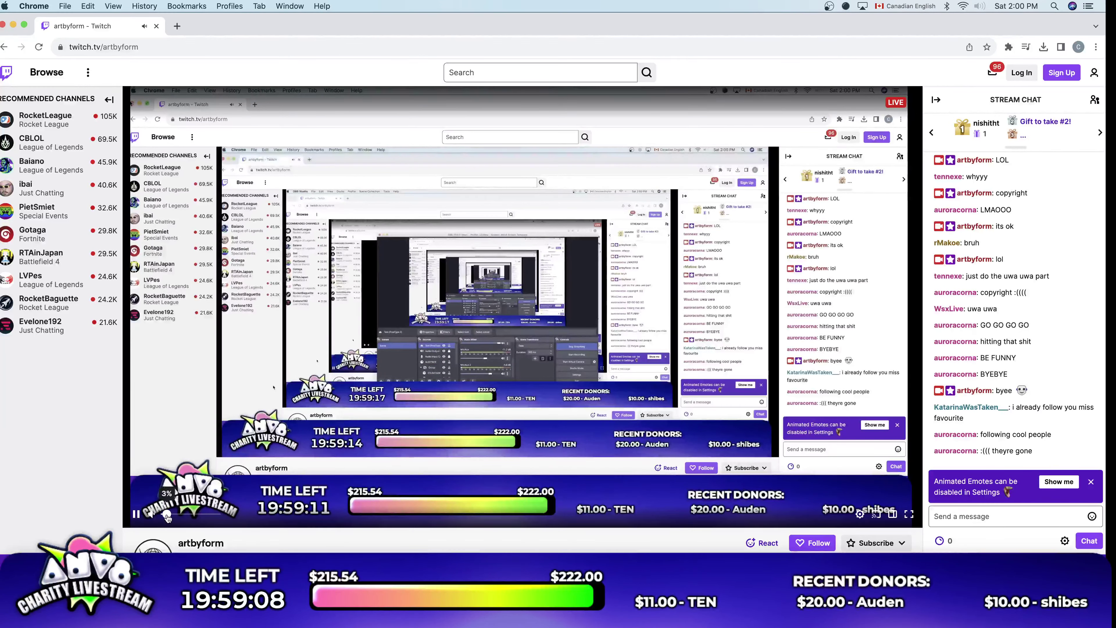
Step: Mute the Twitch stream player's audio and switch to the ANV8 project in Logic Pro
left_click(181, 518)
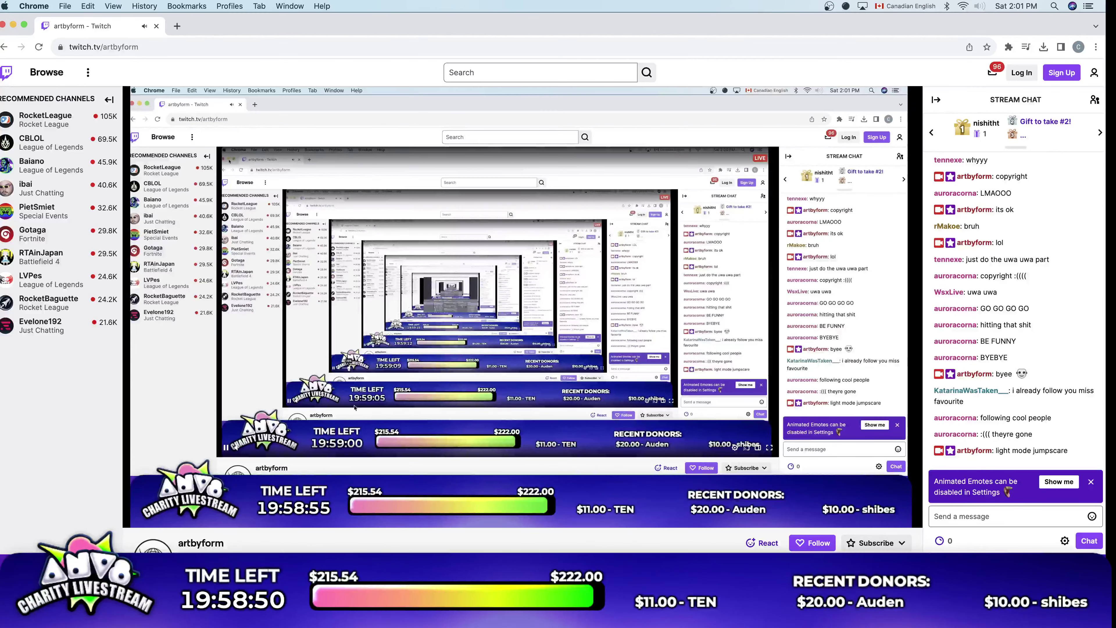
key("super+Tab")
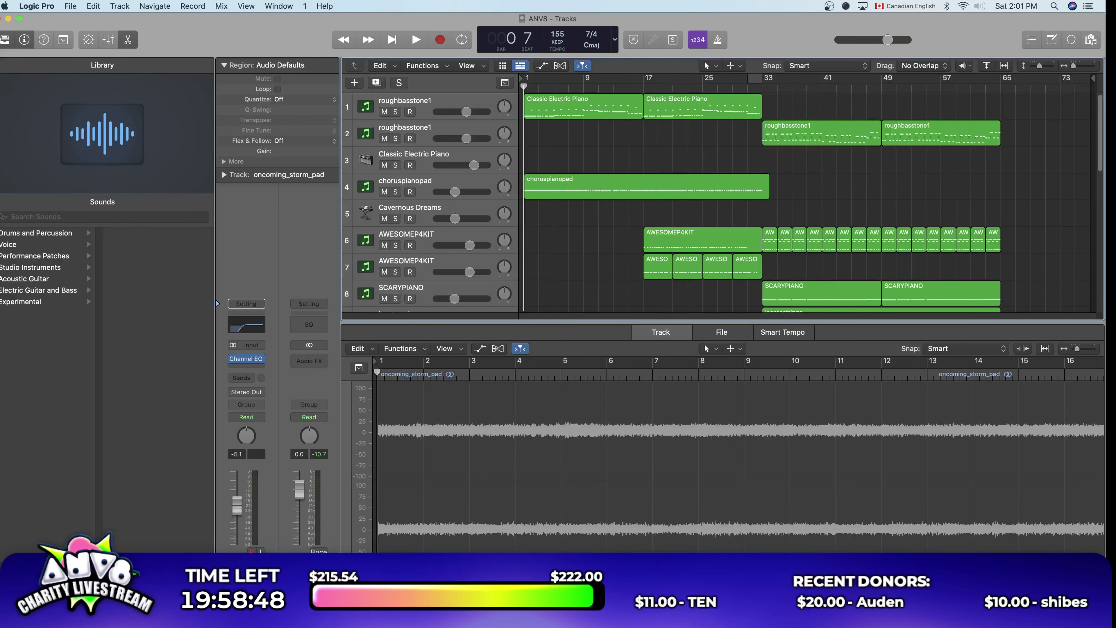
key("super+Tab")
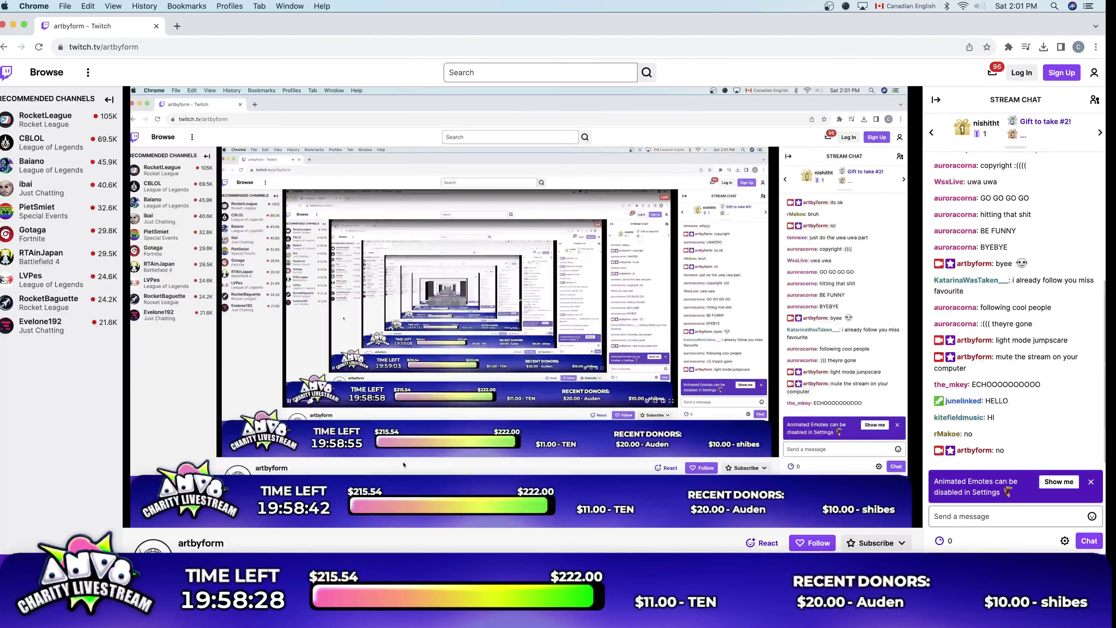
key("super+Tab")
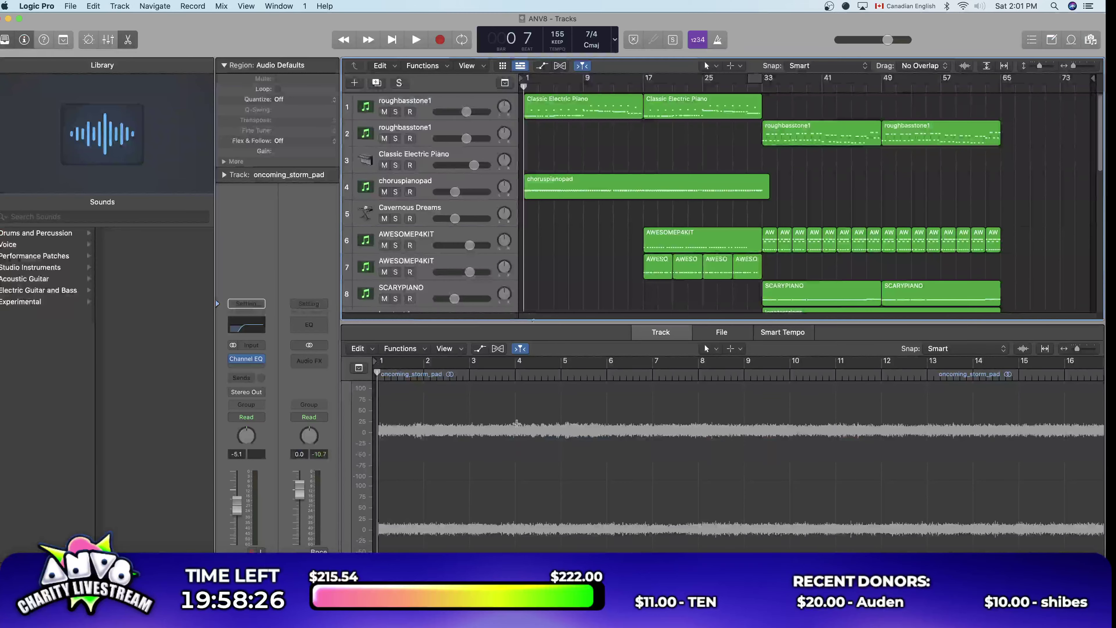
Step: Play the ANV8 project and check the OBS mixer levels, the Discord call and the Twitch chat for the stream's audio
key("space")
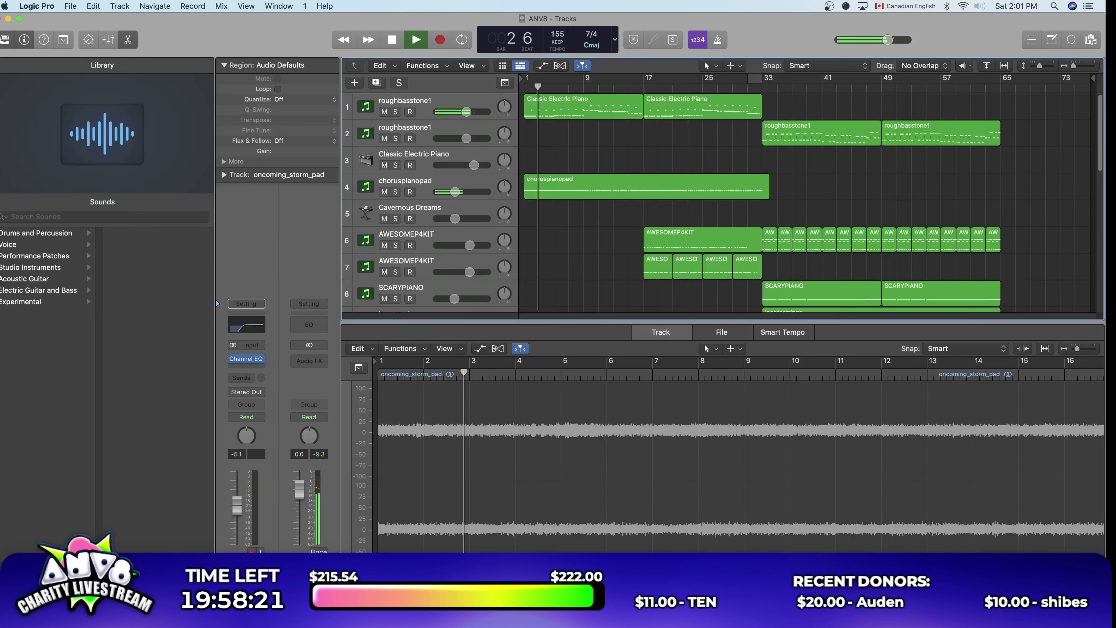
key("super+Tab")
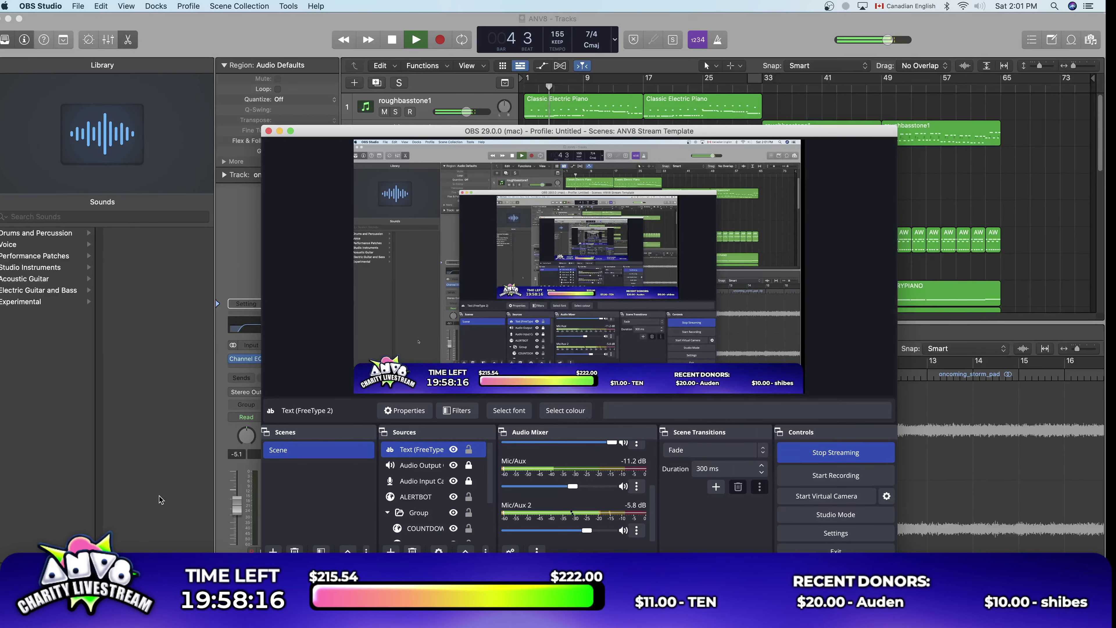
key("super+Tab")
key("super+Tab")
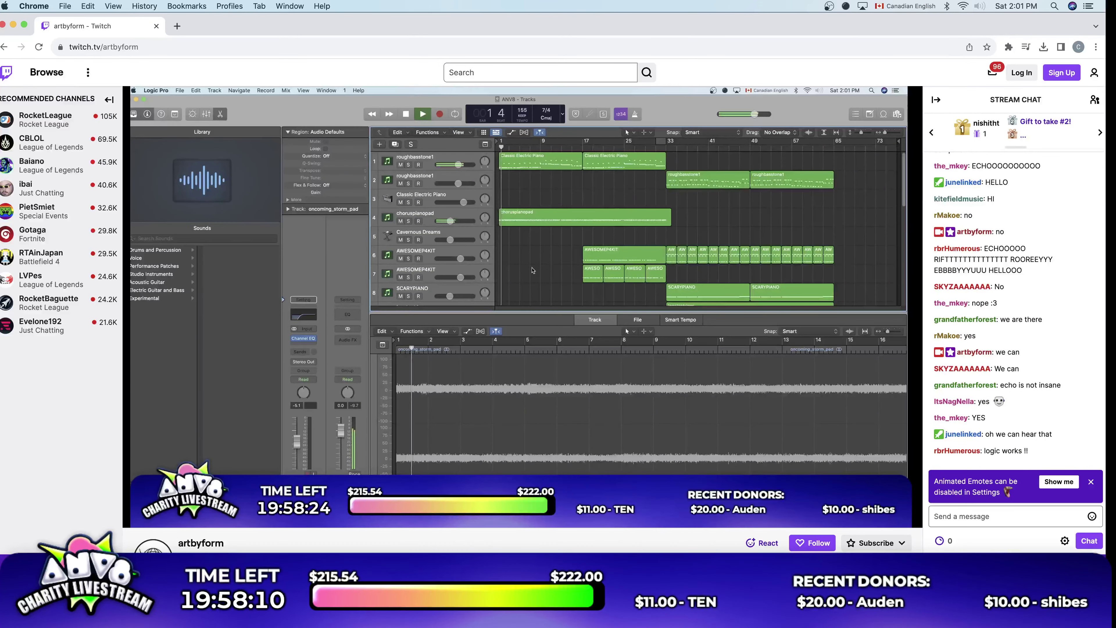
key("super+Tab")
key("super+Tab")
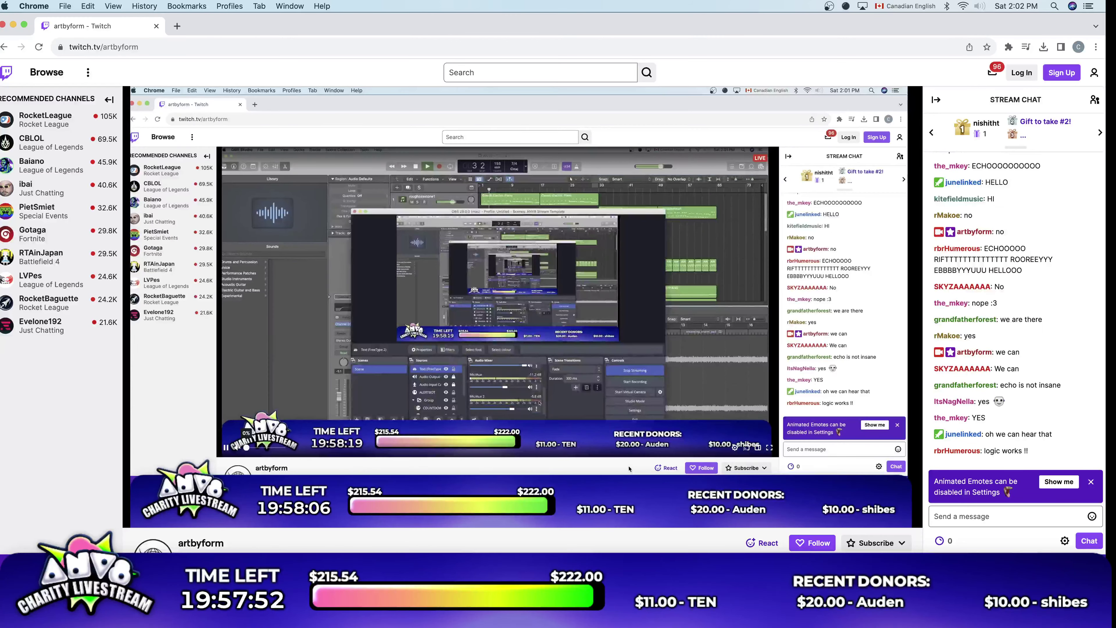
key("super+Tab")
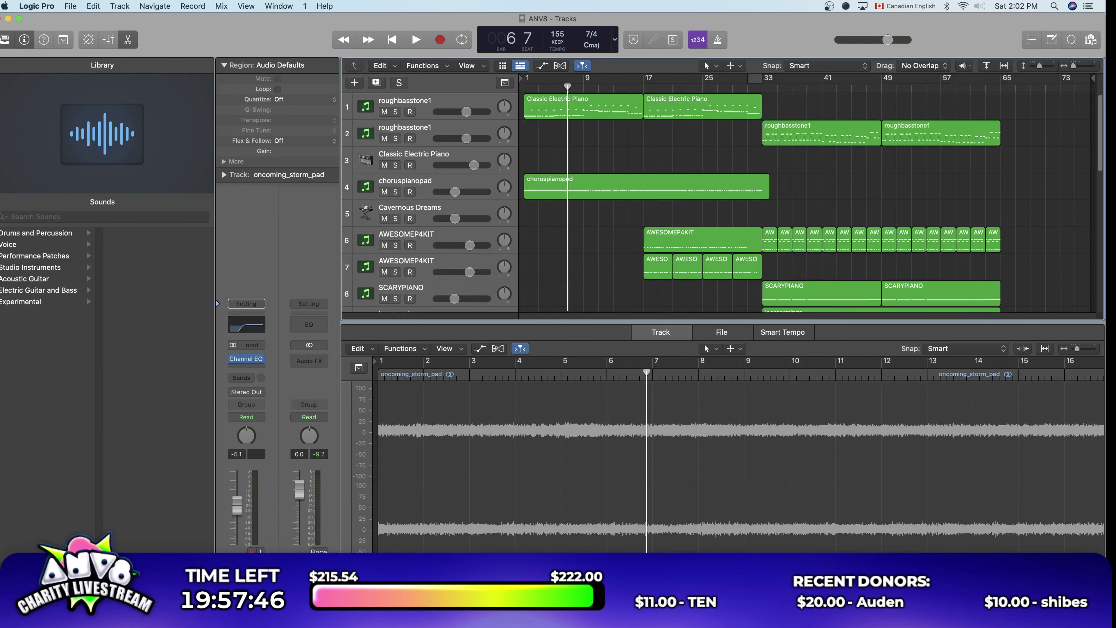
key("super+Tab")
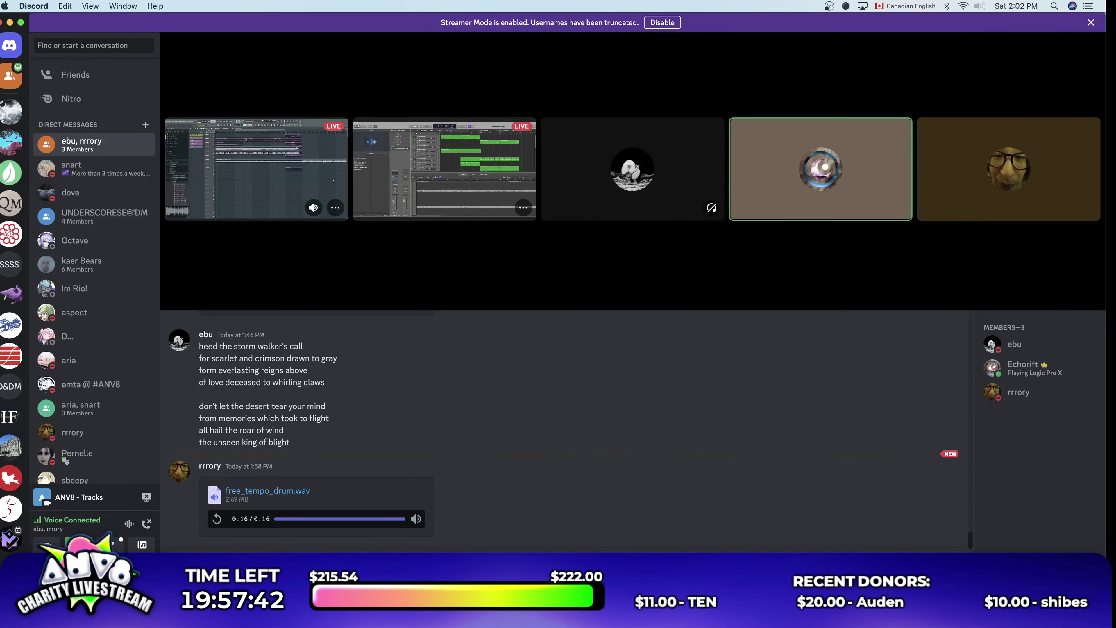
key("super+Tab")
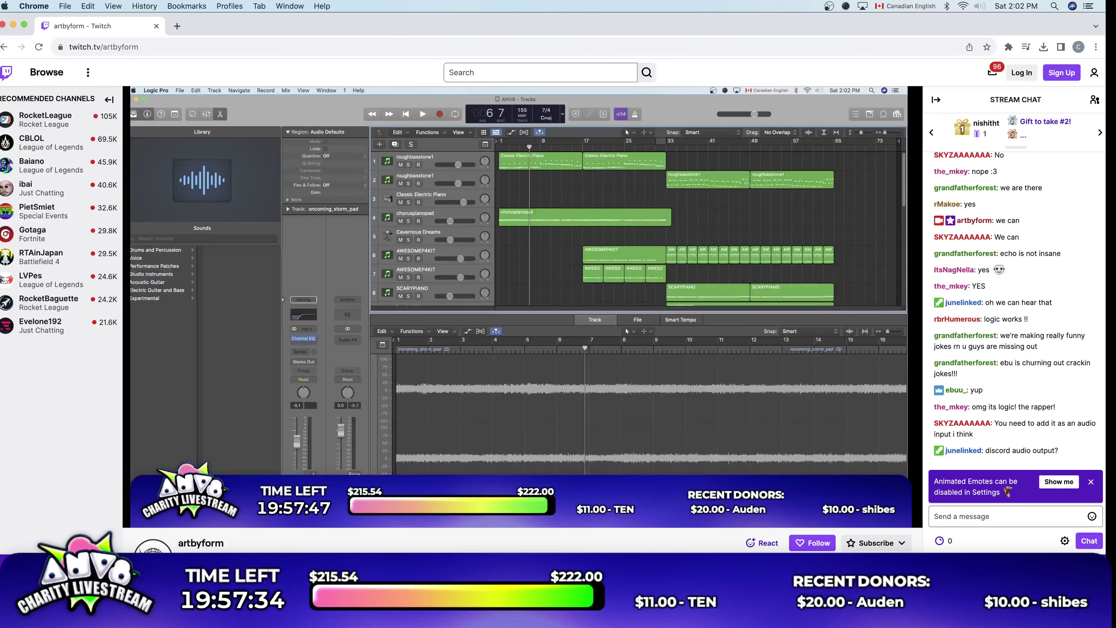
Step: Switch to Discord and set the voice output device to Default (Multi-Output Device)
key("super+Tab")
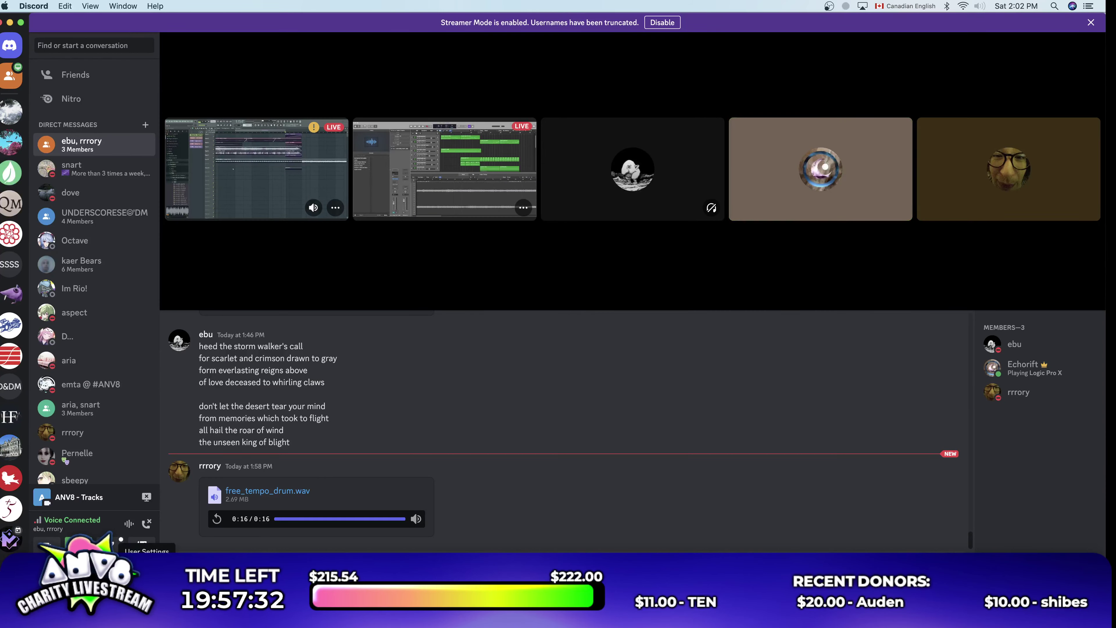
key("super+comma")
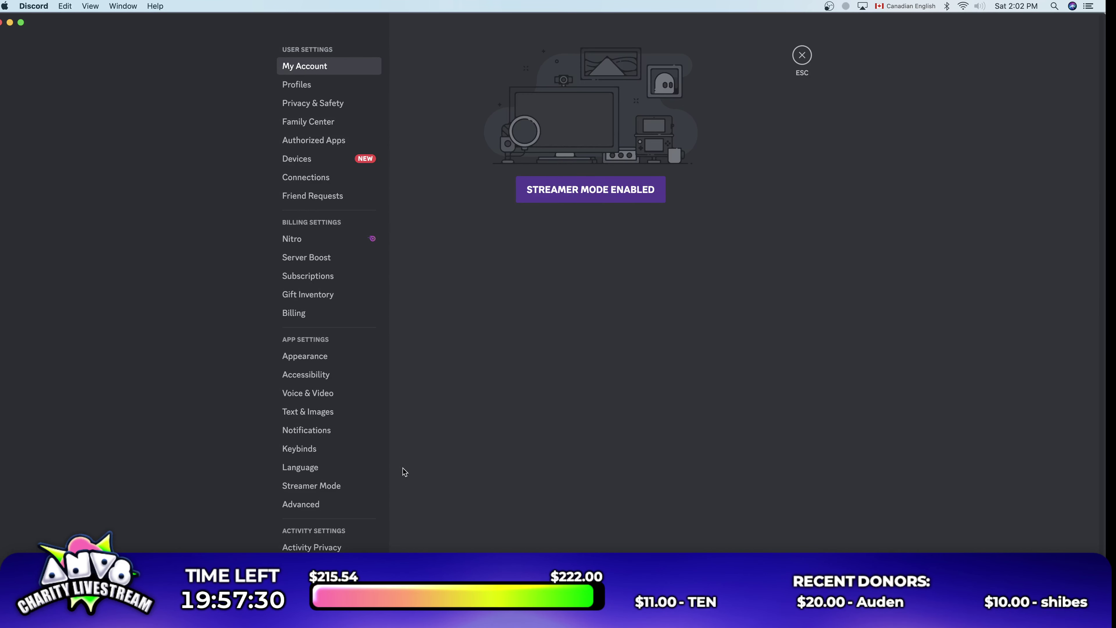
left_click(332, 393)
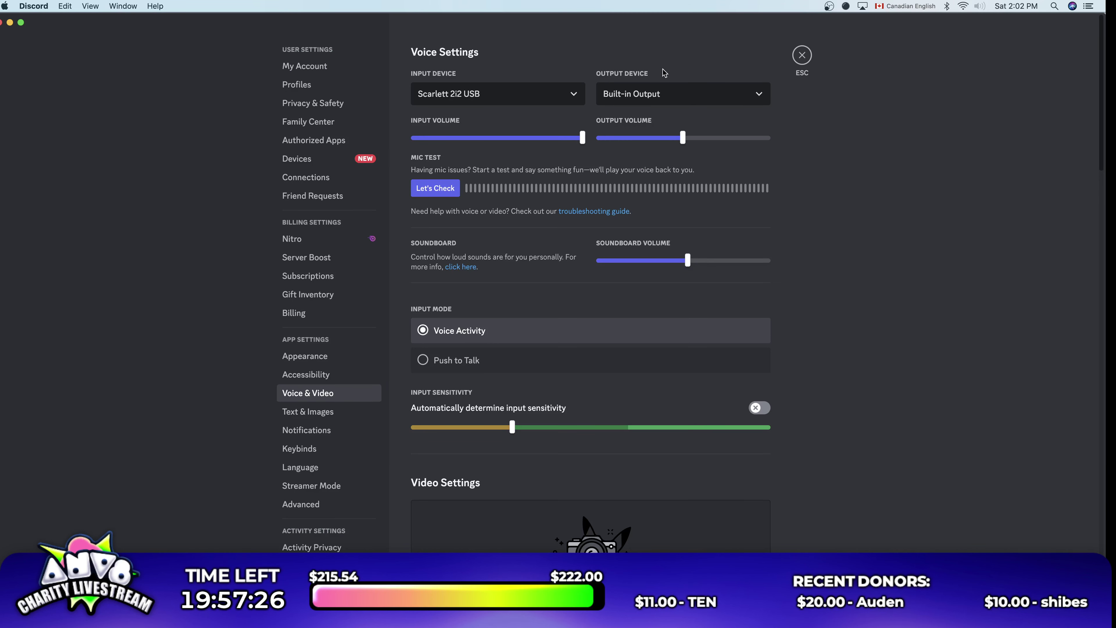
left_click(667, 95)
left_click(669, 118)
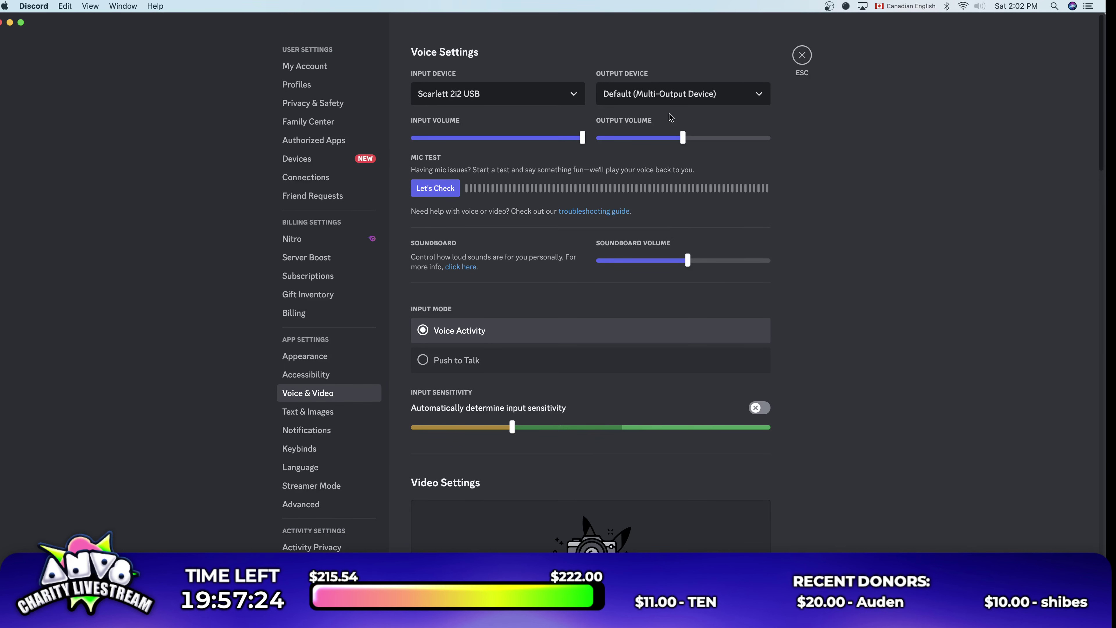
left_click(688, 96)
left_click(688, 96)
left_click(801, 55)
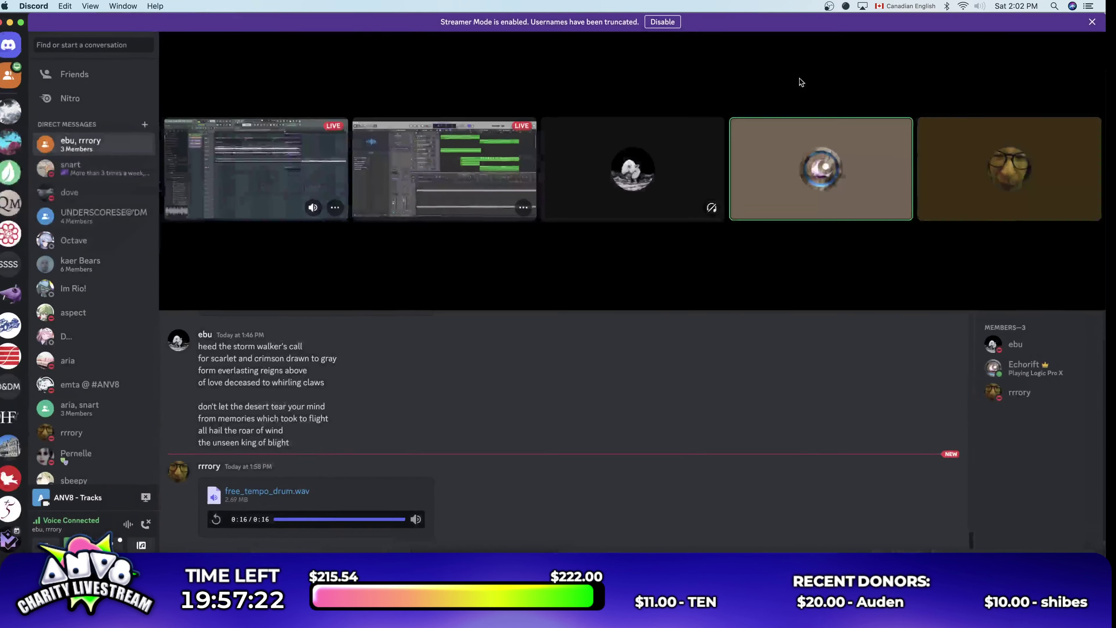
Step: Check the Twitch stream and its chat for viewer feedback on whether the Discord audio is heard
key("super+Tab")
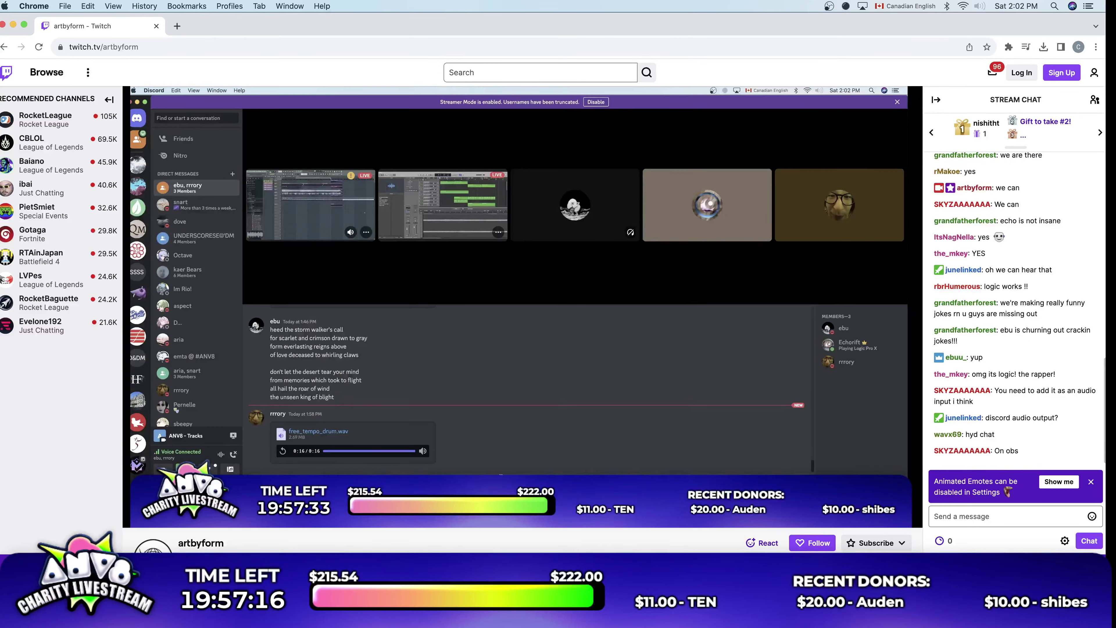
key("super+Tab")
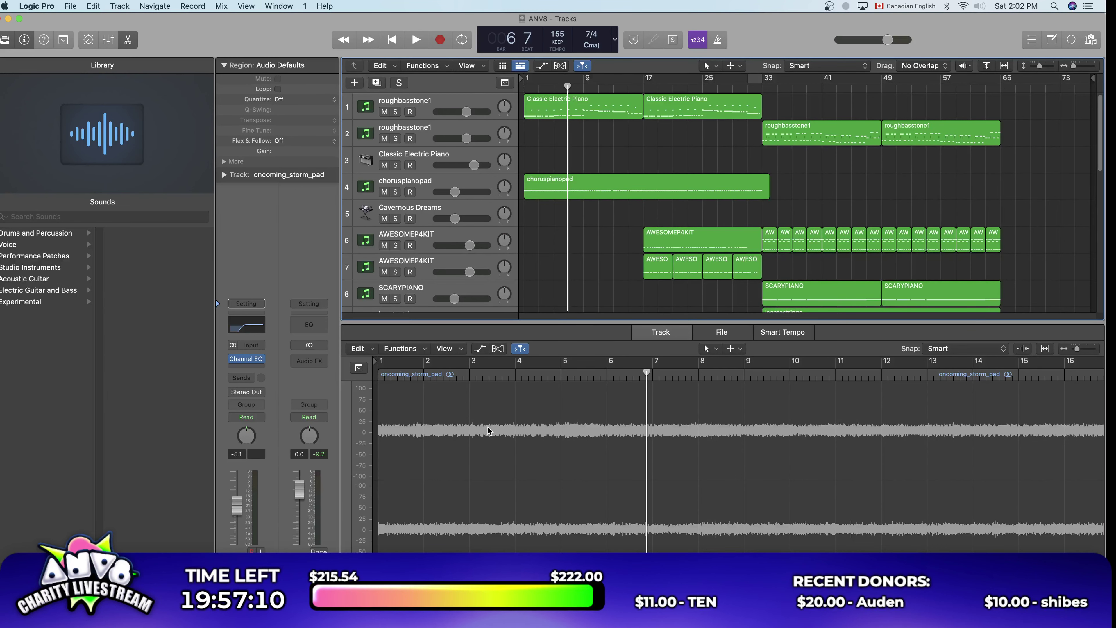
key("super+Tab")
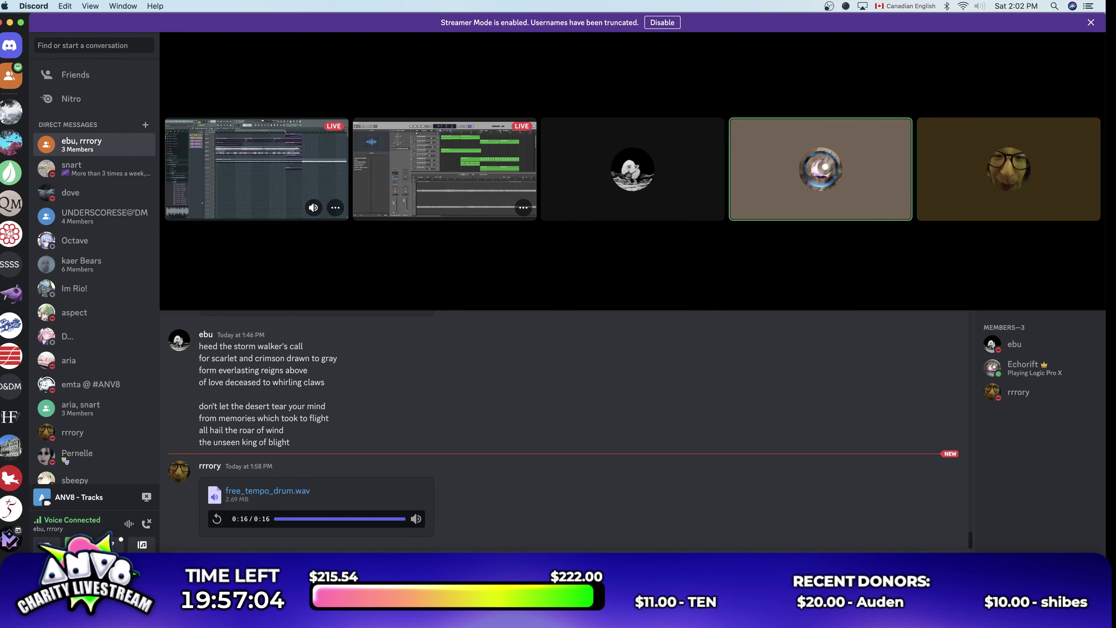
key("super+Tab")
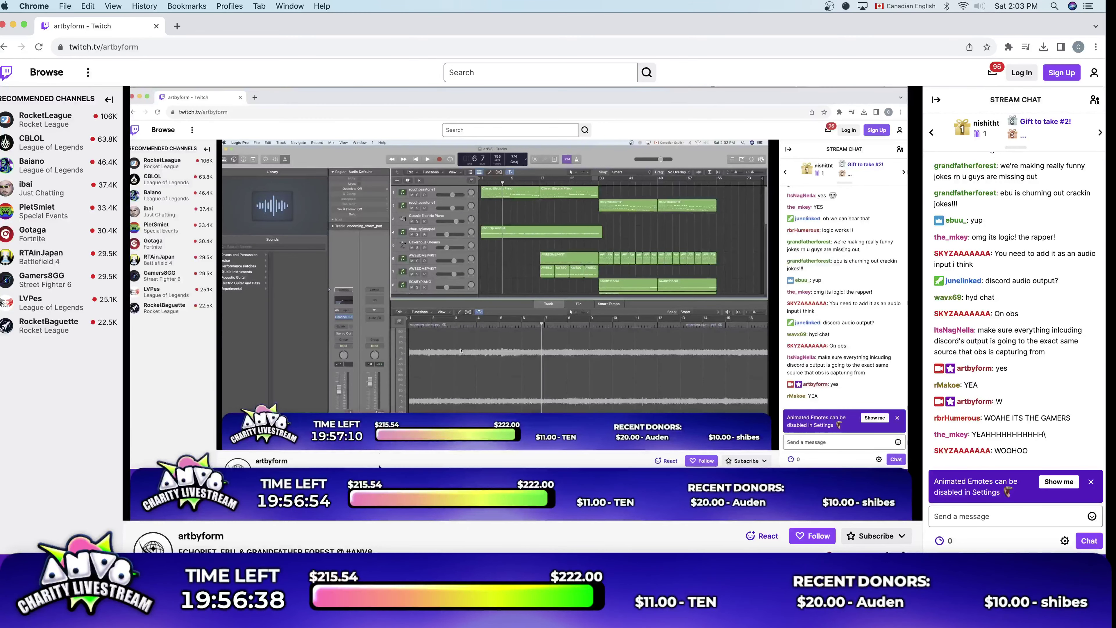
scroll(521, 538, "down", 2)
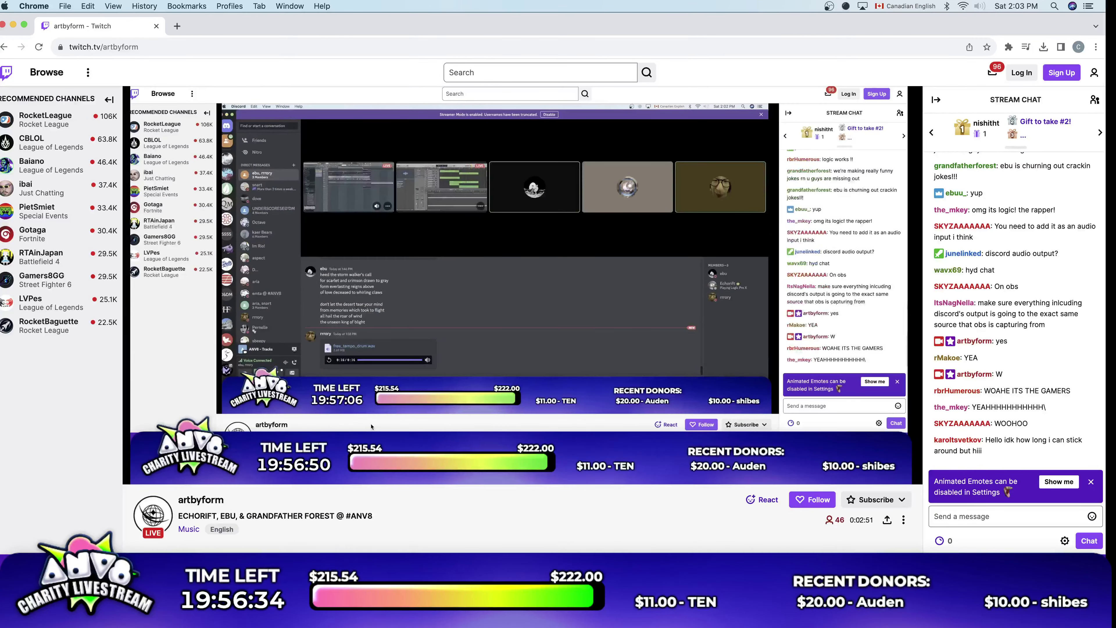
key("super+Tab")
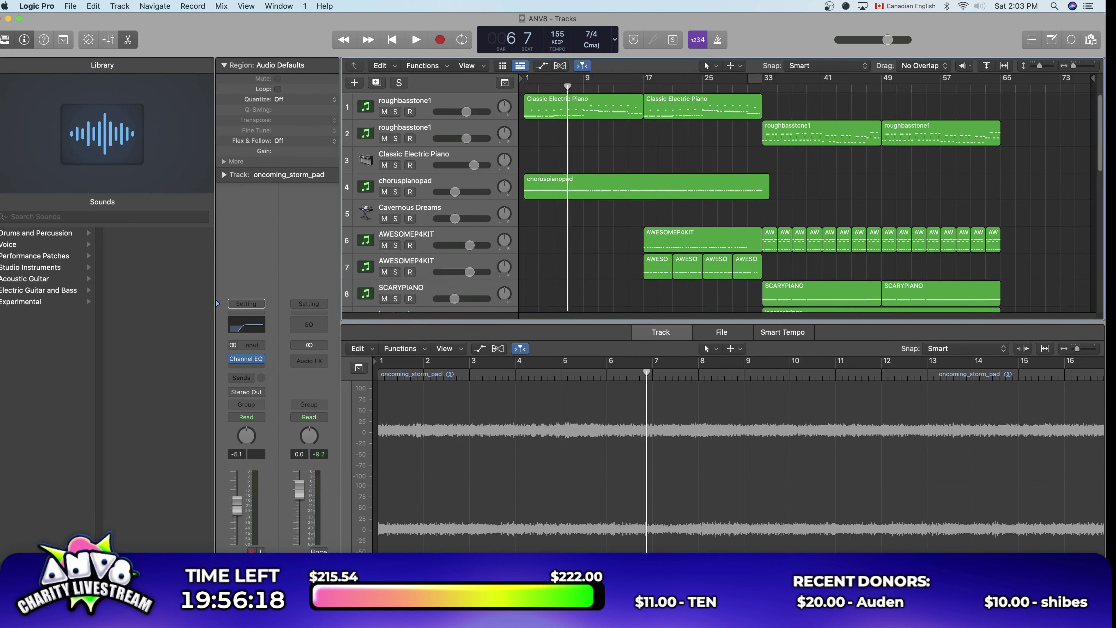
key("super+Tab")
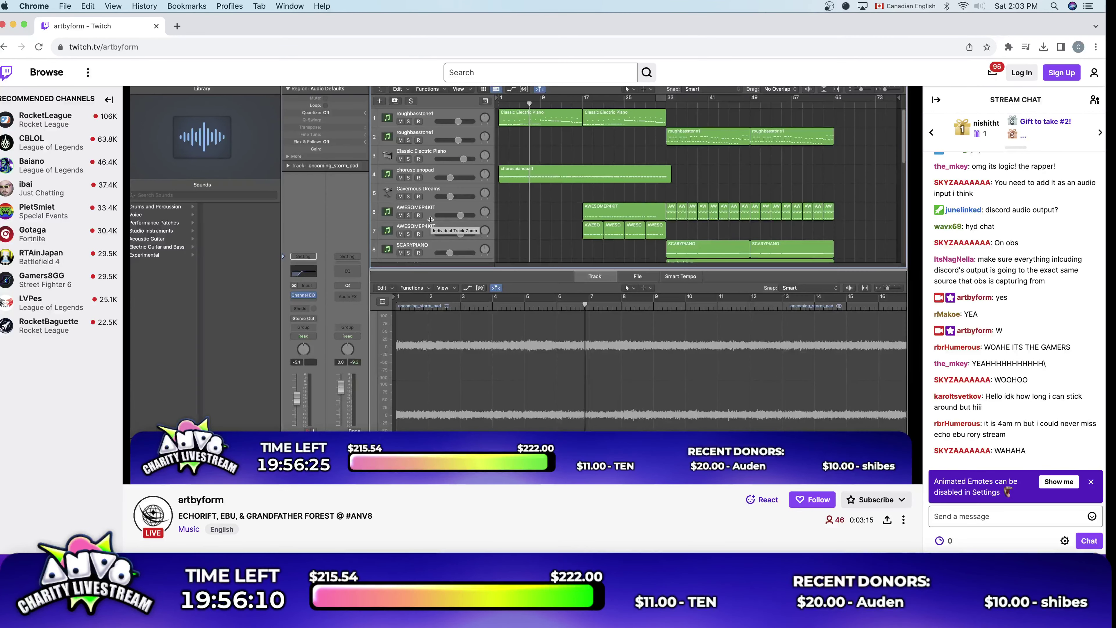
Step: Switch to Logic Pro, return the playhead to bar 1, look through the track list and play the project from the start
key("super+Tab")
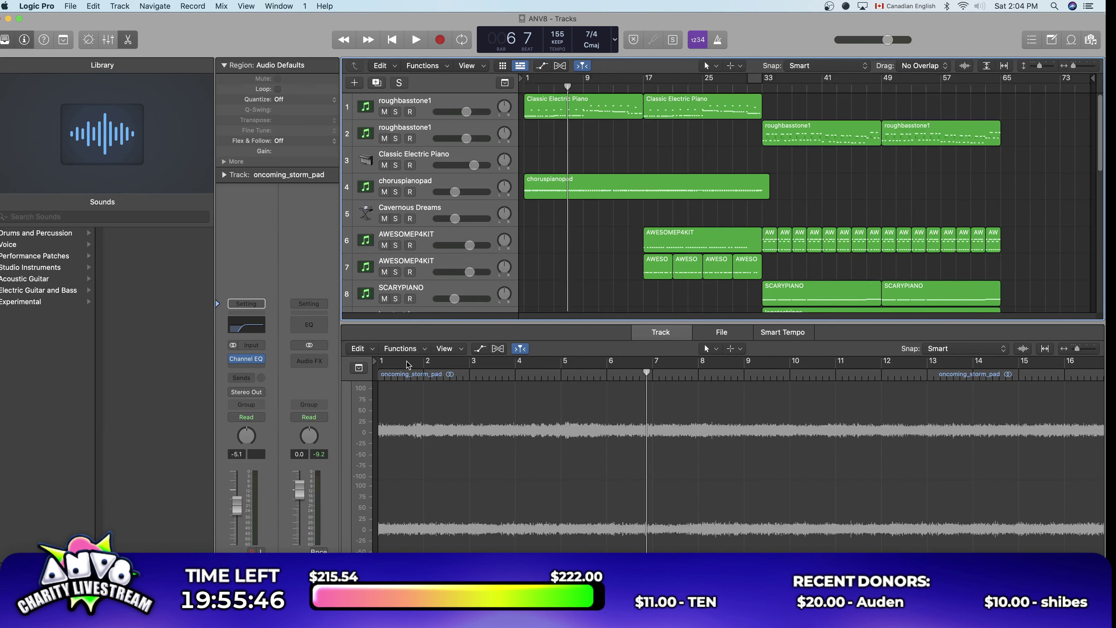
key("Return")
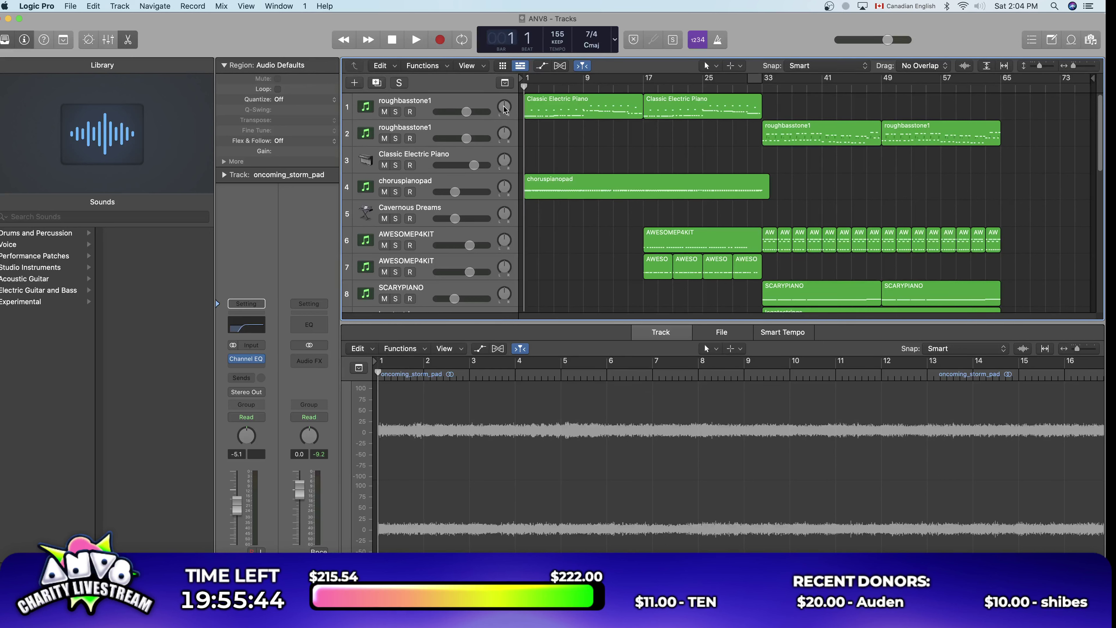
scroll(557, 227, "down", 5)
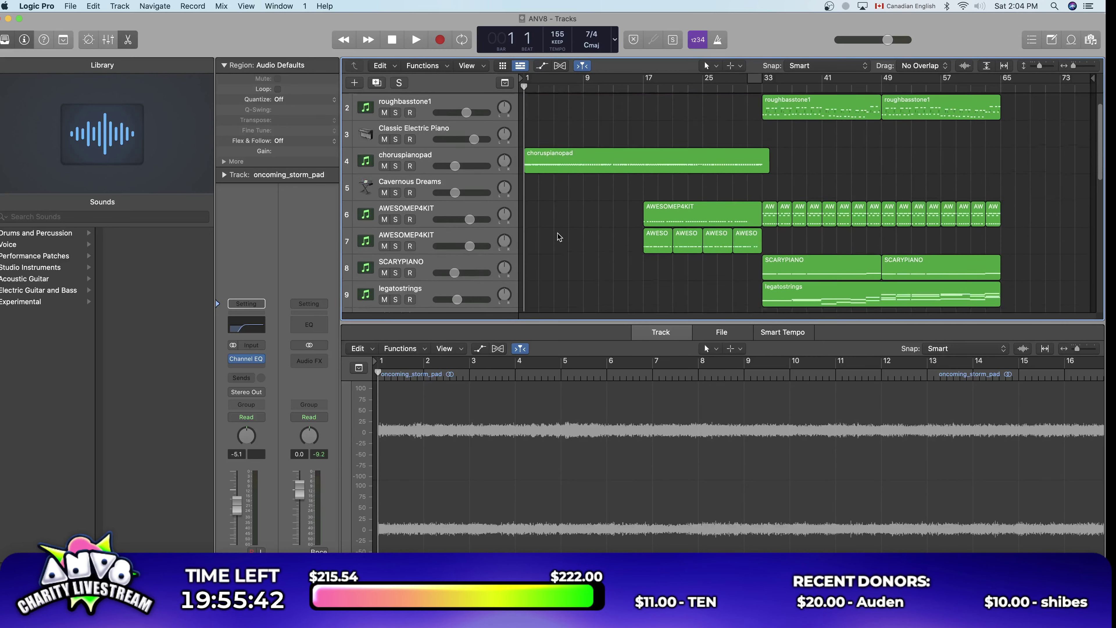
scroll(558, 233, "up", 4)
scroll(559, 233, "up", 1)
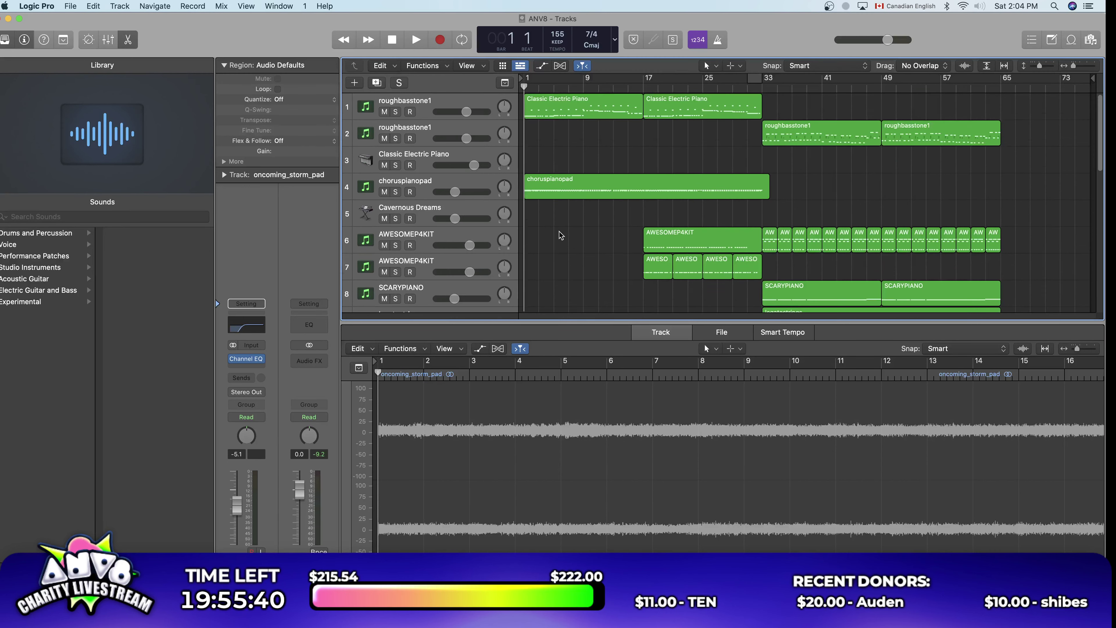
scroll(560, 235, "down", 2)
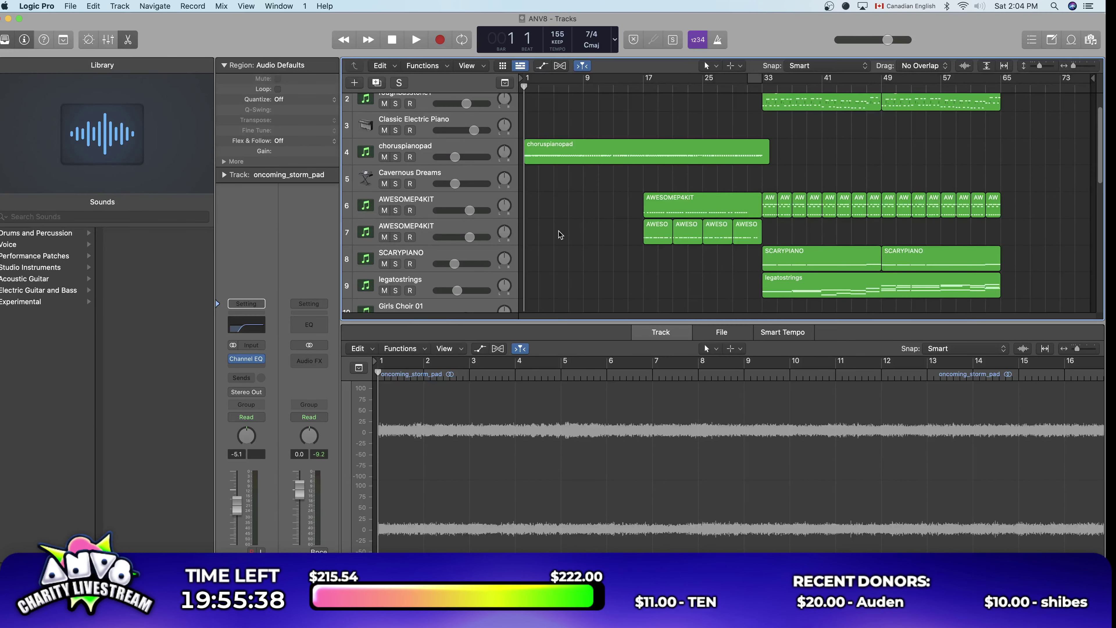
scroll(560, 235, "up", 1)
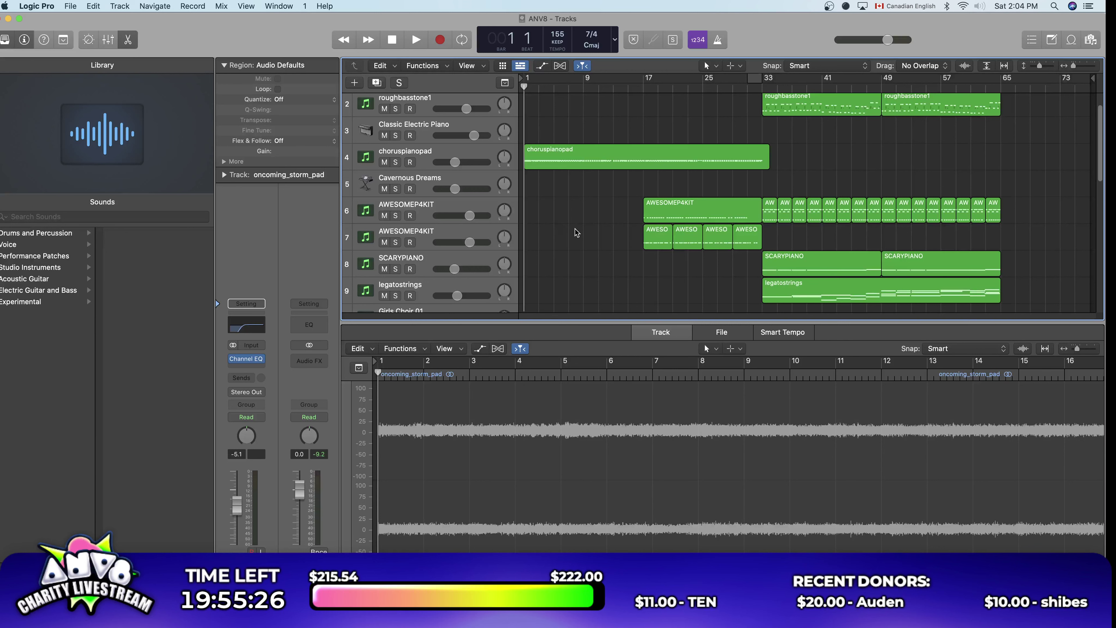
scroll(580, 240, "up", 2)
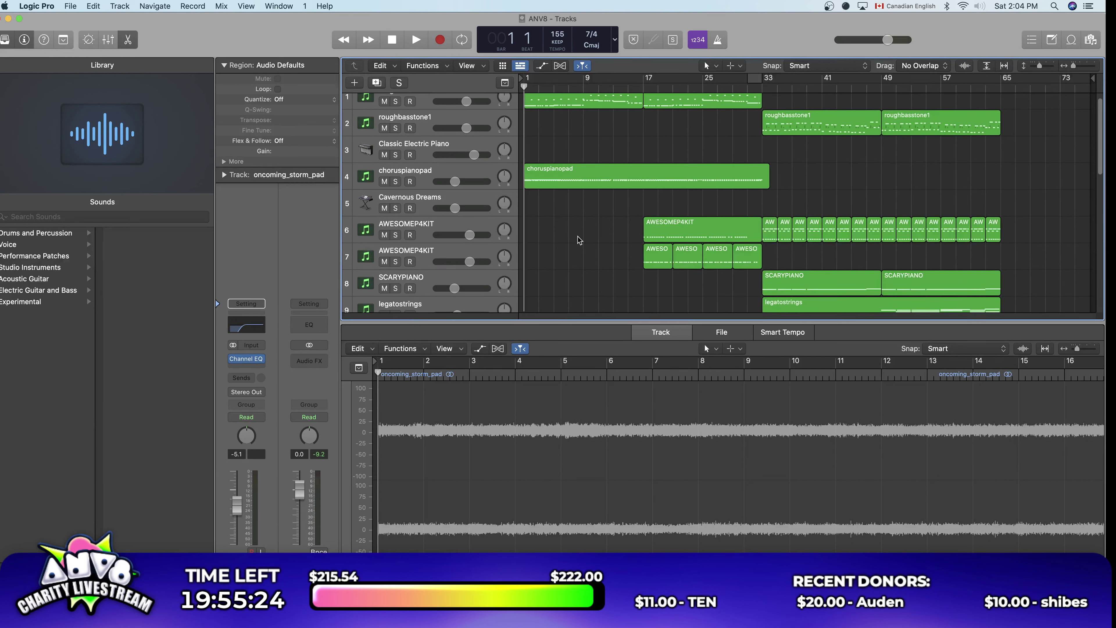
scroll(576, 234, "up", 1)
key("space")
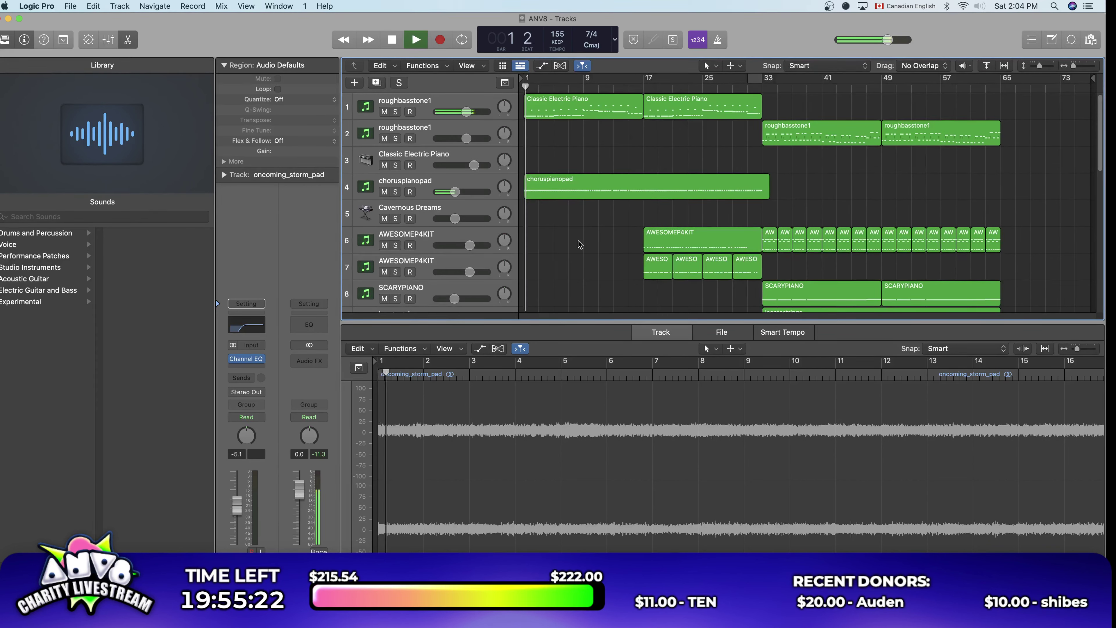
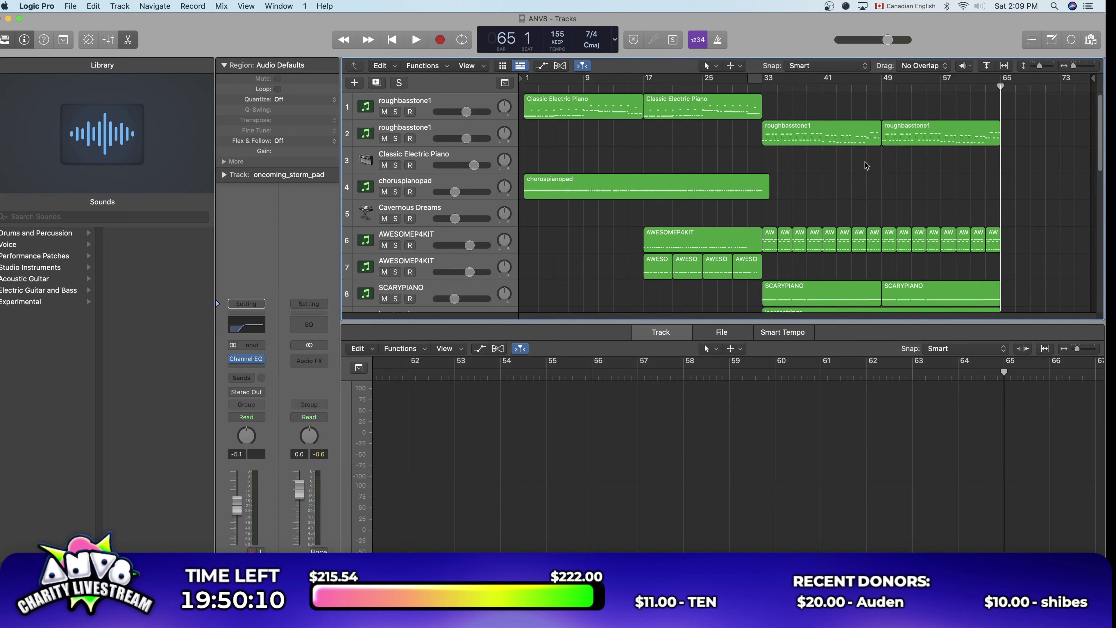
Step: Move the playhead to bar 17, look through the track list and briefly play the project from there
left_click_drag(1000, 86, 643, 102)
scroll(693, 151, "down", 3)
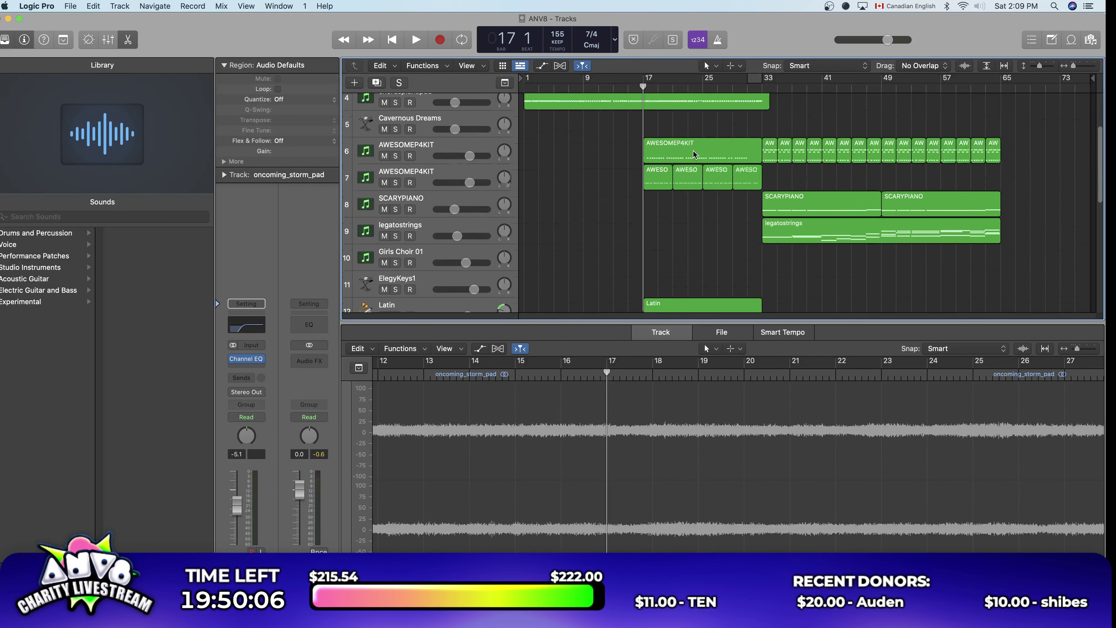
scroll(694, 154, "up", 3)
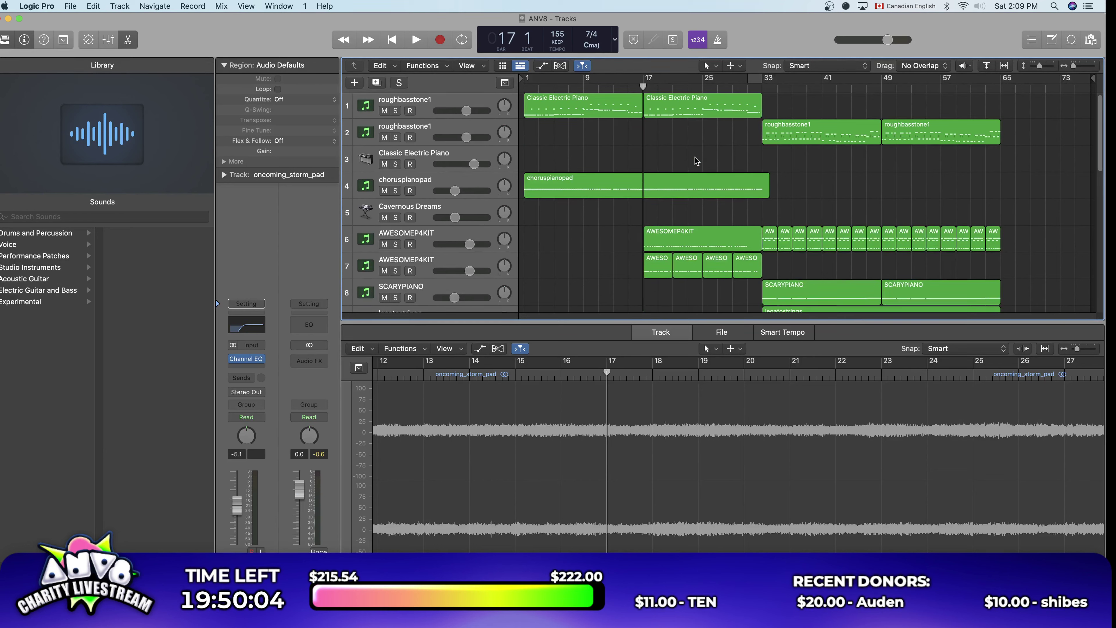
scroll(695, 161, "down", 1)
scroll(695, 163, "down", 10)
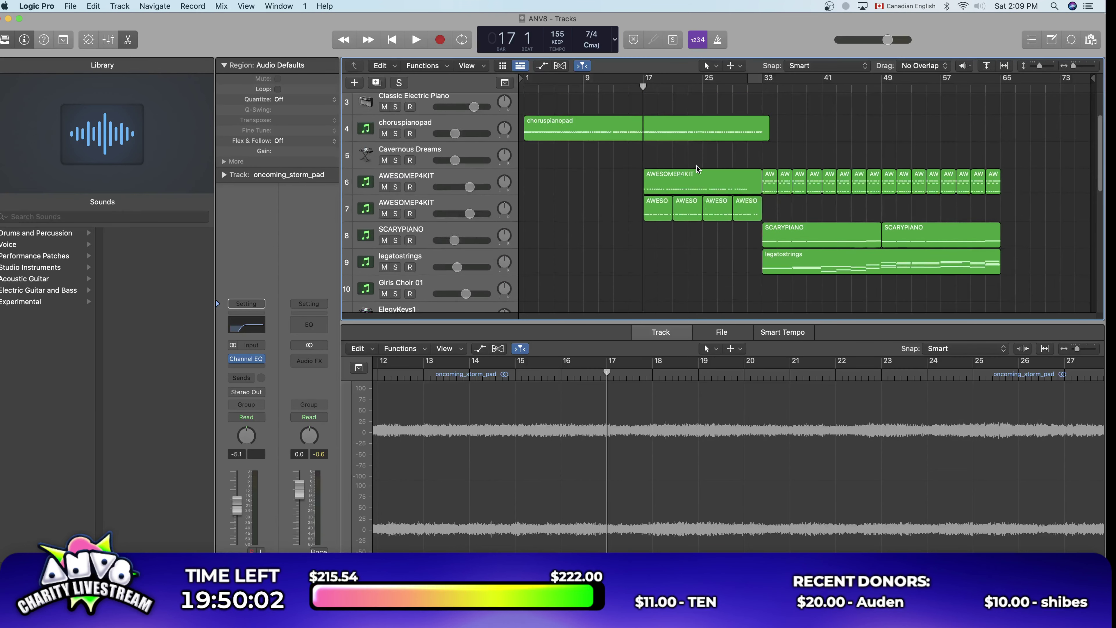
key("space")
scroll(693, 164, "up", 10)
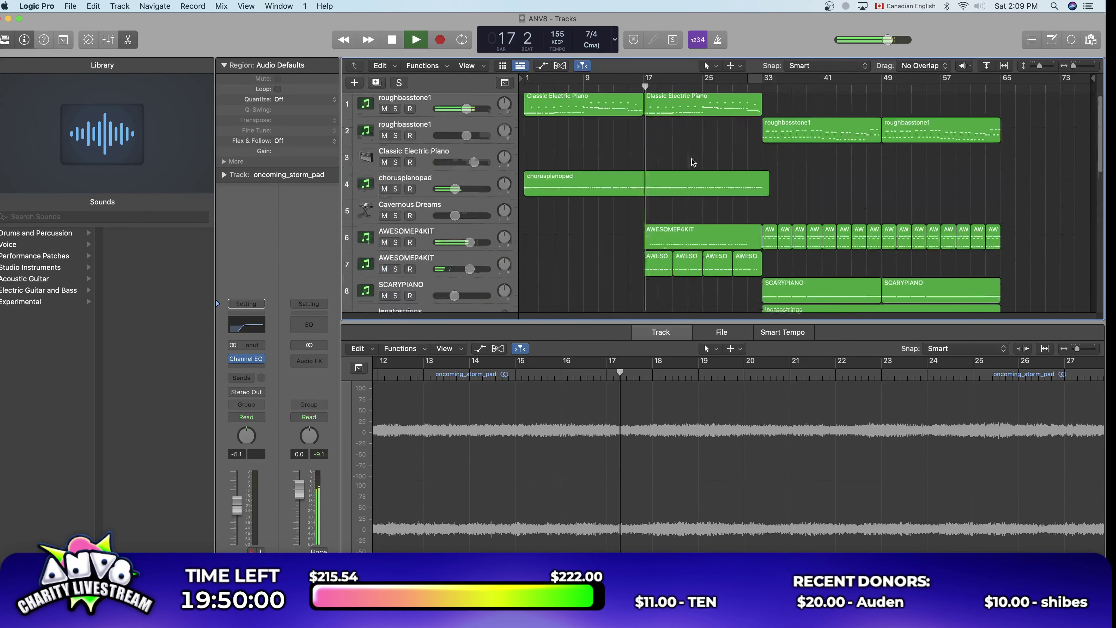
key("space")
left_click(652, 94)
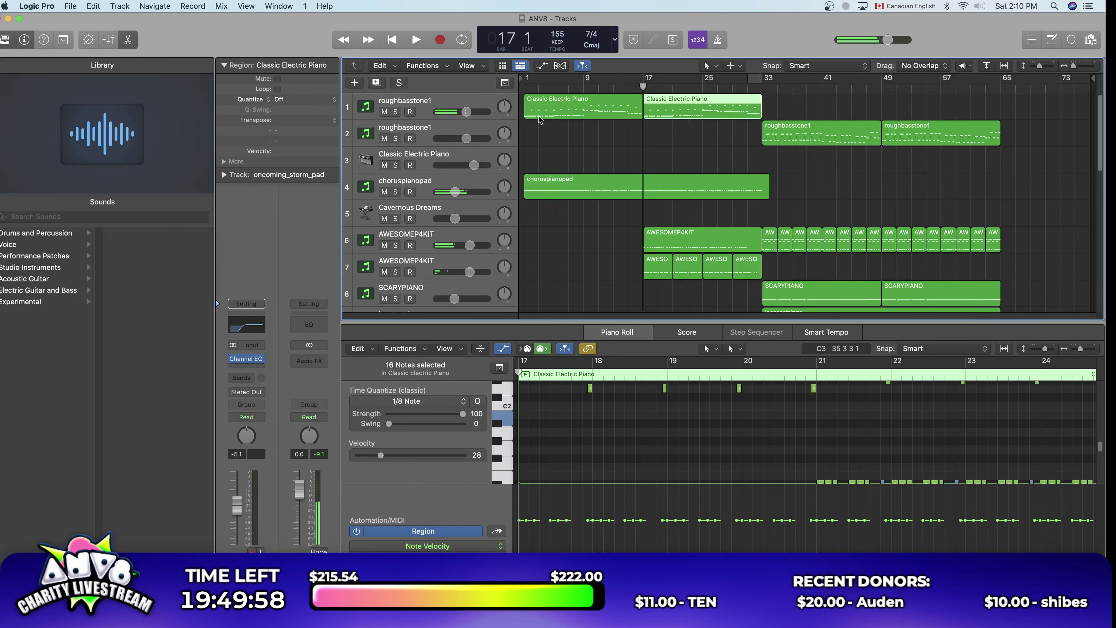
Step: Create a software instrument track and load the ElegyKeys1 channel strip setting on it
left_click(354, 82)
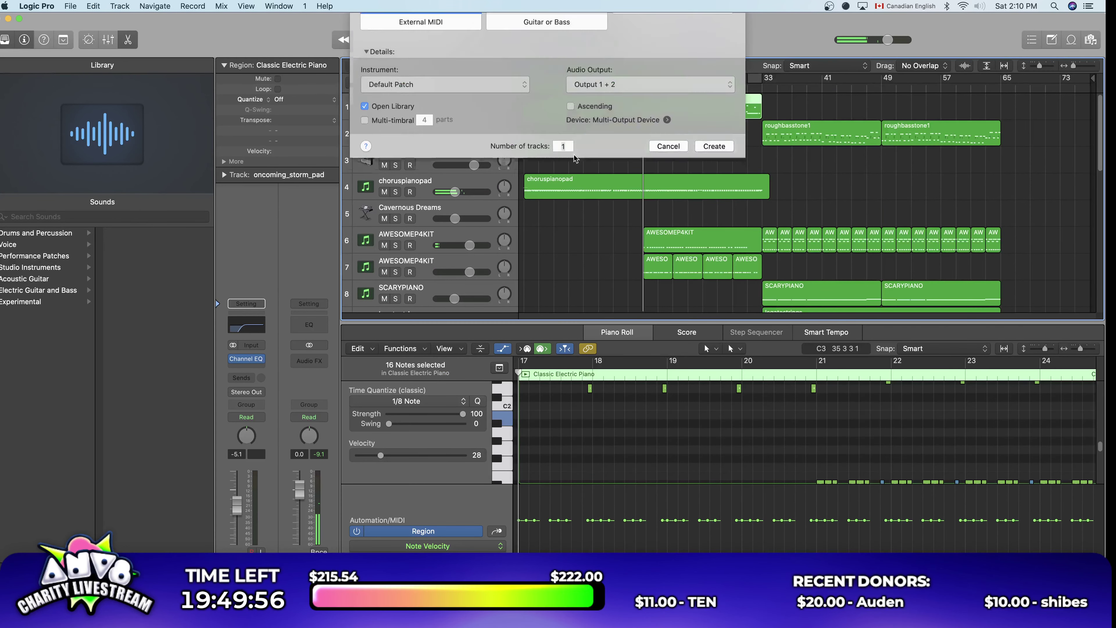
left_click(716, 181)
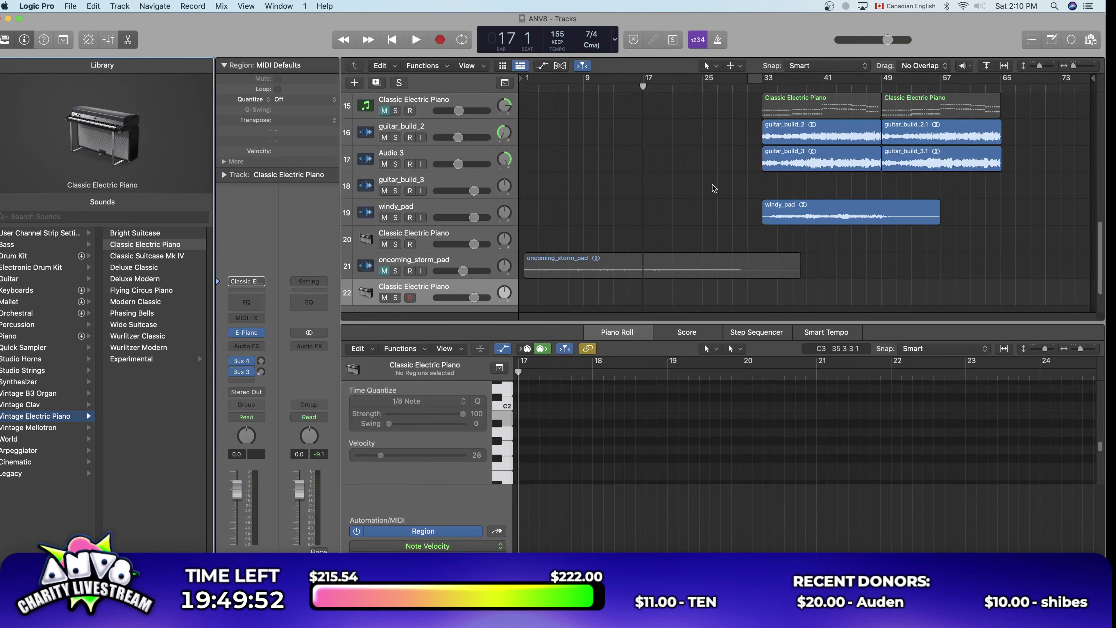
left_click(259, 332)
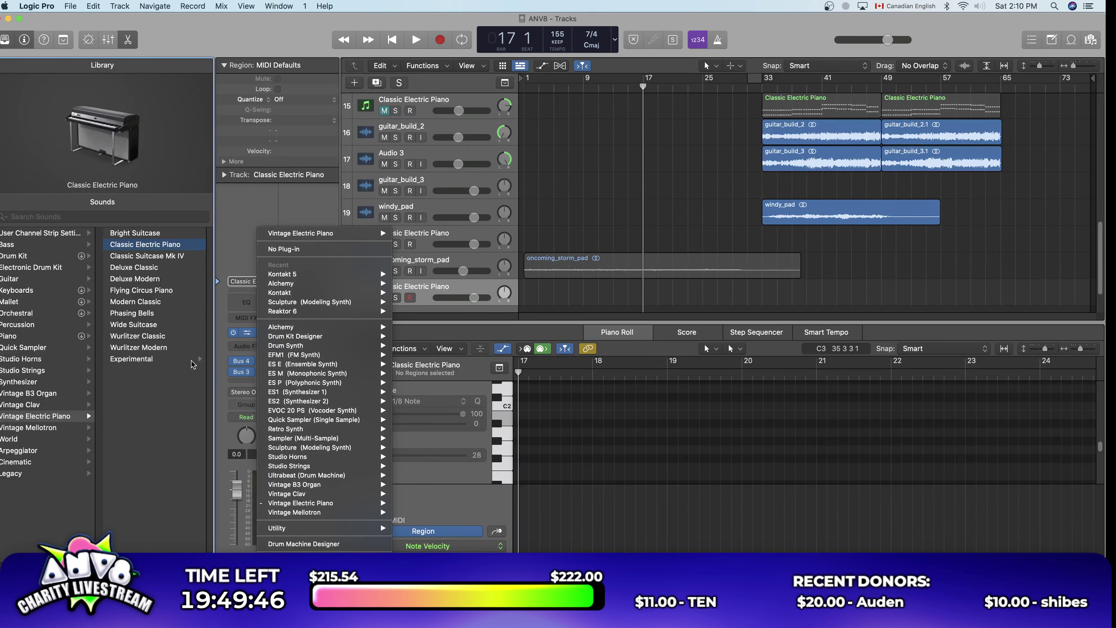
mouse_move(302, 282)
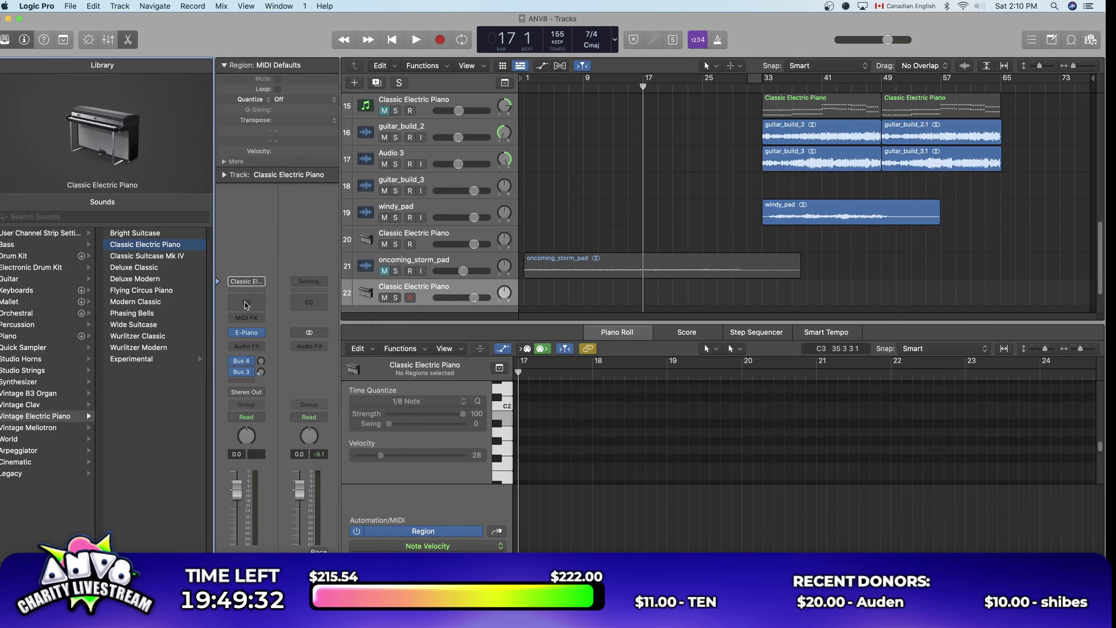
left_click(246, 281)
scroll(264, 461, "down", 10)
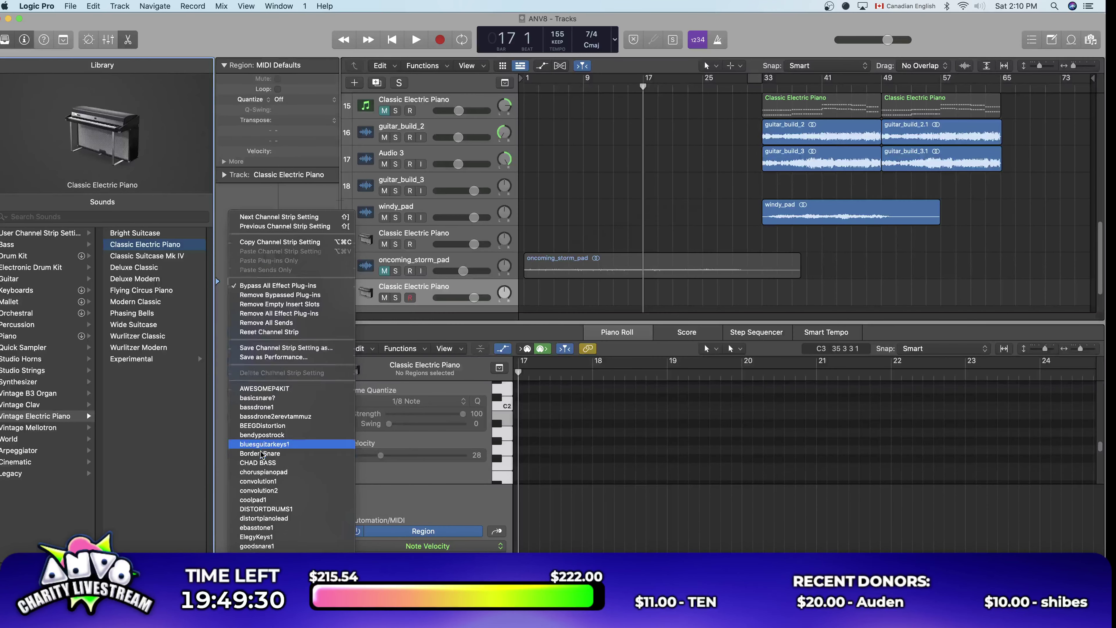
scroll(259, 447, "down", 2)
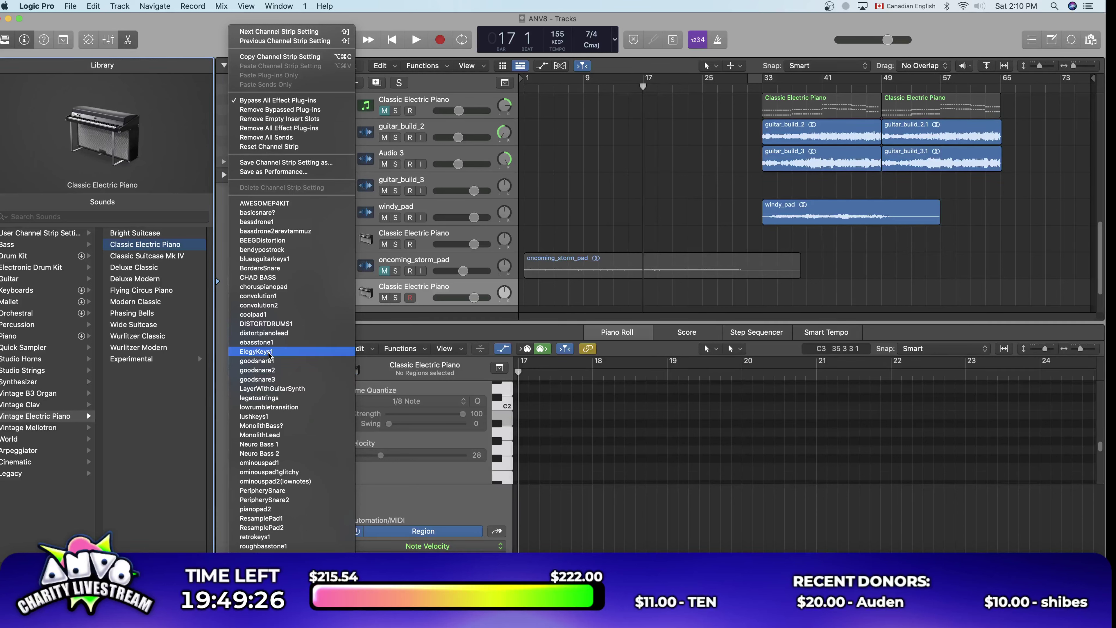
left_click(334, 352)
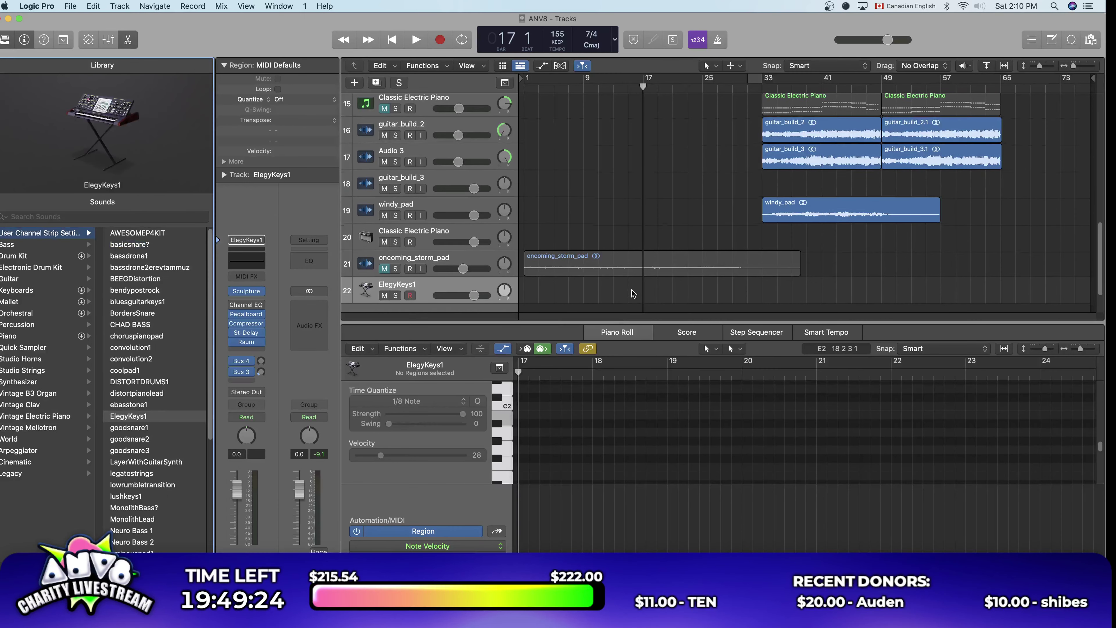
Step: Create an empty MIDI region on the ElegyKeys1 track and extend it from bar 17 to bar 33
scroll(645, 286, "down", 2)
right_click(654, 272)
left_click(676, 272)
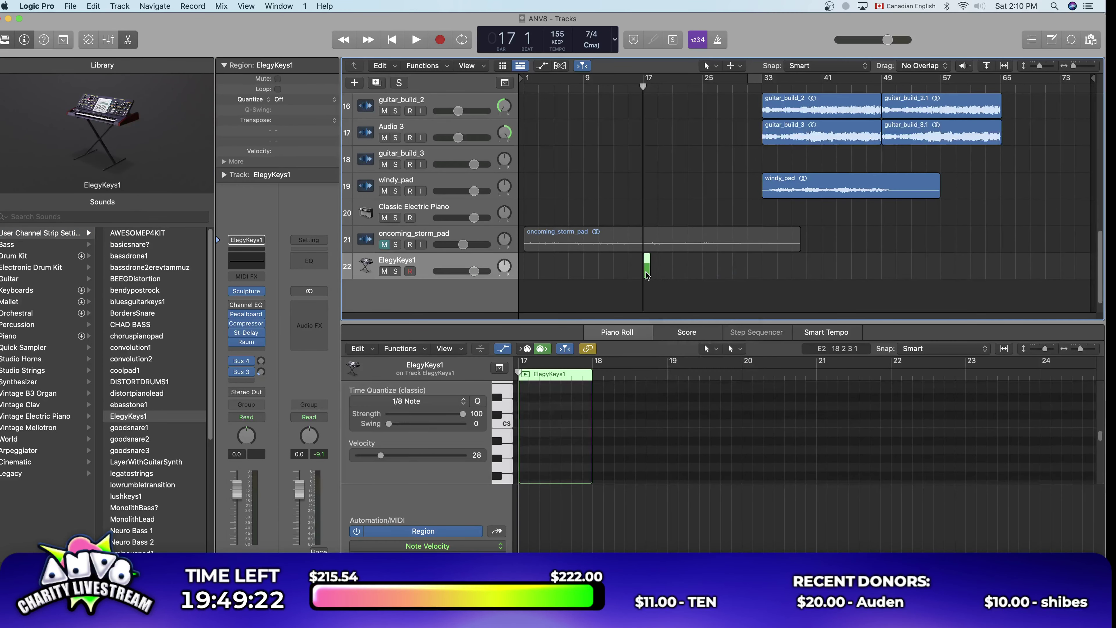
left_click_drag(647, 271, 761, 277)
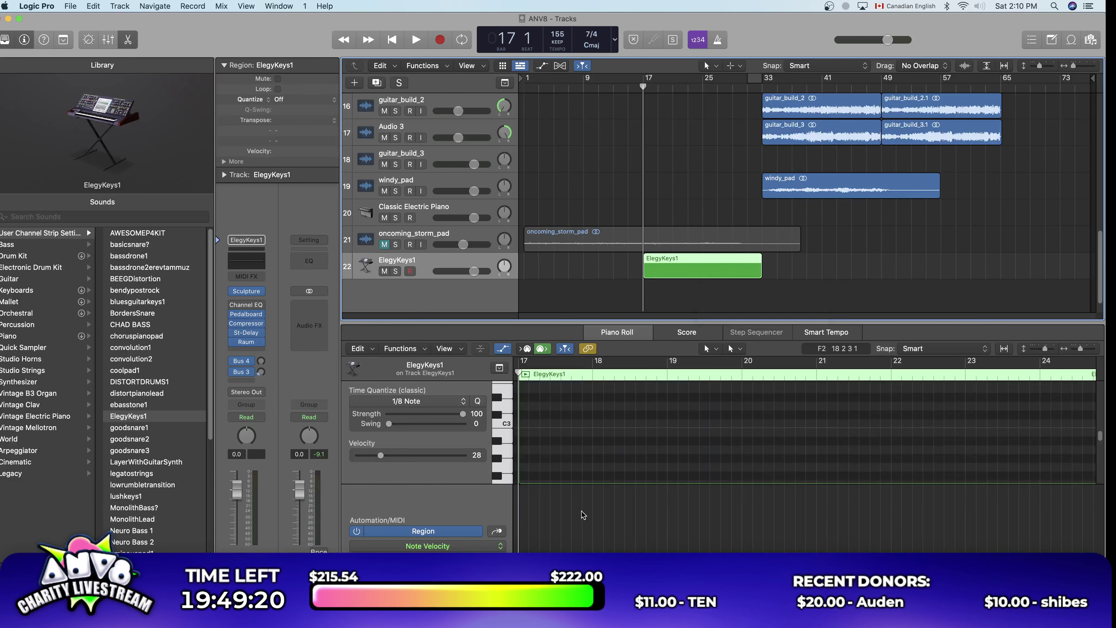
scroll(553, 468, "up", 2)
left_click(530, 461)
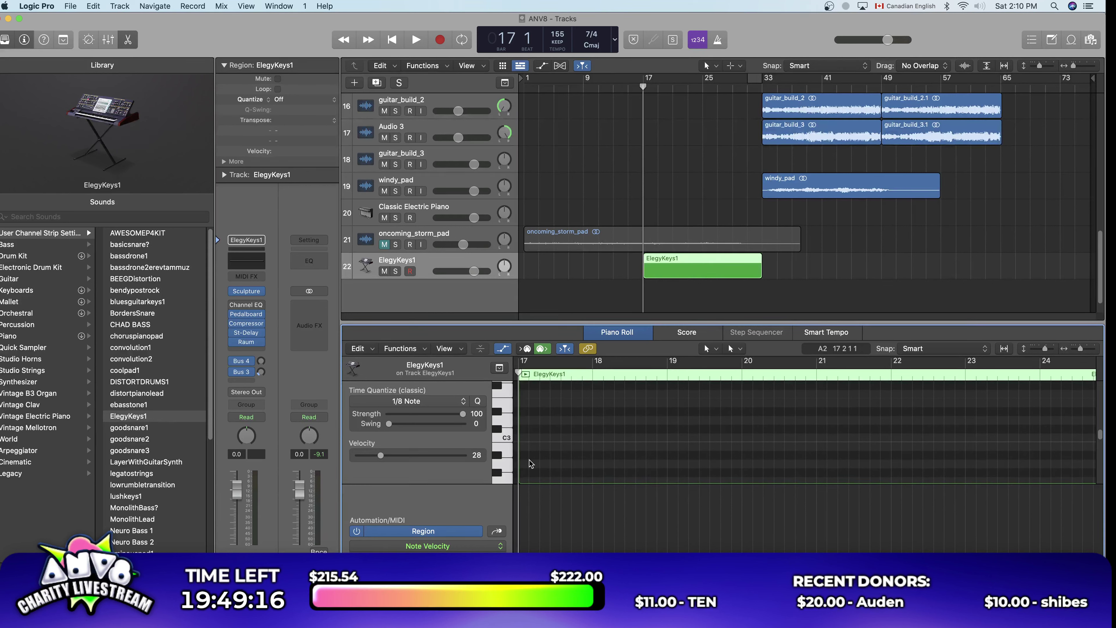
scroll(530, 457, "down", 1)
right_click(532, 458)
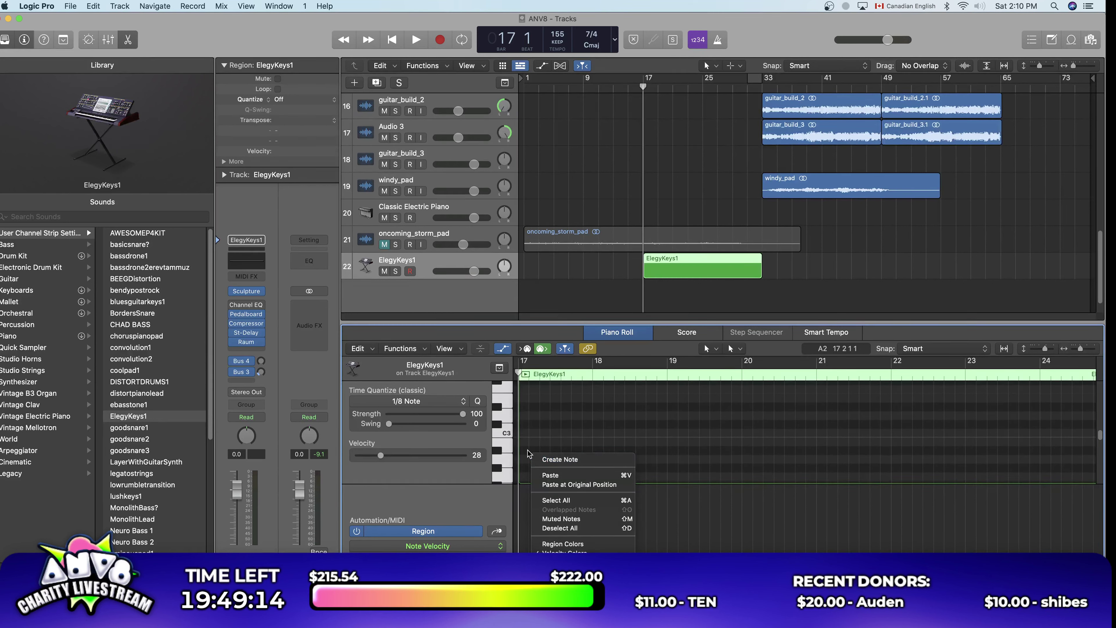
left_click(528, 453)
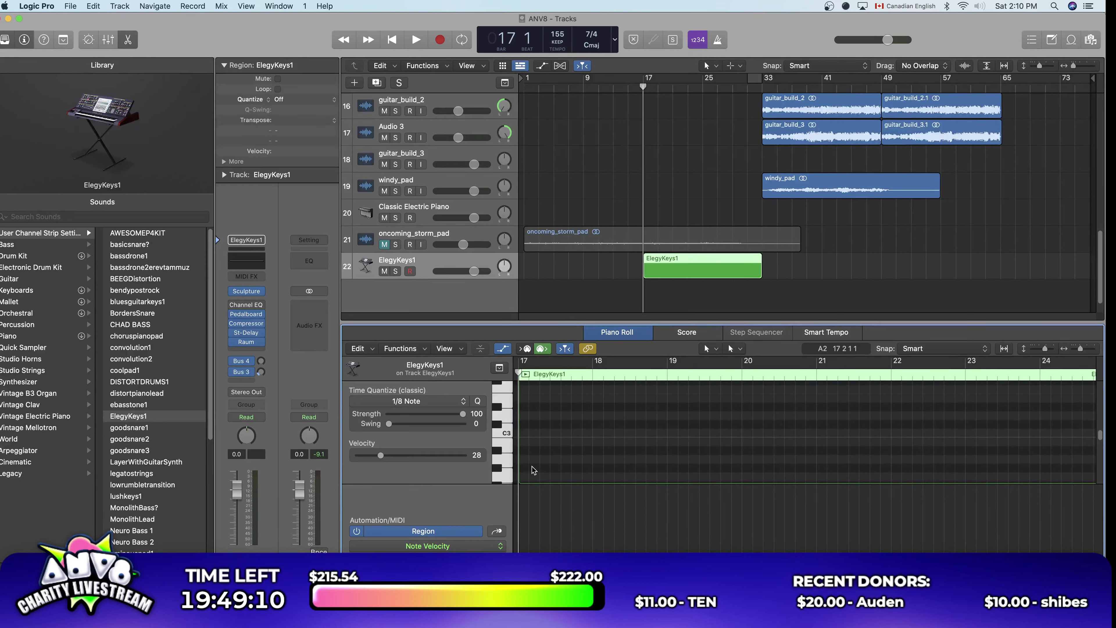
scroll(531, 466, "down", 5)
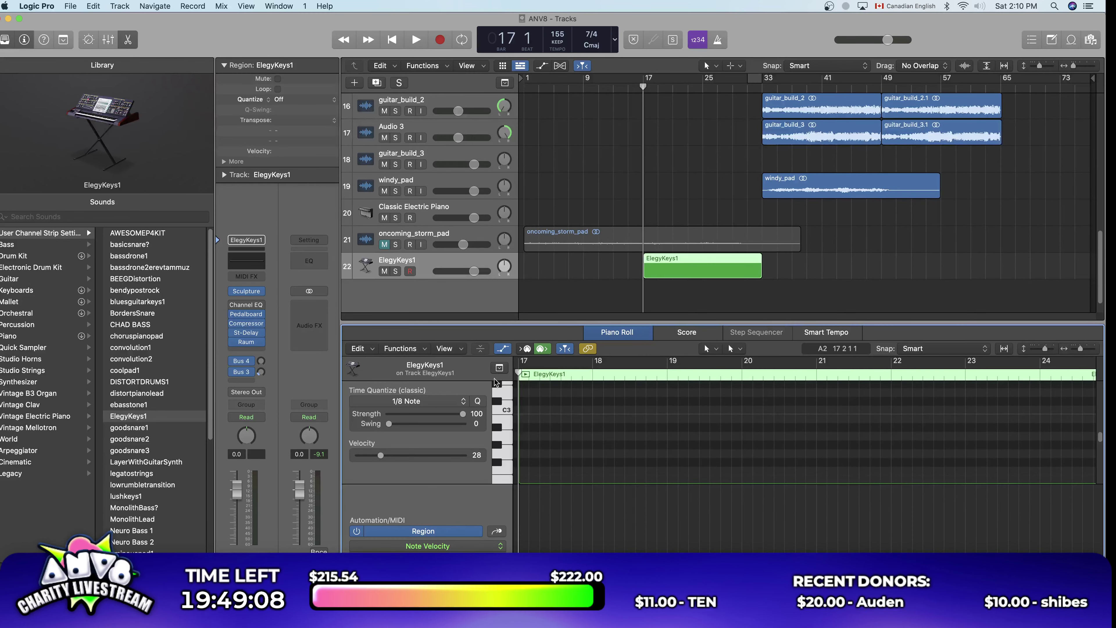
Step: Try a long note in the ElegyKeys1 region with the Pencil Tool and delete it
left_click(707, 348)
left_click(727, 376)
left_click(708, 391)
left_click_drag(720, 427, 734, 417)
key("super+z")
left_click(706, 351)
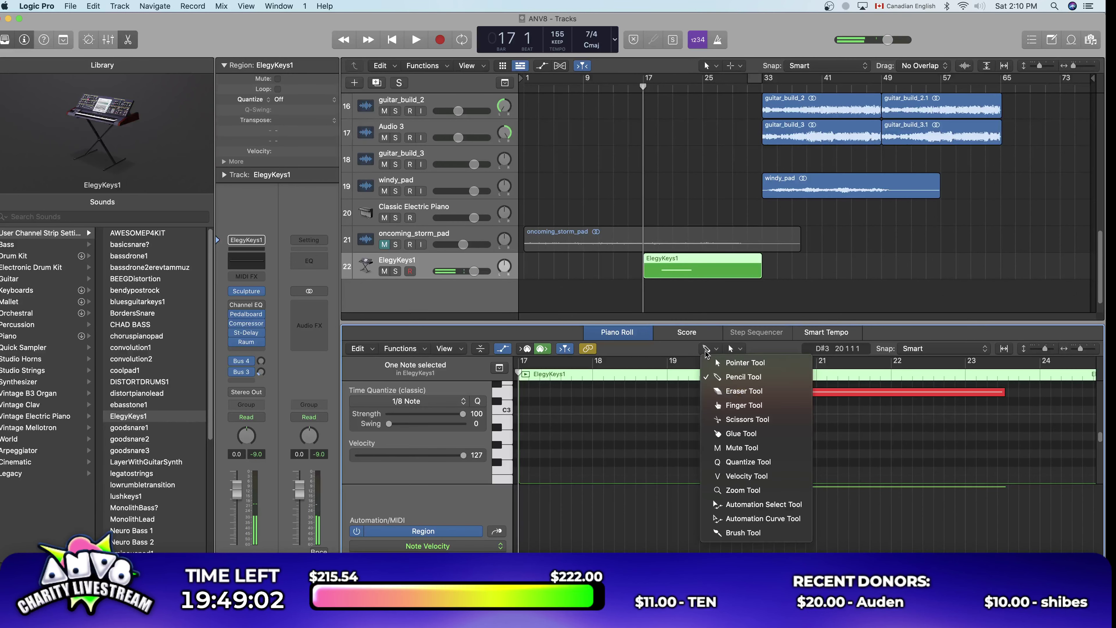
left_click(717, 362)
left_click(733, 391)
key("BackSpace")
left_click(705, 351)
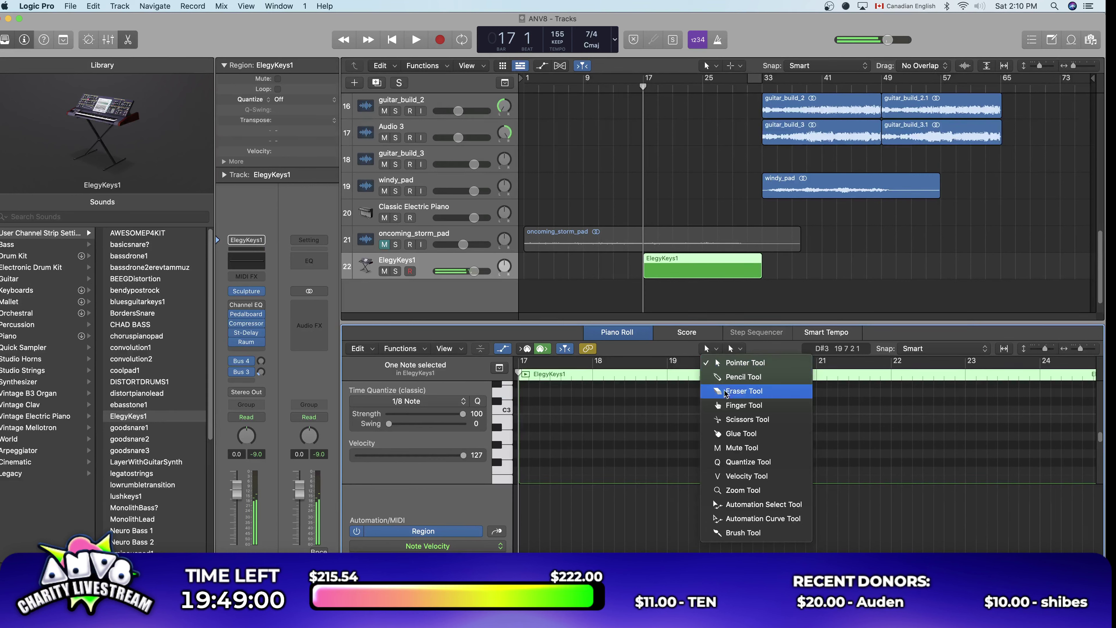
left_click(581, 420)
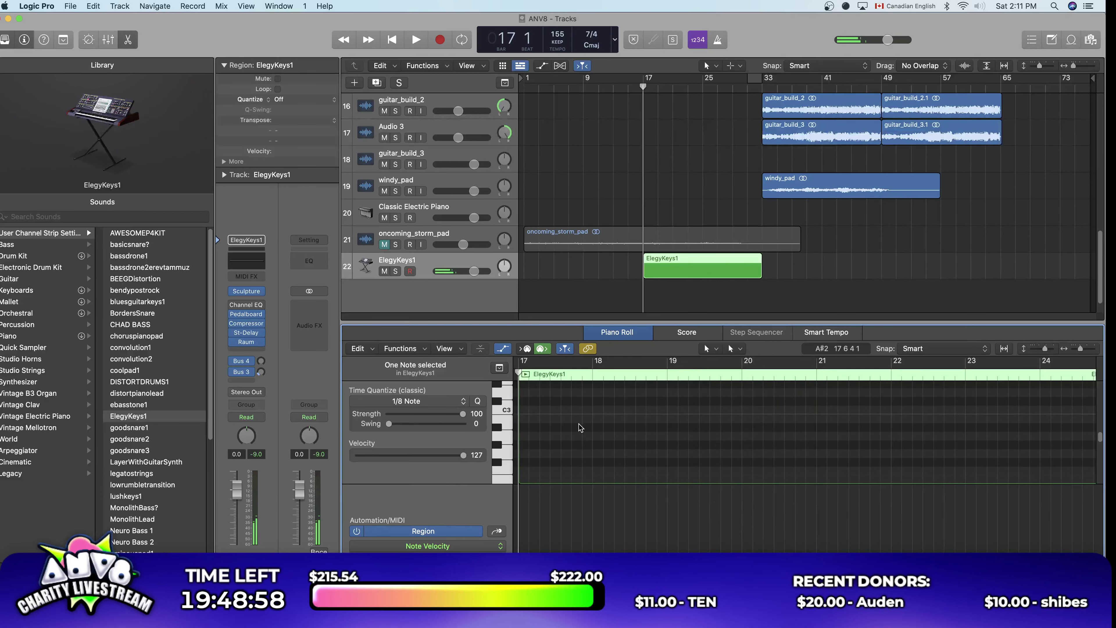
Step: Choose the Pencil Tool in the piano roll and set the note velocity to 84
left_click(711, 348)
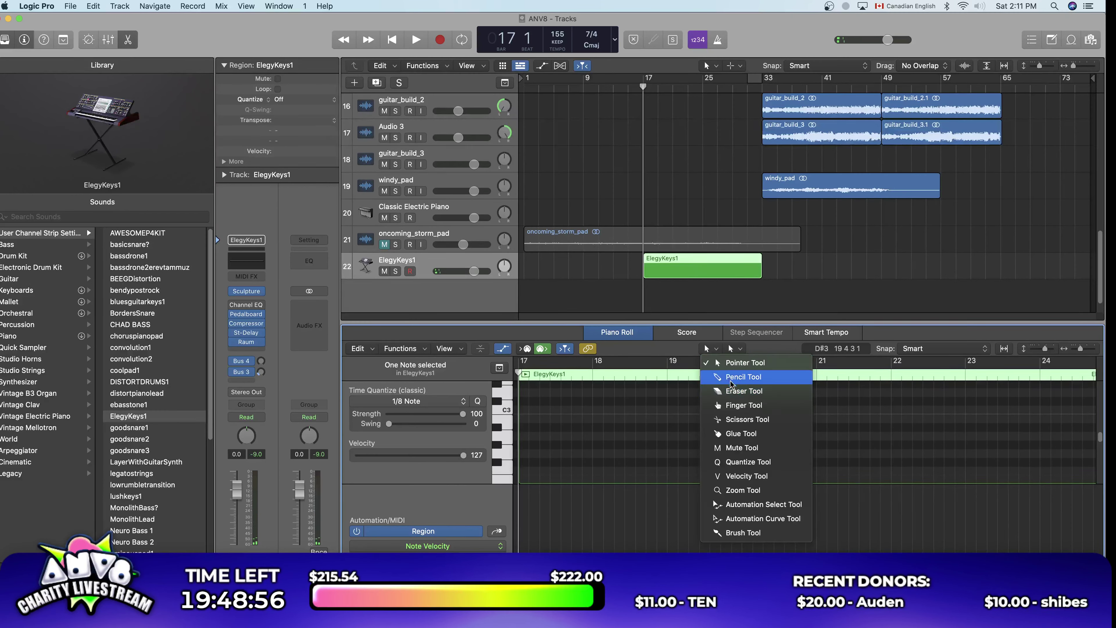
left_click(743, 377)
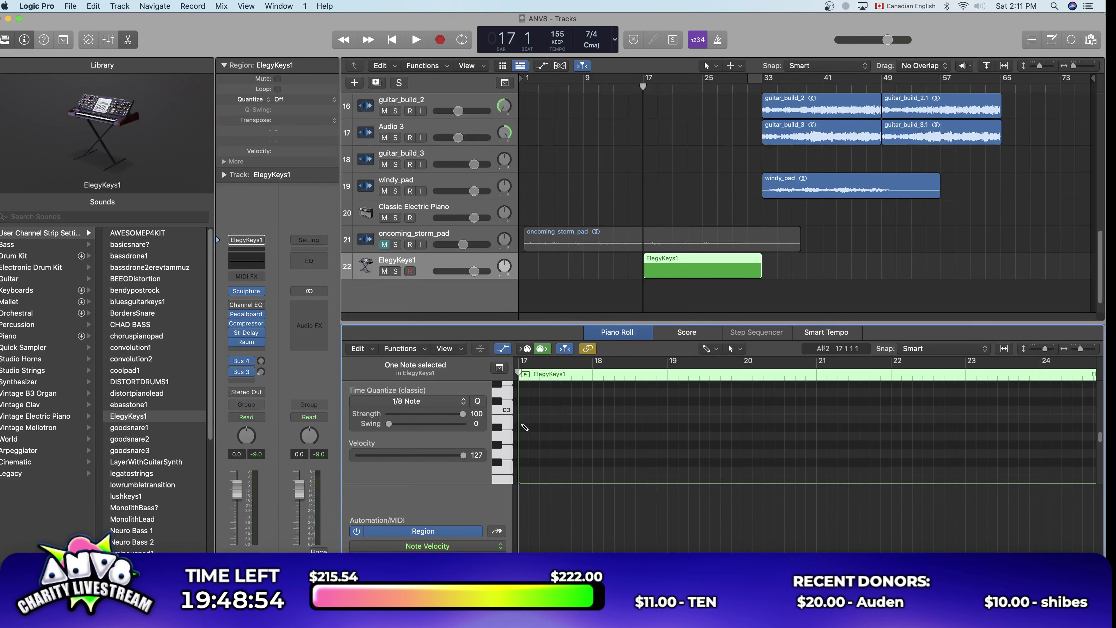
left_click_drag(462, 455, 425, 457)
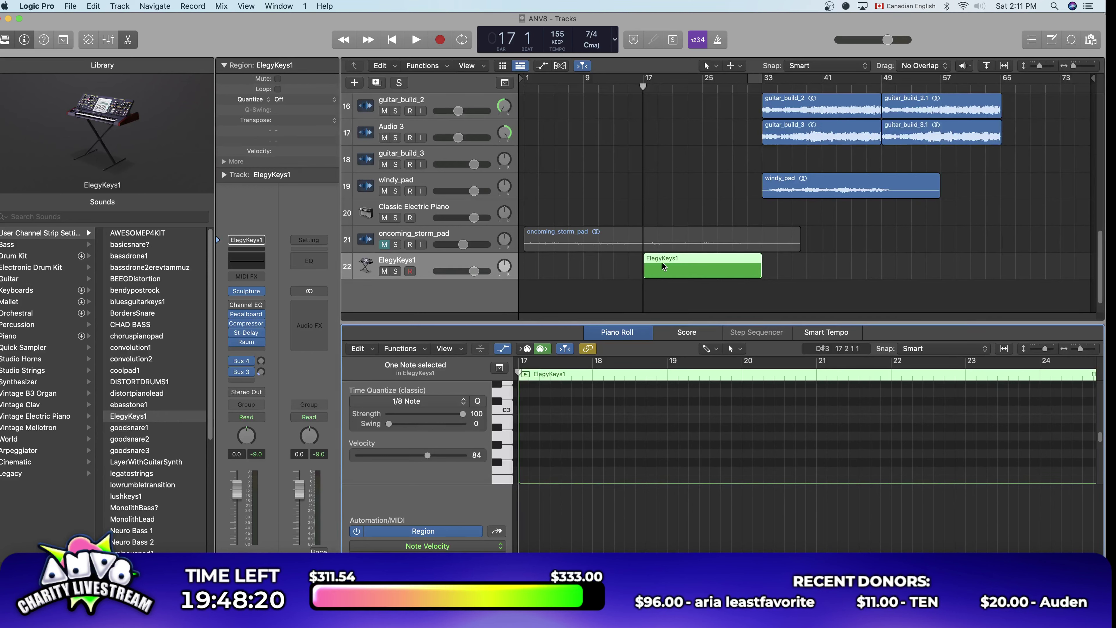
Step: Draw short D3 and G3 notes on the first two eighth-note positions of bar 17 in the ElegyKeys1 region
scroll(571, 409, "up", 3)
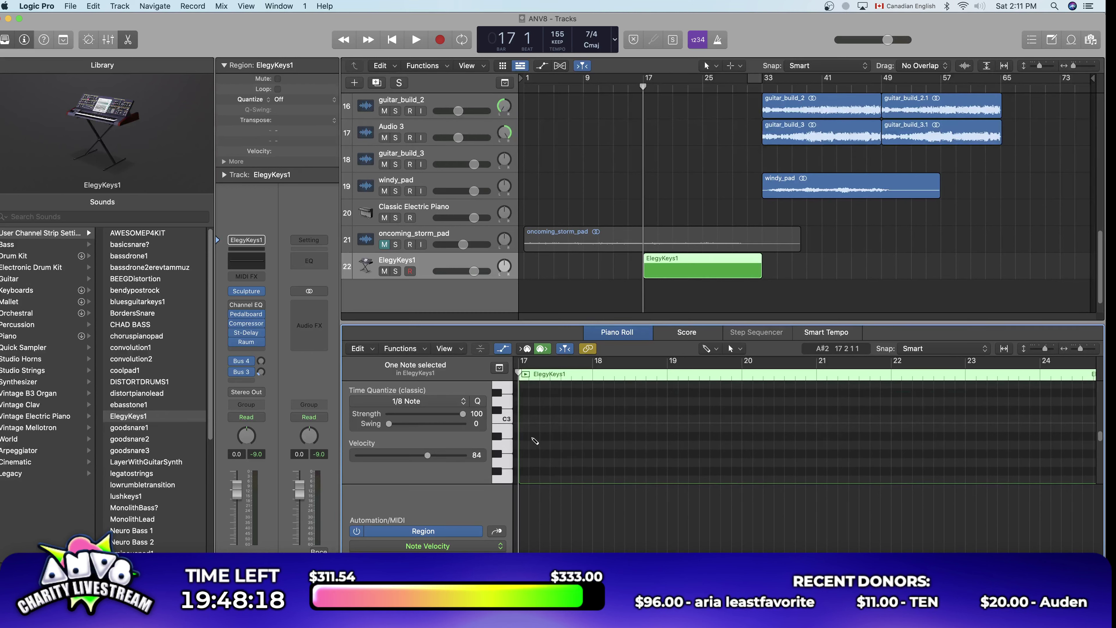
mouse_move(527, 405)
left_mouse_down()
mouse_move(819, 405)
mouse_move(522, 418)
left_mouse_up()
scroll(530, 422, "up", 5)
left_click(525, 412)
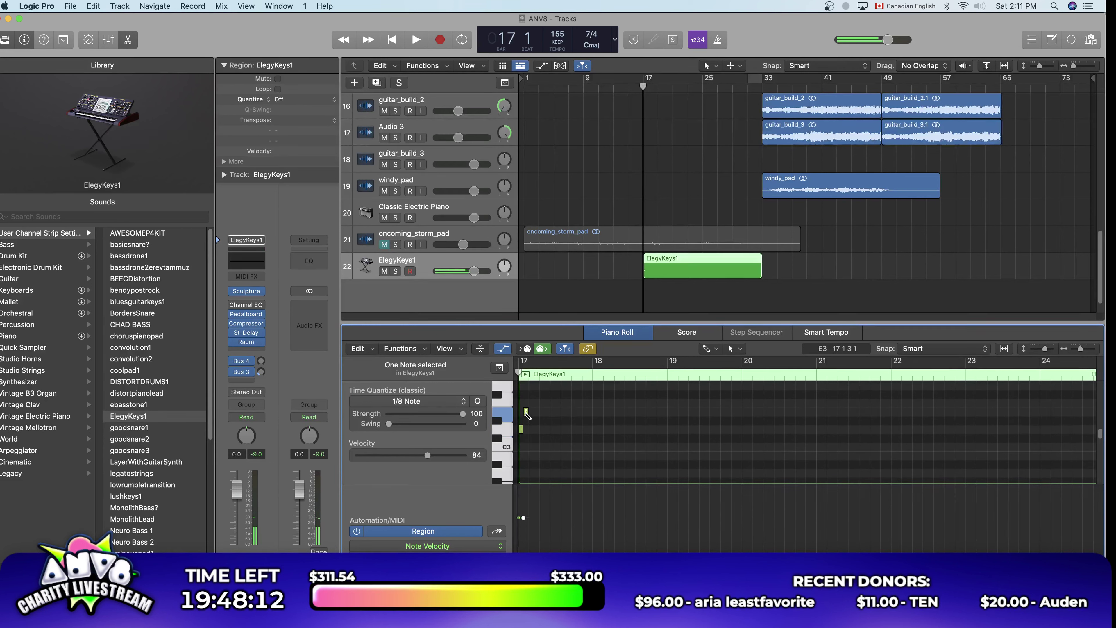
key("super+z")
scroll(526, 404, "up", 2)
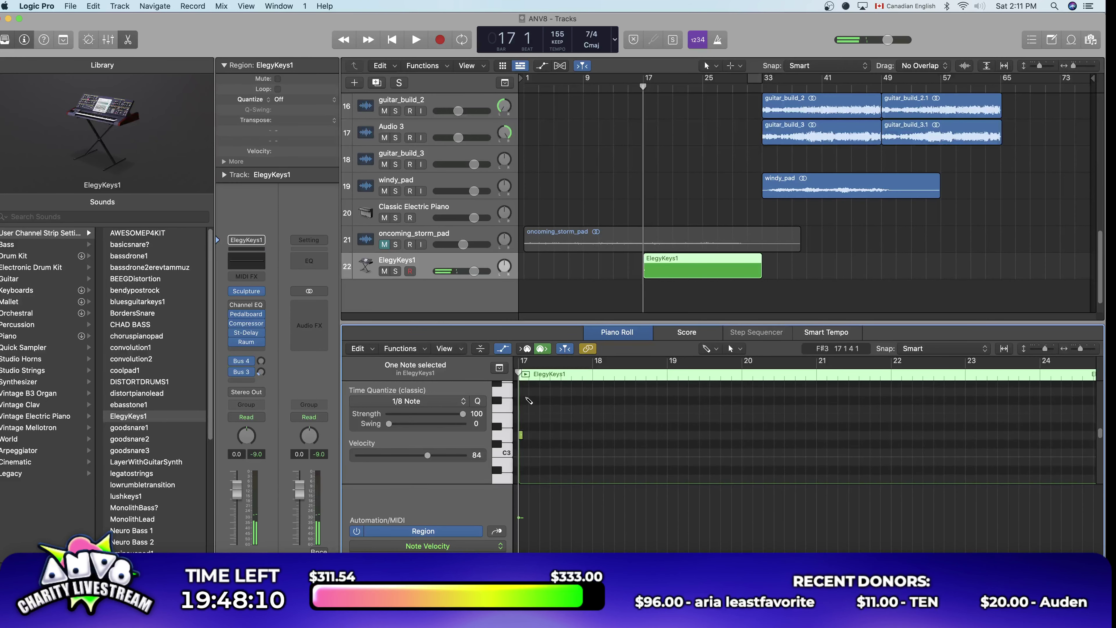
left_click(525, 399)
scroll(528, 413, "up", 1)
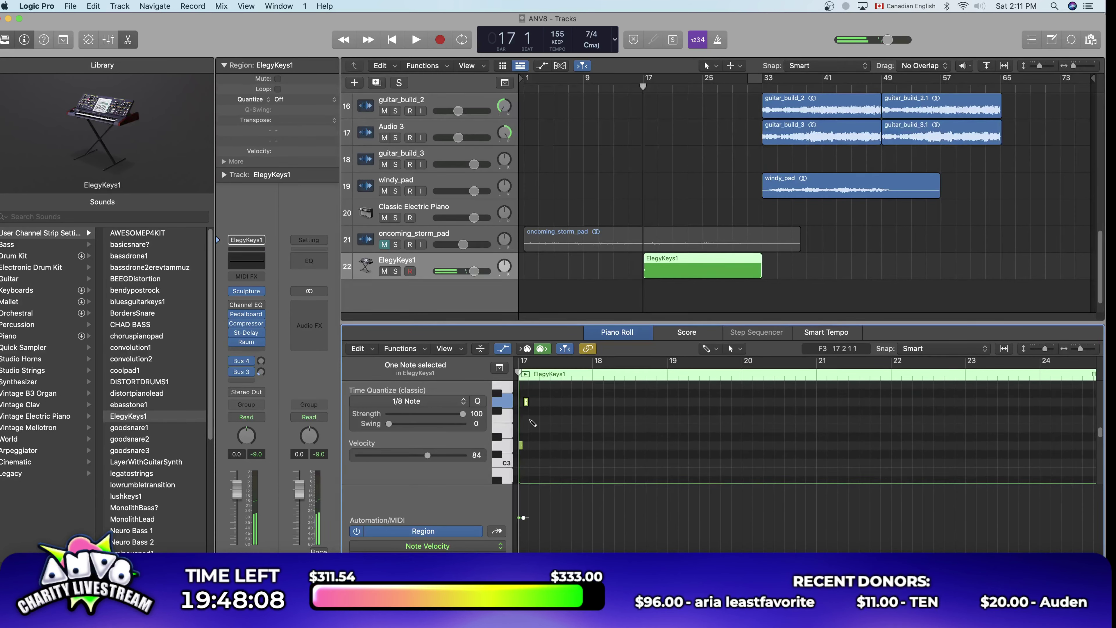
Step: Continue the bar 17 melody with short A3, G3, C4, G3 and A3 notes on consecutive eighth-note positions
scroll(530, 417, "up", 1)
left_click(531, 396)
scroll(532, 400, "up", 5)
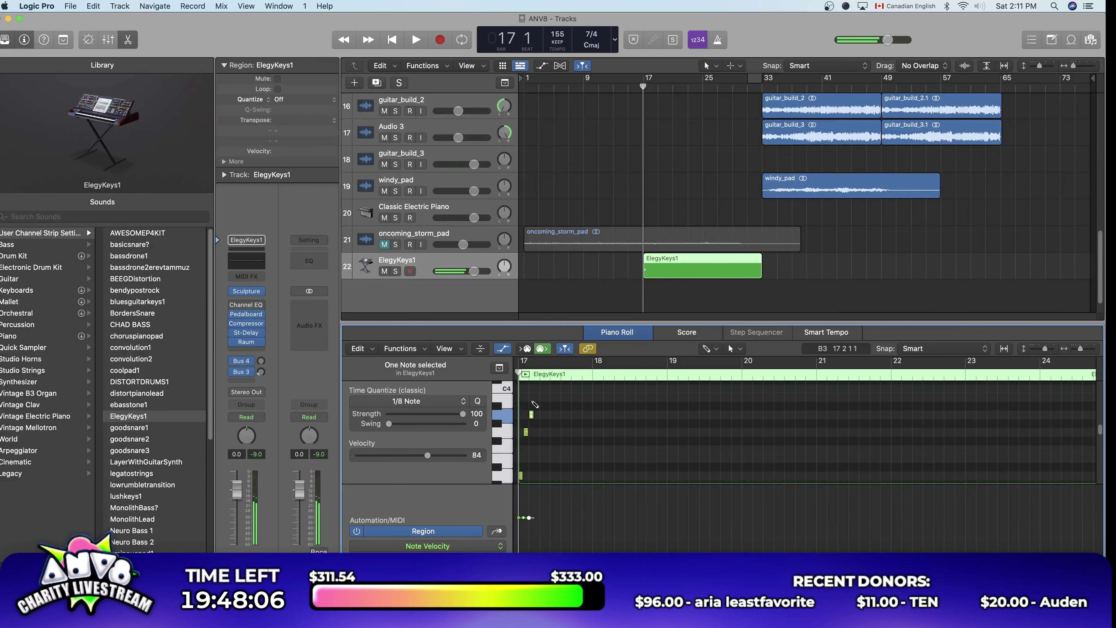
left_click(537, 432)
scroll(541, 426, "up", 4)
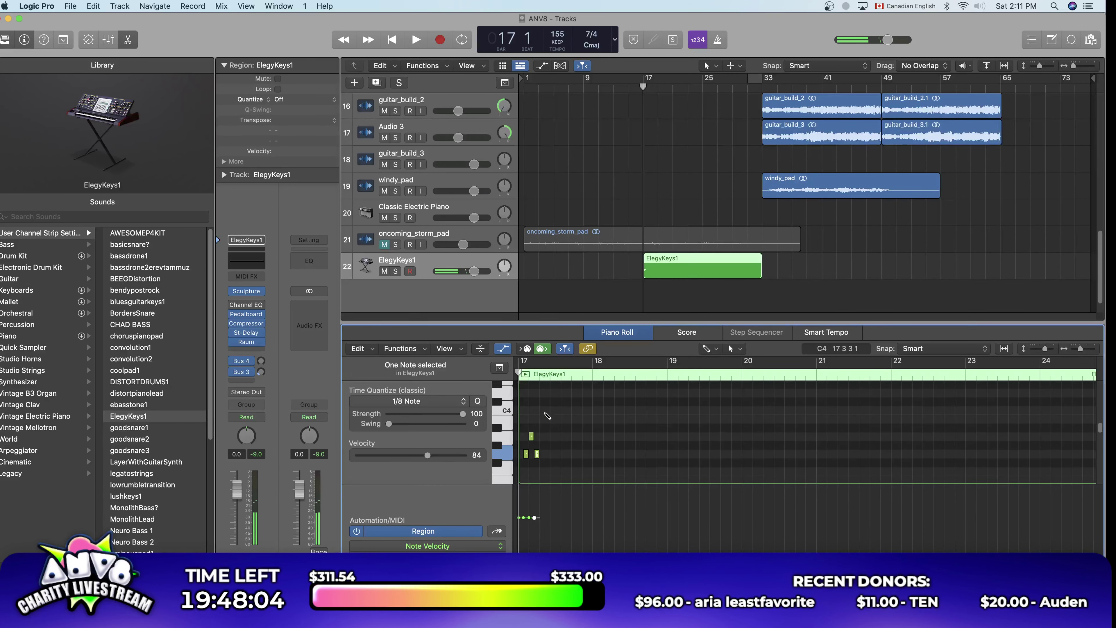
left_click(542, 410)
left_click(547, 454)
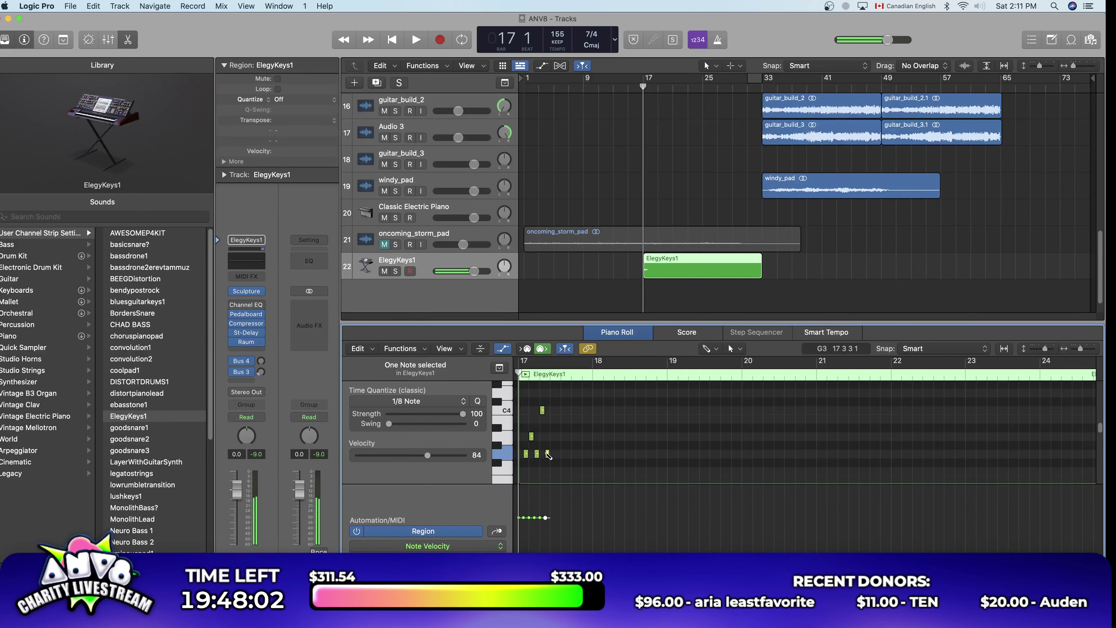
left_click(552, 436)
scroll(564, 462, "down", 4)
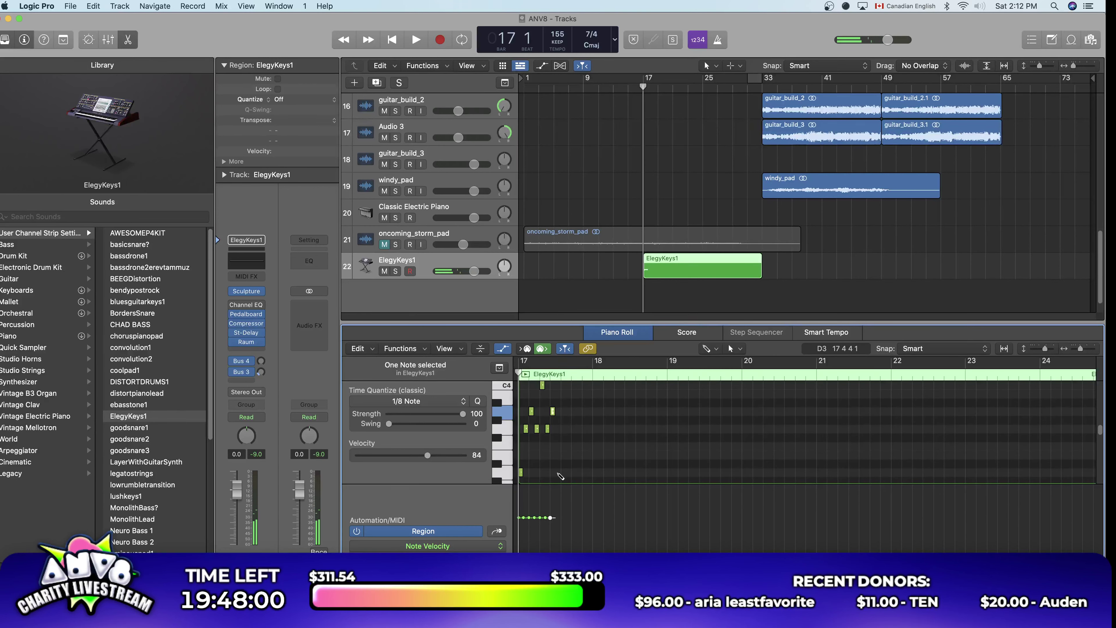
left_click(731, 349)
left_click(739, 363)
left_click(601, 479)
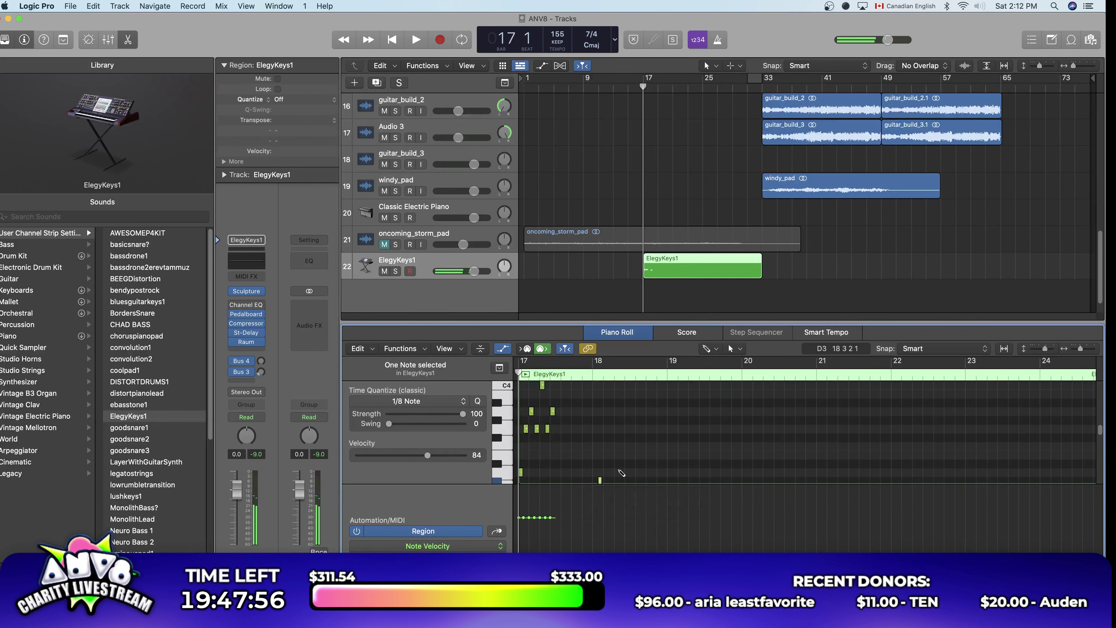
key("super+z")
Step: Select all the melody notes in bar 17 of the ElegyKeys1 region with the Pointer Tool
left_click(705, 348)
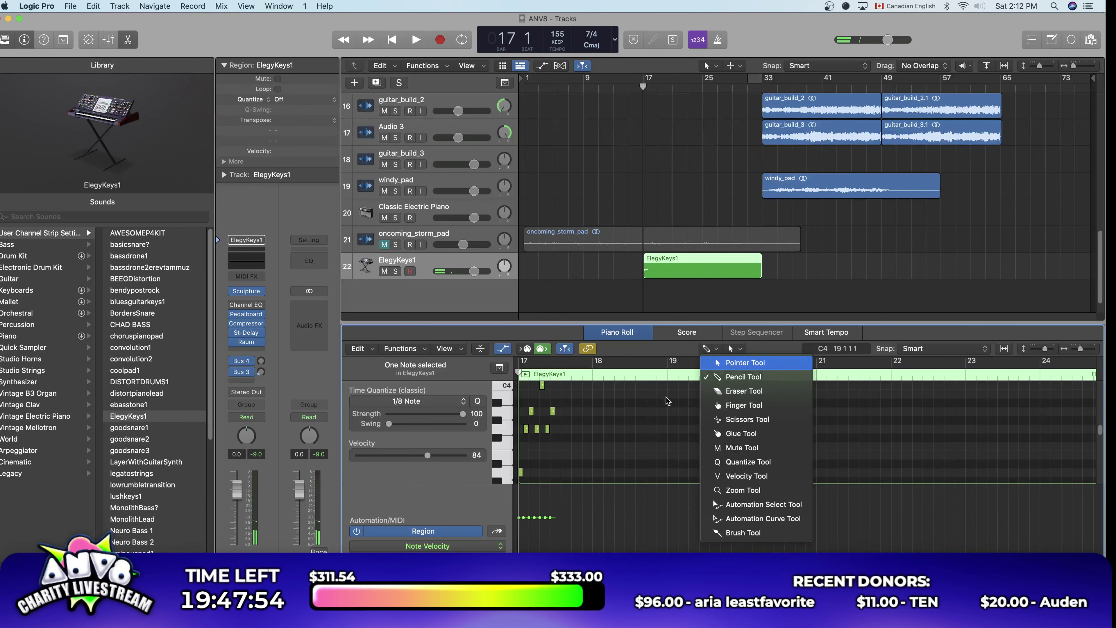
left_click(738, 362)
left_click_drag(657, 474, 488, 380)
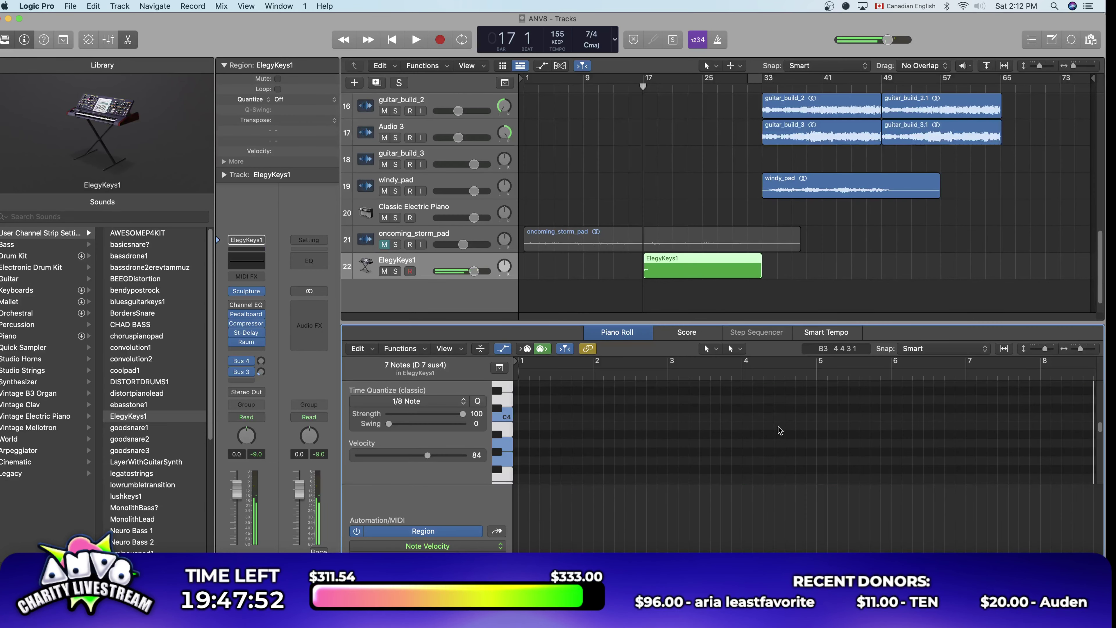
Step: Copy all seven melody notes in bar 17 of the ElegyKeys1 region and paste them directly after the original phrase
key("space")
key("space")
scroll(721, 459, "down", 2)
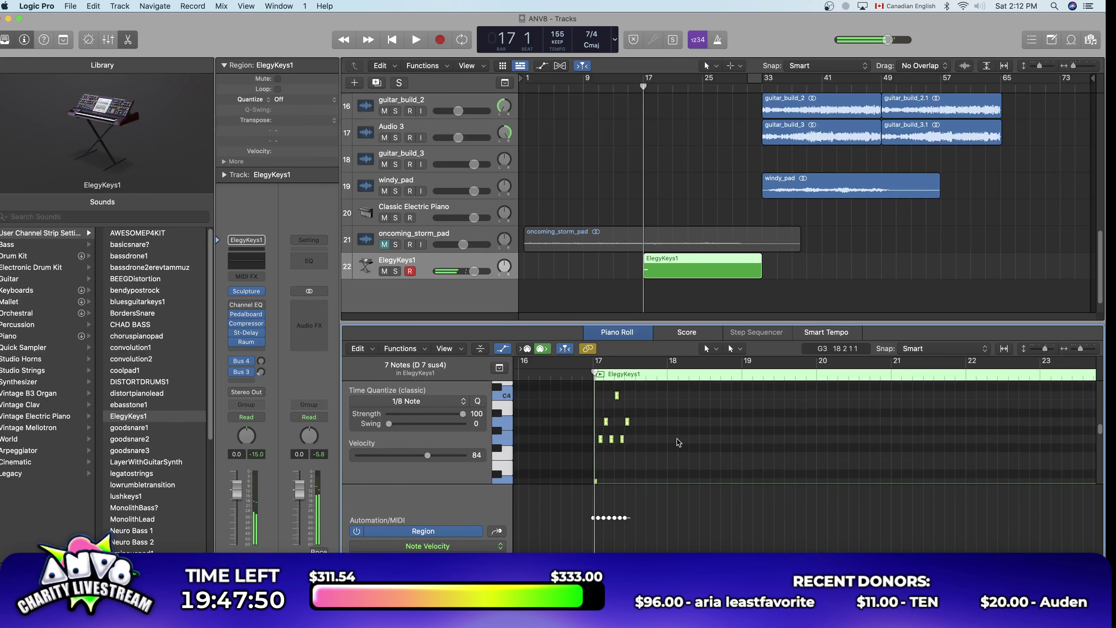
scroll(666, 417, "up", 1)
left_click_drag(655, 388, 571, 481)
scroll(655, 433, "down", 3)
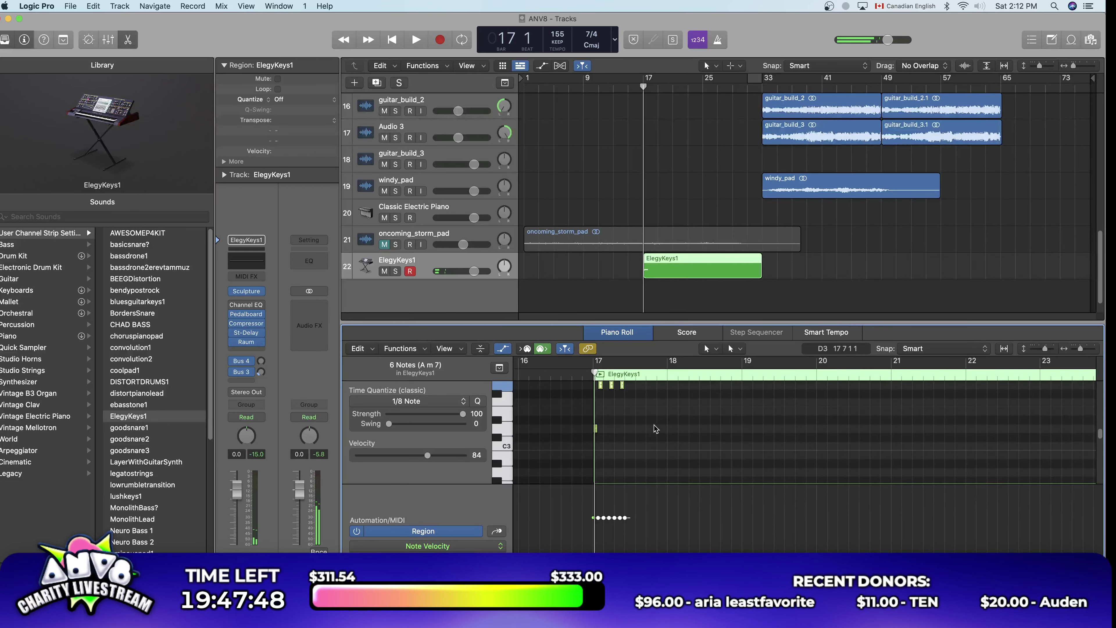
key("super+a")
left_click_drag(594, 373, 631, 375)
scroll(655, 457, "up", 3)
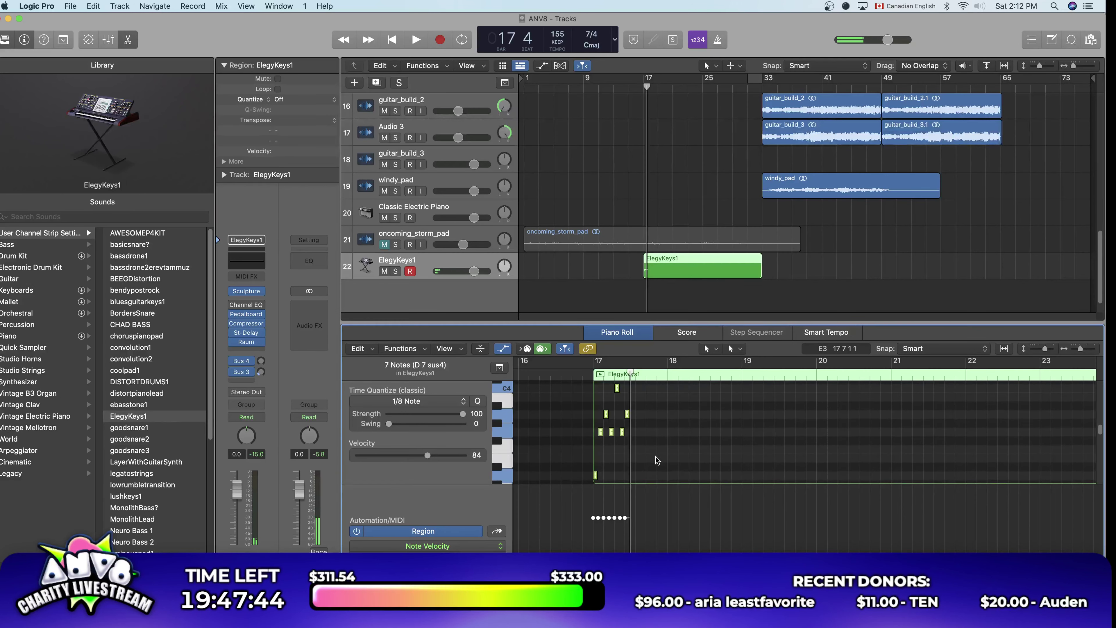
key("super+v")
scroll(666, 458, "down", 2)
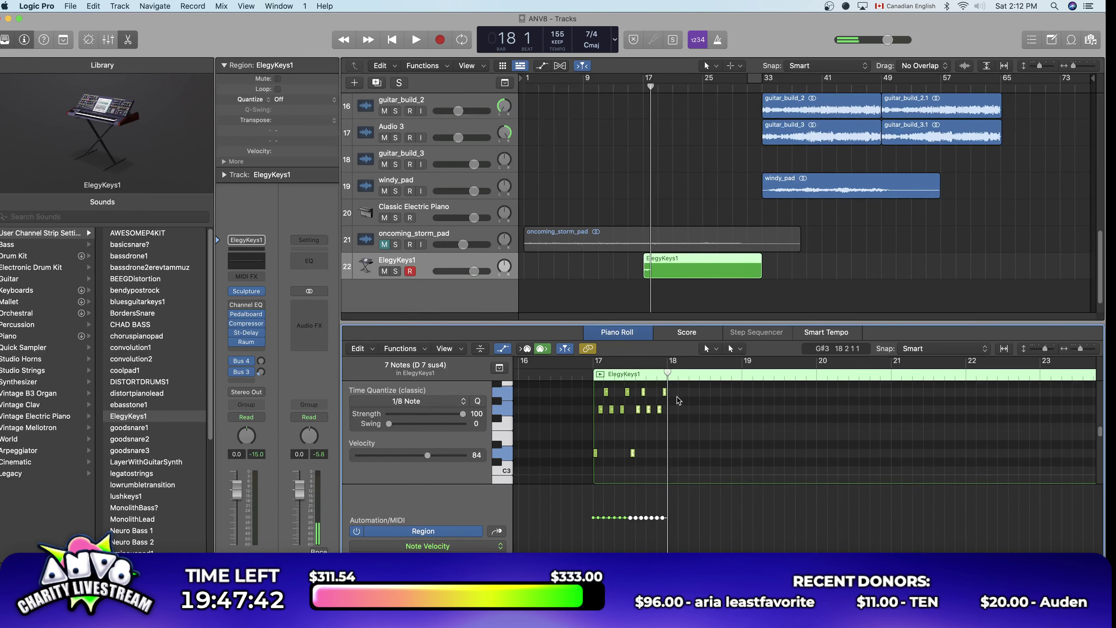
Step: Play back the doubled phrase, and paste six more copies back to back from bar 18 up to bar 21
left_click(659, 107)
key("space")
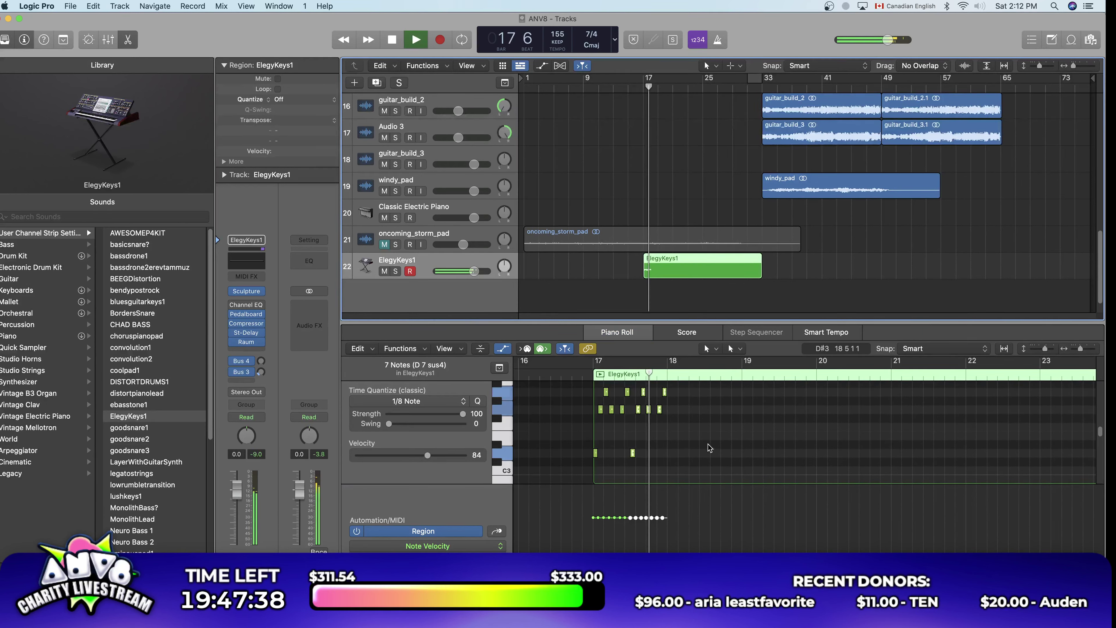
double_click(667, 375)
key("super+v")
key("super+v")
key("super+v")
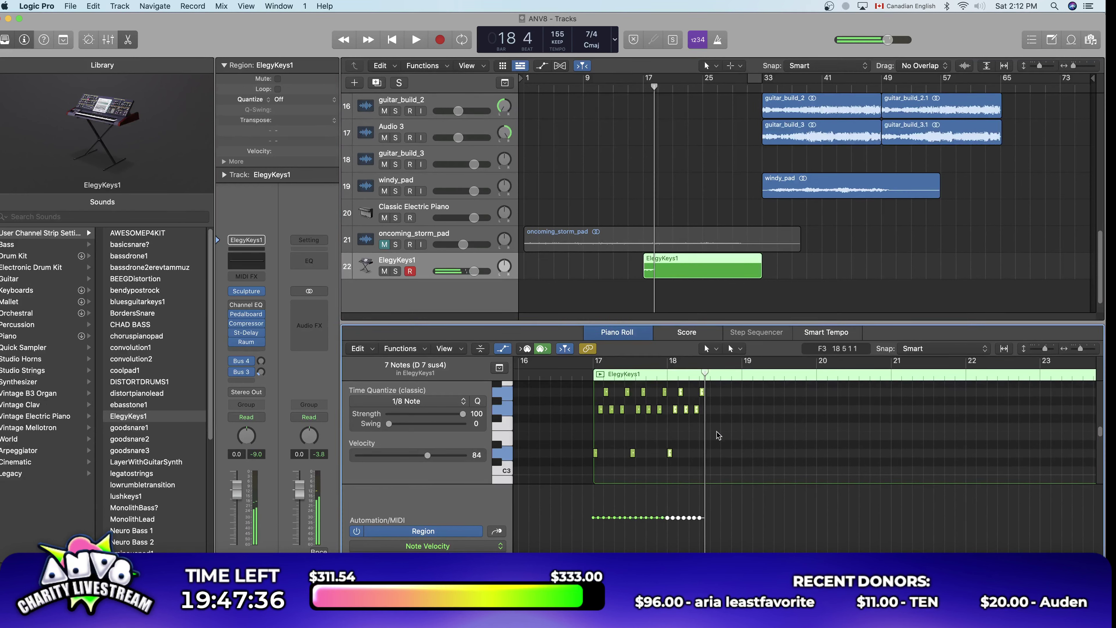
key("super+v")
key("super+v")
key("super+v")
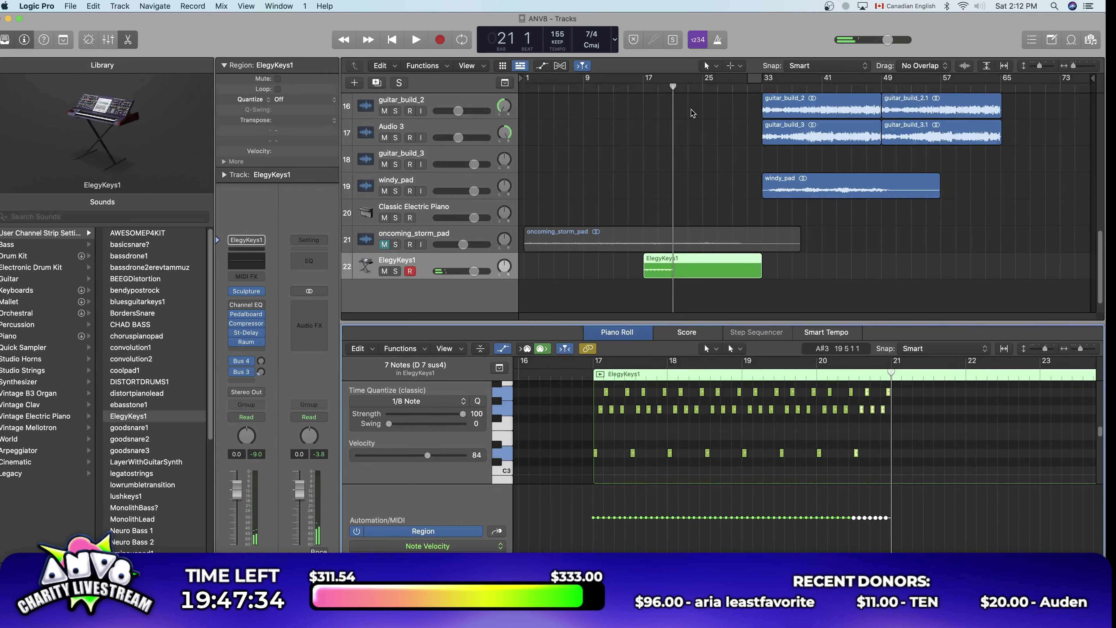
Step: While playing the part from bar 17, lower the ElegyKeys1 track volume to -4.1 dB and bypass its audio effects
left_click_drag(673, 89, 642, 104)
key("space")
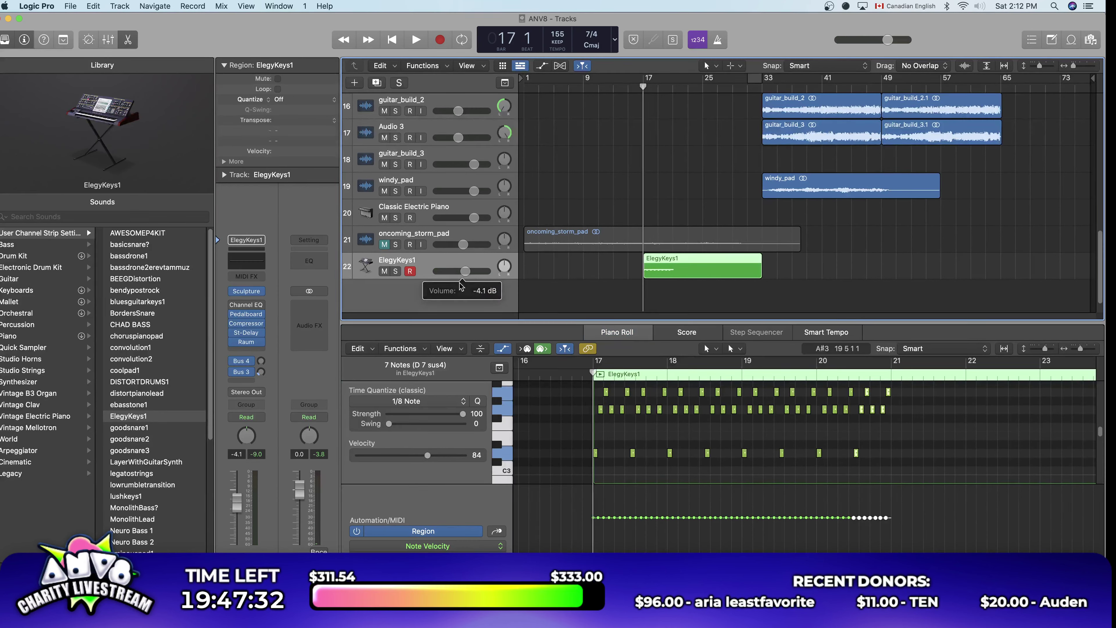
left_click(233, 323)
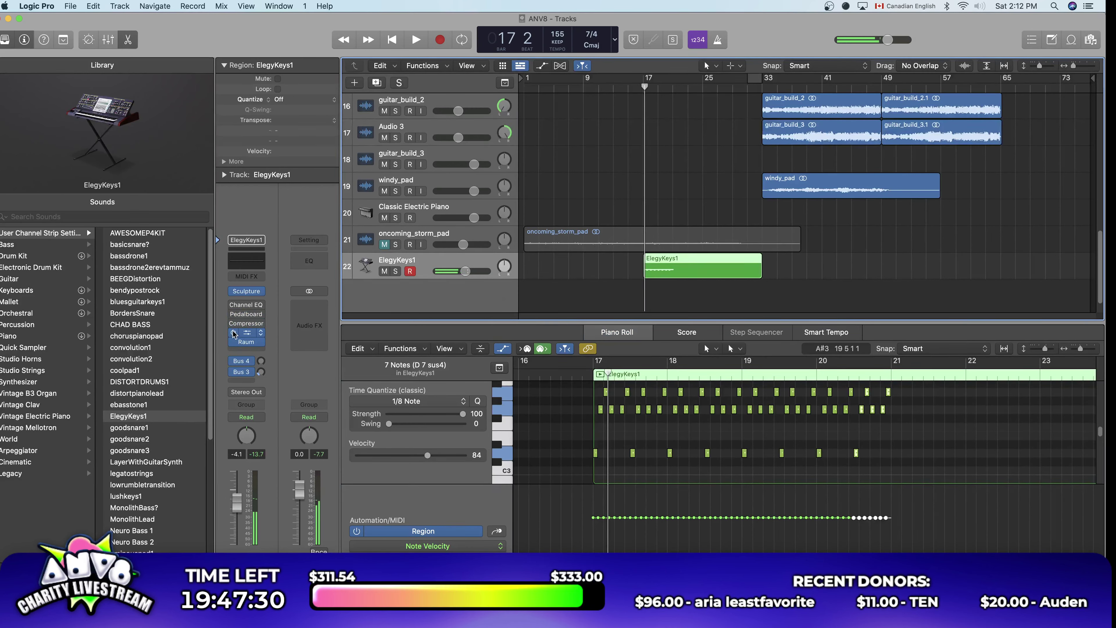
Step: Browse the library sounds and replace the ElegyKeys1 patch with Glockenspiel from the Orchestral Percussion category
left_click(259, 292)
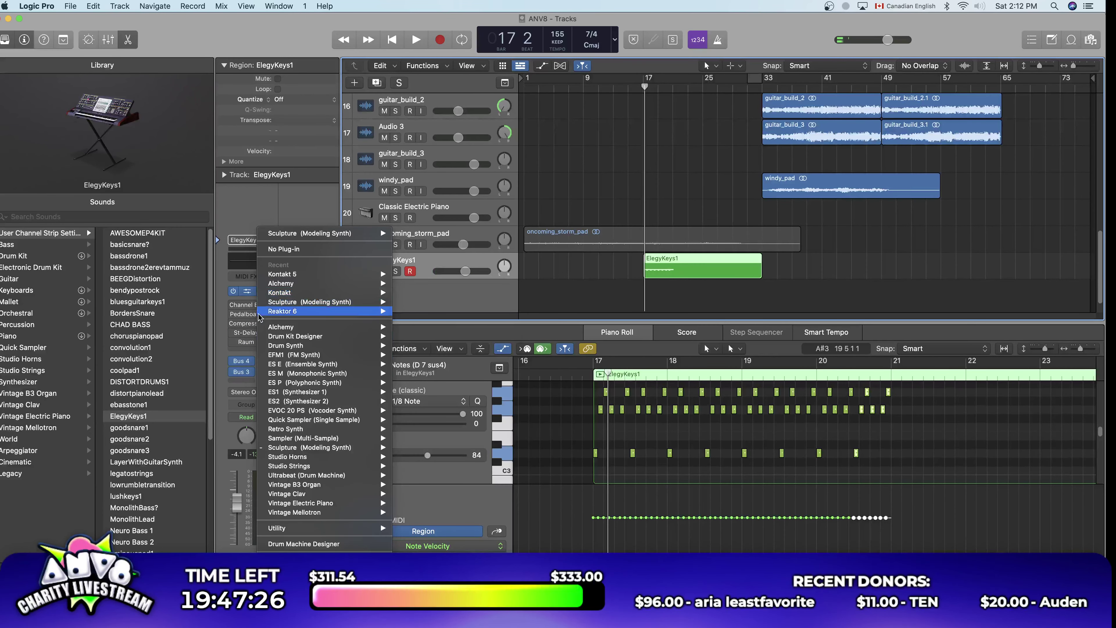
left_click(195, 502)
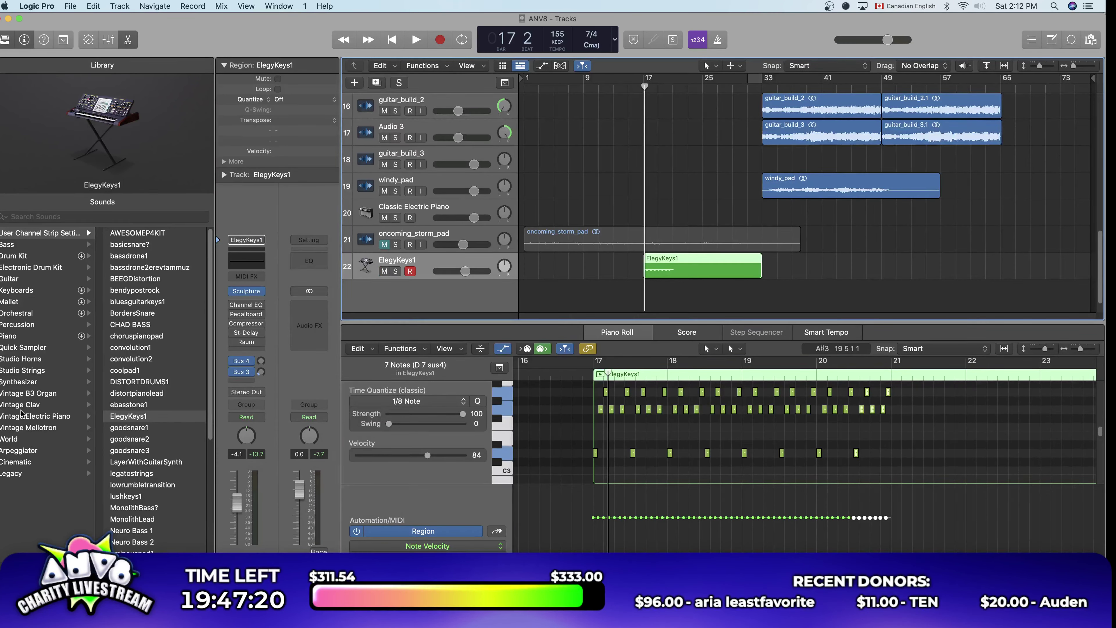
left_click(22, 302)
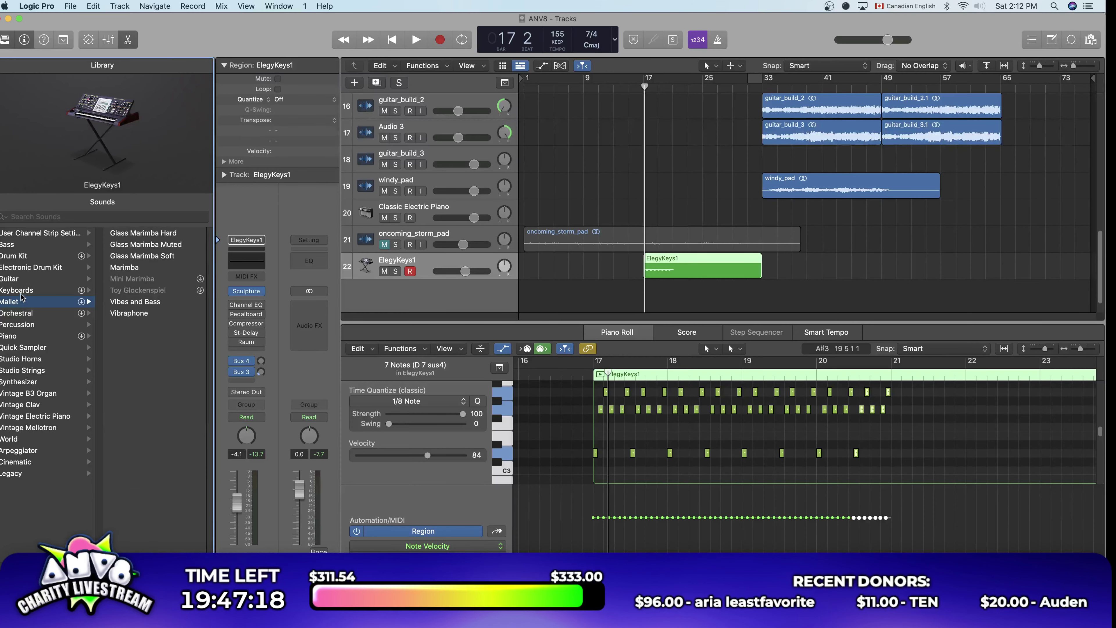
left_click(28, 268)
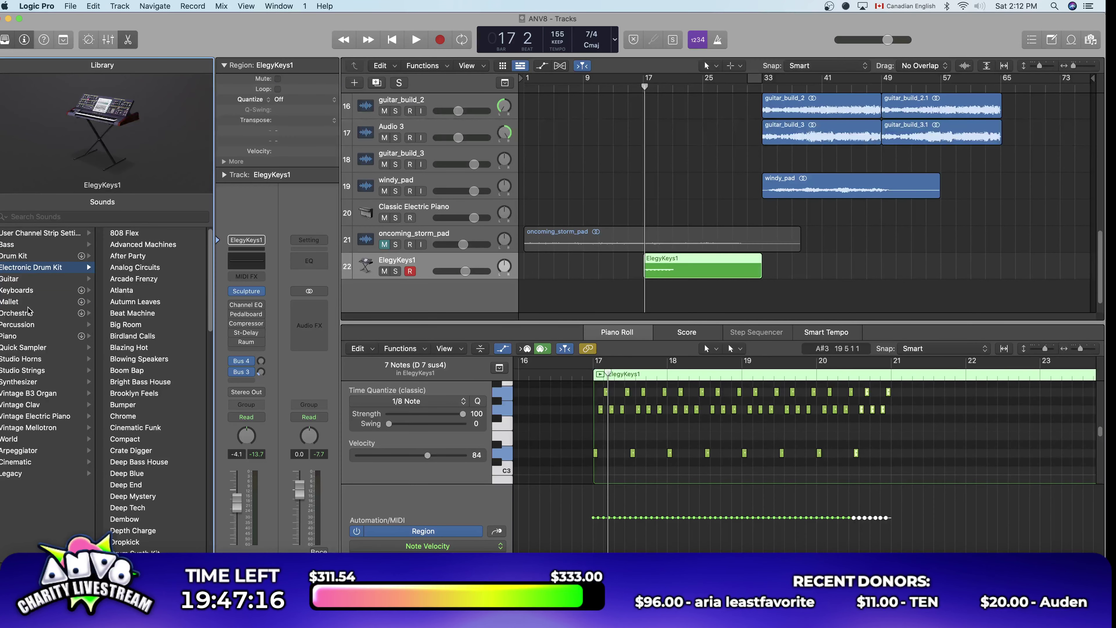
left_click(36, 325)
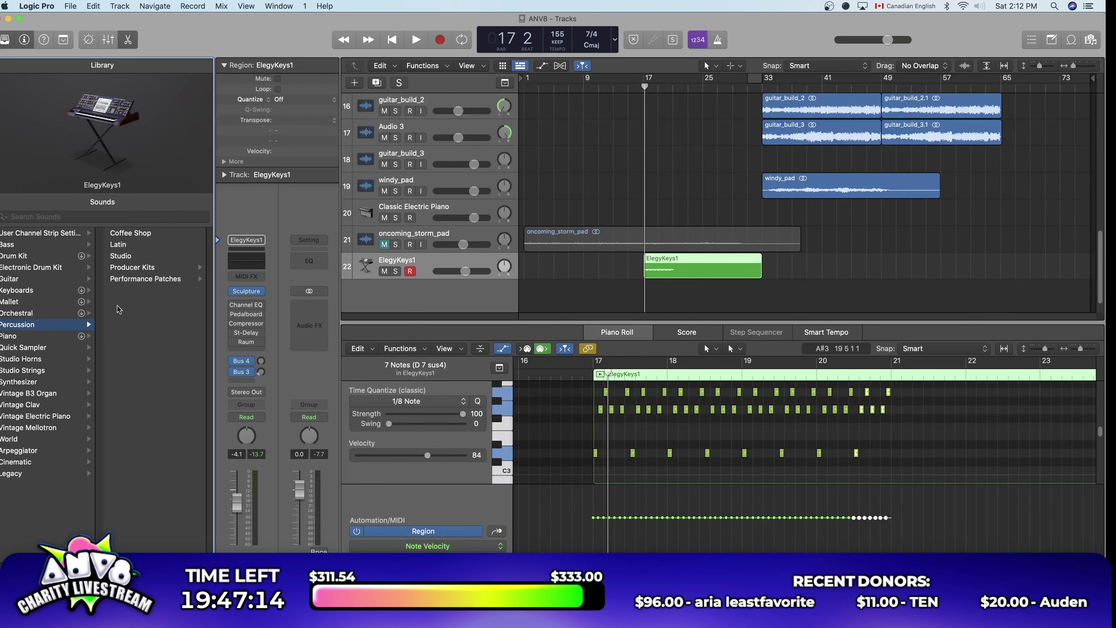
left_click(20, 313)
left_click(146, 279)
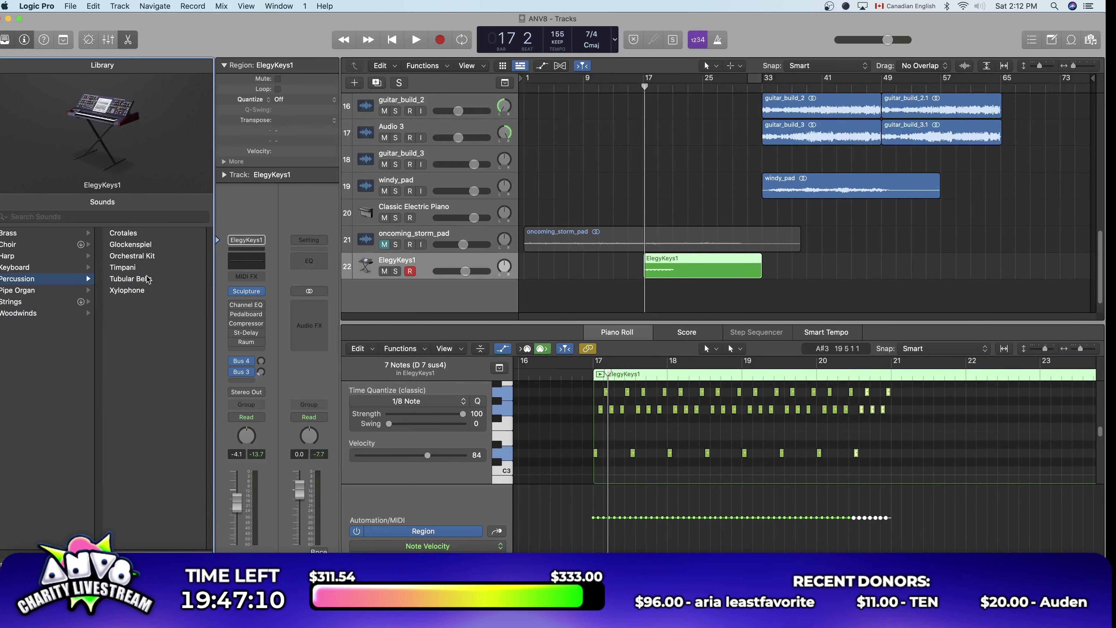
left_click(133, 243)
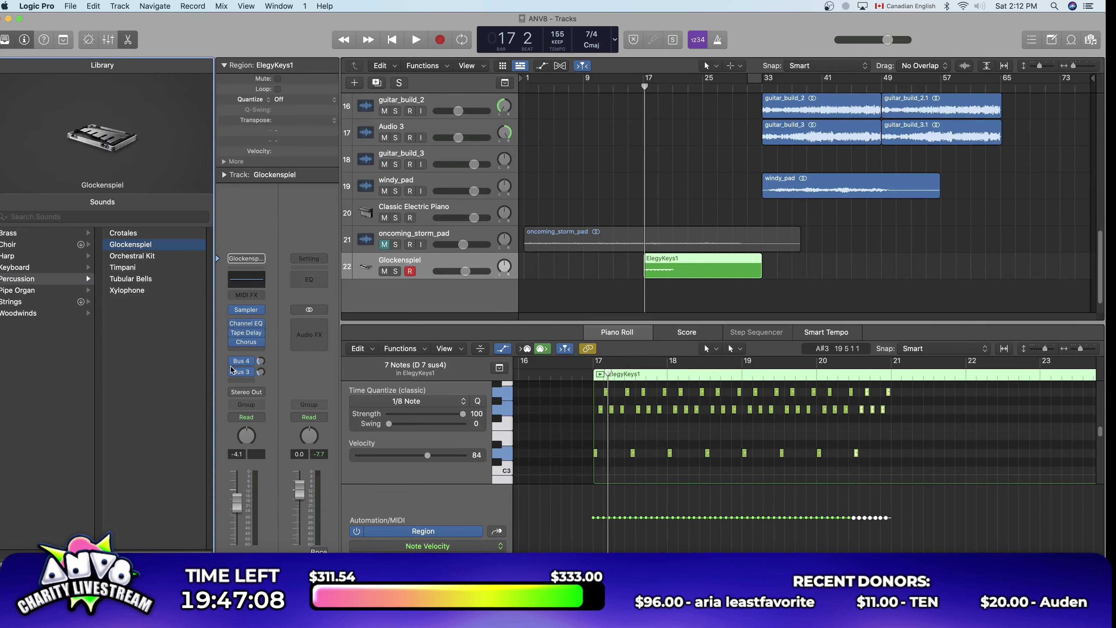
Step: Audition the glockenspiel part, select all its notes in bars 17 to 20 and transpose them up one octave
key("space")
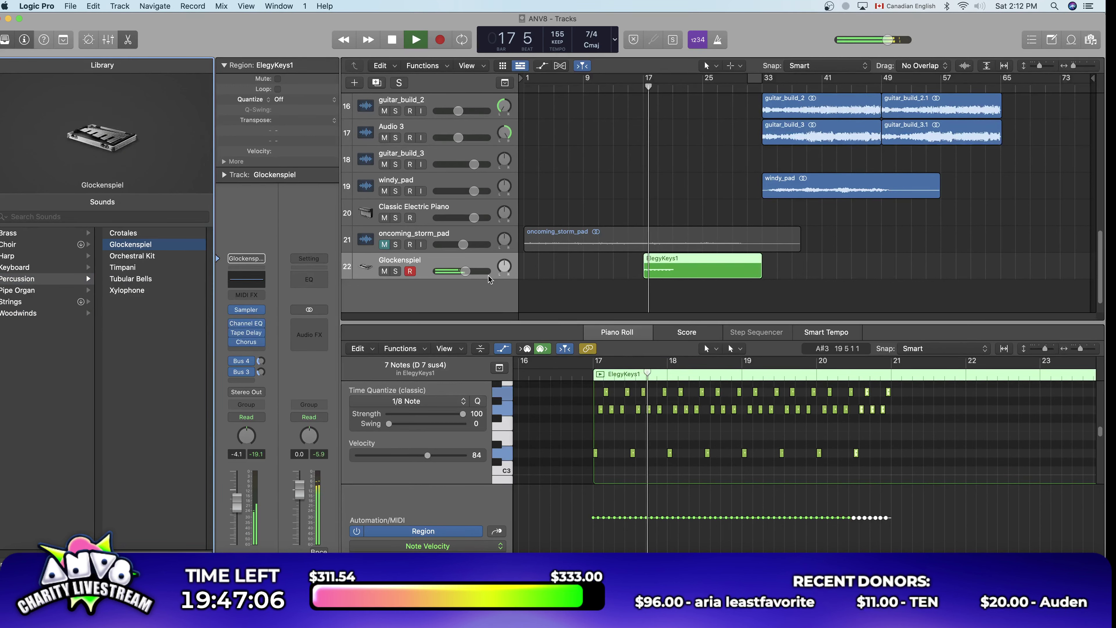
key("space")
left_click_drag(936, 467, 567, 370)
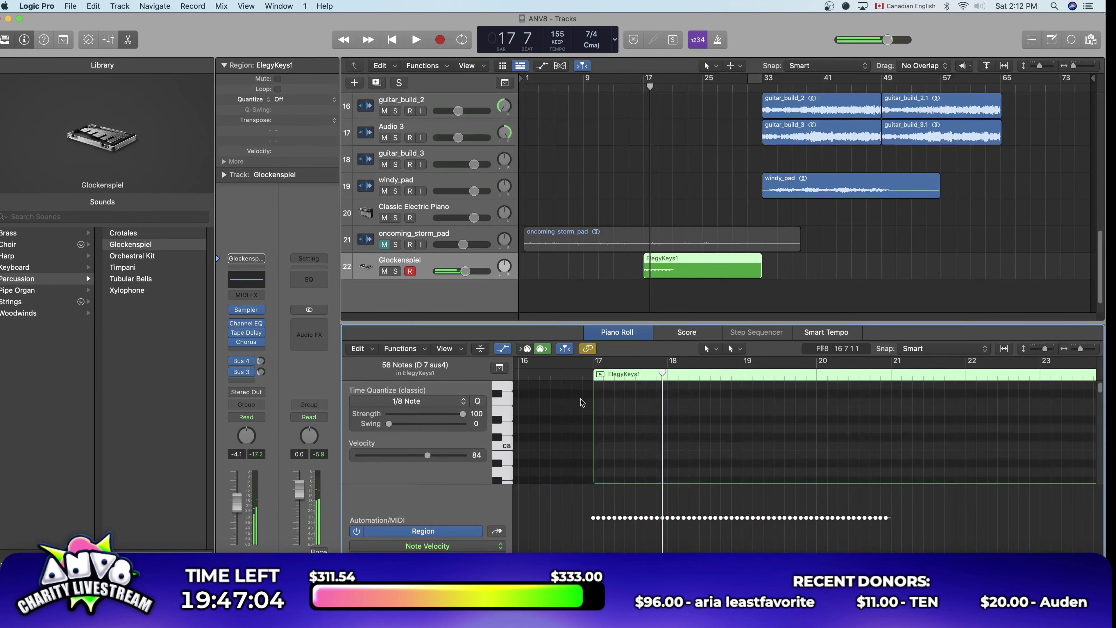
scroll(601, 429, "down", 3)
scroll(602, 432, "down", 10)
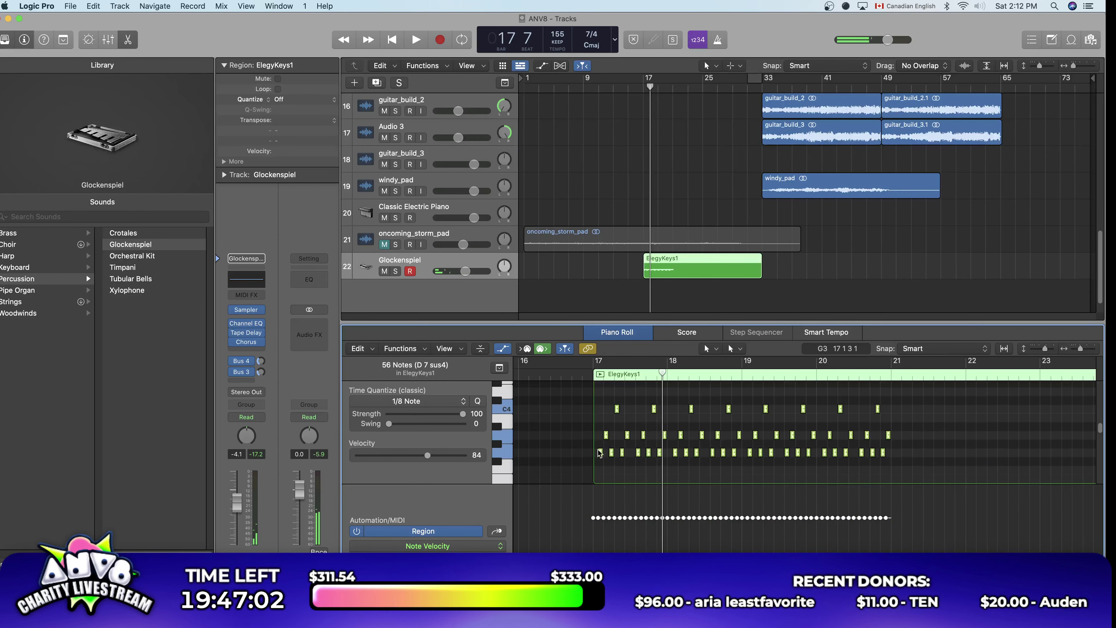
left_click_drag(596, 445, 597, 418)
Step: Set the Glockenspiel track volume to -11.0 dB and insert a stereo Raum reverb with its mix turned down slightly
key("space")
left_click_drag(465, 271, 455, 271)
left_click(261, 347)
mouse_move(291, 409)
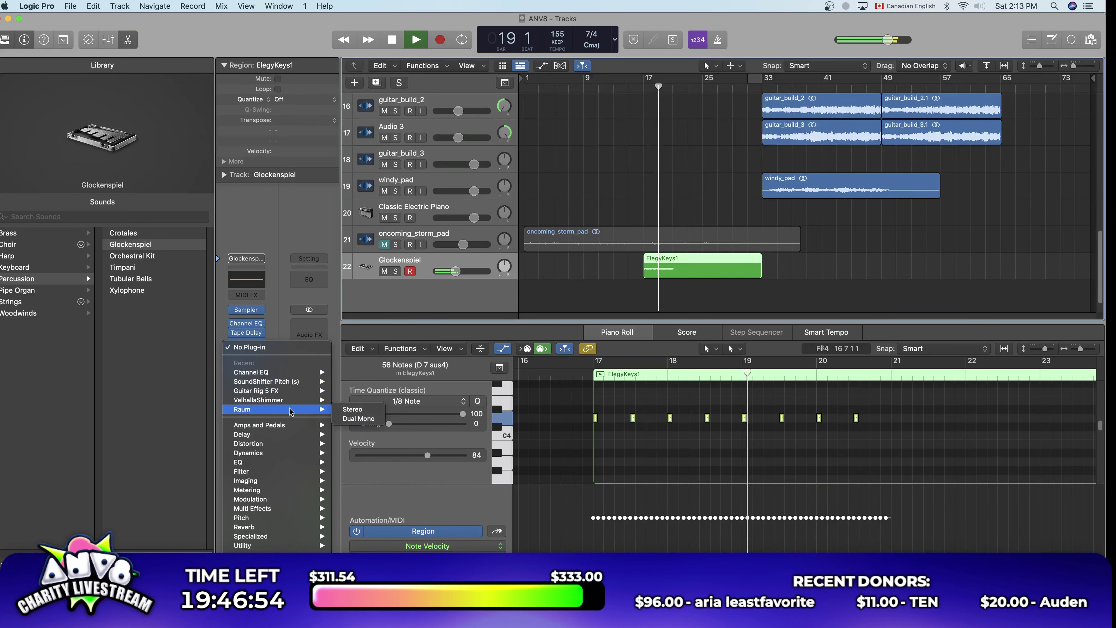
left_click(359, 409)
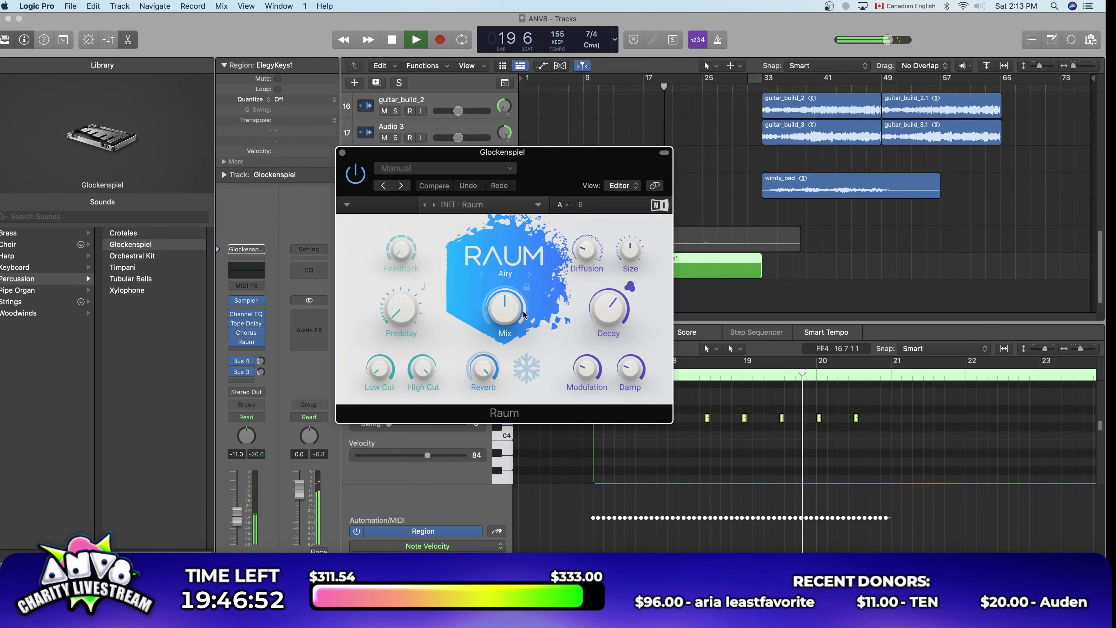
left_click_drag(504, 308, 504, 312)
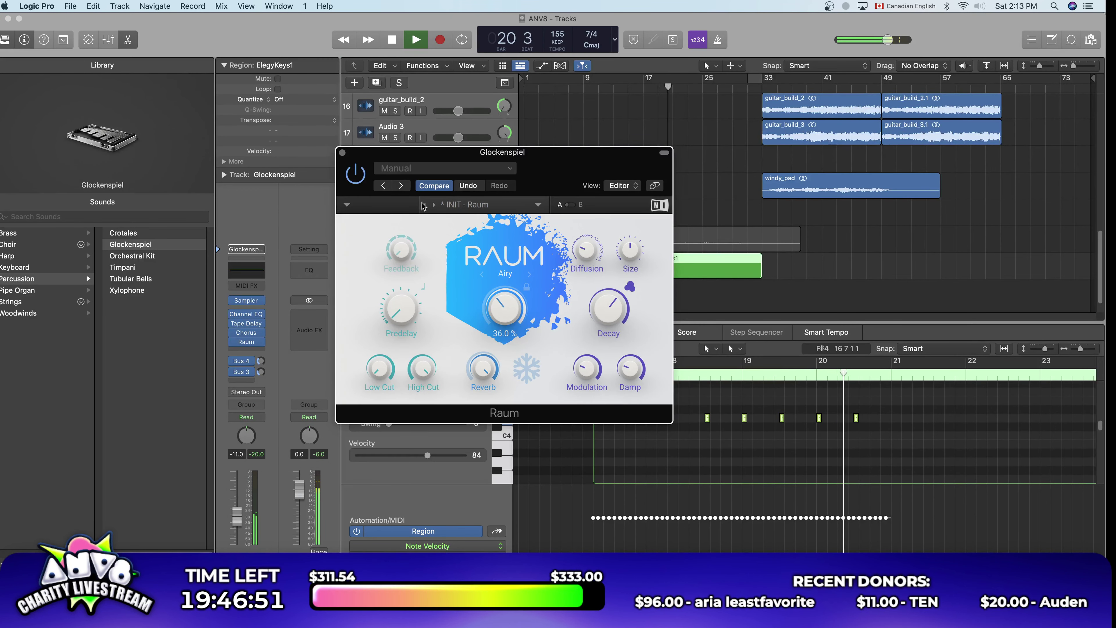
left_click(342, 152)
key("space")
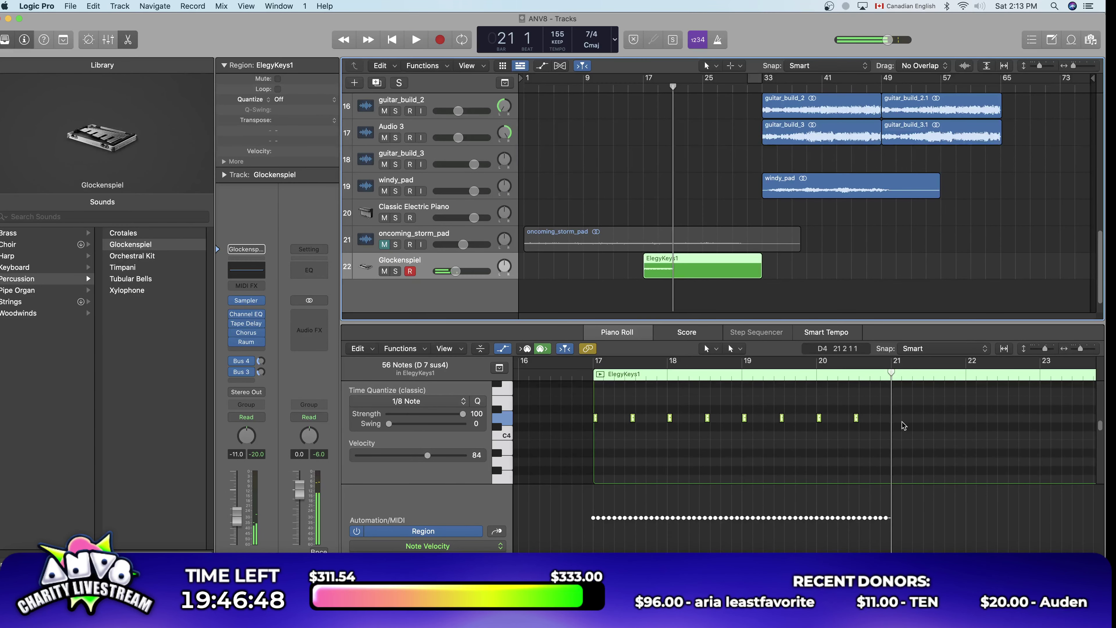
Step: Paste a copy of the four-bar glockenspiel pattern into the region at bar 21
scroll(901, 421, "up", 3)
left_click_drag(893, 378, 891, 375)
key("super+v")
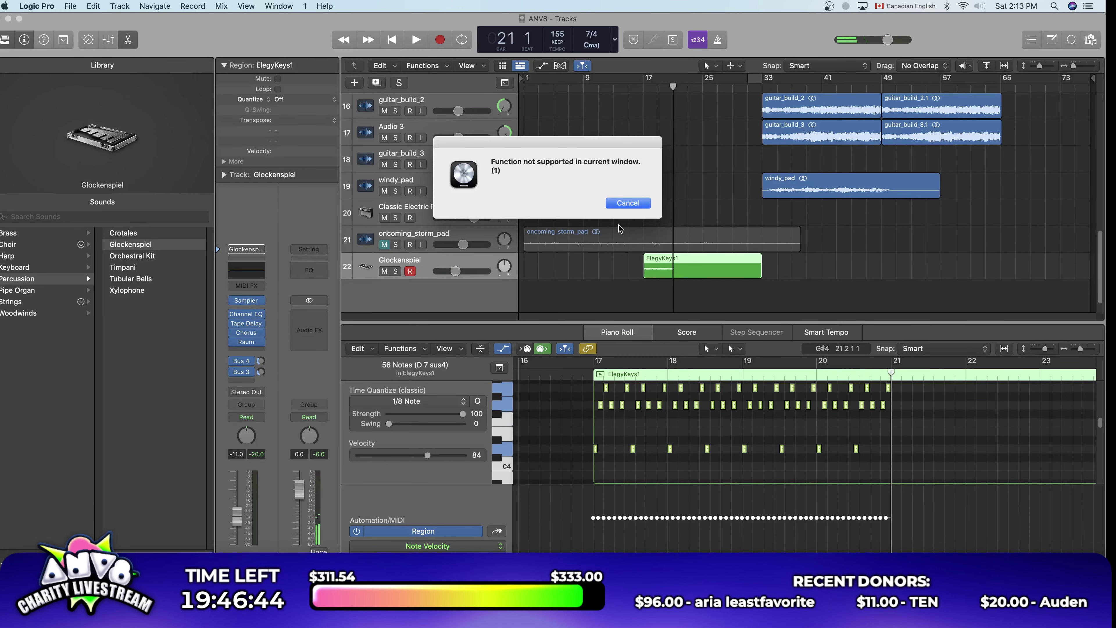
left_click(628, 203)
left_click_drag(698, 91, 674, 98)
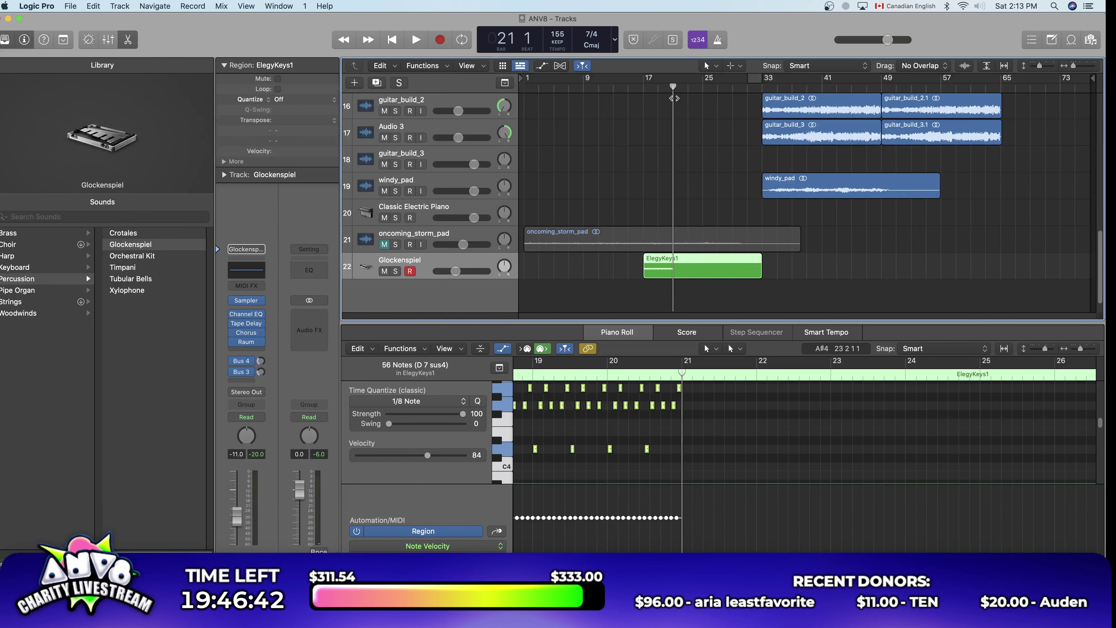
left_click(461, 333)
key("super+v")
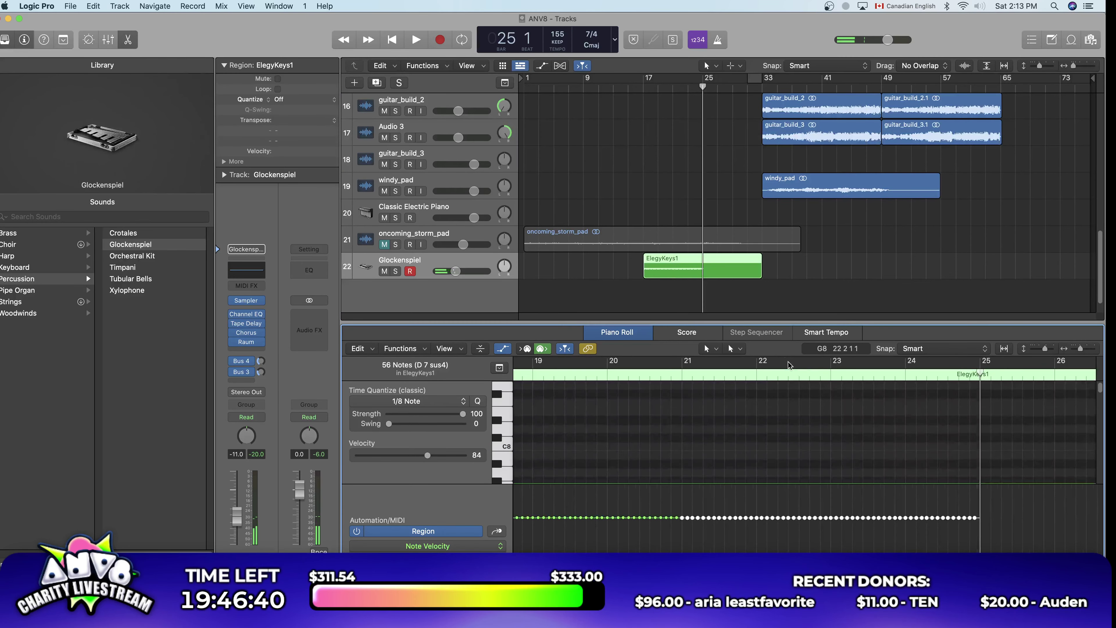
Step: While playing from bar 17, set the Glockenspiel track's volume to -13.8 dB and its pan to -25
left_click_drag(707, 87, 641, 115)
key("space")
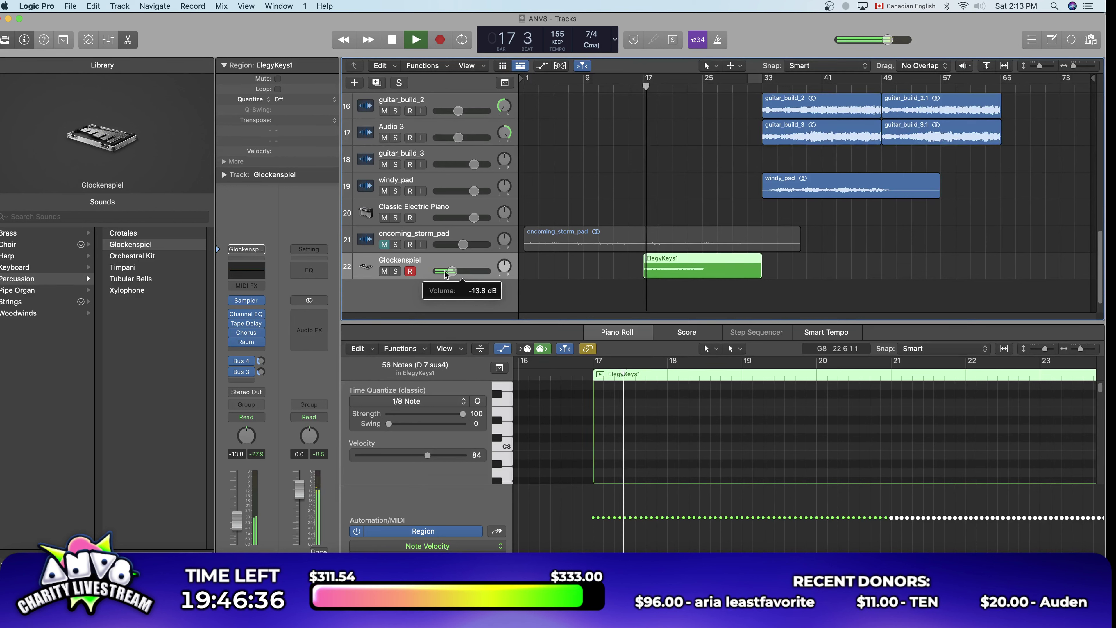
left_click_drag(506, 269, 492, 277)
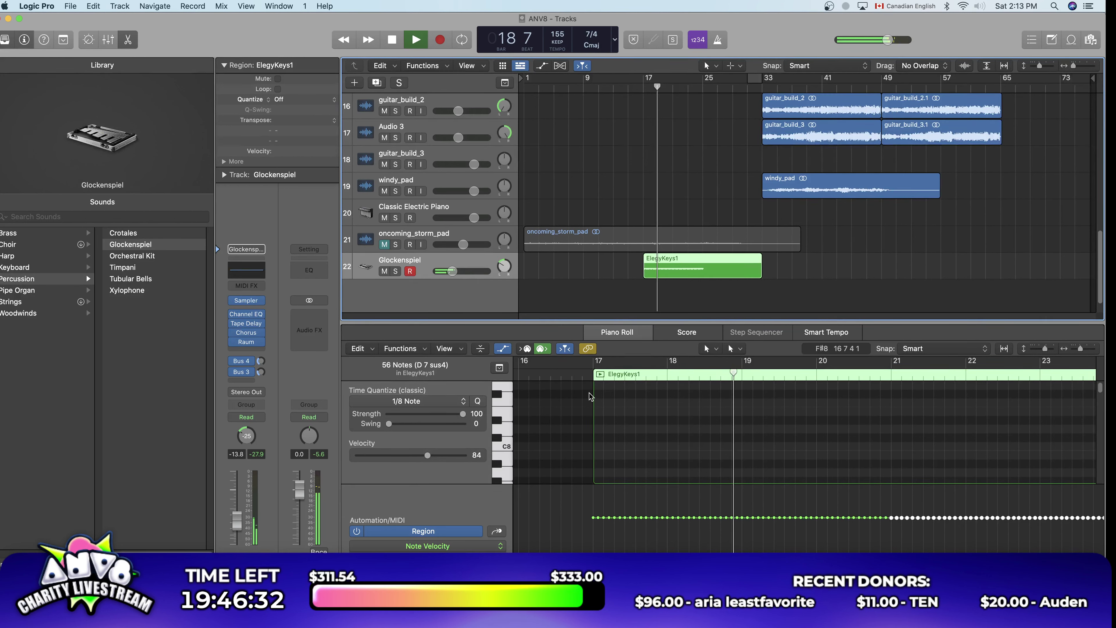
scroll(443, 174, "up", 6)
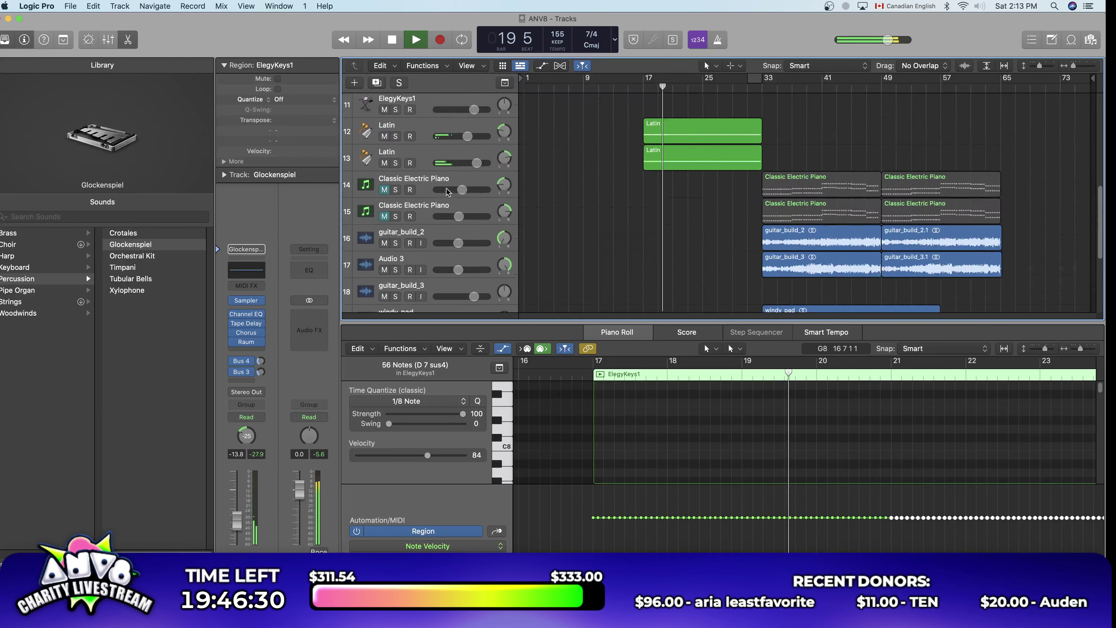
scroll(431, 262, "down", 3)
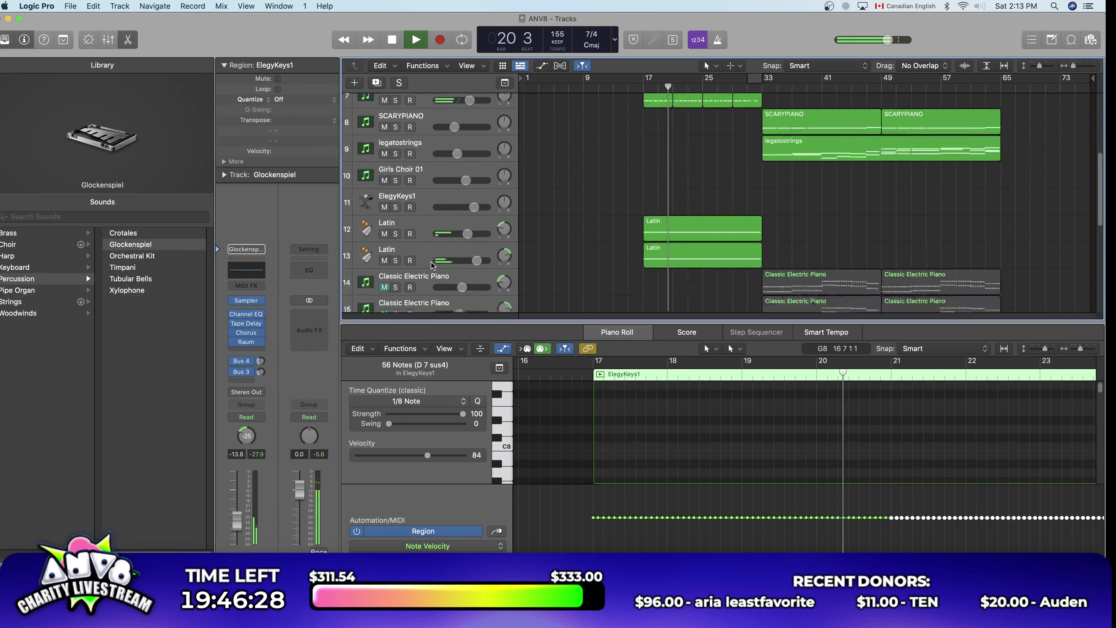
scroll(432, 263, "down", 4)
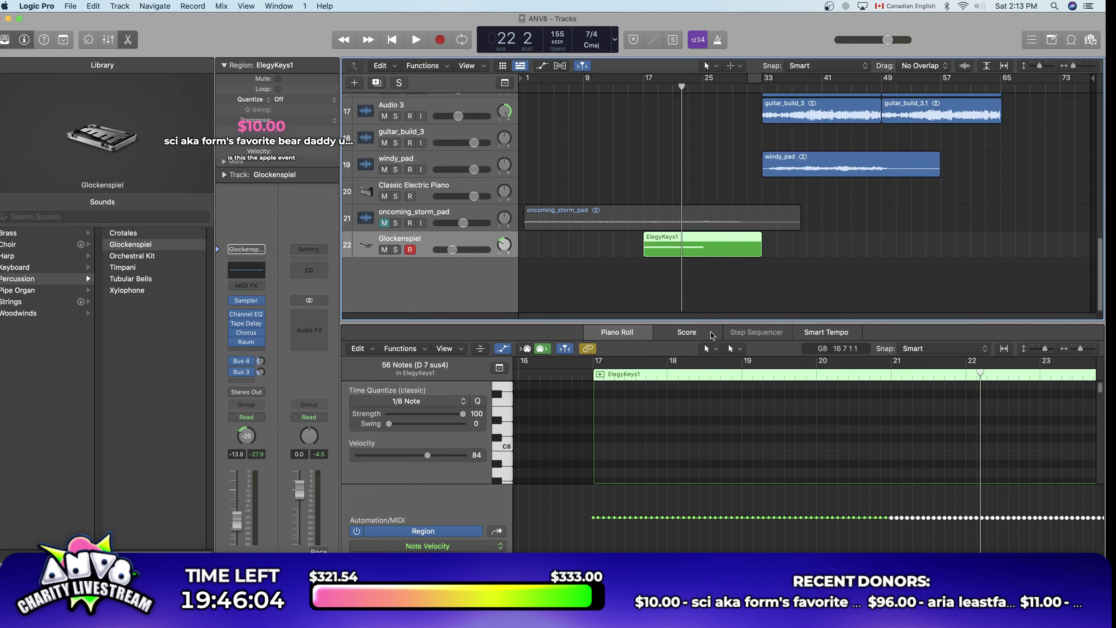
Step: Raise the eight C5 notes in bars 21 to 24 to D5 and audition the changed pattern from bar 21
mouse_move(687, 97)
left_mouse_down()
mouse_move(700, 98)
mouse_move(681, 97)
left_mouse_up()
key("space")
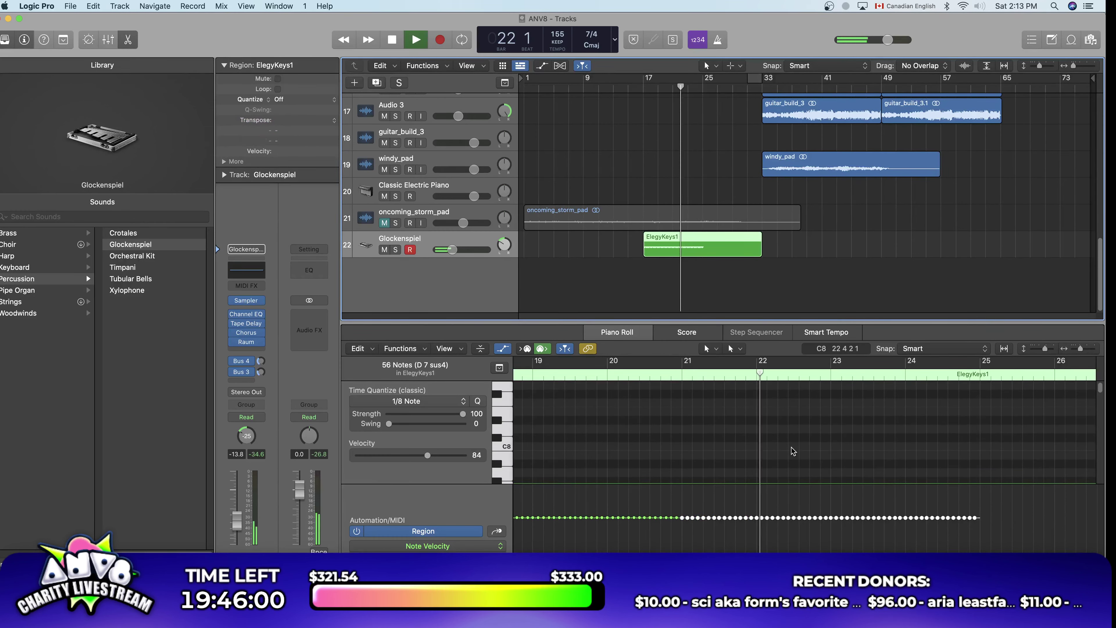
key("space")
scroll(786, 439, "down", 10)
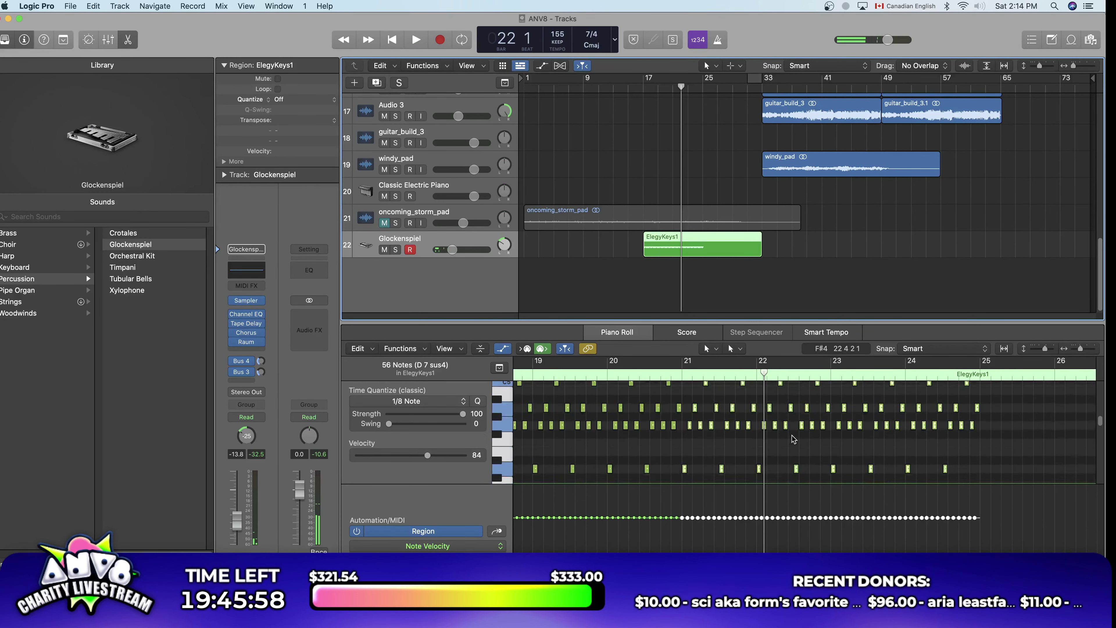
scroll(792, 434, "up", 3)
left_click_drag(997, 431, 706, 417)
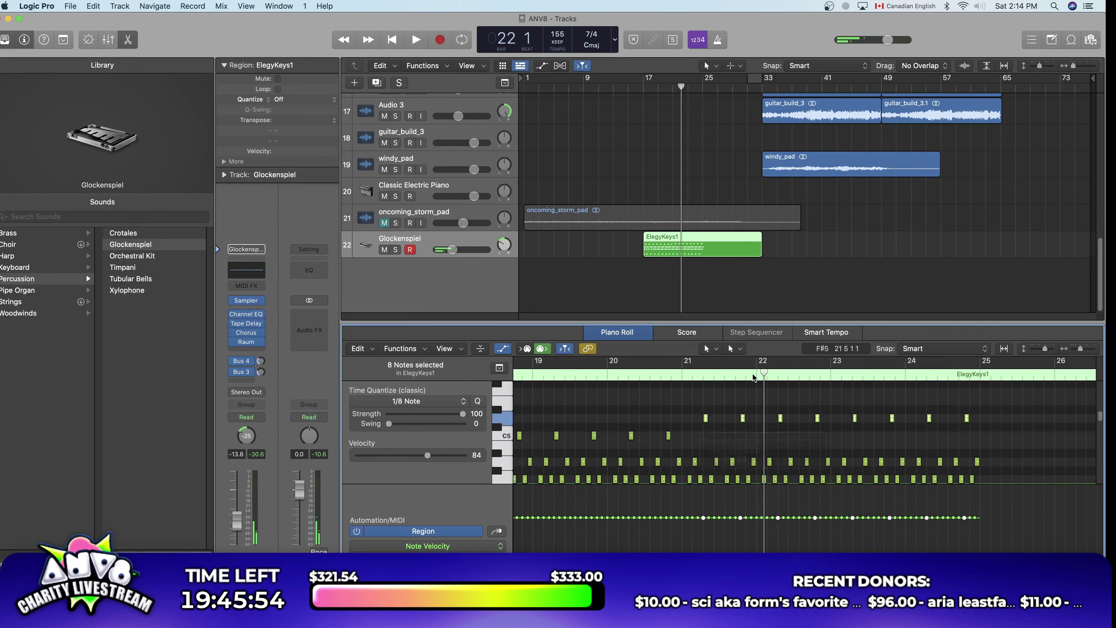
left_click(713, 375)
key("space")
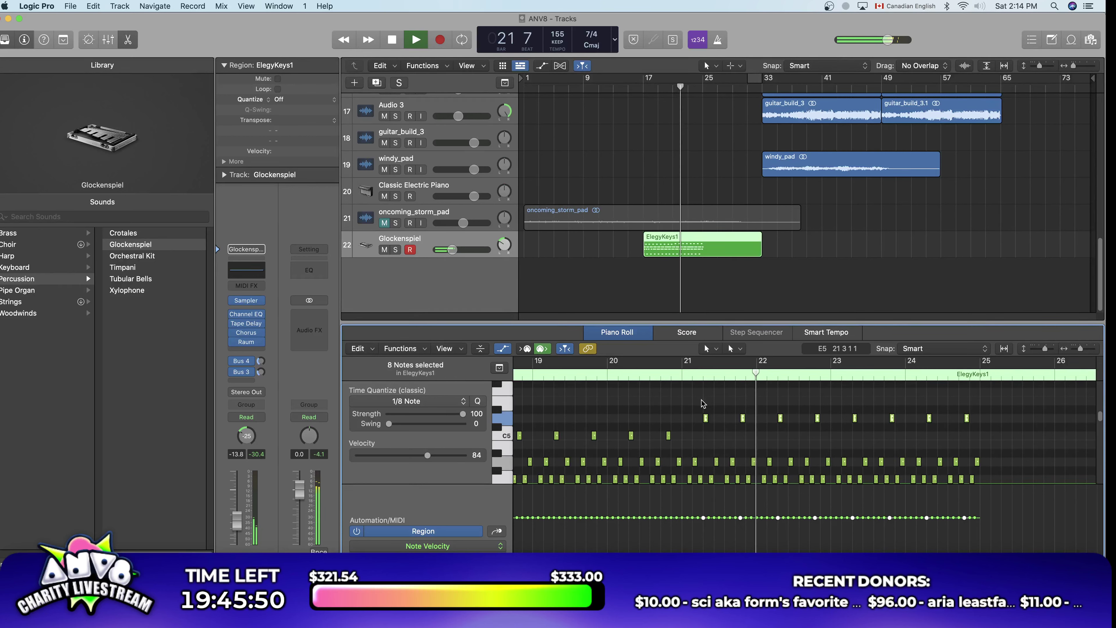
Step: Paste a copy of the four-bar glockenspiel pattern into the region at bar 25
scroll(834, 402, "down", 1)
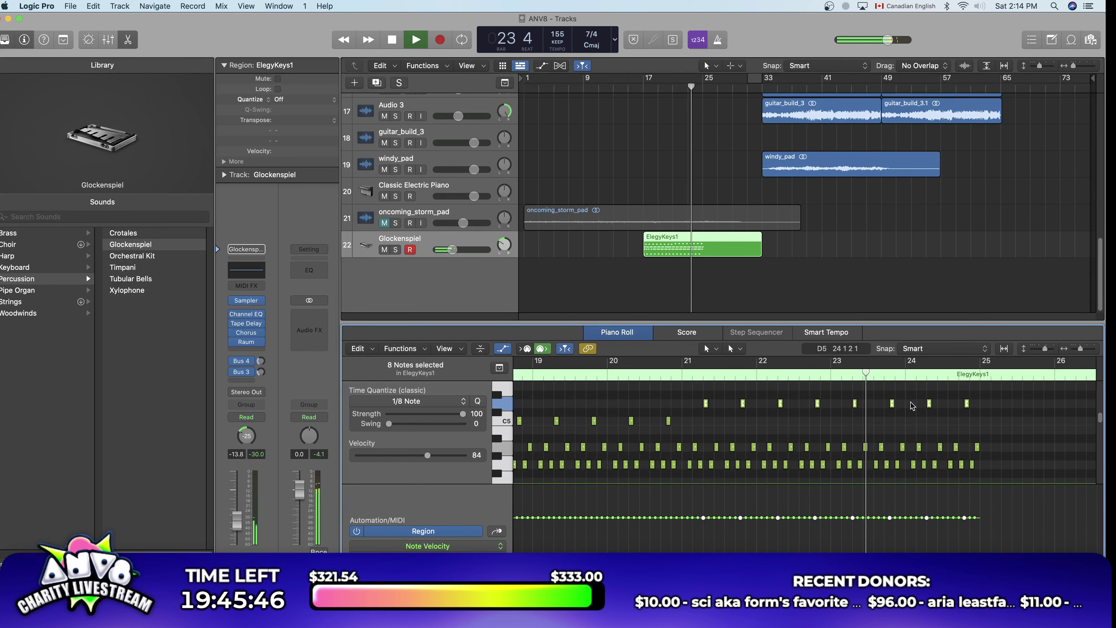
key("space")
left_click_drag(871, 373, 683, 426)
key("super+v")
scroll(687, 427, "down", 2)
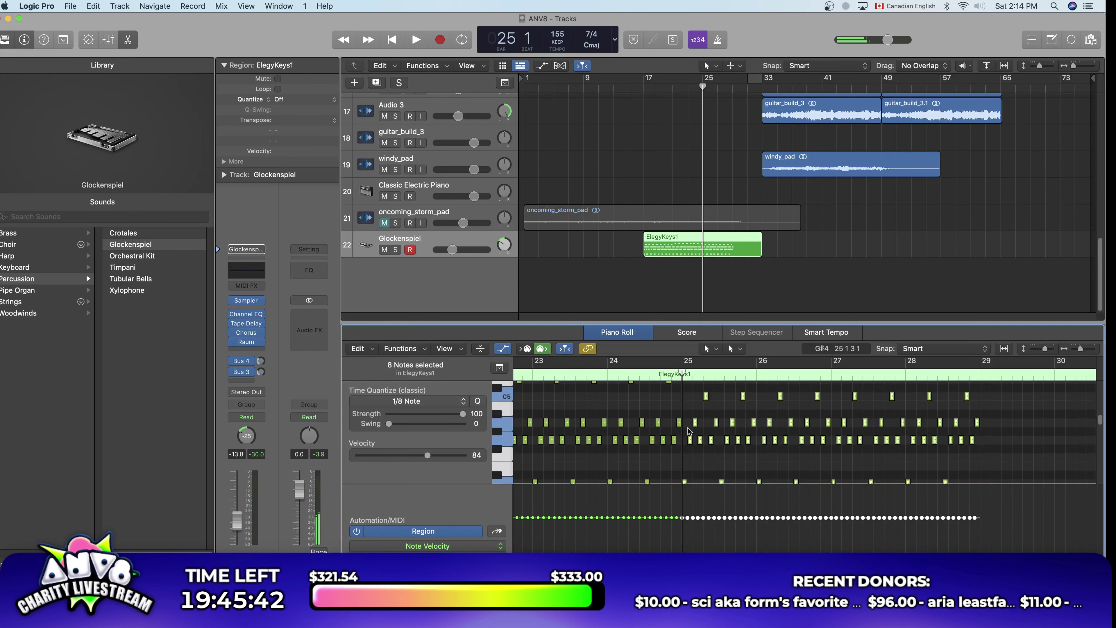
Step: Lower all the notes in bars 25 to 28 by two semitones and briefly audition from bar 25
scroll(689, 431, "down", 3)
left_click(684, 439)
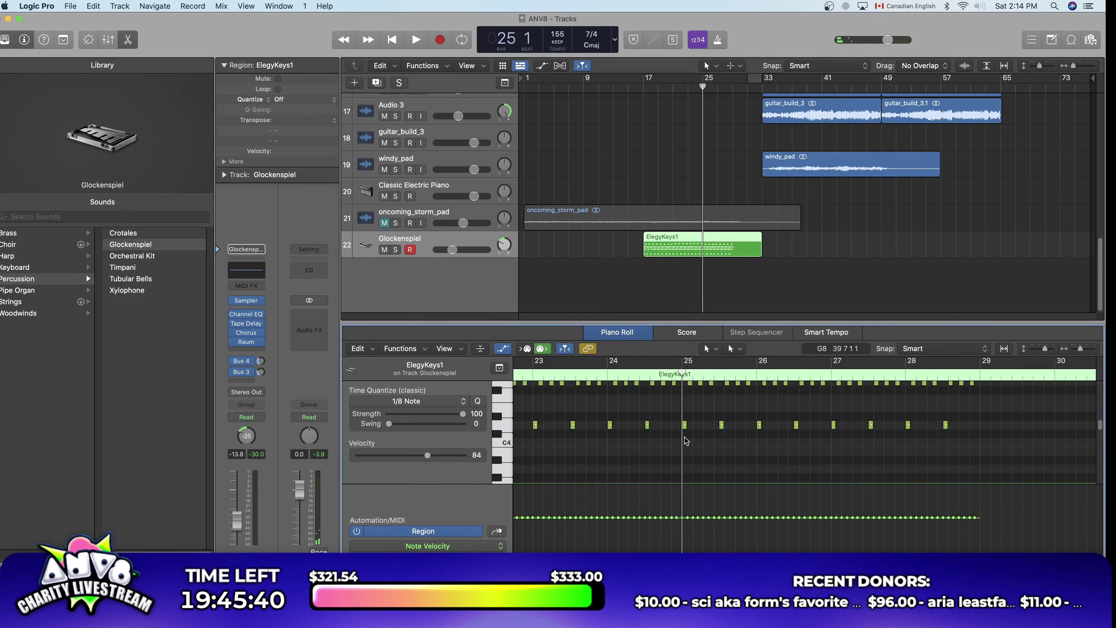
left_click_drag(686, 439, 999, 380)
scroll(764, 430, "down", 10)
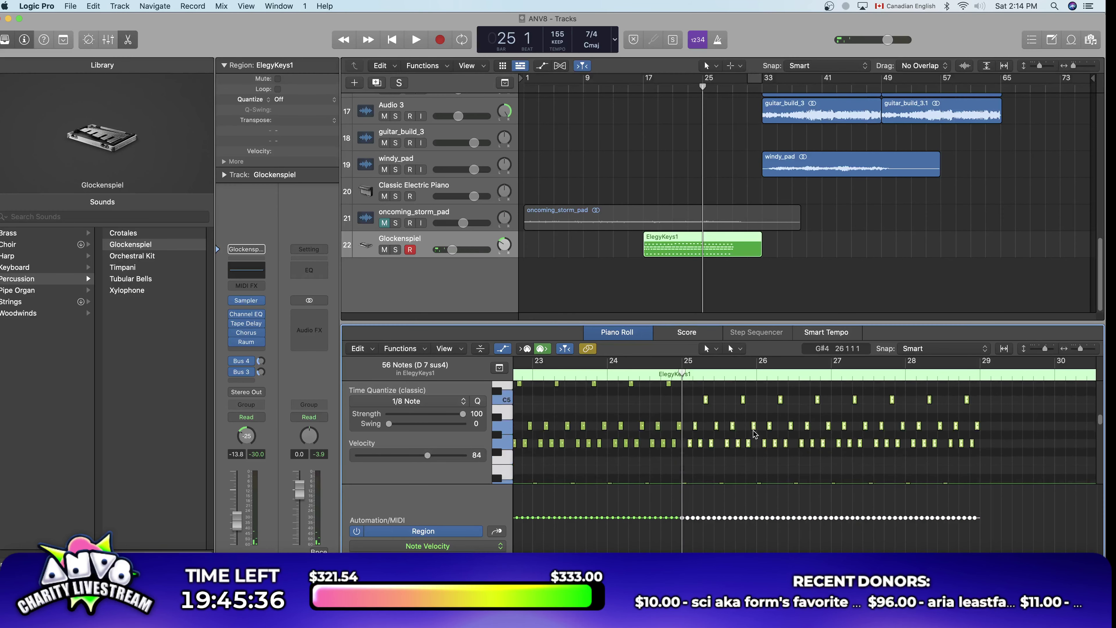
left_click_drag(706, 401, 710, 421)
key("space")
key("space")
Step: Select the highest and the lowest row of notes in bars 25 to 28 to compare their pitches
scroll(710, 424, "down", 3)
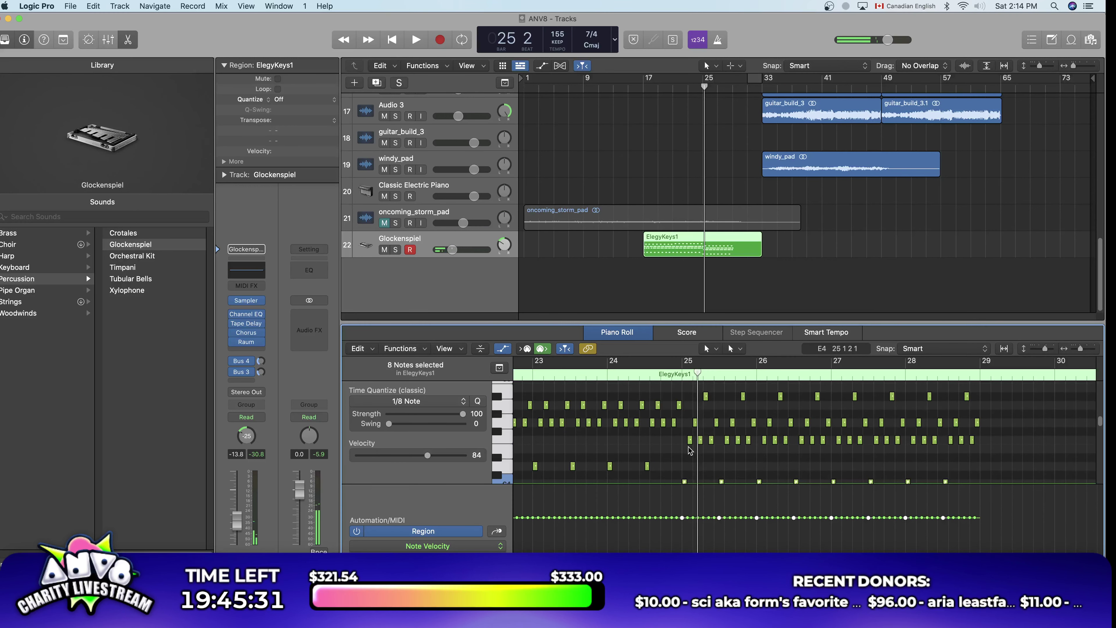
left_click_drag(1005, 396, 704, 398)
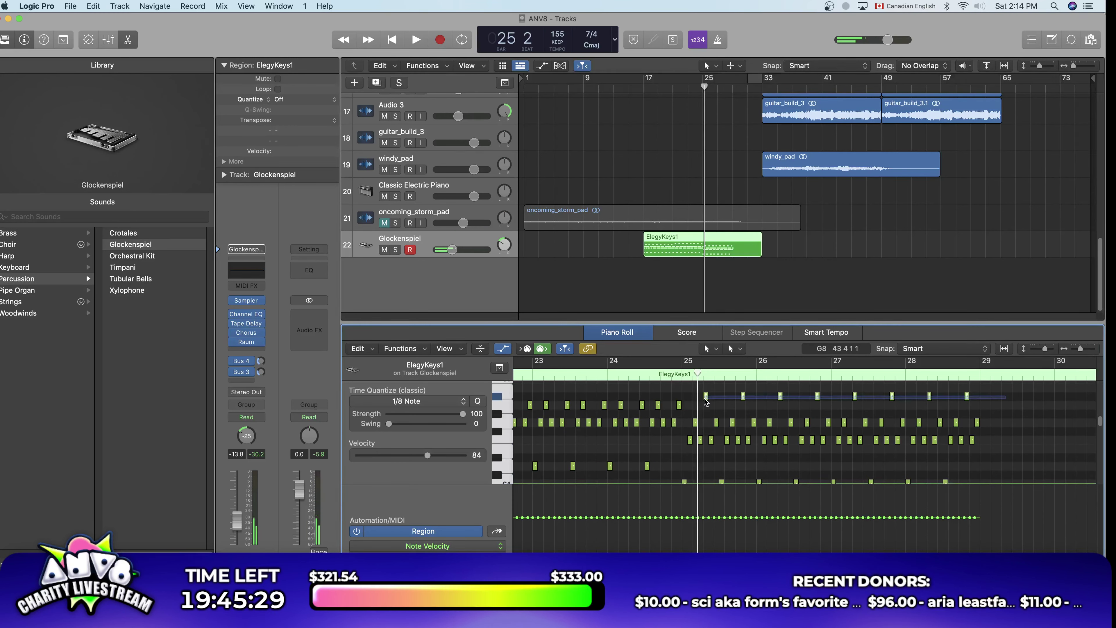
left_click_drag(704, 398, 703, 399)
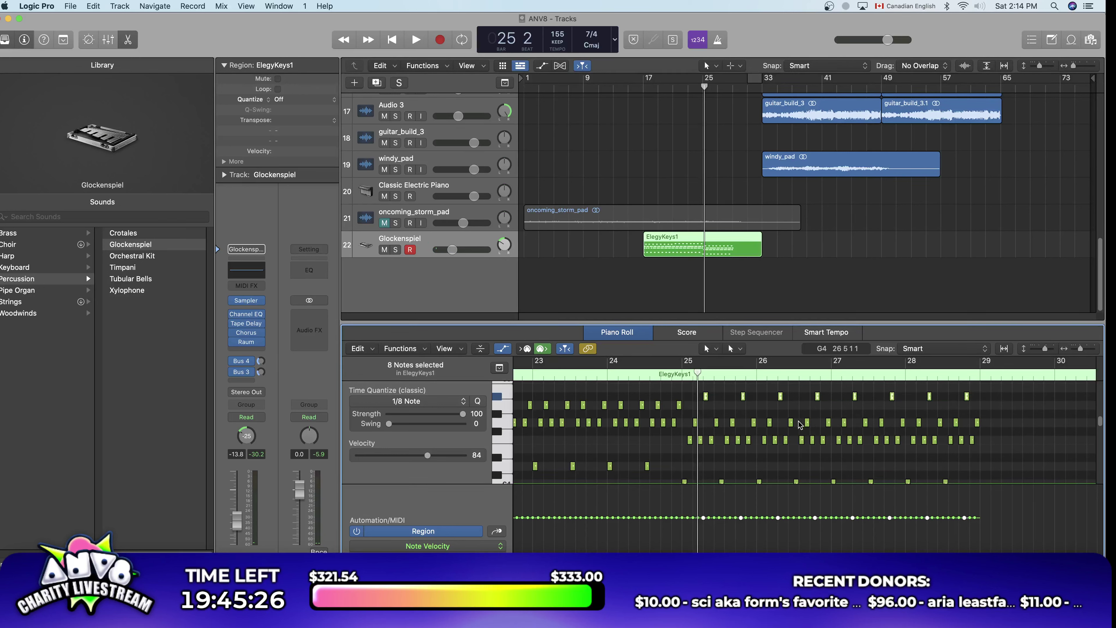
scroll(994, 451, "down", 2)
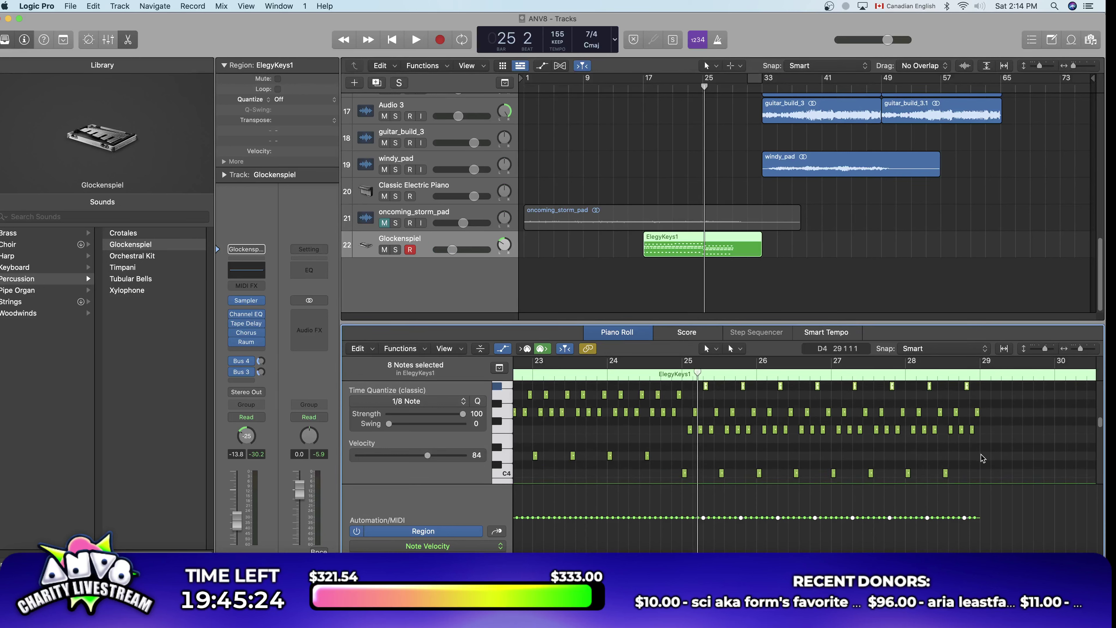
scroll(980, 454, "down", 1)
left_click_drag(978, 462, 684, 469)
scroll(691, 437, "up", 1)
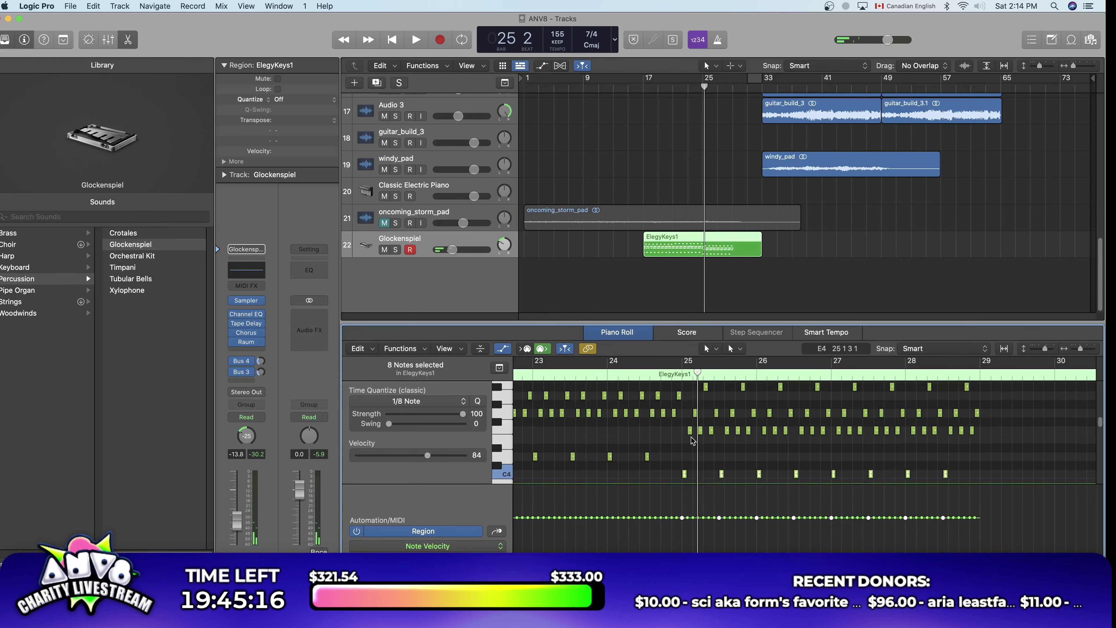
left_click(704, 388)
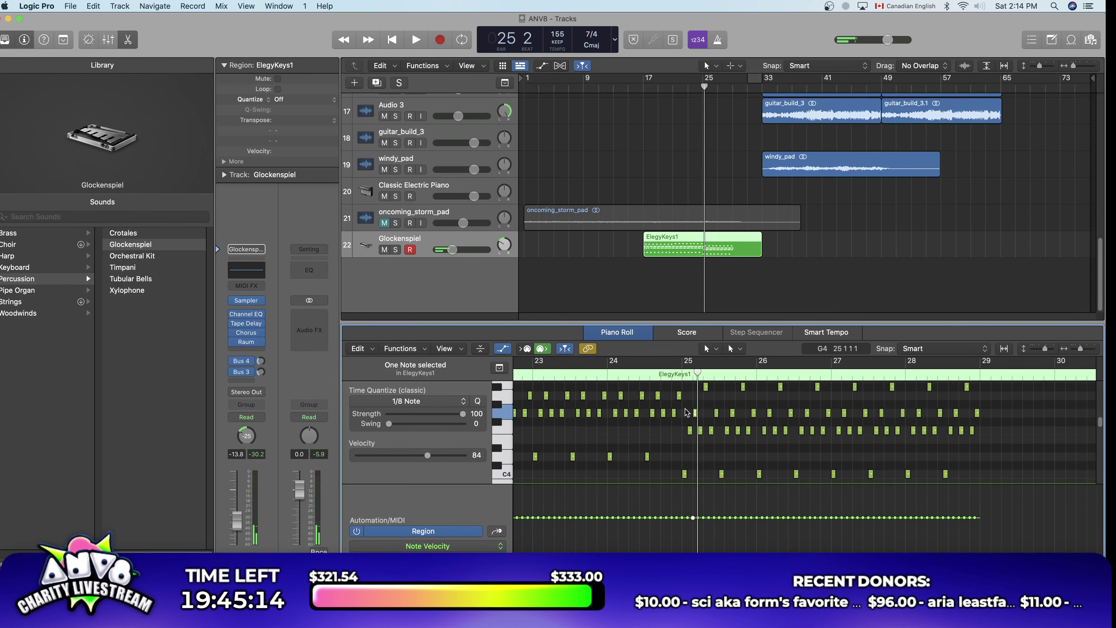
Step: Lower all notes in bars 25 to 28 except the highest row by two semitones and audition the result from bar 25
left_click_drag(685, 408, 960, 490)
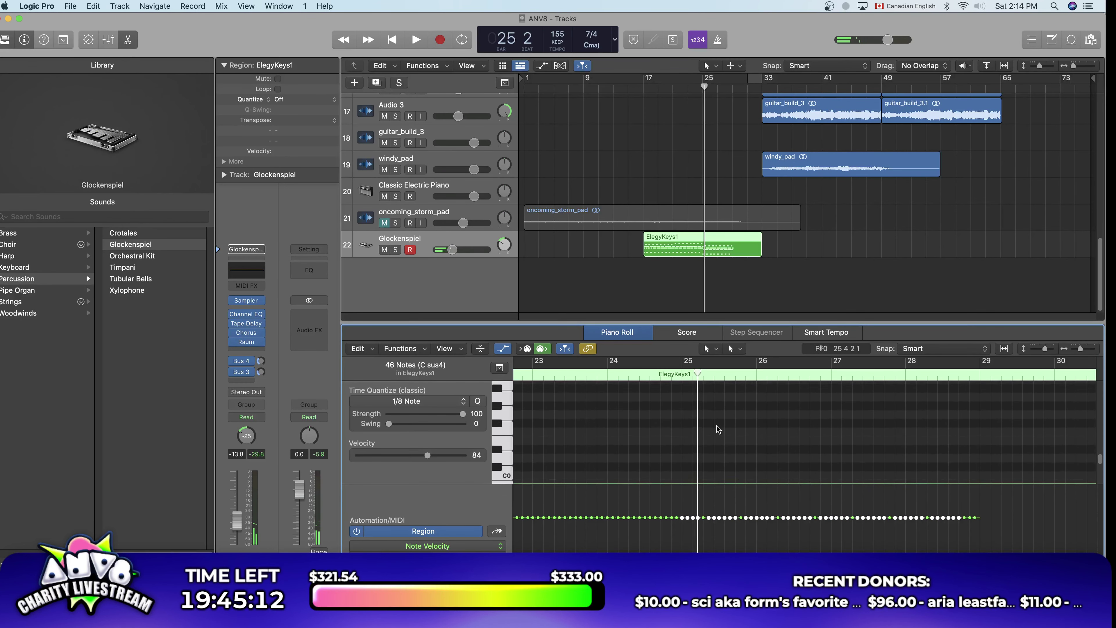
scroll(710, 423, "up", 5)
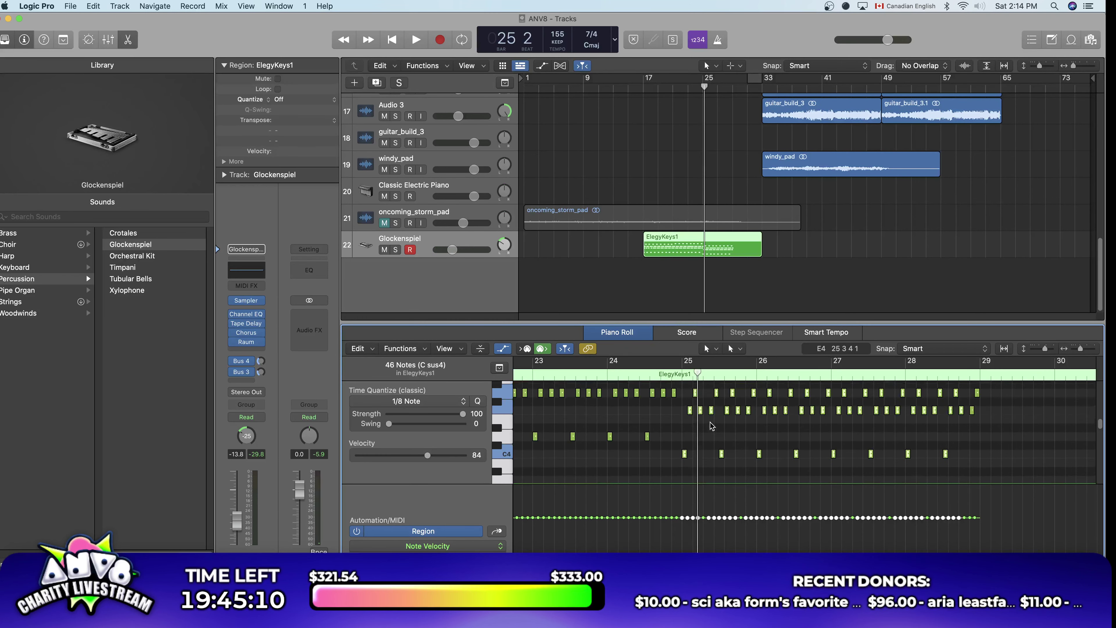
scroll(712, 425, "up", 2)
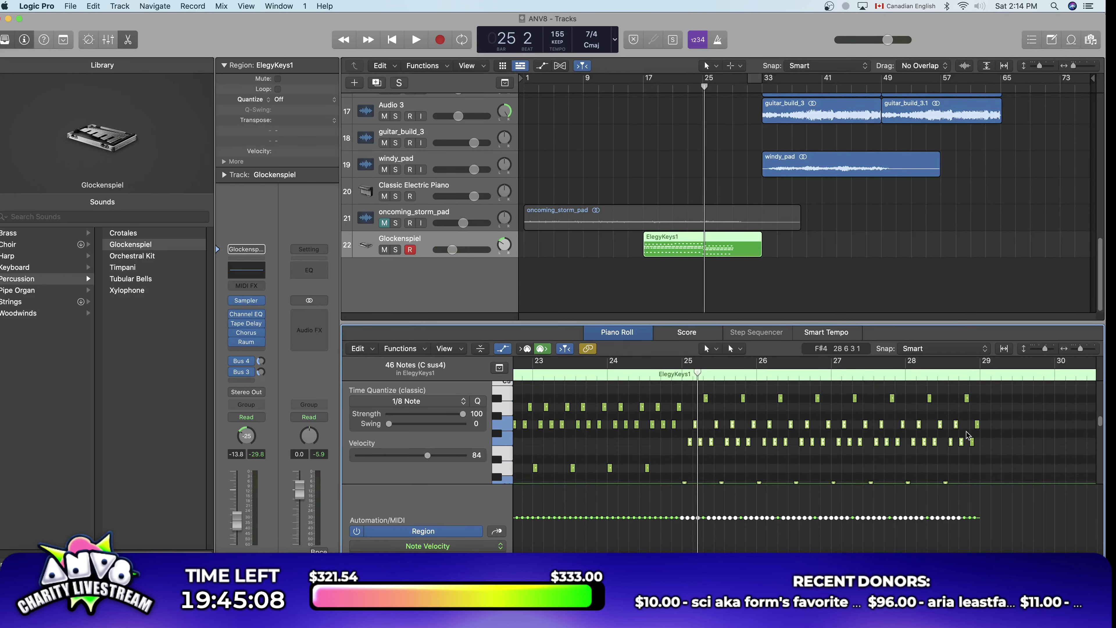
left_click_drag(977, 429, 971, 446)
scroll(966, 447, "down", 3)
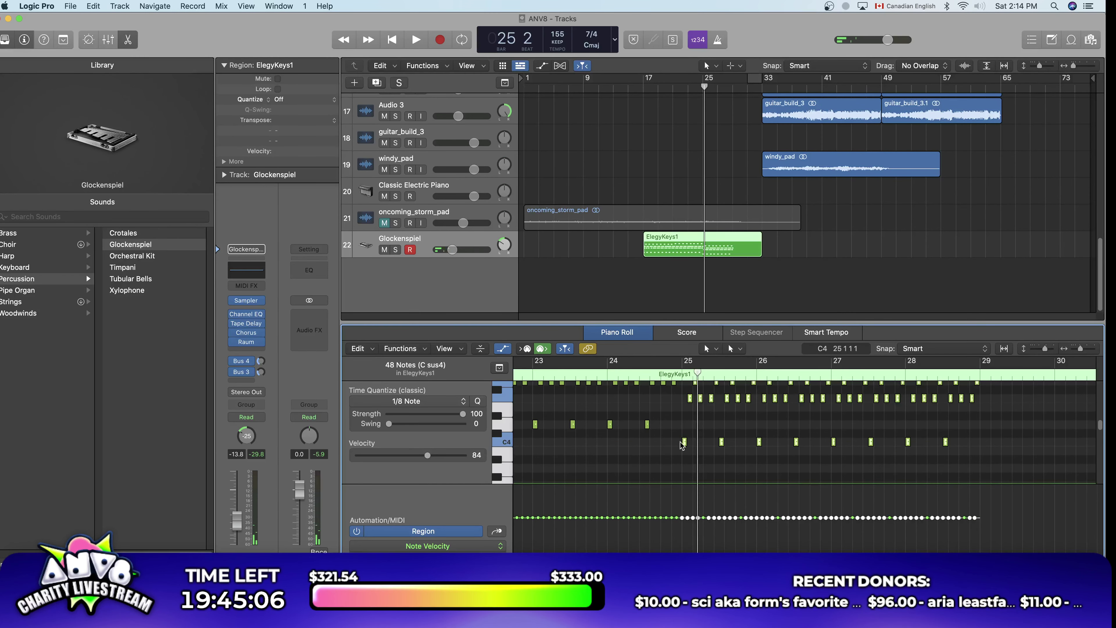
left_click_drag(687, 445, 688, 457)
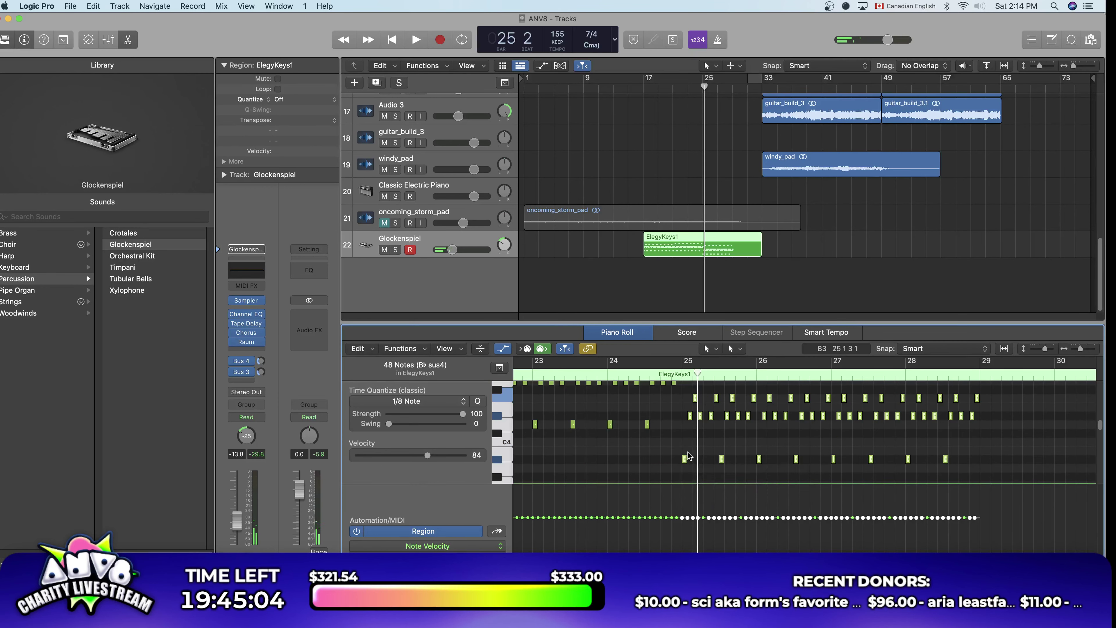
left_click_drag(705, 88, 702, 89)
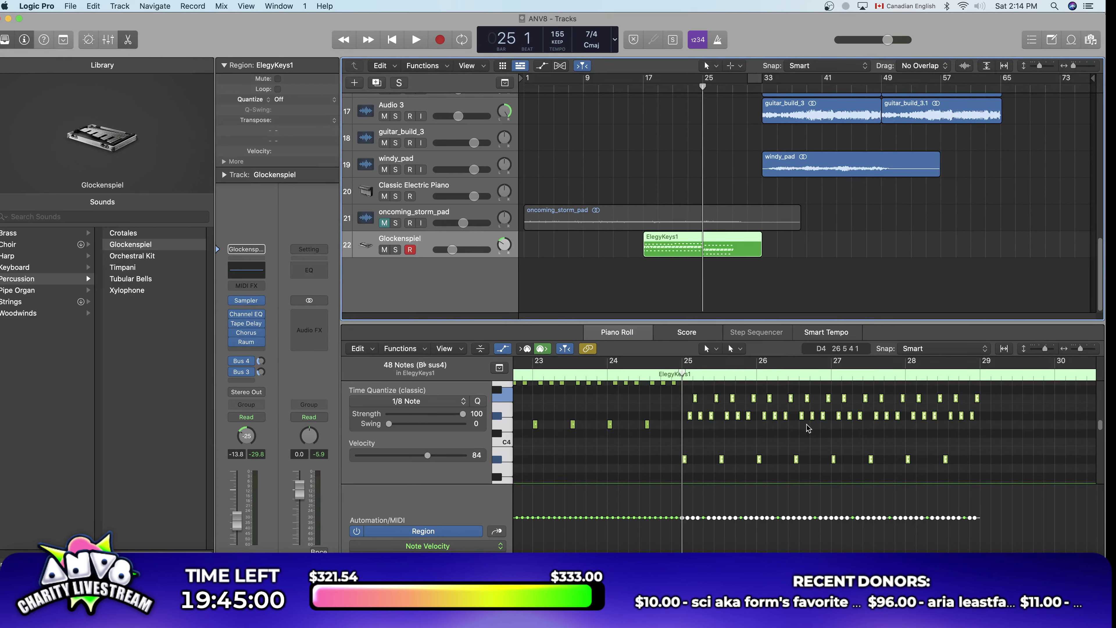
scroll(823, 458, "up", 2)
key("space")
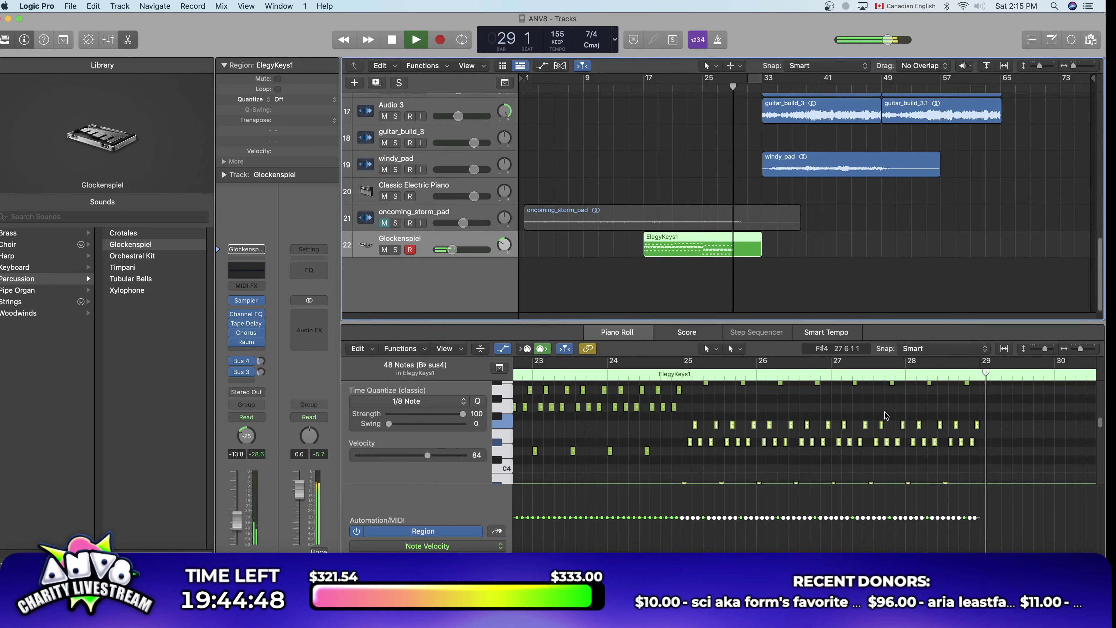
key("space")
Step: Paste another copy of the pattern at bar 29 and lower it by five semitones
left_click_drag(990, 374, 979, 375)
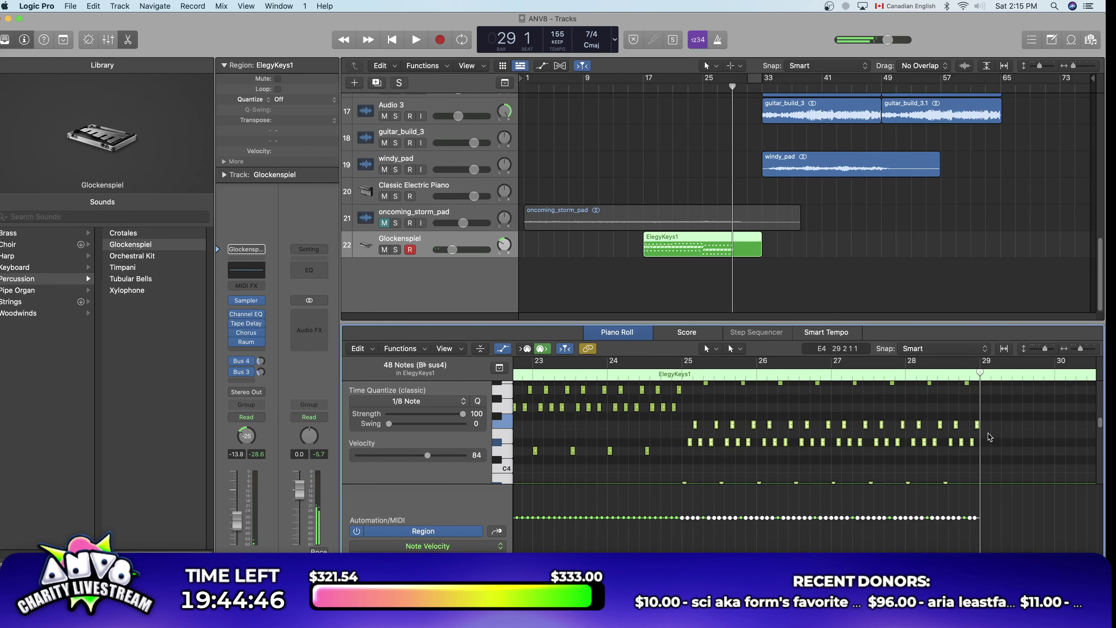
key("super+v")
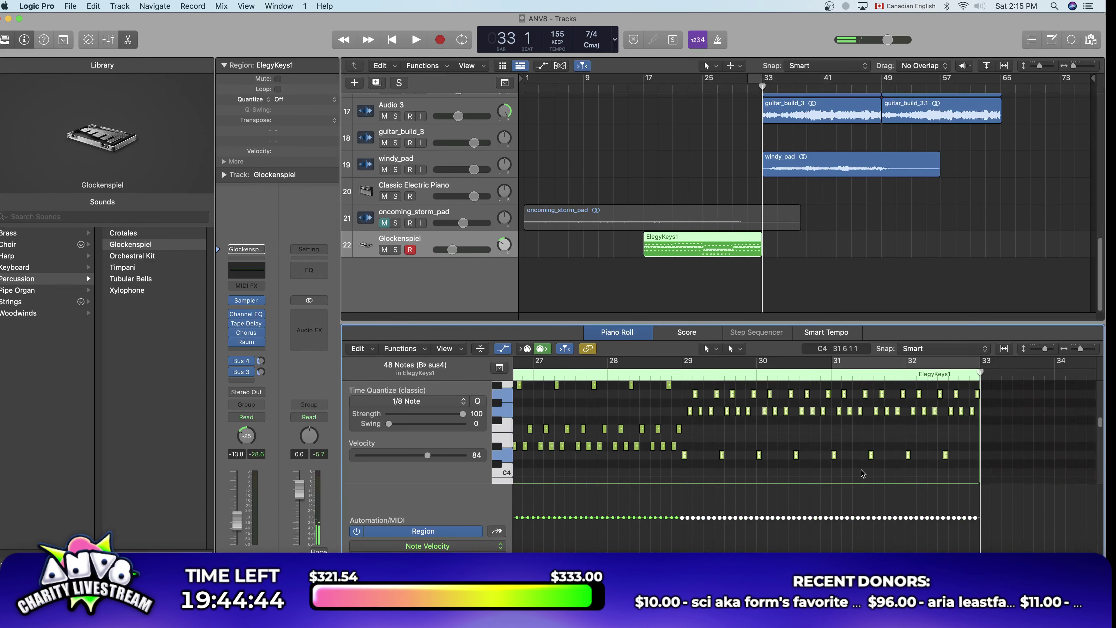
mouse_move(686, 452)
left_mouse_down()
mouse_move(687, 472)
mouse_move(689, 450)
left_mouse_up()
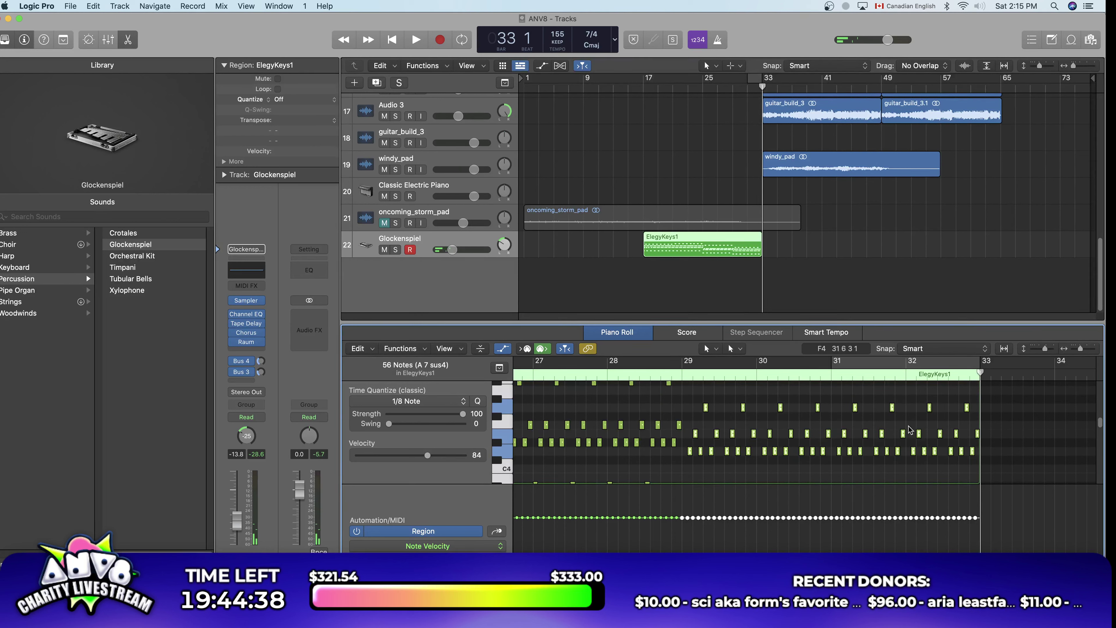
Step: Extend the end of the Glockenspiel track's region to about bar 38
left_click_drag(1016, 428, 686, 437)
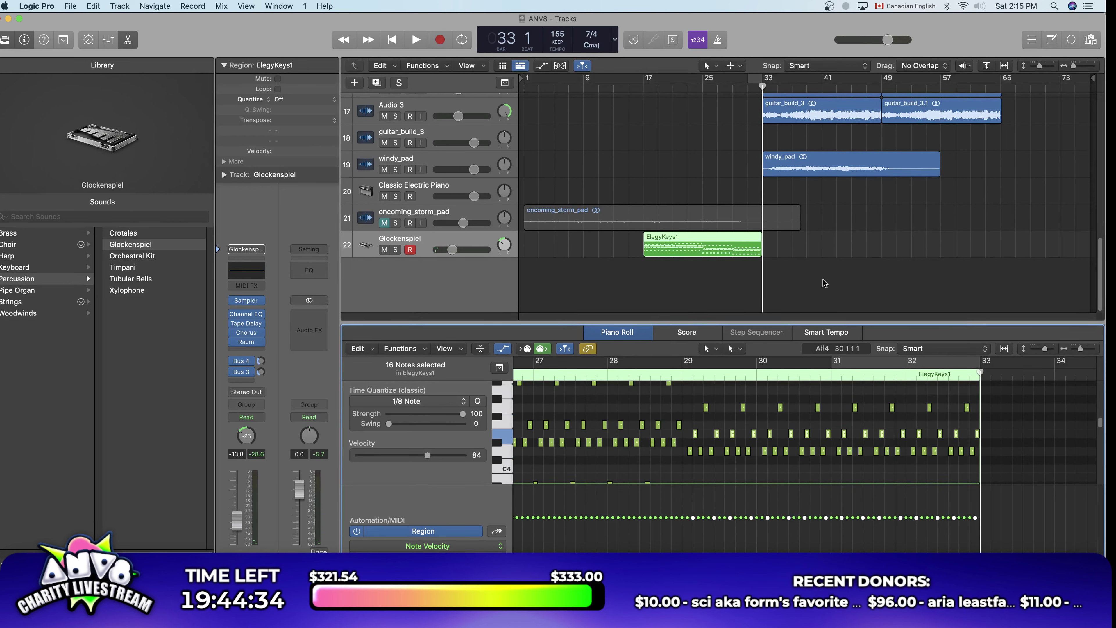
left_click_drag(755, 253, 789, 251)
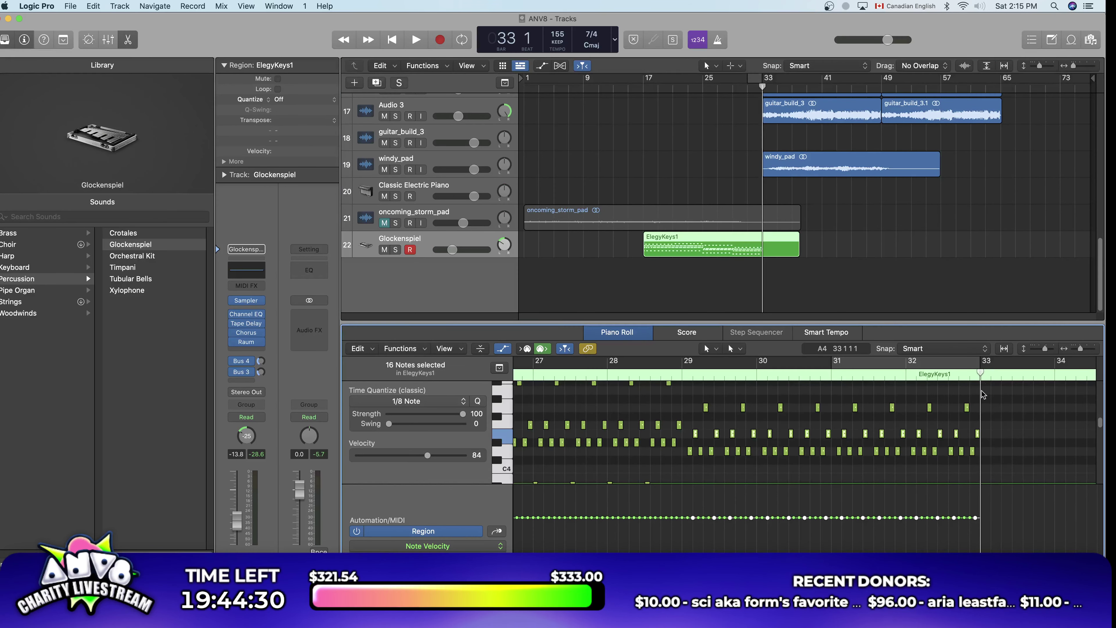
key("super+v")
scroll(983, 429, "down", 1)
key("super+z")
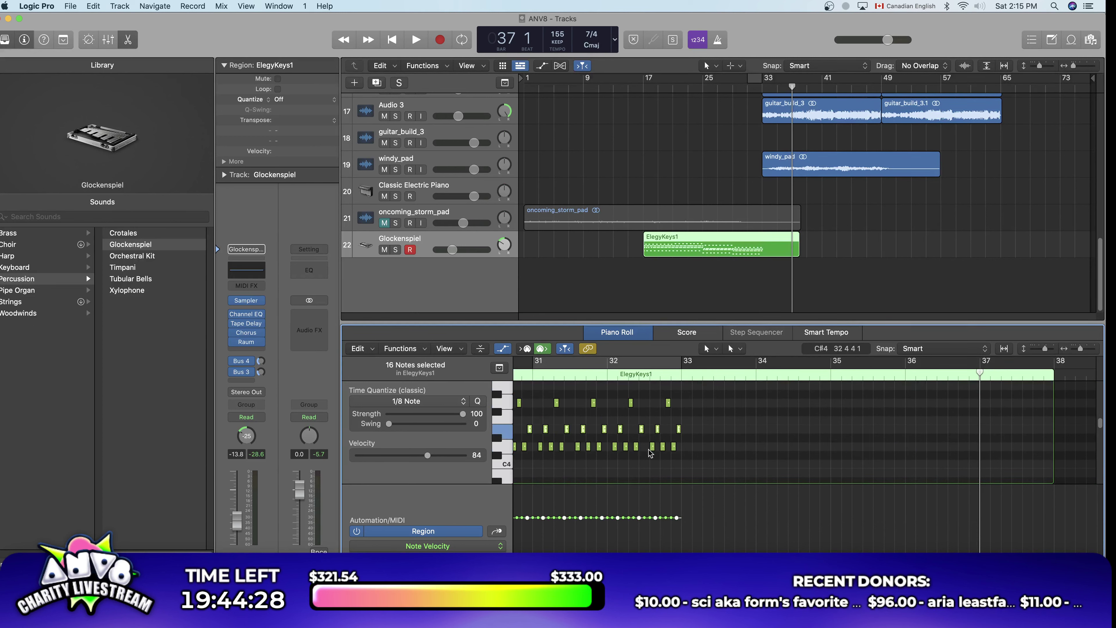
Step: Audition the pattern from bar 31 and raise the notes in bars 31 and 32 by three semitones
left_click_drag(792, 112, 747, 117)
key("space")
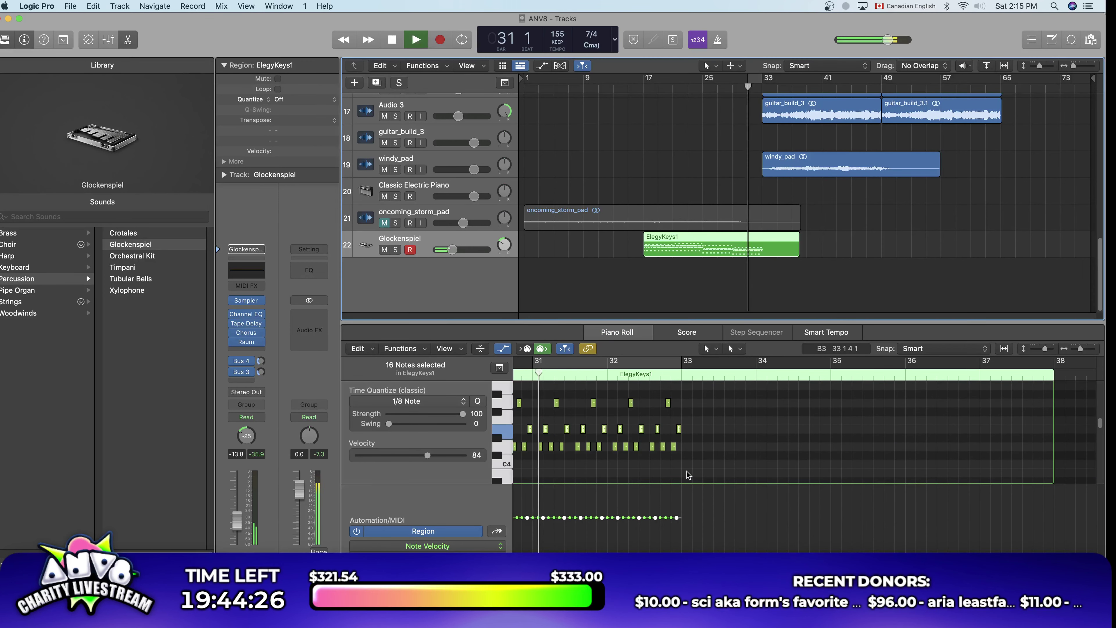
scroll(672, 455, "down", 1)
scroll(672, 454, "down", 1)
key("space")
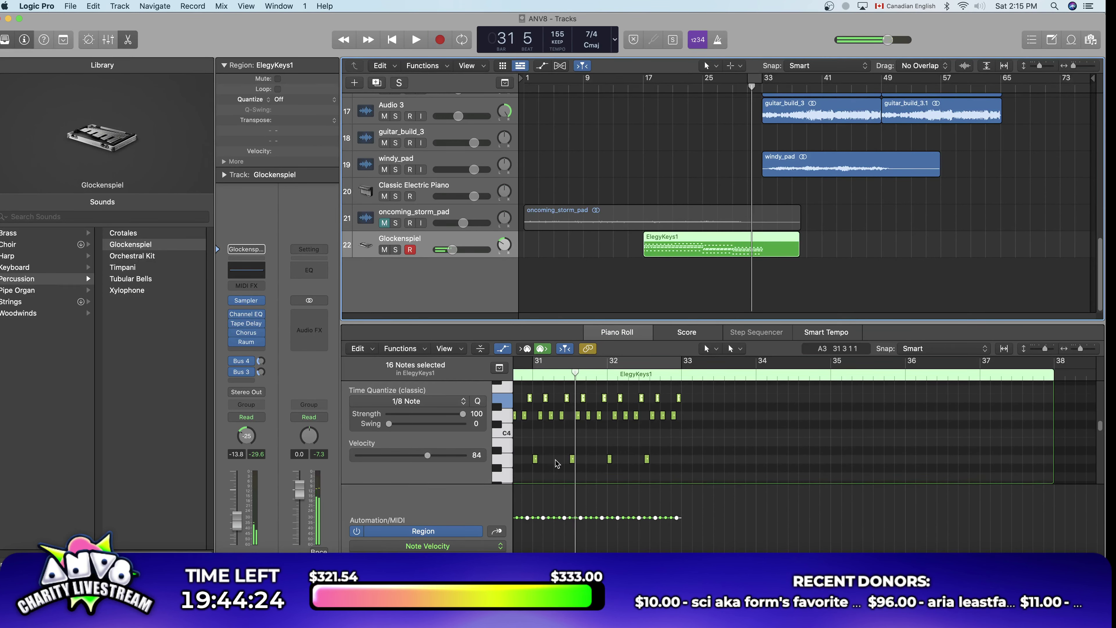
left_click_drag(573, 376, 534, 394)
left_click_drag(718, 471, 533, 355)
scroll(573, 446, "down", 15)
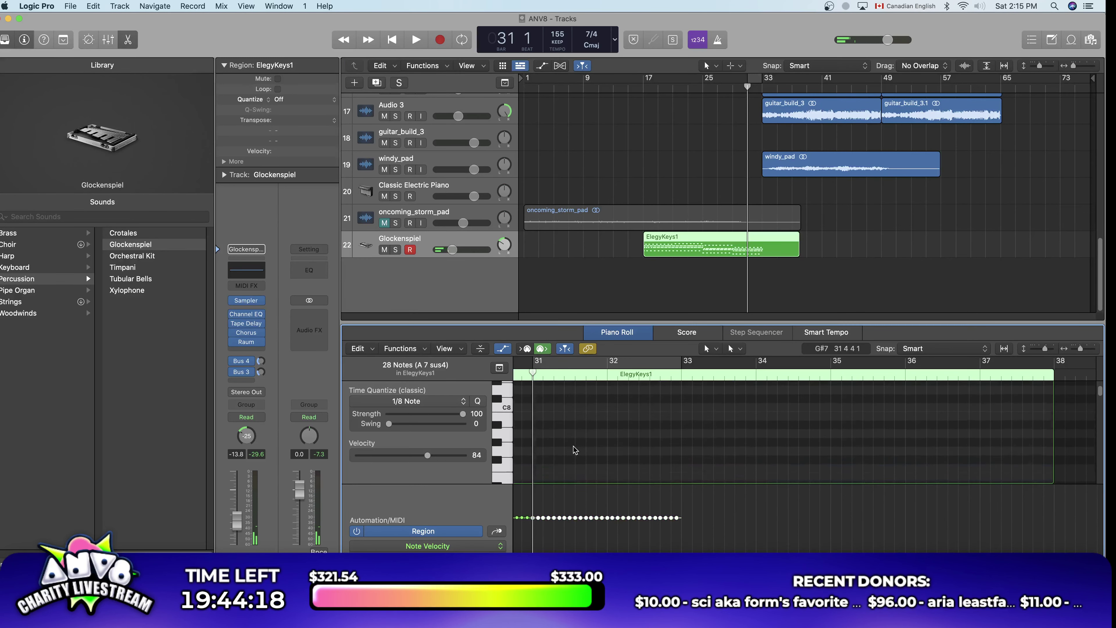
scroll(592, 462, "down", 3)
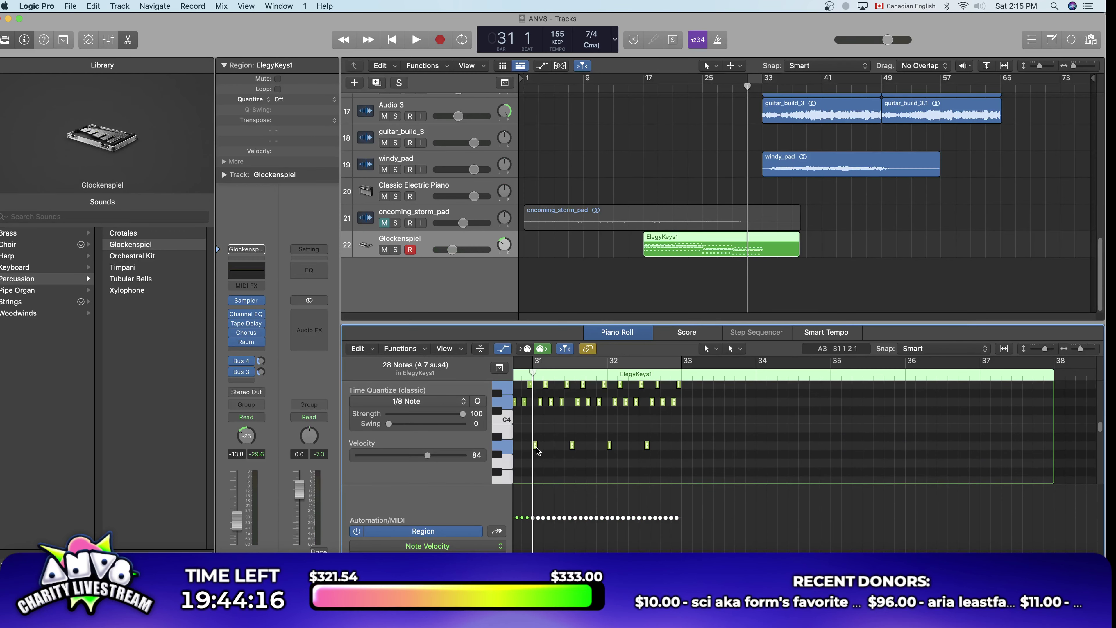
left_click_drag(535, 446, 536, 419)
scroll(546, 452, "up", 3)
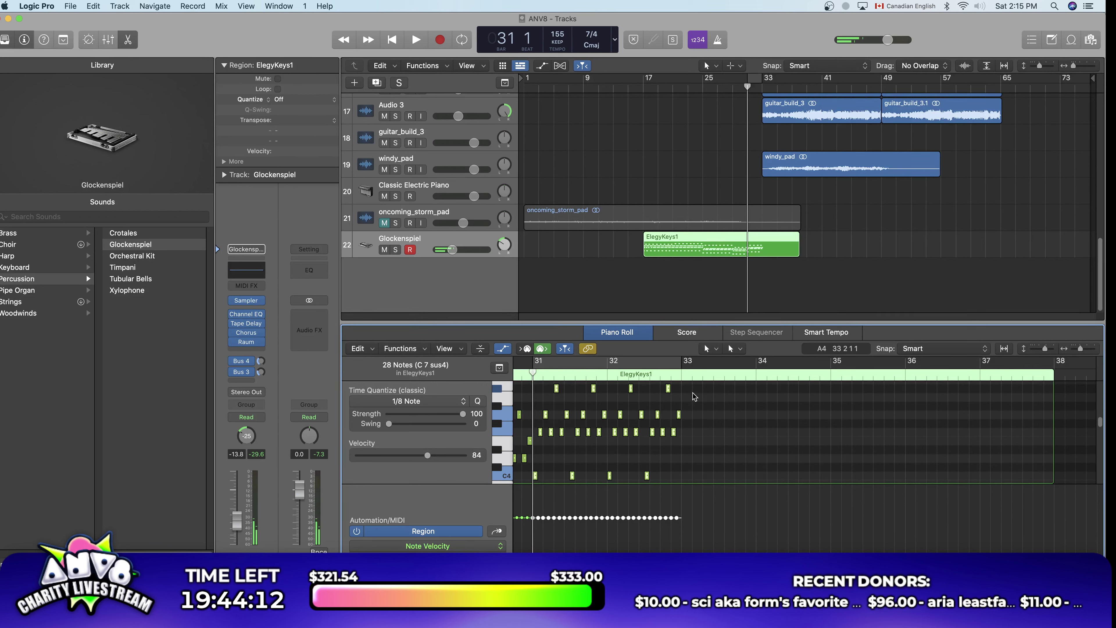
Step: Raise the four highest notes in bars 31 and 32 to C5, and pan the Glockenspiel track to -31 during playback
left_click_drag(696, 396, 557, 400)
scroll(549, 396, "up", 2)
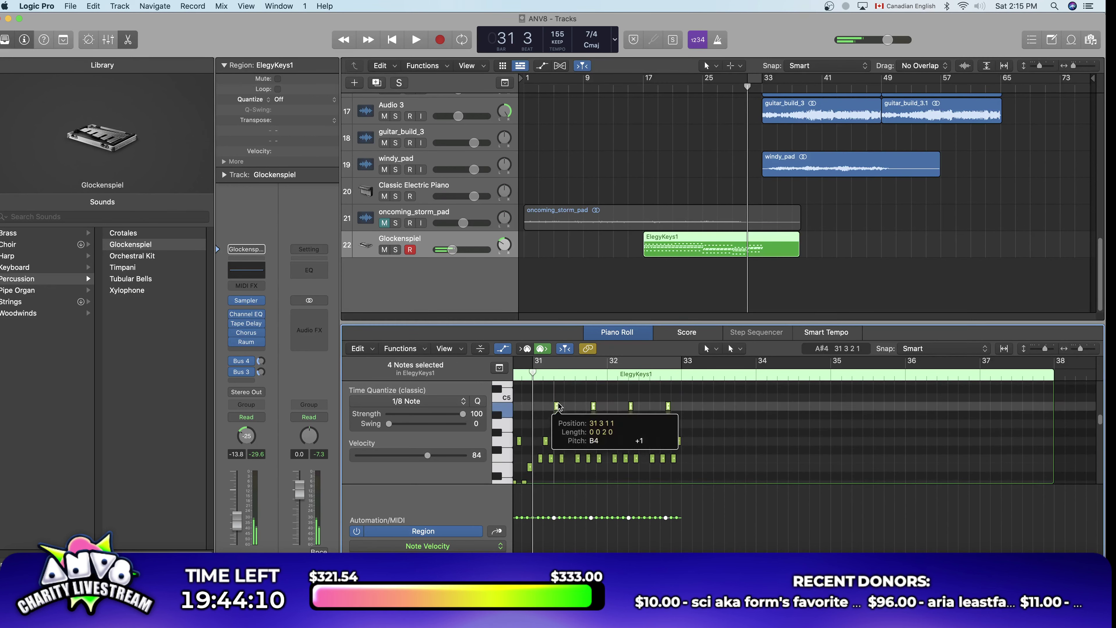
key("space")
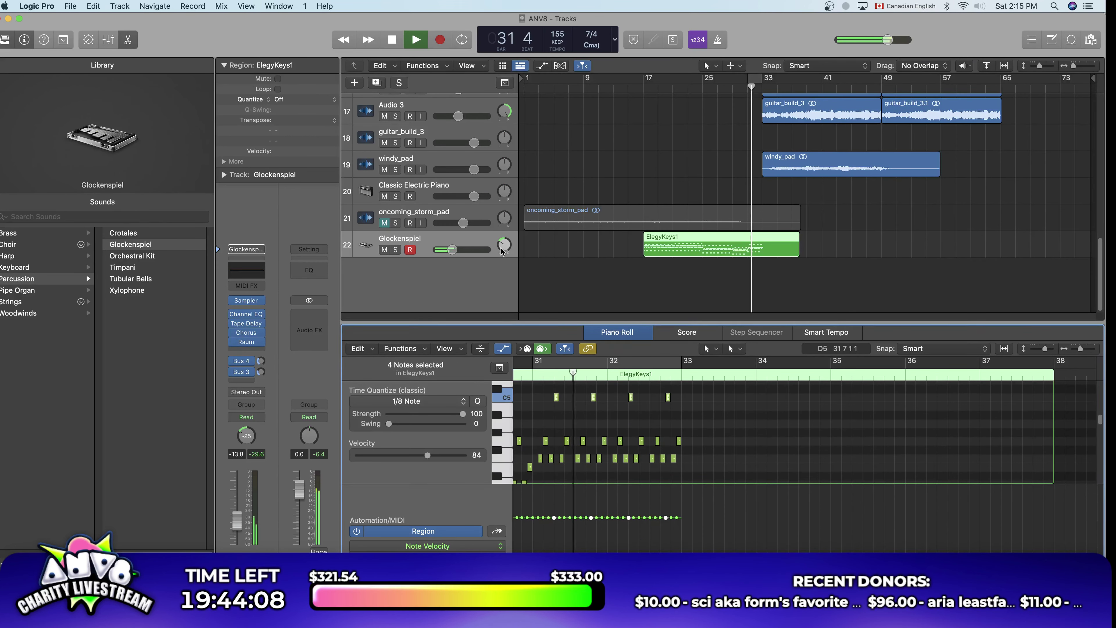
left_click_drag(504, 244, 504, 247)
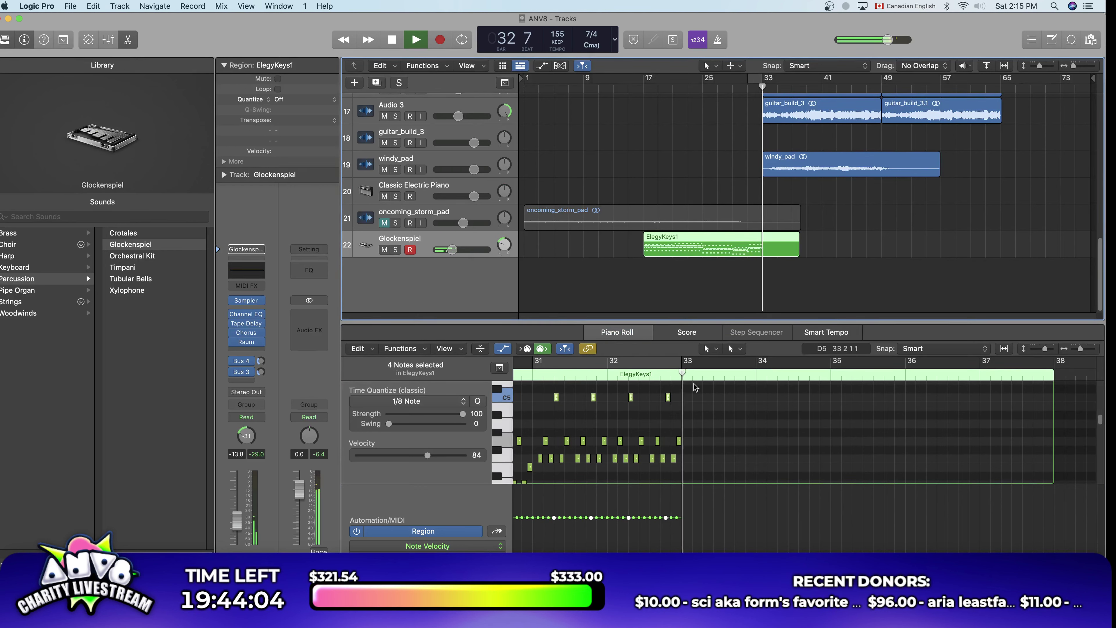
key("space")
Step: Delete the last two notes at the end of bar 32 and audition the ending from bar 32
scroll(692, 409, "up", 1)
scroll(692, 409, "down", 1)
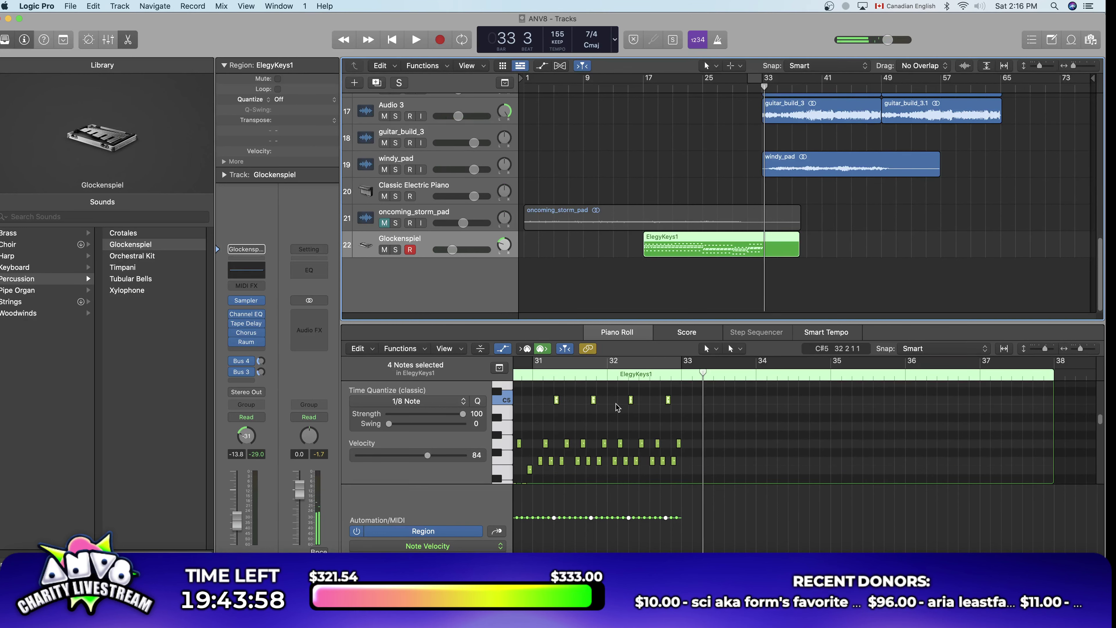
left_click_drag(680, 418, 670, 474)
key("Delete")
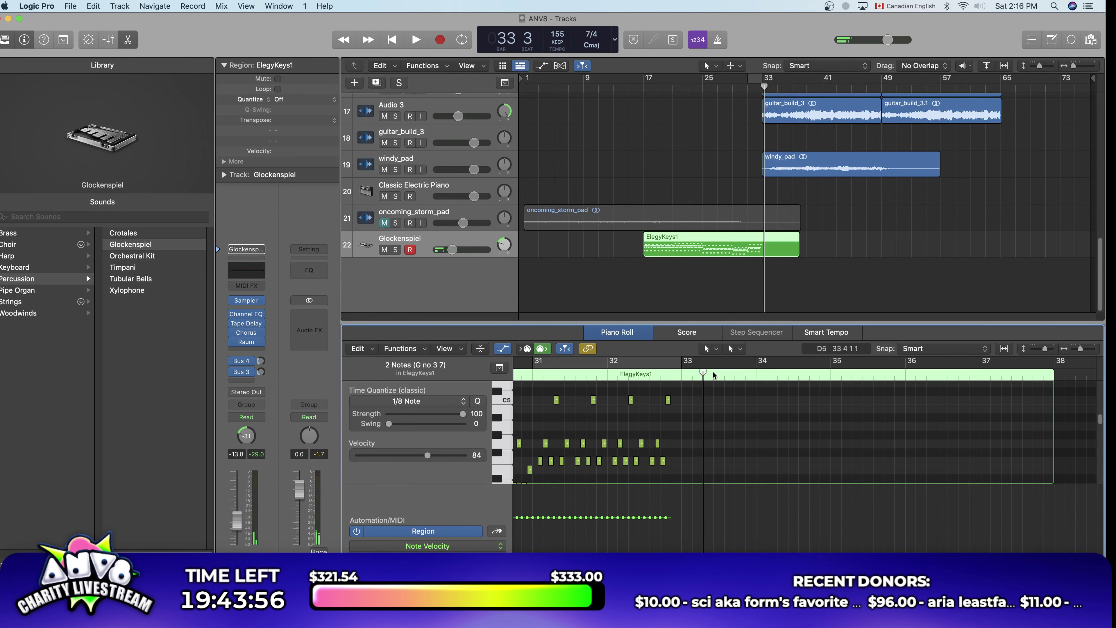
left_click_drag(709, 370, 604, 372)
key("space")
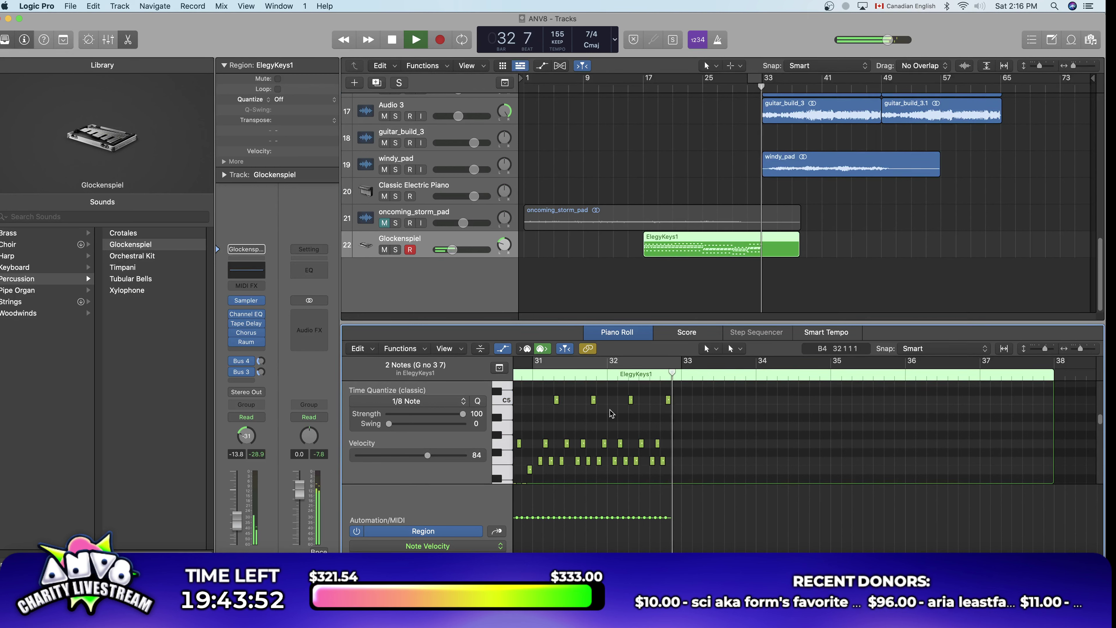
key("space")
scroll(735, 193, "up", 1)
scroll(735, 194, "up", 6)
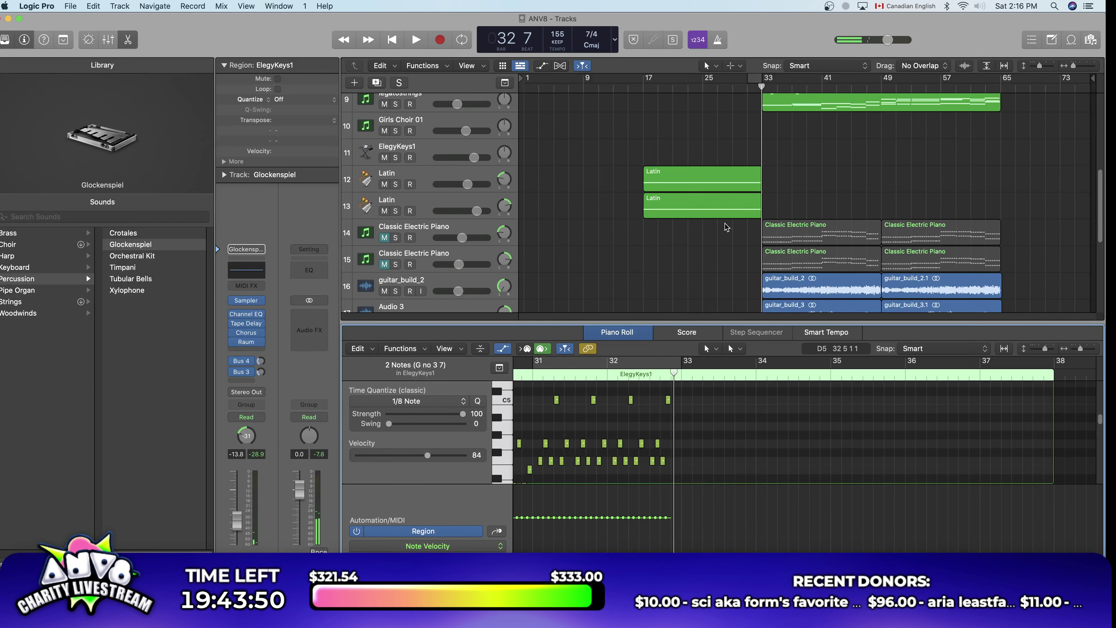
Step: Move the last C5 note in bar 32 slightly earlier and delete the final low note beneath it
scroll(695, 287, "down", 2)
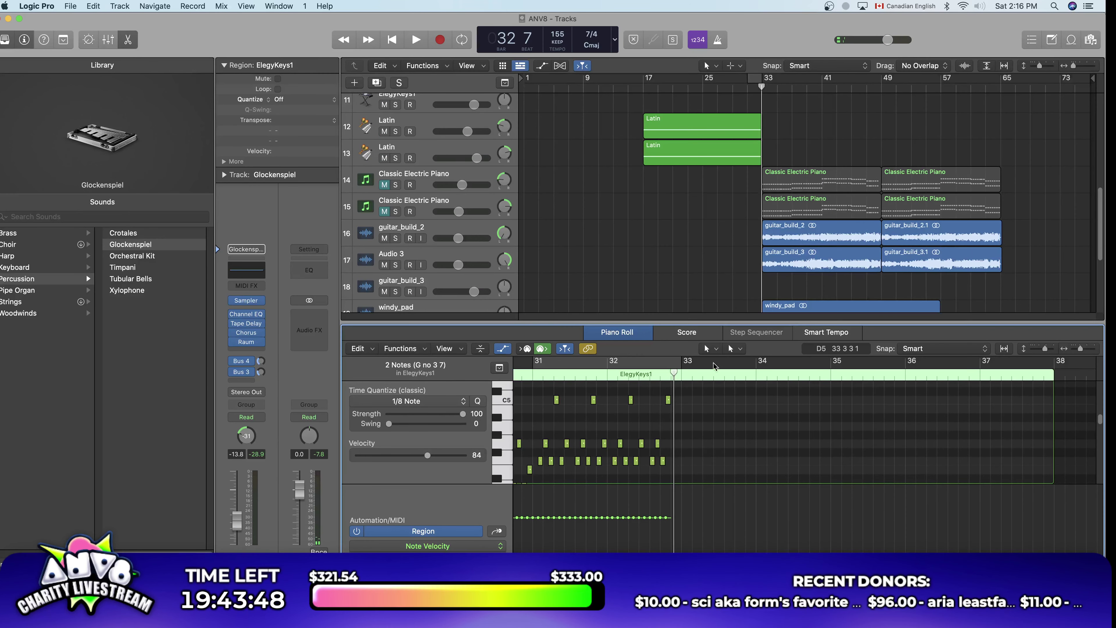
left_click_drag(691, 394, 663, 399)
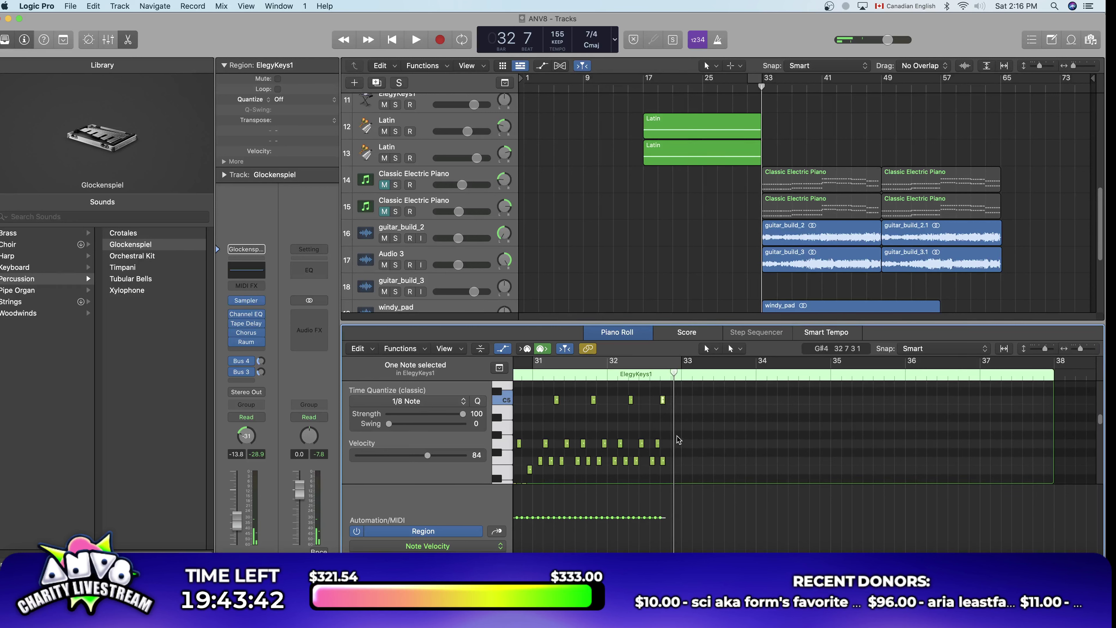
left_click_drag(676, 437, 664, 474)
key("Delete")
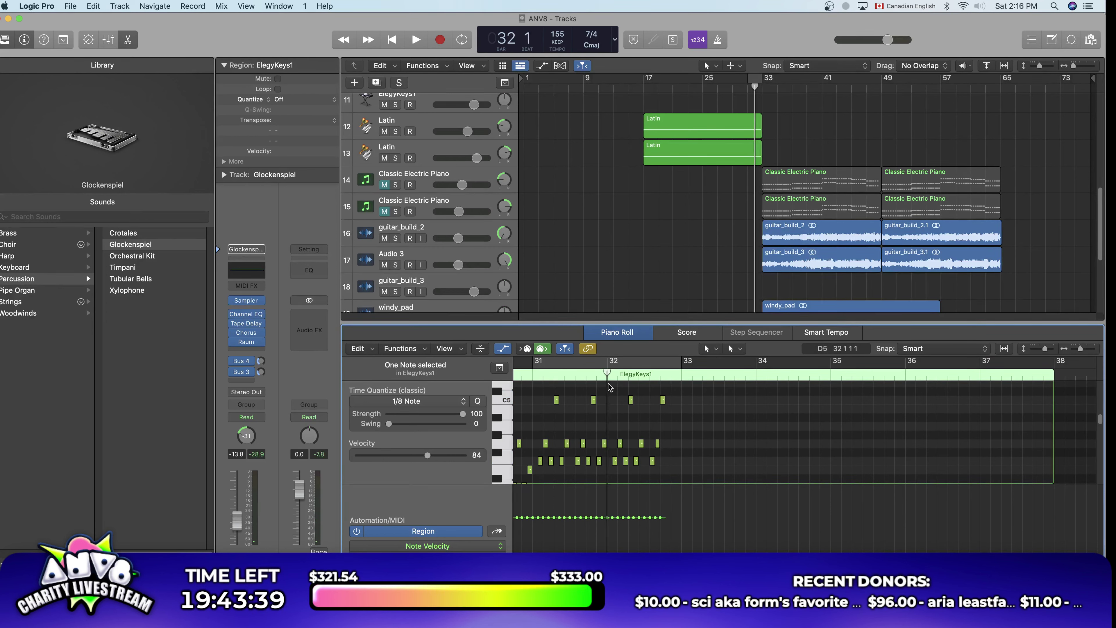
Step: Audition the revised glockenspiel ending from bar 32 and again from bar 31
key("space")
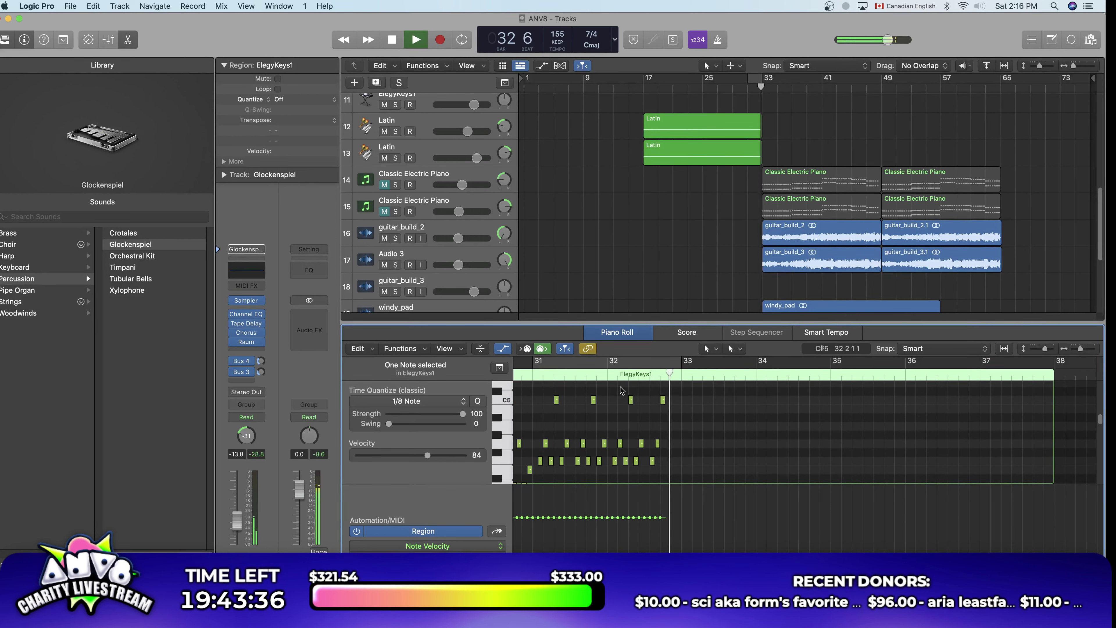
key("space")
left_click_drag(703, 377, 533, 405)
key("space")
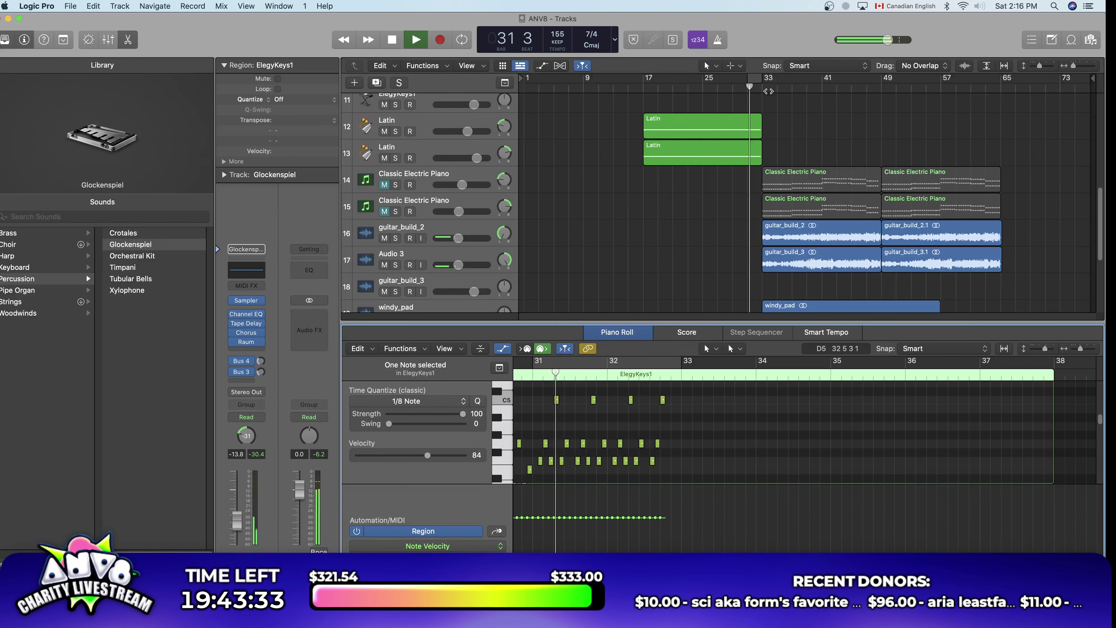
Step: Find and show Musical Typing, and select the Cavernous Dreams track as its instrument
scroll(648, 213, "up", 10)
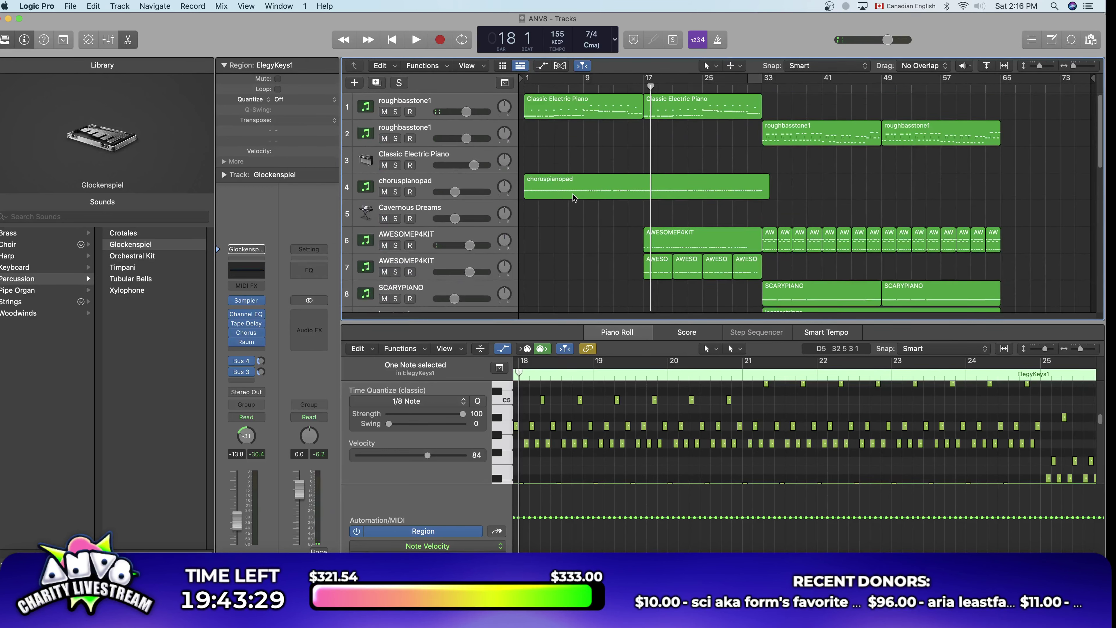
left_click(320, 5)
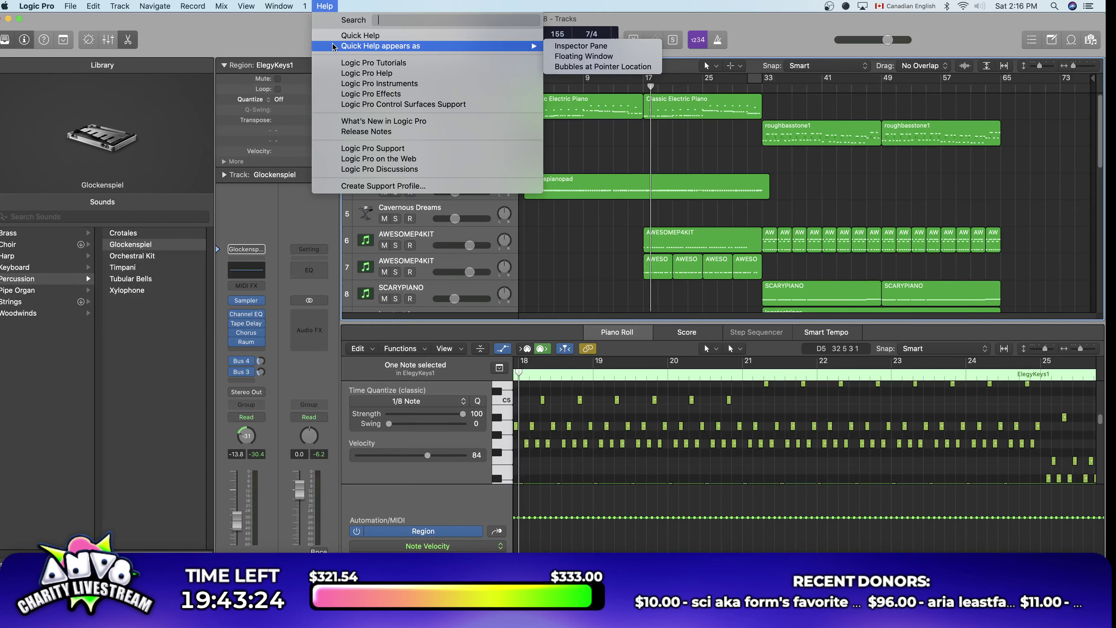
type("music")
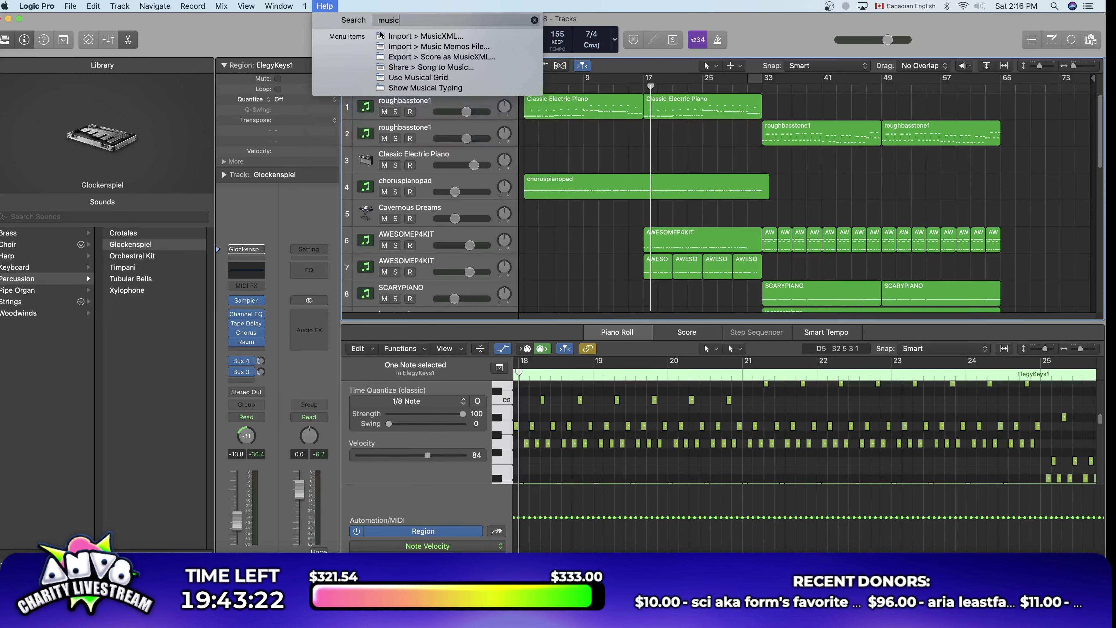
left_click(399, 88)
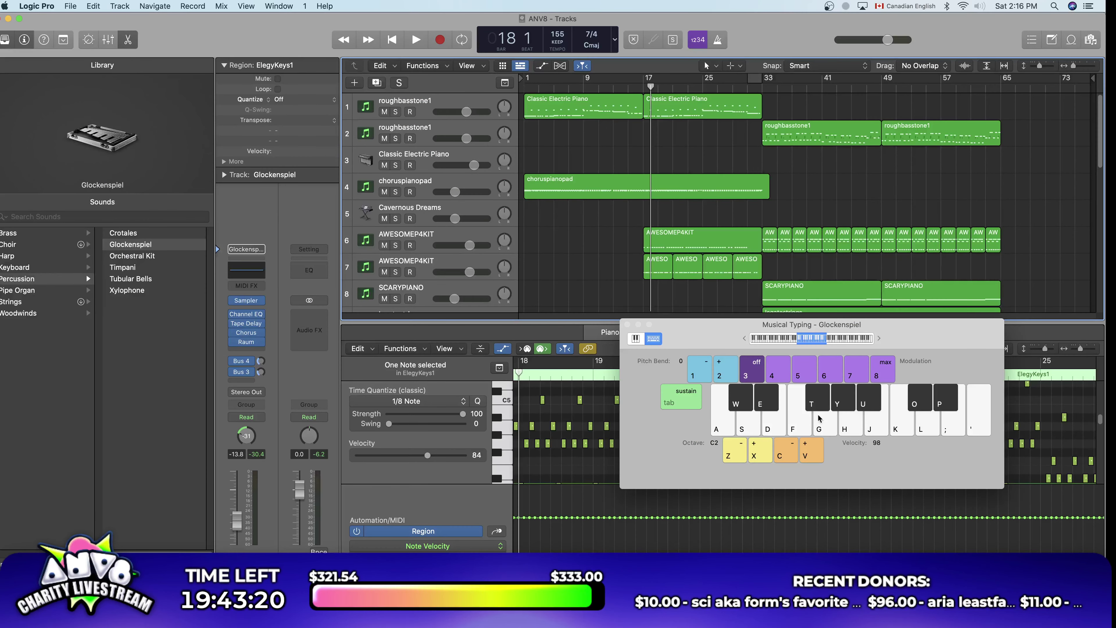
left_click(864, 430)
left_click(415, 210)
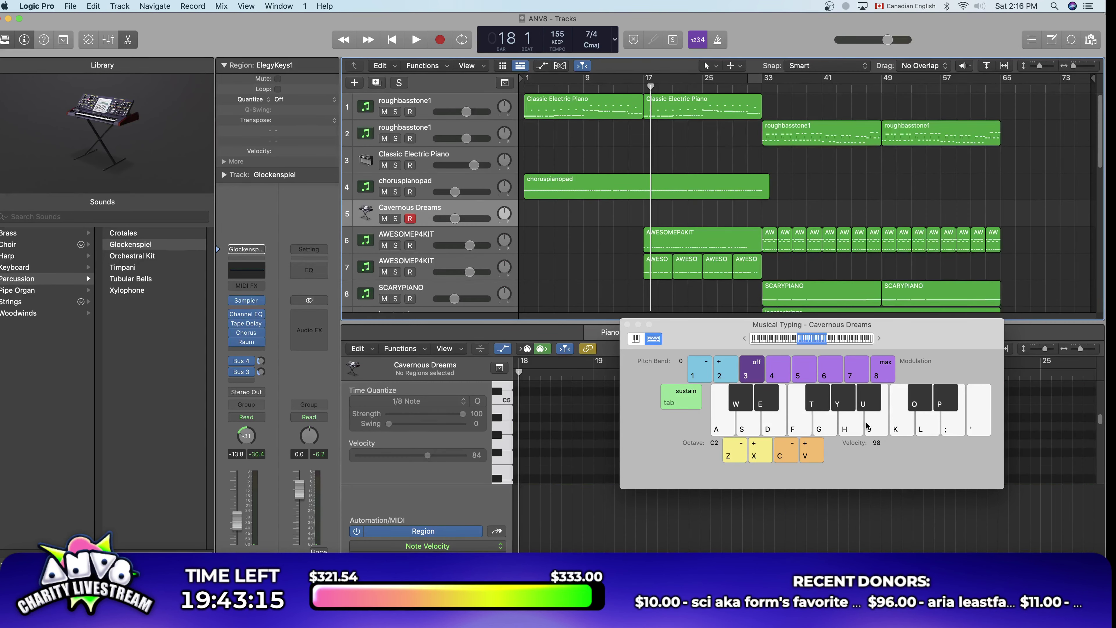
Step: Test a note on Cavernous Dreams at octave C4 and lower the track's volume to -14.6 dB
key("x")
key("x")
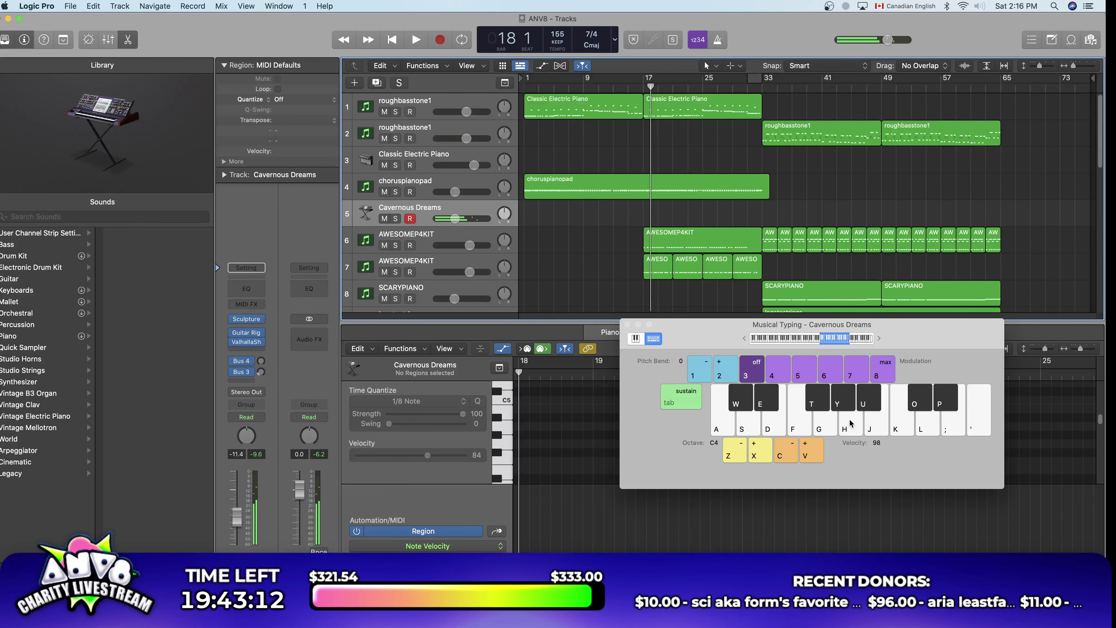
left_click(851, 424)
left_click_drag(457, 221, 452, 221)
Step: Start playback from bar 17 and improvise single notes on Cavernous Dreams at octave C3
left_click_drag(651, 89, 644, 93)
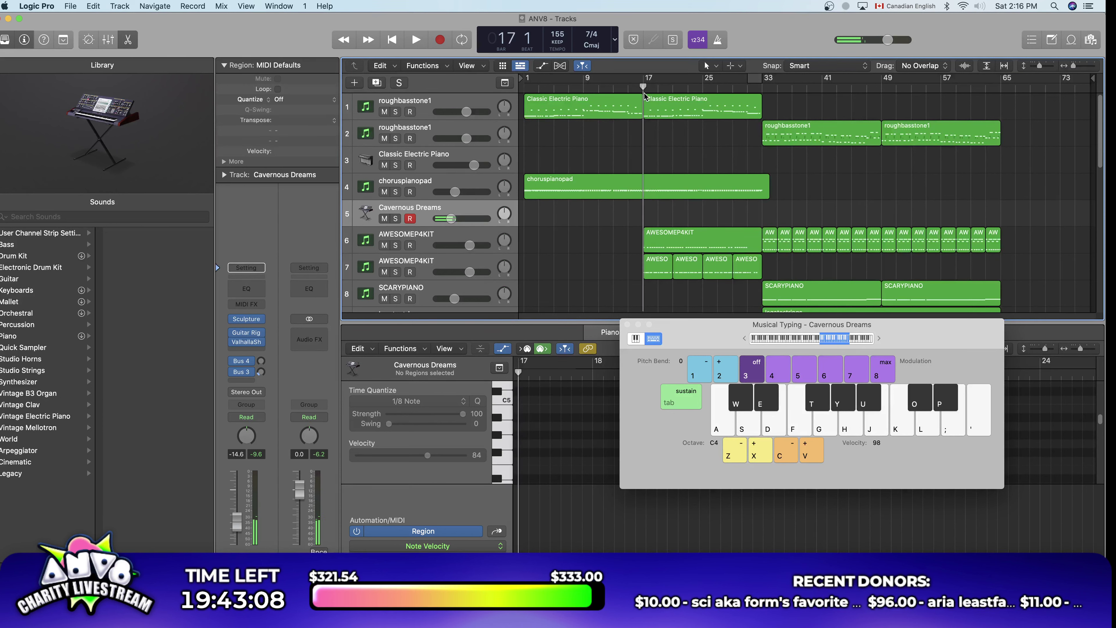
left_click(743, 337)
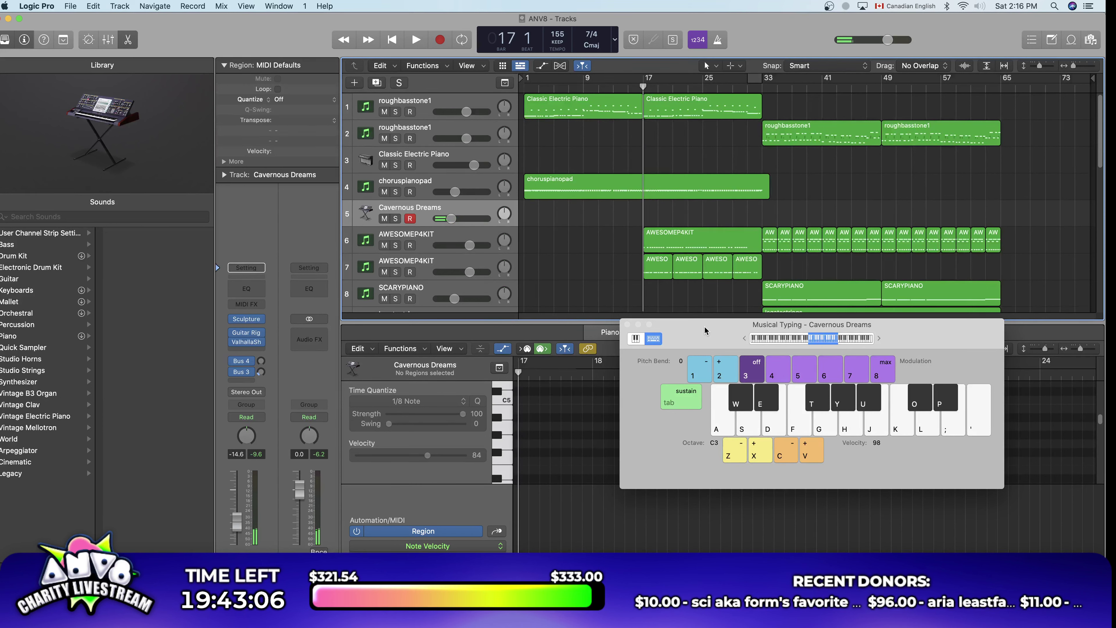
key("h")
key("space")
key("h")
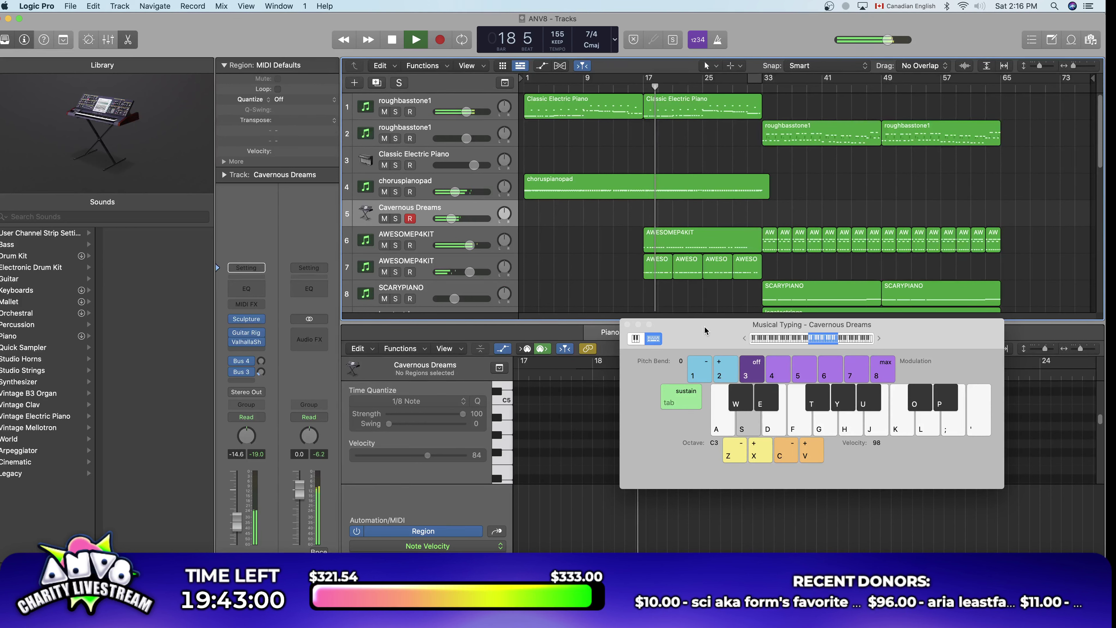
key("s")
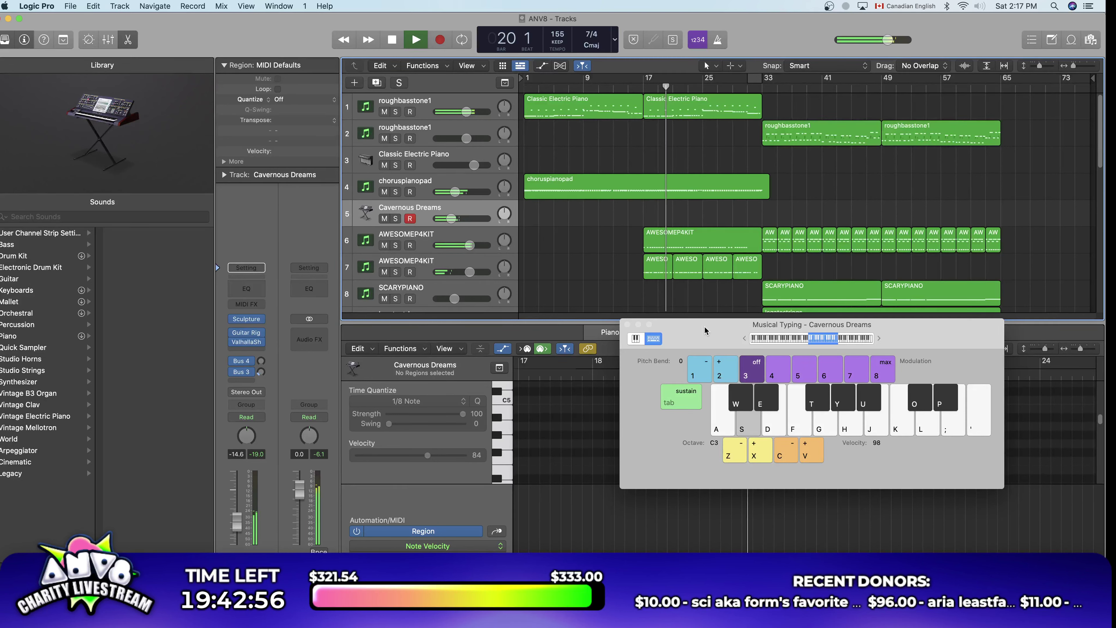
key("j")
key("s")
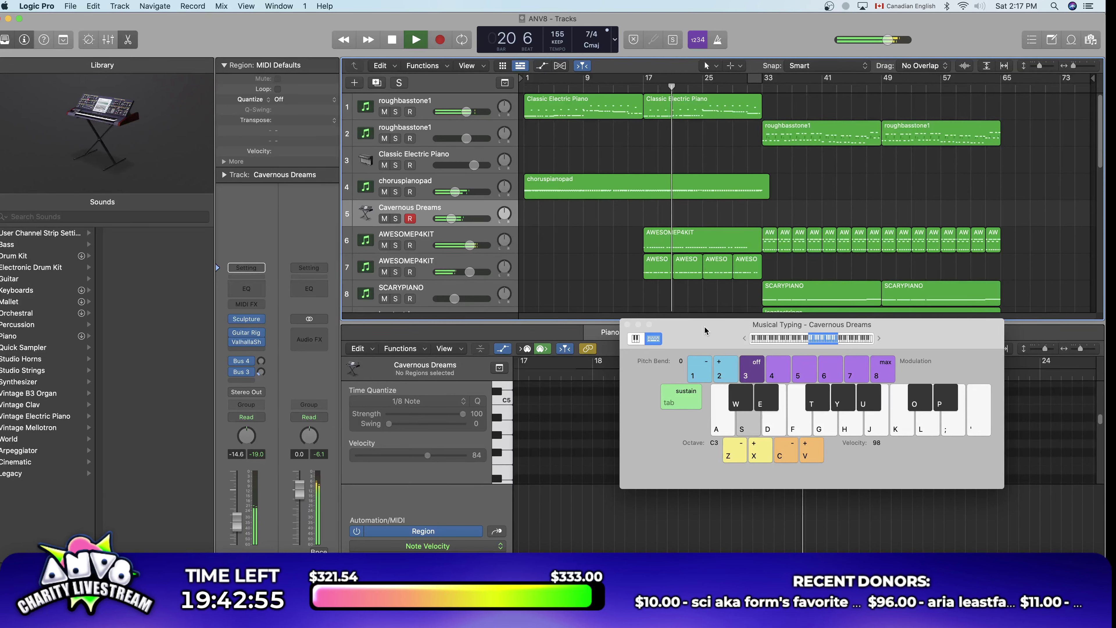
key("h")
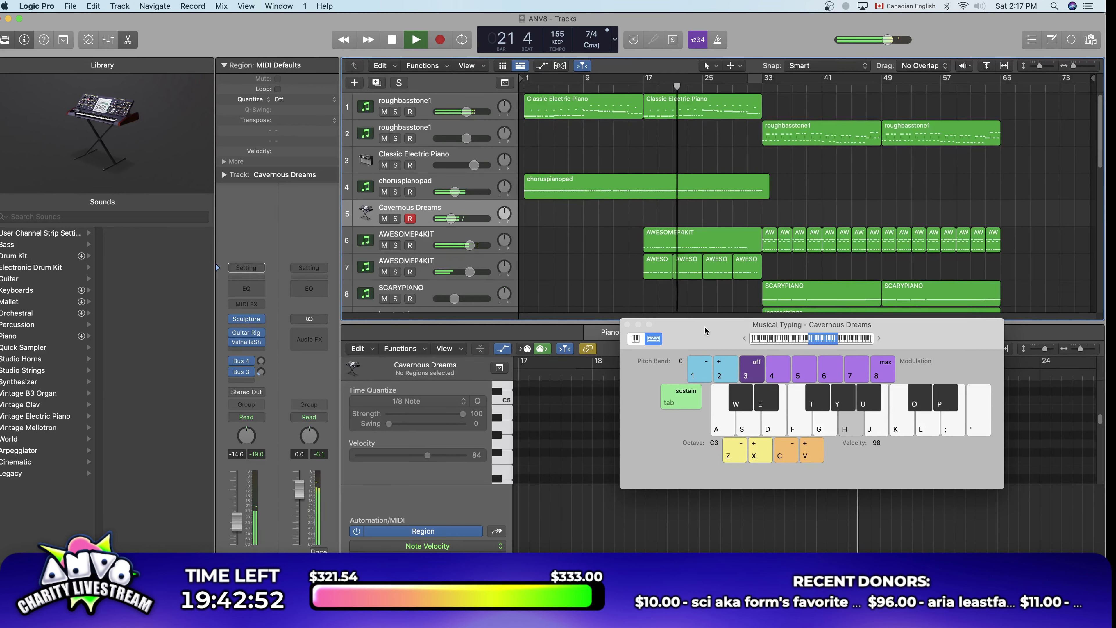
key("u")
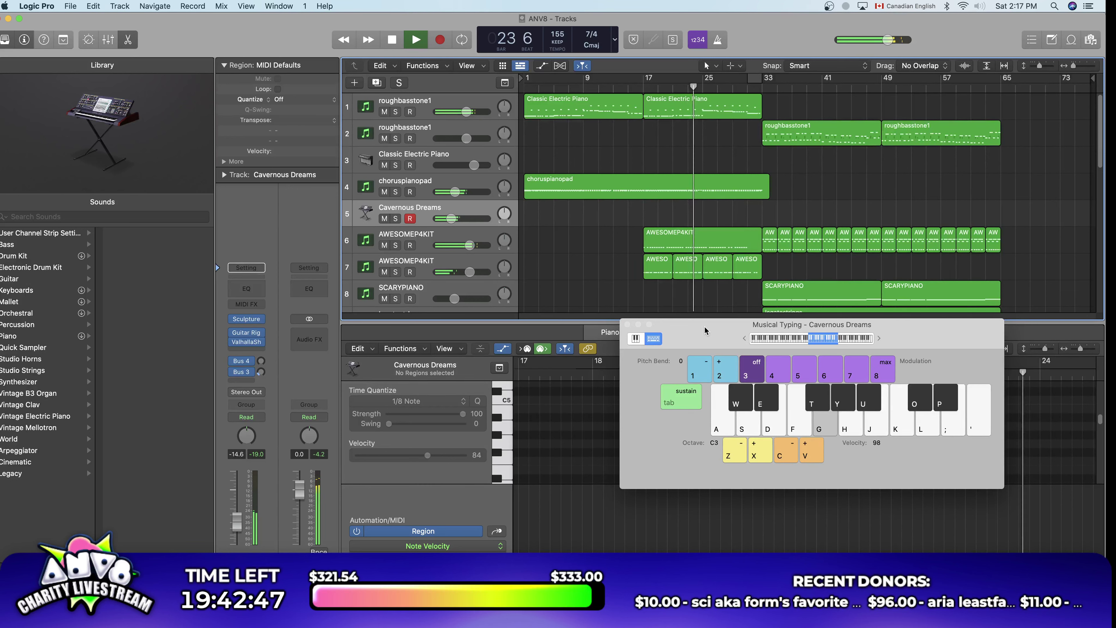
key("k")
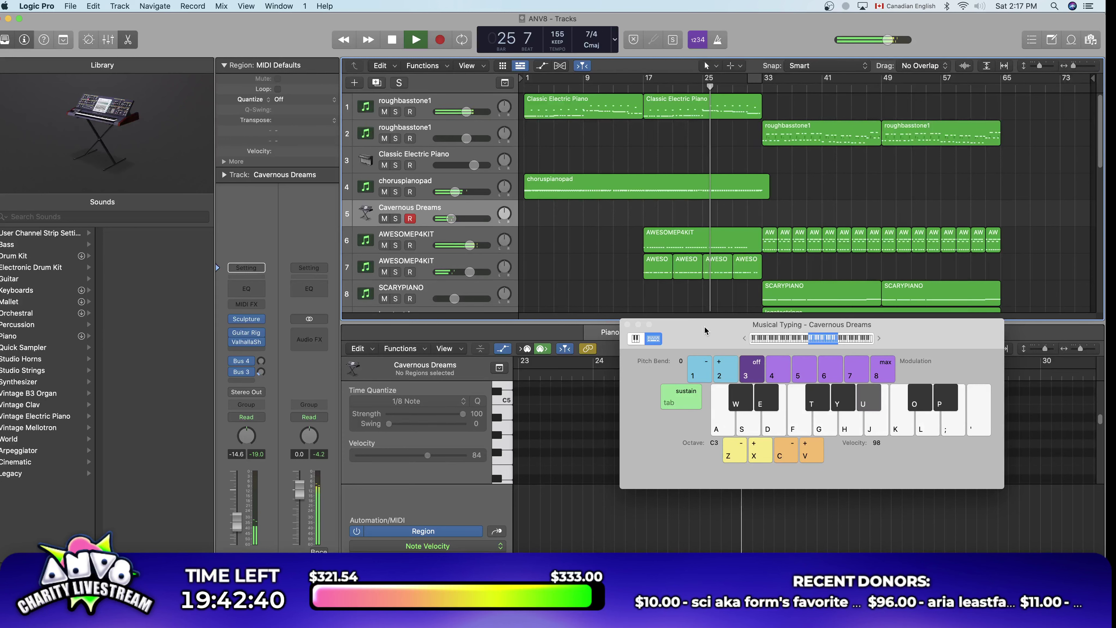
key("u")
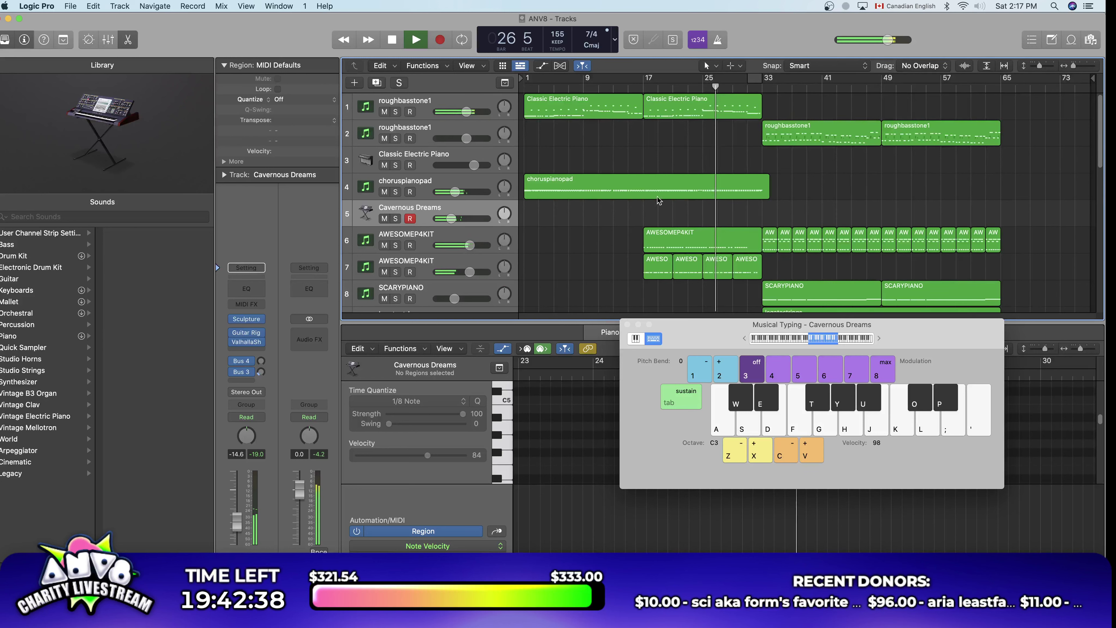
Step: Pan the Cavernous Dreams track to +19 during playback while playing more notes
left_click_drag(504, 215, 499, 211)
key("u")
key("u")
key("u")
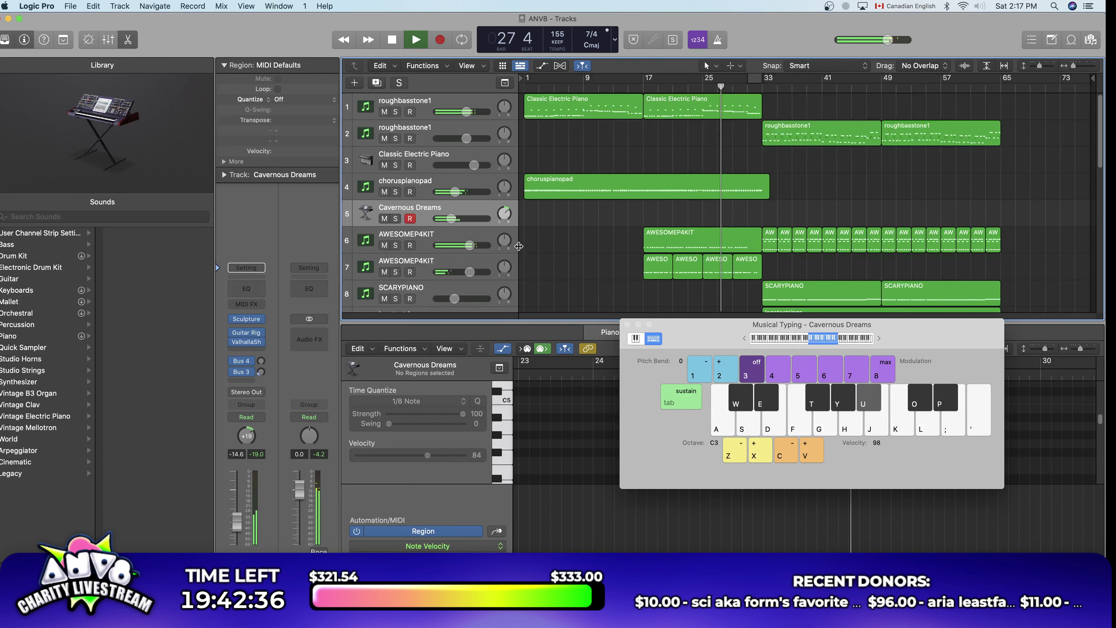
Step: Try a few more Cavernous Dreams notes over the end of the section, close Musical Typing and stop playback
left_click(949, 400)
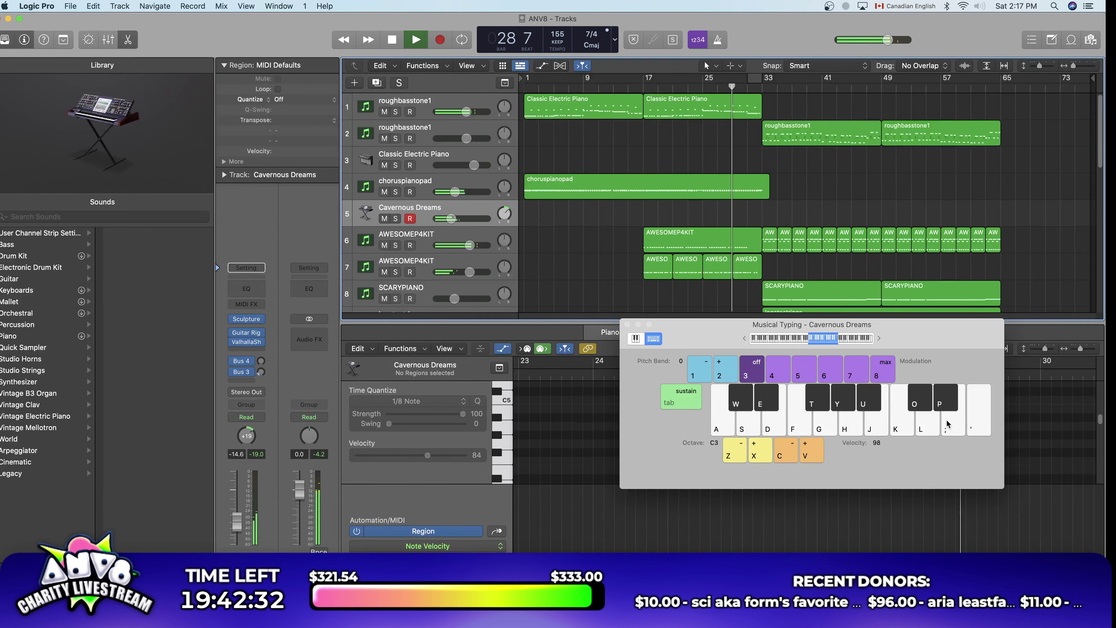
left_click(927, 432)
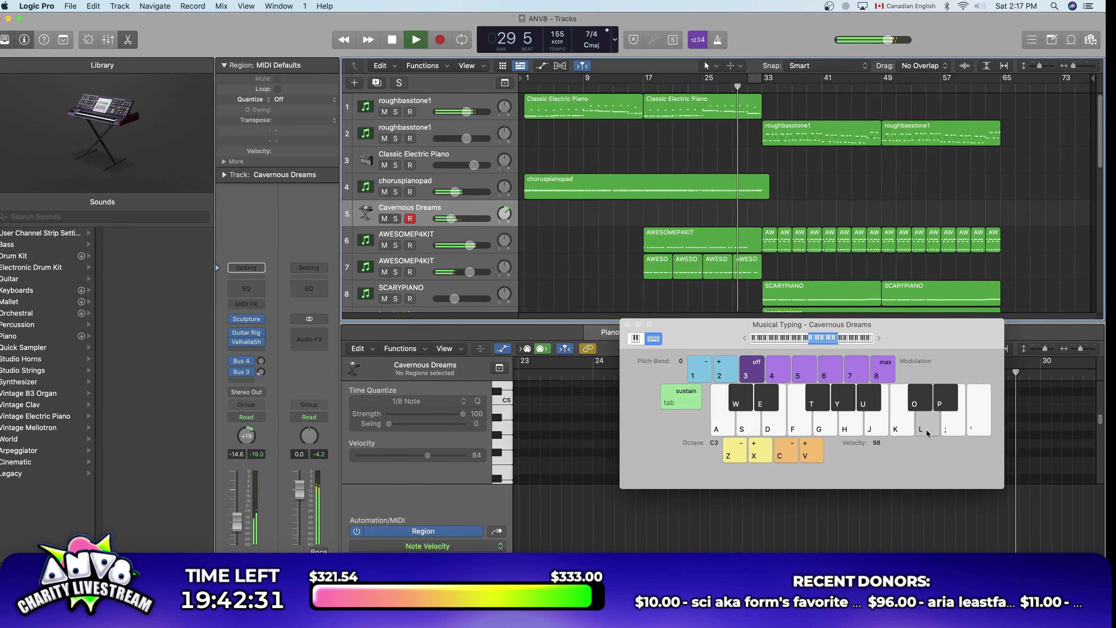
left_click(853, 432)
left_click(904, 433)
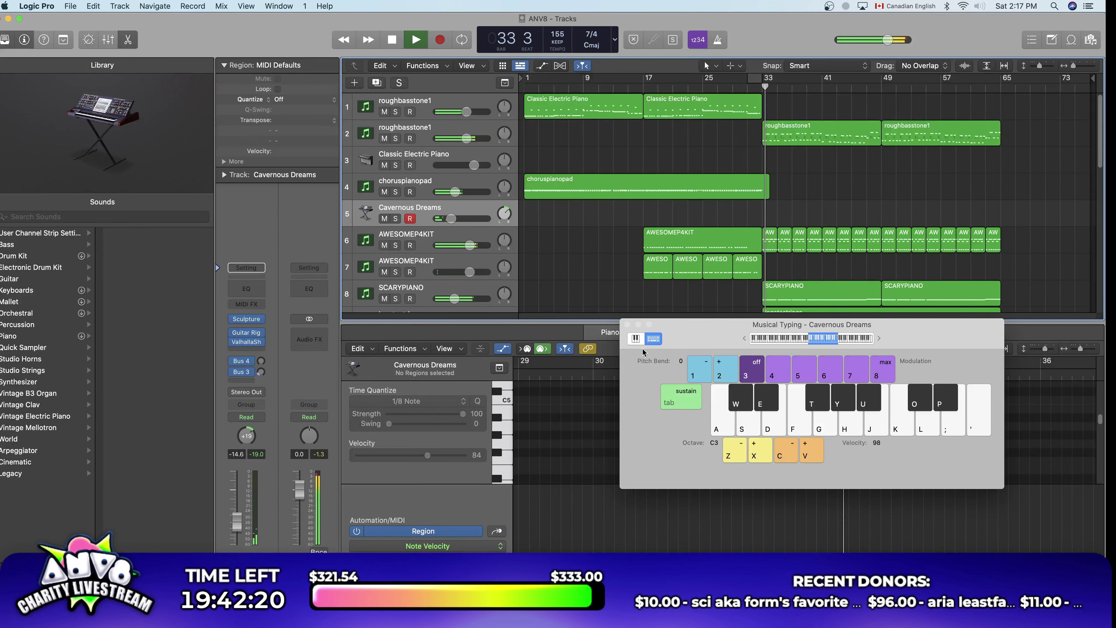
left_click(626, 324)
key("space")
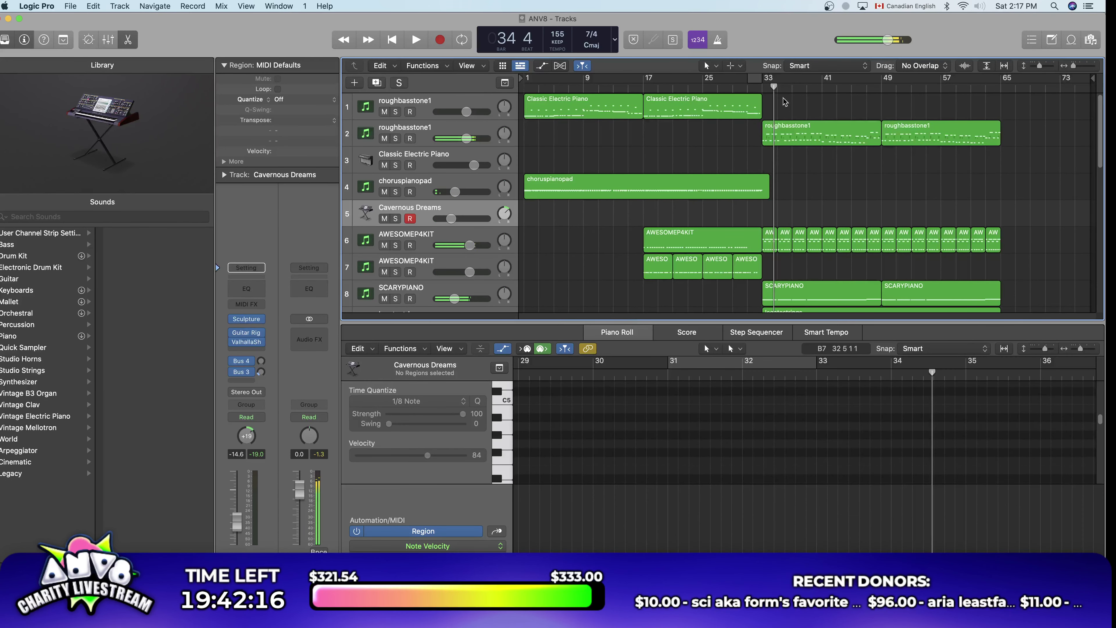
Step: Play the section briefly from bar 17 and return the playhead to bar 17
left_click_drag(774, 156, 643, 157)
key("space")
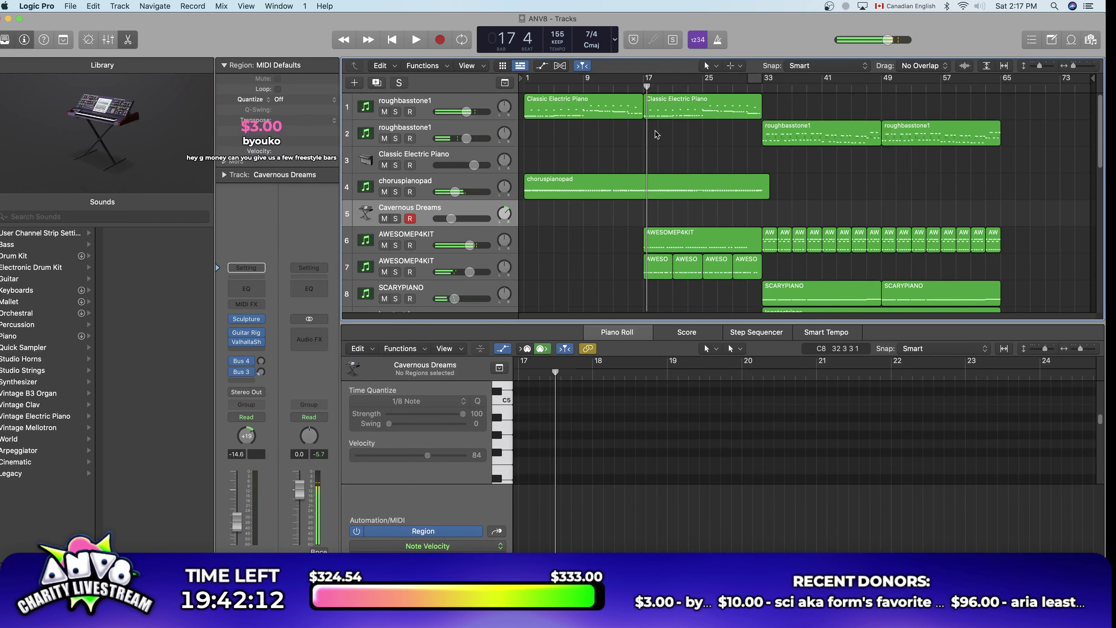
left_click_drag(653, 96, 642, 100)
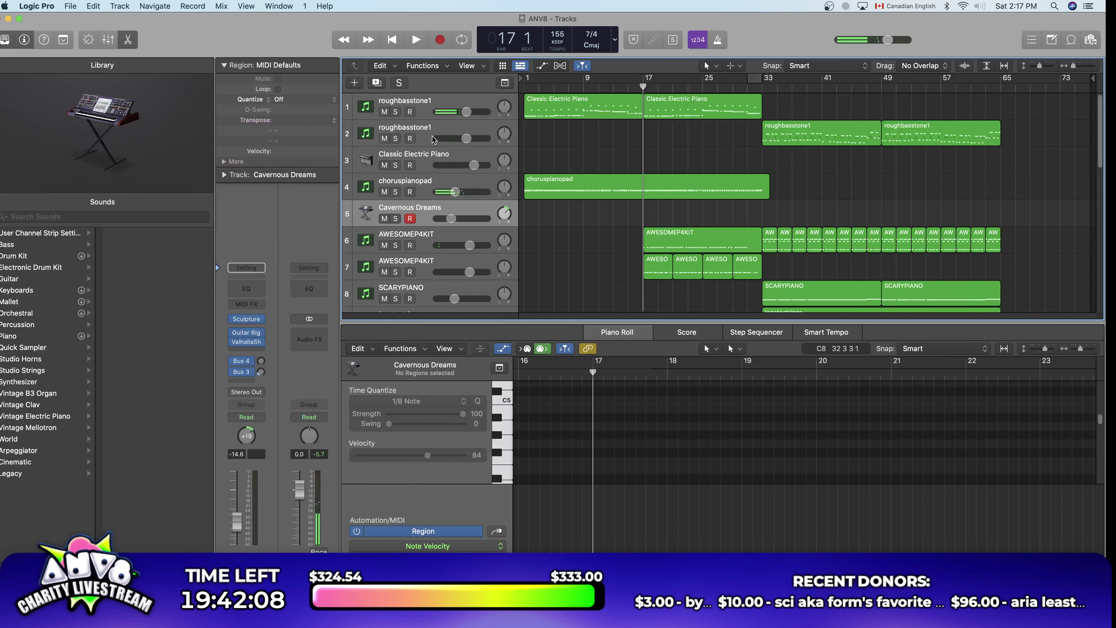
scroll(505, 211, "down", 5)
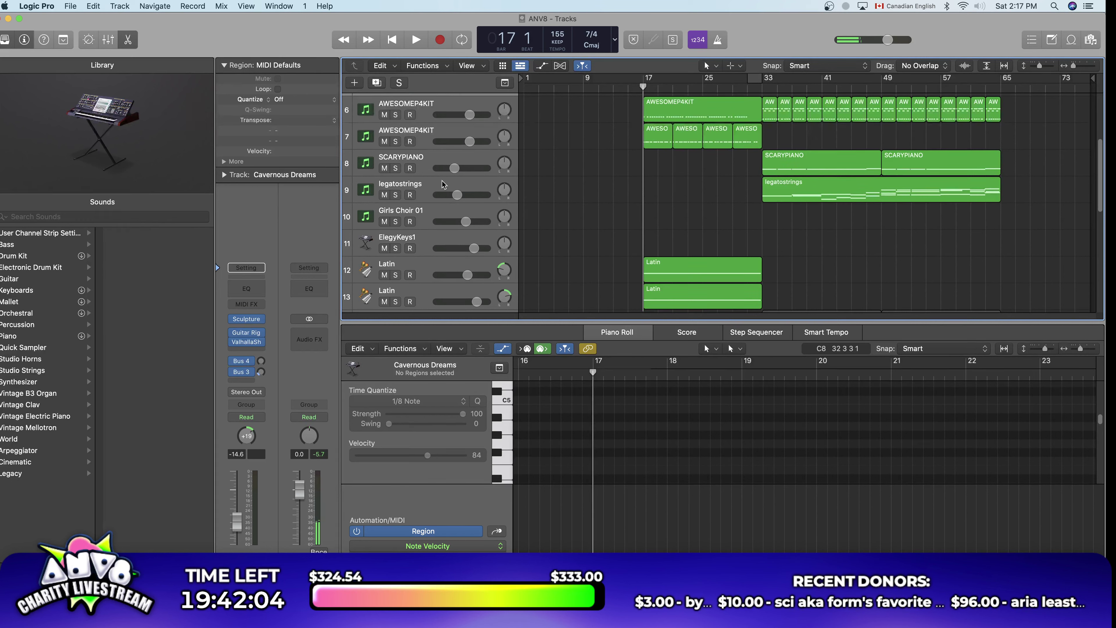
scroll(620, 233, "up", 2)
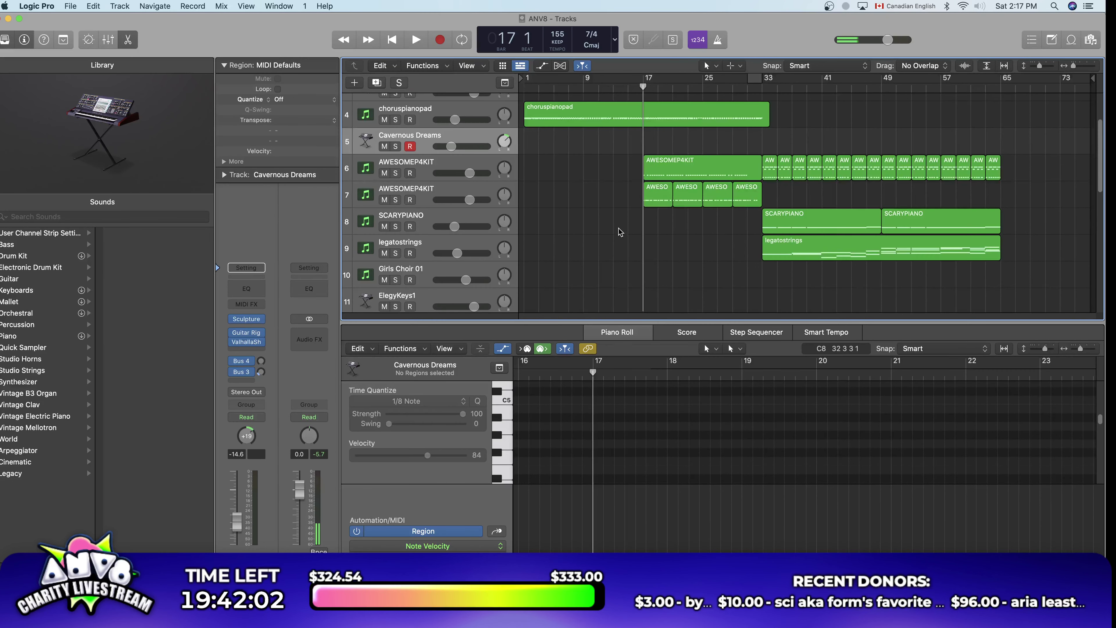
scroll(620, 233, "down", 4)
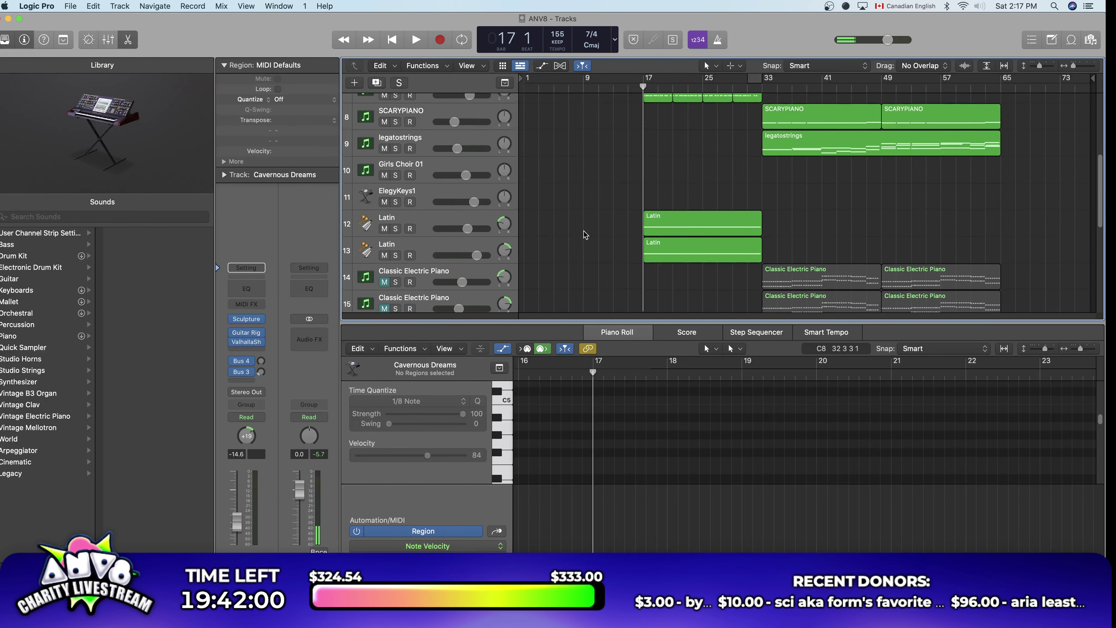
scroll(585, 233, "down", 4)
scroll(580, 224, "up", 11)
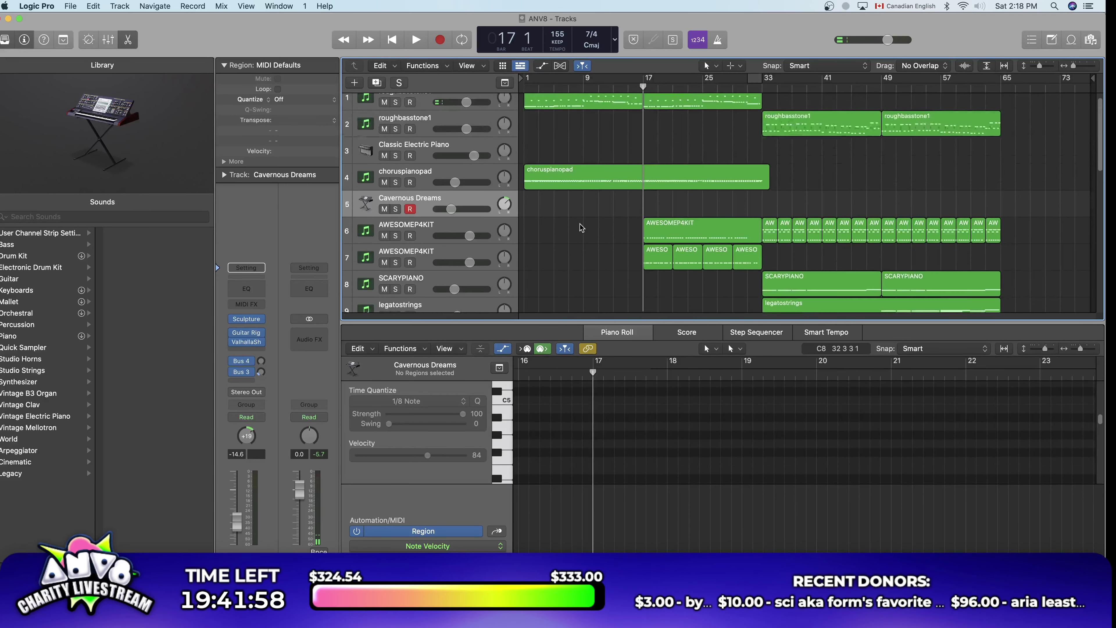
scroll(580, 224, "up", 1)
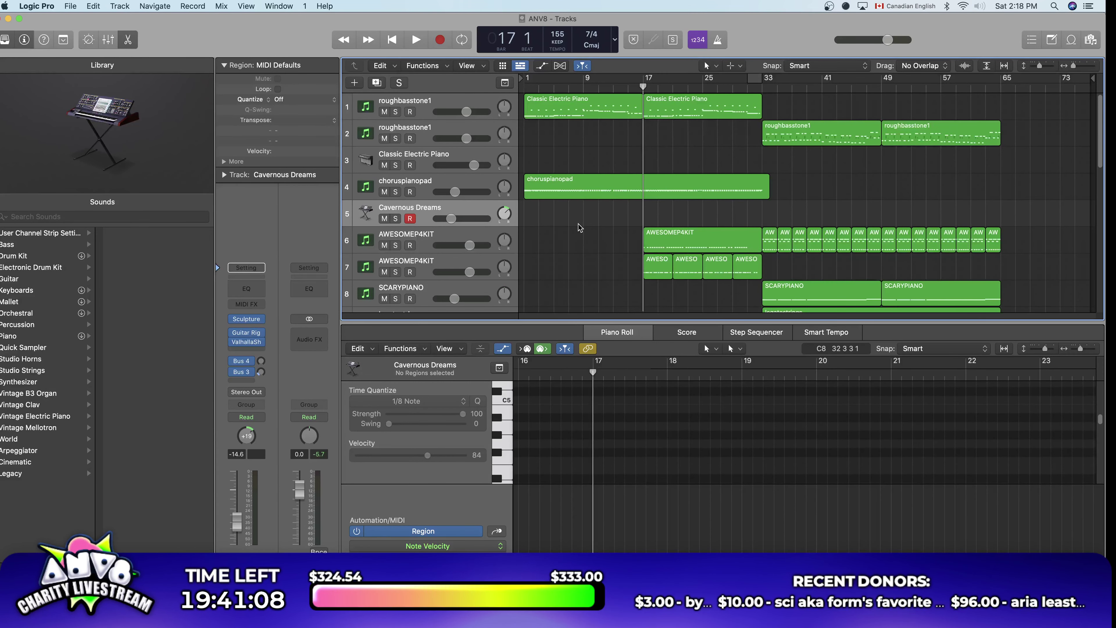
Step: Mute the Glockenspiel track holding the ElegyKeys1 region and create a new track with duplicate settings below it
scroll(588, 233, "down", 10)
scroll(584, 242, "down", 3)
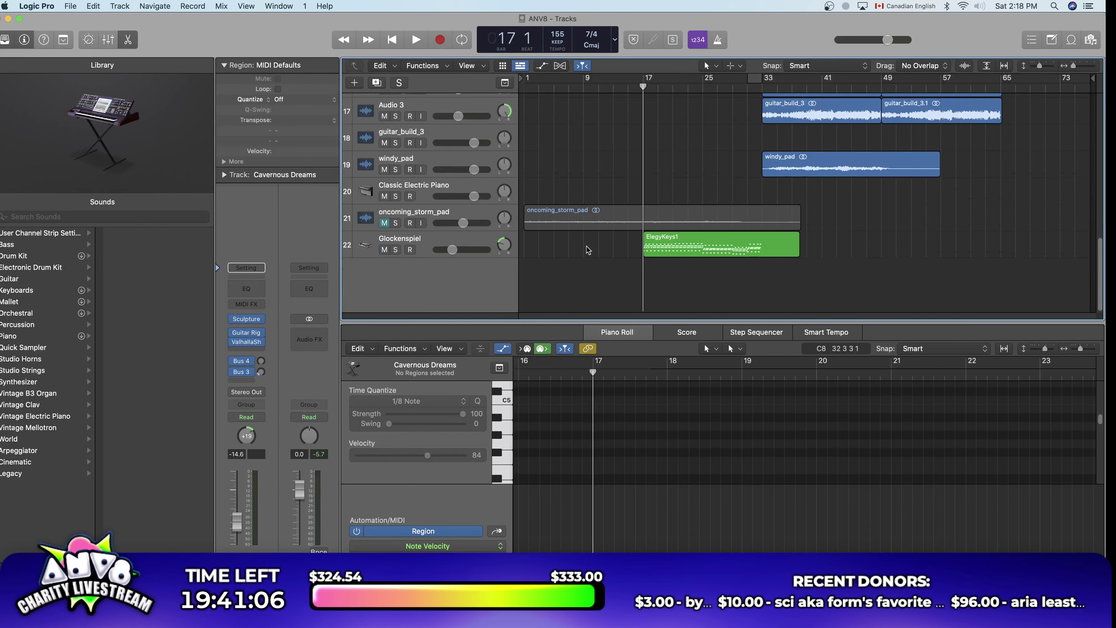
left_click(470, 242)
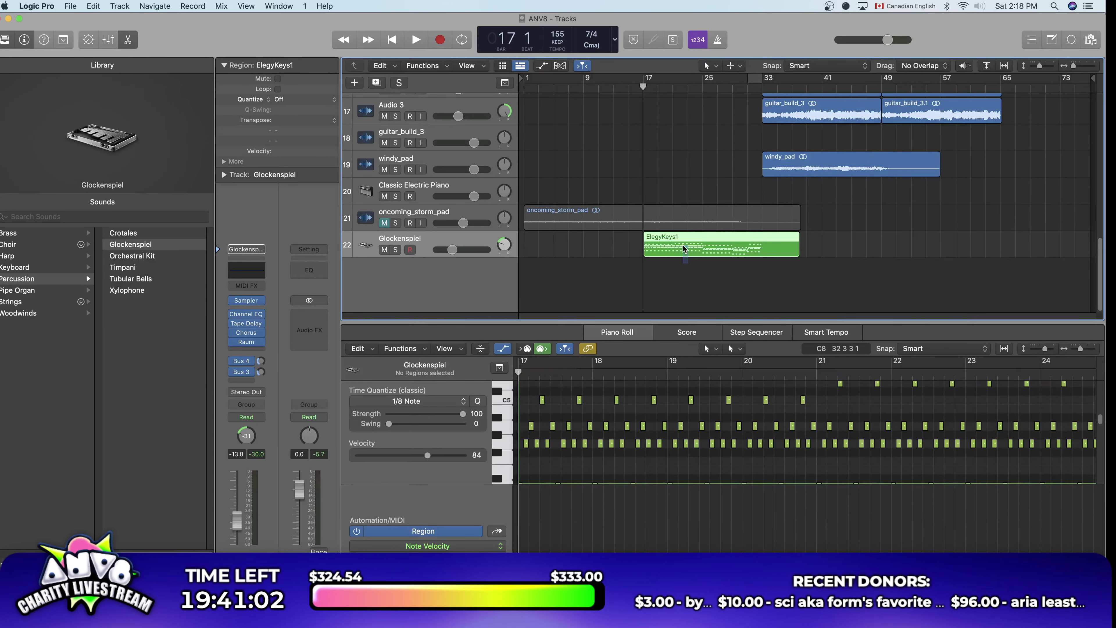
left_click(384, 250)
right_click(416, 235)
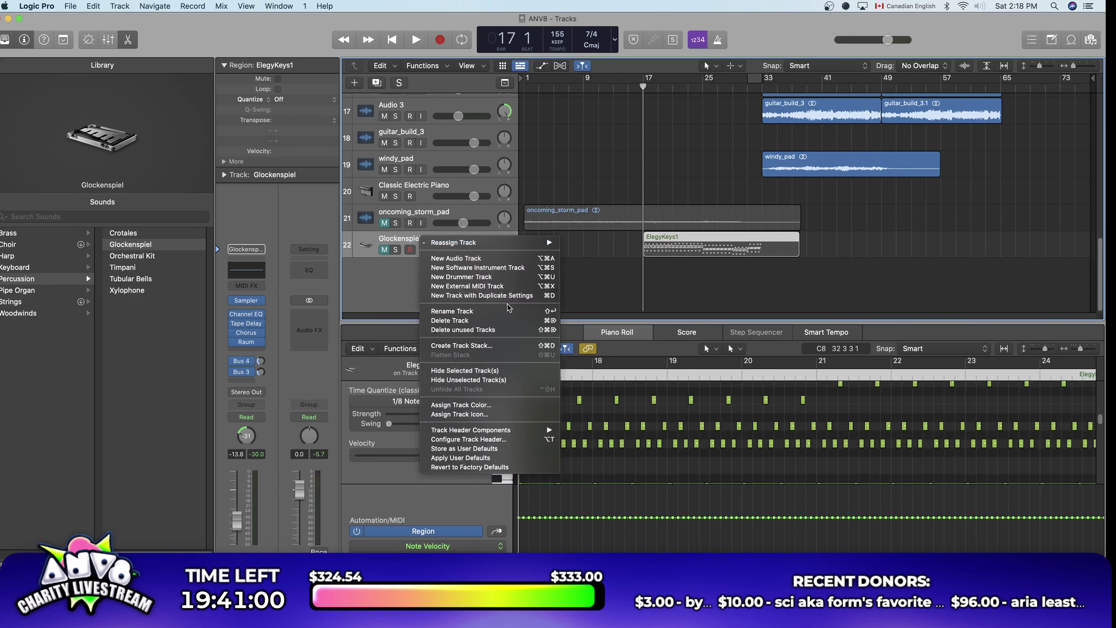
left_click(504, 295)
key("super+d")
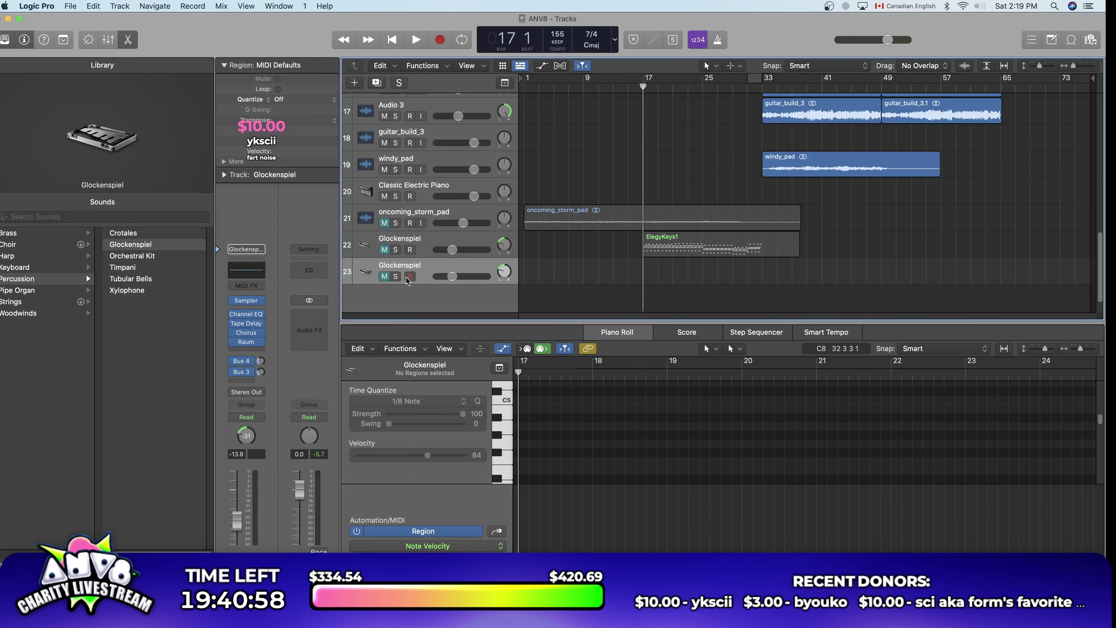
Step: Center the pan of the duplicate Glockenspiel track and paste the ElegyKeys1 region onto it at bar 17, returning the playhead there
left_click_drag(504, 271, 504, 261)
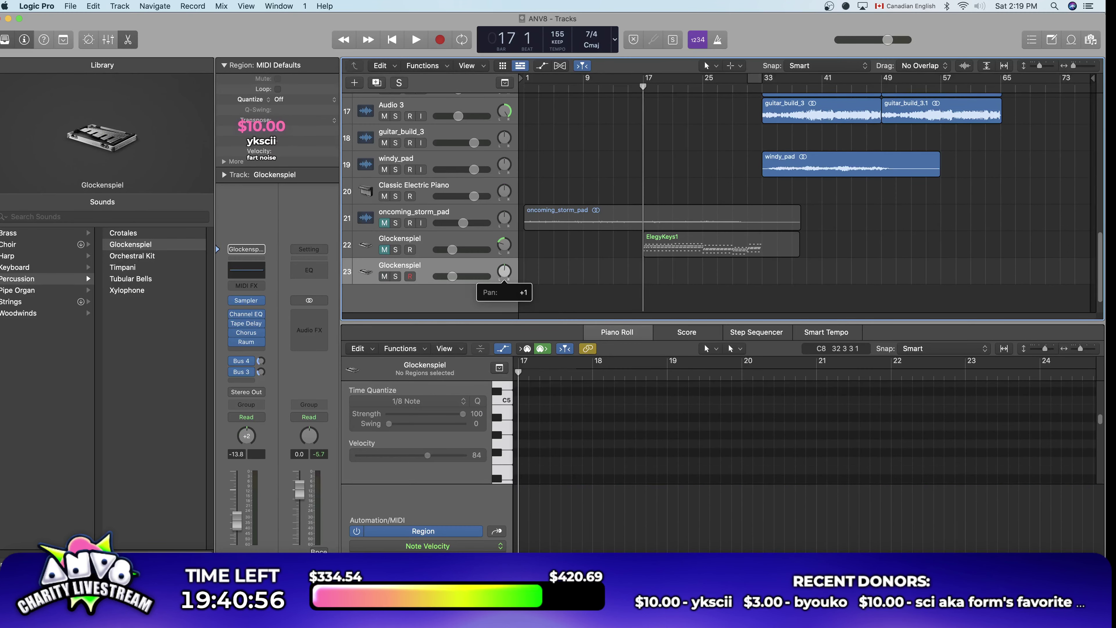
key("super+v")
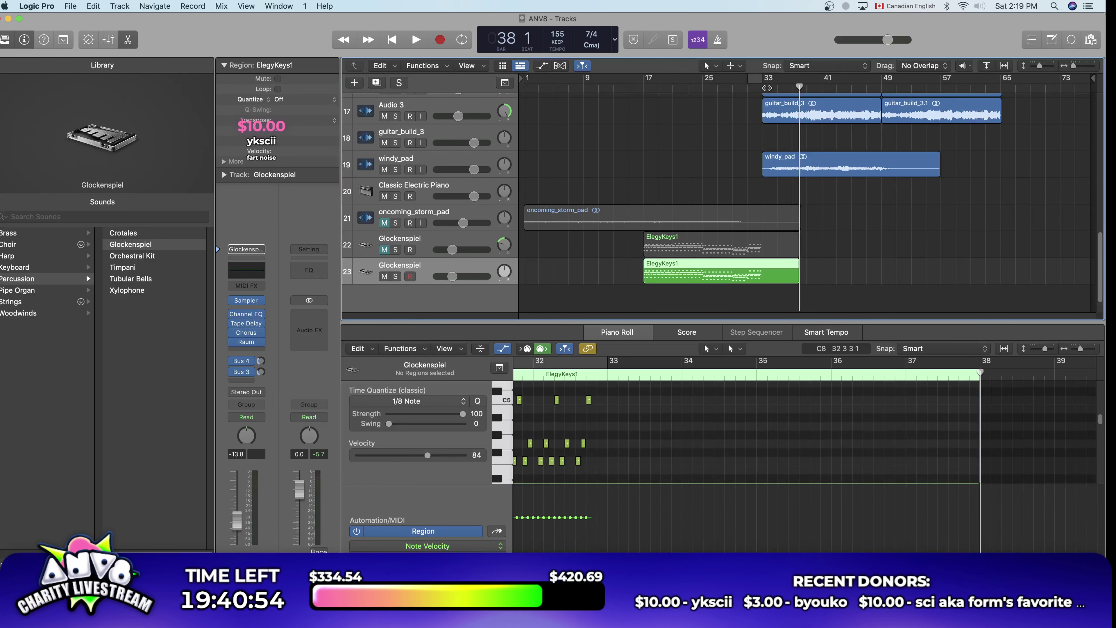
left_click_drag(799, 88, 644, 139)
Step: Replace the Sampler instrument on the duplicate Glockenspiel track with Reaktor 6
left_click(260, 301)
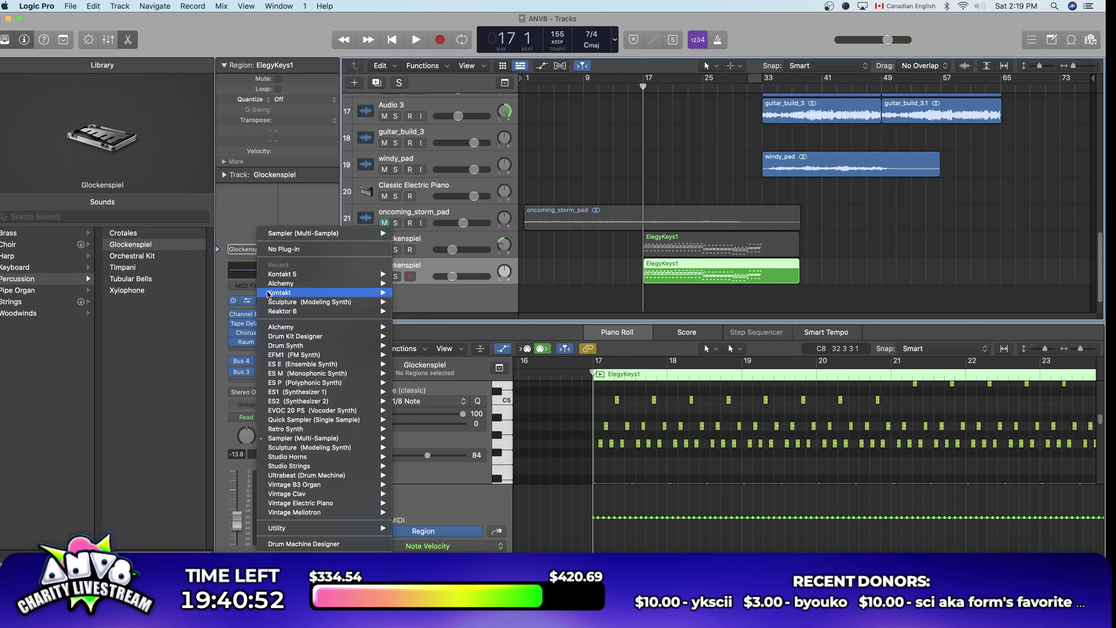
mouse_move(294, 559)
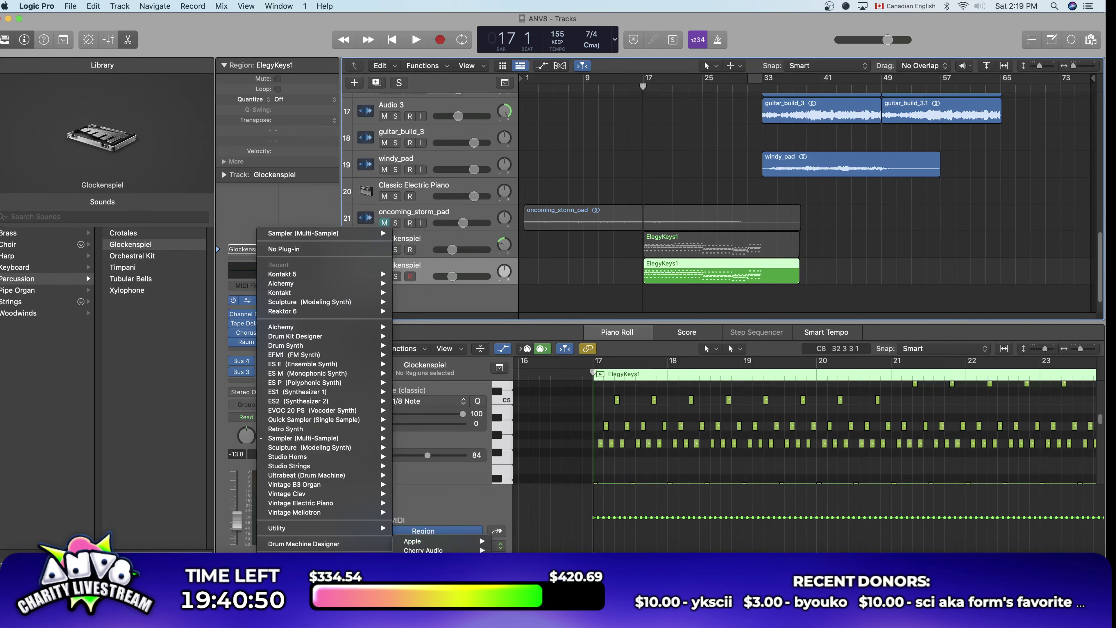
mouse_move(435, 568)
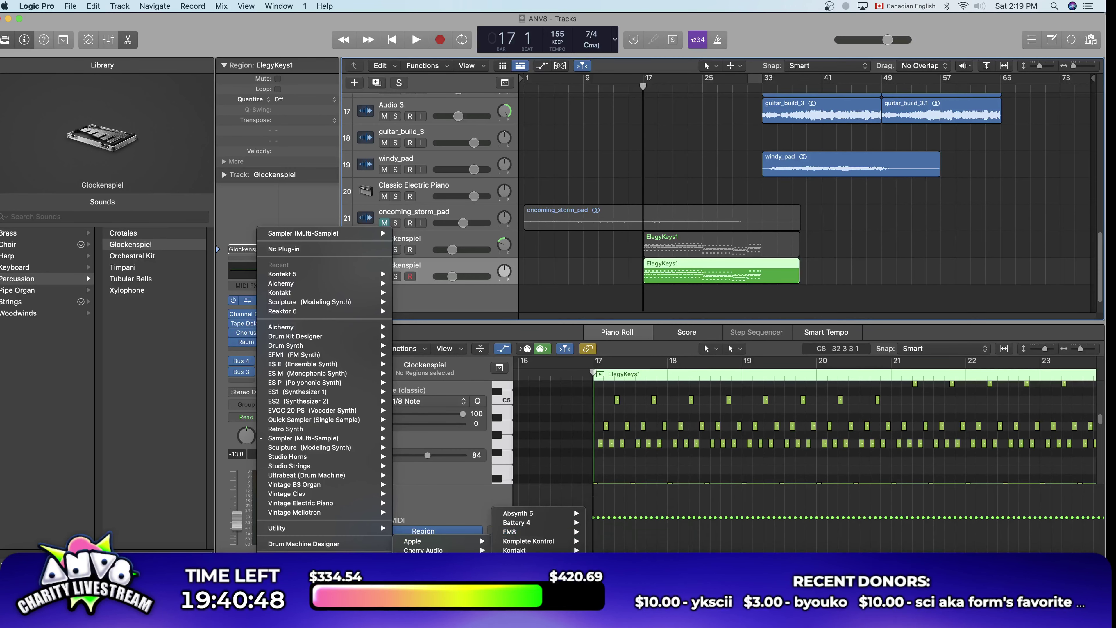
mouse_move(544, 559)
left_click(607, 540)
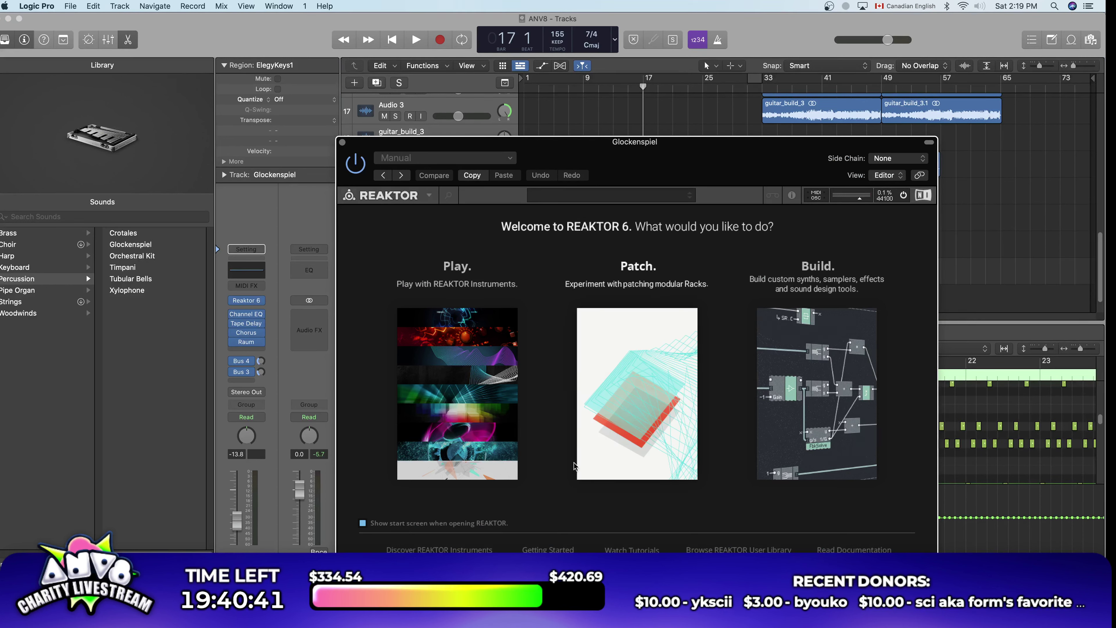
Step: Choose to play Reaktor instruments and load Prism.rkplr from the Prism folder
left_click(471, 332)
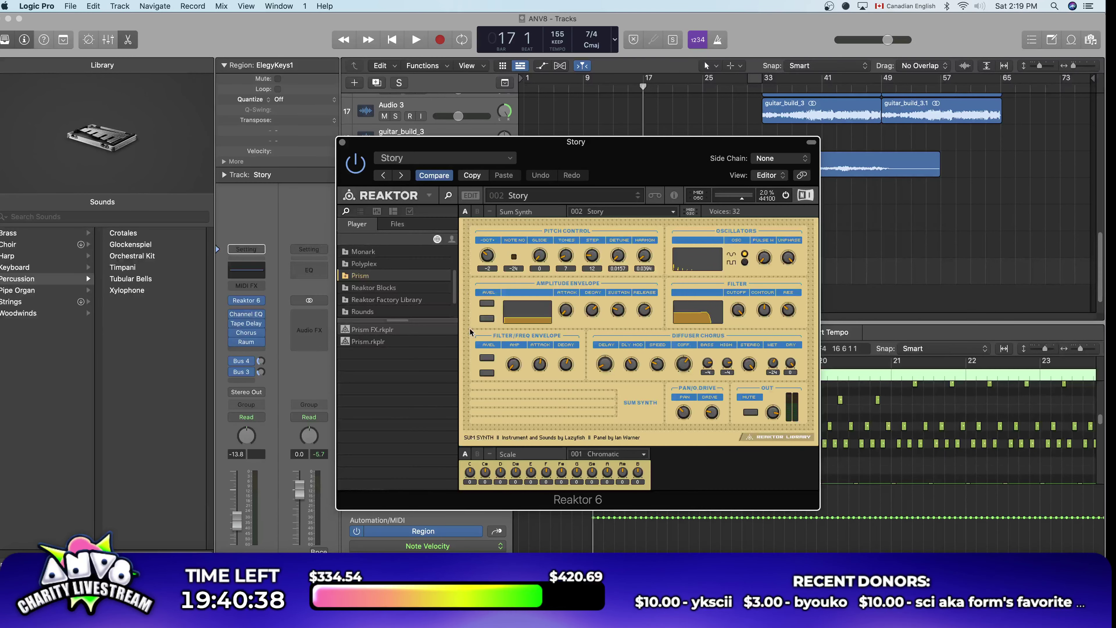
double_click(372, 340)
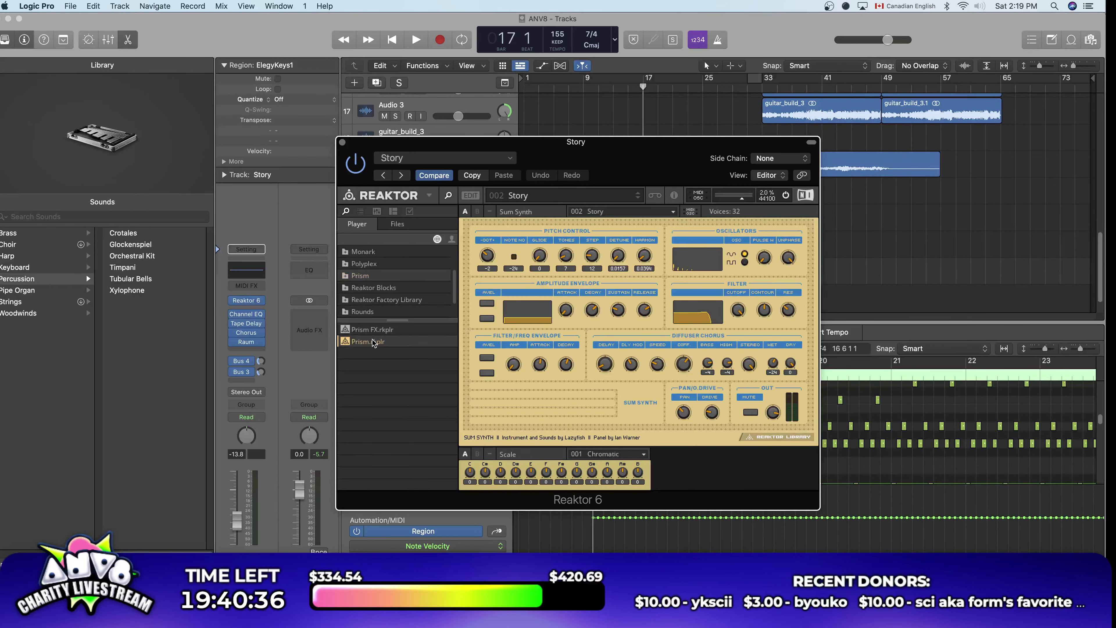
left_click_drag(645, 167, 474, 191)
Step: Solo the duplicate track and audition the region with the Prism presets Silver Bowl and Singing Stone
left_click(395, 276)
key("space")
key("space")
left_click(486, 215)
mouse_move(473, 216)
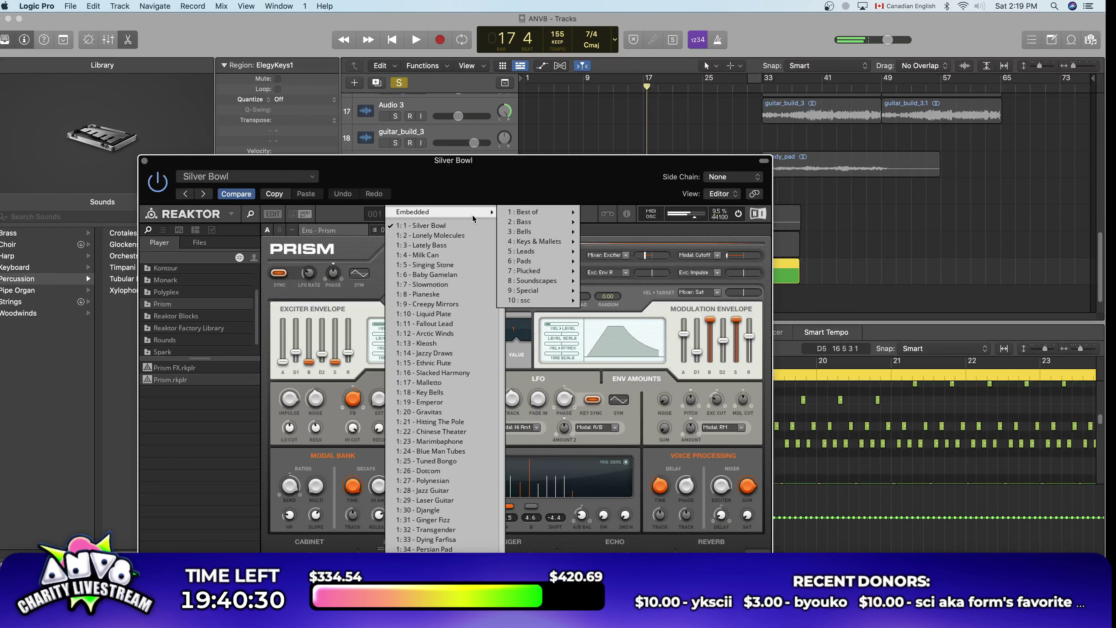
left_click(425, 264)
key("space")
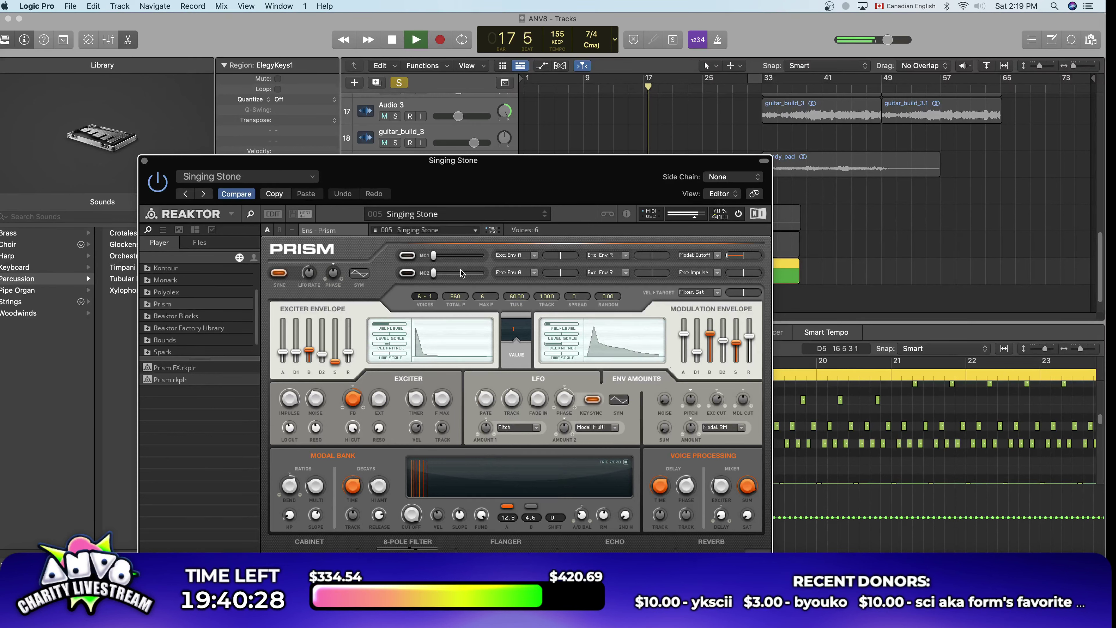
key("space")
Step: Load the Dotcom preset from Prism's embedded Keys & Mallets bank
left_click(464, 215)
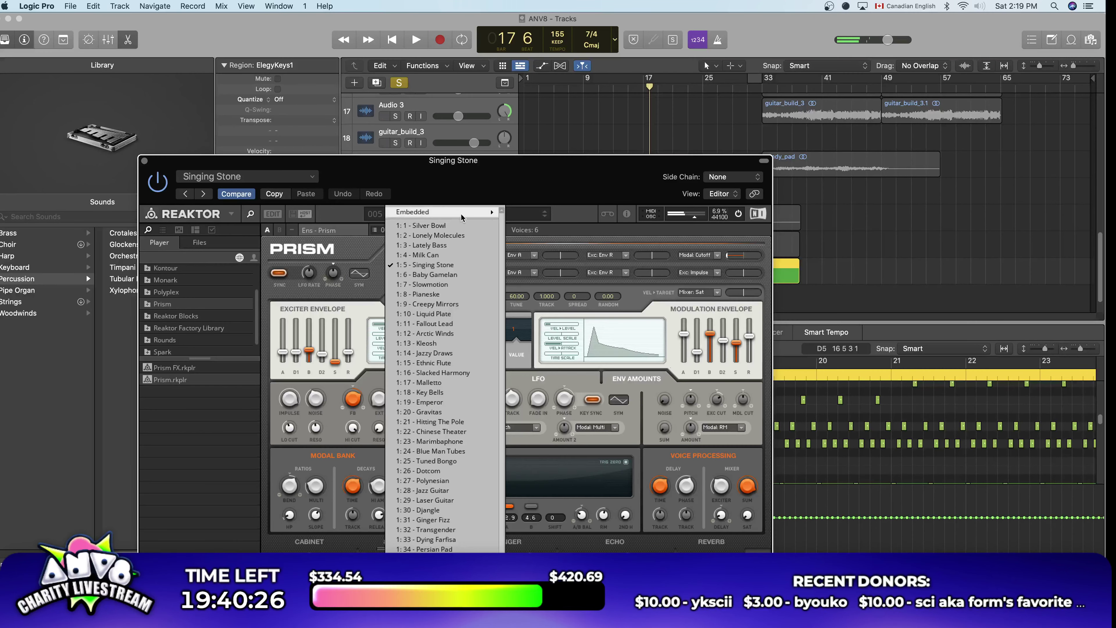
mouse_move(462, 215)
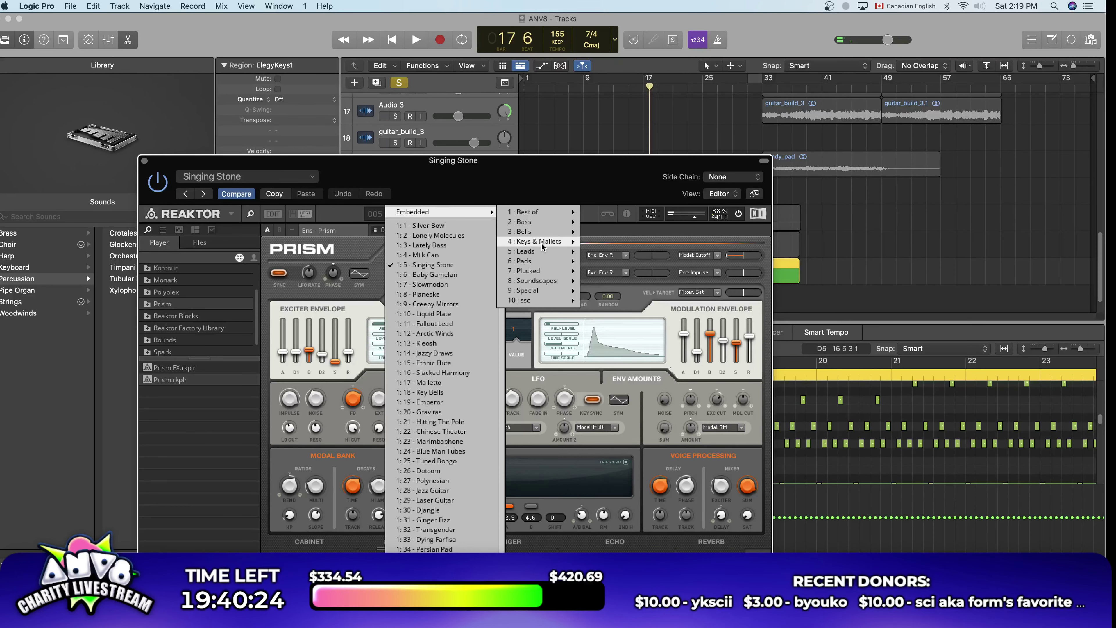
mouse_move(543, 246)
left_click(615, 272)
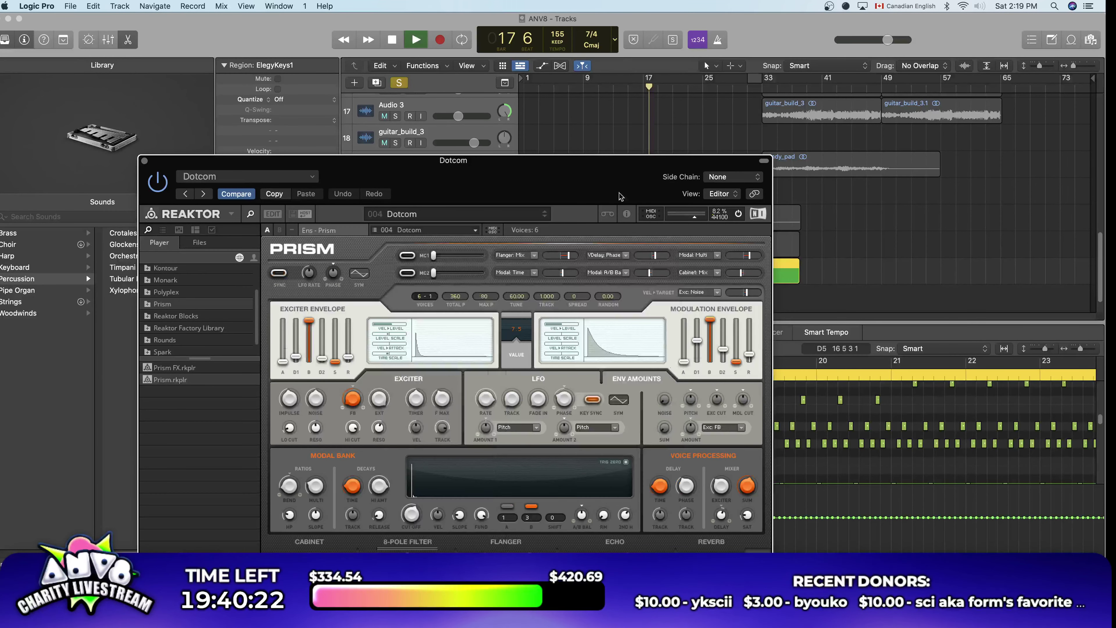
Step: Move the Reaktor window off the tracks and set a cycle range from bar 17 to bar 33
key("space")
left_click_drag(606, 160, 653, 444)
left_click_drag(644, 80, 761, 88)
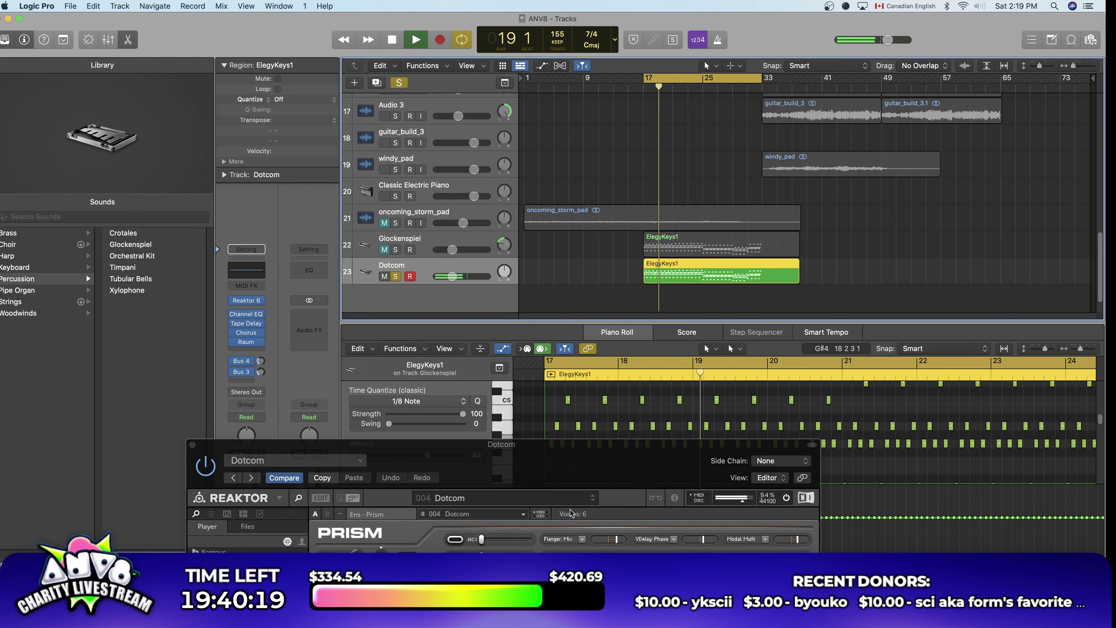
Step: Step through the Prism presets from Polynesian to Amazona during looped playback, stopping and closing the Reaktor window at the end
left_click(593, 500)
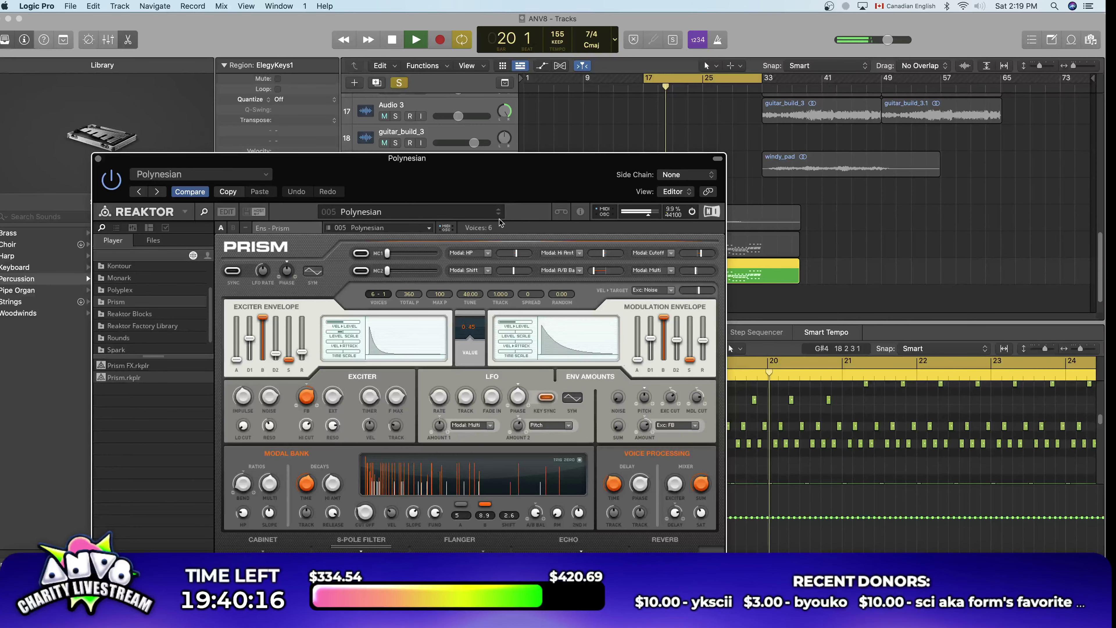
left_click(498, 215)
left_click(499, 215)
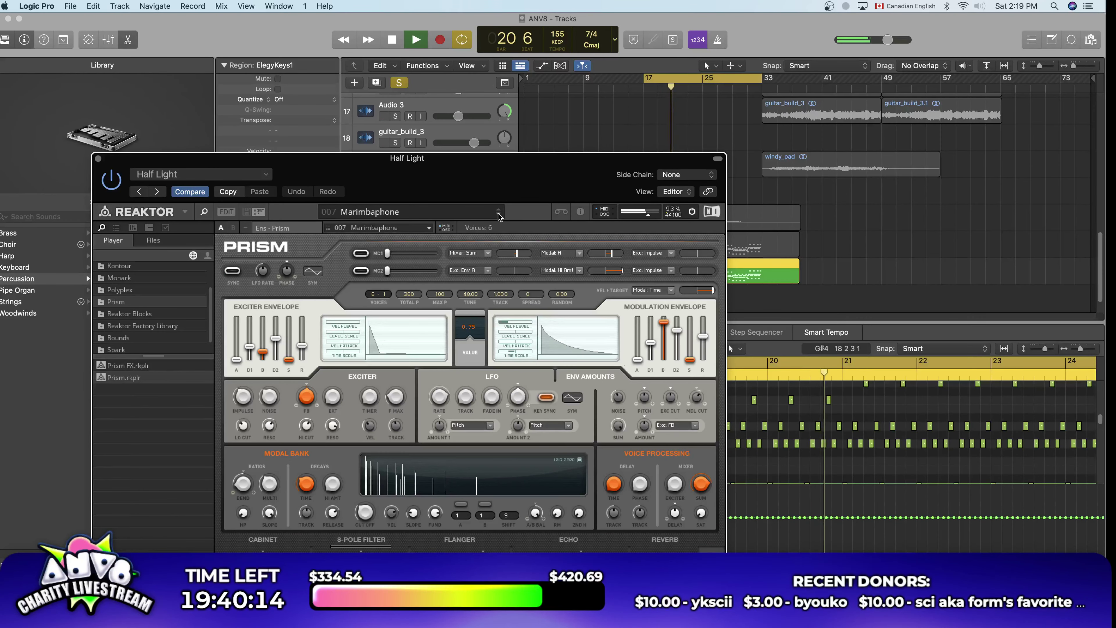
left_click(499, 215)
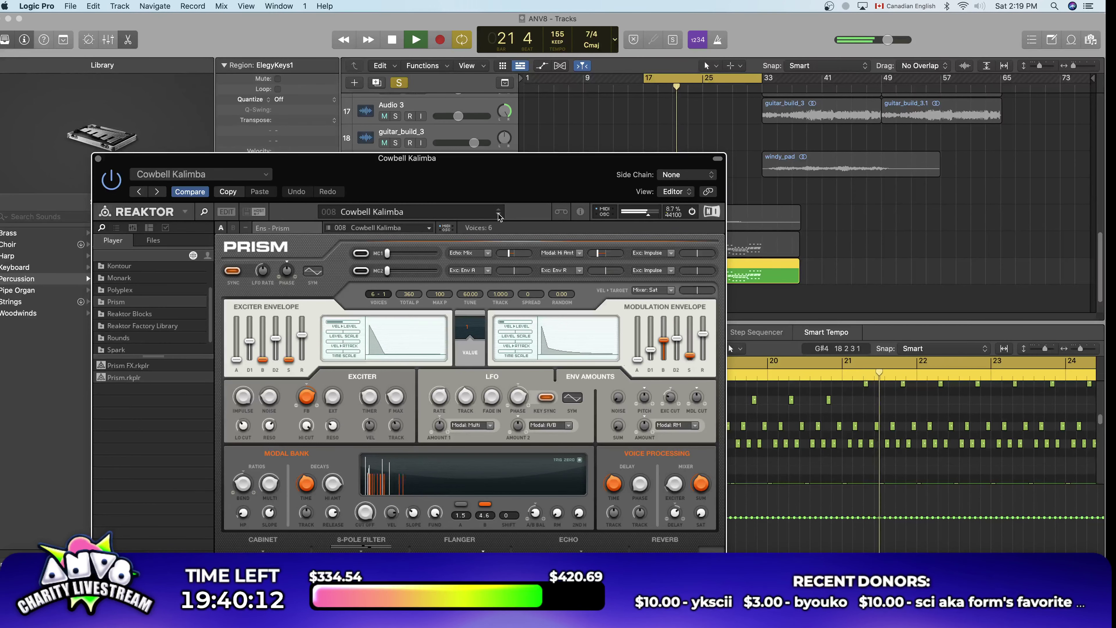
left_click(498, 215)
left_click(499, 215)
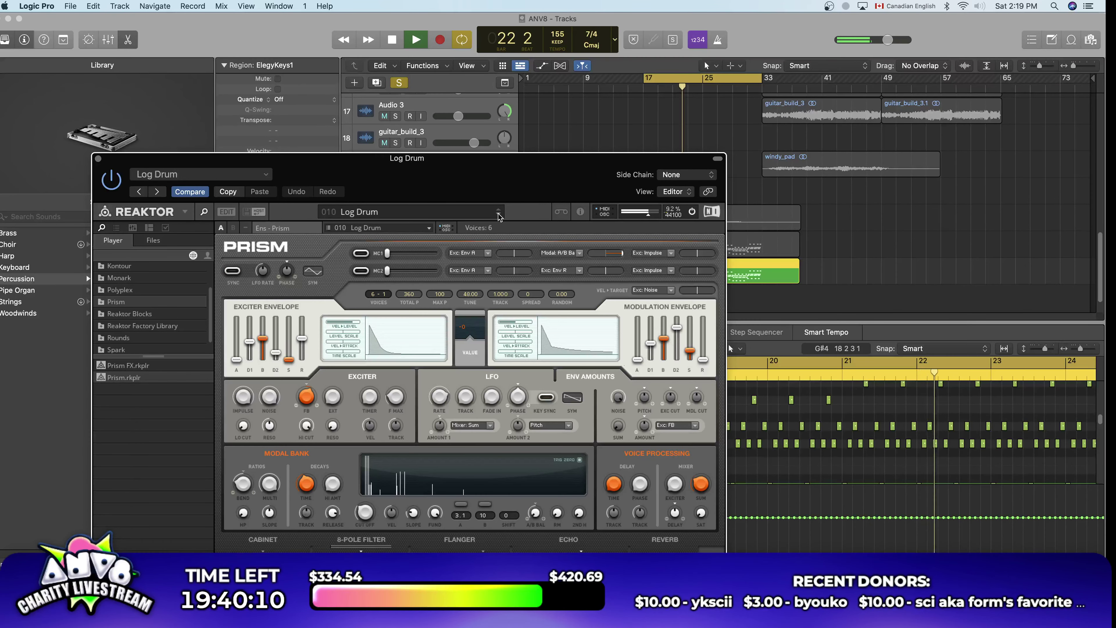
left_click(498, 215)
left_click(499, 215)
left_click(499, 215)
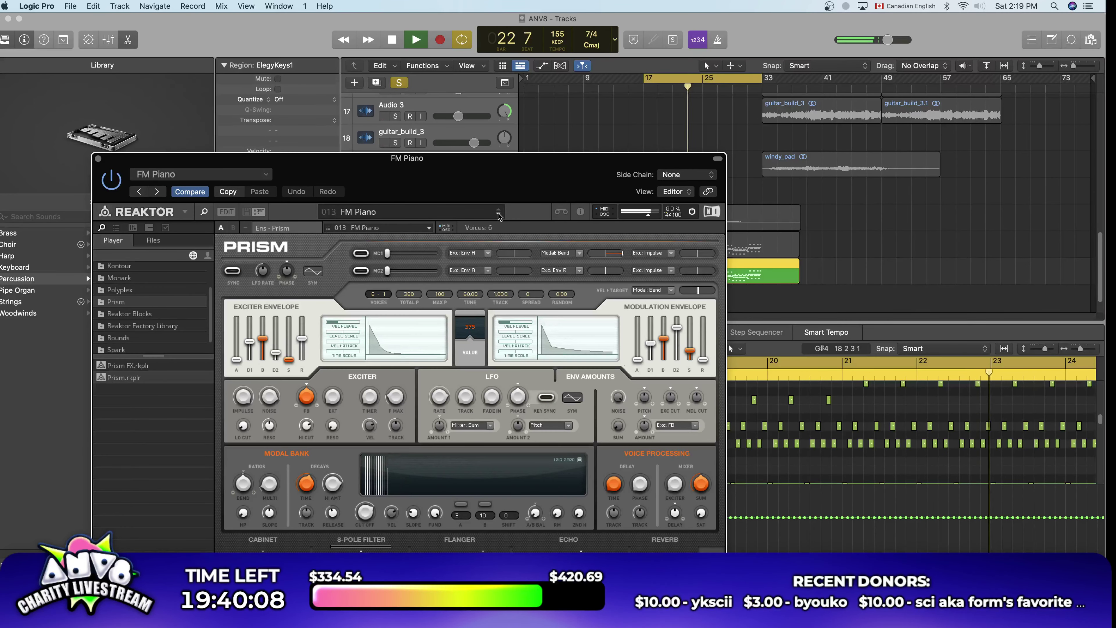
left_click(498, 215)
left_click(498, 215)
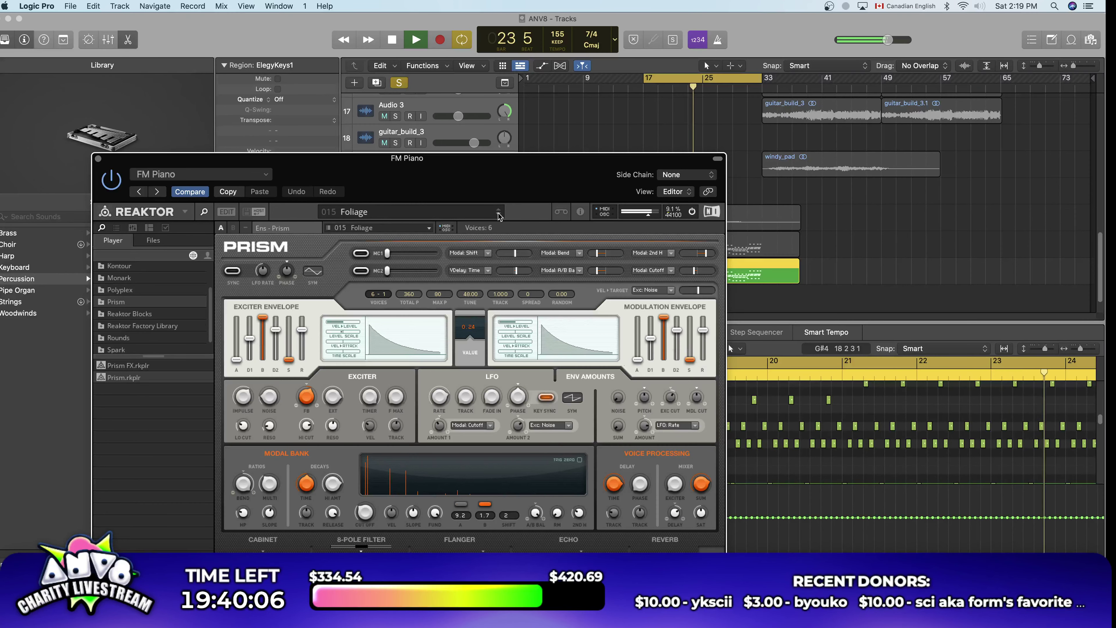
left_click(498, 215)
left_click(498, 215)
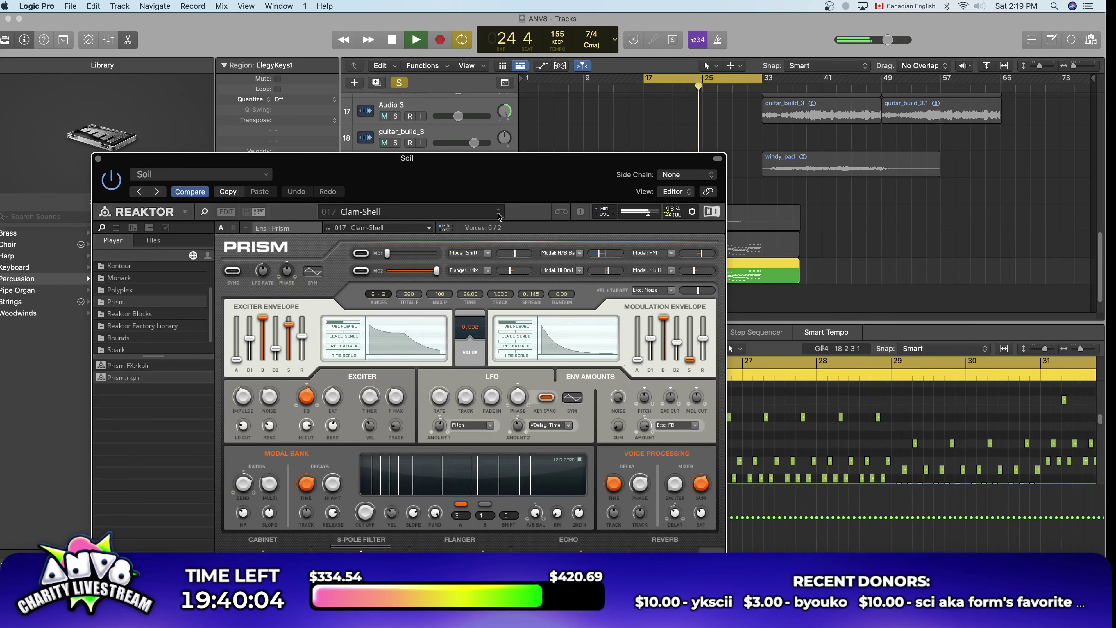
left_click(498, 215)
left_click(498, 215)
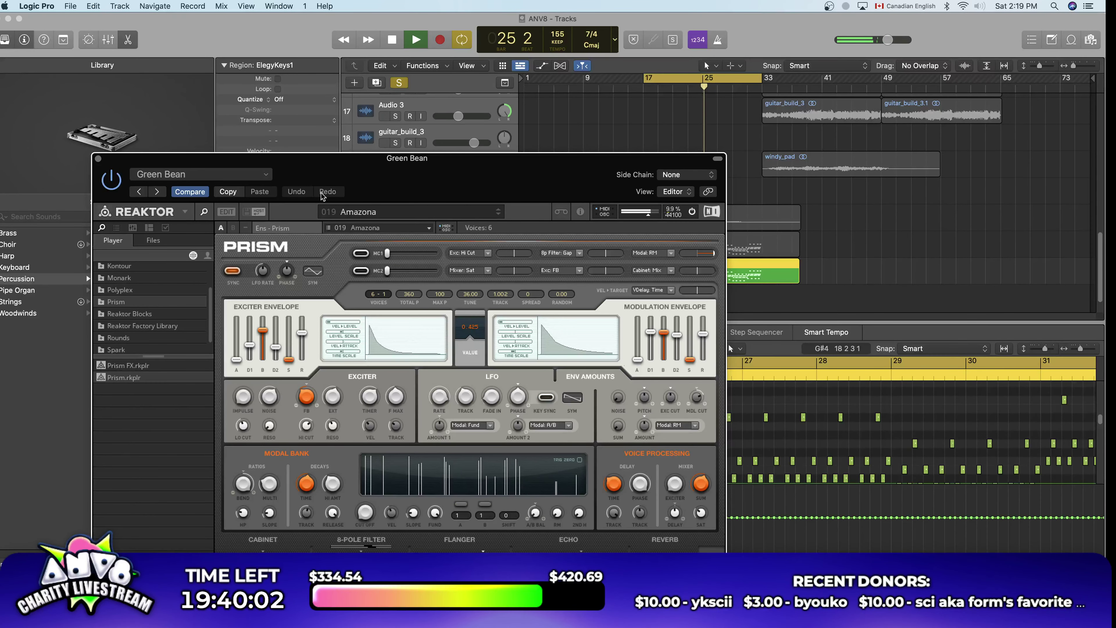
key("space")
left_click(98, 159)
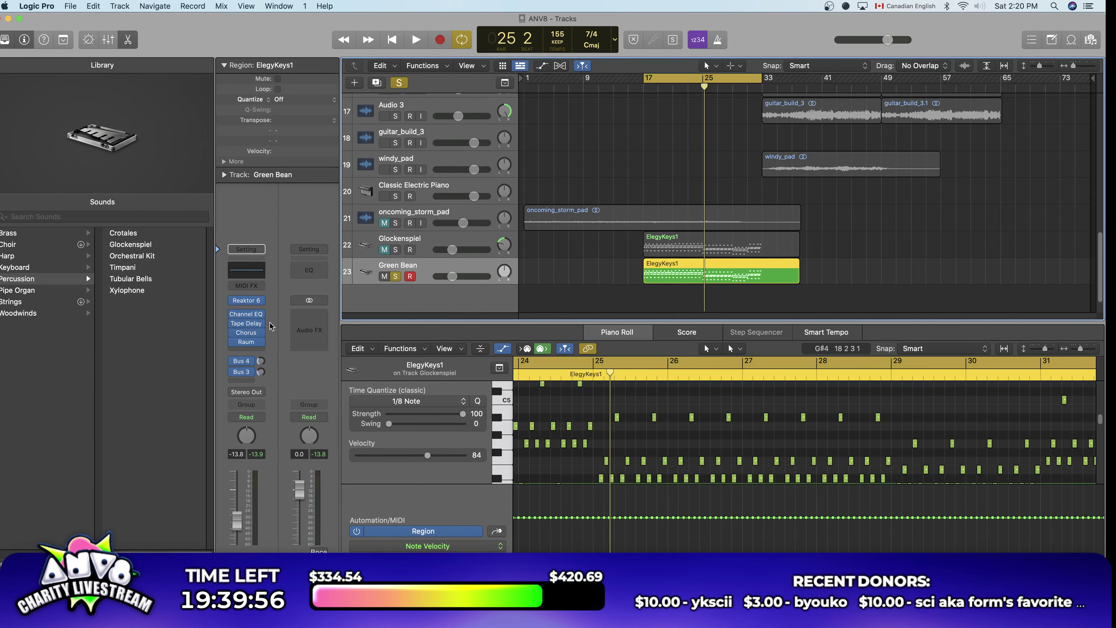
Step: Examine the pitches of the copied ElegyKeys1 notes around bars 24 to 31 and select the low D4 note at bar 25
scroll(617, 451, "down", 6)
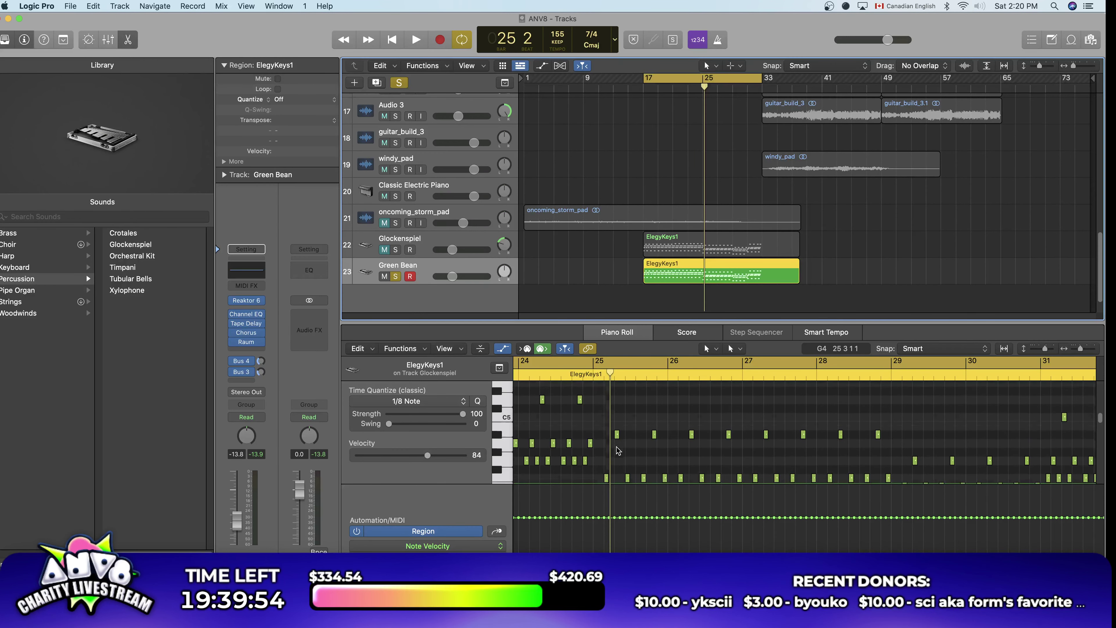
scroll(619, 447, "down", 2)
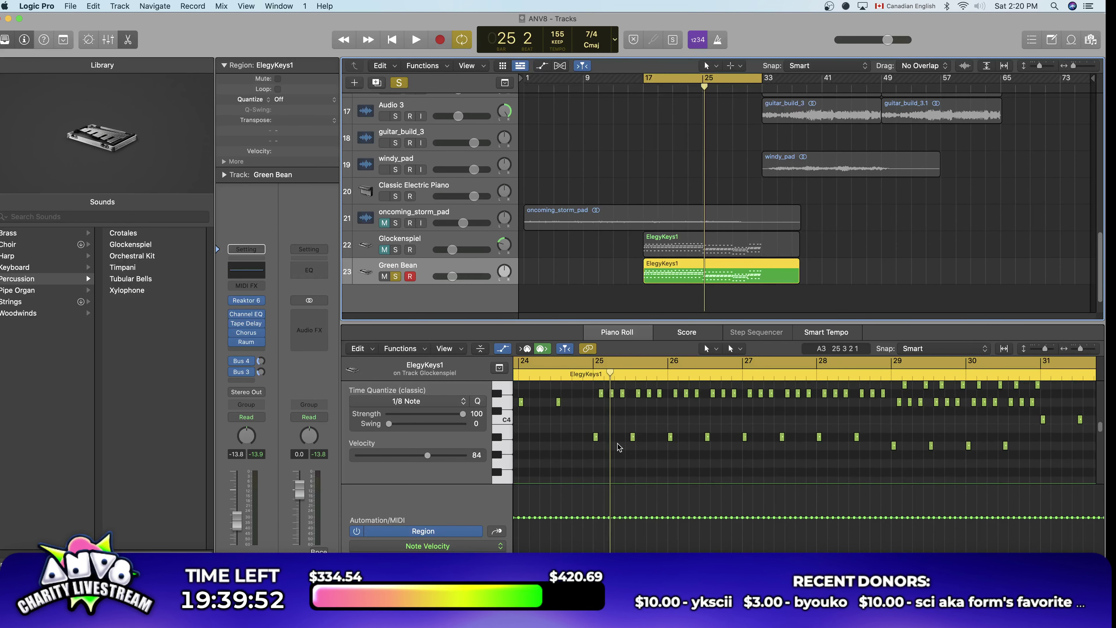
scroll(620, 447, "up", 5)
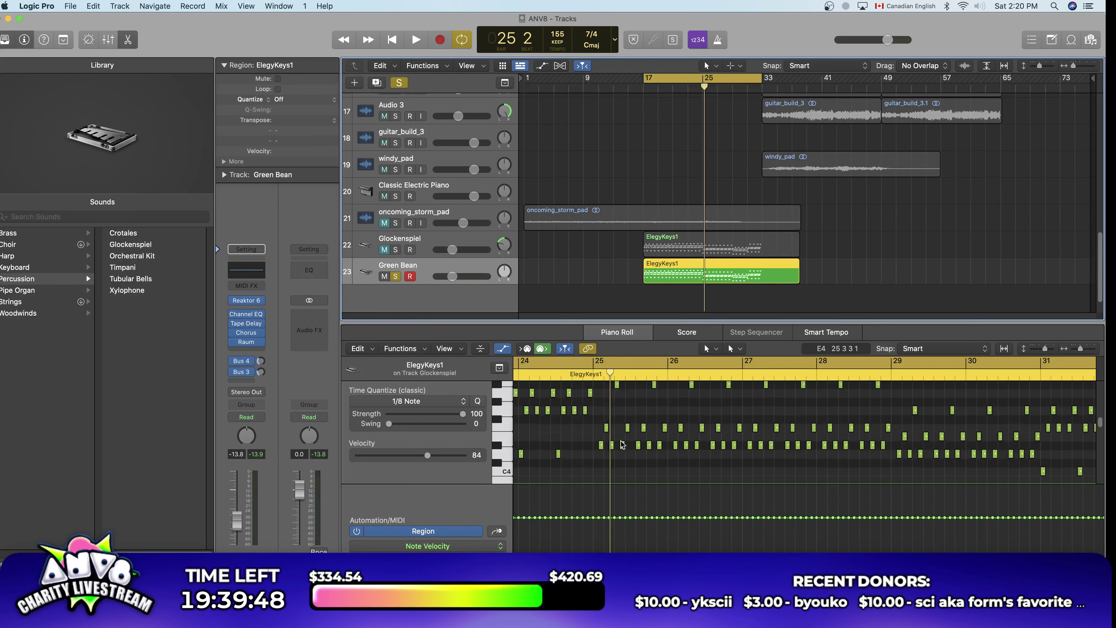
scroll(622, 441, "up", 3)
scroll(623, 441, "down", 3)
scroll(624, 441, "up", 2)
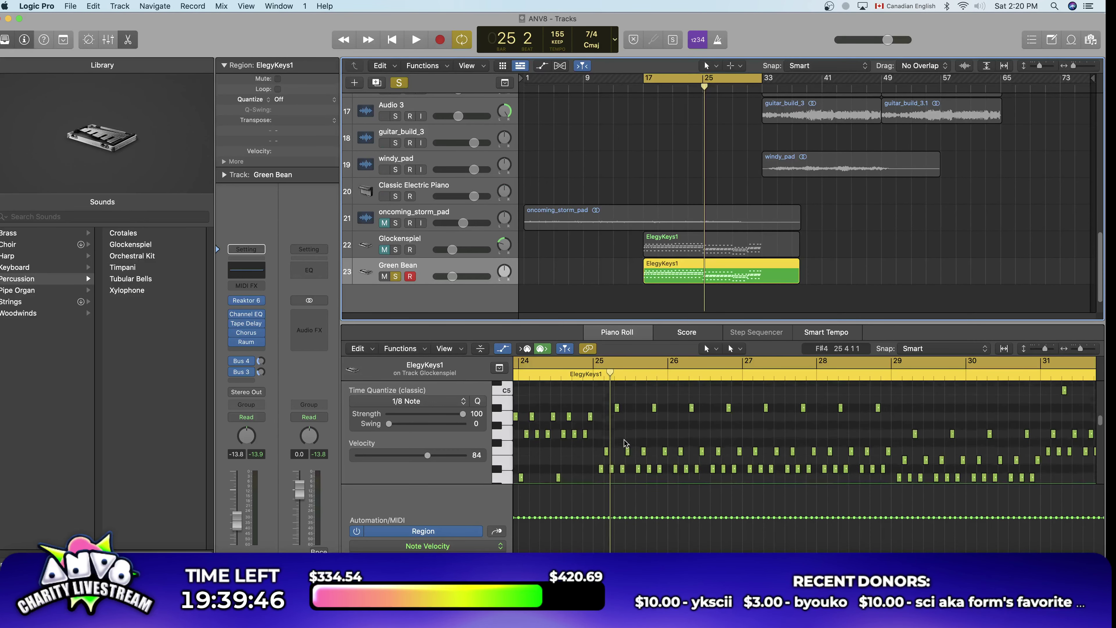
scroll(625, 443, "down", 3)
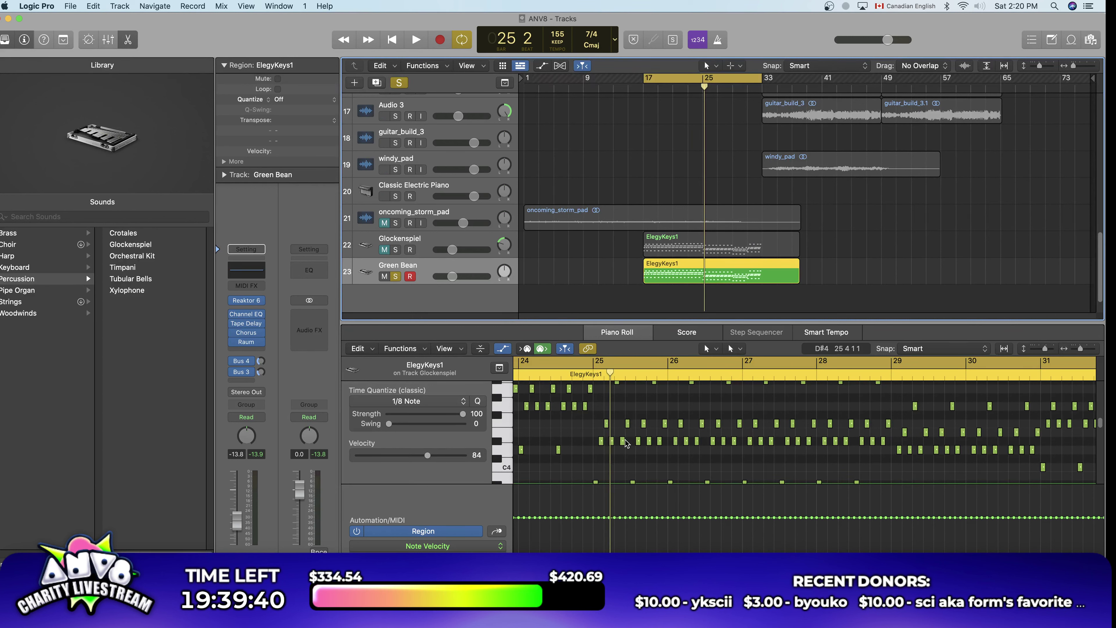
scroll(625, 443, "down", 3)
left_click(597, 467)
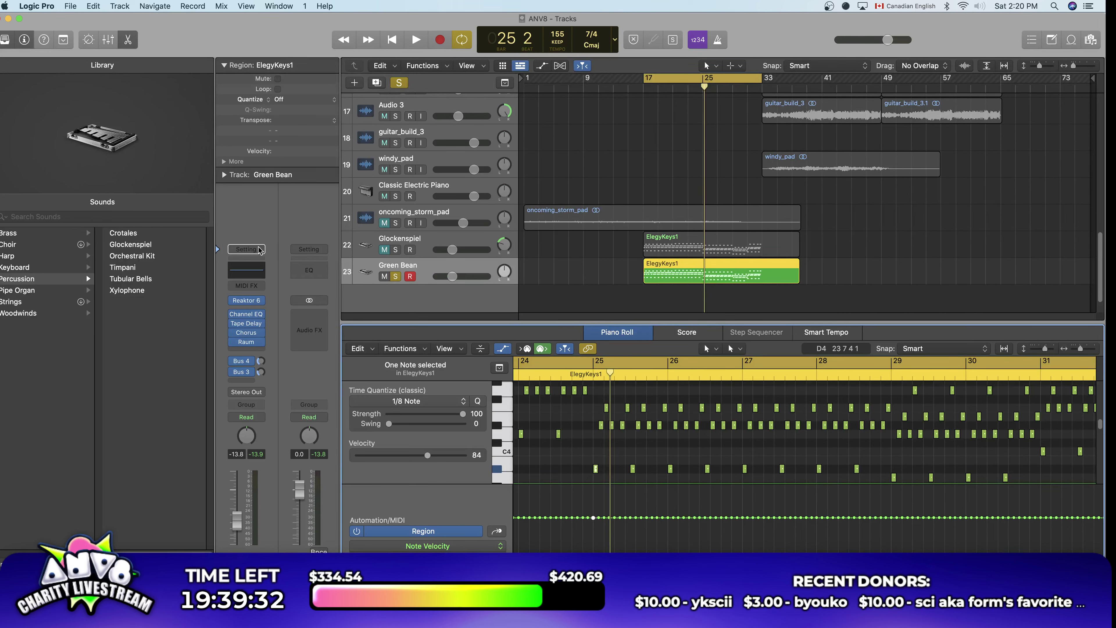
Step: Load the lushkeys1 channel strip setting on the Green Bean track, audition it and browse the other saved settings without changing it
left_click(246, 249)
scroll(321, 377, "down", 5)
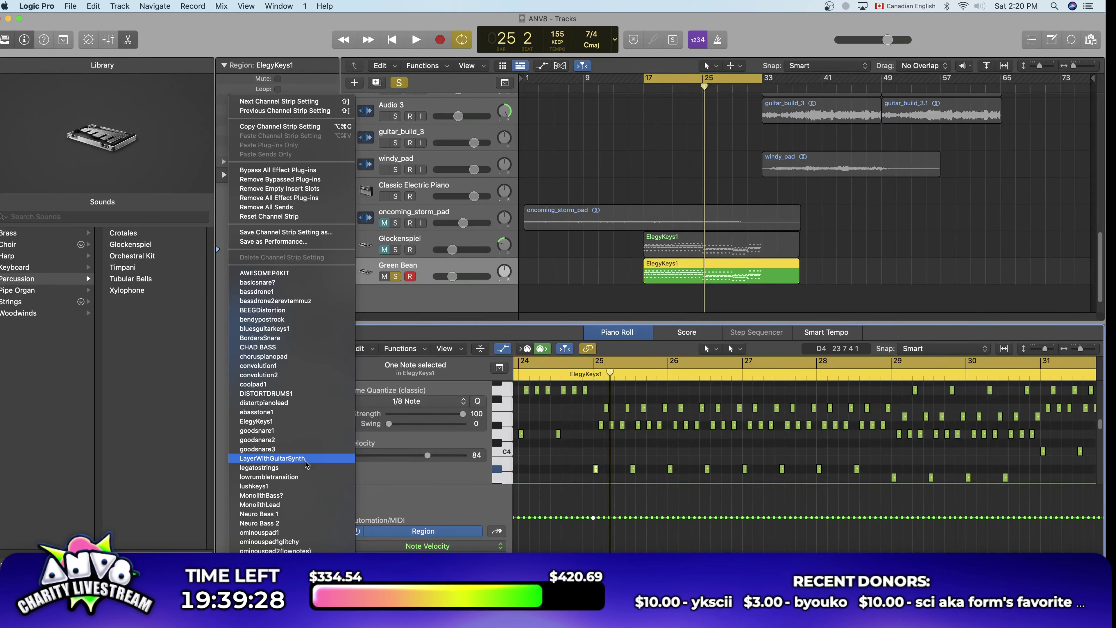
scroll(307, 466, "down", 4)
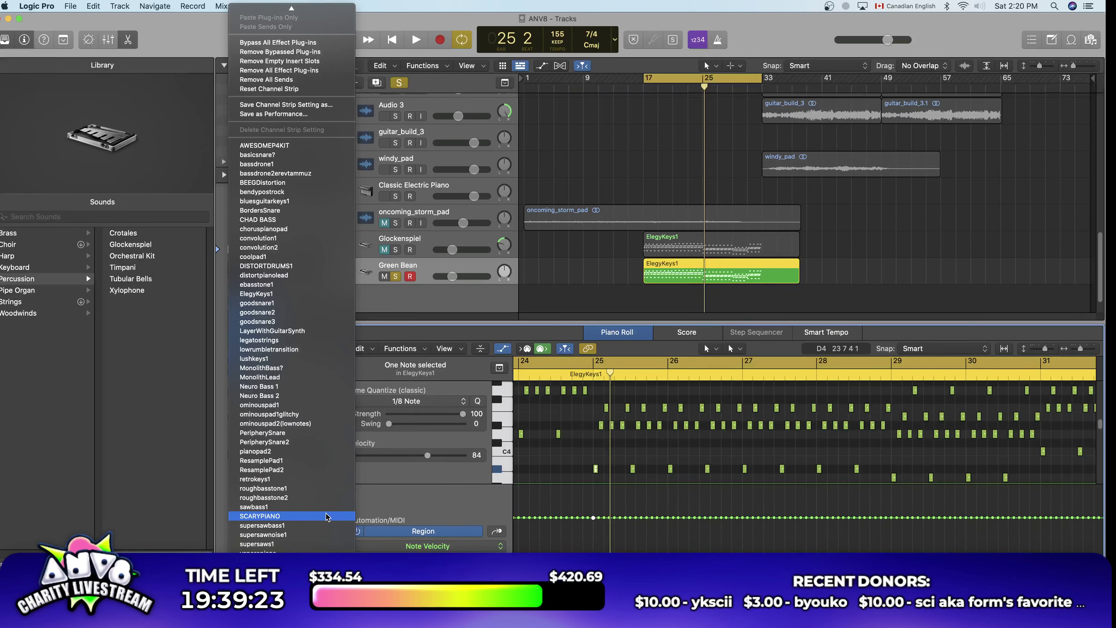
scroll(327, 517, "up", 2)
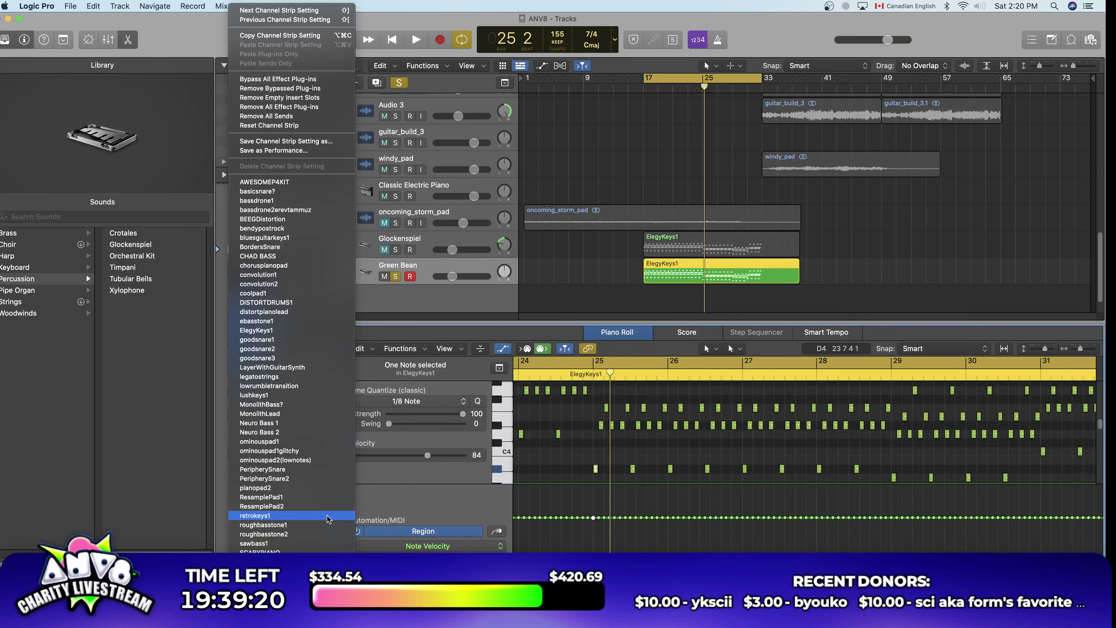
left_click(264, 404)
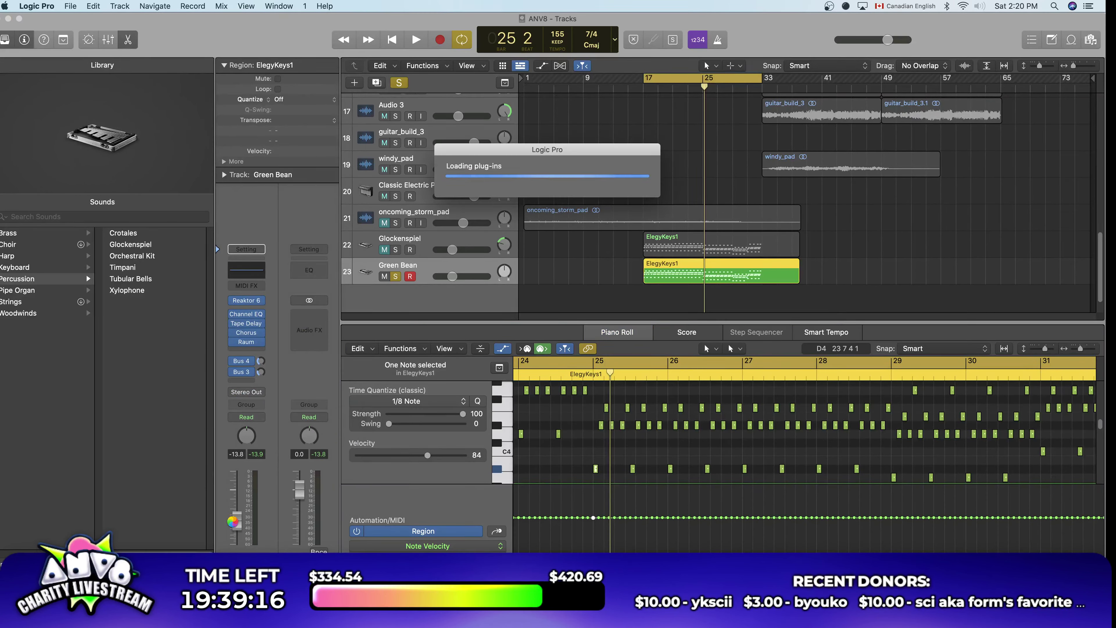
key("space")
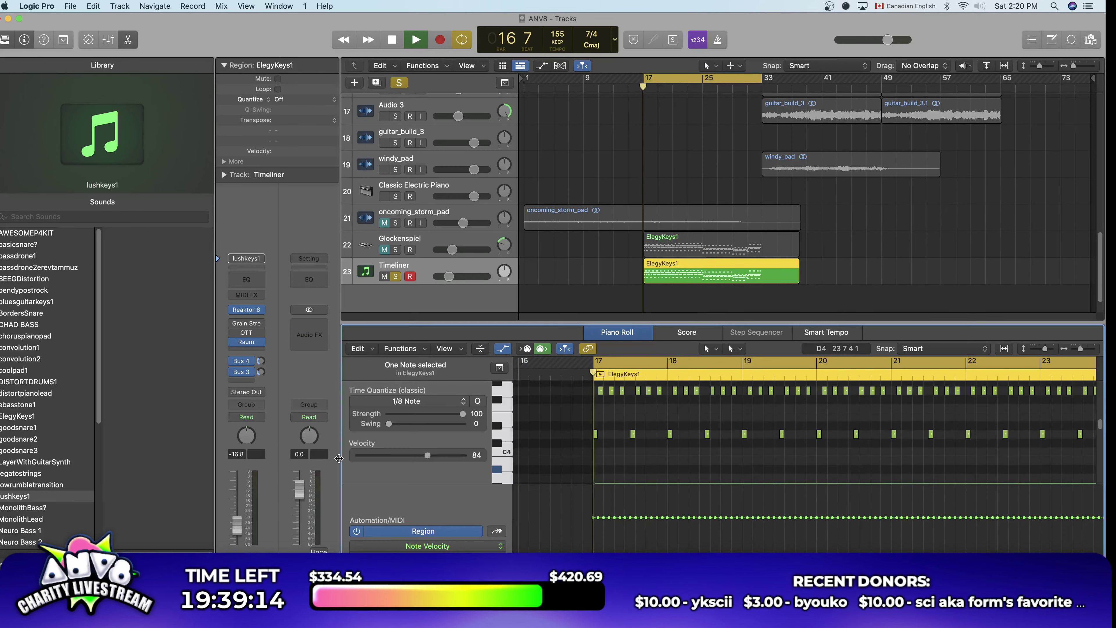
left_click(251, 259)
scroll(297, 410, "up", 2)
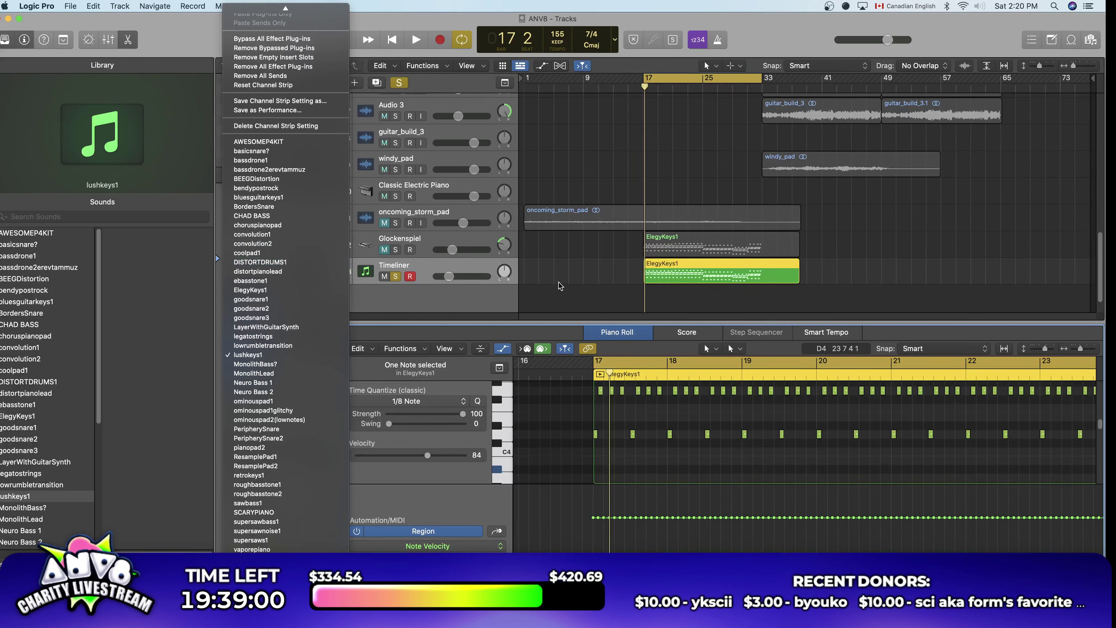
left_click(306, 367)
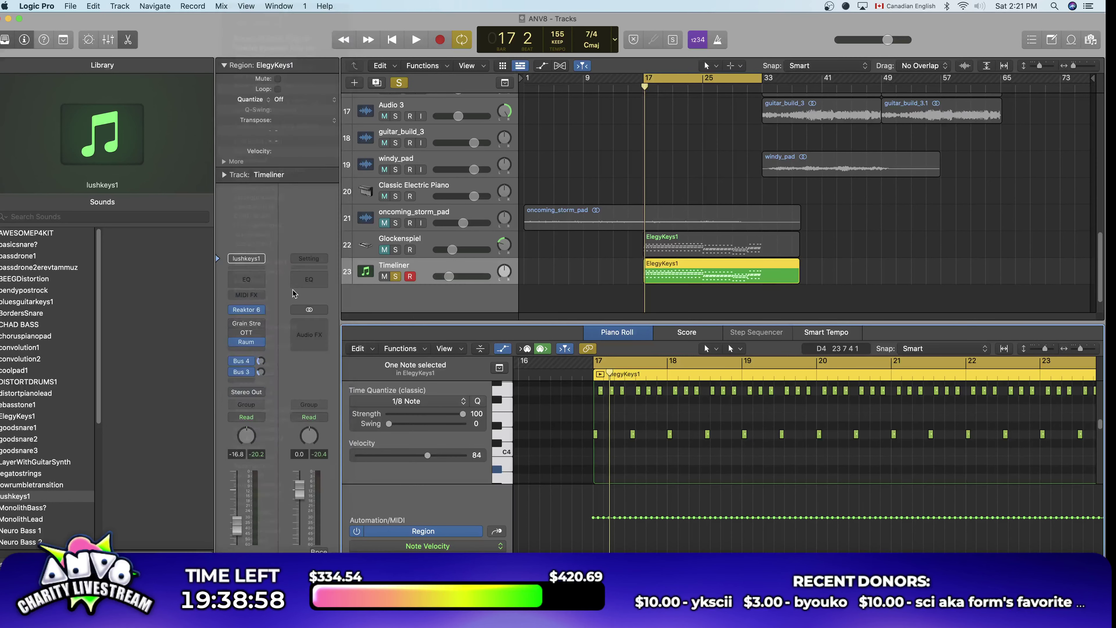
Step: Replace the track's Reaktor 6 instrument with the stereo version of Sculpture
left_click(263, 310)
mouse_move(352, 311)
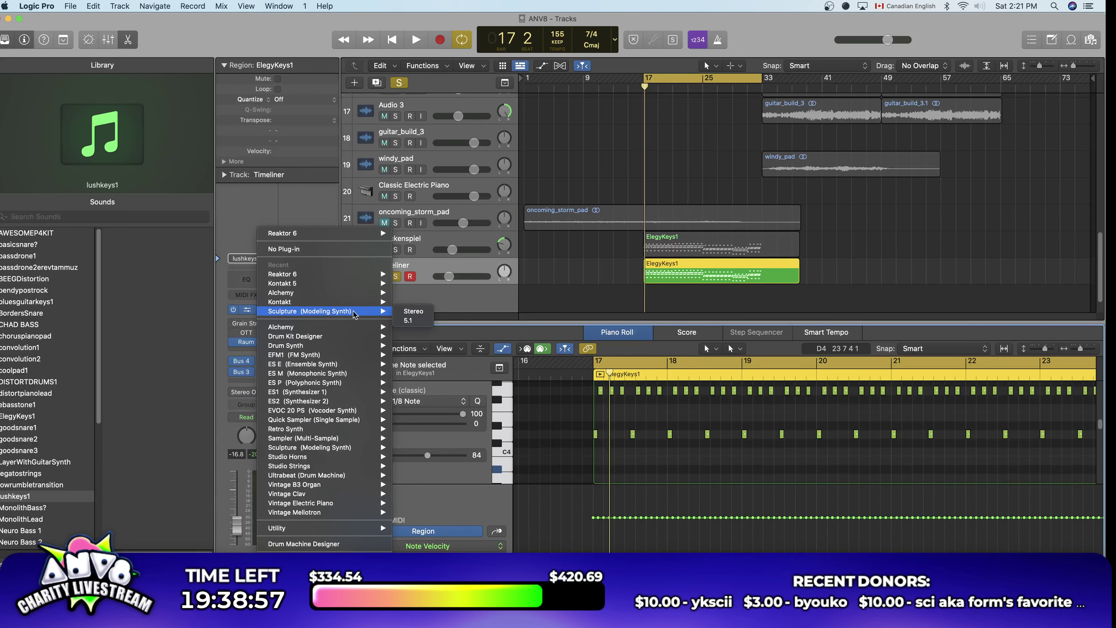
left_click(394, 311)
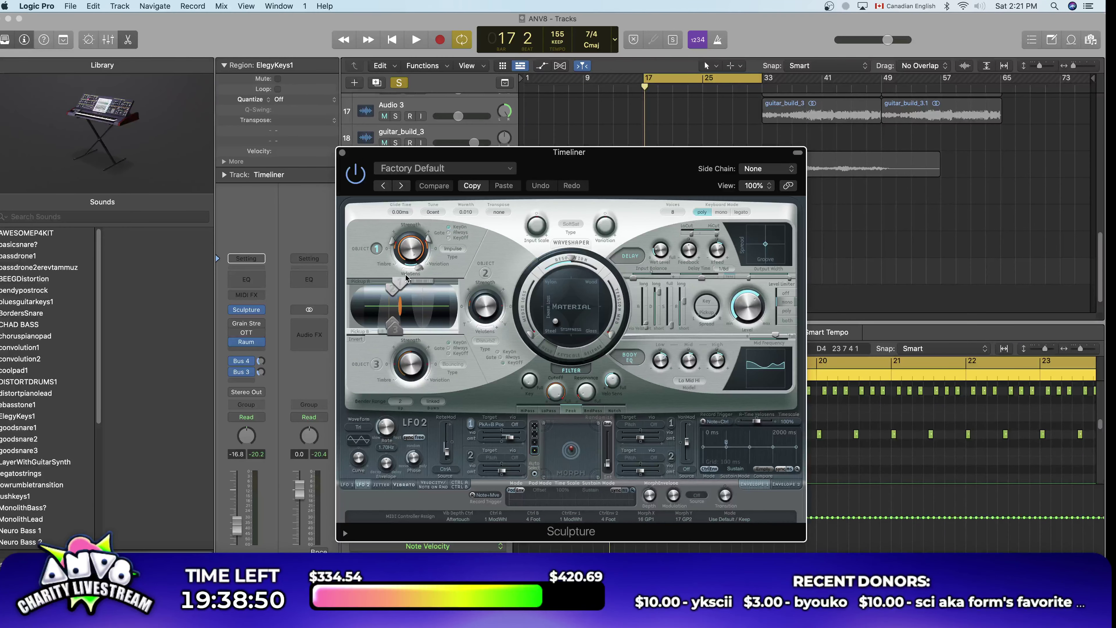
Step: Load Sculpture's Curly Wurly preset from Modeled Keyboards, audition it briefly and close the plug-in window
left_click(444, 168)
mouse_move(481, 411)
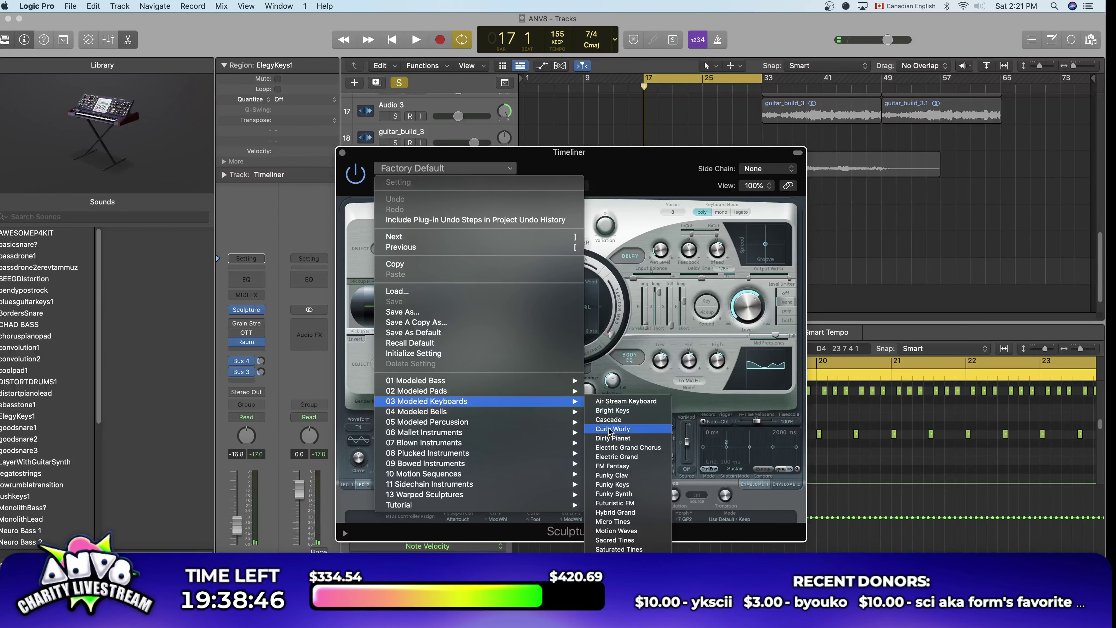
left_click(610, 429)
key("space")
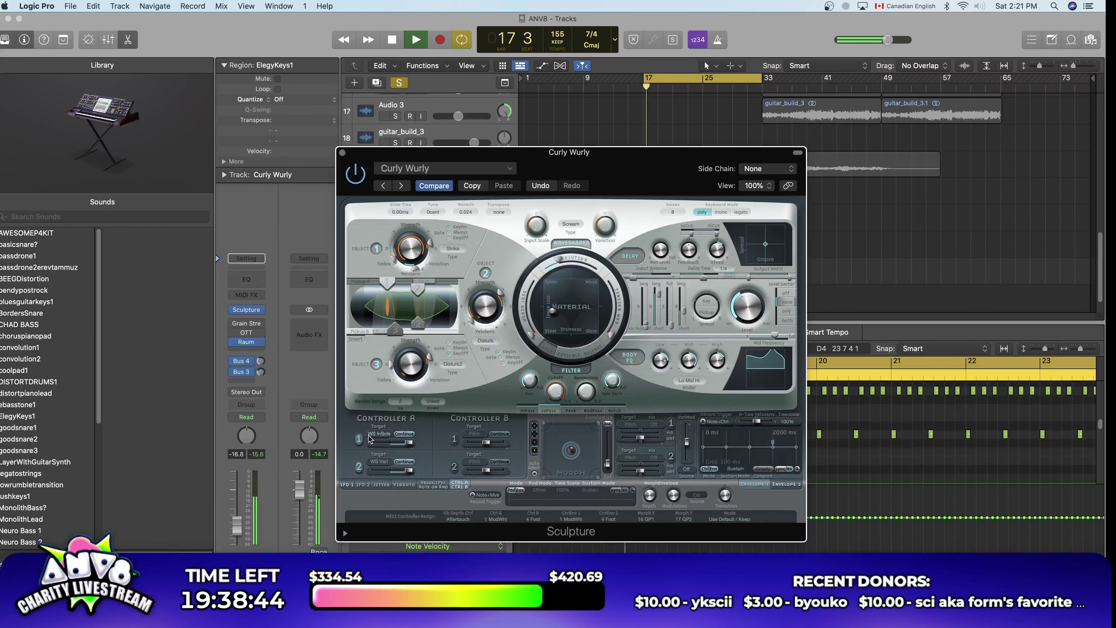
key("space")
left_click(342, 153)
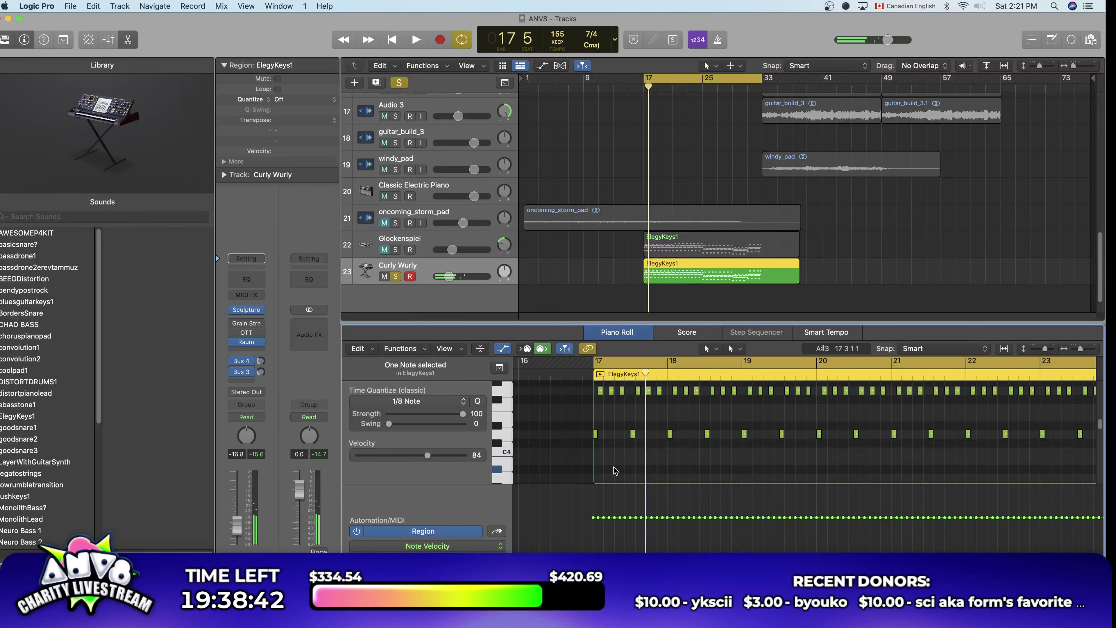
Step: Select all notes in the Curly Wurly track's ElegyKeys1 region and transpose them down one octave
left_click_drag(597, 465, 1093, 379)
key("space")
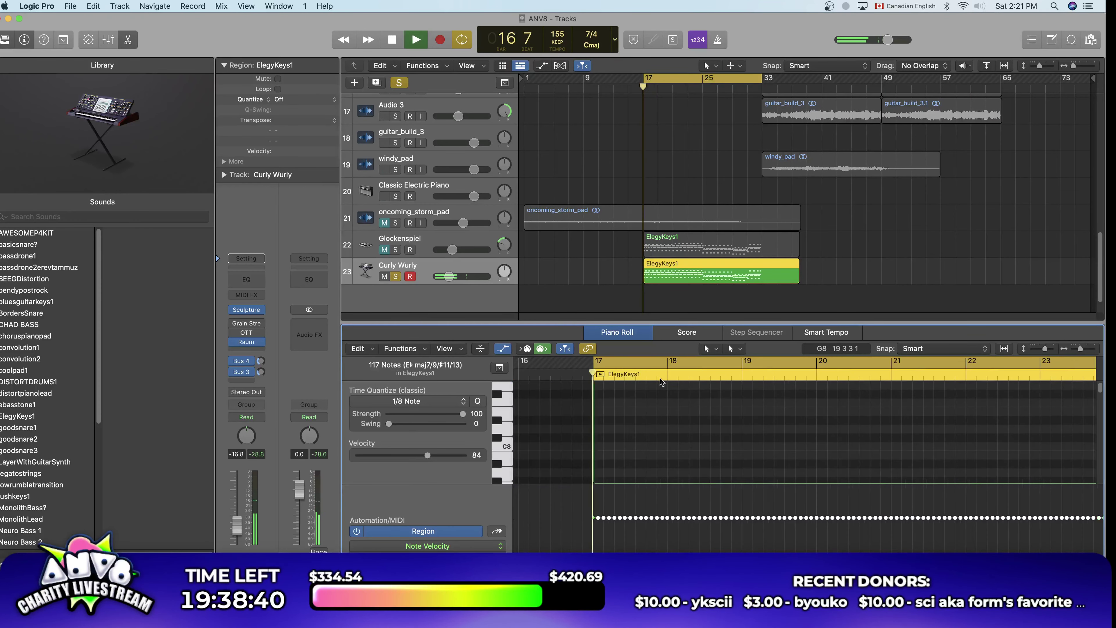
key("space")
scroll(648, 437, "down", 8)
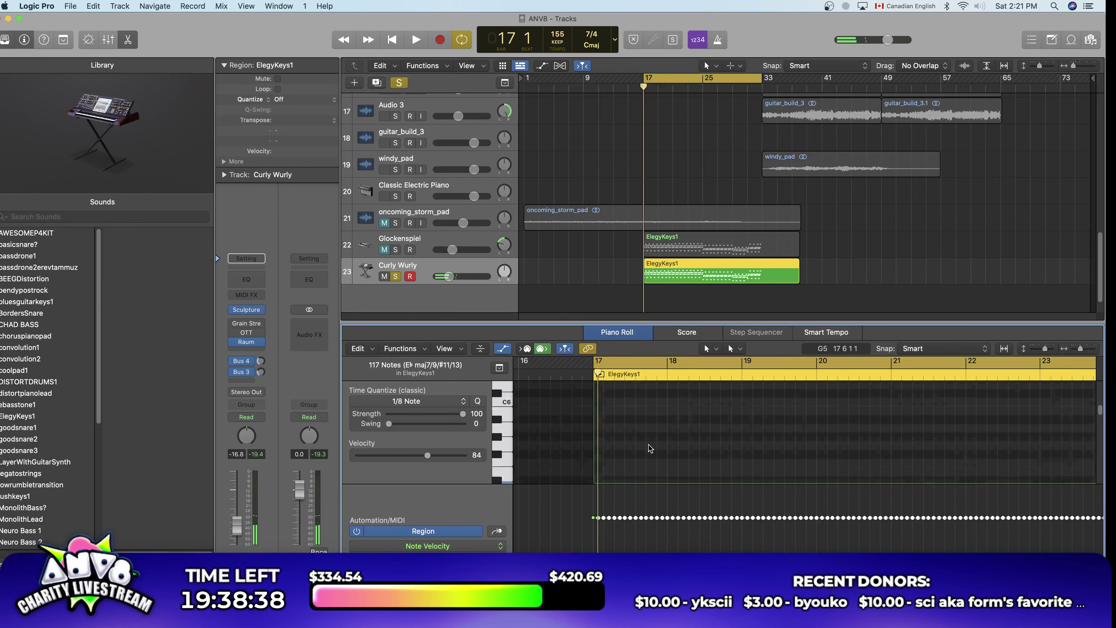
scroll(648, 448, "down", 5)
left_click(595, 473, "shift")
scroll(594, 462, "down", 3)
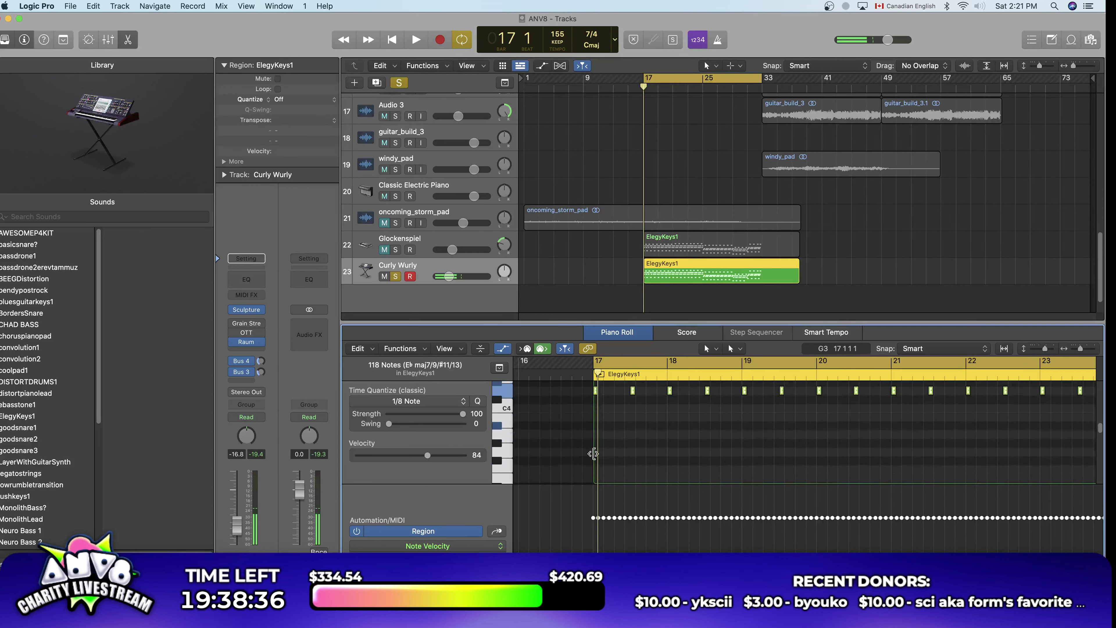
mouse_move(596, 394)
left_mouse_down()
mouse_move(596, 490)
mouse_move(598, 396)
left_mouse_up()
left_click_drag(602, 452, 598, 444)
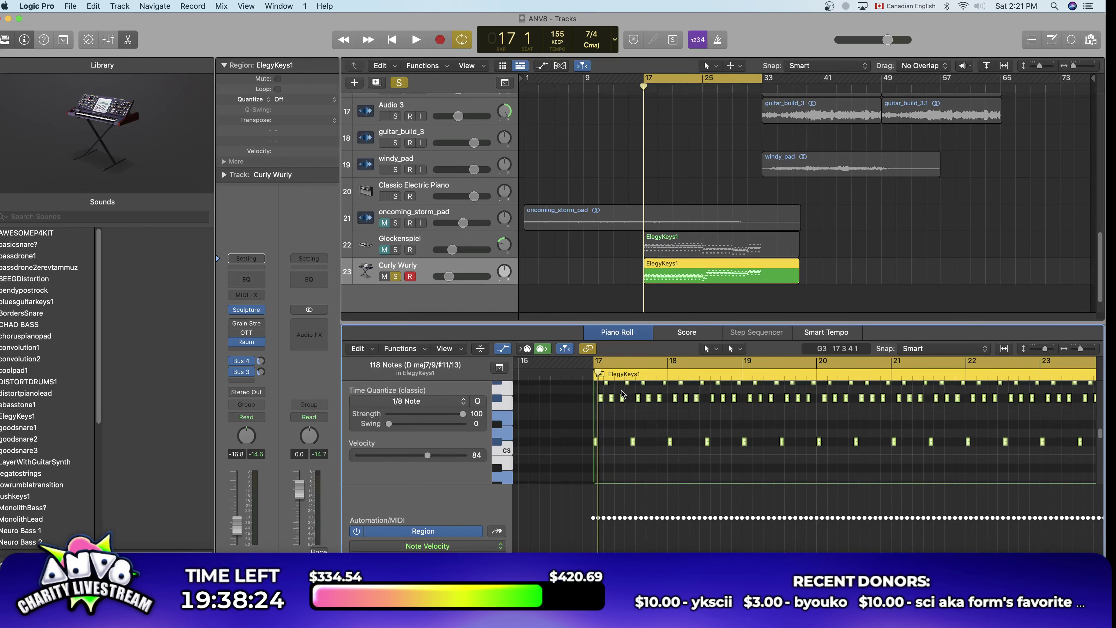
key("space")
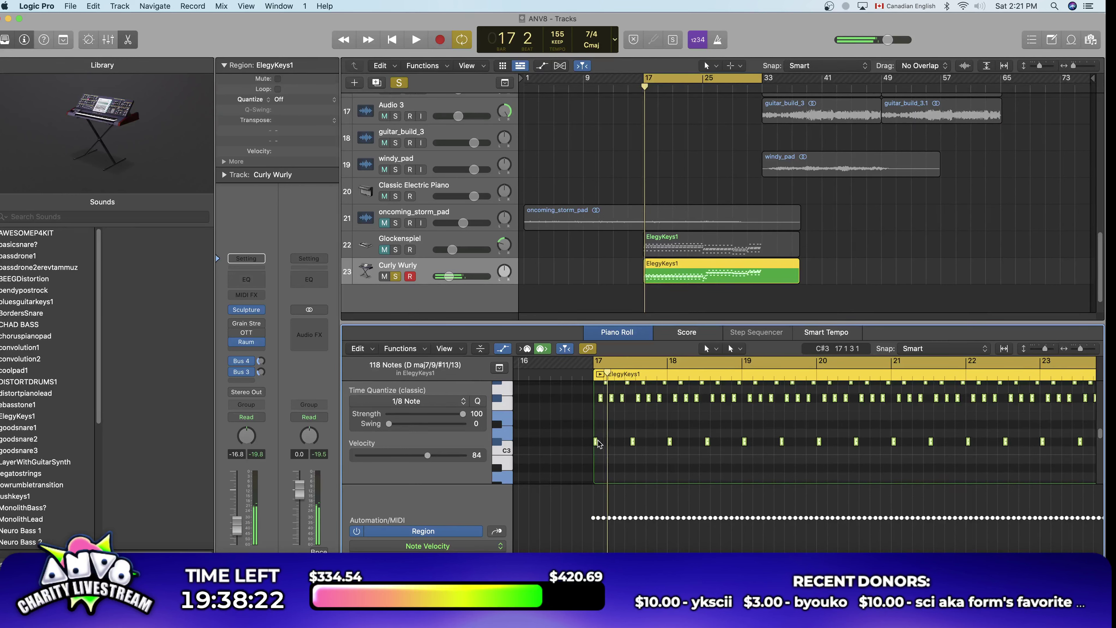
left_click_drag(596, 443, 594, 436)
Step: Turn off solo on the Curly Wurly track, stop playback and open its Sculpture window
left_click(395, 276)
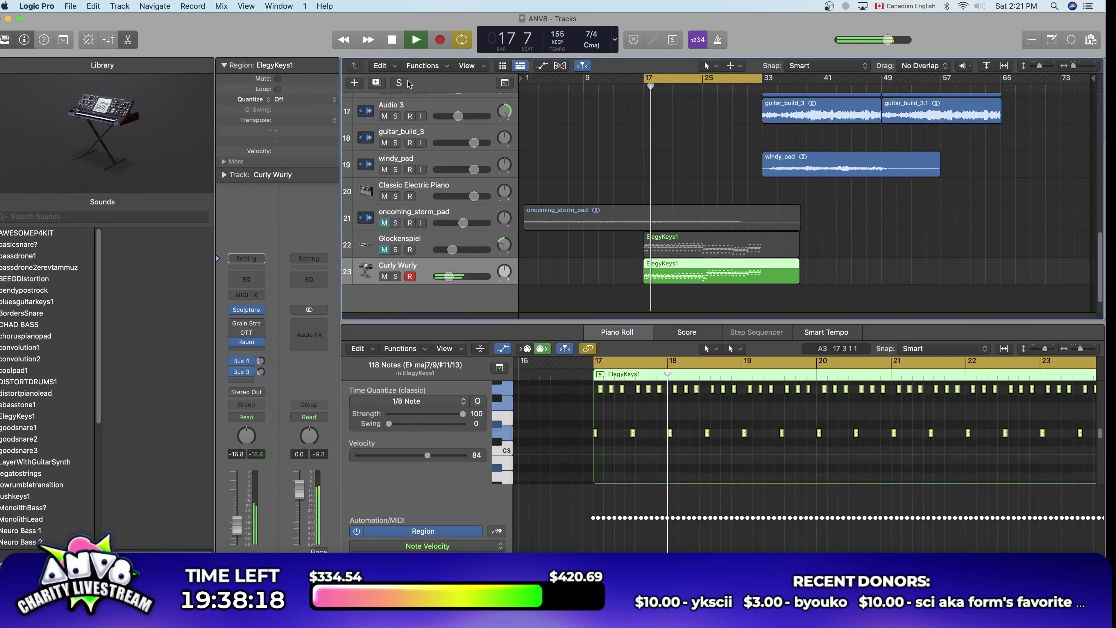
key("space")
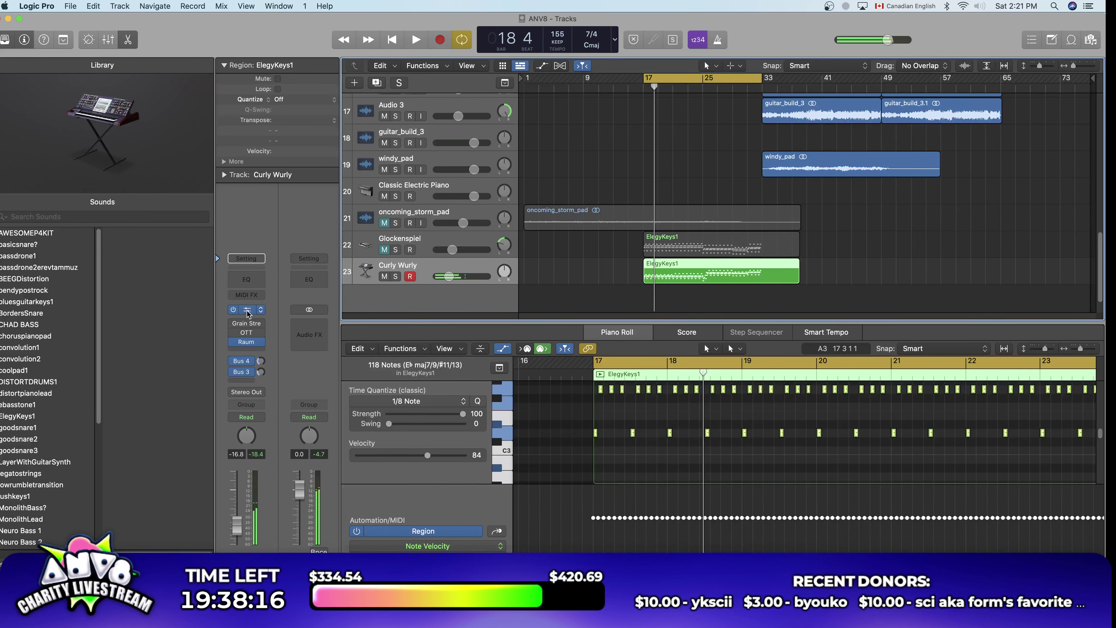
left_click(248, 310)
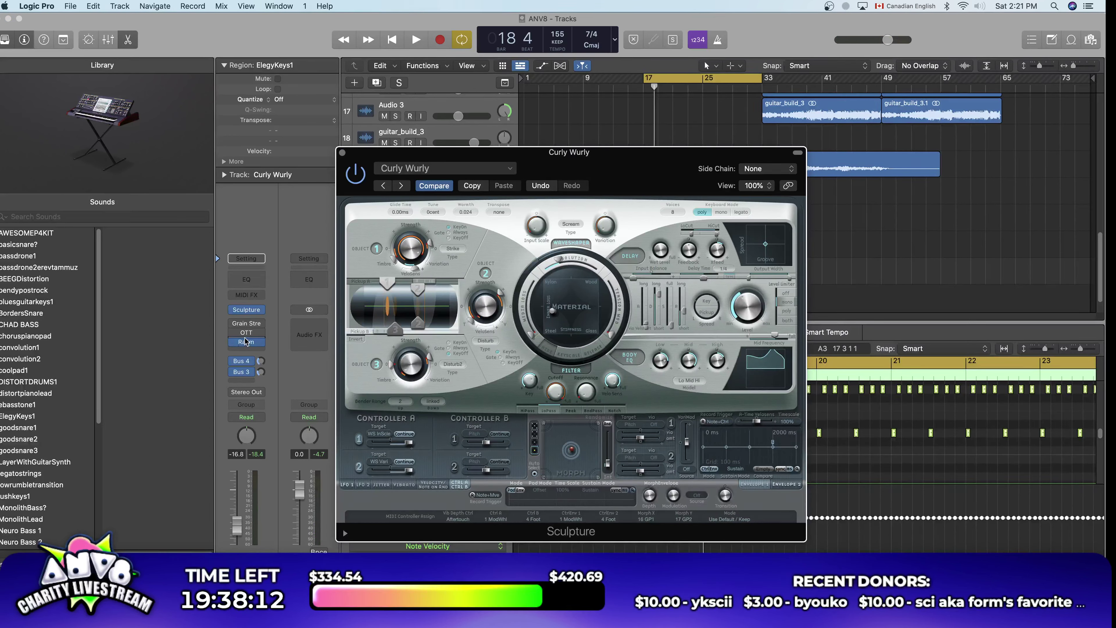
Step: Insert Guitar Rig ahead of Raum on the Curly Wurly track and load the Cool Plex guitar amp preset Clean Compressed
left_click(248, 347)
mouse_move(334, 388)
left_click(370, 392)
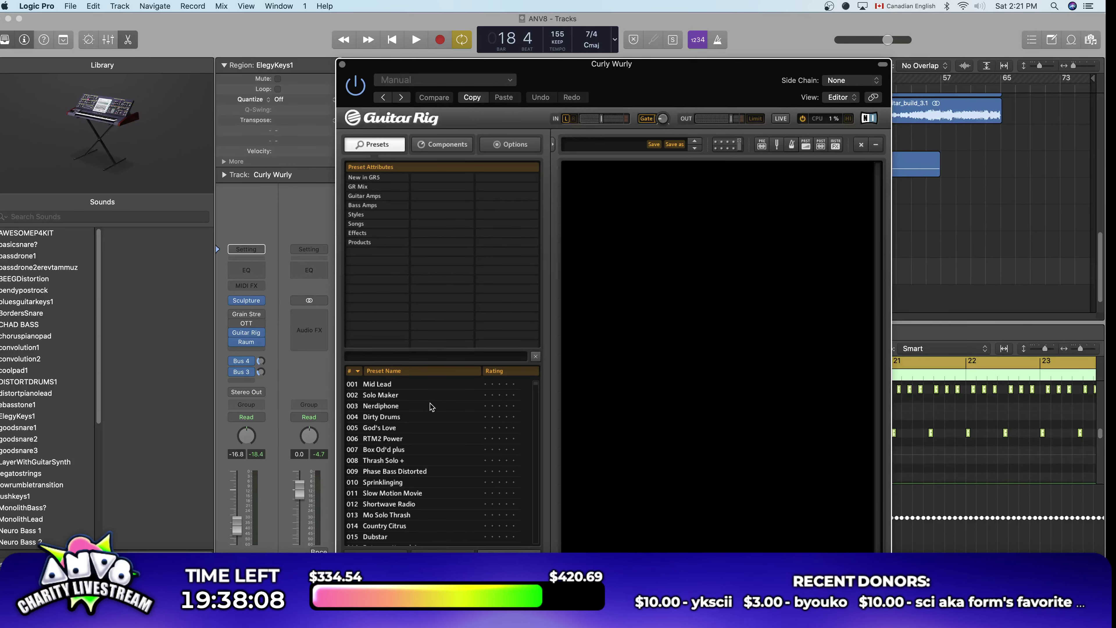
left_click(377, 196)
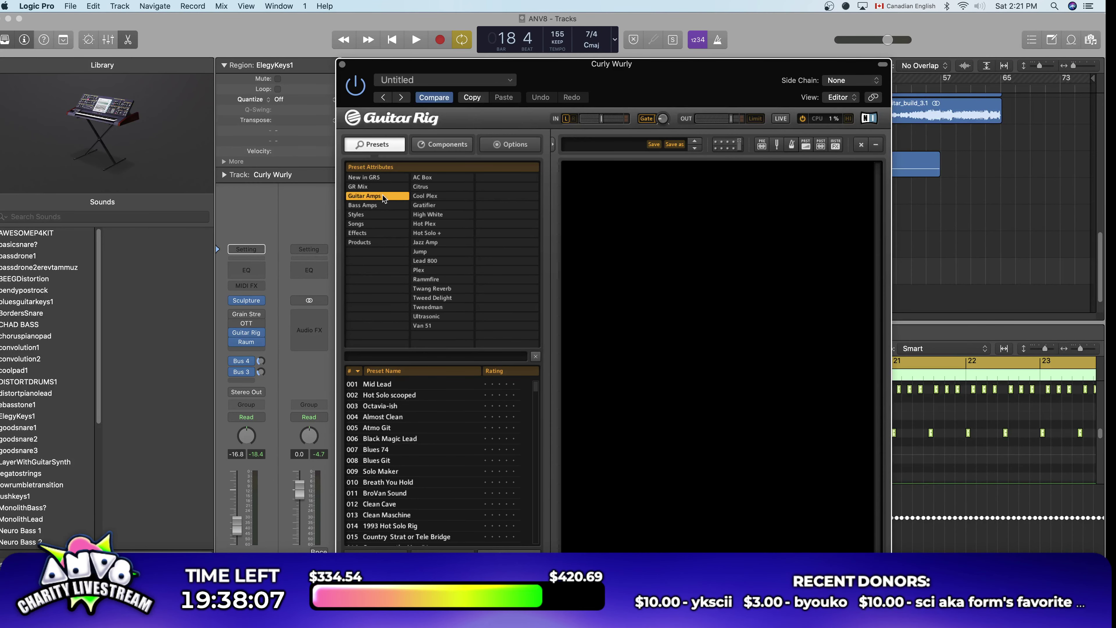
left_click(422, 196)
left_click(394, 417)
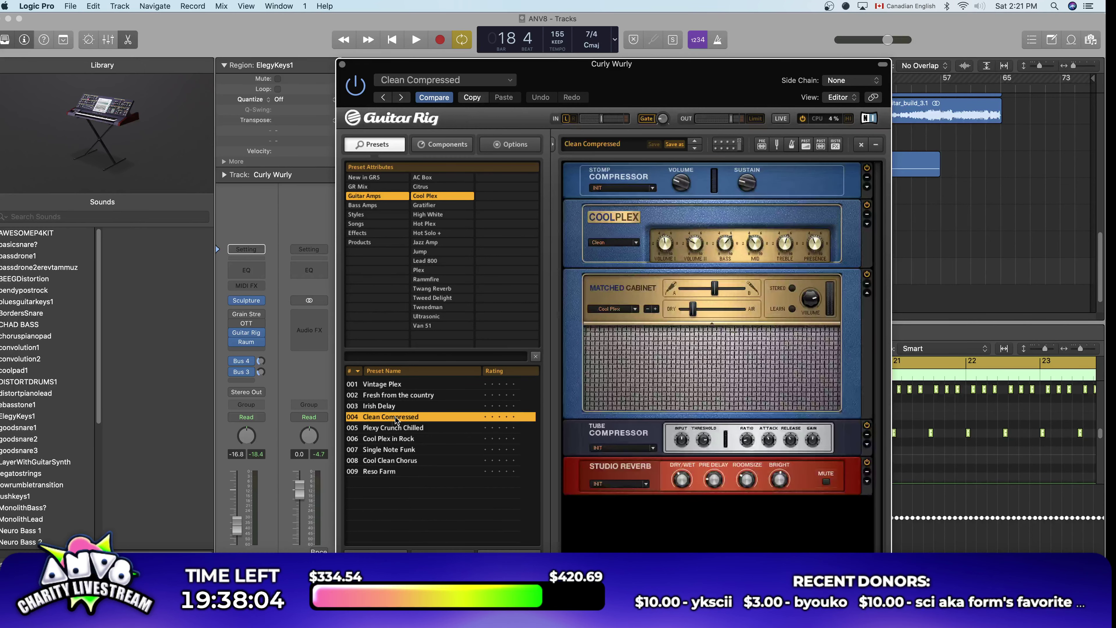
Step: Lower the track's volume to -23.0 dB and switch Guitar Rig to the AC Box preset Compressed AC during playback, closing its window at the end
left_click_drag(232, 527, 240, 533)
key("space")
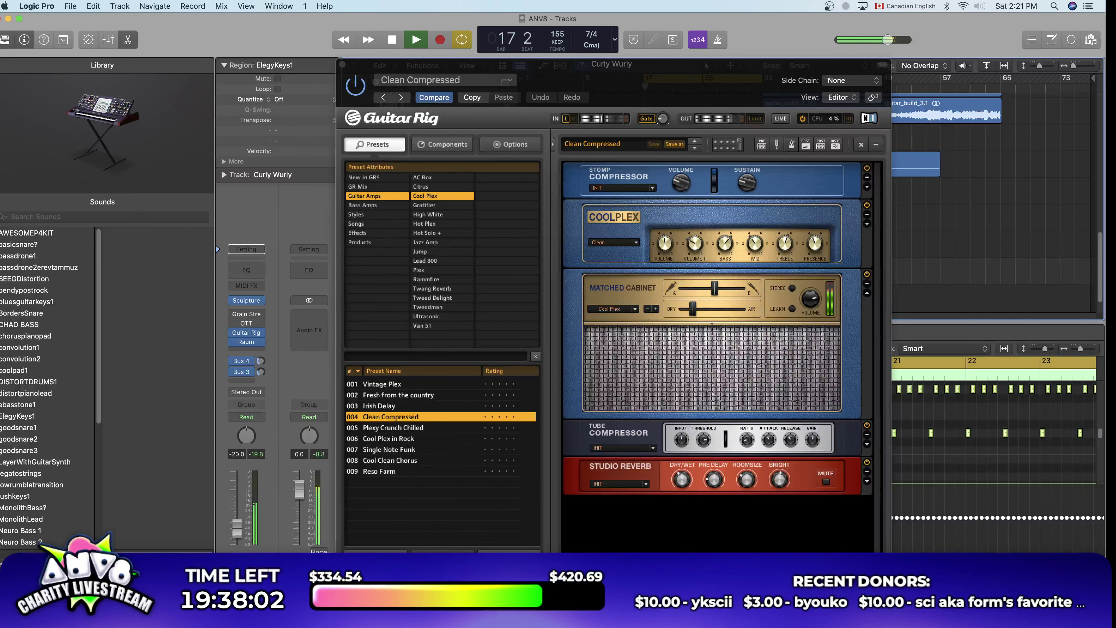
left_click(457, 178)
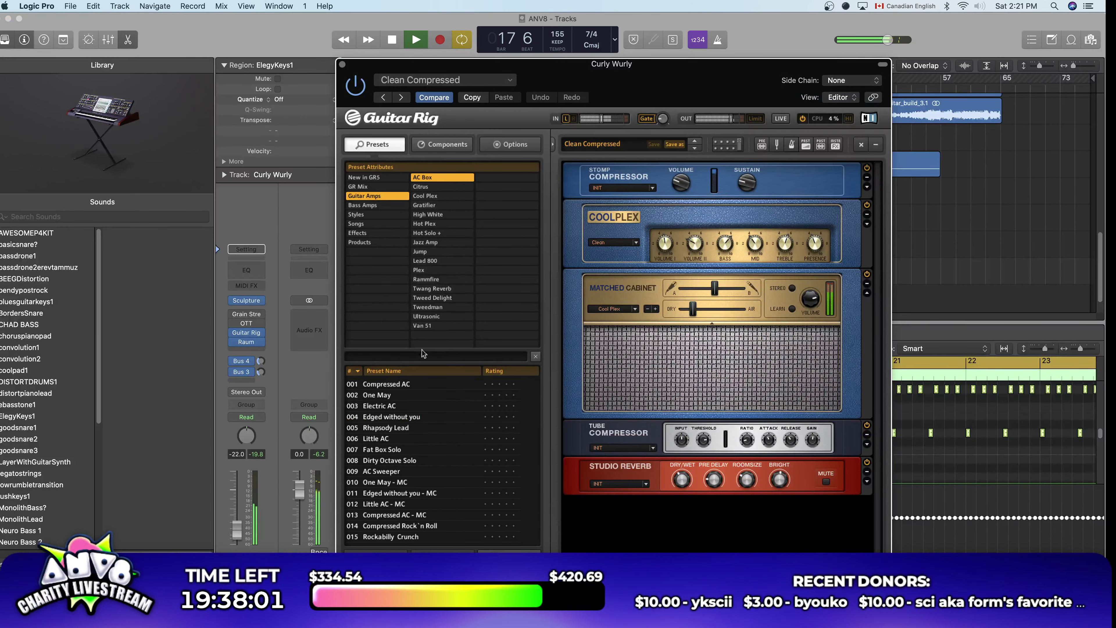
left_click(379, 386)
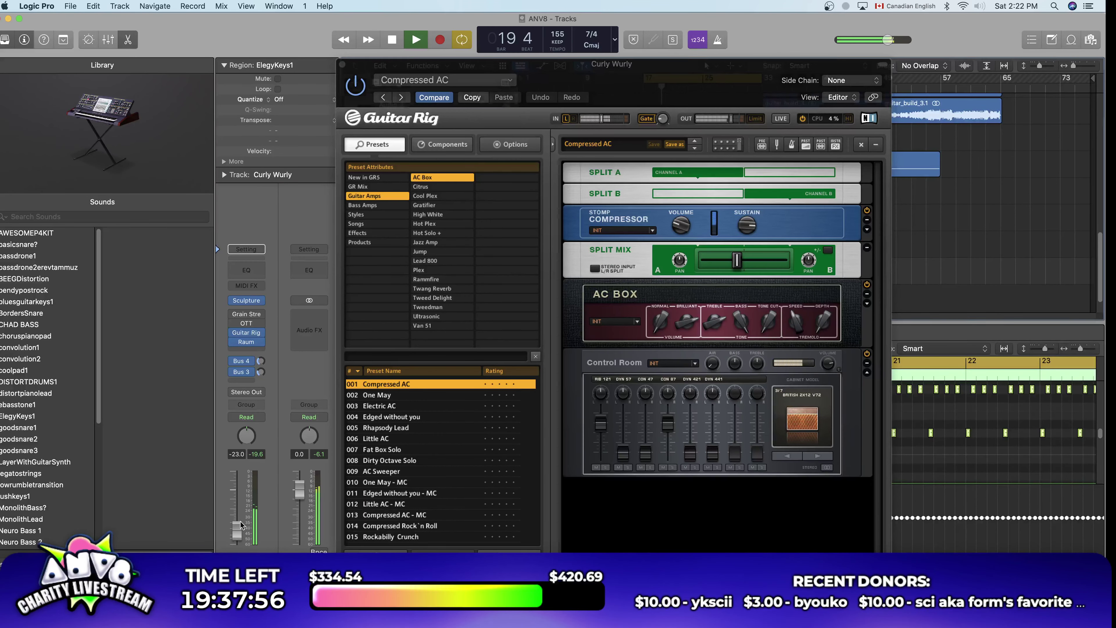
left_click(341, 64)
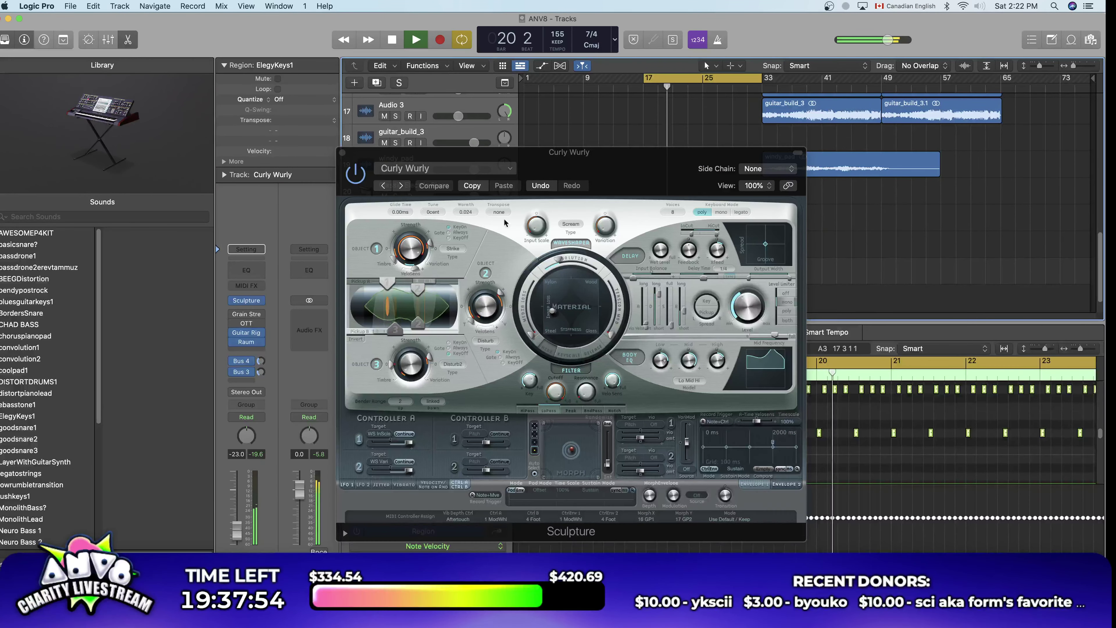
Step: Step through Sculpture's keyboard presets from Dirty Planet to Sacred Tines during looped playback, nudging the Material point while on Micro Tines
left_click(399, 185)
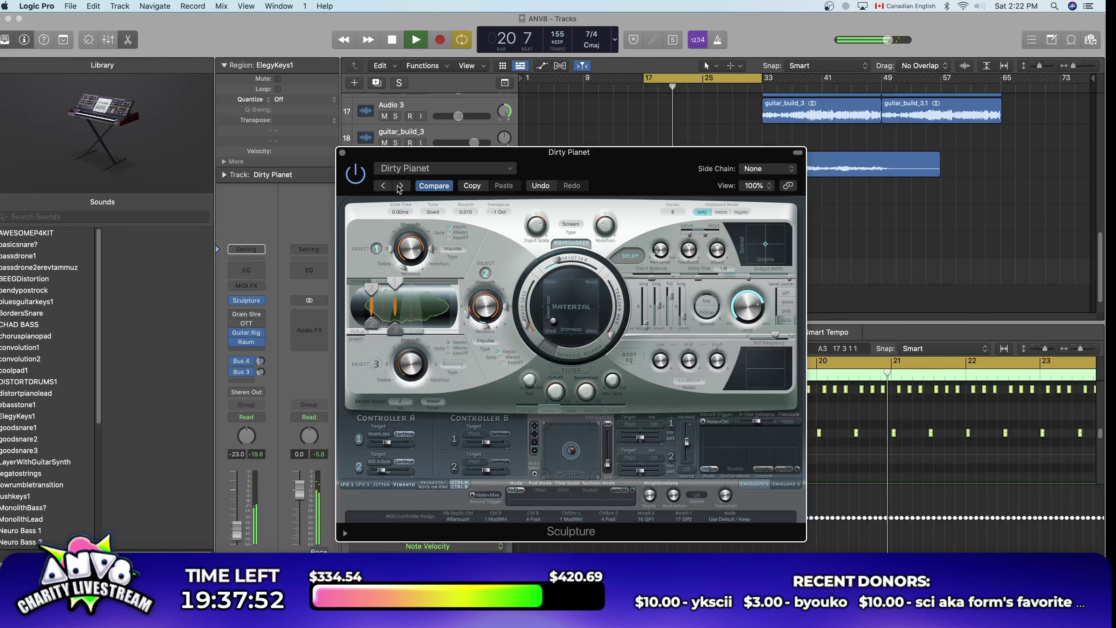
left_click(399, 185)
left_click(399, 185)
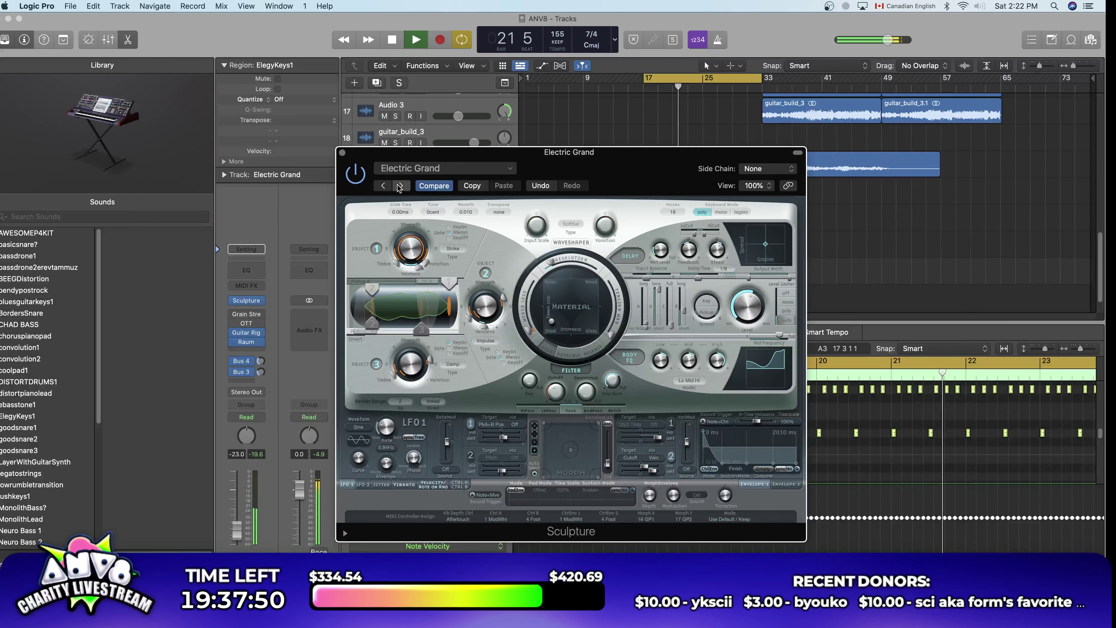
left_click(400, 186)
left_click(399, 185)
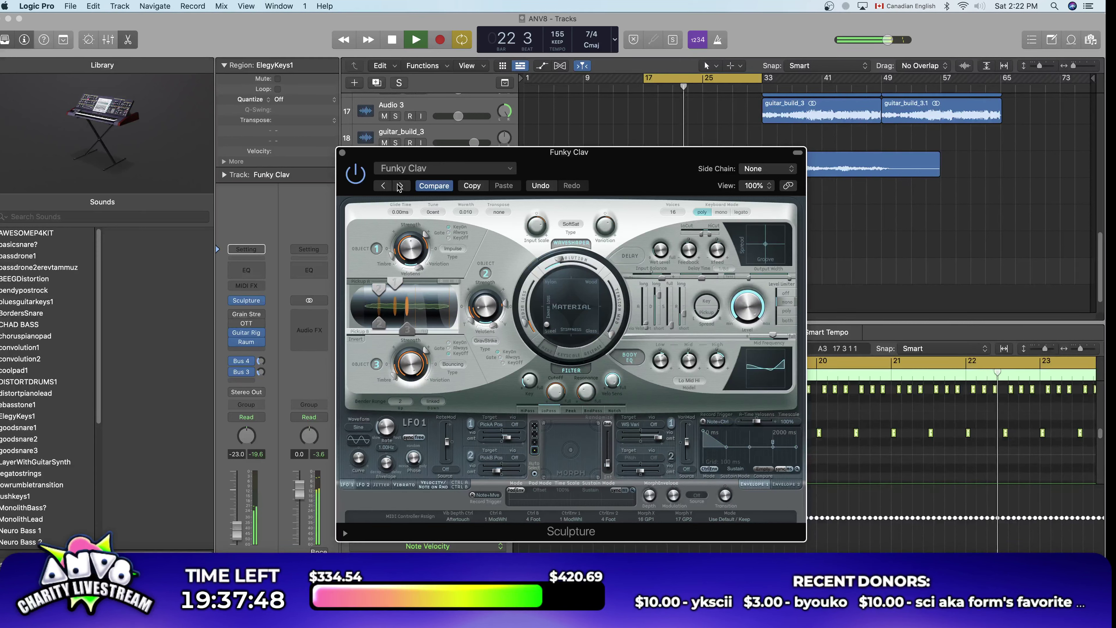
left_click(399, 186)
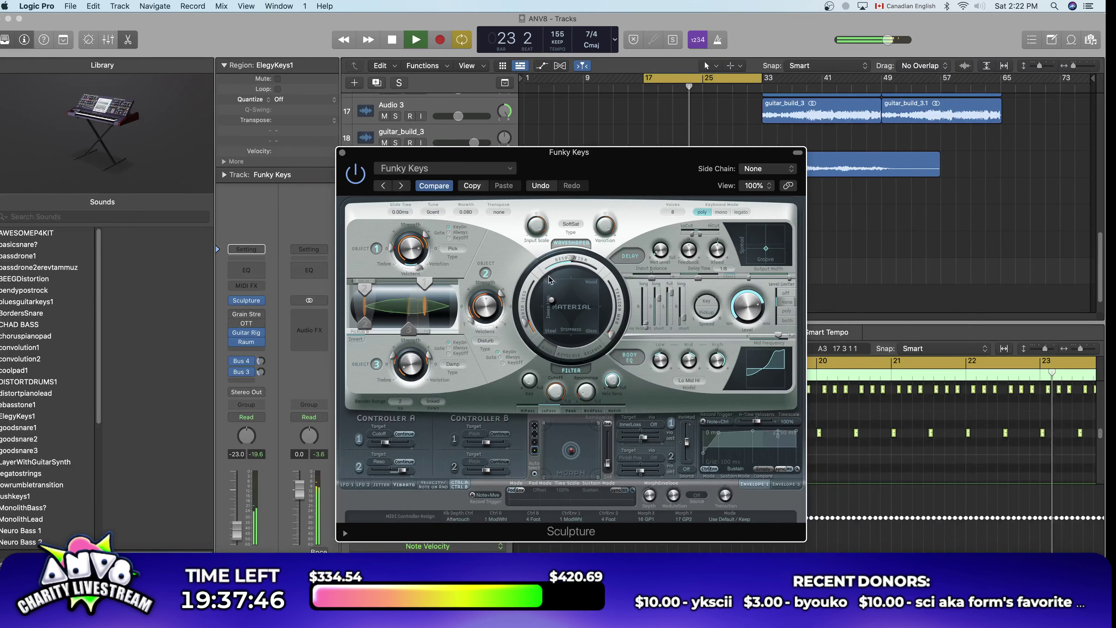
left_click(400, 185)
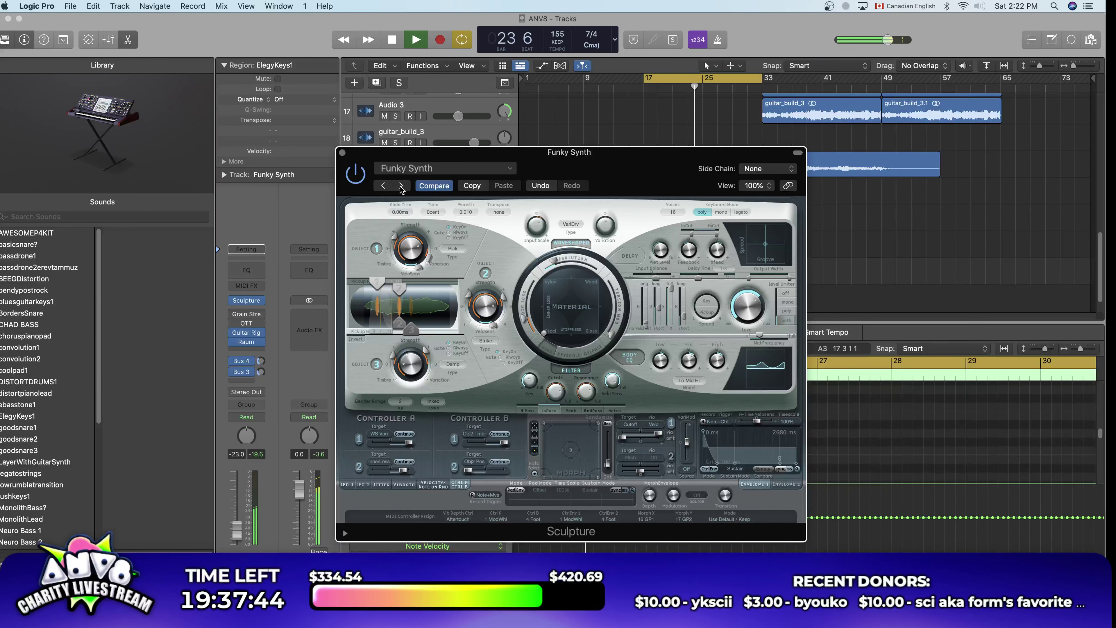
left_click(400, 185)
left_click(400, 185)
left_click(400, 185)
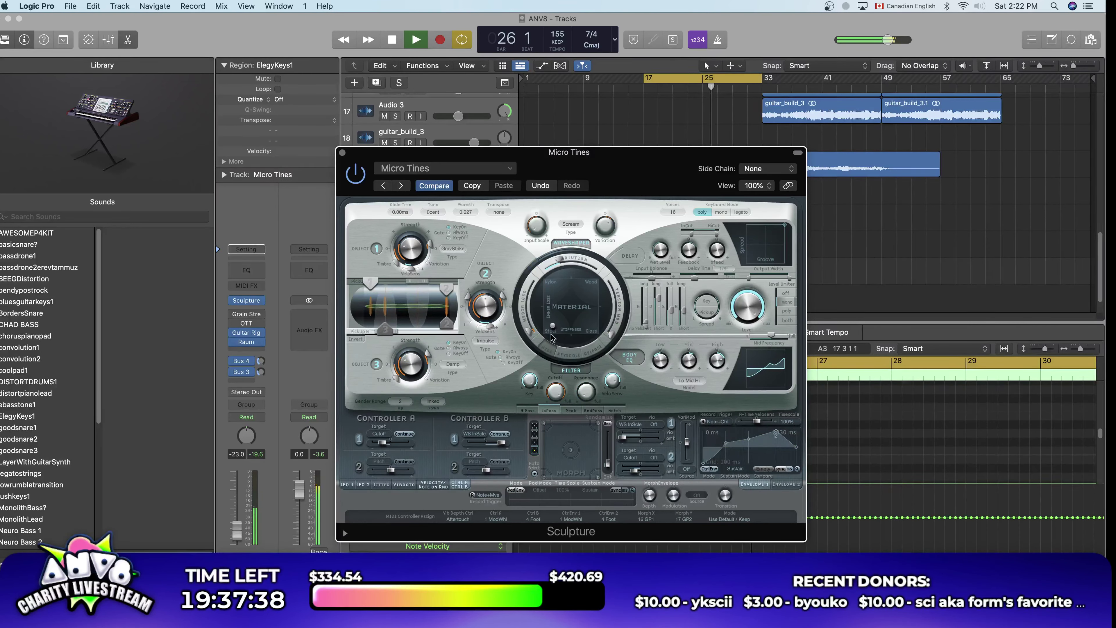
mouse_move(552, 325)
left_mouse_down()
mouse_move(551, 311)
mouse_move(583, 294)
mouse_move(571, 321)
mouse_move(552, 324)
left_mouse_up()
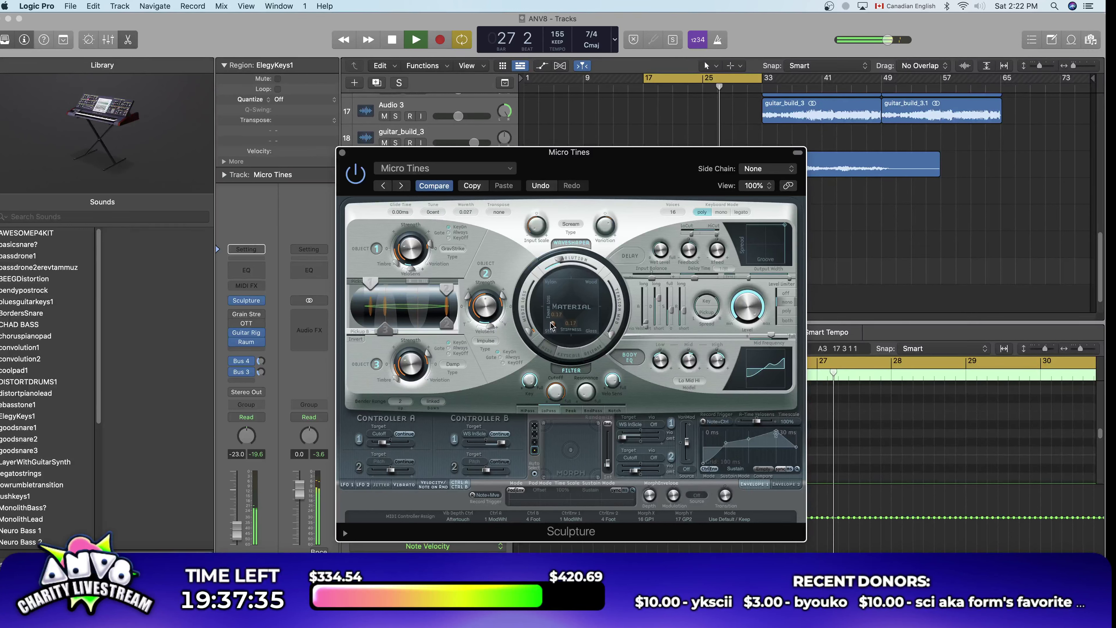
left_click(402, 185)
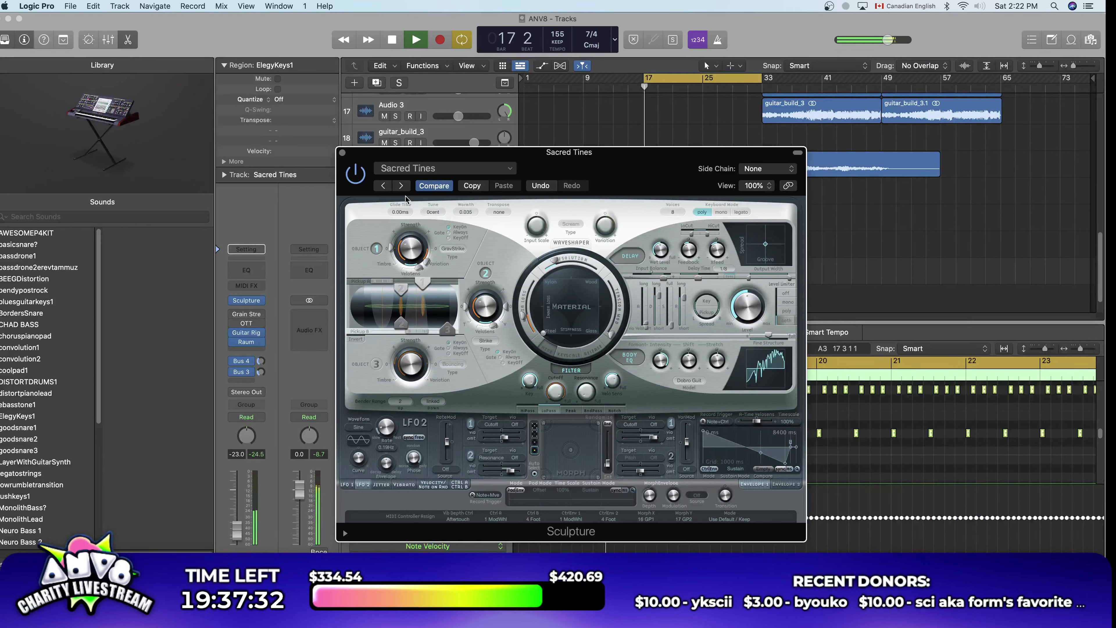
Step: Audition Sculpture presets including Shimmering Keys and Angel Bells, reload the modeled keyboard preset Curly Wurly and nudge its Material point upward
left_click(402, 186)
left_click(401, 186)
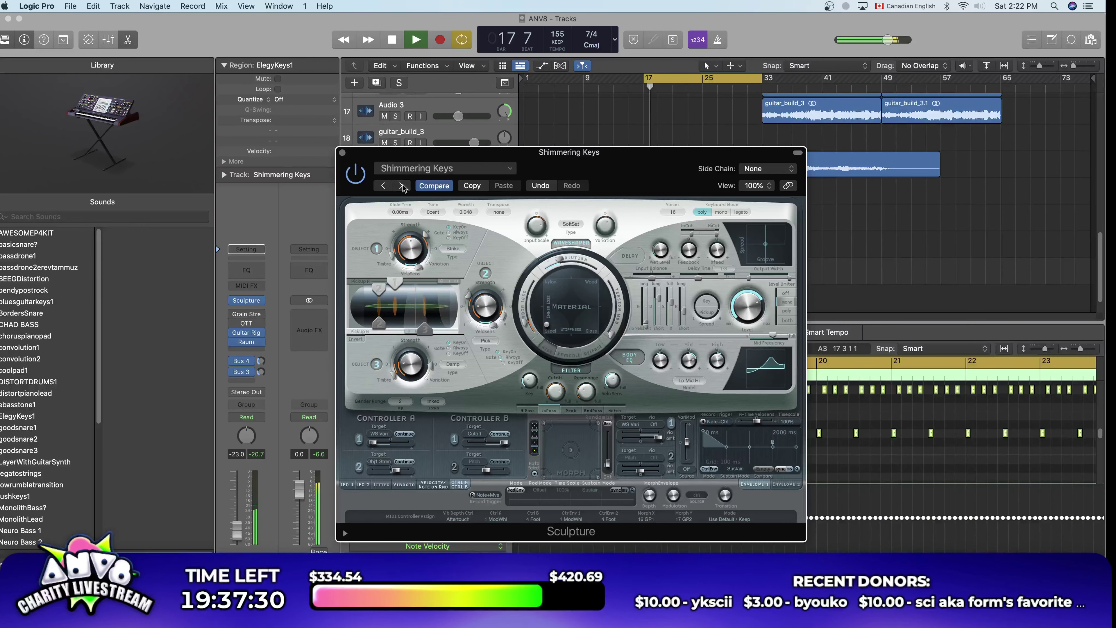
left_click(402, 186)
left_click(402, 186)
left_click(406, 172)
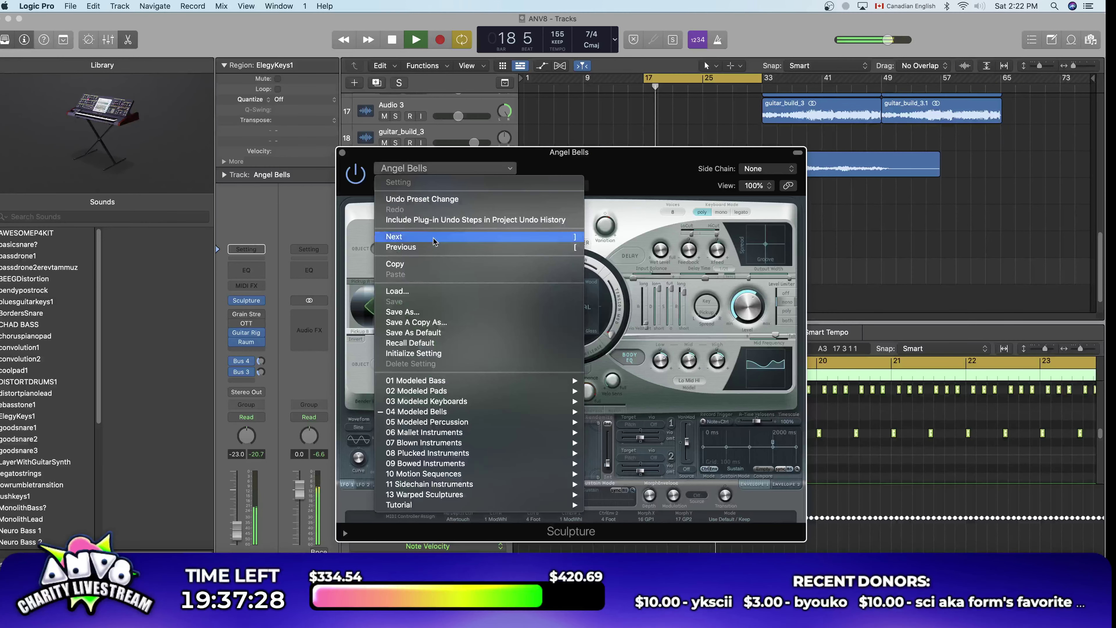
mouse_move(527, 401)
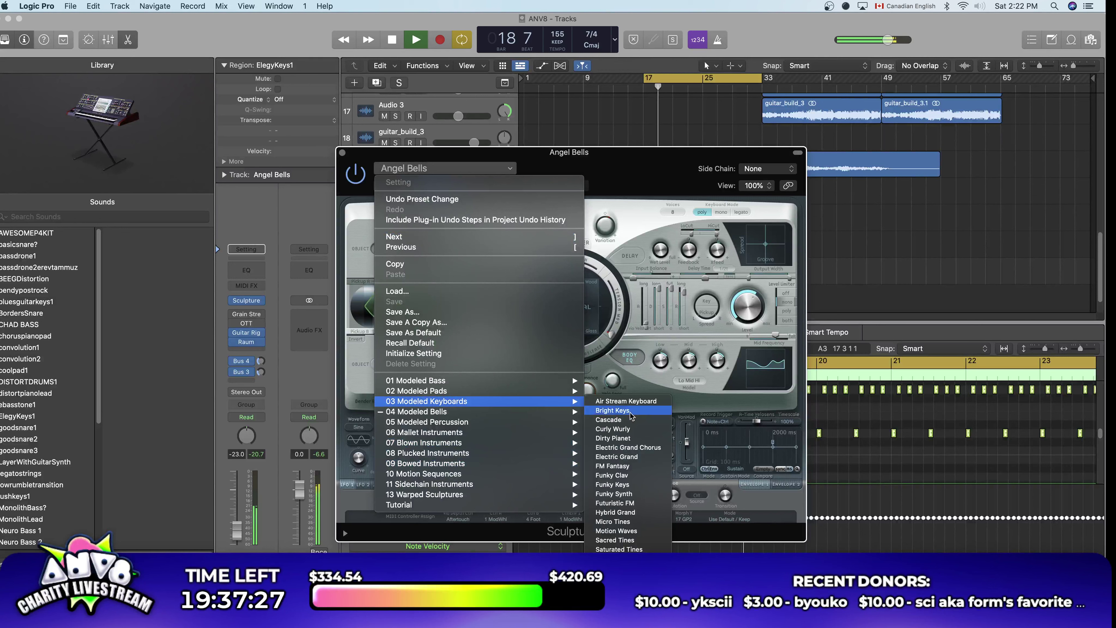
left_click(661, 429)
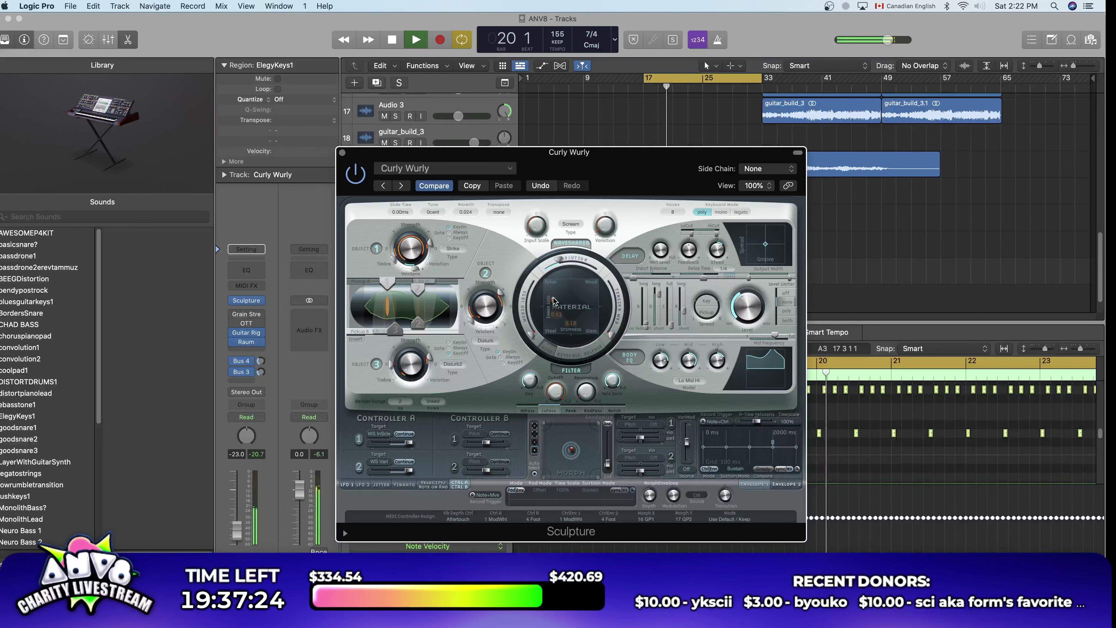
left_click_drag(552, 311, 553, 299)
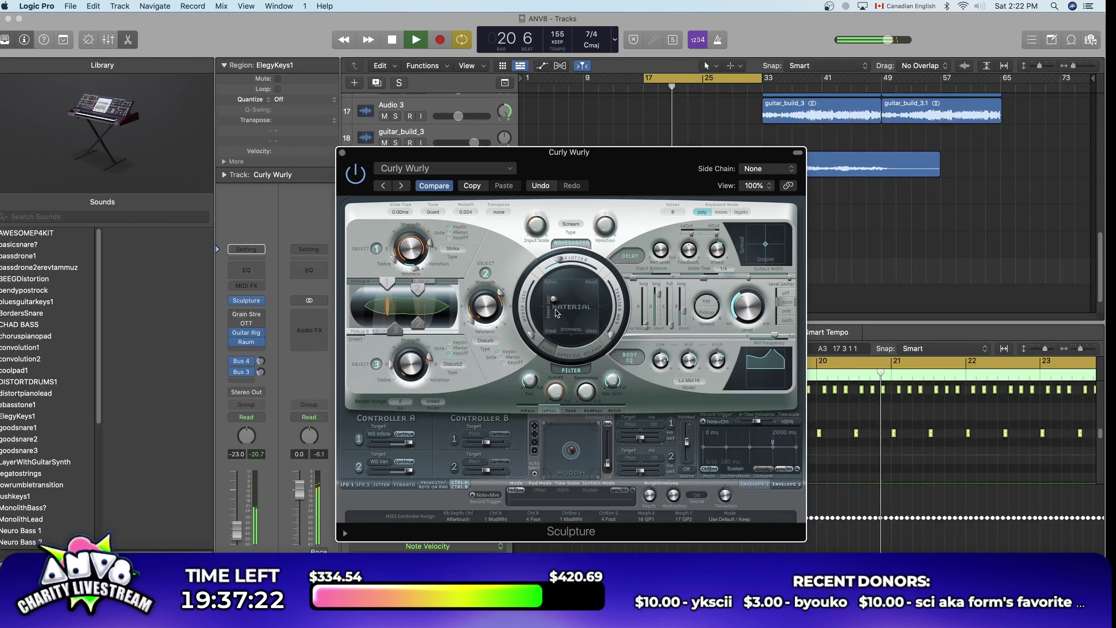
Step: Pan the Curly Wurly track to -30, check and close its Sculpture window, and restart looped playback
key("super+w")
left_click_drag(504, 271, 498, 291)
key("space")
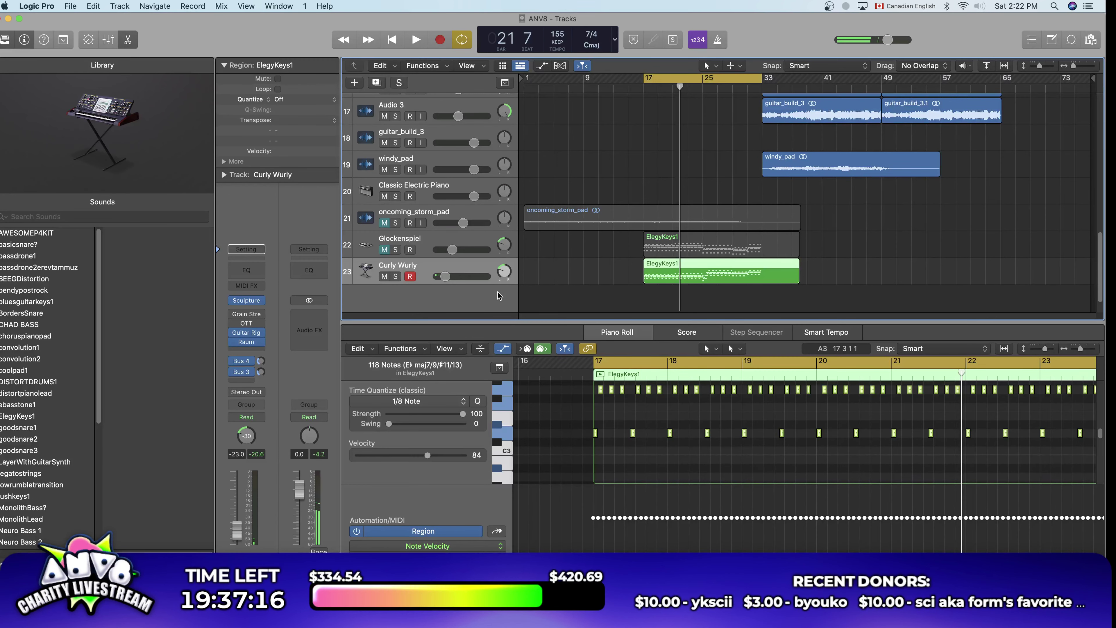
left_click(247, 301)
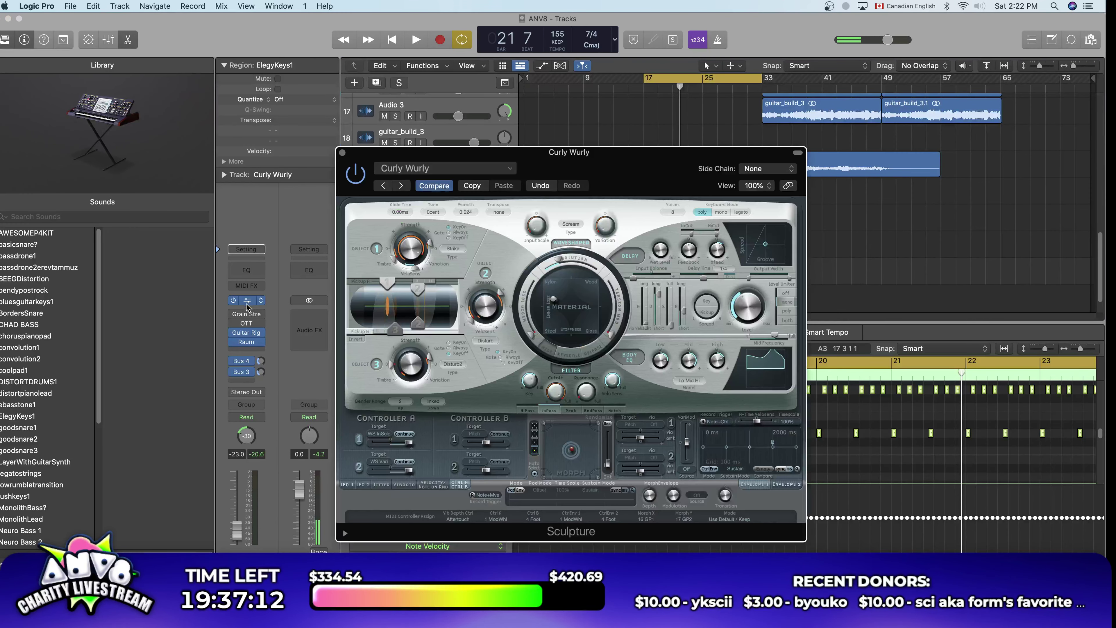
left_click(343, 153)
key("space")
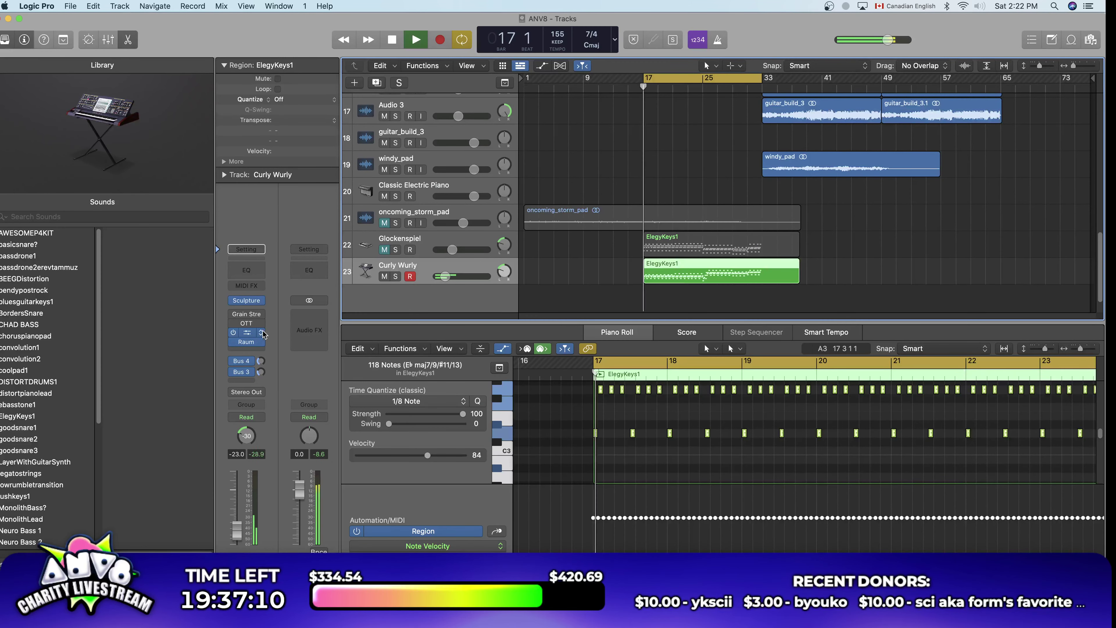
Step: Open Guitar Rig on the Curly Wurly track and audition the guitar amp presets Cool Clean Chorus under Cool Plex and Crunchy Citrus under Citrus
left_click(249, 335)
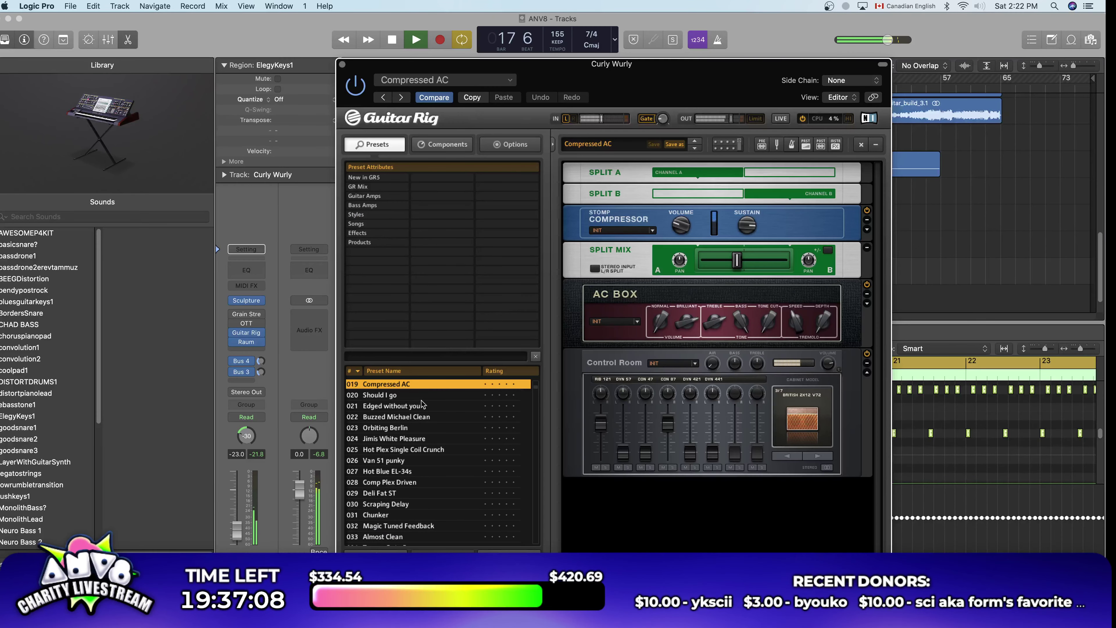
left_click(379, 198)
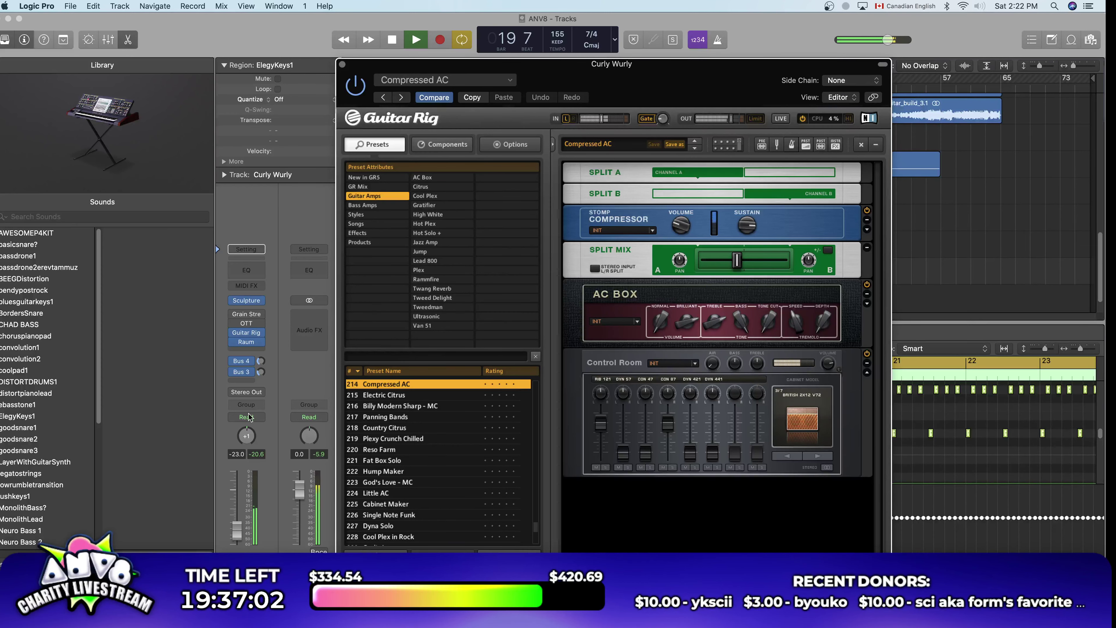
left_click(431, 196)
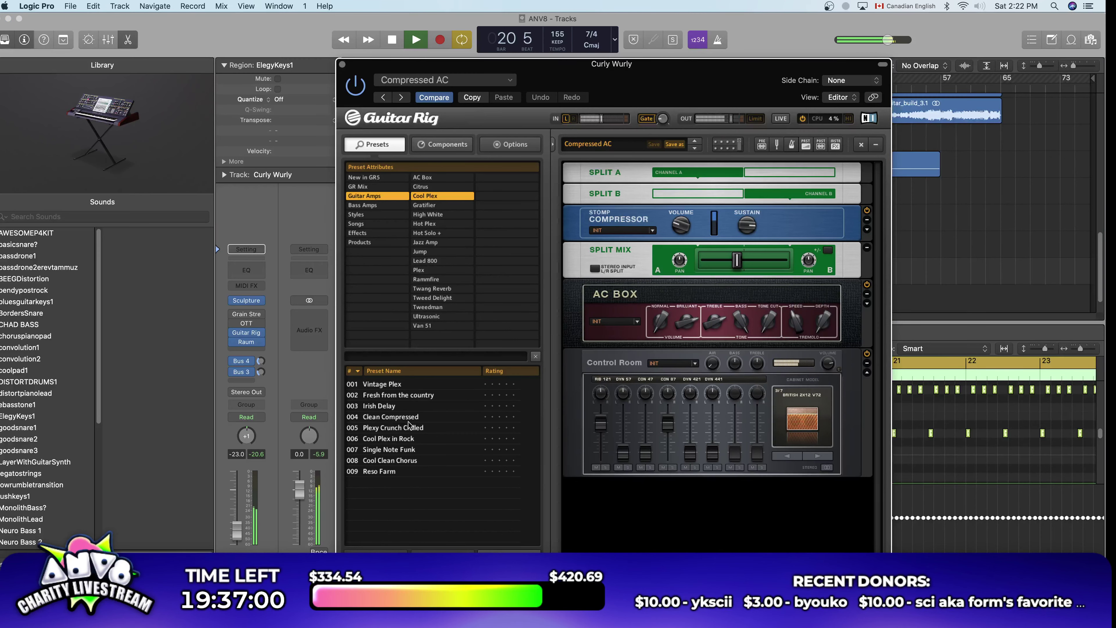
left_click(406, 461)
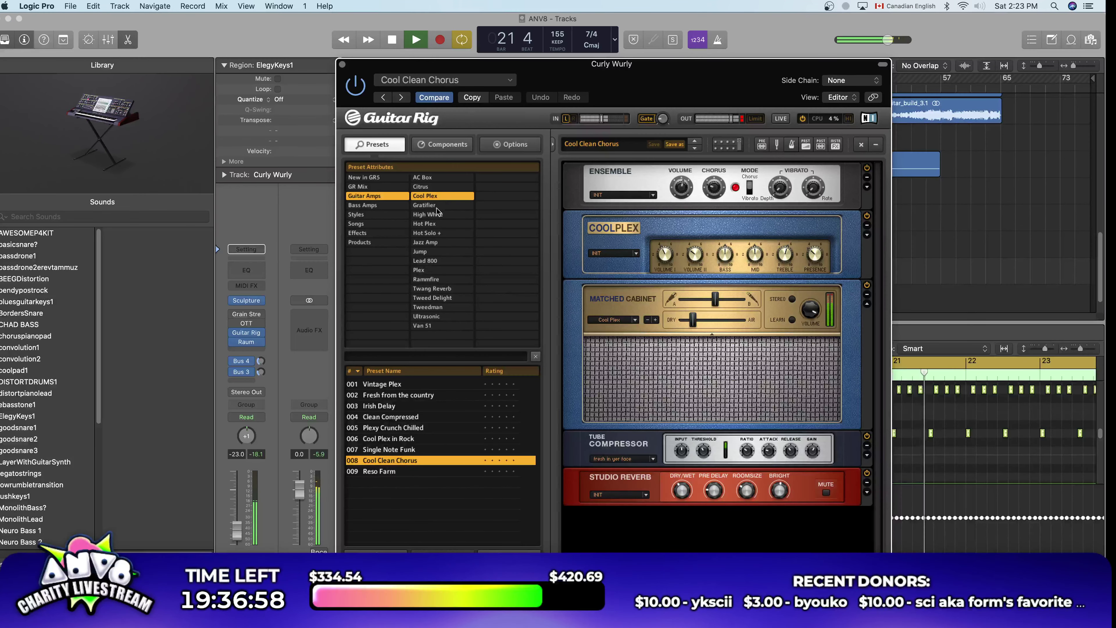
left_click(438, 190)
left_click(385, 439)
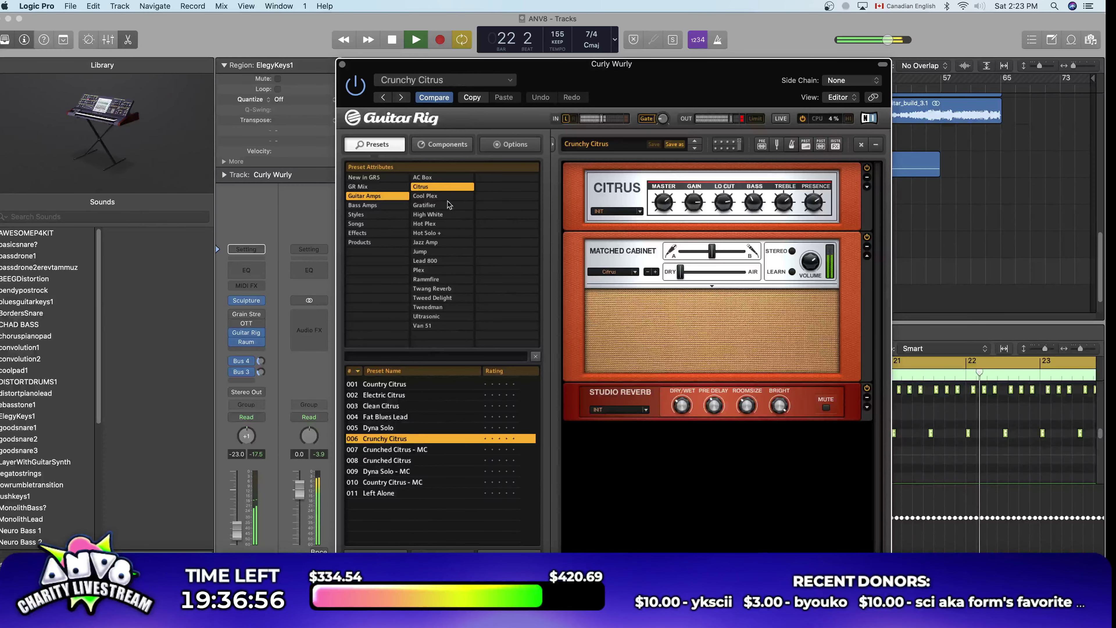
Step: Audition Rhapsody Lead and Compressed AC - MC for AC Box and Comp Plex Driven for Hot Plex, browse Hot Solo + and stop playback
left_click(422, 177)
left_click(433, 429)
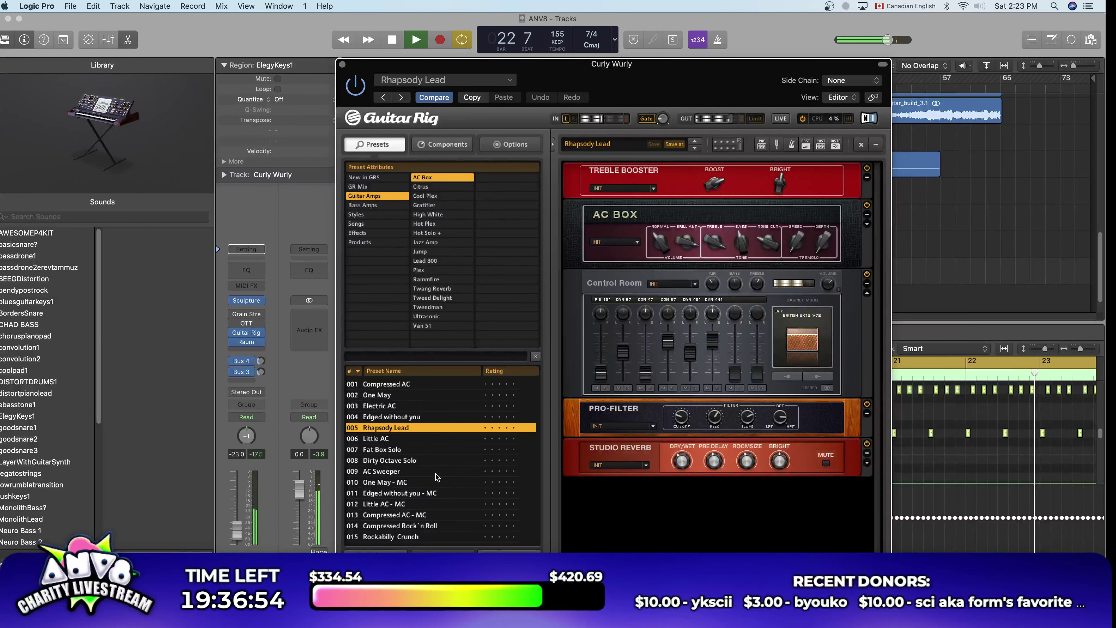
left_click(433, 514)
left_click(426, 215)
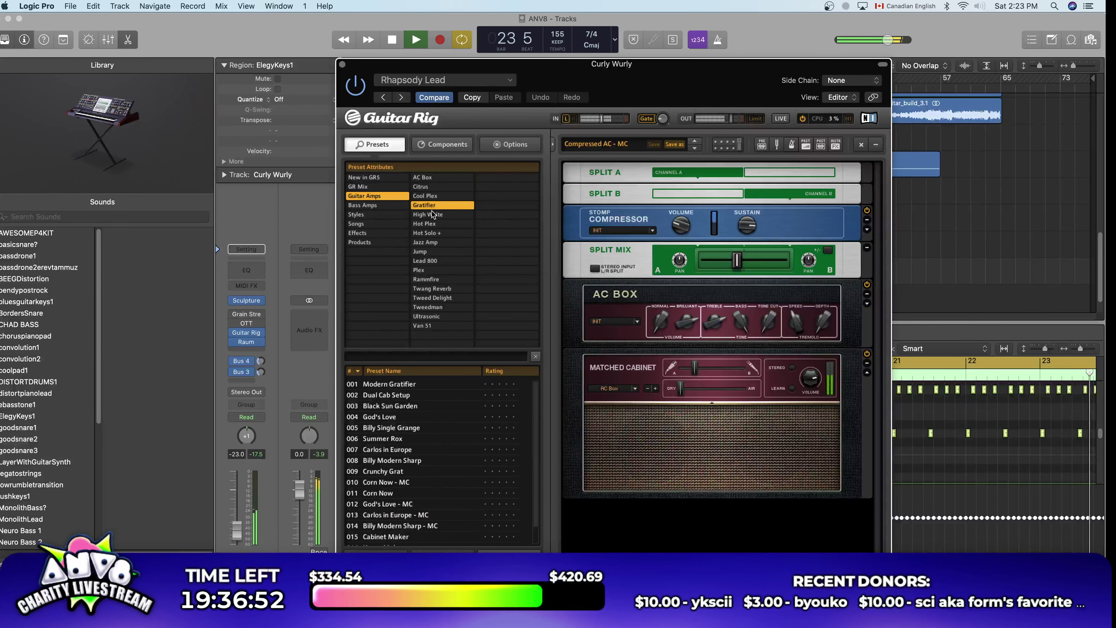
left_click(439, 224)
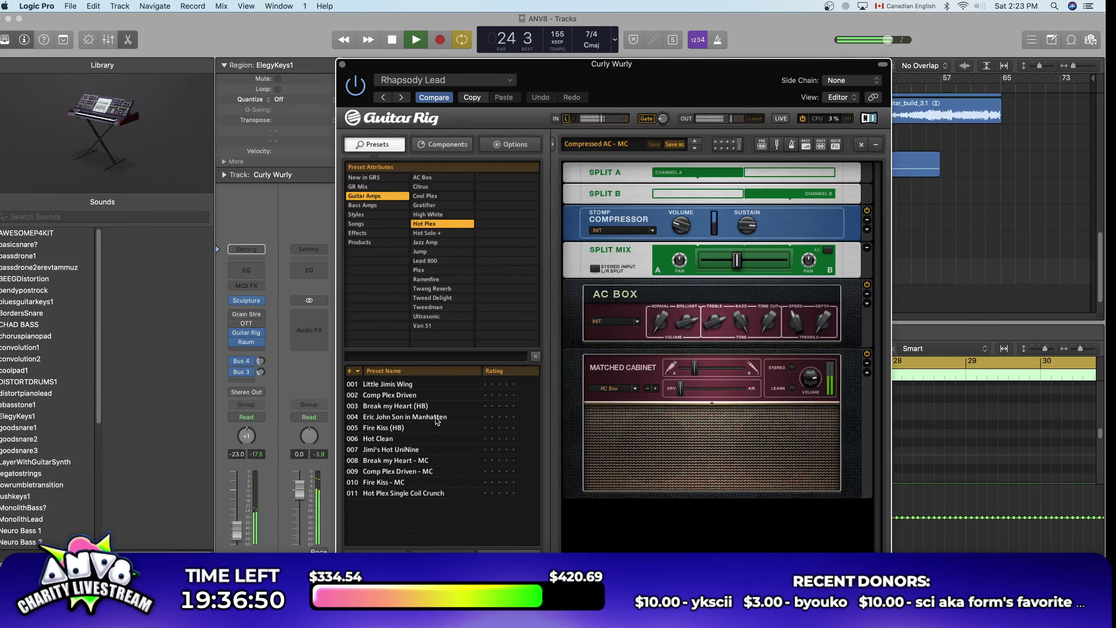
left_click(420, 395)
left_click(444, 233)
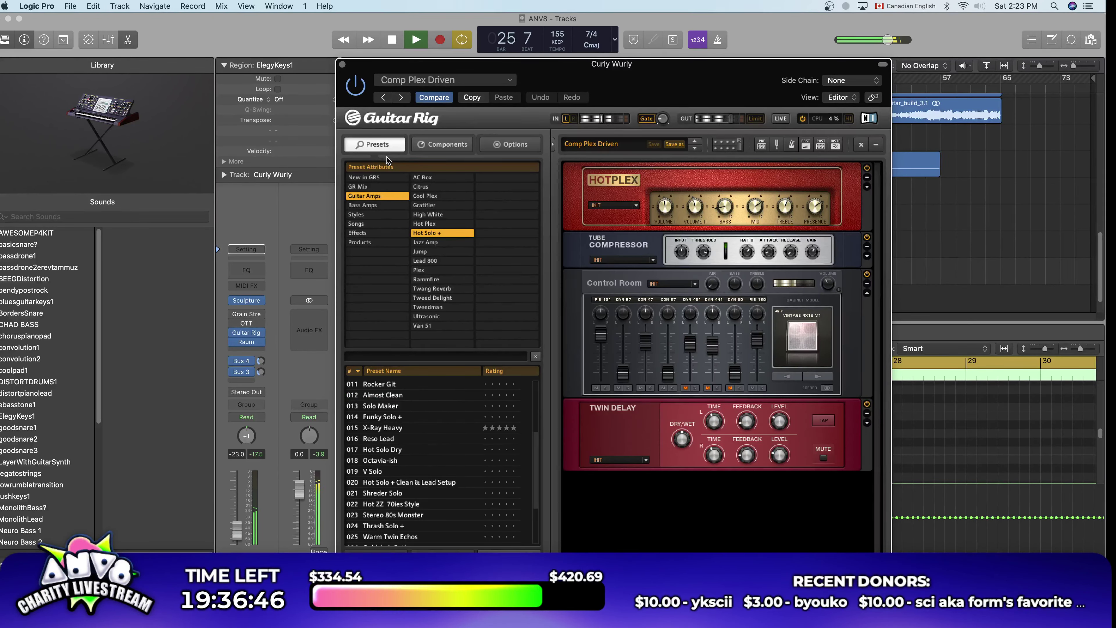
key("space")
Step: Search all Guitar Rig presets for "chorus", audition Cool Clean Chorus, load Clean Chorus during playback and stop
left_click(417, 357)
type("chorus")
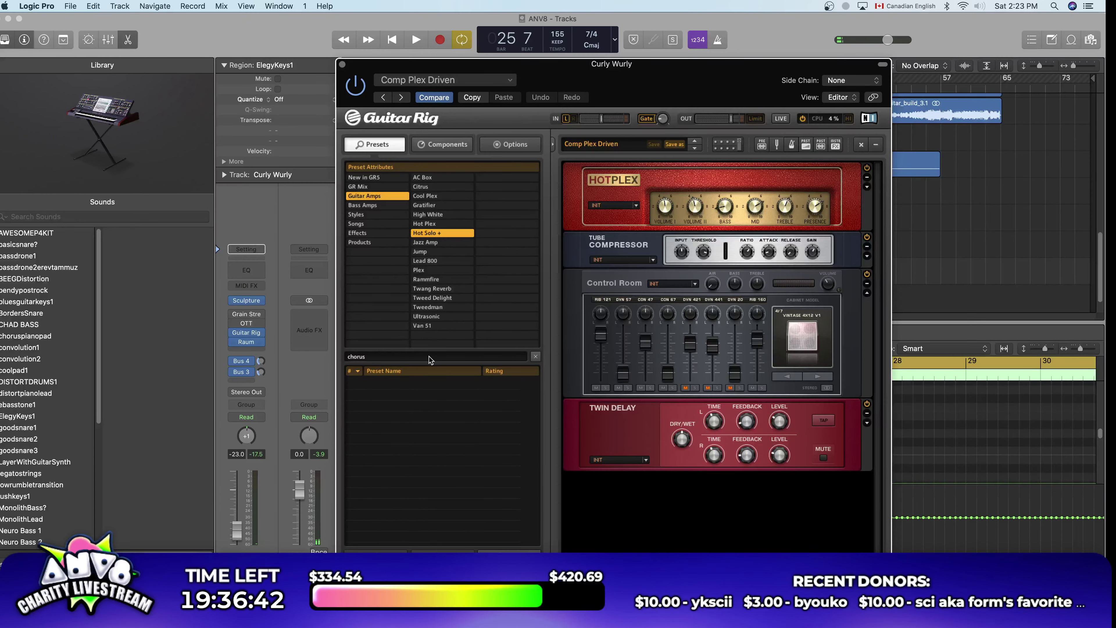
left_click(373, 197)
left_click(411, 405)
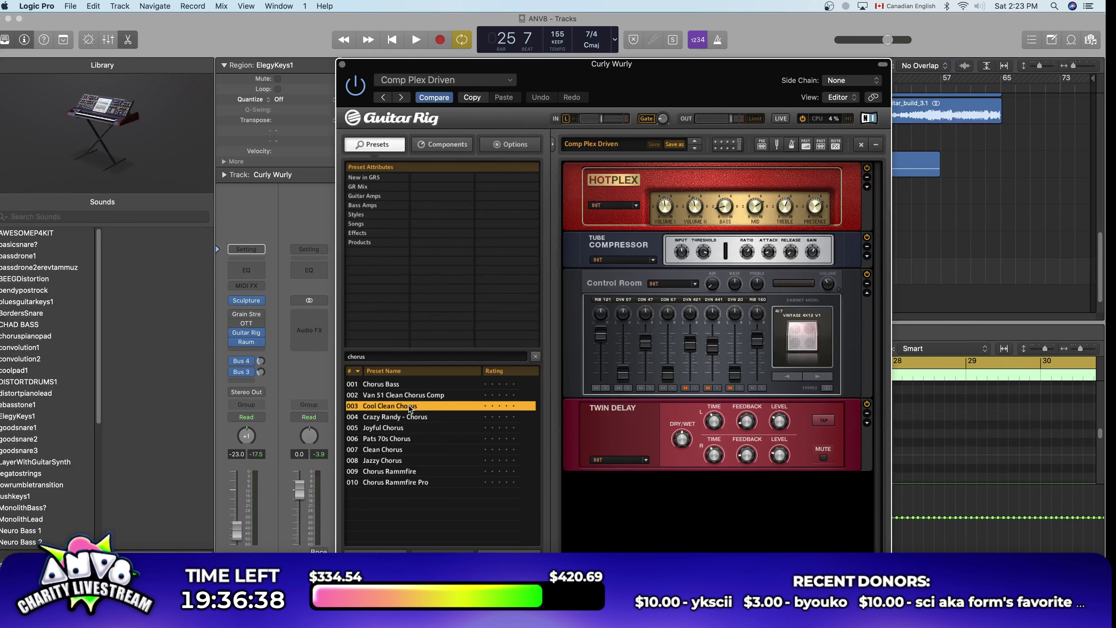
key("space")
left_click(407, 449)
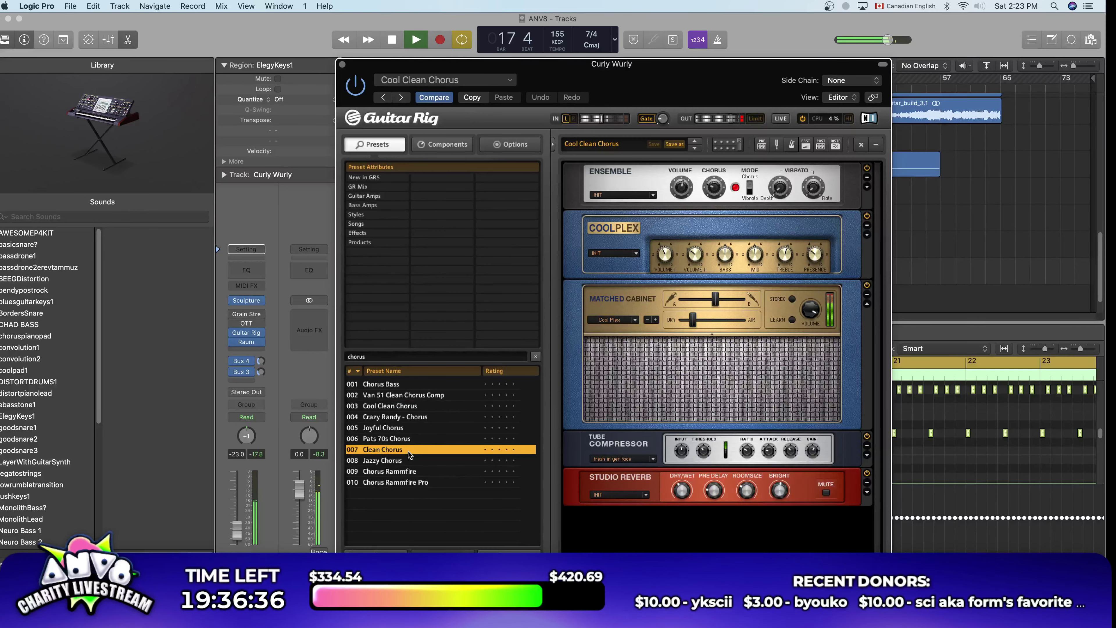
key("space")
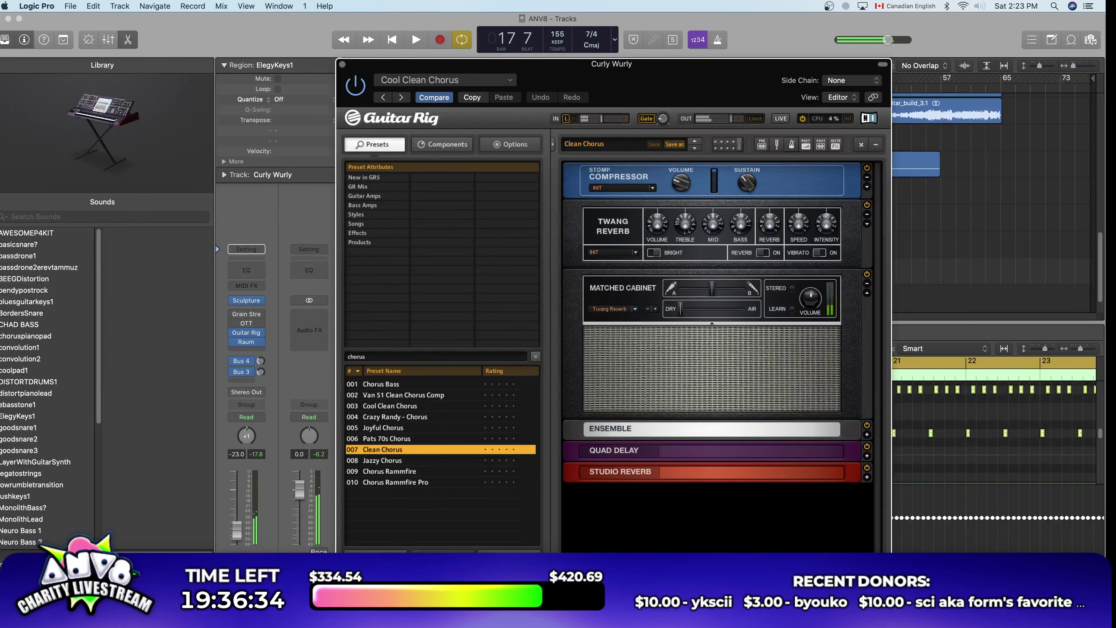
Step: Switch to Discord and enlarge the waveform image posted in the chat
key("super+Tab")
left_click(395, 511)
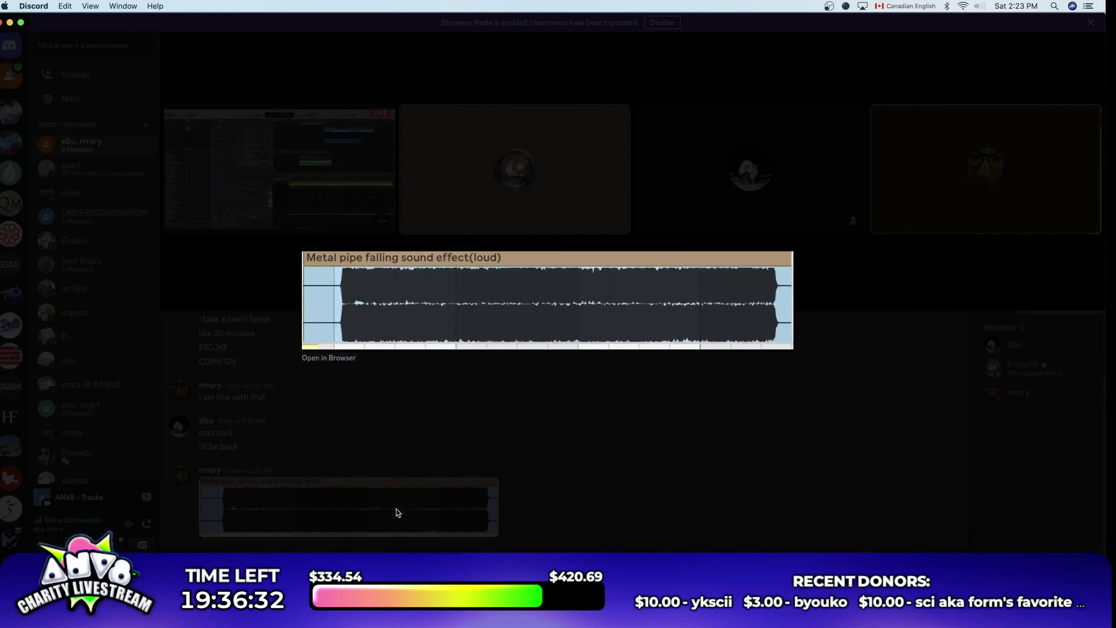
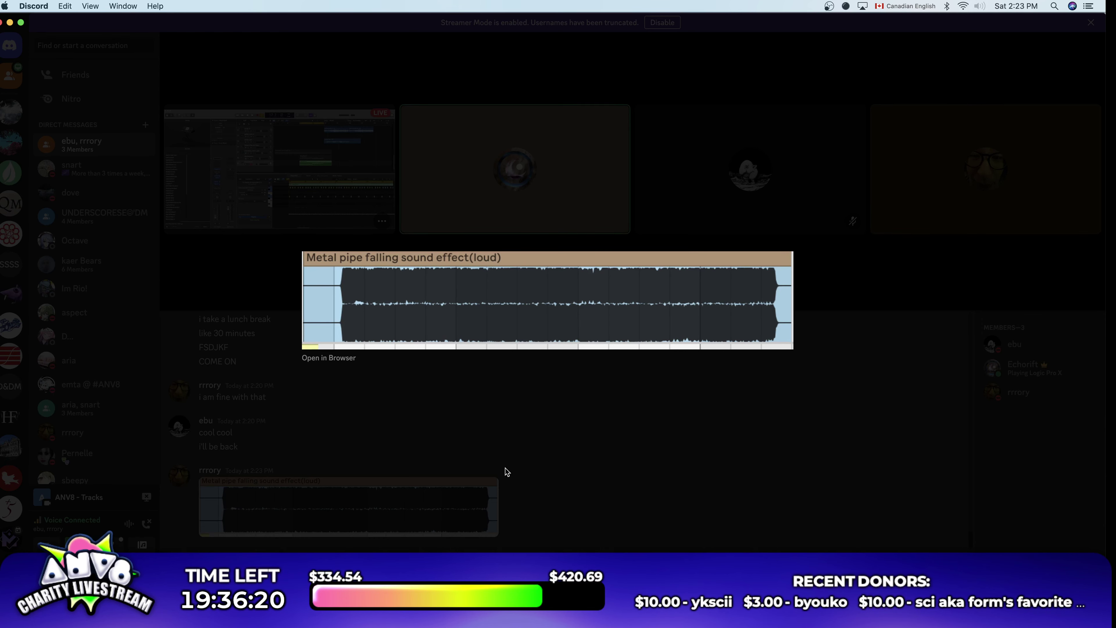
Step: Close the enlarged Discord image, return to Logic Pro and audition Jazzy Chorus, Chorus Rammfire and Chorus Rammfire Pro during playback
left_click(505, 468)
key("super+Tab")
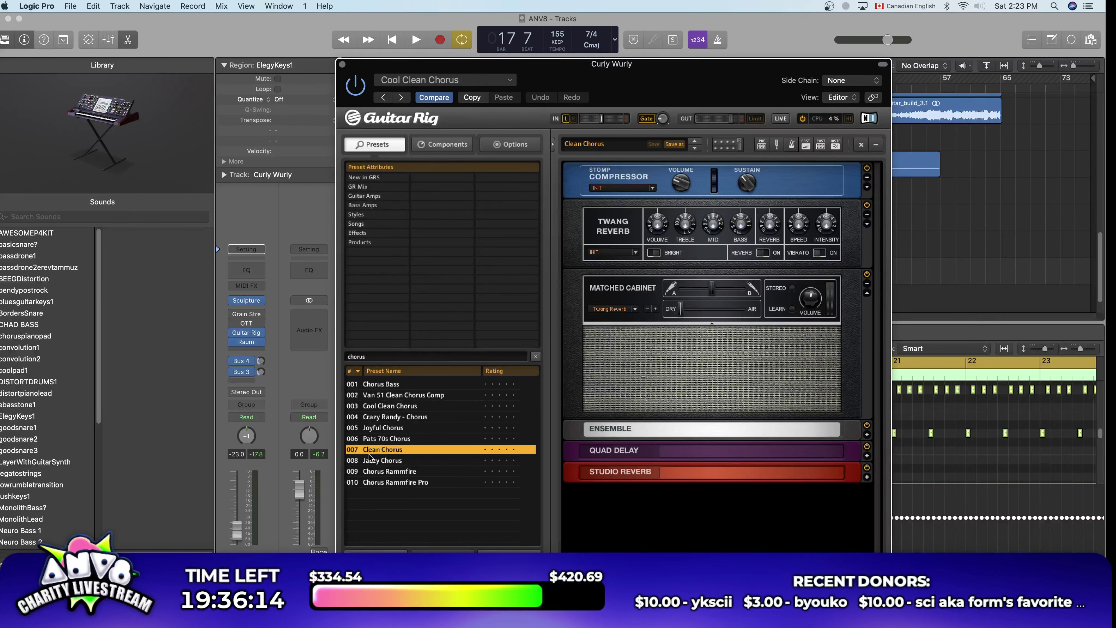
left_click(435, 461)
key("space")
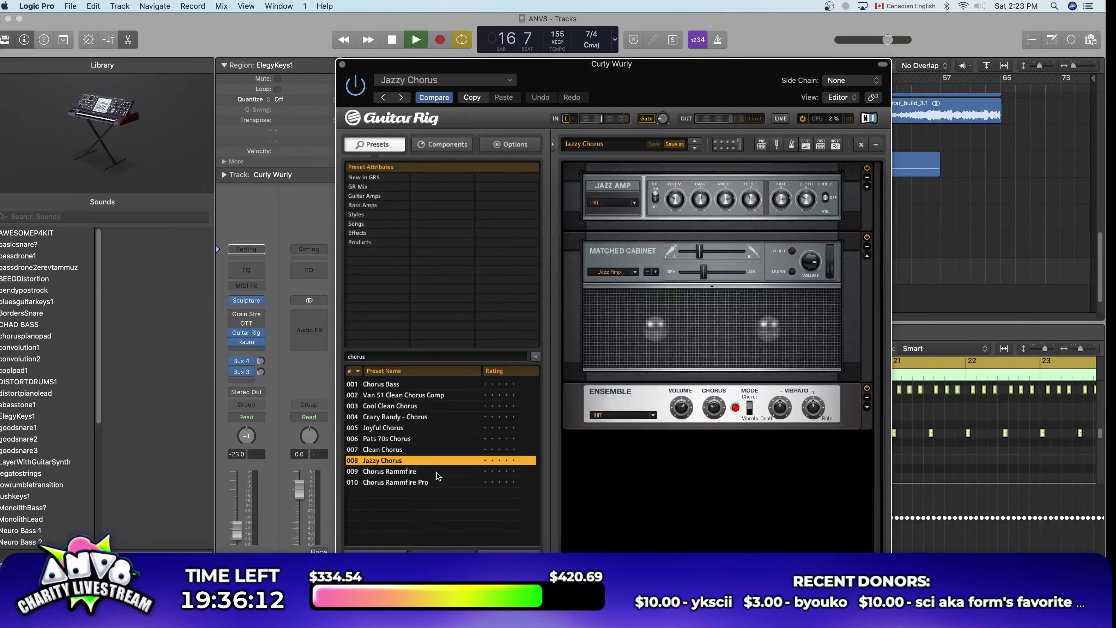
left_click(437, 471)
left_click(438, 482)
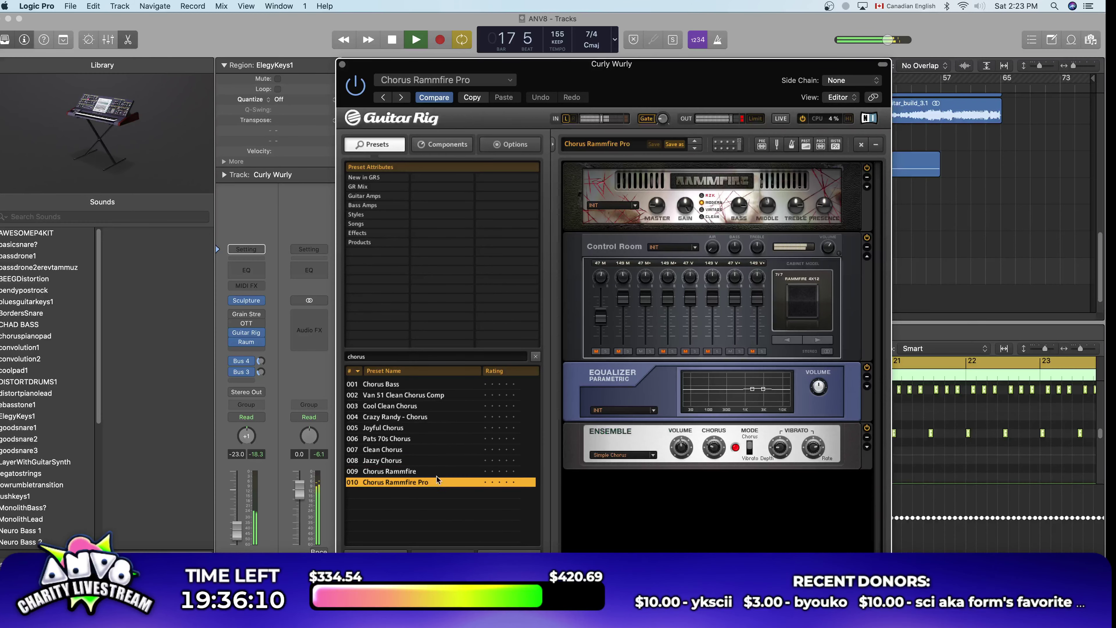
Step: Audition the Guitar Rig presets Pats 70s Chorus, Cool Clean Chorus, Van 51 Clean Chorus Comp, Crazy Randy - Chorus and Joyful Chorus
left_click(424, 438)
left_click(412, 406)
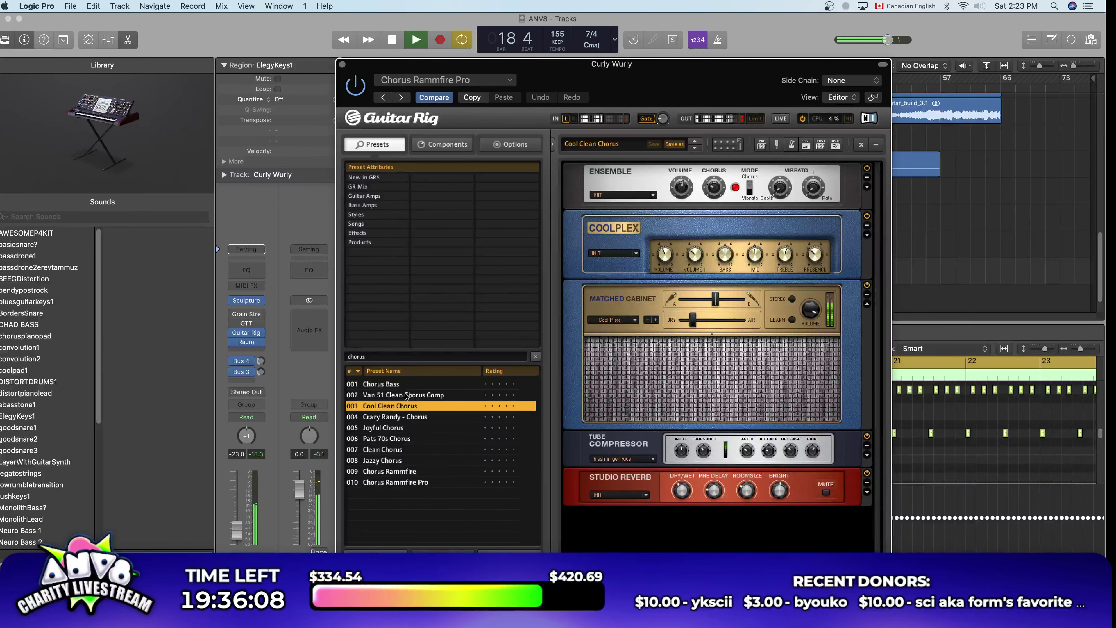
left_click(405, 395)
left_click(411, 417)
left_click(412, 428)
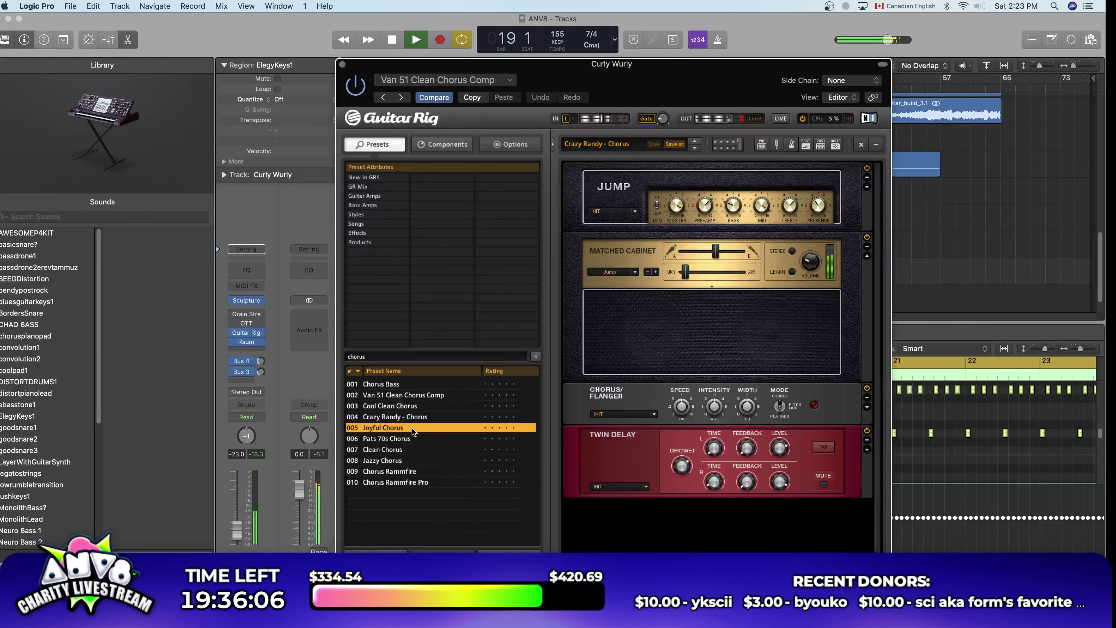
Step: Filter the presets to the Cool Plex guitar amp, pick Cool Clean Chorus and clear the "chorus" search
left_click(394, 194)
left_click(426, 195)
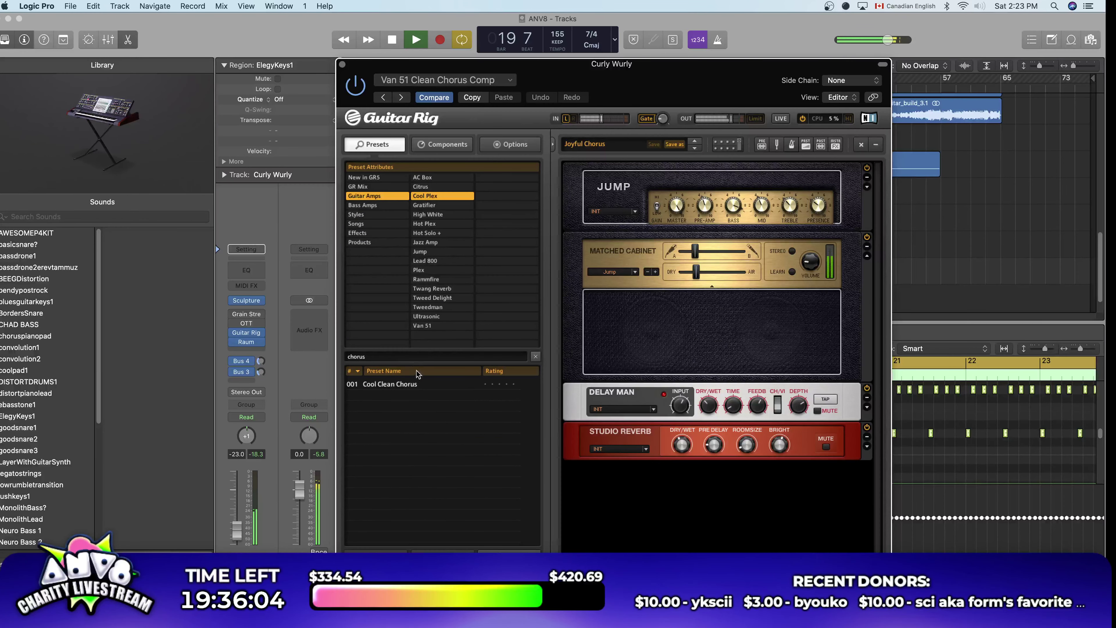
left_click(415, 383)
left_click(537, 356)
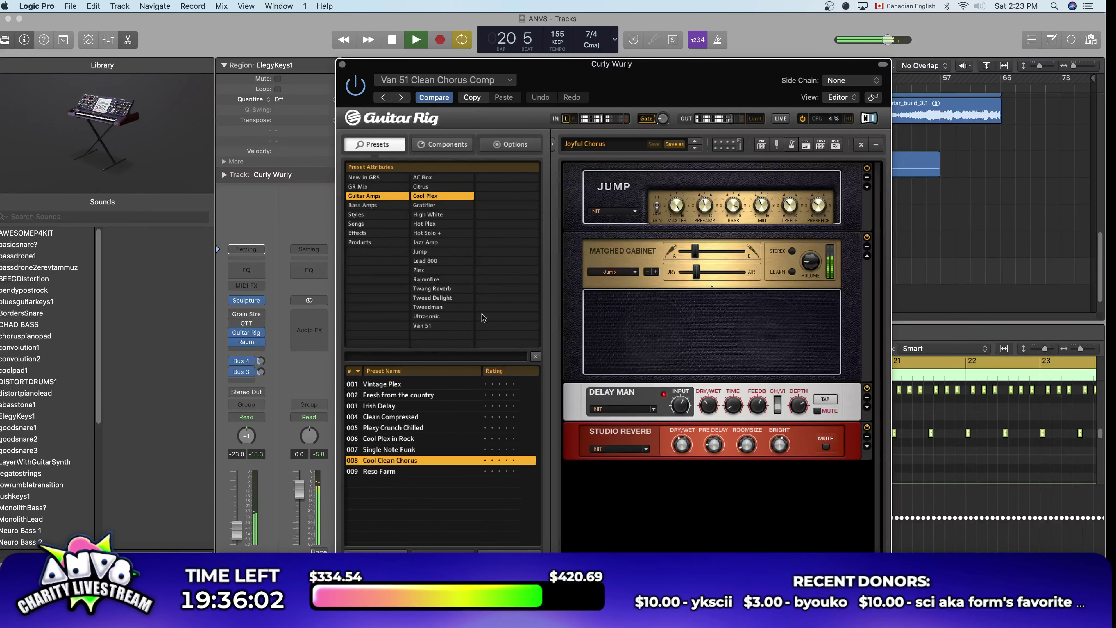
Step: Audition the Cool Plex presets Vintage Plex, Clean Compressed, Irish Delay, Fresh from the country, Cool Plex in Rock and Cool Clean Chorus
left_click(378, 385)
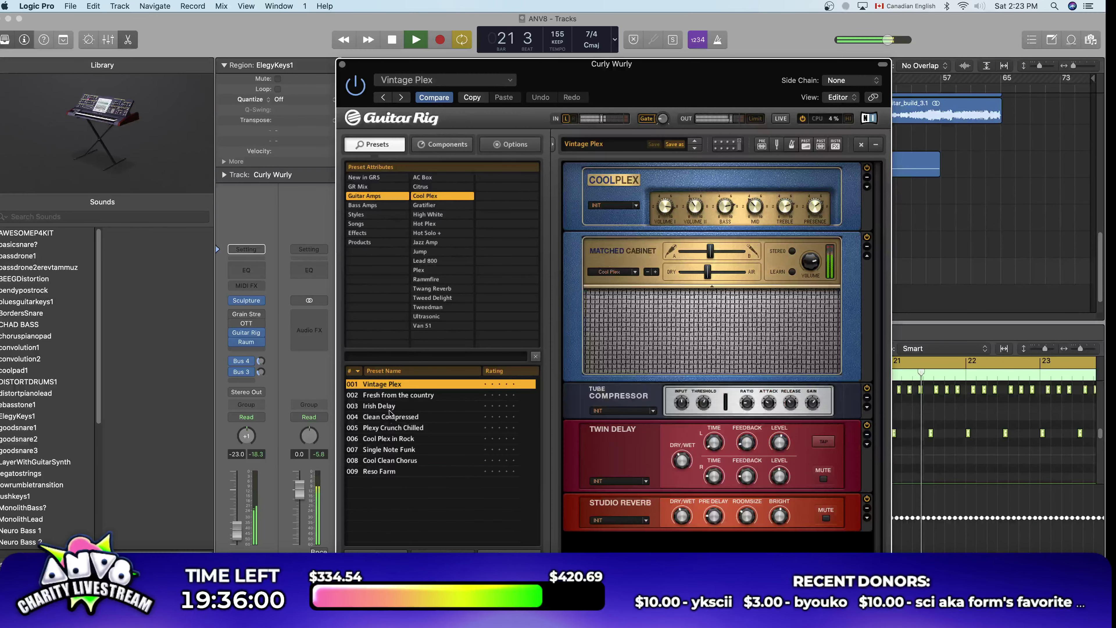
left_click(392, 418)
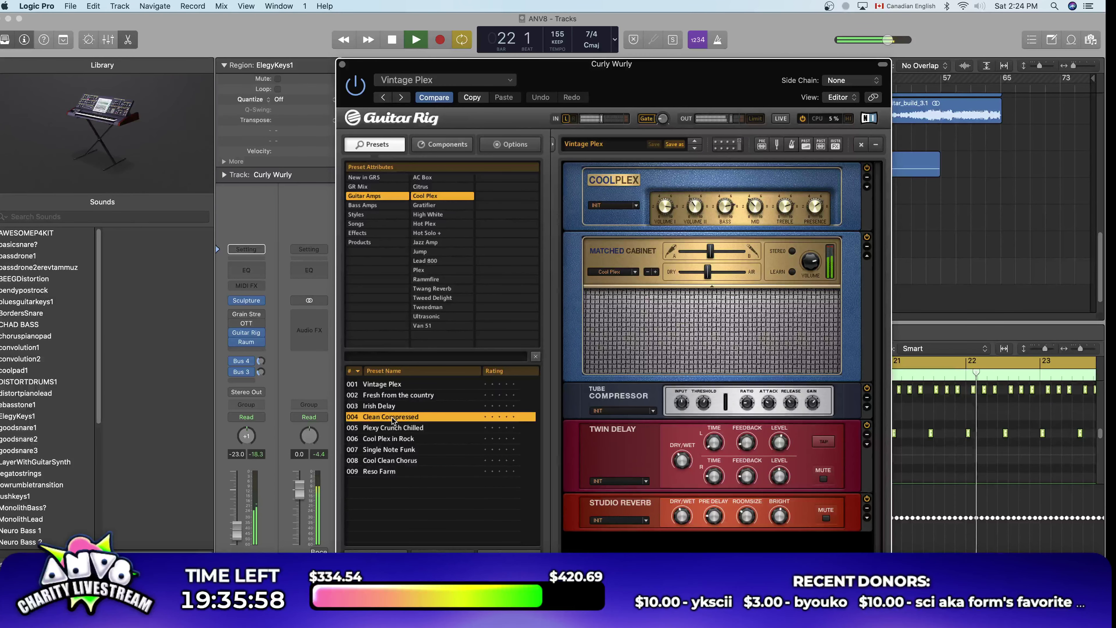
key("Up")
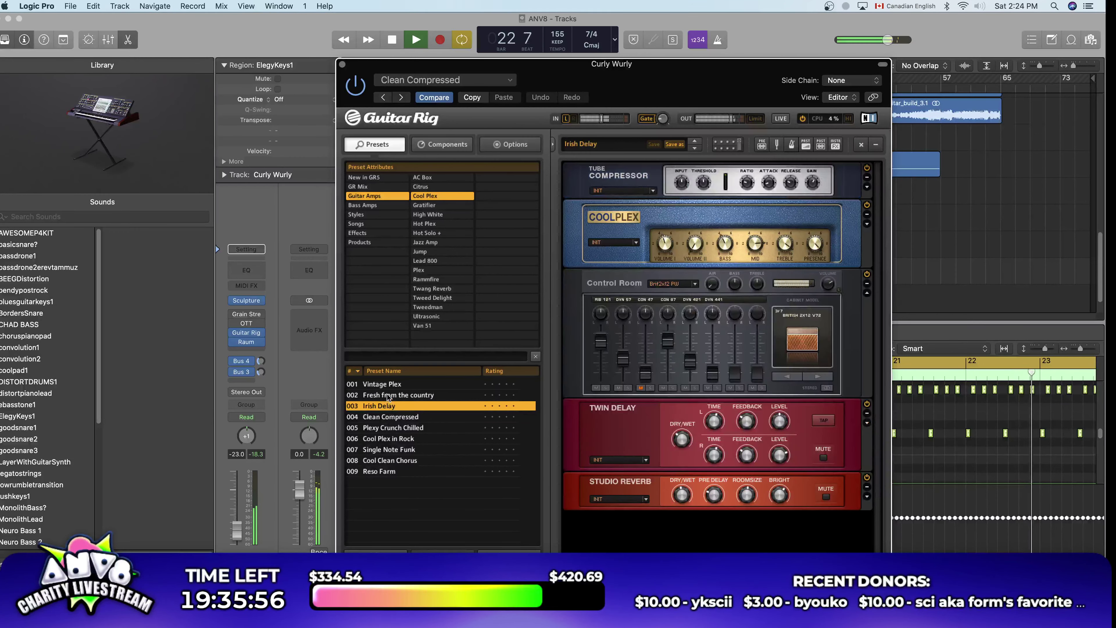
key("Up")
left_click(393, 438)
left_click(396, 460)
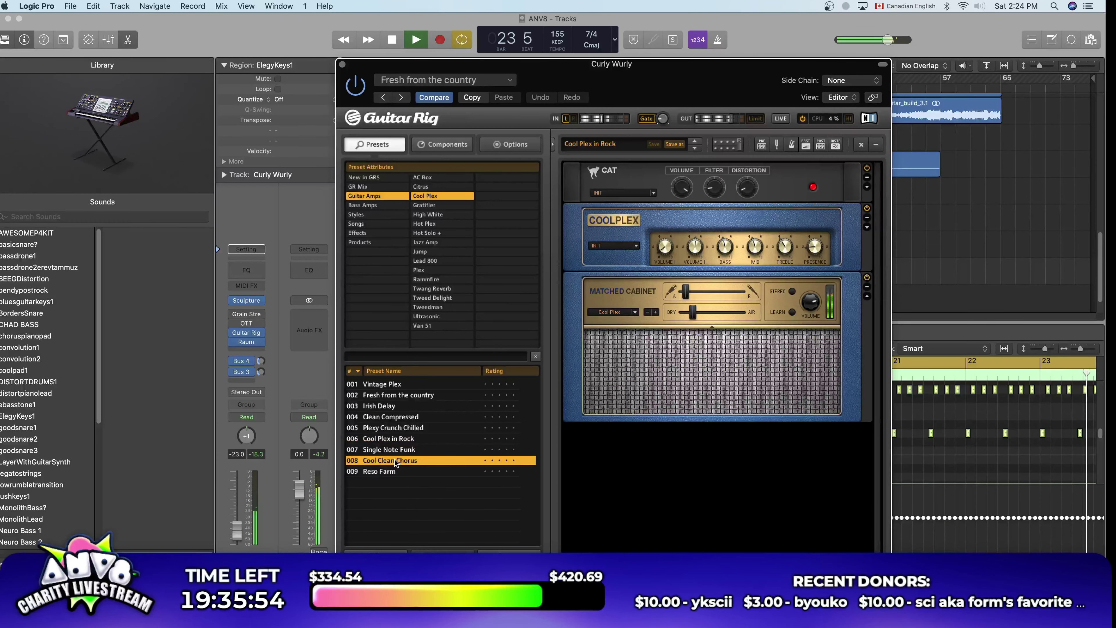
Step: Browse the Citrus and AC Box guitar amp presets and audition Compressed AC
left_click(425, 188)
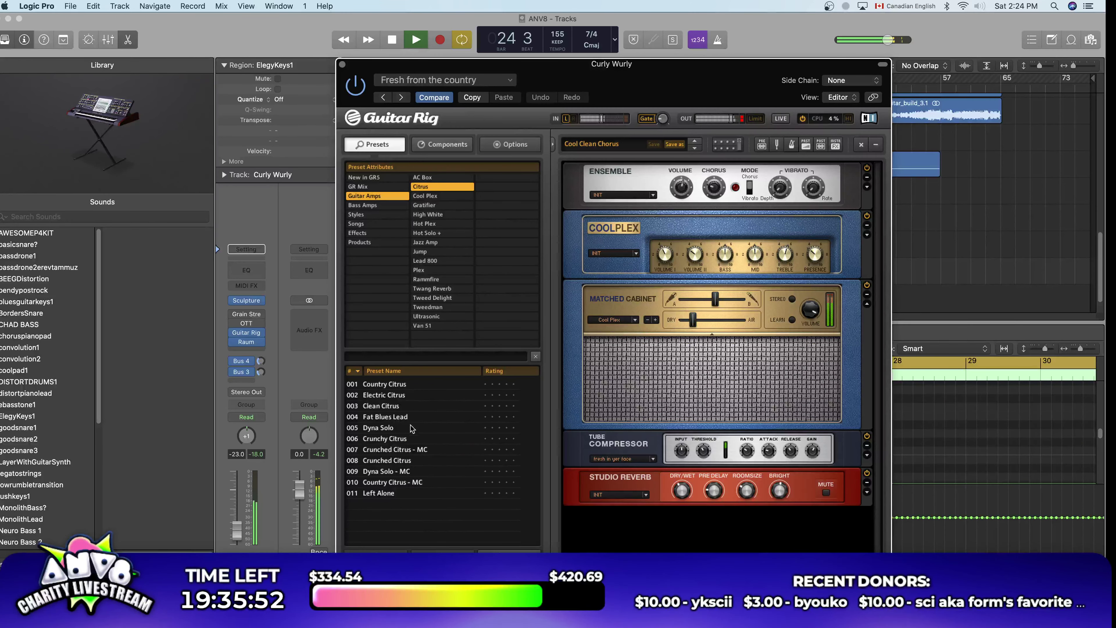
left_click(459, 176)
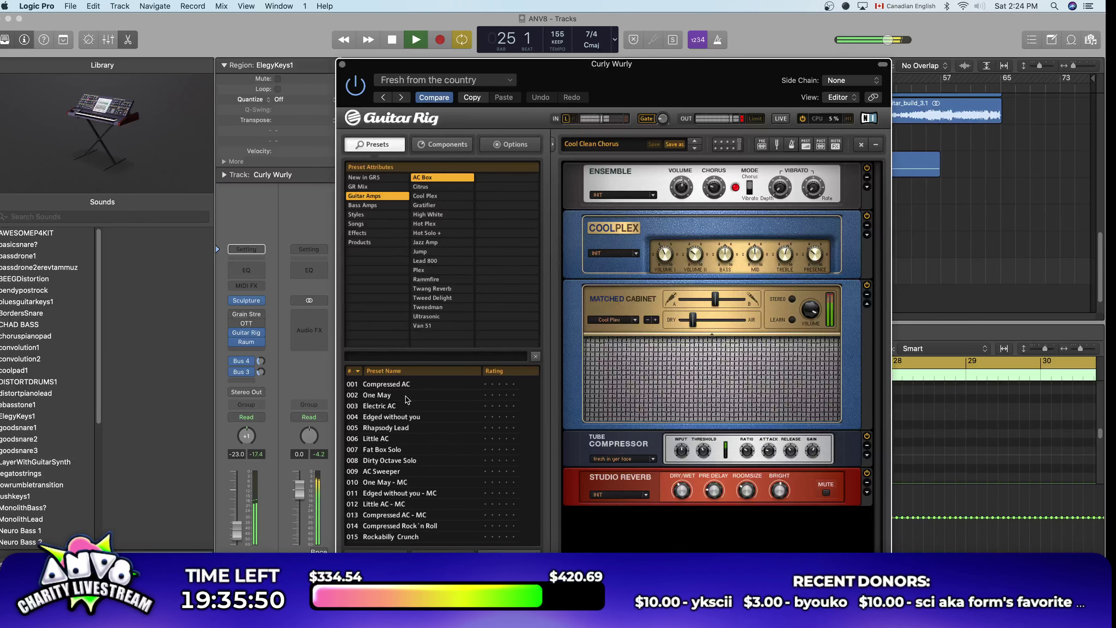
left_click(400, 385)
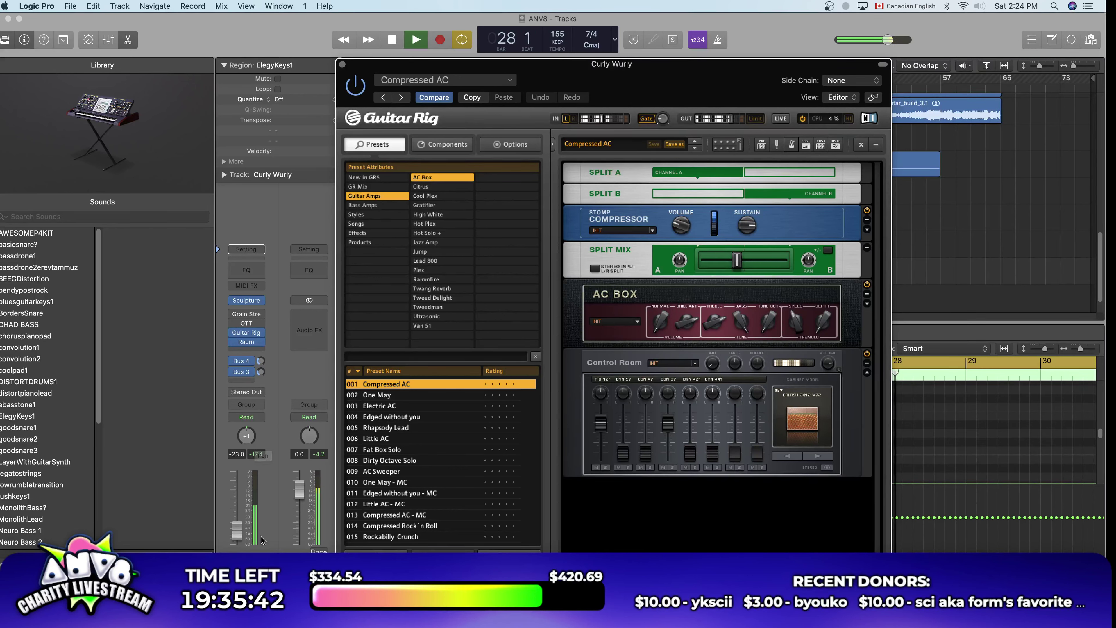
Step: Briefly solo the Curly Wurly track, try panning it to -32 and check its Raum reverb
left_click(253, 564)
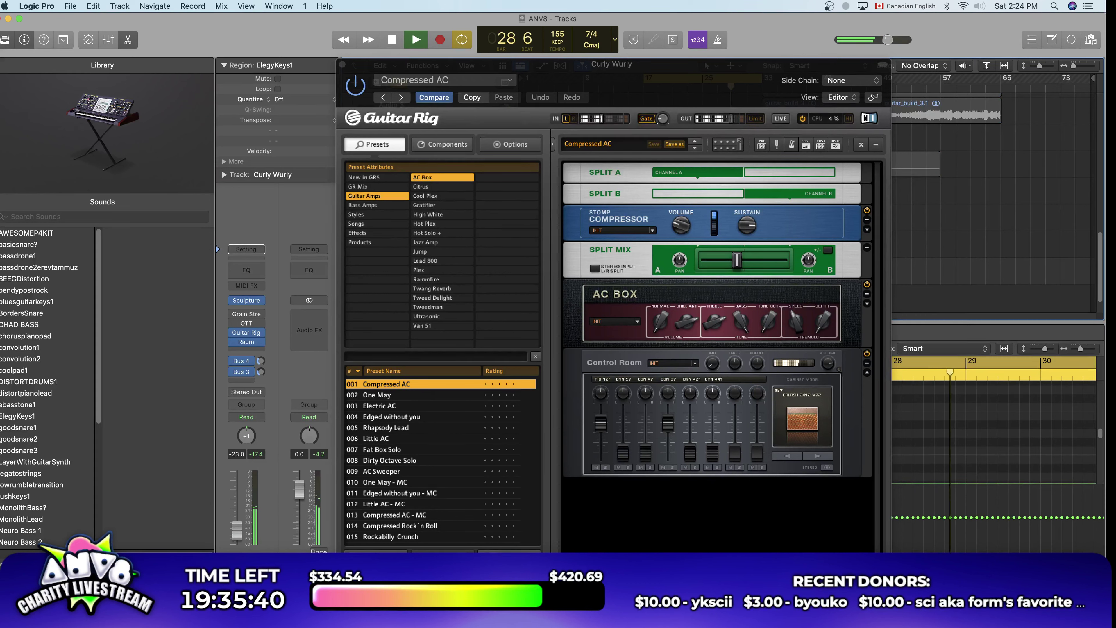
key("s")
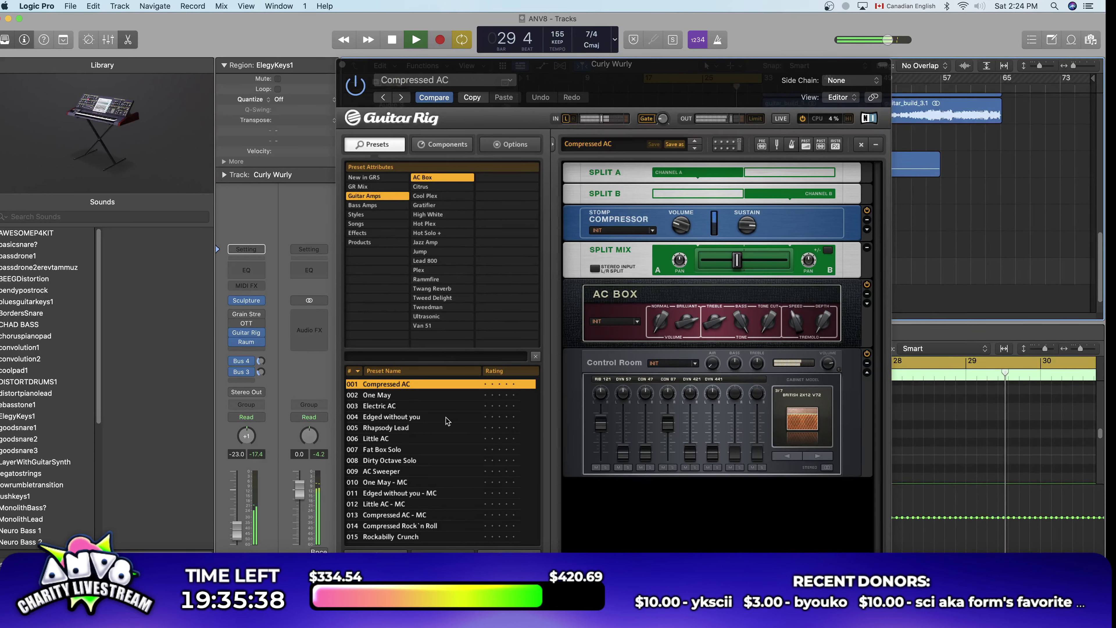
left_click_drag(246, 436, 238, 459)
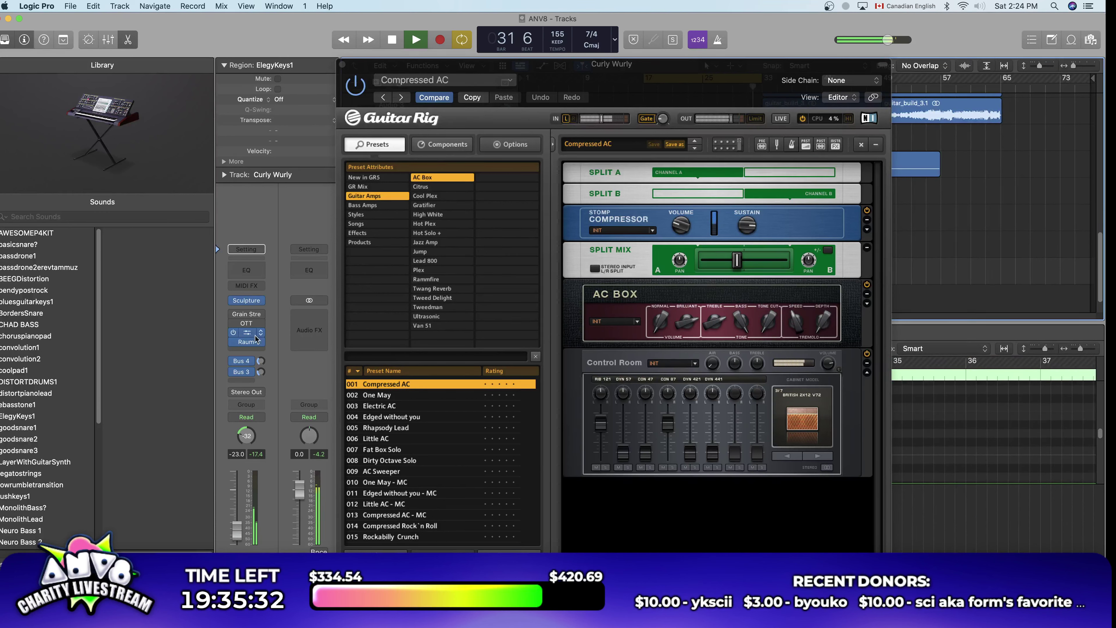
left_click(246, 341)
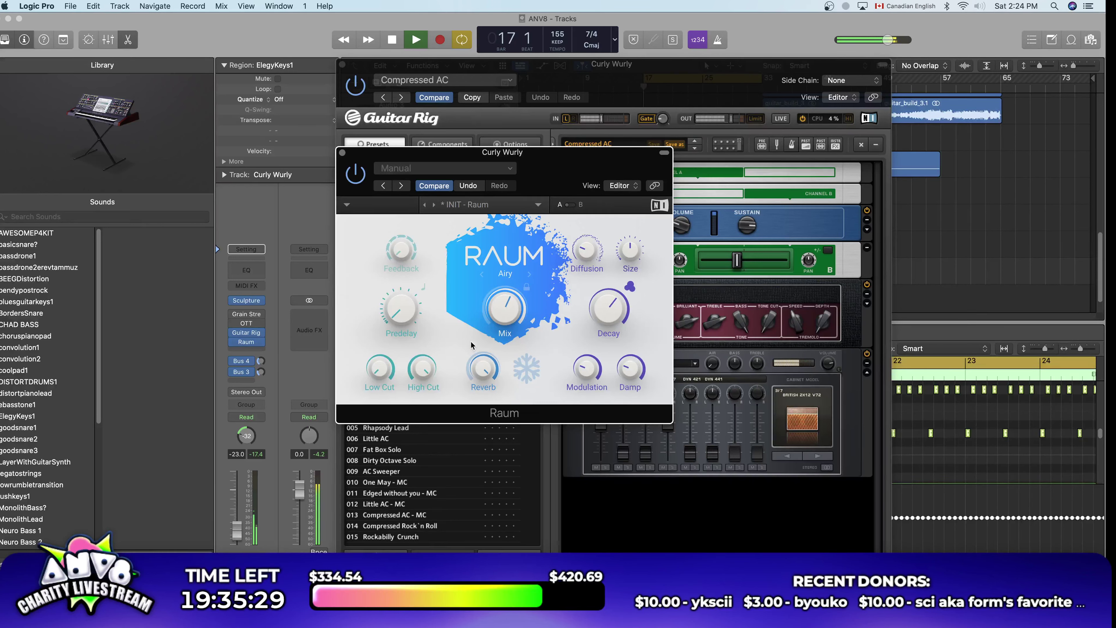
left_click(343, 152)
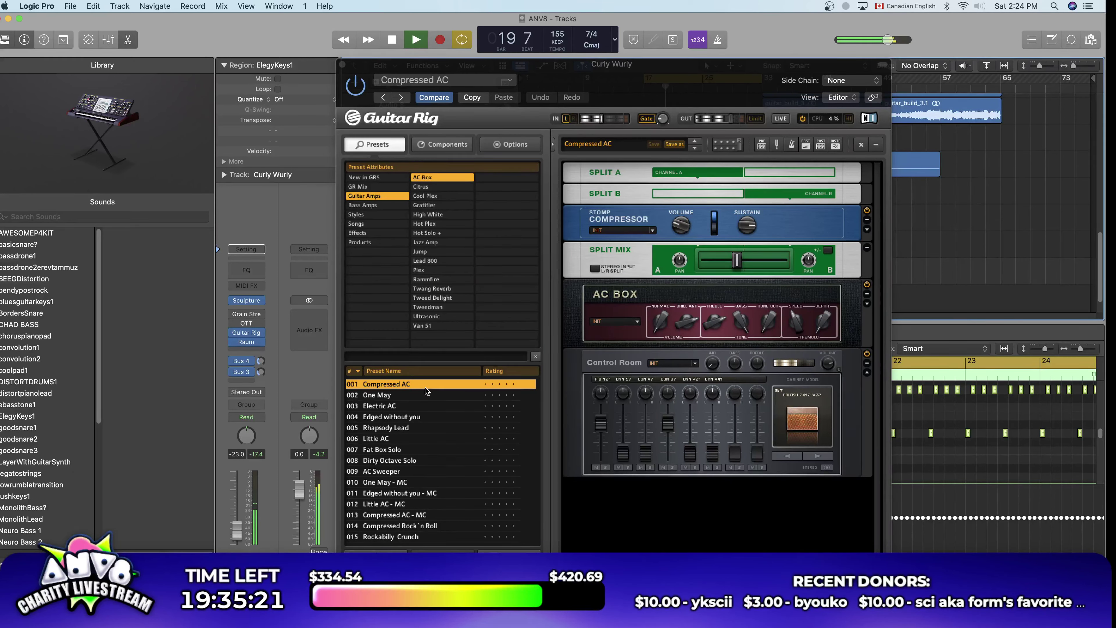
Step: Load the AC Box preset One May and set the Curly Wurly track's volume to -17.6 dB and pan to -25
left_click(421, 394)
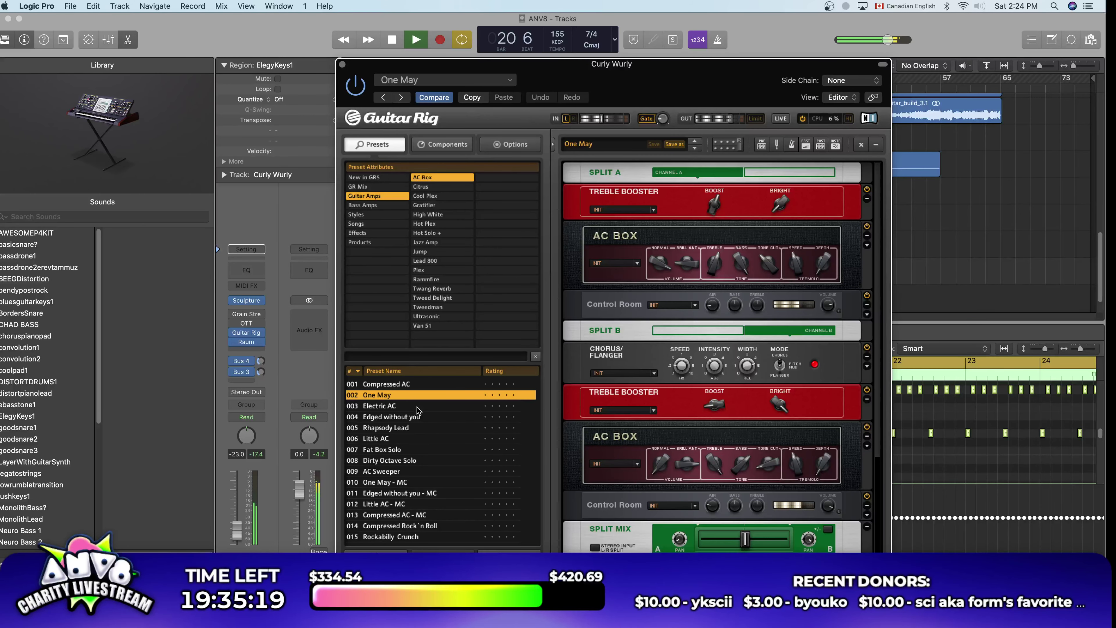
left_click(253, 518)
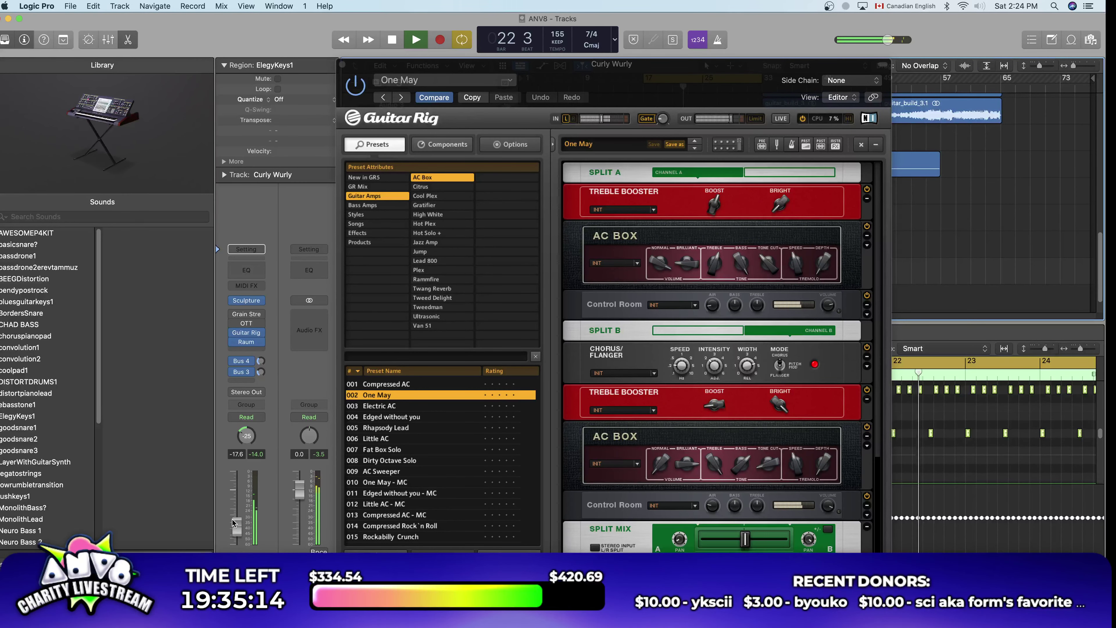
Step: Solo Curly Wurly, add a Channel EQ with a low cut at about 286 Hz, close the plug-ins and stop playback
key("s")
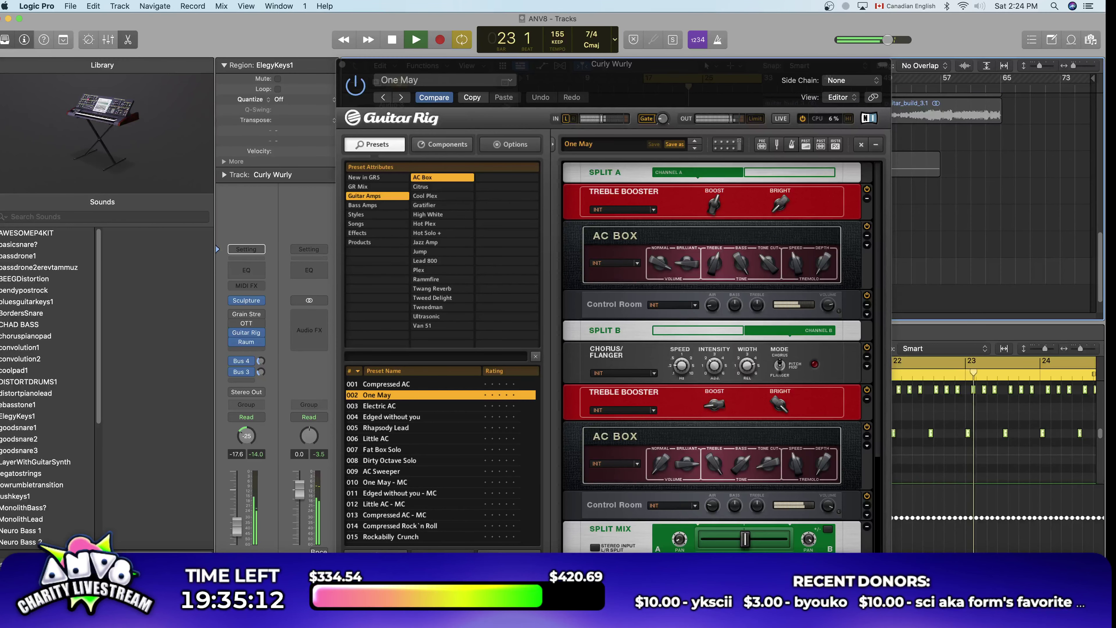
left_click(246, 270)
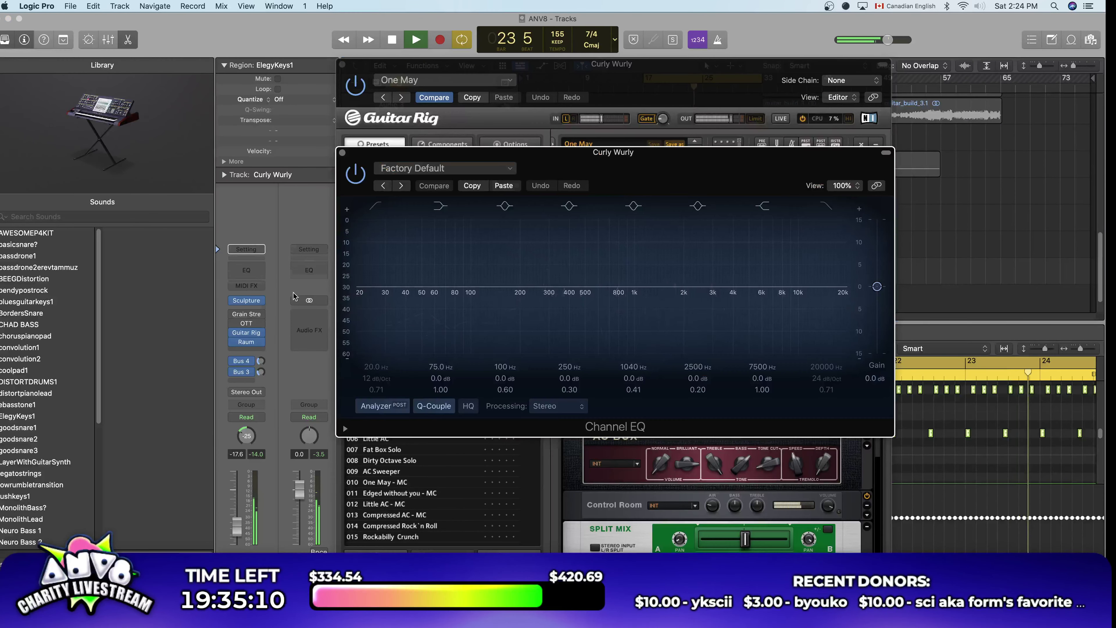
left_click(376, 205)
left_click_drag(361, 299, 546, 299)
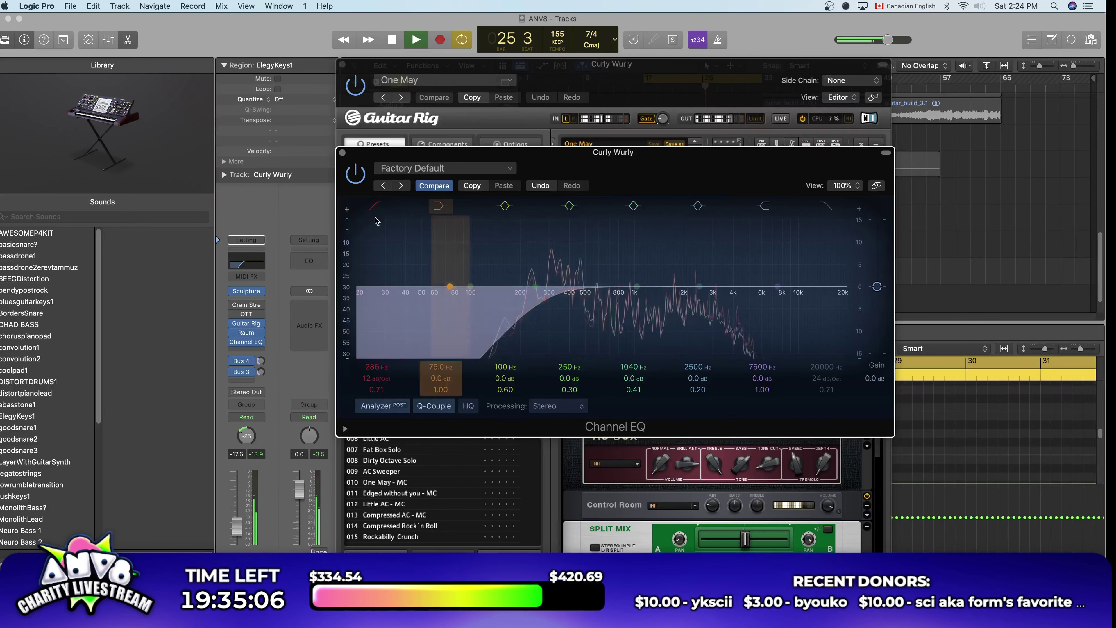
left_click(342, 152)
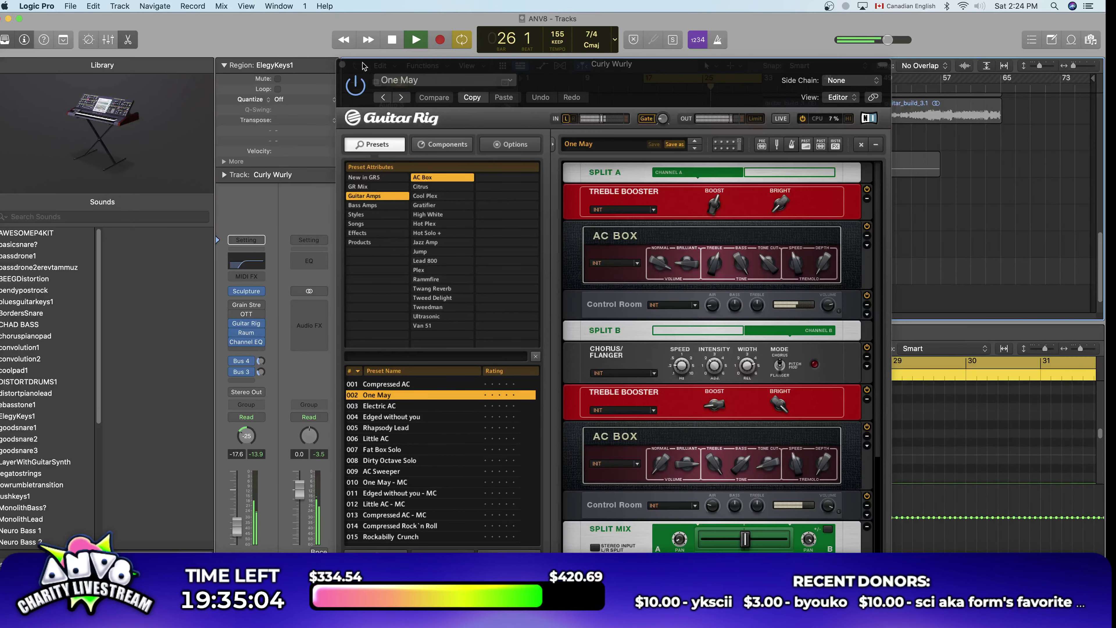
left_click(342, 64)
key("space")
Step: Select all notes from bar 25 onward in the Curly Wurly track's ElegyKeys1 region
scroll(671, 465, "up", 5)
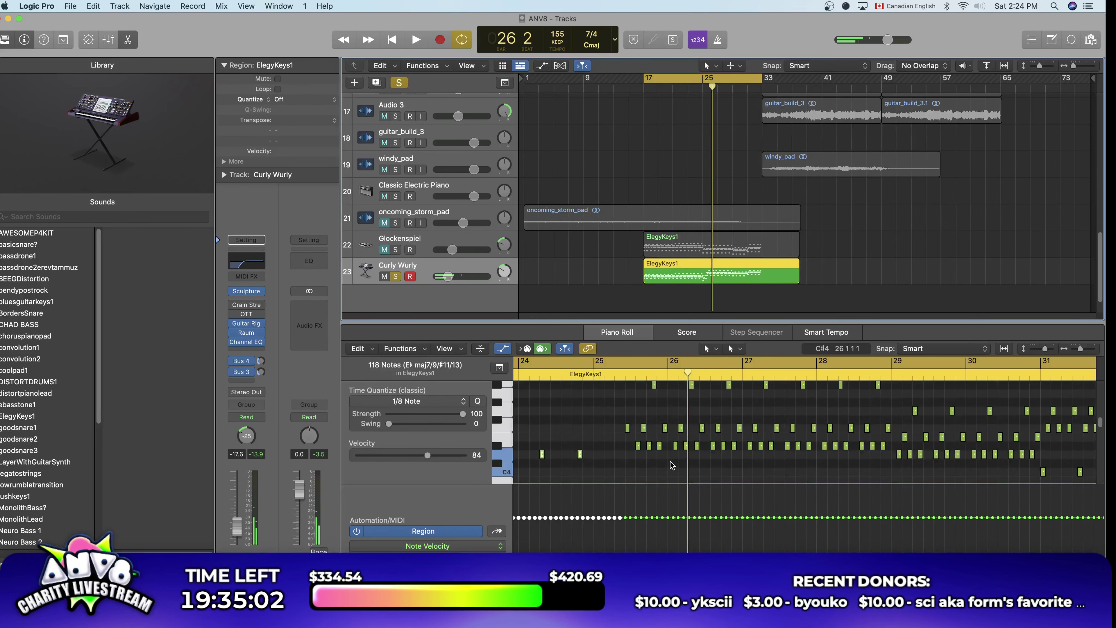
left_click_drag(617, 462, 1103, 302)
scroll(775, 417, "down", 12)
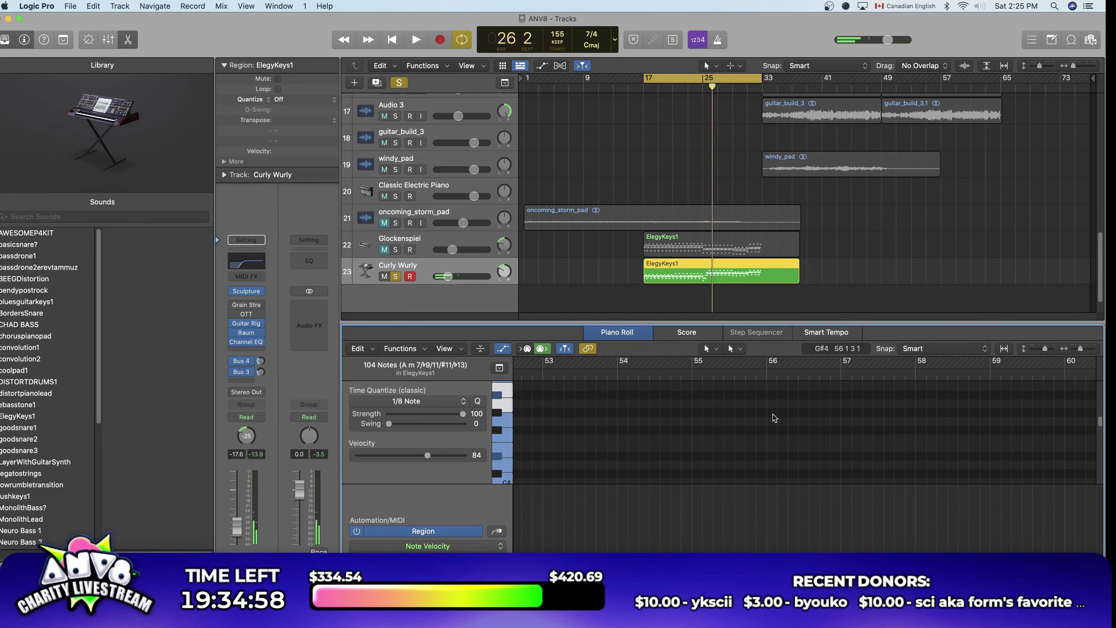
scroll(774, 416, "down", 5)
Step: Place the playhead at bar 25, turn cycle mode off and play the start of the selected passage
left_click_drag(712, 87, 703, 88)
scroll(779, 457, "down", 5)
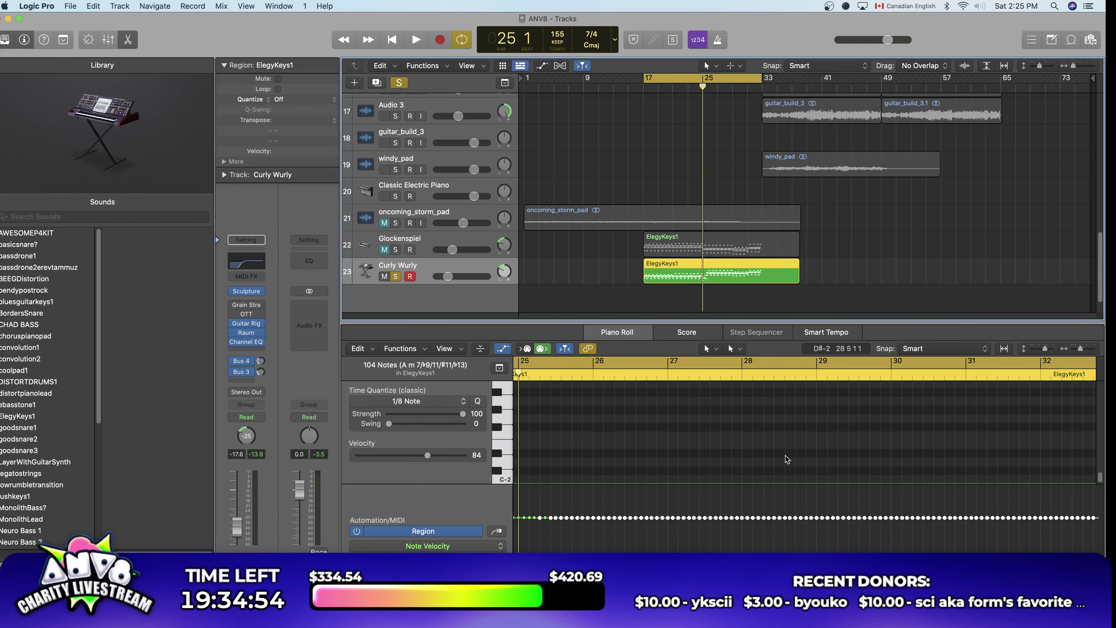
scroll(786, 459, "up", 12)
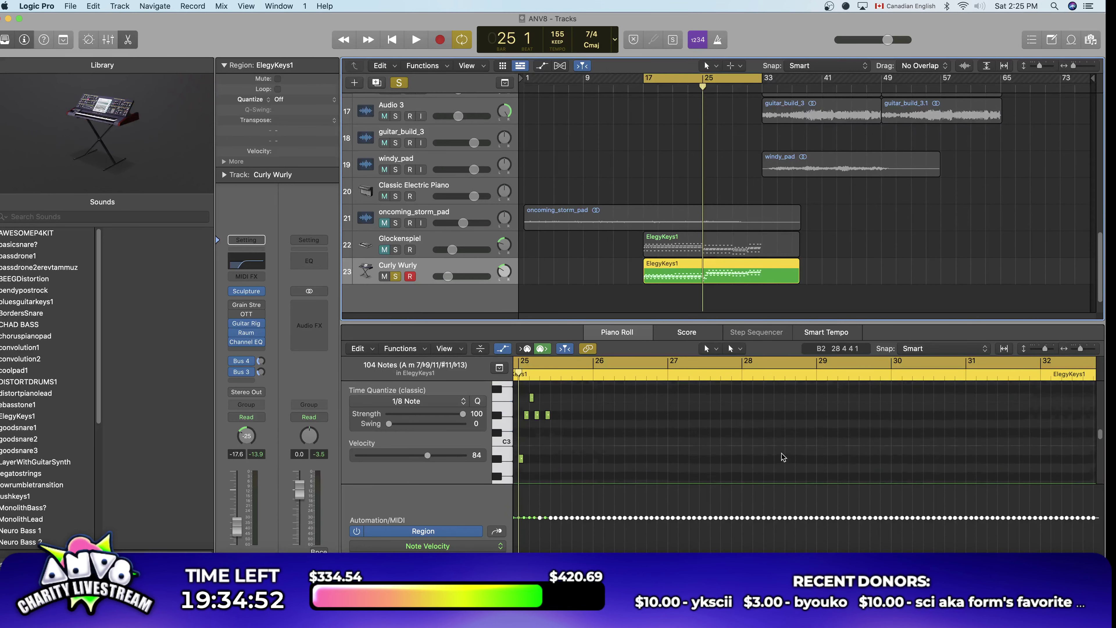
scroll(782, 453, "up", 1)
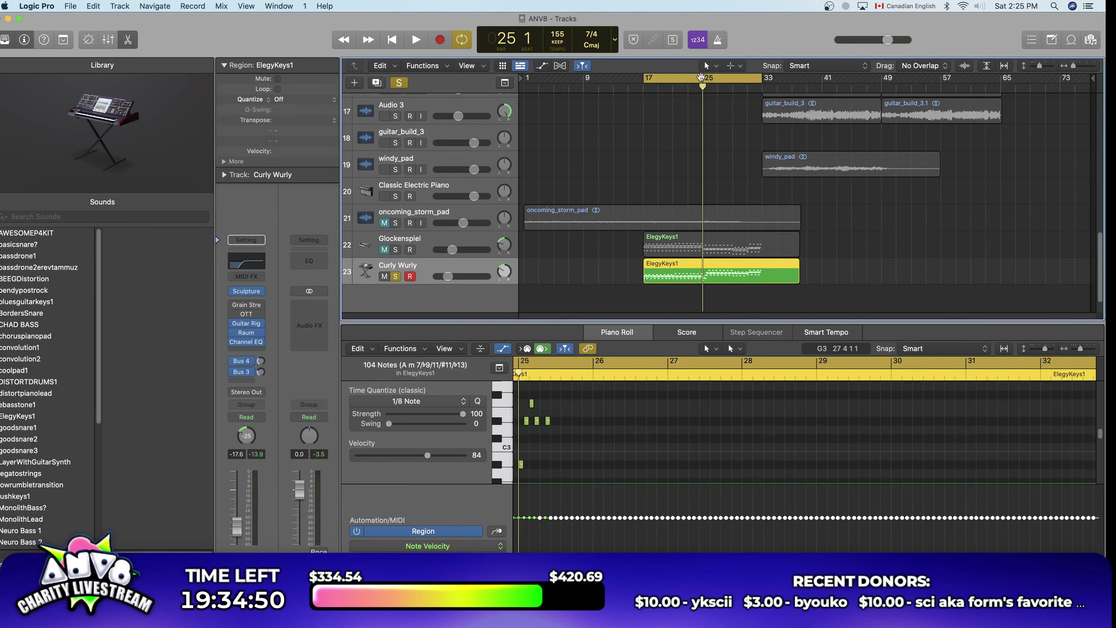
left_click(702, 78)
key("space")
scroll(655, 431, "up", 8)
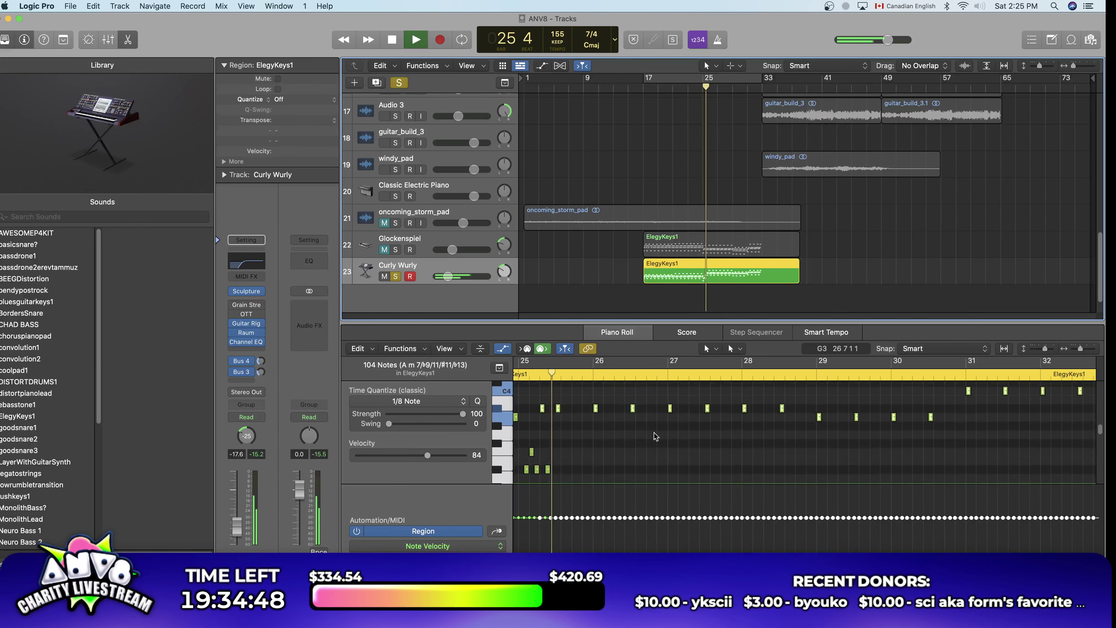
scroll(556, 434, "up", 4)
key("space")
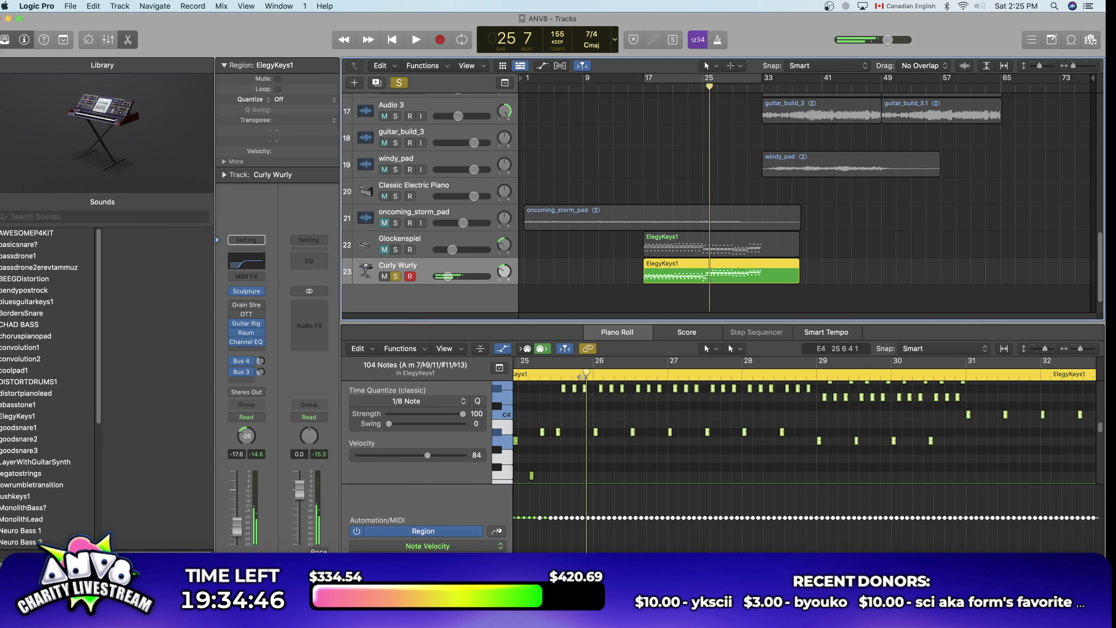
Step: Lower the selected ElegyKeys1 notes from bar 25 onward by an octave and play them back
left_click_drag(582, 376, 516, 376)
key("space")
scroll(641, 440, "up", 3)
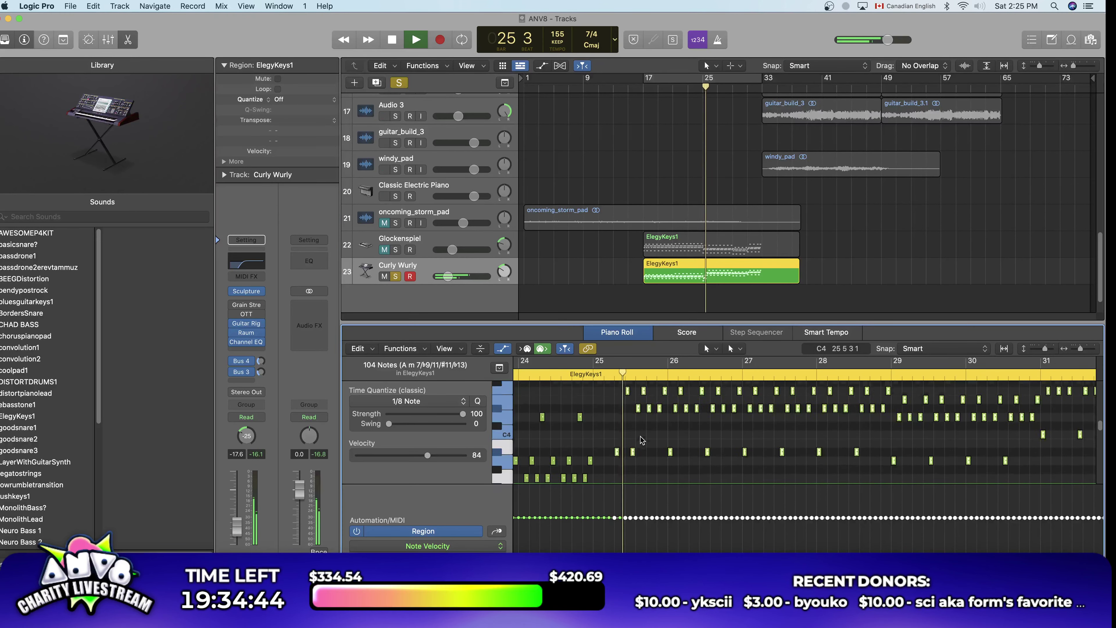
scroll(632, 436, "up", 4)
key("space")
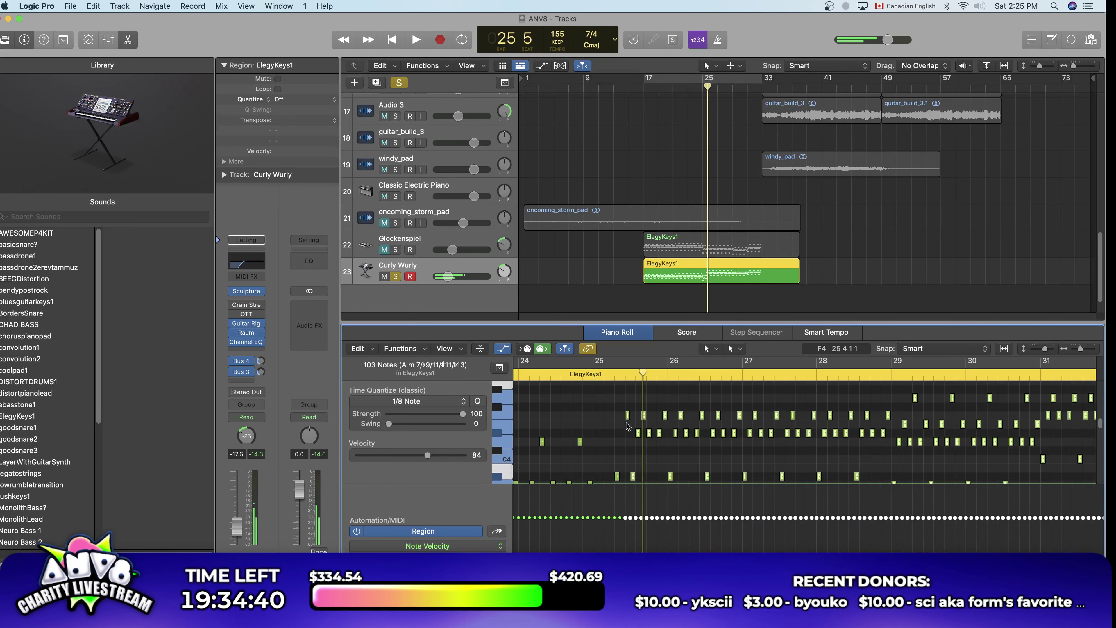
scroll(627, 426, "down", 10)
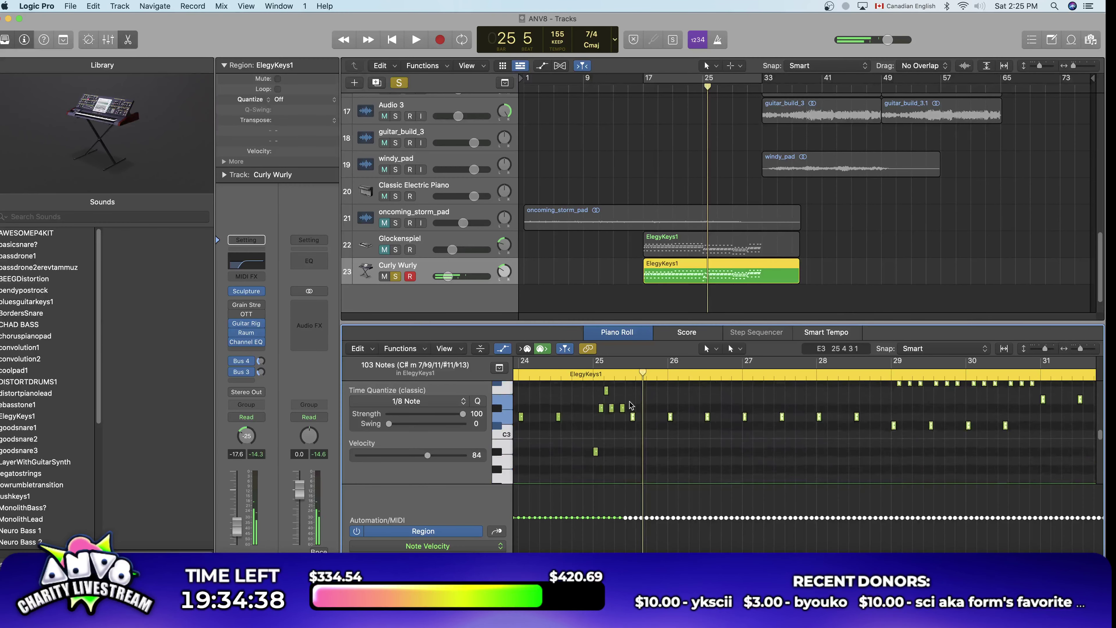
scroll(631, 404, "up", 4)
left_click_drag(629, 388, 629, 420)
key("space")
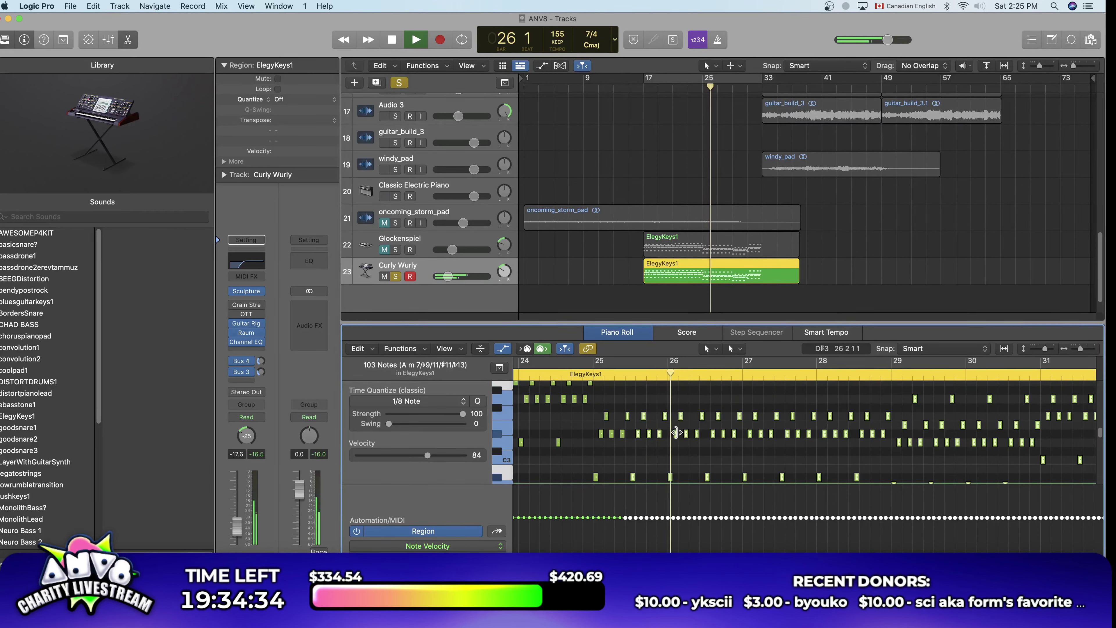
Step: Unsolo the Curly Wurly track and listen to it with the other tracks from bar 17
key("s")
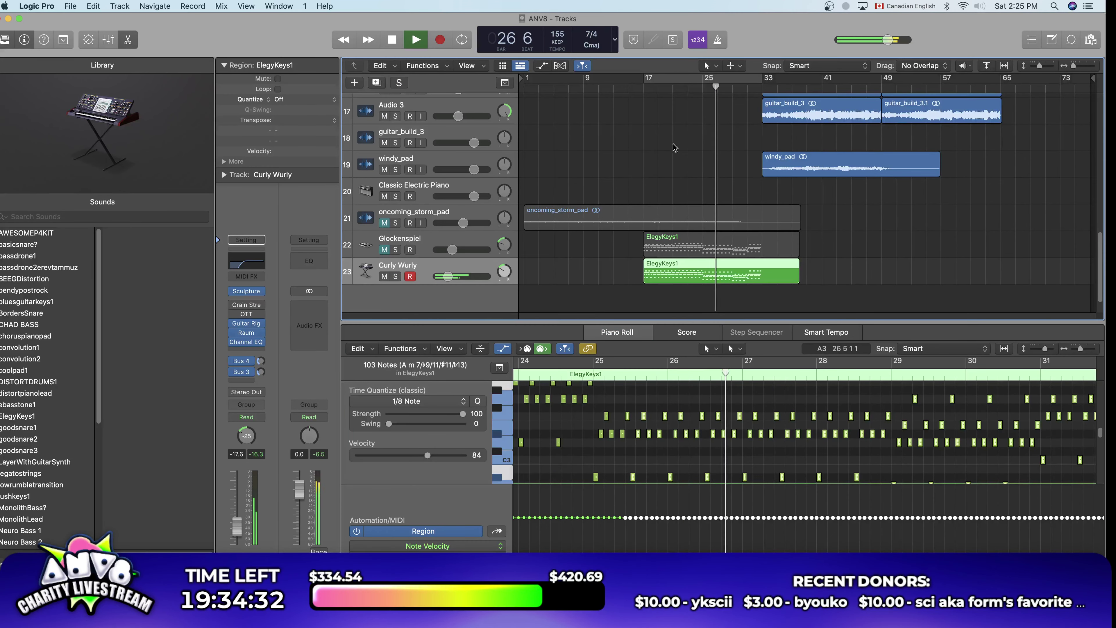
left_click_drag(720, 106, 639, 106)
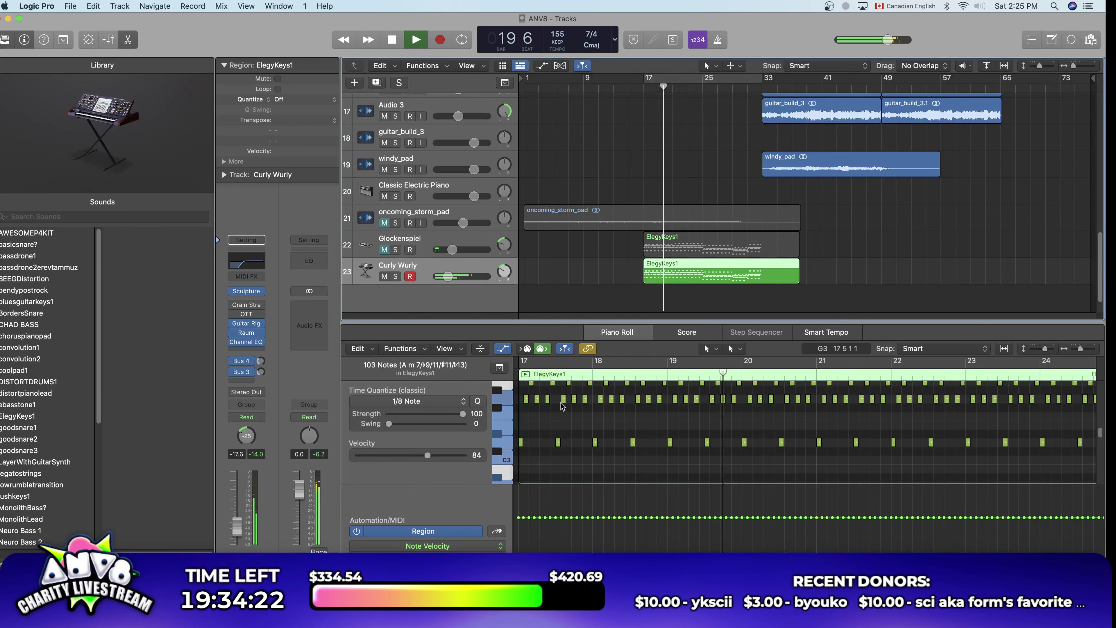
key("space")
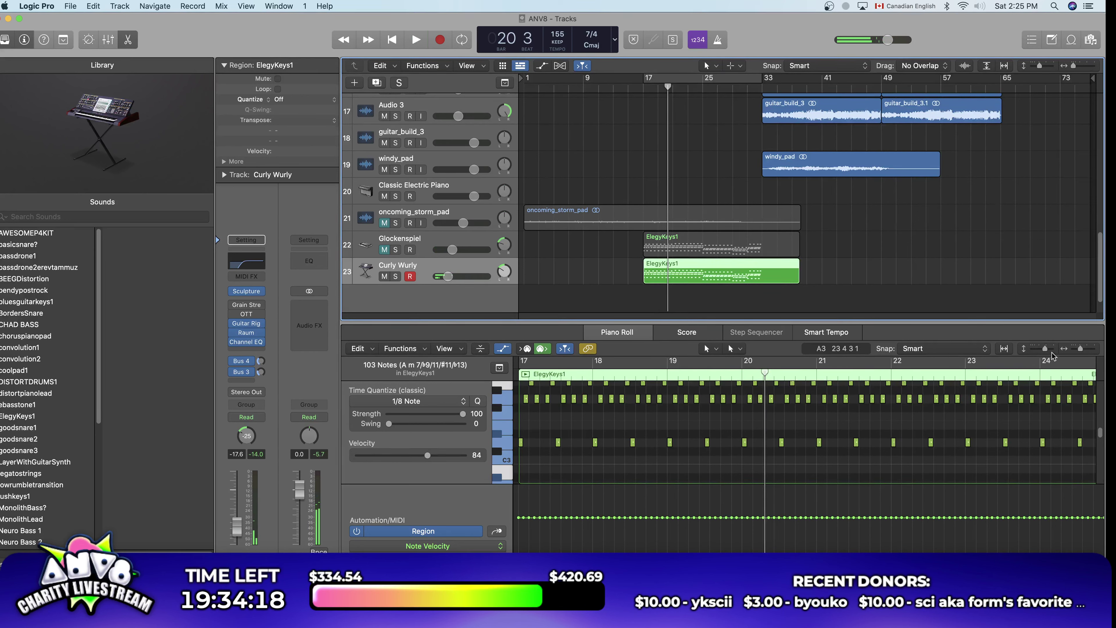
Step: Delete all notes from the Curly Wurly track's ElegyKeys1 region
left_click_drag(1078, 348, 1057, 352)
scroll(967, 451, "down", 3)
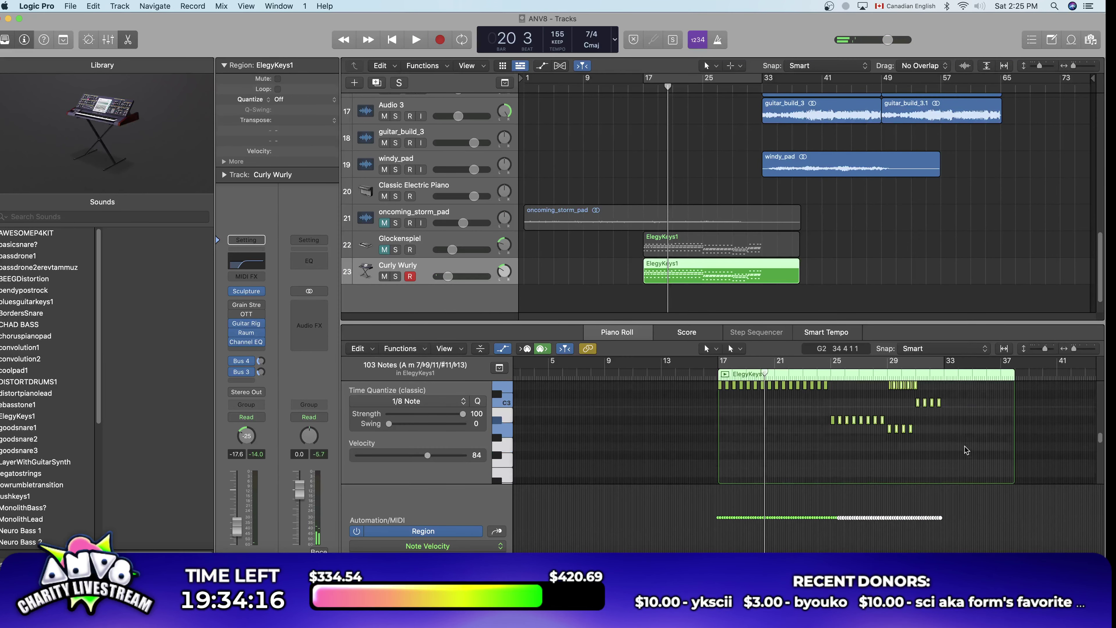
left_click_drag(970, 457, 677, 371)
key("BackSpace")
scroll(780, 421, "down", 3)
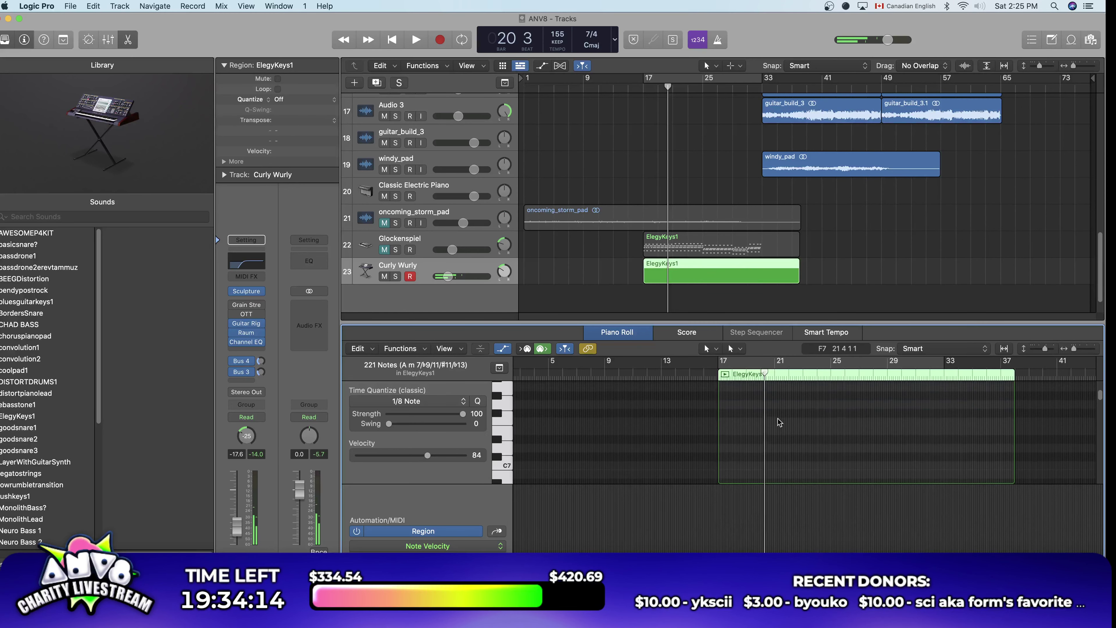
Step: Add a short D4 note at the start of bar 17 in the emptied region and audition it from there
left_click_drag(759, 373, 719, 383)
scroll(733, 426, "up", 2)
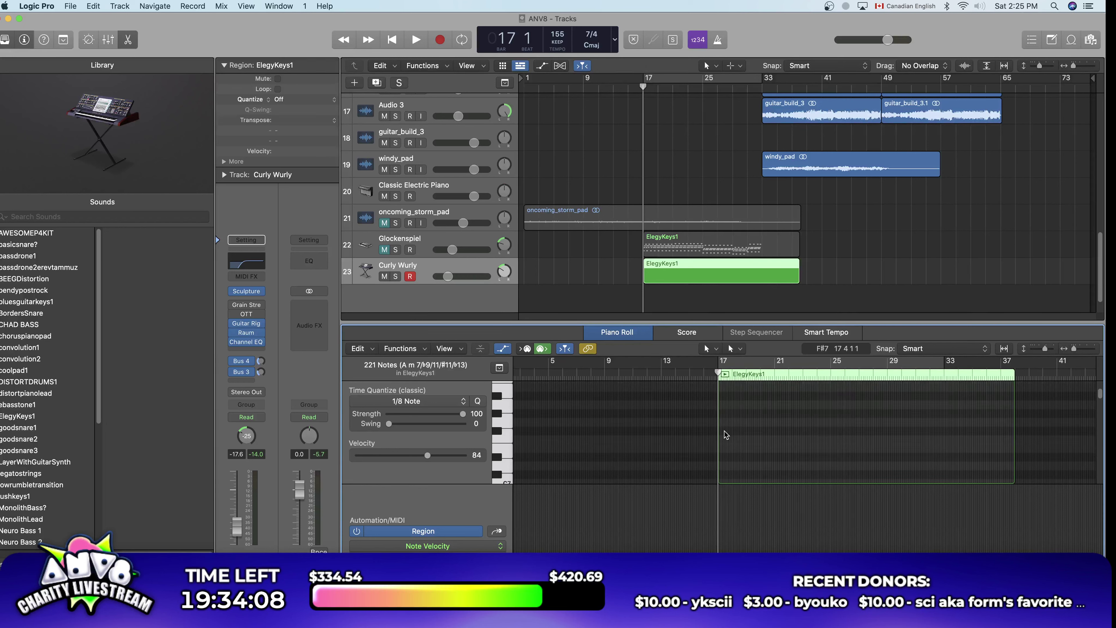
scroll(721, 438, "down", 4)
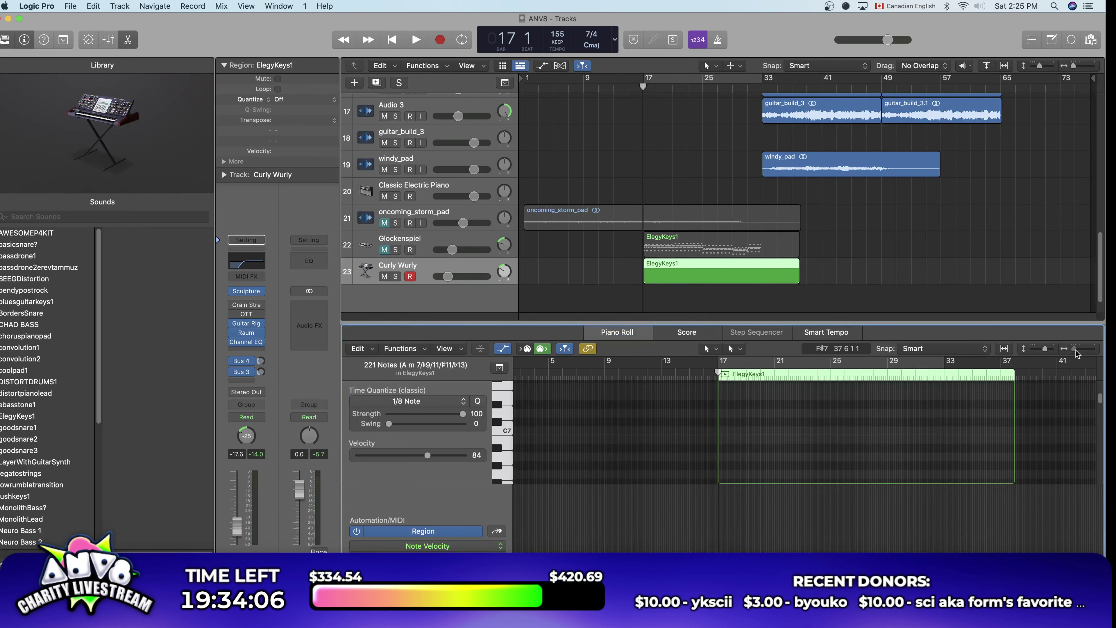
left_click_drag(1076, 351, 1094, 345)
scroll(741, 441, "down", 15)
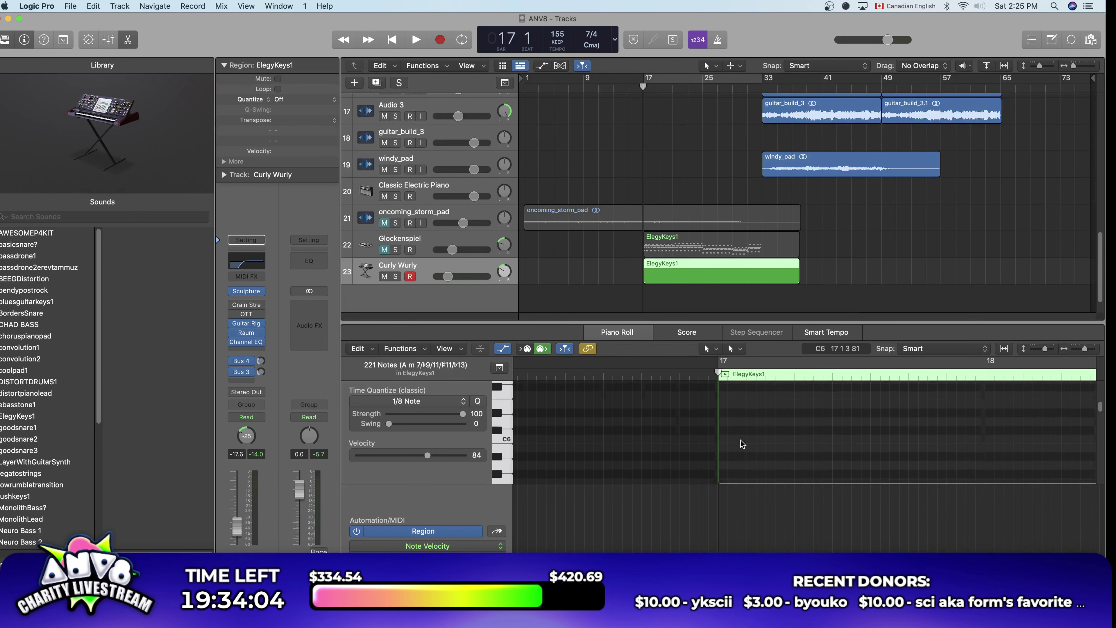
right_click(723, 421)
left_click(729, 423)
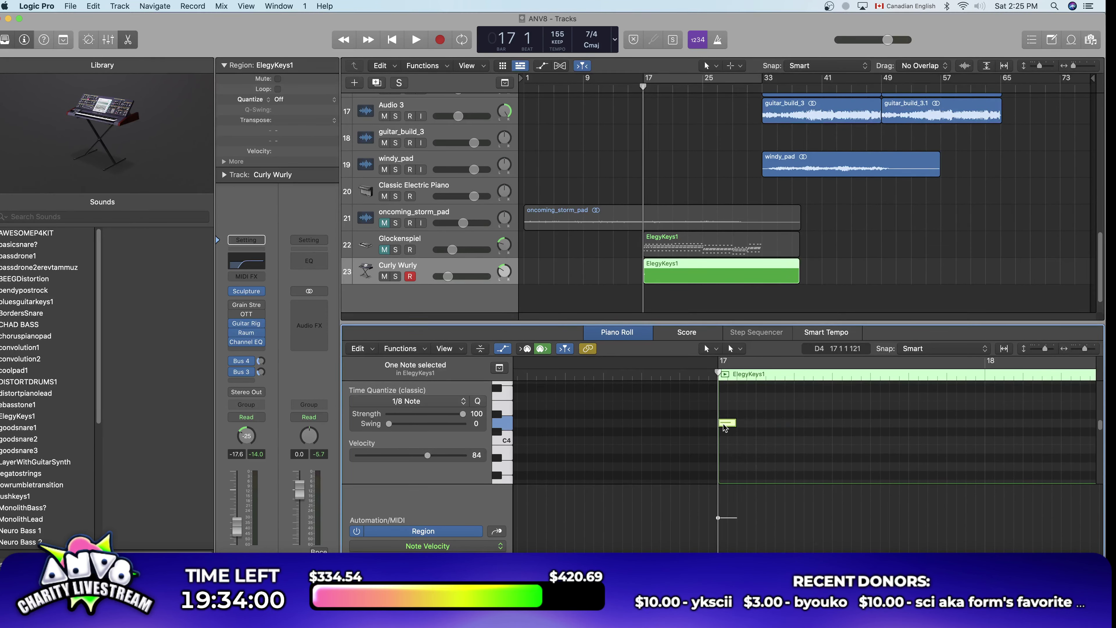
left_click(726, 424)
scroll(745, 458, "down", 2)
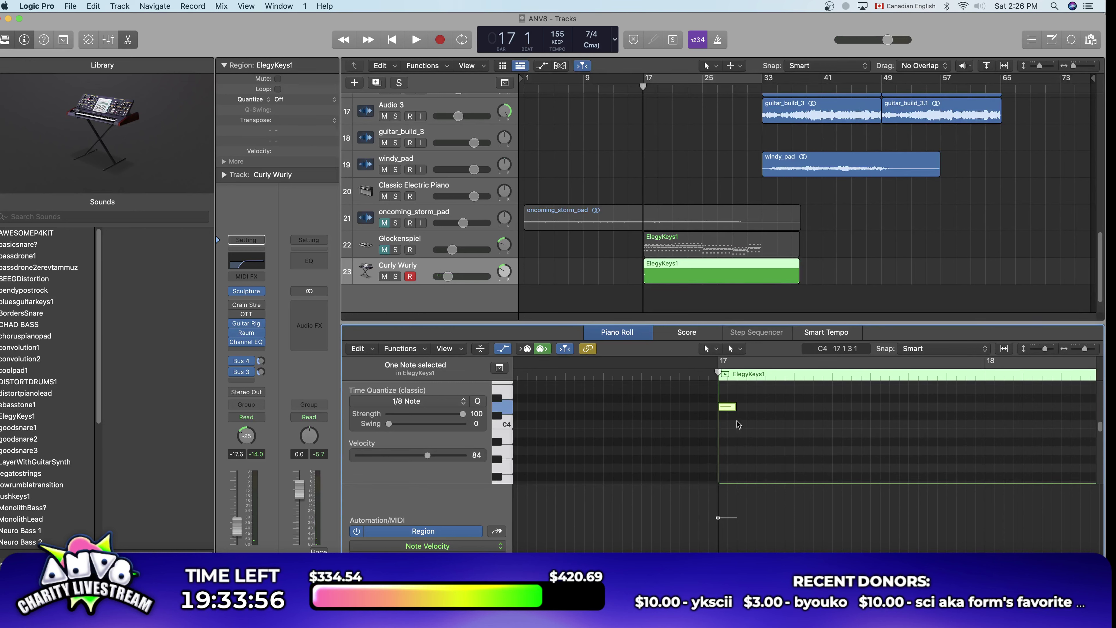
key("space")
key("space")
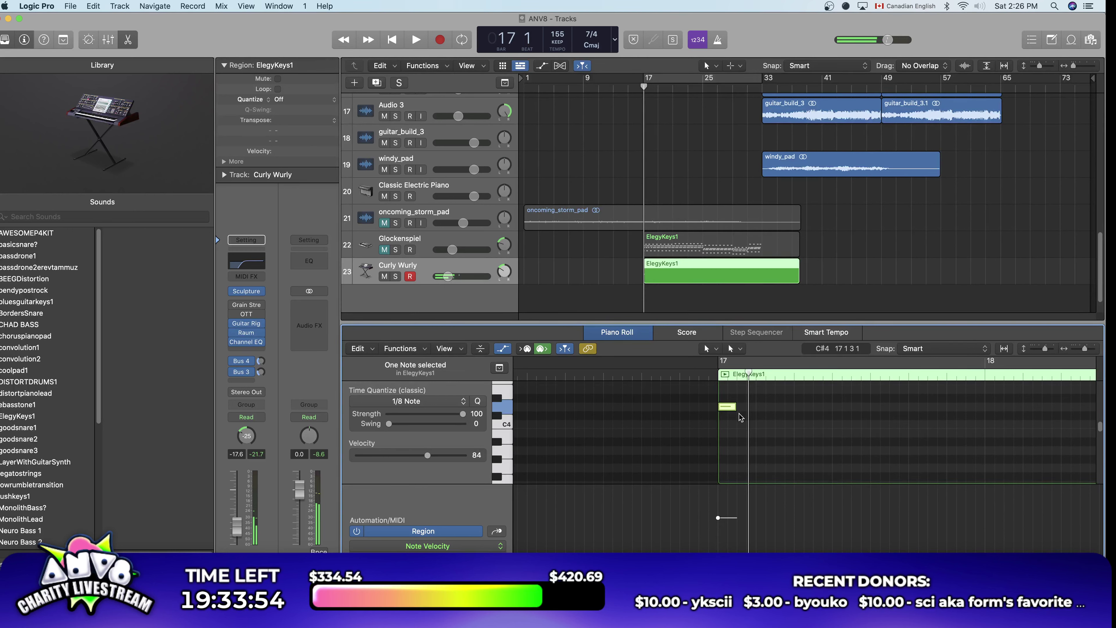
Step: Draw an A3 note and a G3 note directly after the D4 with the Pencil tool
left_click(709, 348)
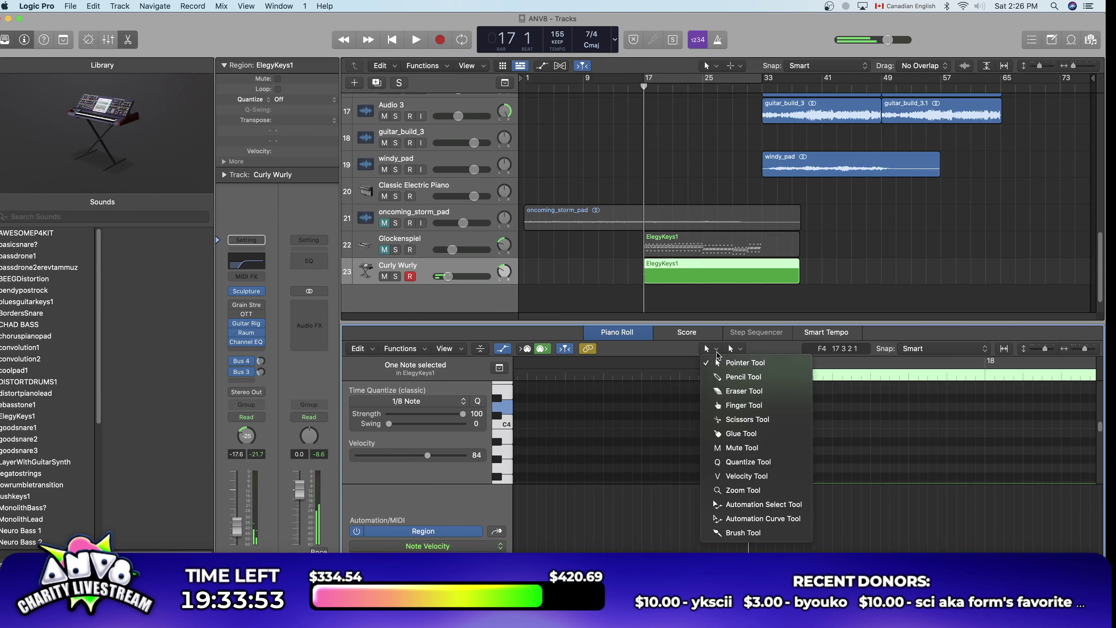
left_click(725, 378)
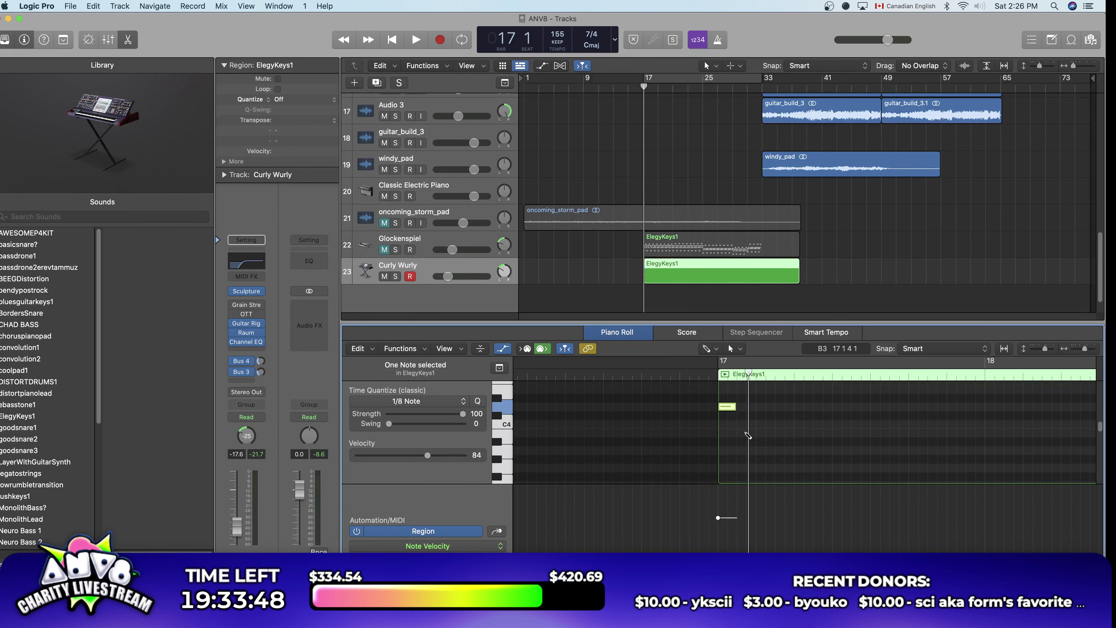
scroll(749, 438, "down", 1)
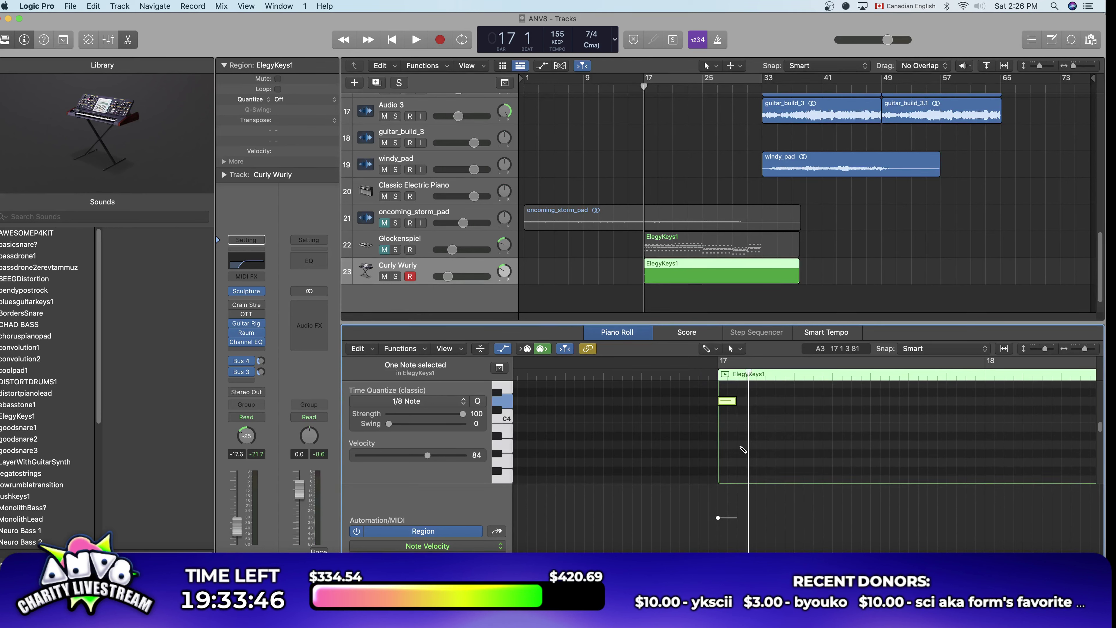
left_click(739, 444)
left_click(756, 462)
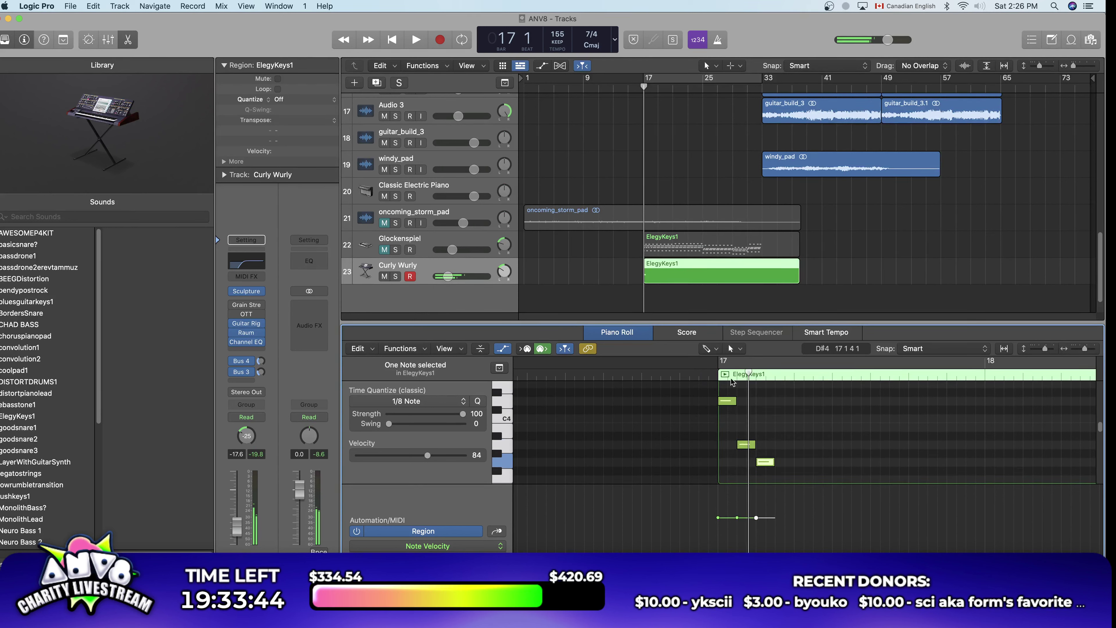
Step: Copy the three-note D4–A3–G3 figure end to end four more times and delete the last G3, which crosses into bar 18
key("t")
left_click(718, 361)
mouse_move(798, 469)
left_mouse_down()
mouse_move(711, 395)
mouse_move(756, 374)
left_mouse_up()
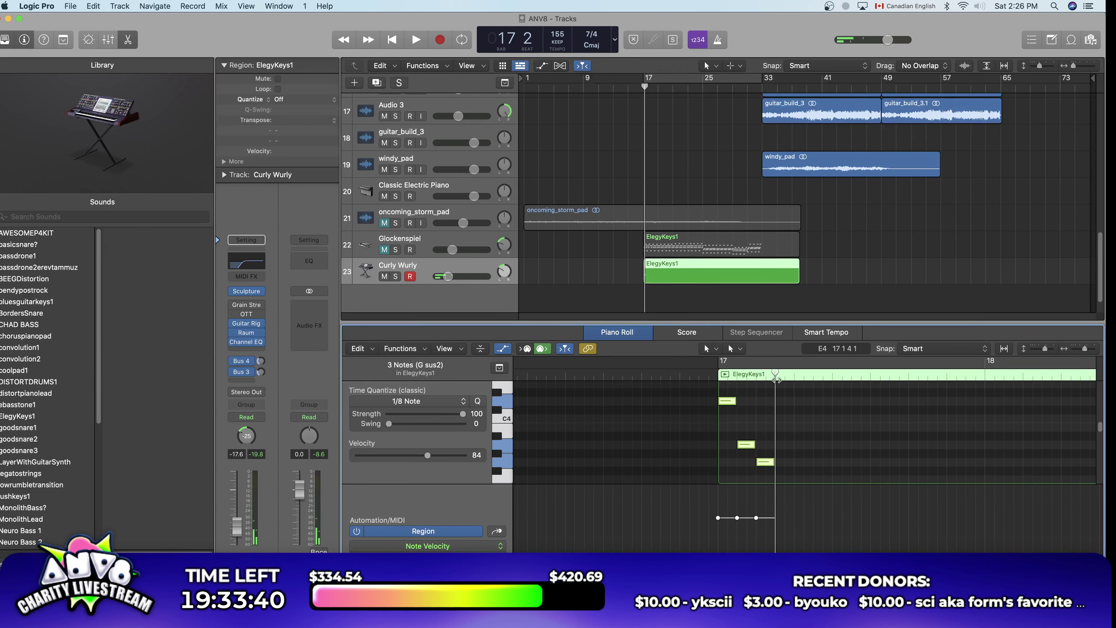
key("super+v")
key("super+v")
key("super+v")
key("super+v")
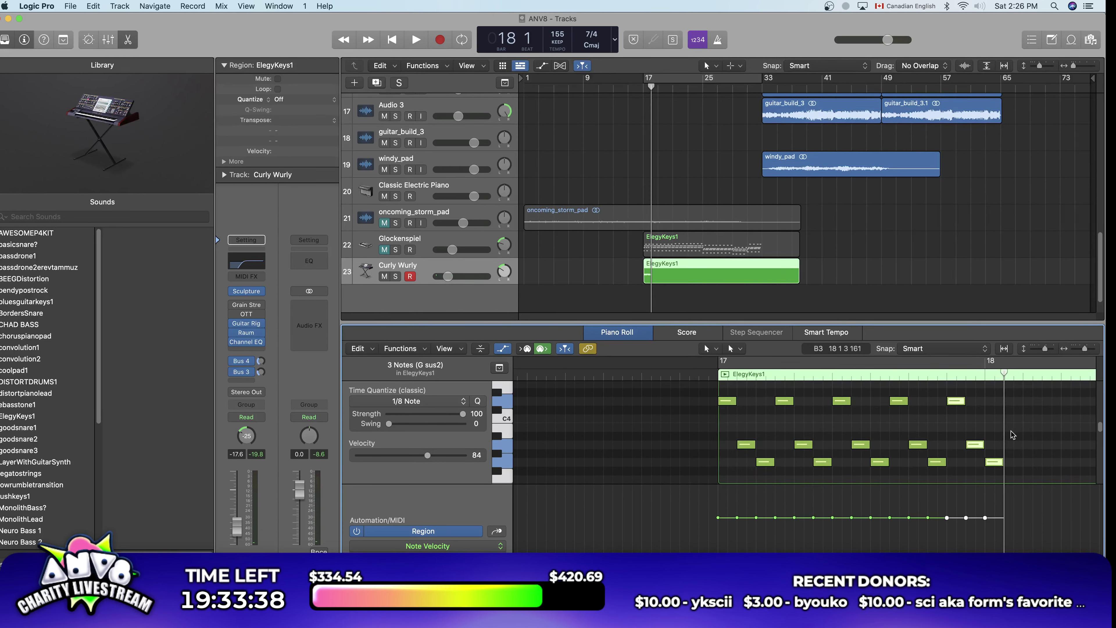
left_click(995, 461)
key("Delete")
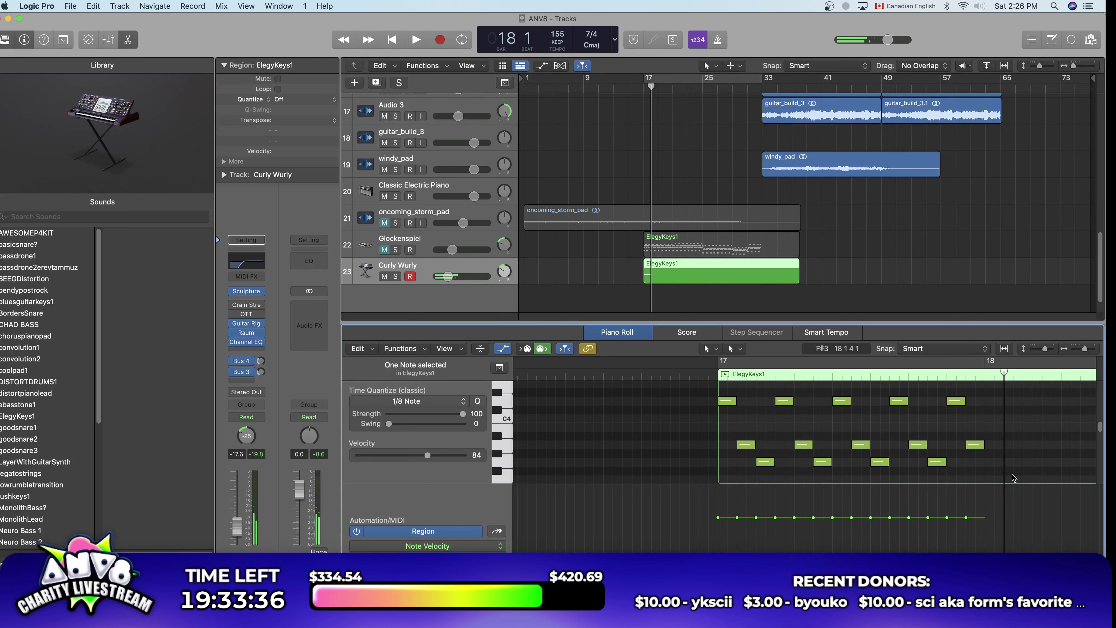
Step: Select all the notes of the bar 17 pattern and play it from the start of the bar
left_click_drag(1012, 474, 727, 390)
left_click_drag(1004, 376, 717, 379)
key("space")
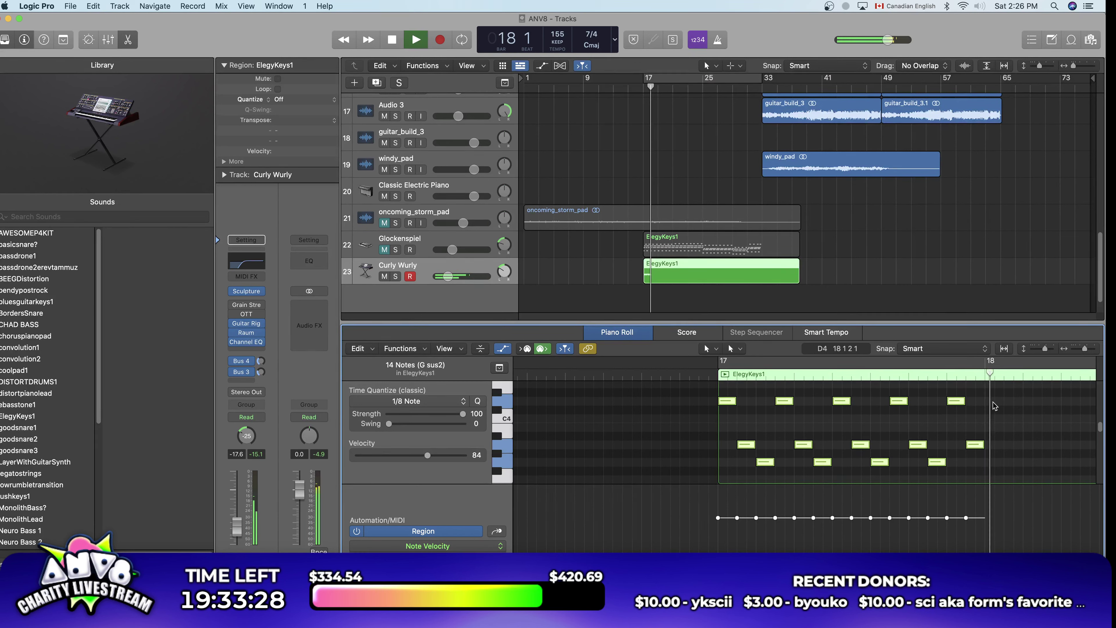
key("space")
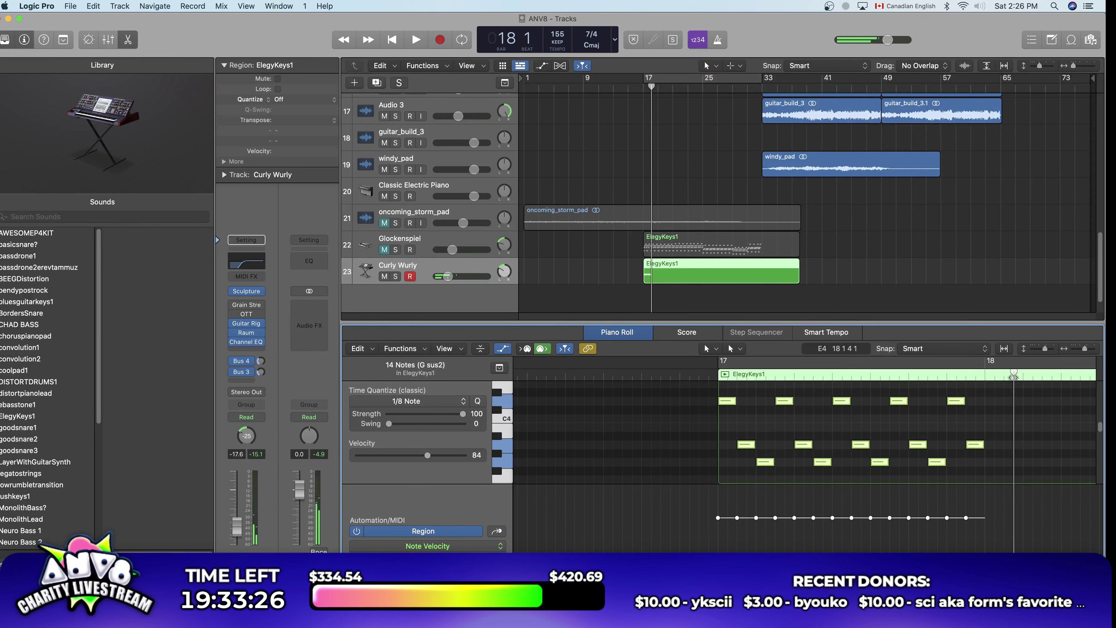
Step: Try to continue the pattern beyond bar 18 with pasted copies, and undo the pastes
left_click_drag(1013, 376, 983, 388)
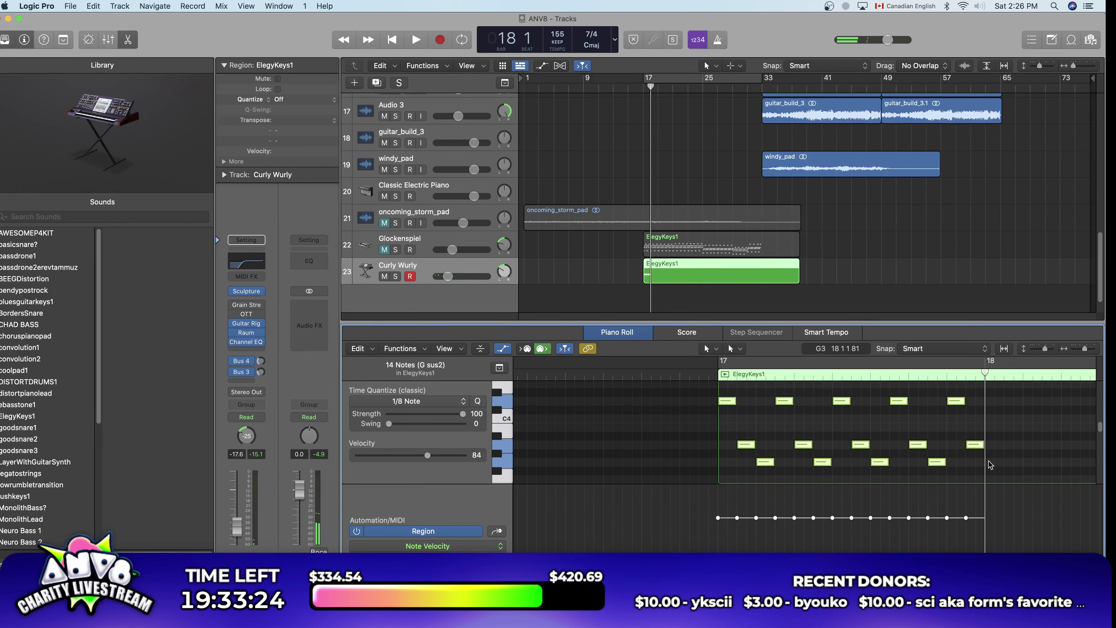
left_click(932, 476)
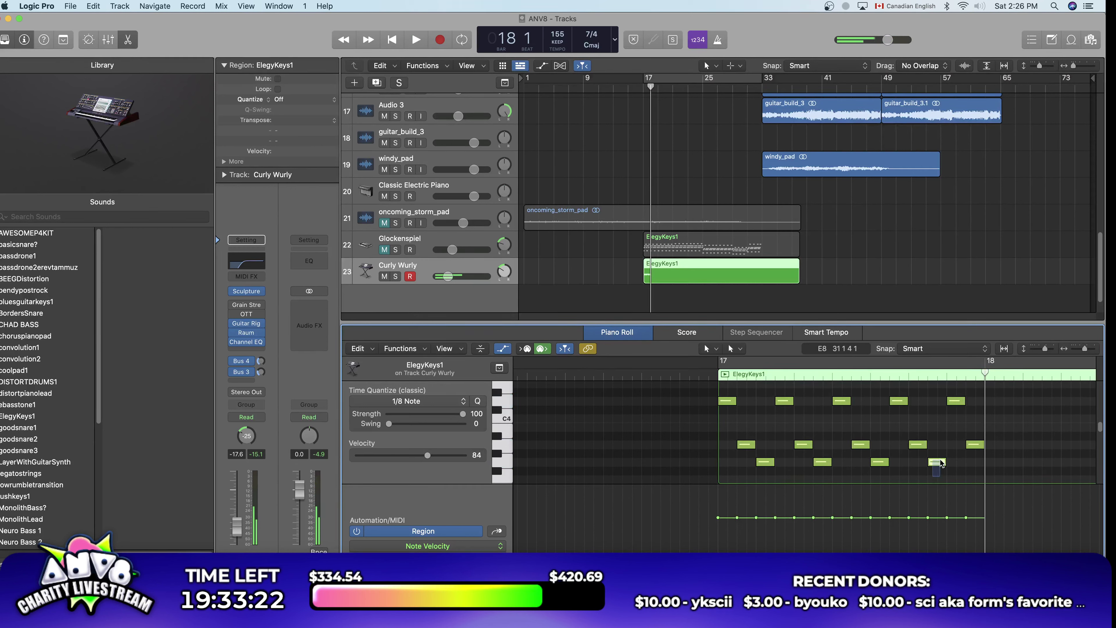
left_click(936, 462)
key("super+c")
key("super+v")
left_click_drag(960, 387, 1009, 461)
key("super+v")
key("super+v")
key("super+v")
key("super+v")
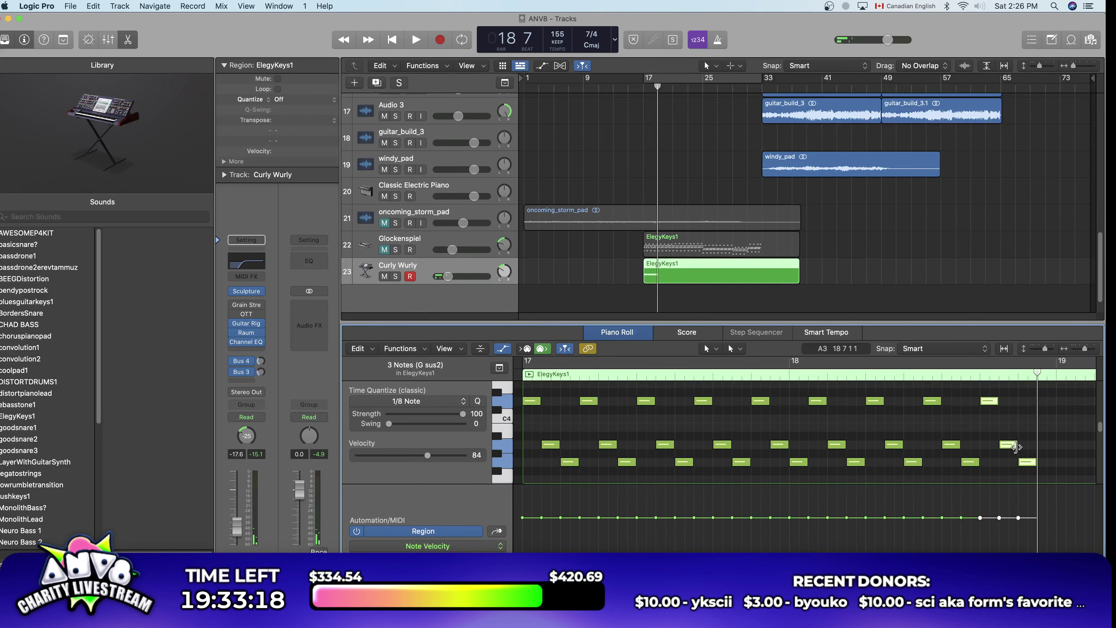
key("super+z")
key("super+z")
key("super+z")
key("super+z")
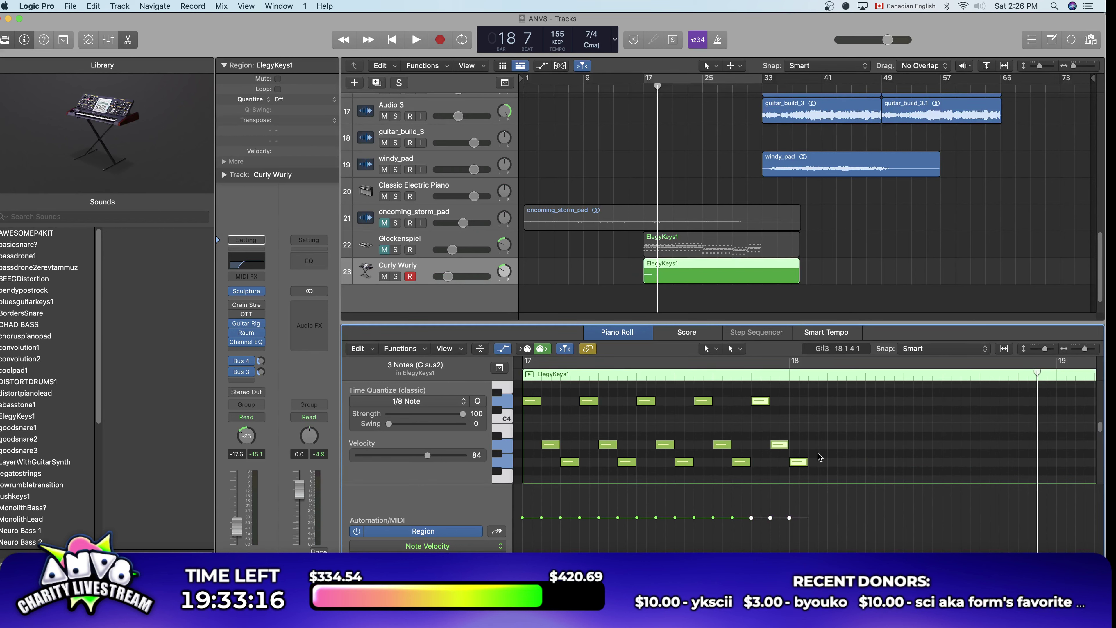
Step: Remove the G3 crossing into bar 18 and paste copies of the 14-note pattern across bars 18 to 20
left_click(803, 462)
key("BackSpace")
left_click_drag(833, 475, 519, 425)
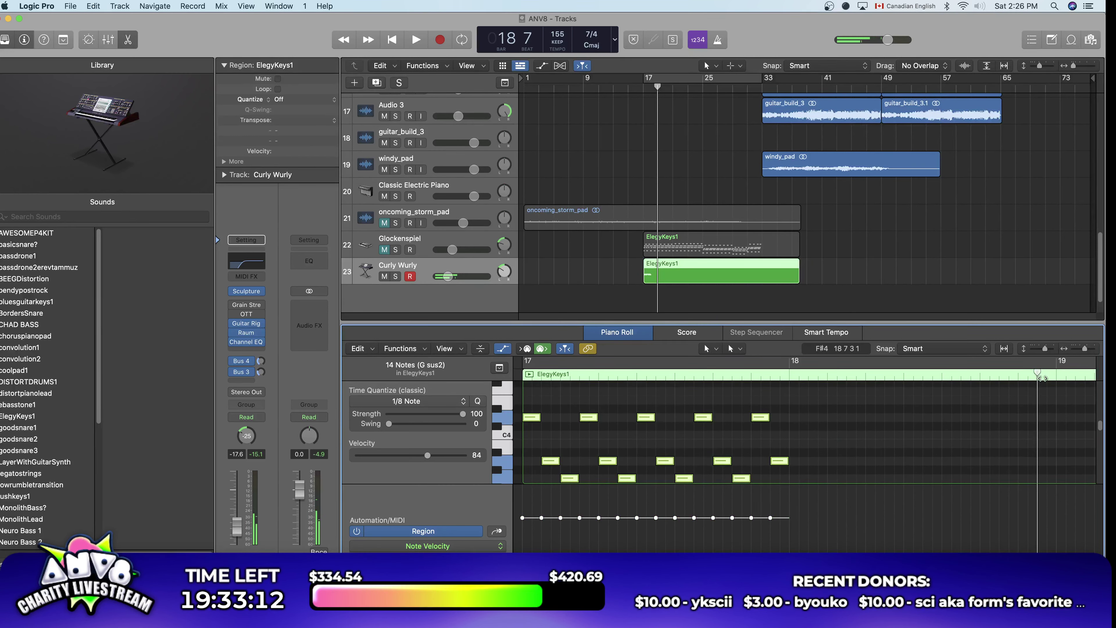
left_click_drag(1041, 377, 789, 422)
key("super+v")
key("super+v")
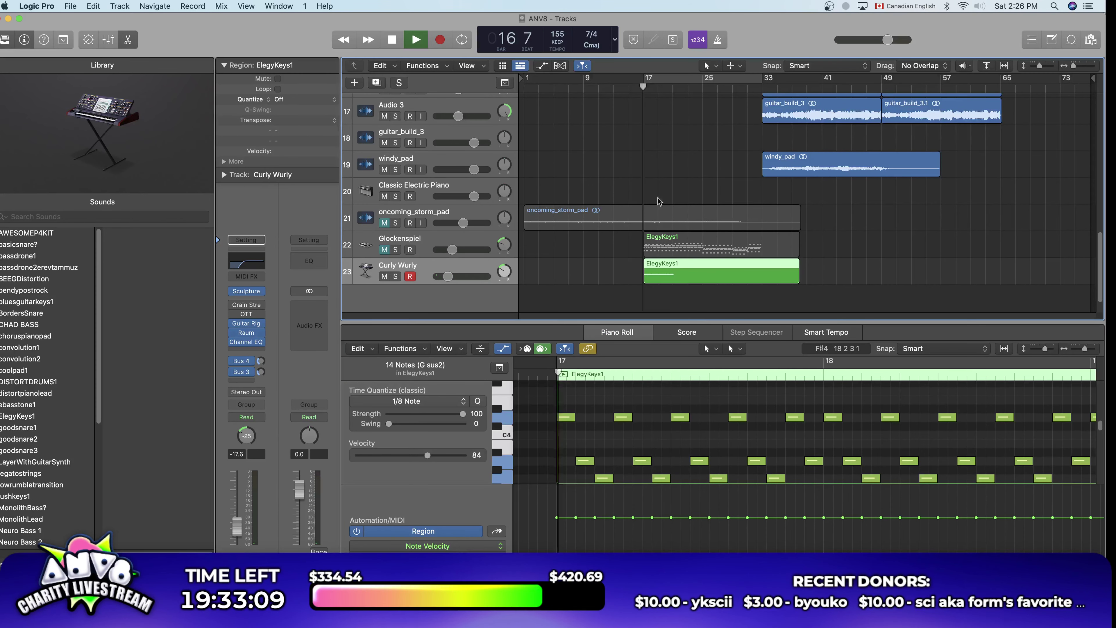
Step: Adjust the pan of Curly Wurly to -34 and of Glockenspiel, and unmute the Glockenspiel track while listening
left_click_drag(504, 272, 504, 276)
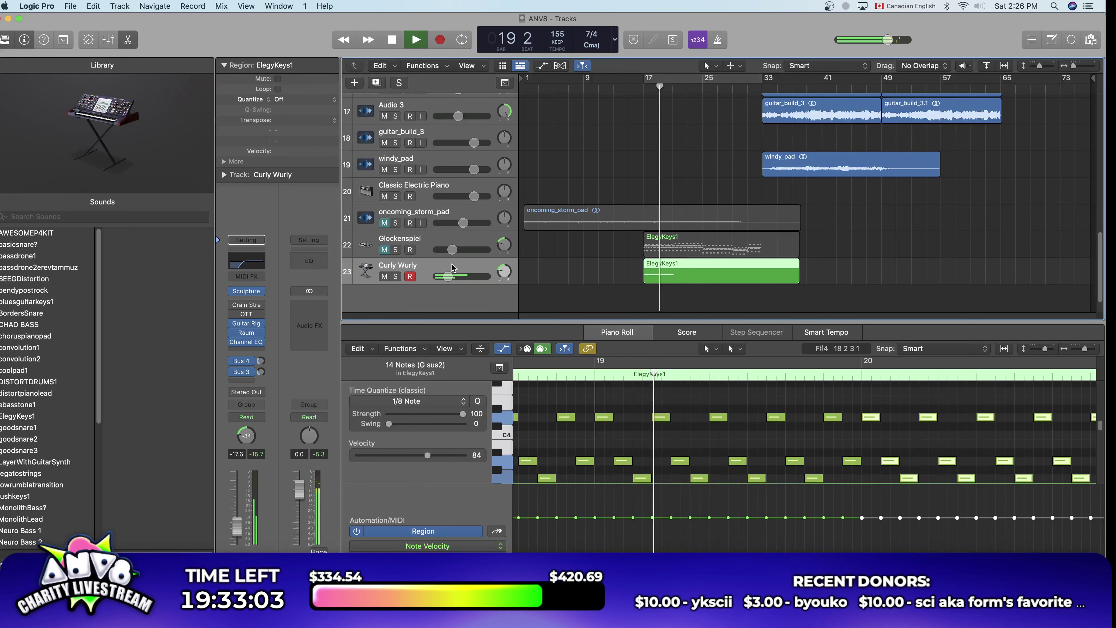
left_click_drag(504, 244, 504, 244)
left_click(395, 250)
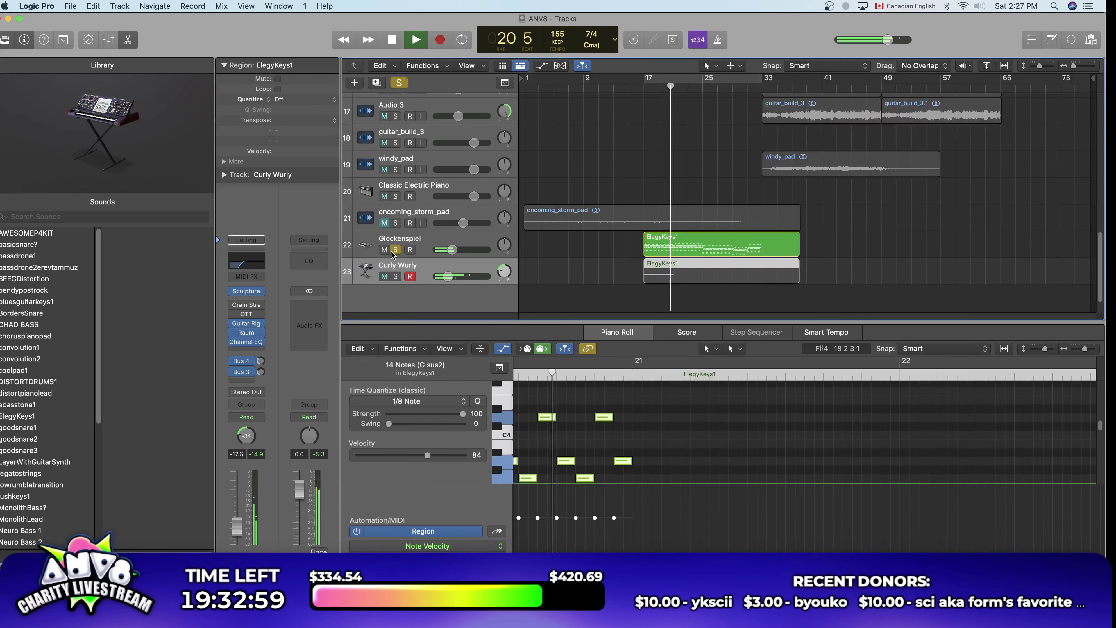
left_click(395, 250)
key("space")
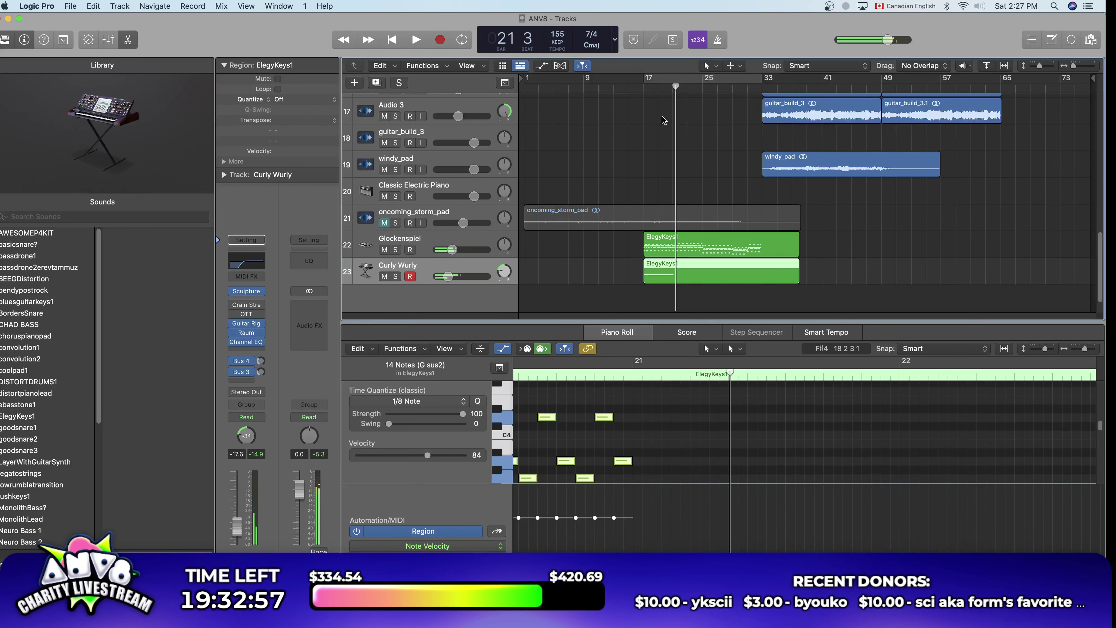
Step: Select all ElegyKeys1 notes and try the pattern transposed down to A3, E3 and D3 while listening from bar 17
left_click(644, 86)
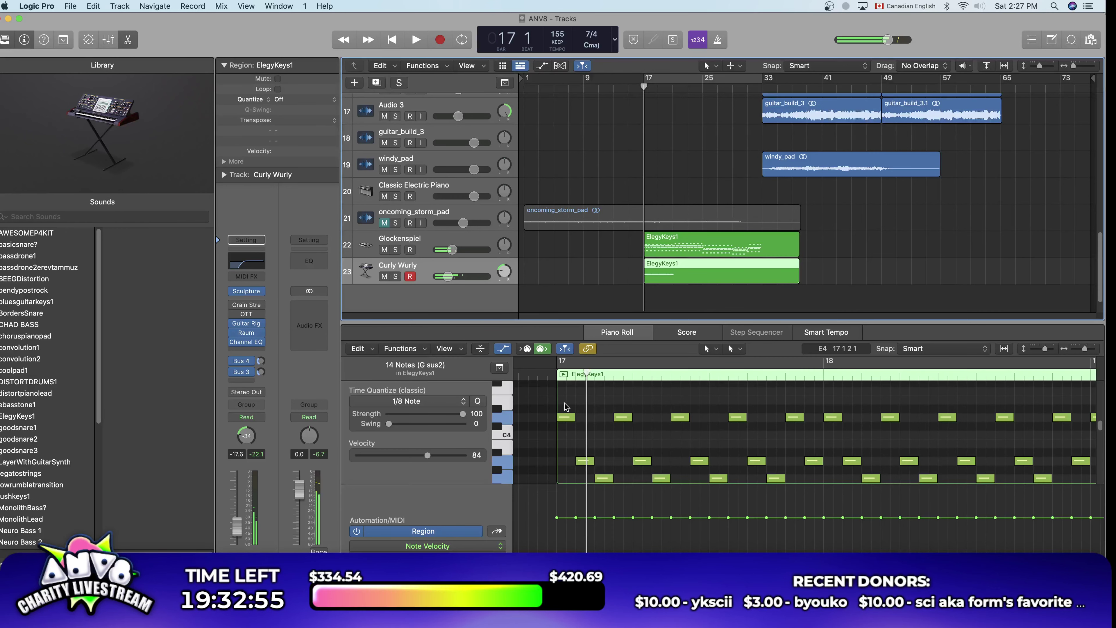
left_click(564, 403)
key("super+a")
scroll(556, 428, "down", 10)
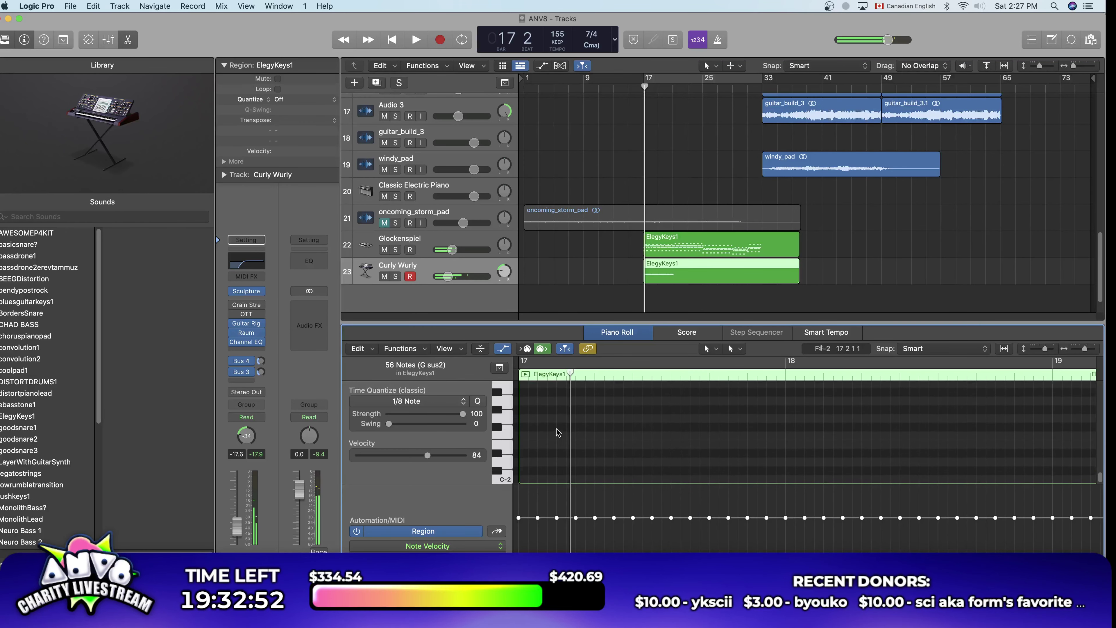
scroll(548, 421, "down", 3)
scroll(548, 426, "up", 3)
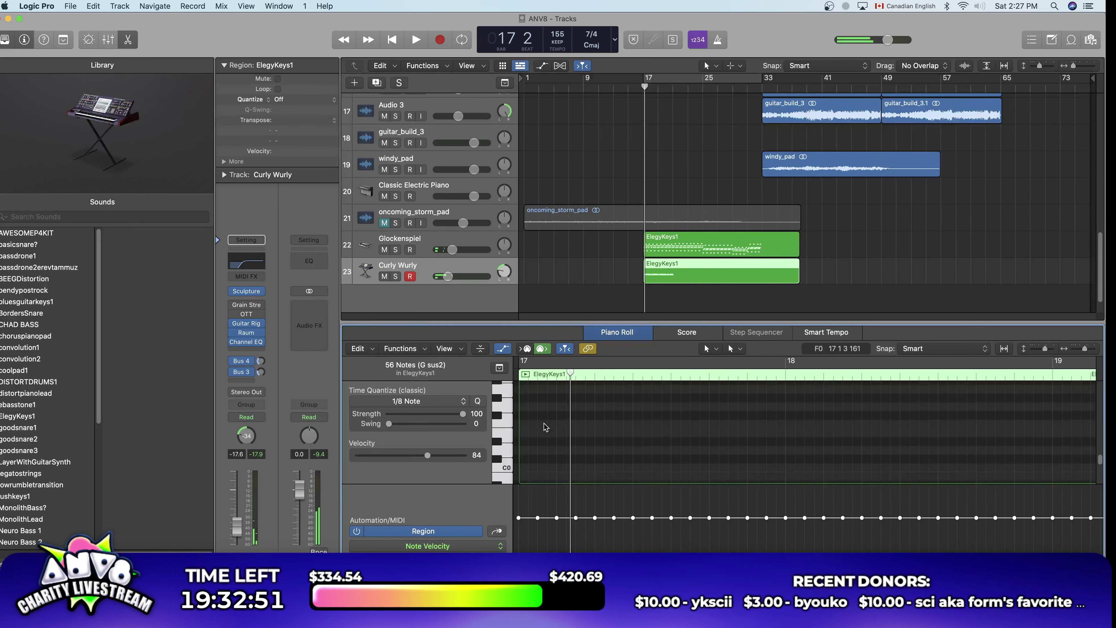
scroll(544, 426, "up", 10)
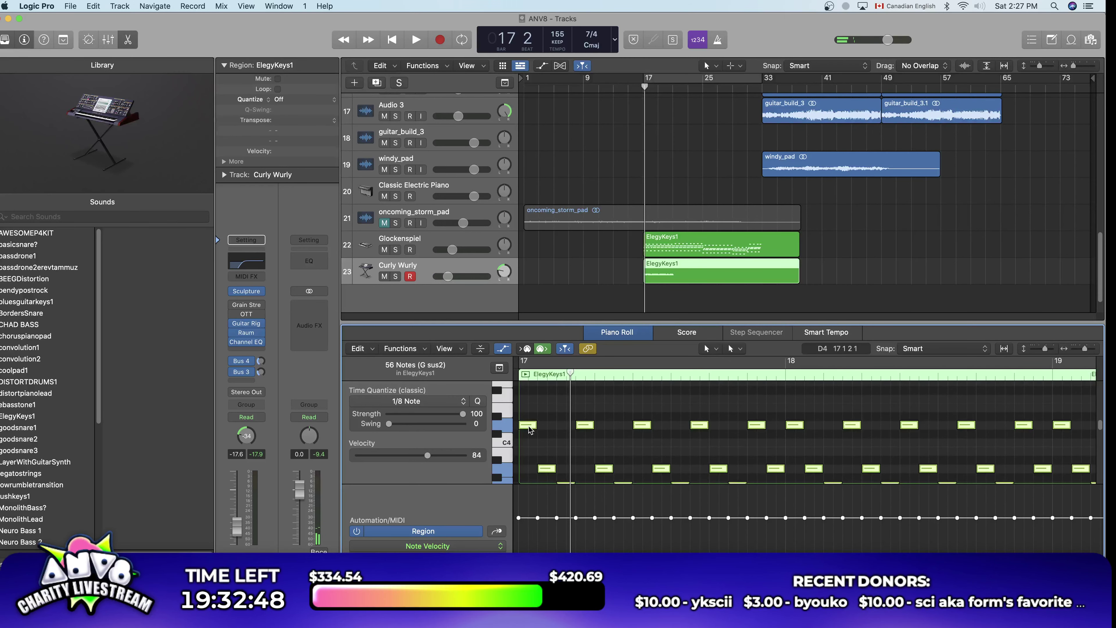
left_click_drag(525, 427, 525, 471)
key("space")
scroll(553, 442, "down", 5)
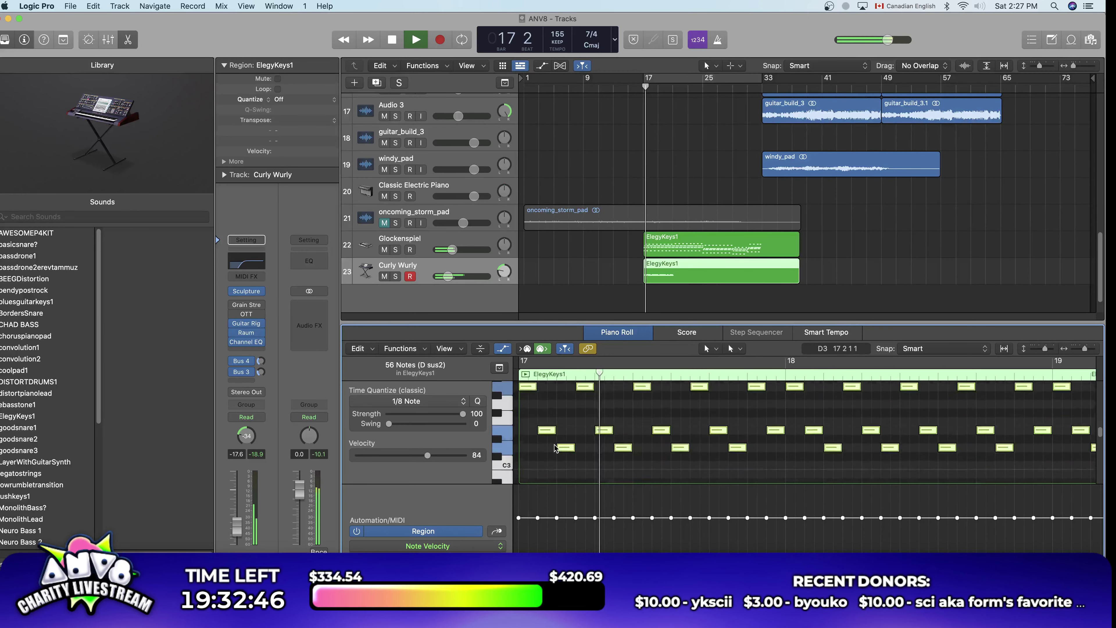
key("space")
Step: Try all the selected notes transposed to C4, G3 and F3 during playback
scroll(551, 442, "up", 4)
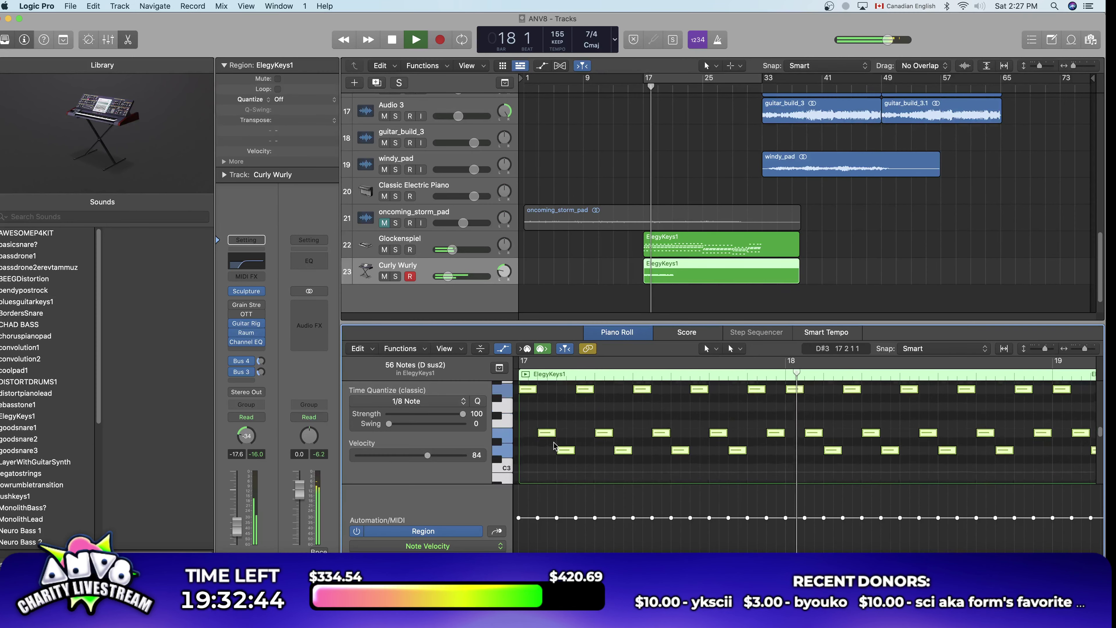
left_click_drag(528, 413, 529, 387)
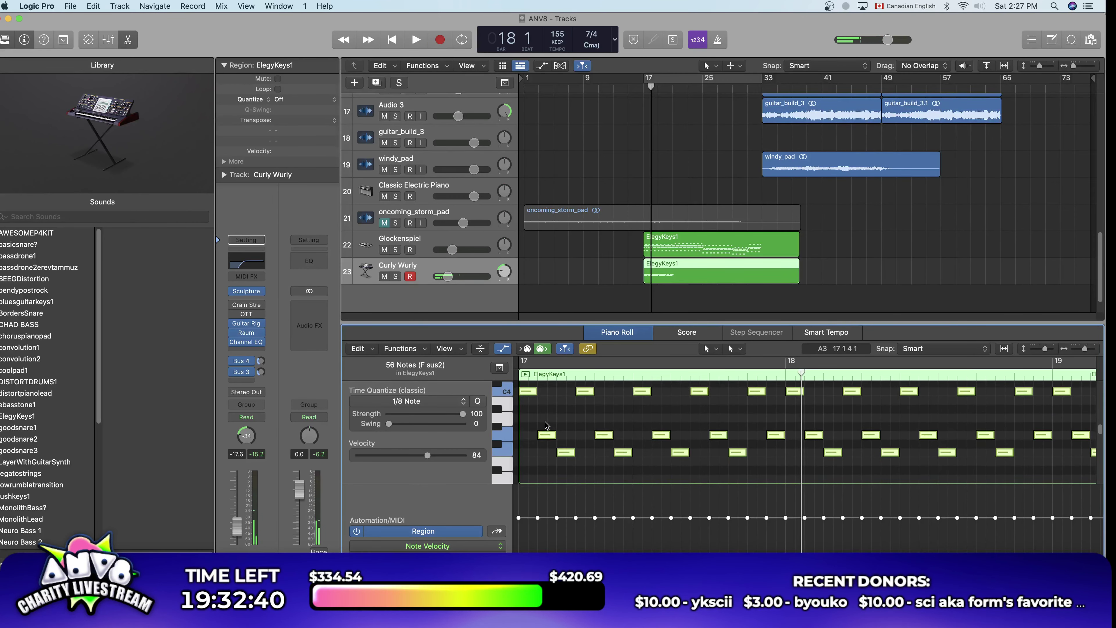
key("space")
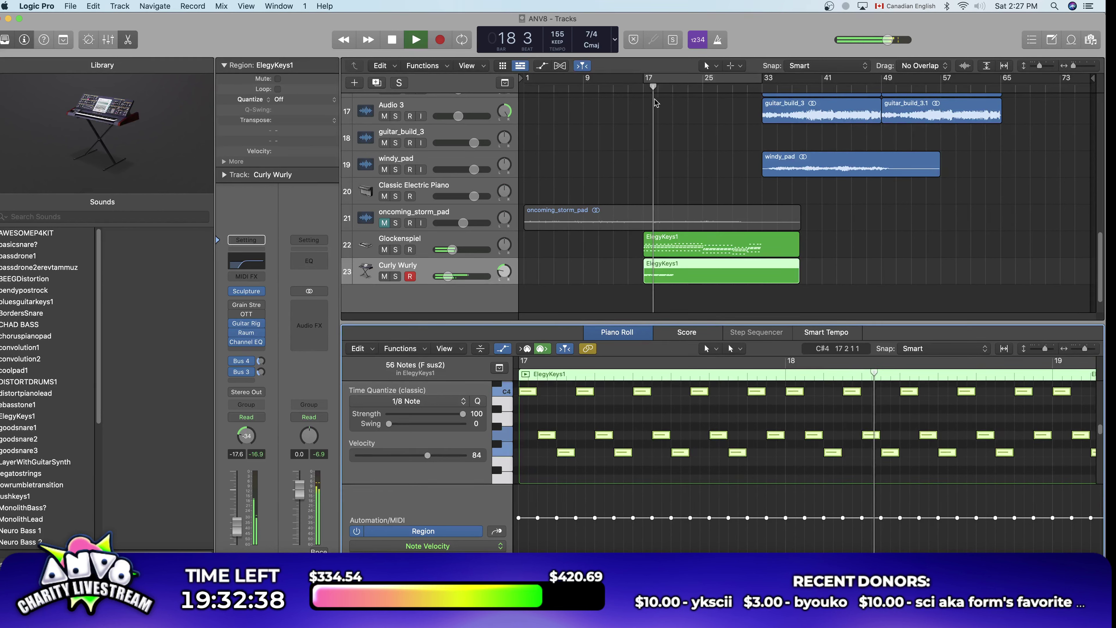
Step: Raise the whole pattern so its top row is E4, lower the two bottom rows to A3 and G3, and listen
left_click(626, 122)
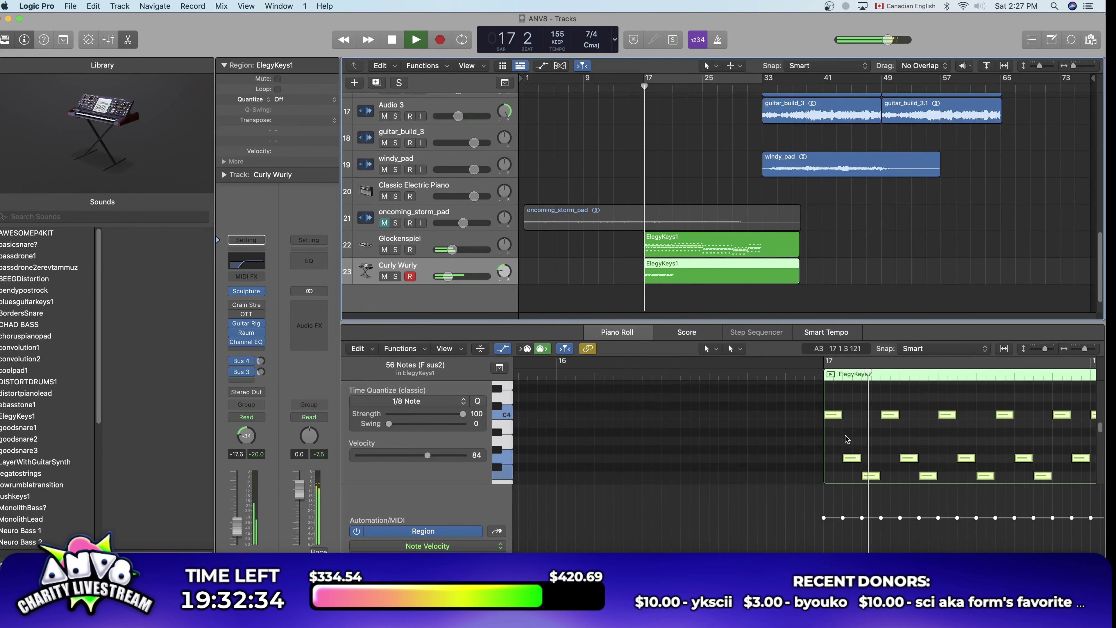
key("space")
left_click_drag(836, 392, 1094, 453)
key("space")
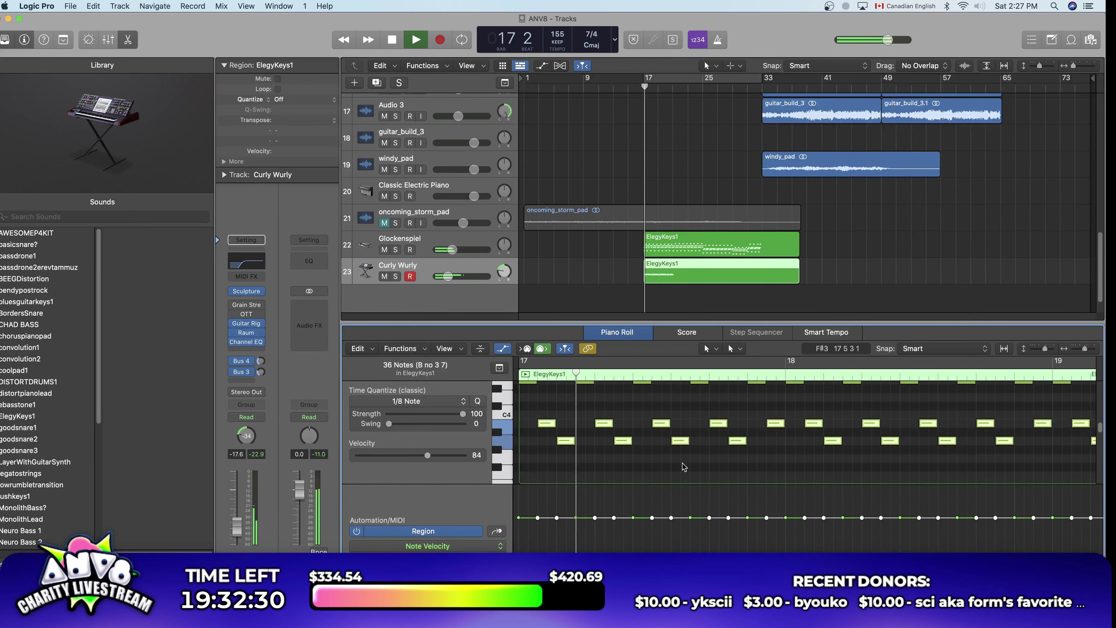
left_click_drag(547, 424, 546, 444)
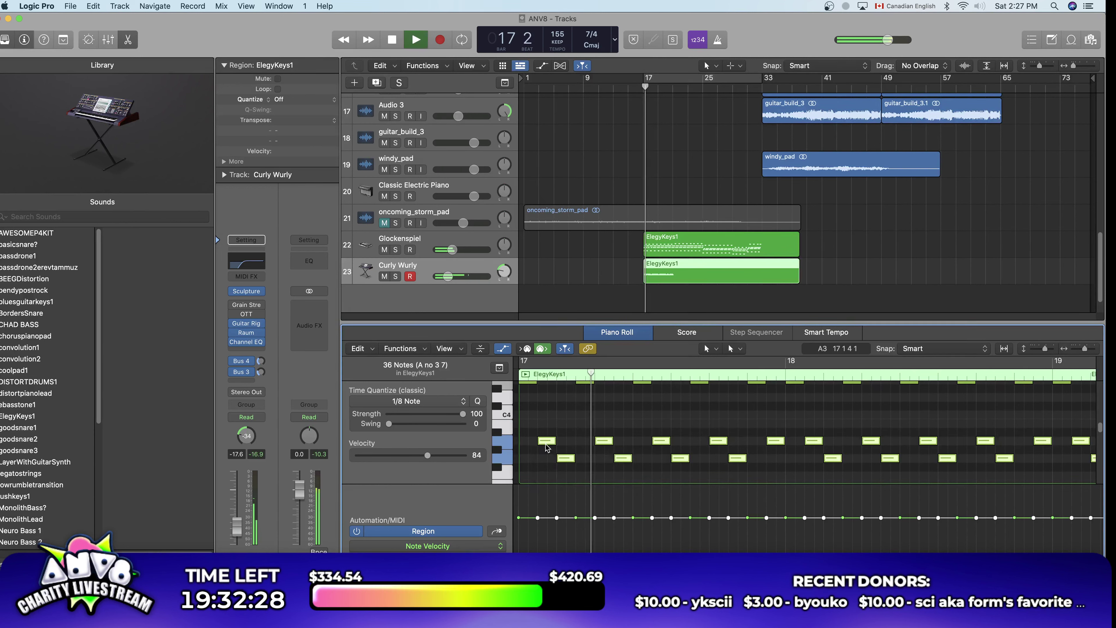
left_click(658, 102)
key("space")
key("space")
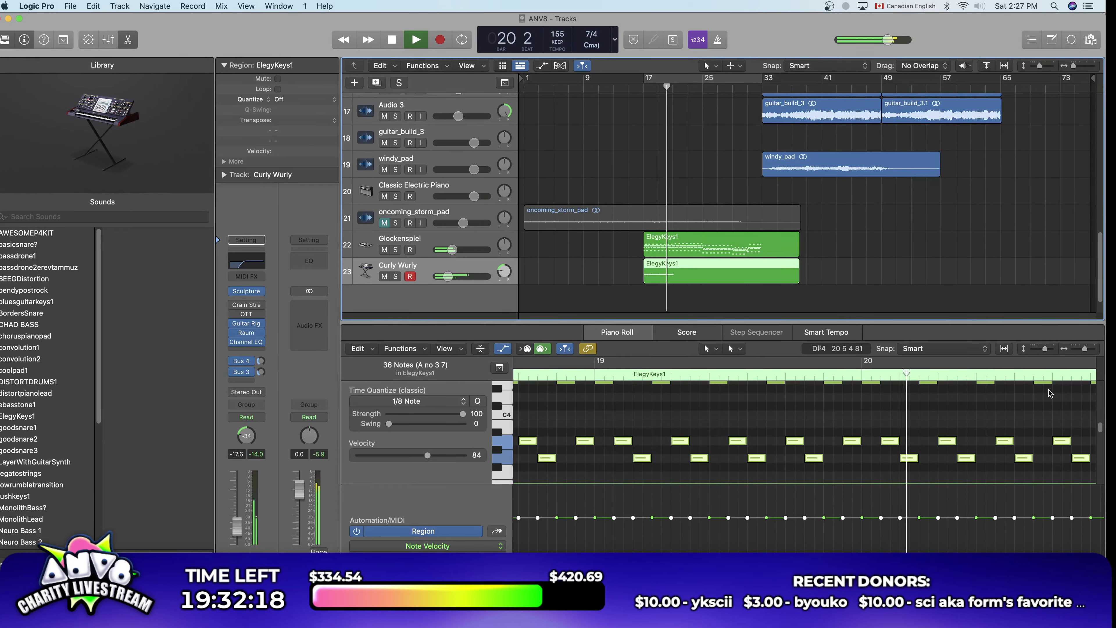
Step: Deselect the notes and play the revised arpeggio from bar 17
left_click_drag(1084, 348, 1082, 348)
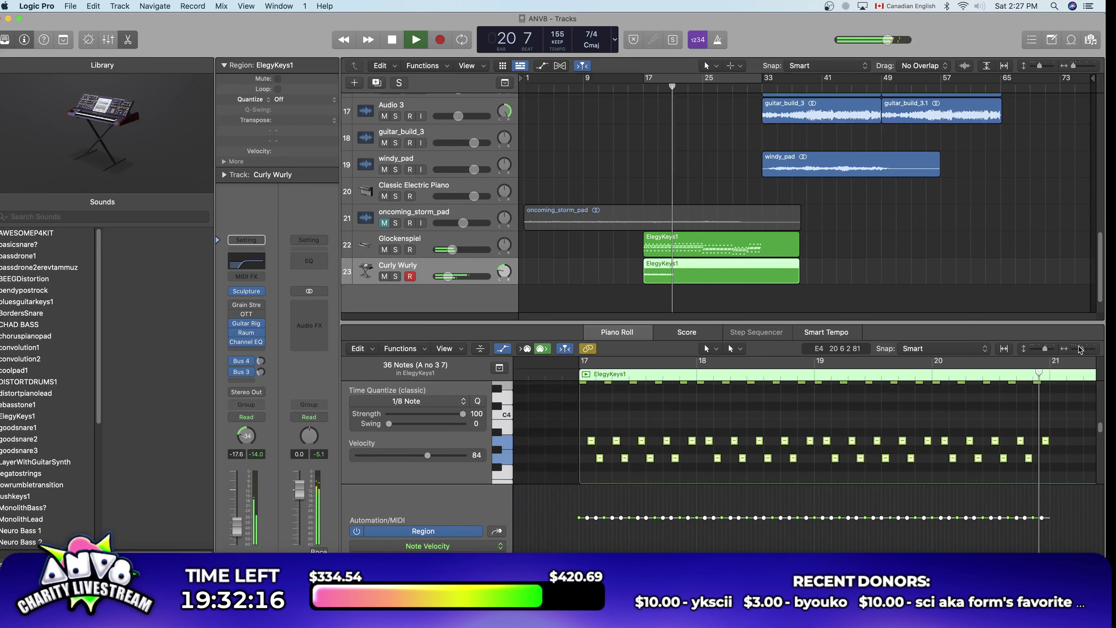
key("space")
scroll(879, 457, "up", 3)
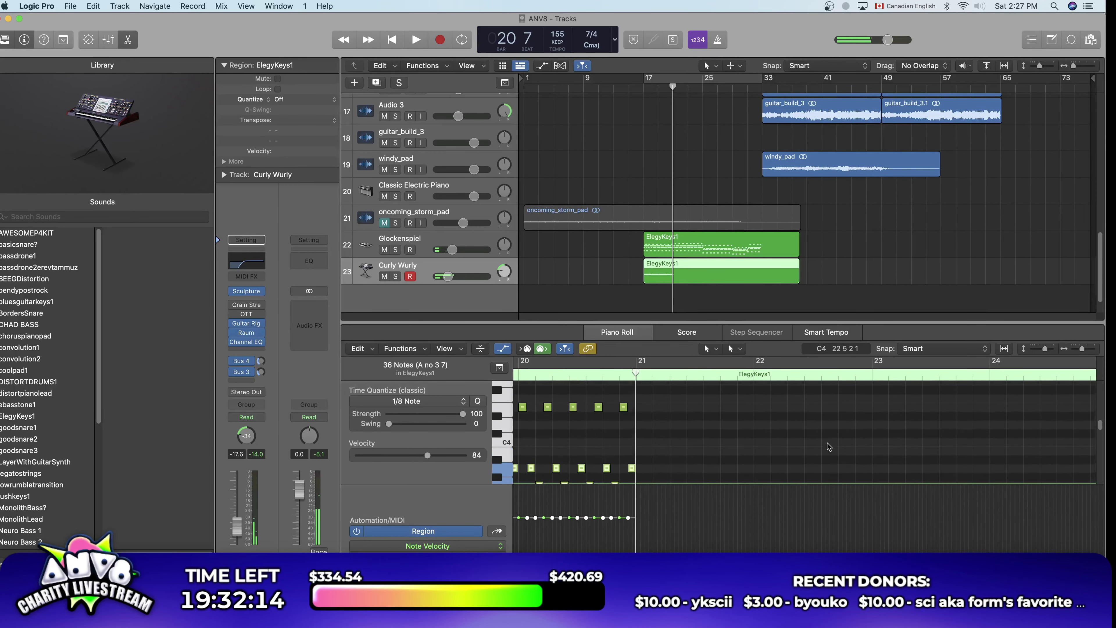
left_click_drag(668, 86, 645, 102)
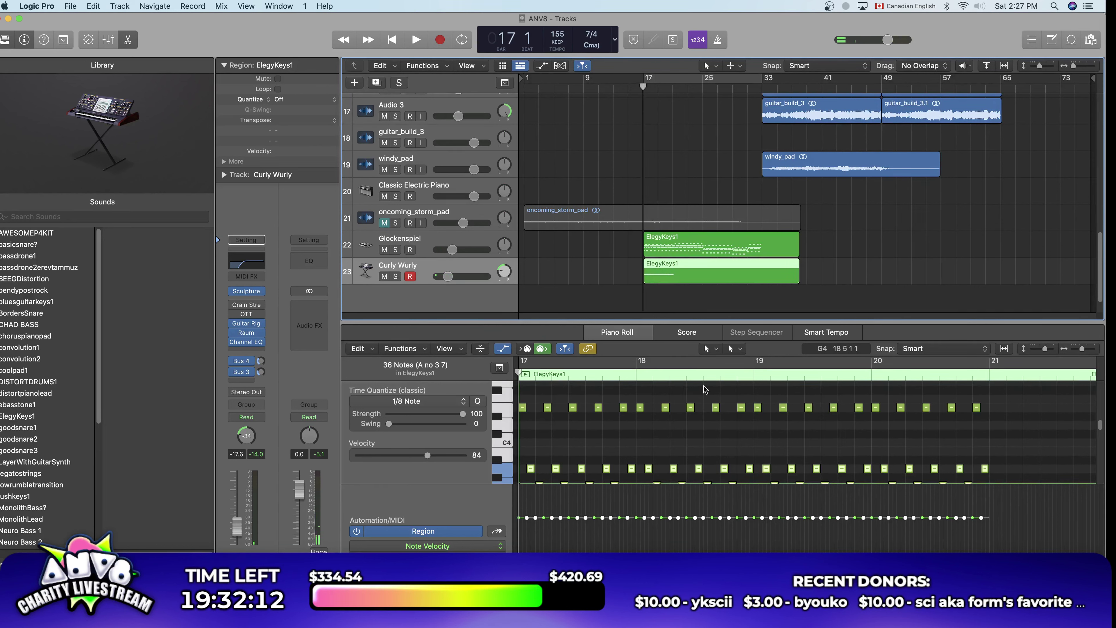
scroll(715, 402, "down", 3)
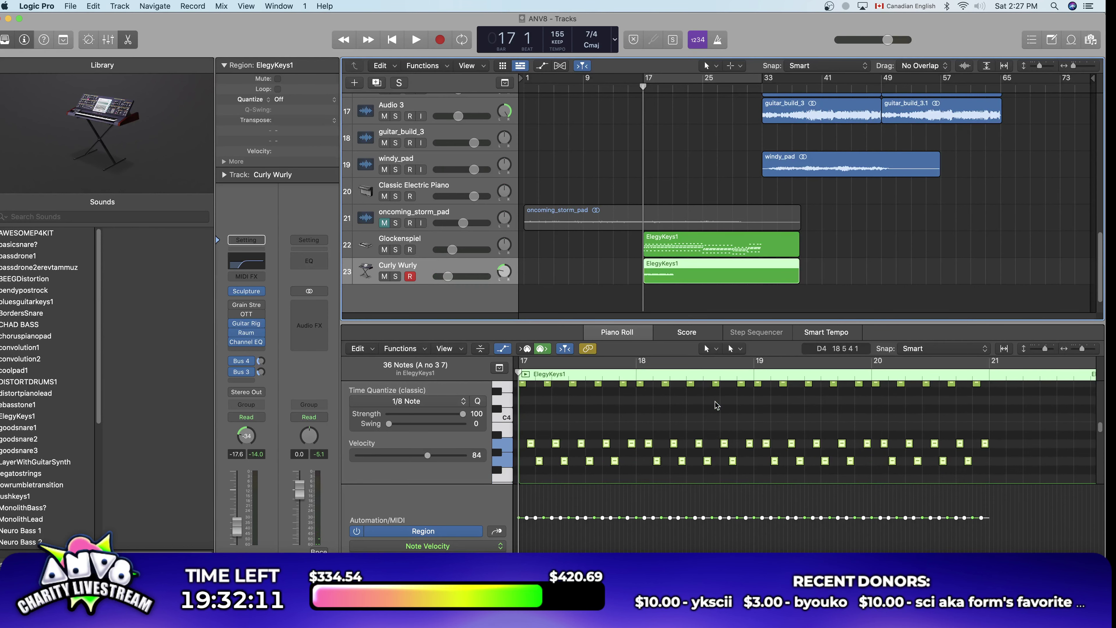
left_click(740, 421)
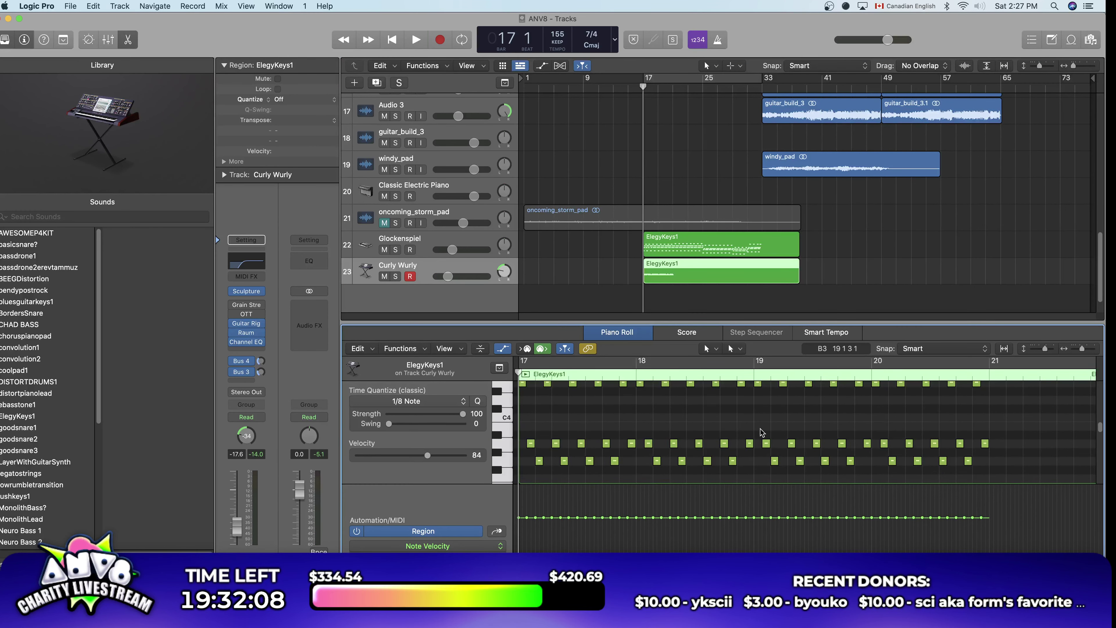
key("space")
Step: Pan Curly Wurly to -64 and compare its sound with Raum bypassed and enabled
left_click_drag(504, 271, 504, 284)
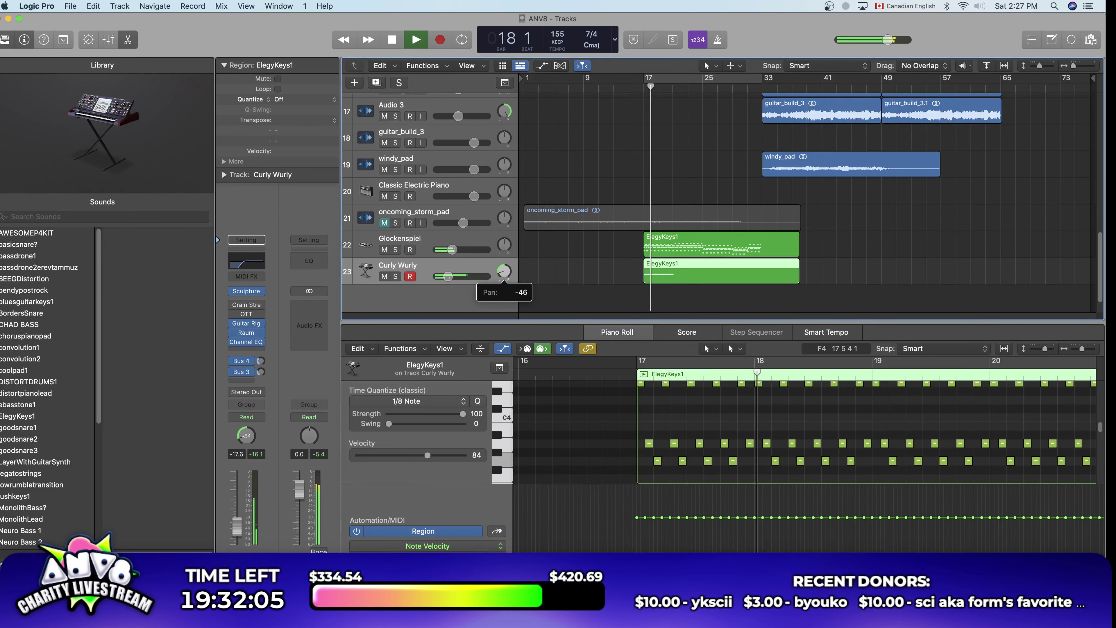
left_click(232, 333)
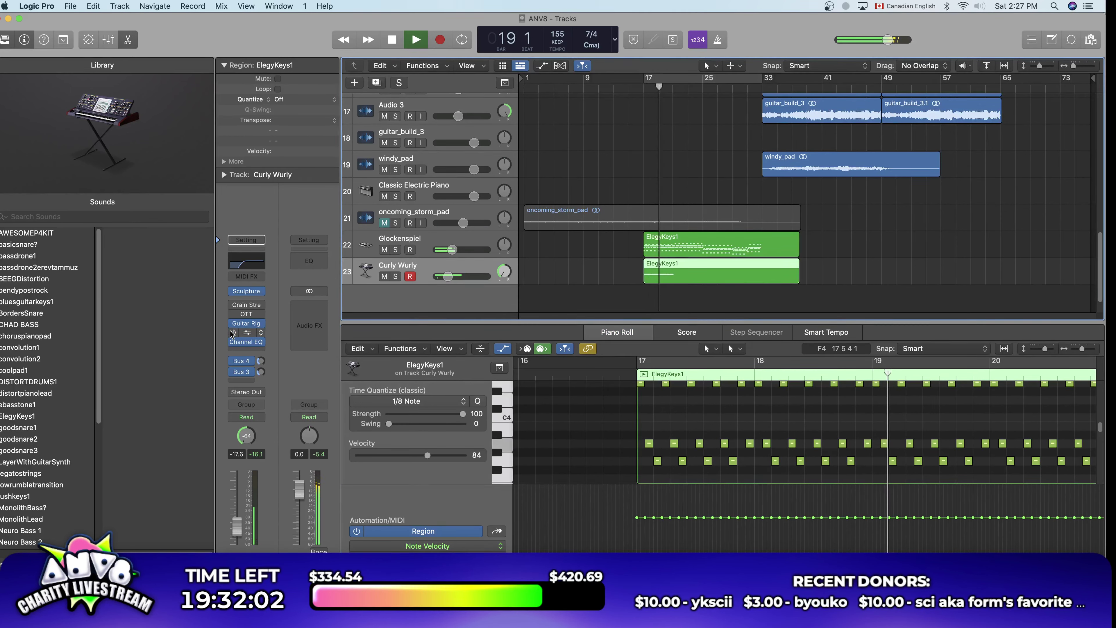
key("space")
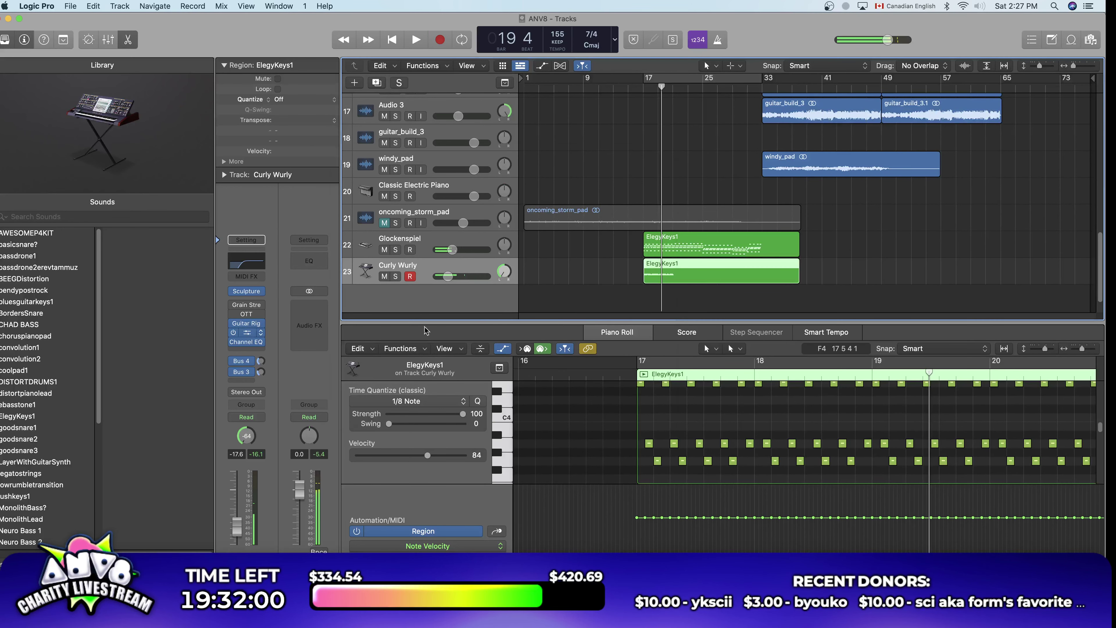
left_click(246, 333)
left_click(342, 153)
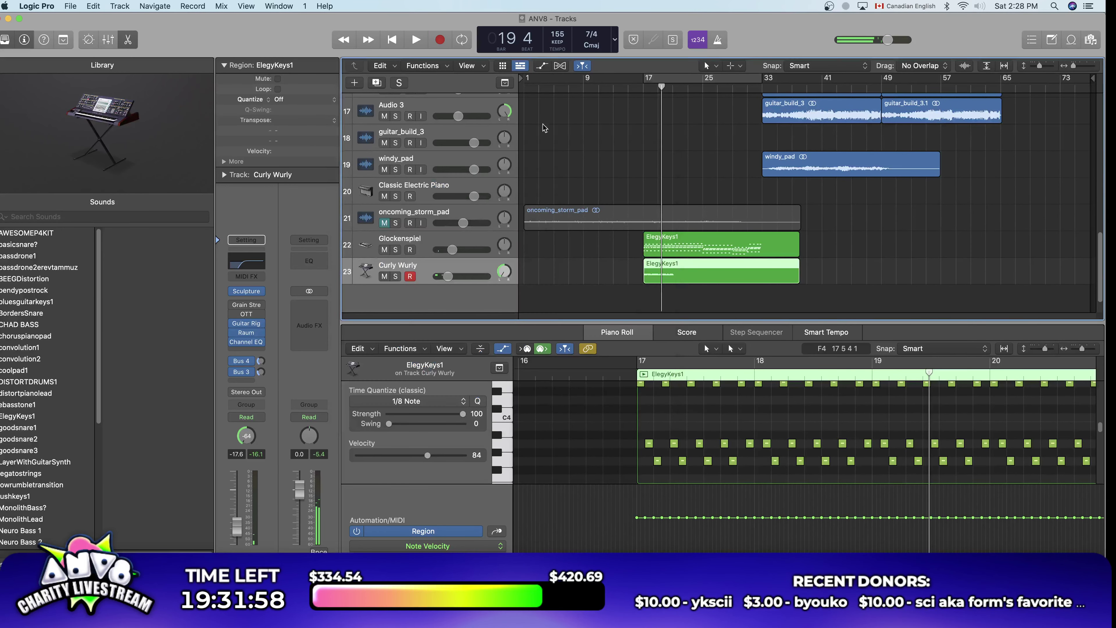
Step: Play from bar 17 and set the Raum Mix on Curly Wurly to 33.0 %
left_click_drag(661, 87, 641, 86)
key("space")
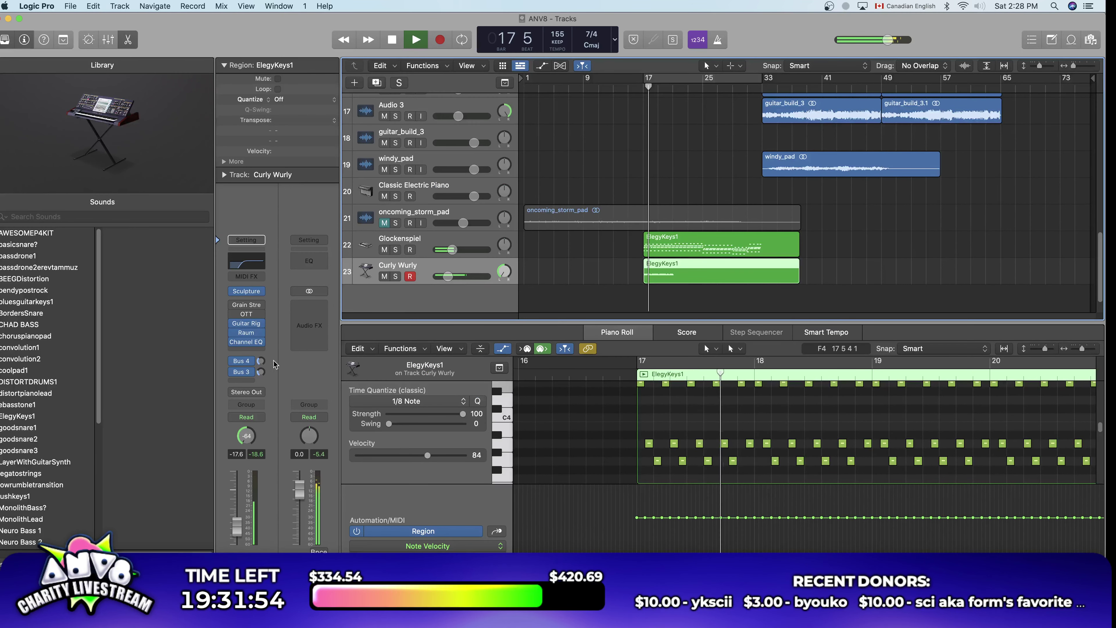
left_click(246, 332)
left_click_drag(498, 307, 499, 304)
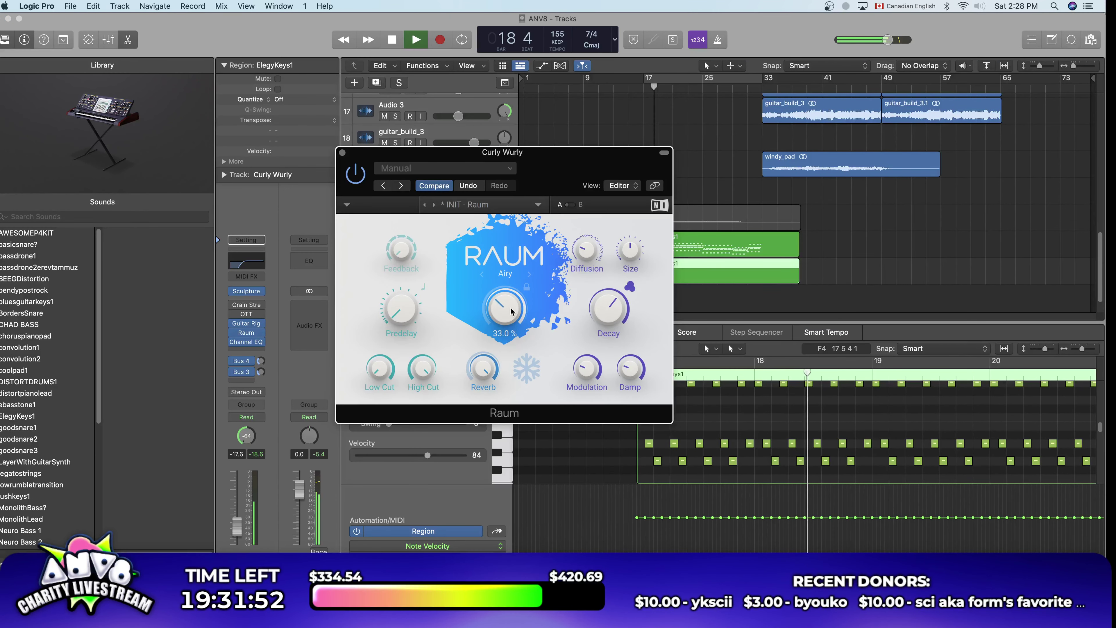
left_click(316, 149)
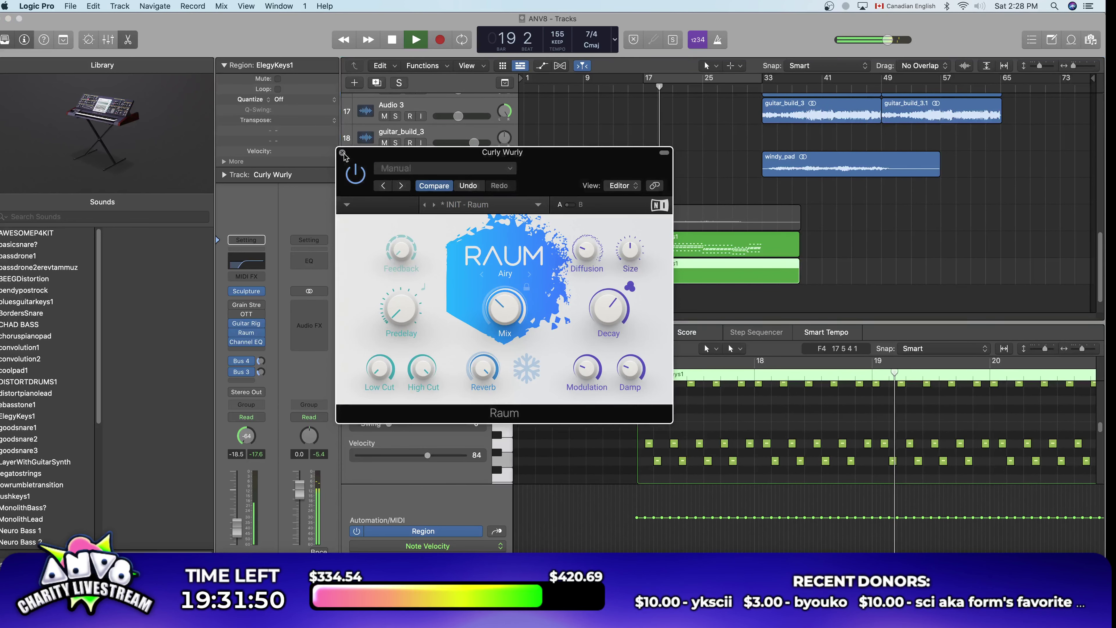
key("v")
Step: Copy all the arpeggio notes in bars 17 to 20 and paste them at bar 21
left_click_drag(1082, 348, 1078, 349)
scroll(1028, 411, "up", 2)
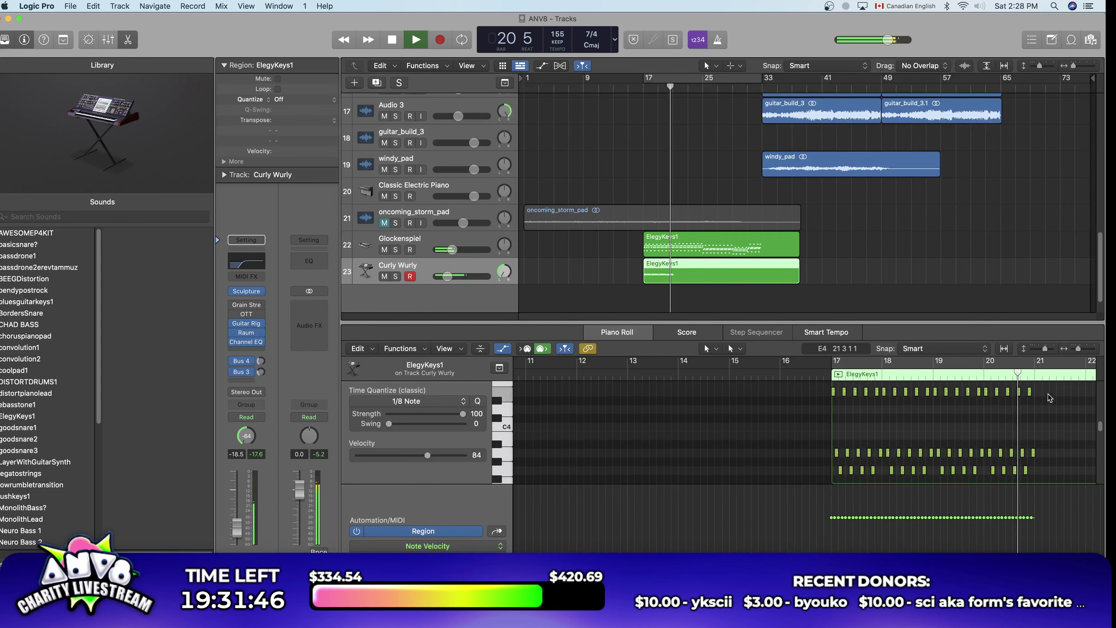
key("space")
left_click_drag(1048, 386, 849, 471)
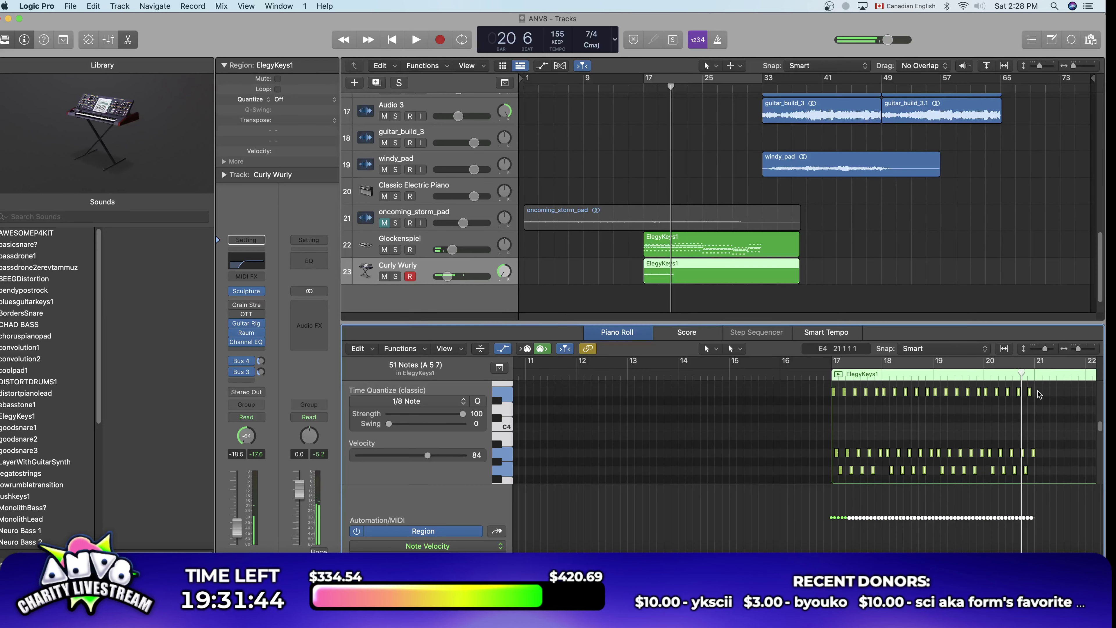
left_click_drag(1039, 394, 802, 482)
scroll(1049, 418, "up", 2)
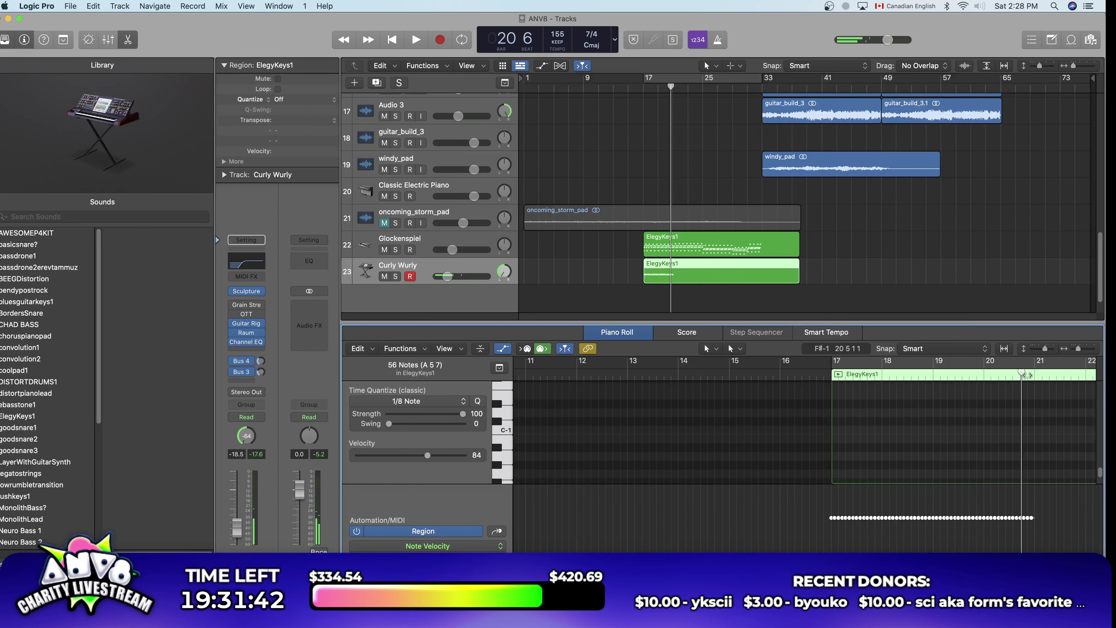
scroll(871, 448, "down", 3)
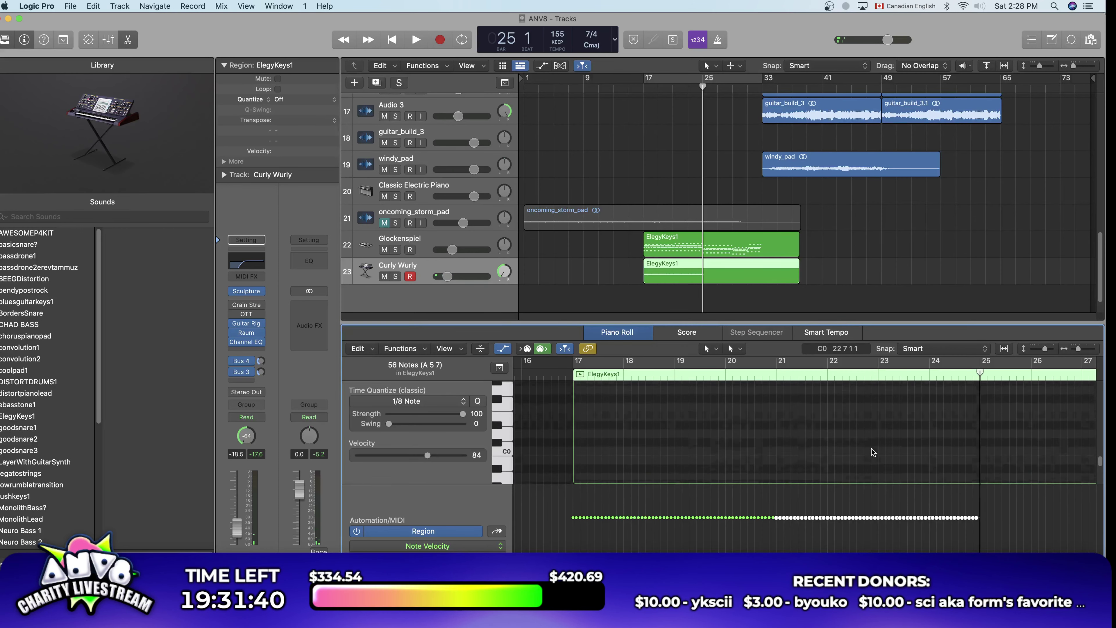
Step: Transpose the copy in bars 21 to 24 down two semitones to D4, G3 and F3, and play it
scroll(869, 452, "up", 10)
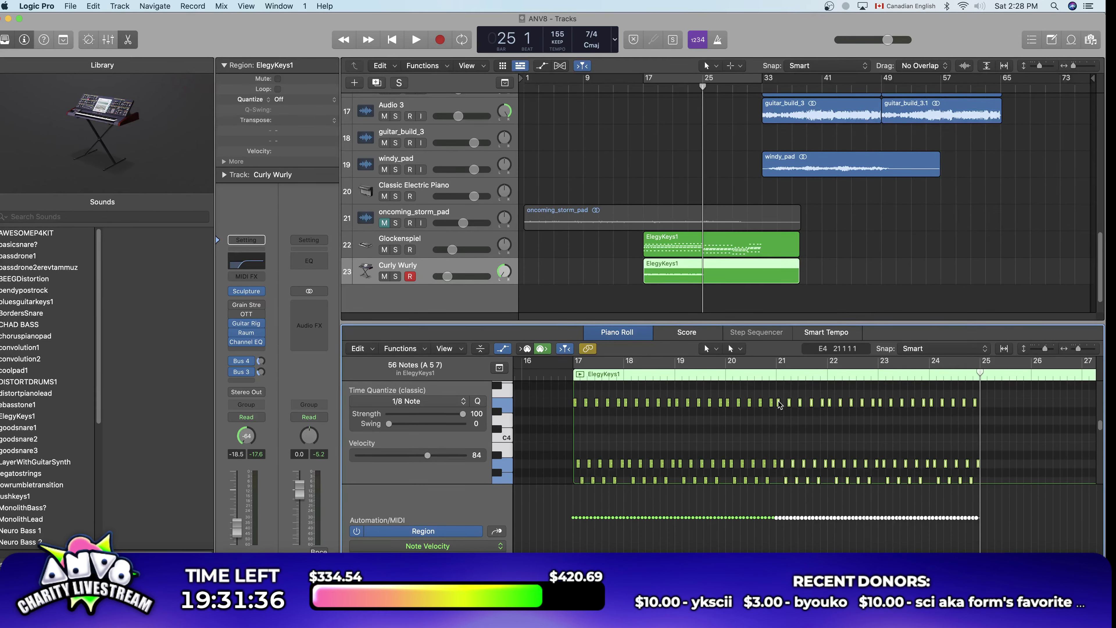
mouse_move(781, 401)
left_mouse_down()
mouse_move(778, 414)
mouse_move(798, 411)
left_mouse_up()
left_click_drag(979, 374, 780, 417)
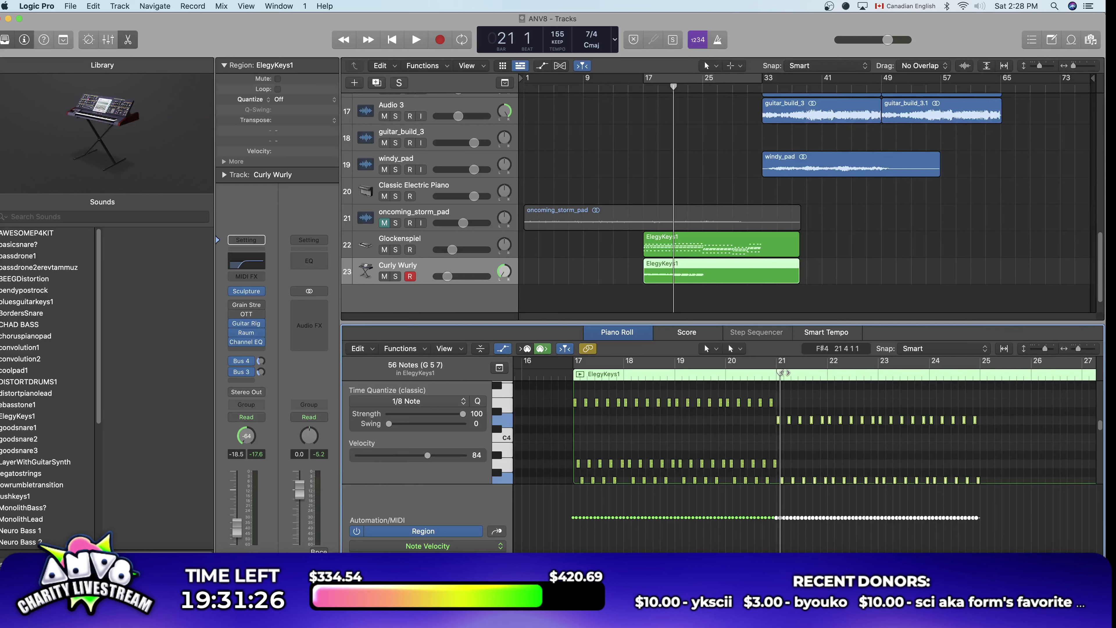
key("space")
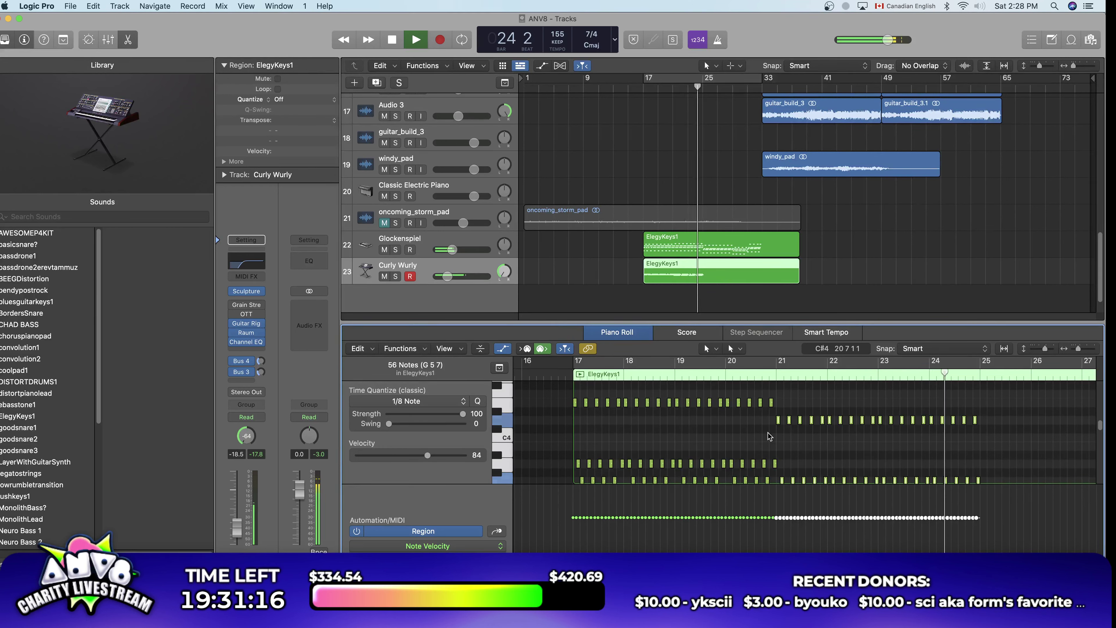
key("space")
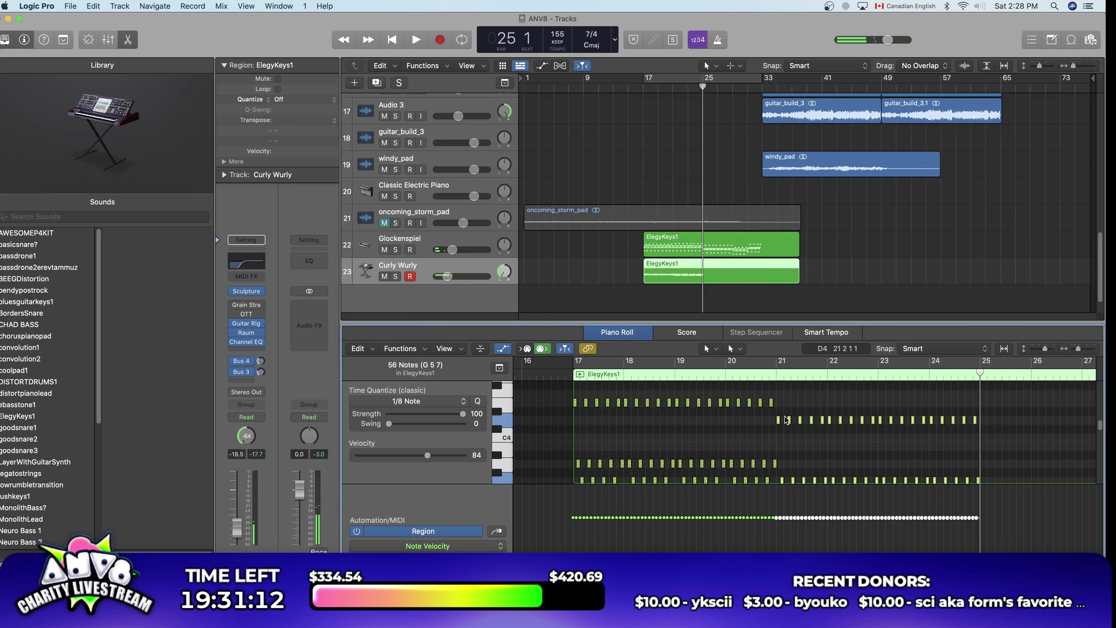
Step: Copy the transposed notes in bars 21 to 24 and paste them at bar 25
left_click_drag(779, 412, 975, 499)
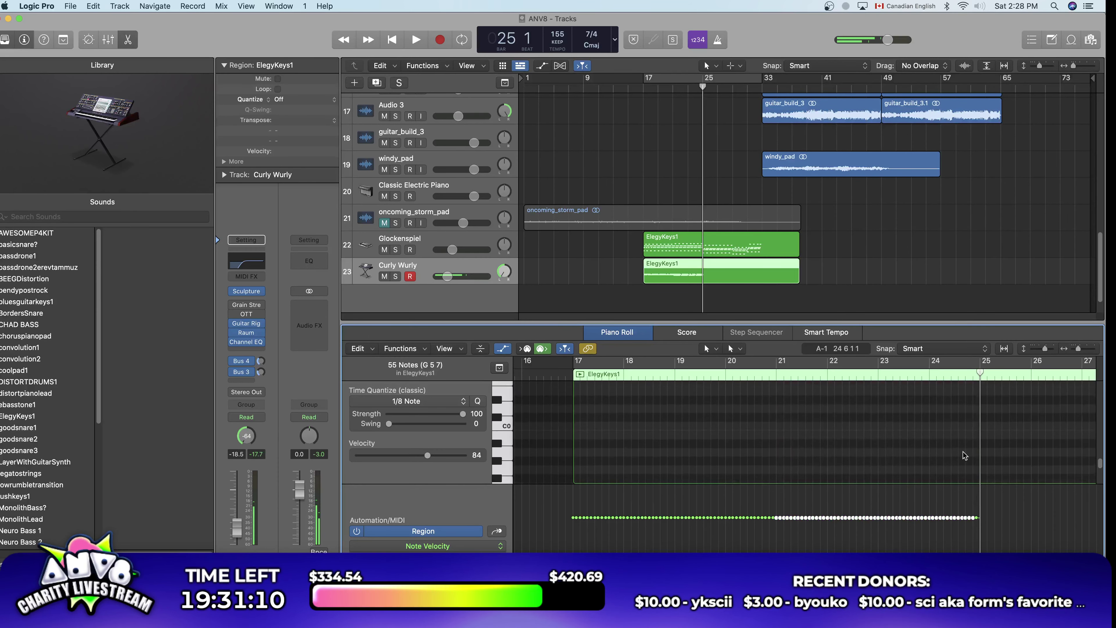
scroll(958, 446, "up", 3)
left_click(985, 405)
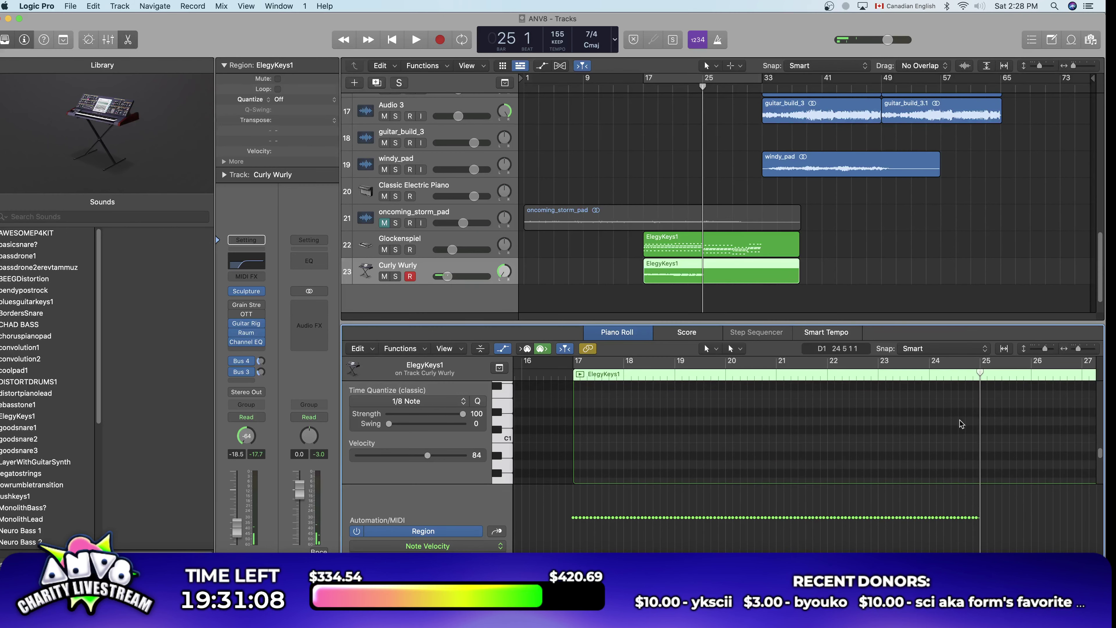
key("super+v")
scroll(925, 433, "up", 3)
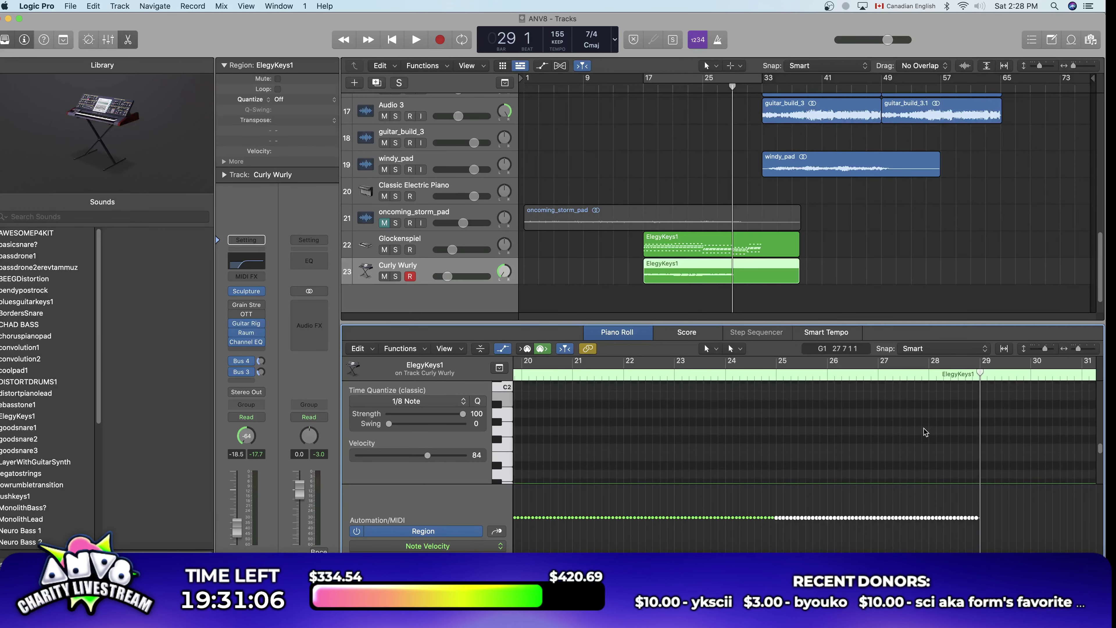
Step: Transpose the copied arpeggio notes in bars 25 to 28 down one semitone to D#4, G#3 and F#3, and play them
scroll(923, 428, "up", 10)
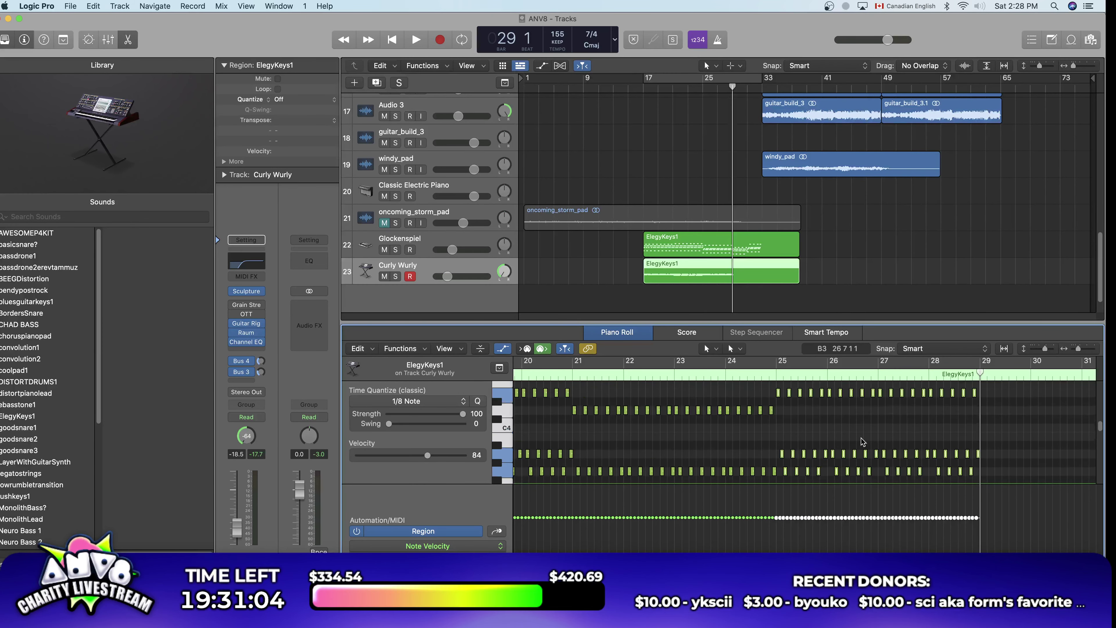
left_click_drag(778, 394, 785, 411)
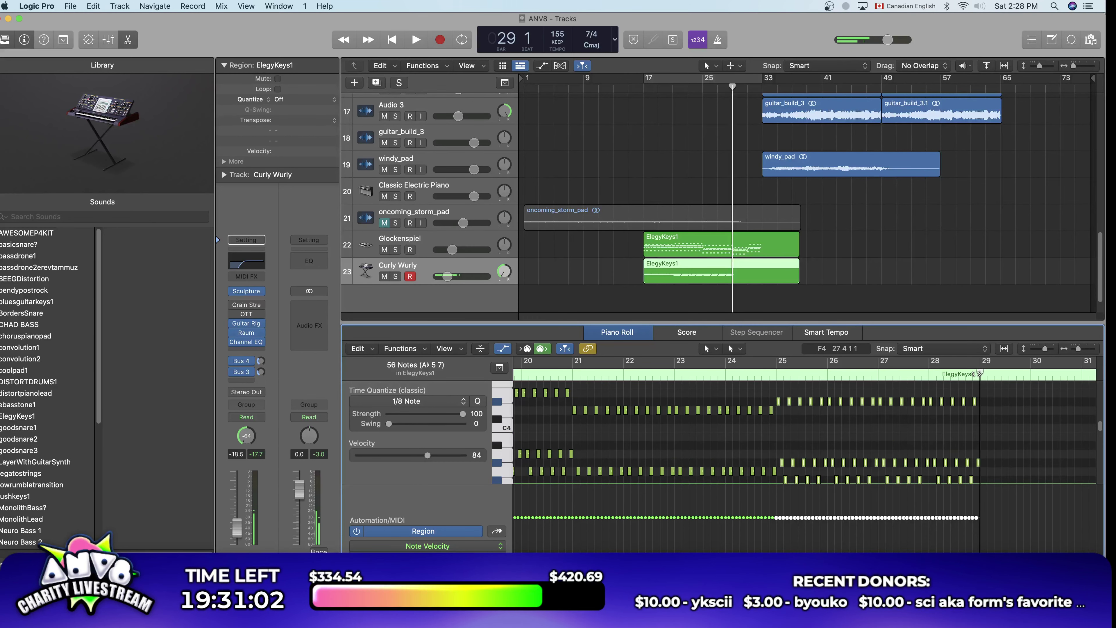
key("space")
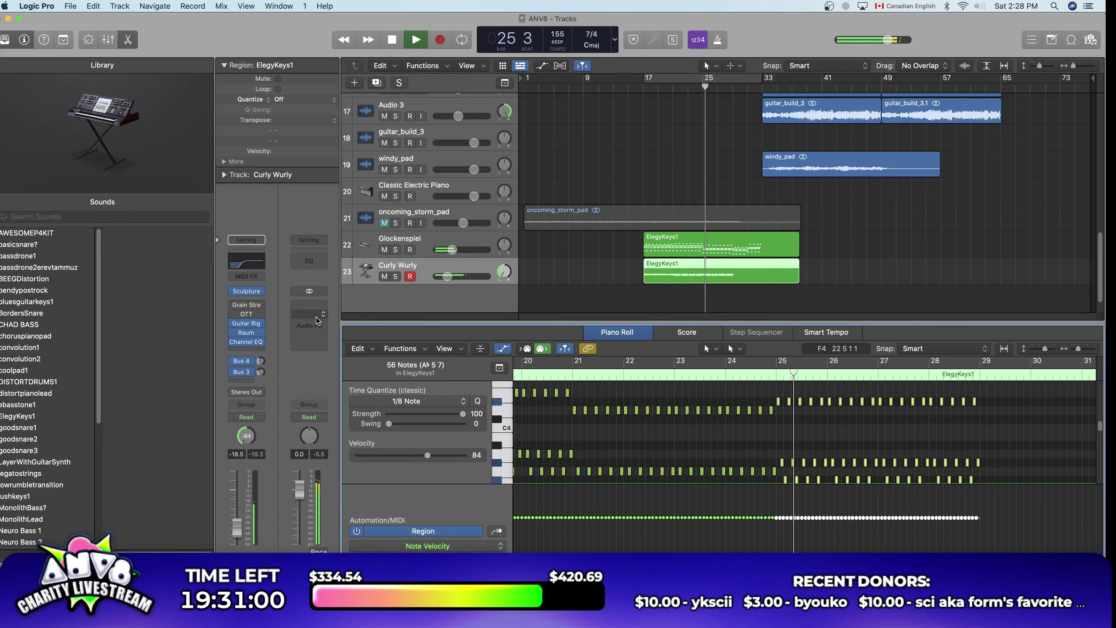
key("space")
Step: Try raising the two lower note rows in bars 25 to 28 by two semitones to A#3 and G#3, and play them
left_click_drag(1006, 452, 777, 489)
scroll(787, 460, "down", 2)
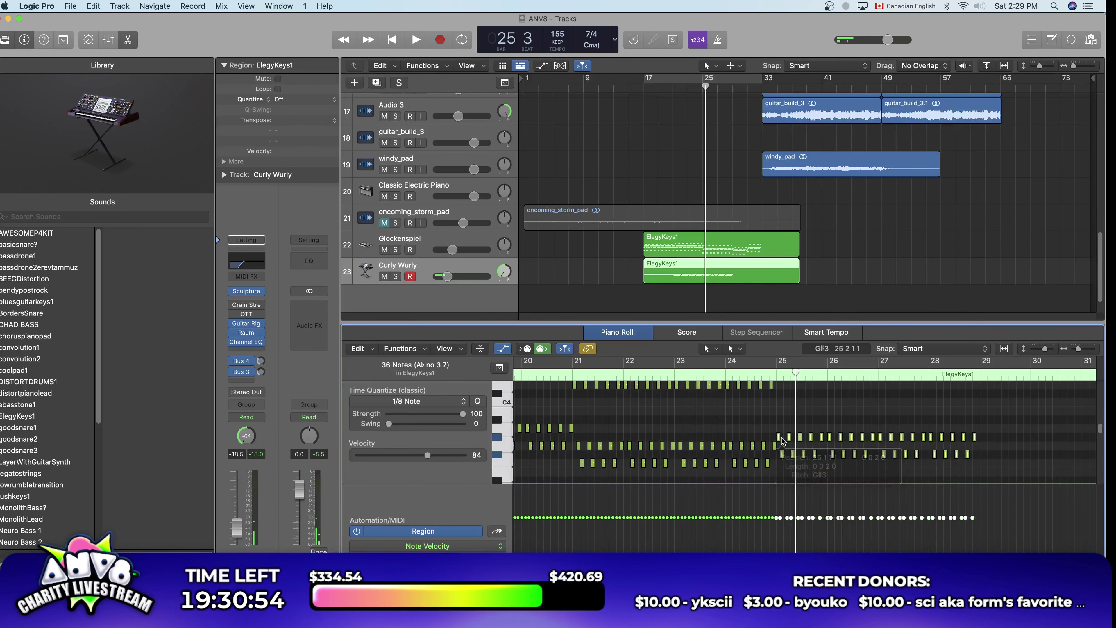
left_click_drag(783, 435, 784, 424)
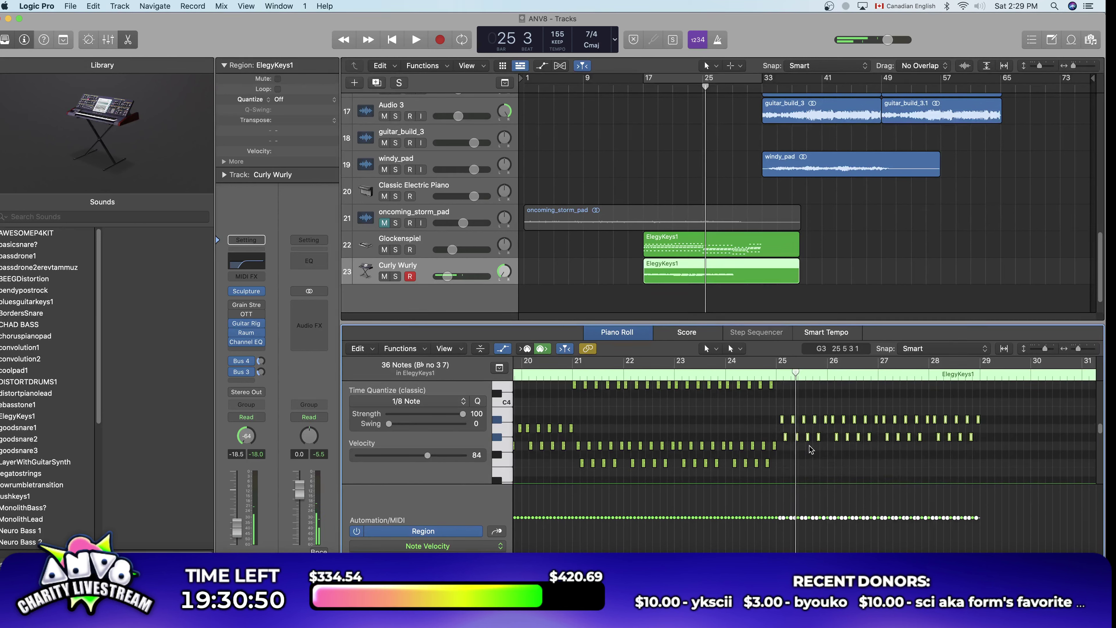
key("space")
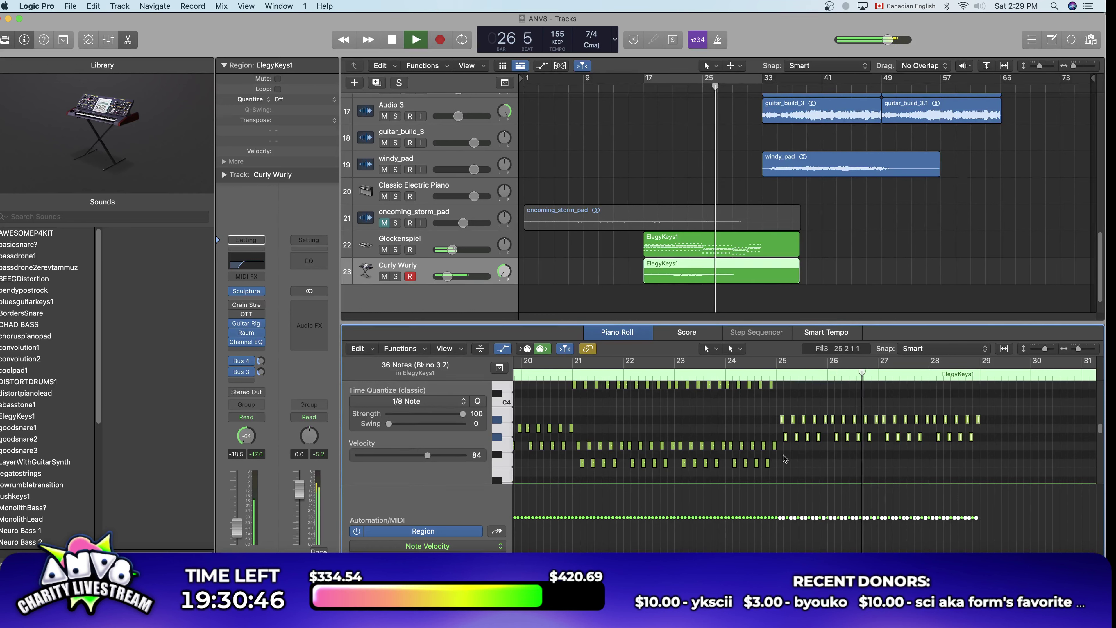
key("space")
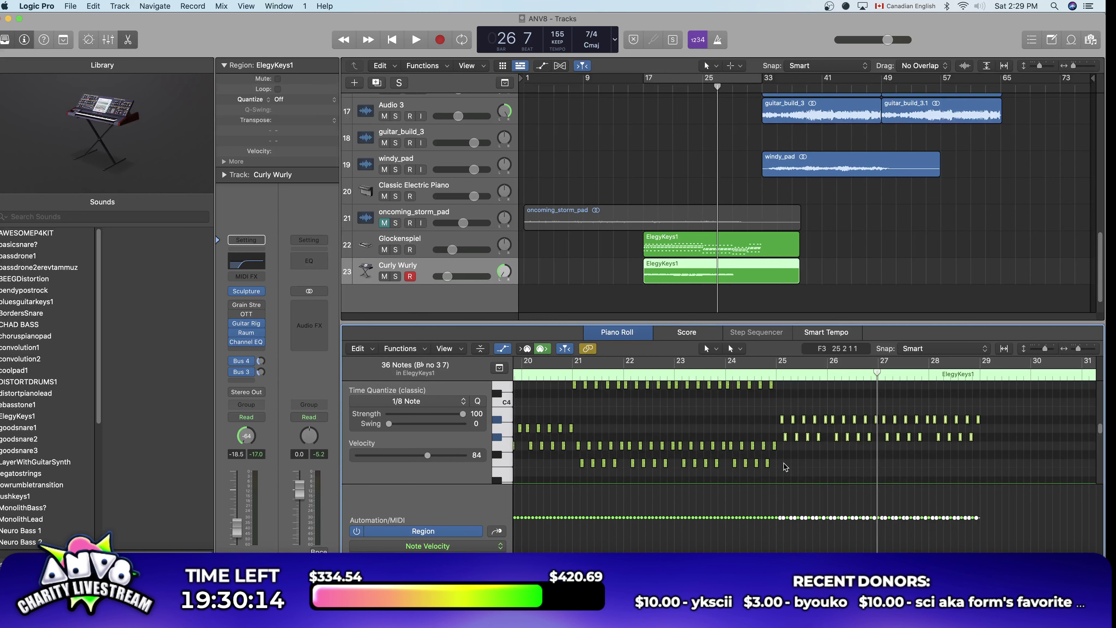
Step: Play the Curly Wurly arpeggio again from bar 25 to judge the raised notes
left_click_drag(877, 377, 798, 391)
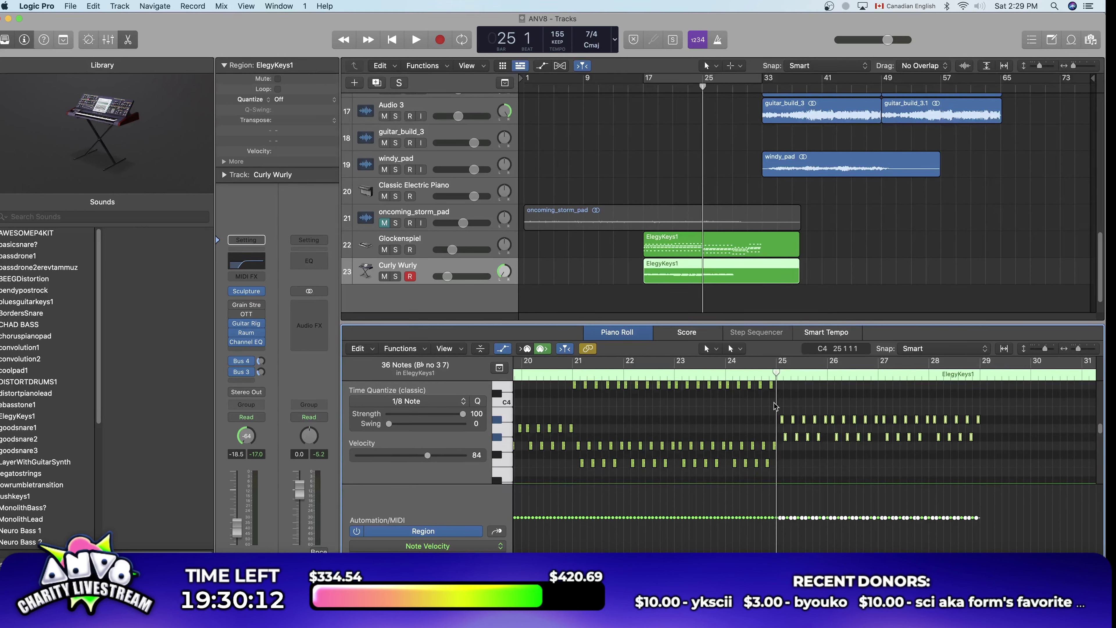
key("space")
scroll(783, 433, "up", 3)
scroll(782, 432, "down", 3)
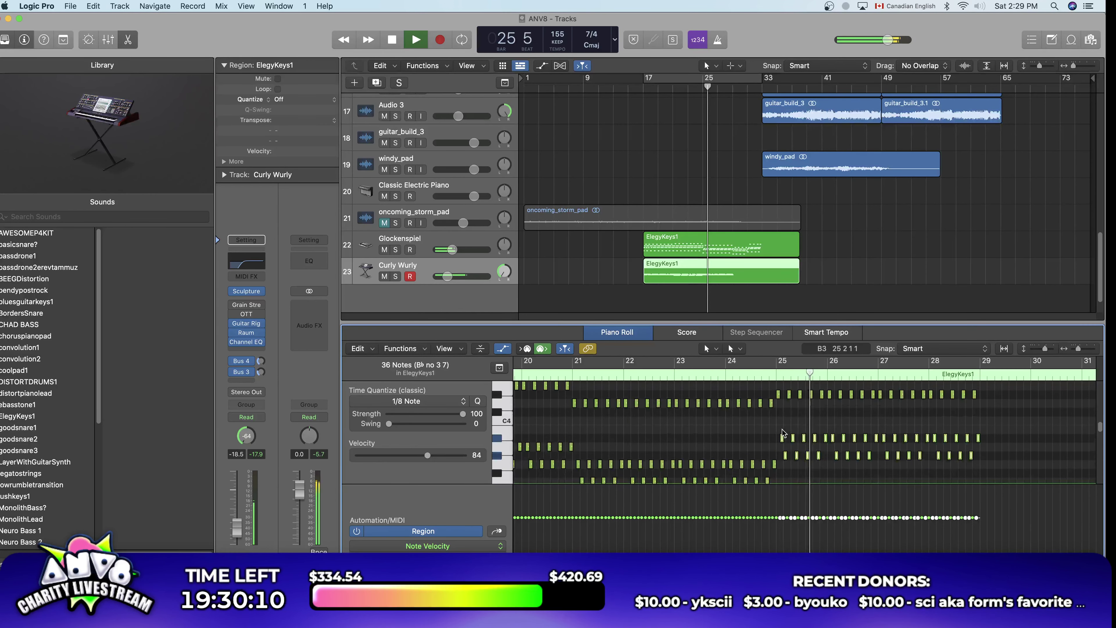
key("space")
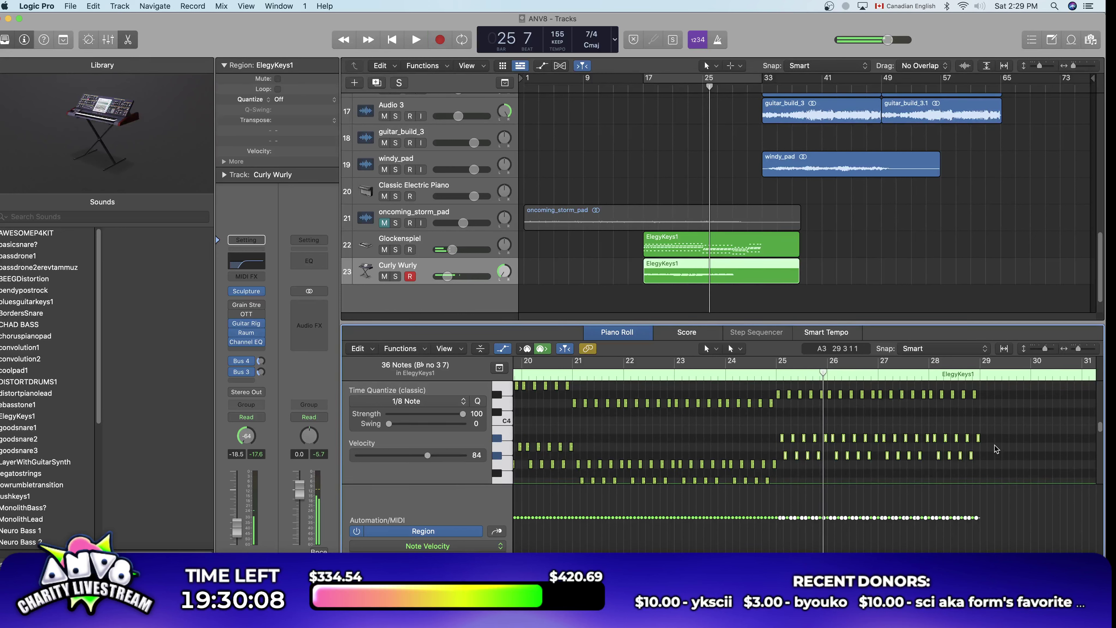
Step: Lower the two bottom note rows in bars 25 to 28 by two semitones, raise the lowest row to G3, and play
left_click_drag(994, 437, 785, 458)
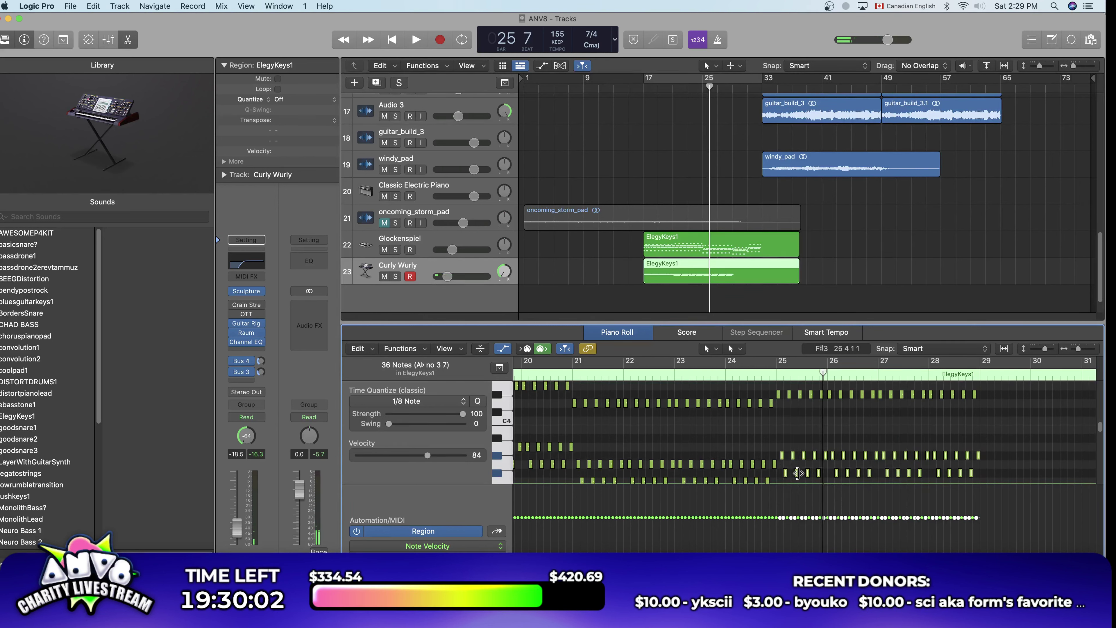
left_click_drag(998, 476, 784, 464)
key("space")
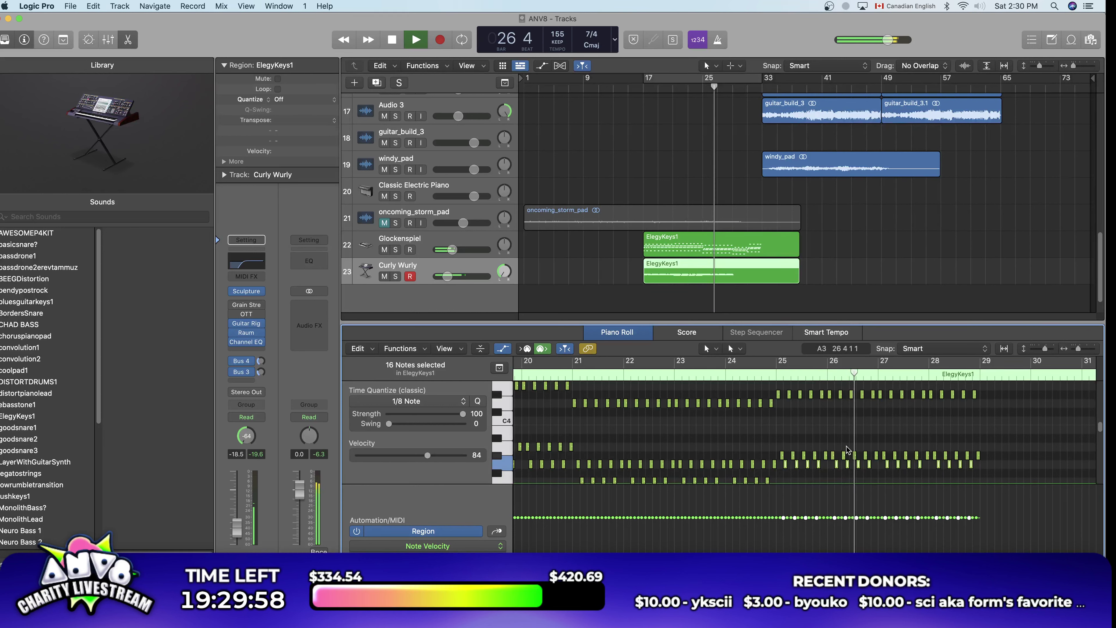
Step: Try the Curly Wurly volume at -22.5 dB, play from bar 17, and return it to -18.5 dB
left_click_drag(447, 276, 445, 276)
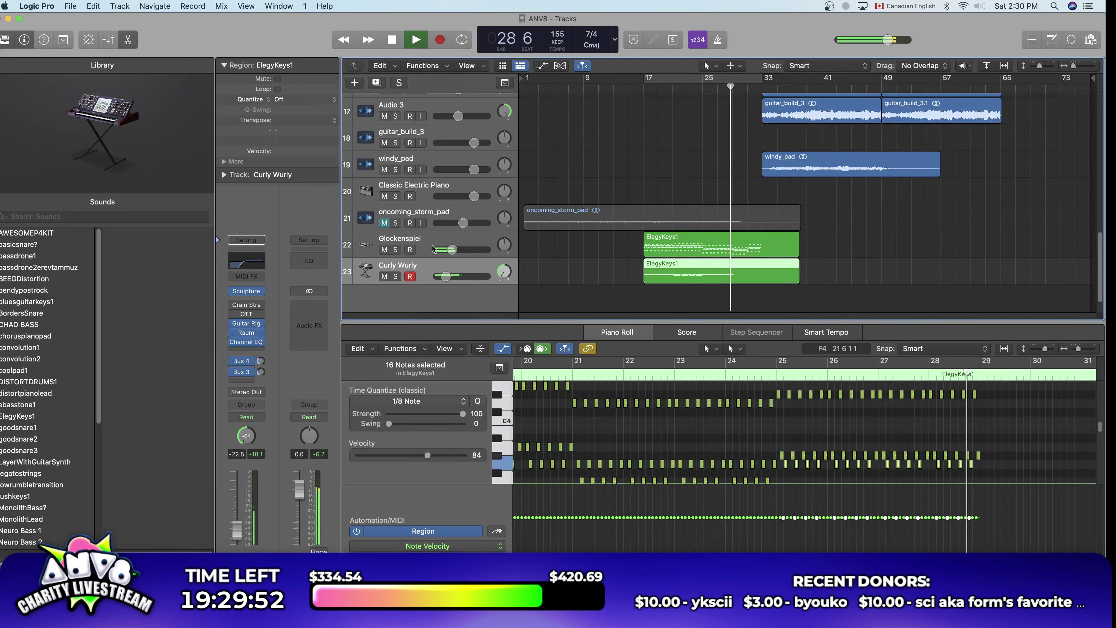
key("space")
left_click_drag(733, 98, 645, 133)
key("space")
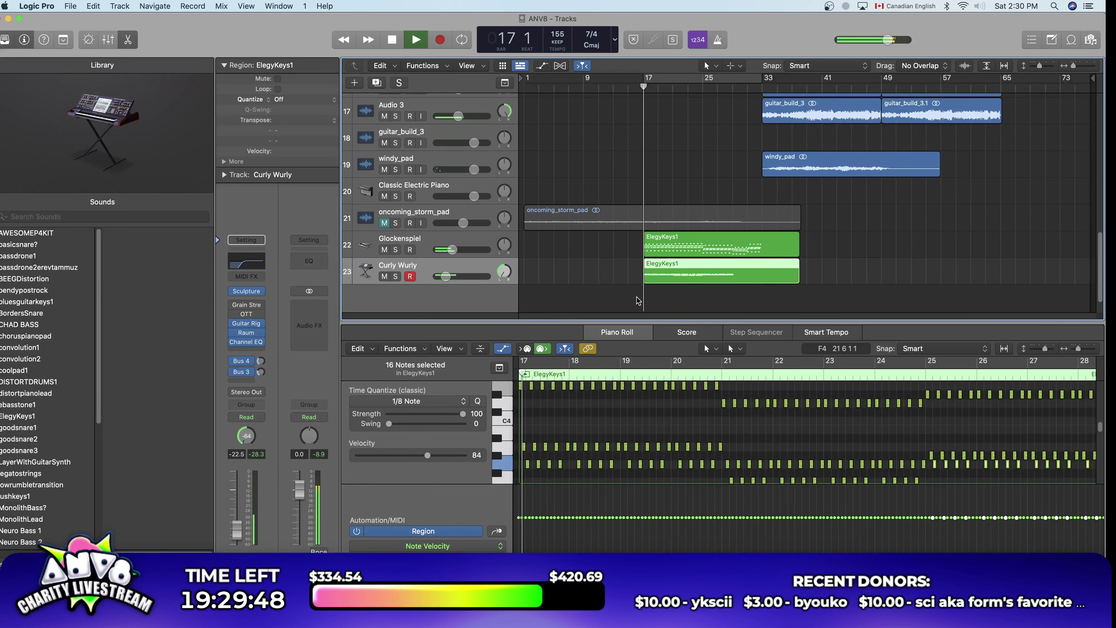
left_click_drag(446, 276, 447, 276)
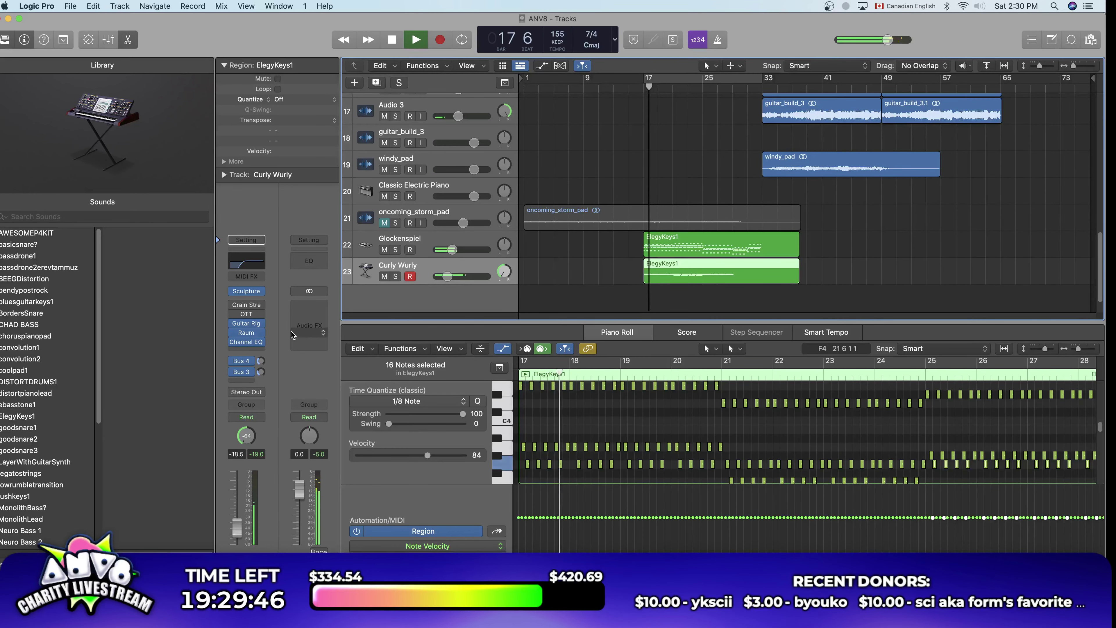
Step: Compare Curly Wurly with Guitar Rig bypassed and set the channel volume to -16.6 dB
left_click(246, 291)
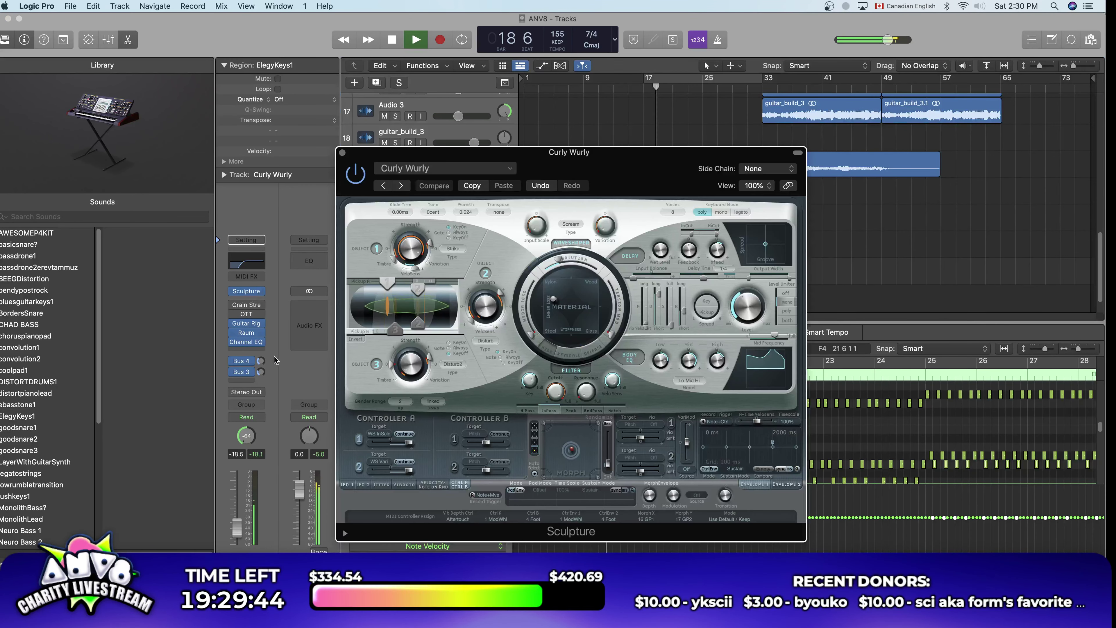
left_click(233, 332)
left_click(233, 332)
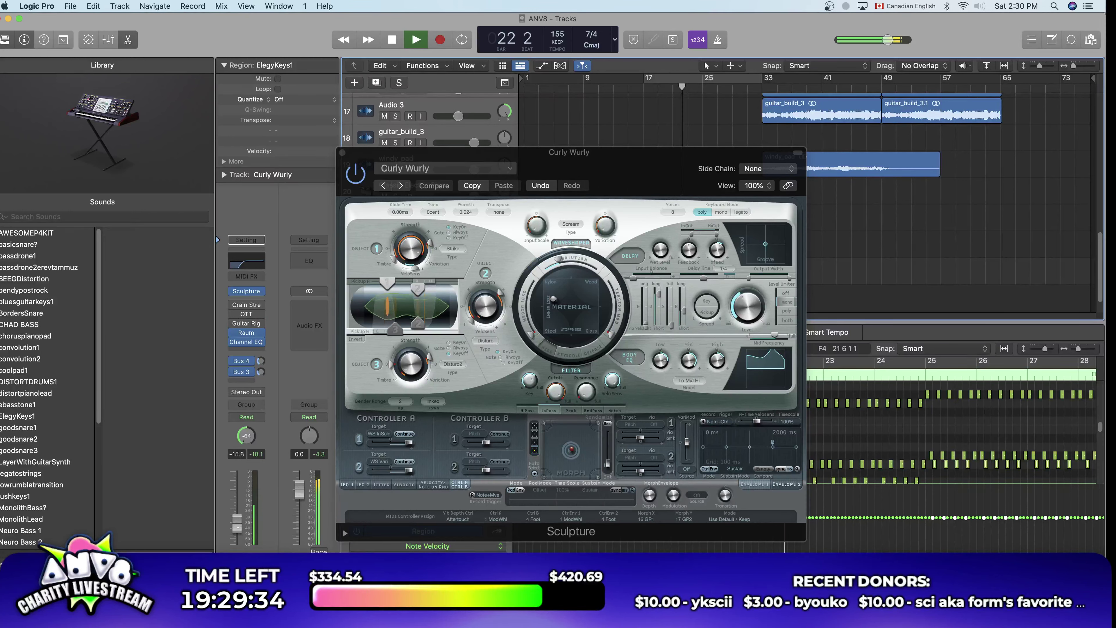
left_click_drag(238, 526, 238, 527)
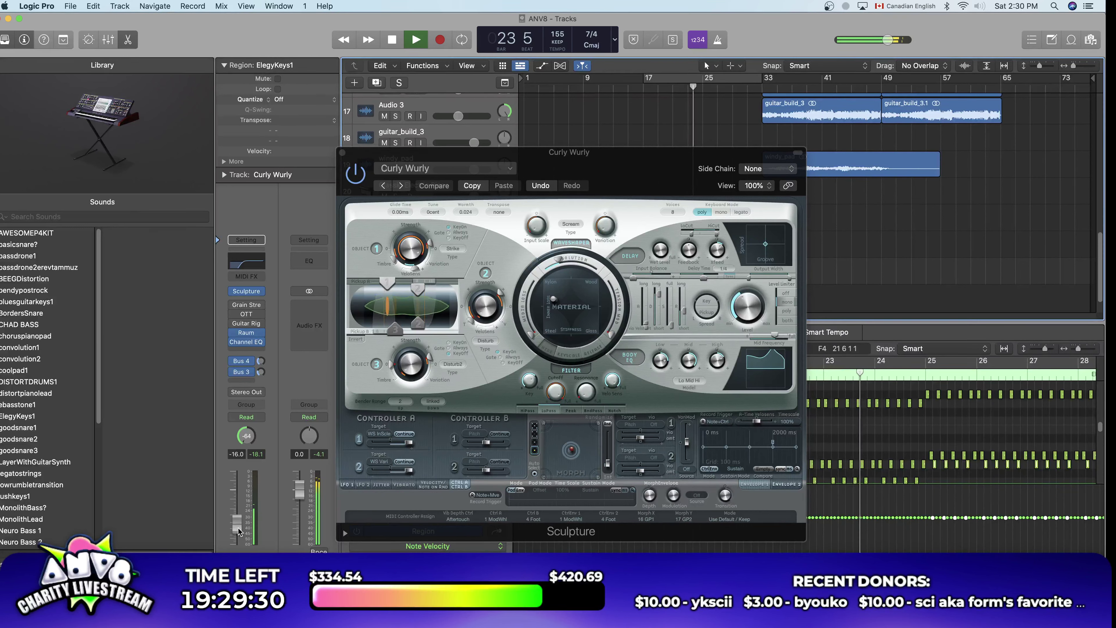
left_click_drag(238, 526, 238, 528)
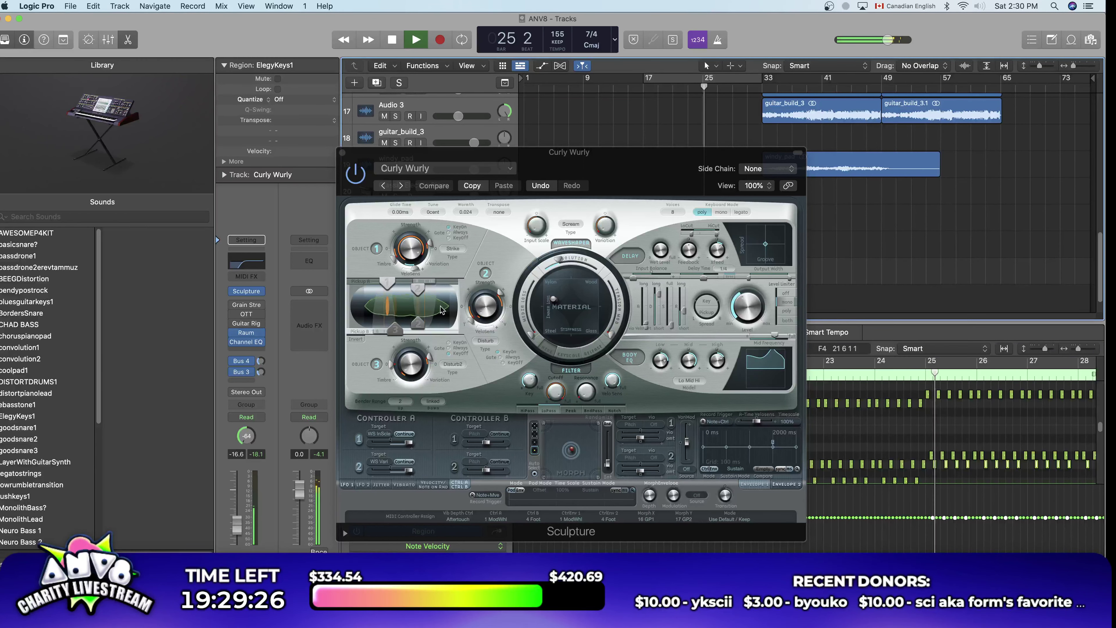
Step: Turn Guitar Rig back on for Curly Wurly and audition presets from the list, loading Bernd Die Flaeche
left_click(234, 323)
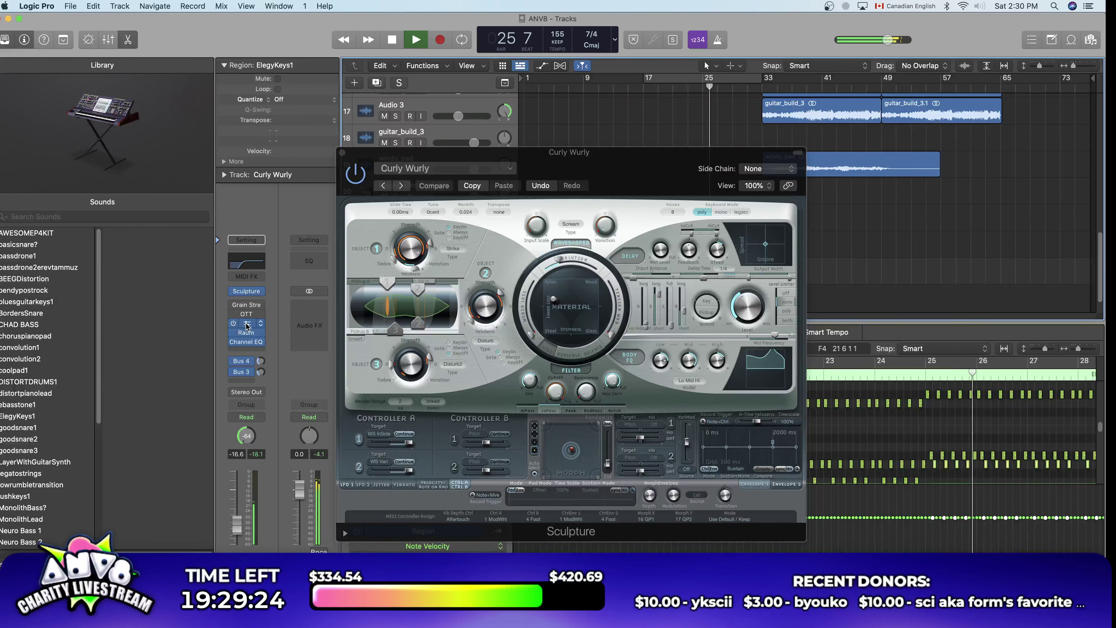
left_click(247, 325)
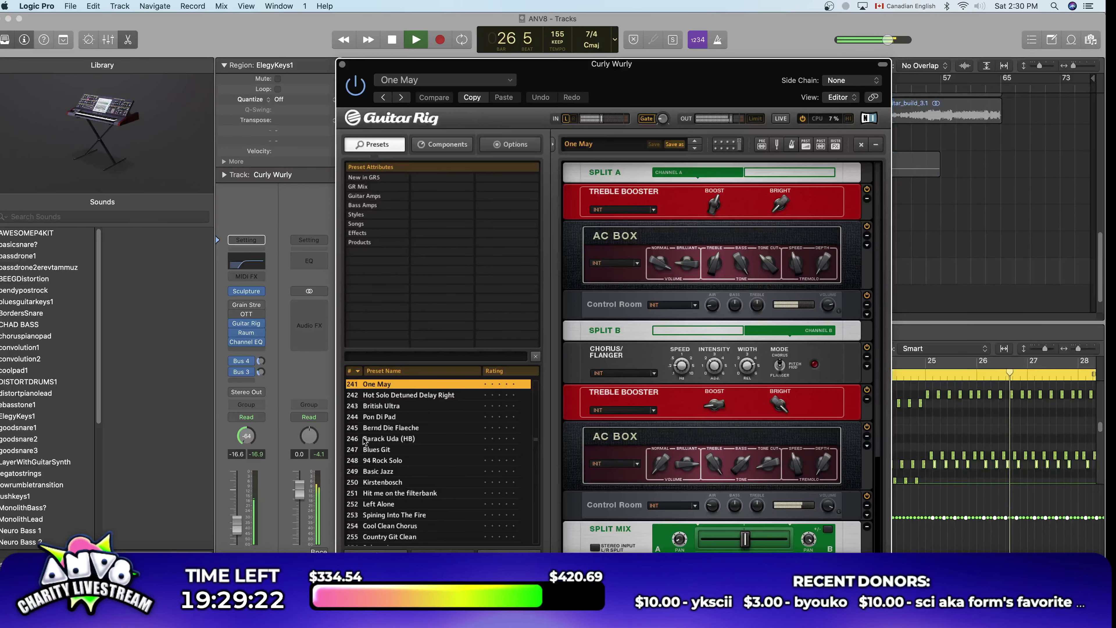
left_click(423, 395)
left_click(420, 406)
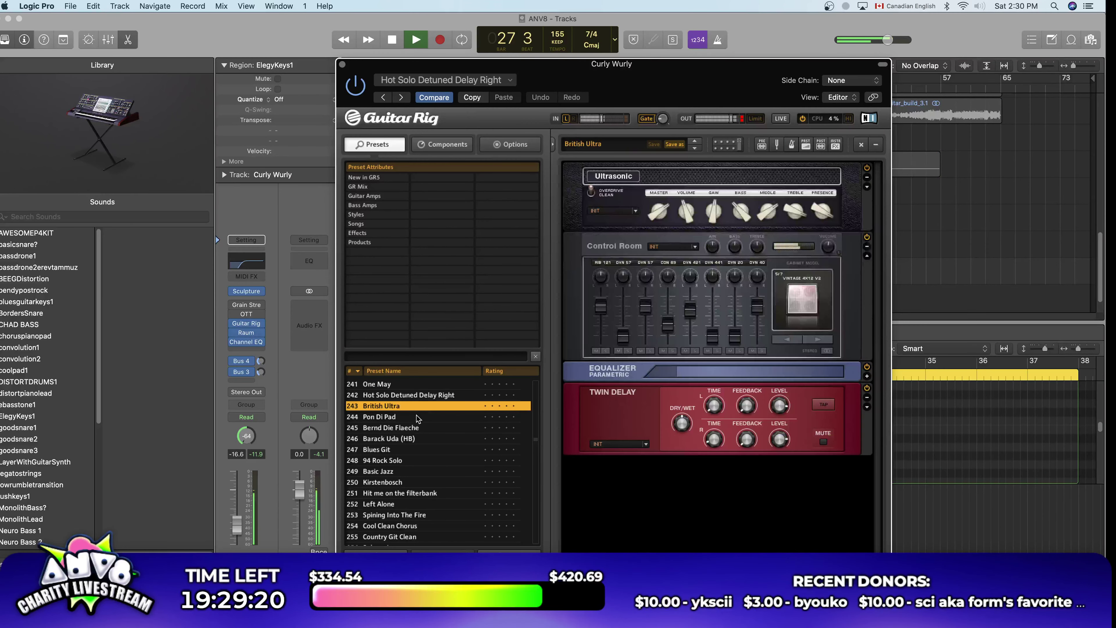
left_click(416, 416)
left_click(413, 427)
left_click(407, 449)
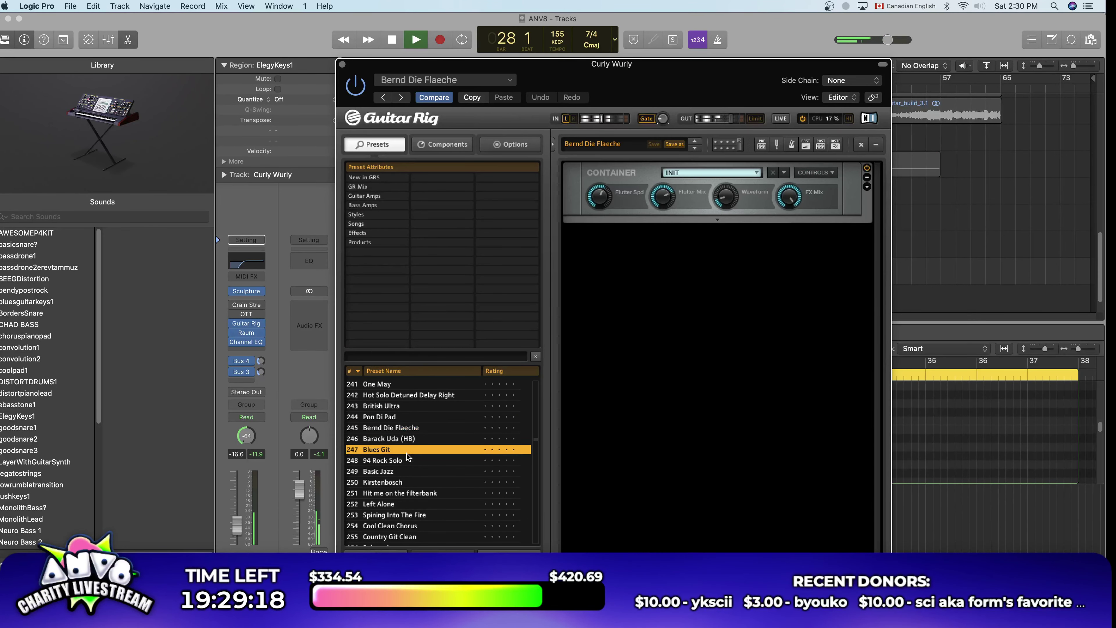
left_click(396, 427)
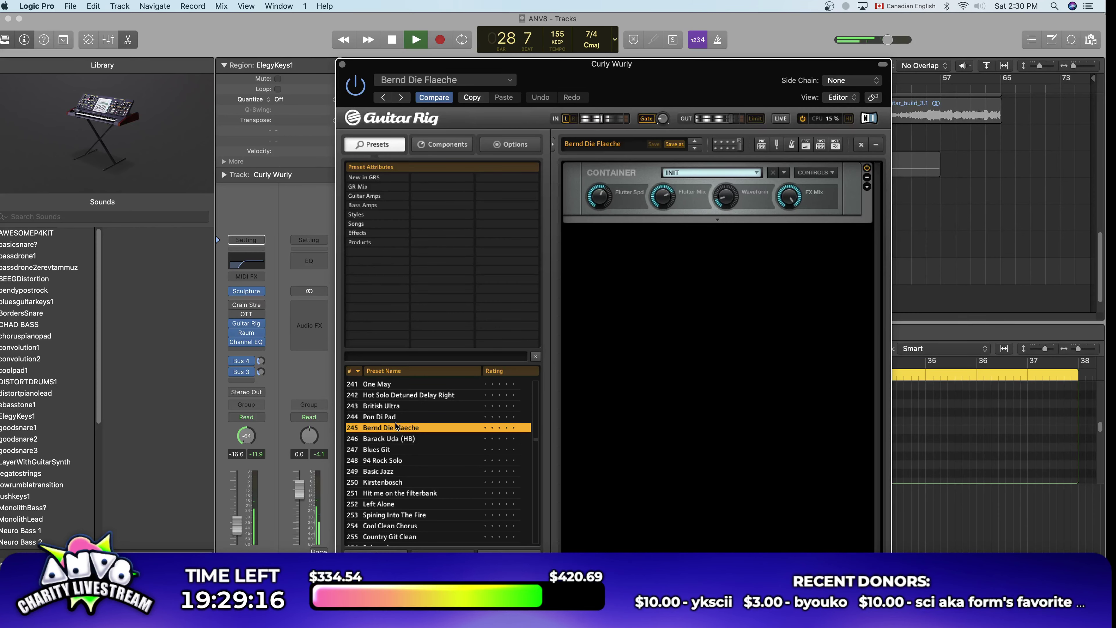
Step: Close the Sculpture window, clear the solo, and play the full mix from bar 17
left_click_drag(556, 94, 521, 451)
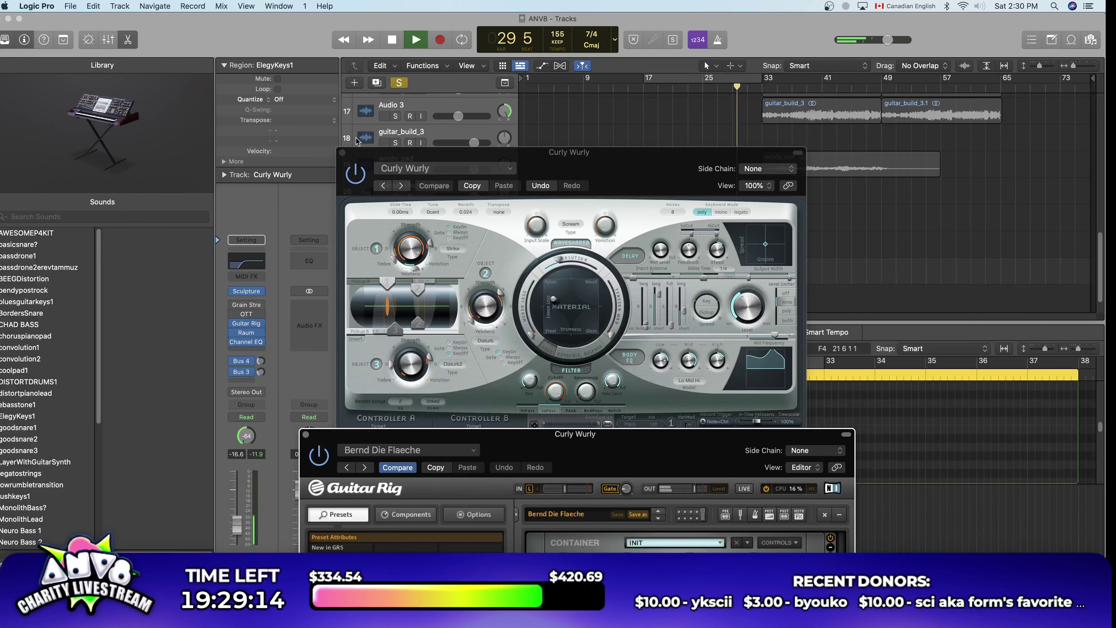
left_click(341, 153)
key("space")
left_click_drag(740, 88, 639, 147)
key("space")
left_click(399, 82)
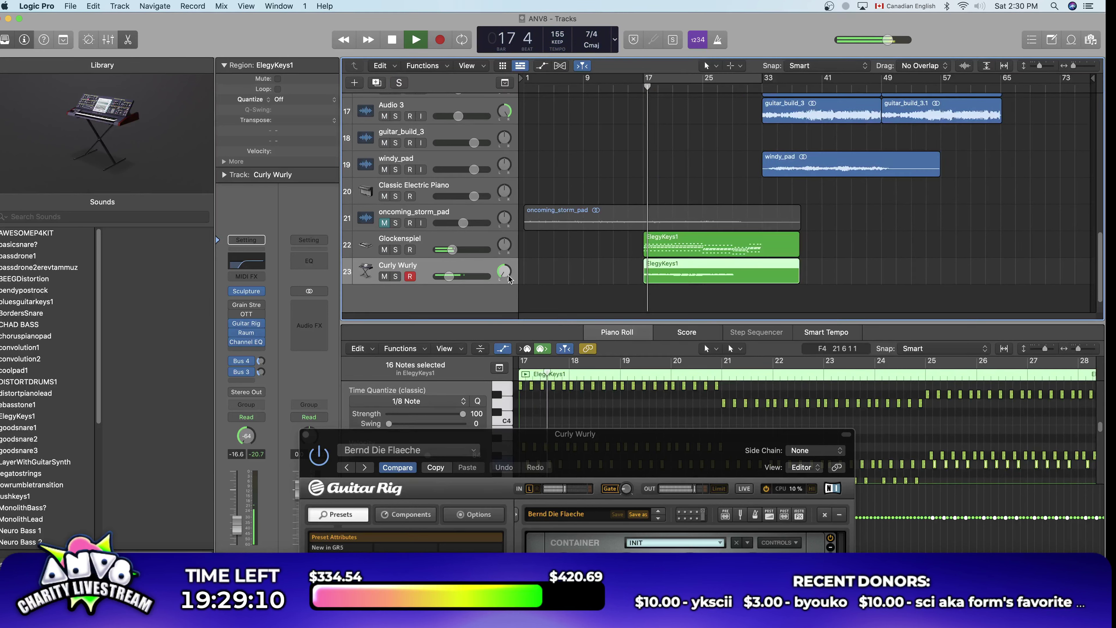
Step: Check the Raum reverb settings on Curly Wurly during playback, and stop the playback
left_click(246, 332)
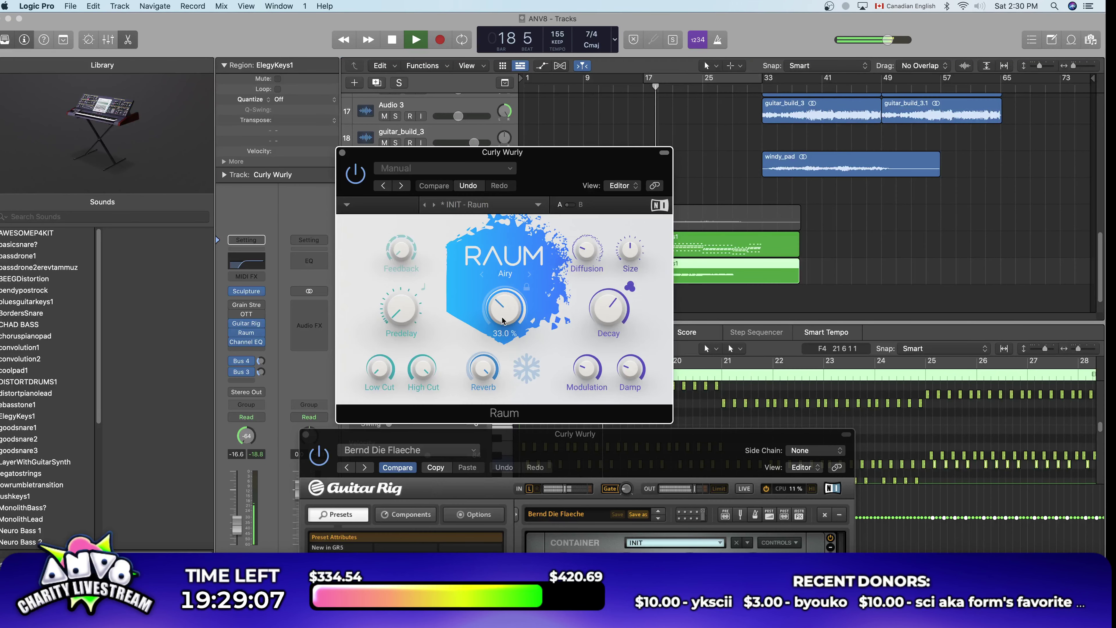
left_click(343, 152)
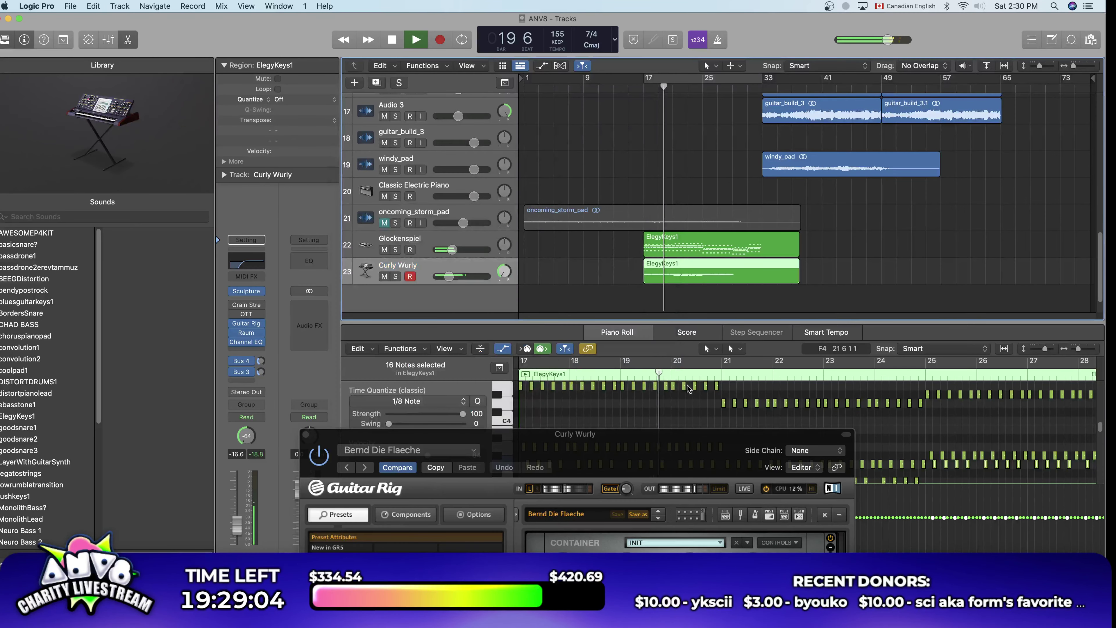
key("space")
Step: Filter the Guitar Rig presets by Effects and Special FX, and load Crystalline
left_click_drag(686, 448, 680, 48)
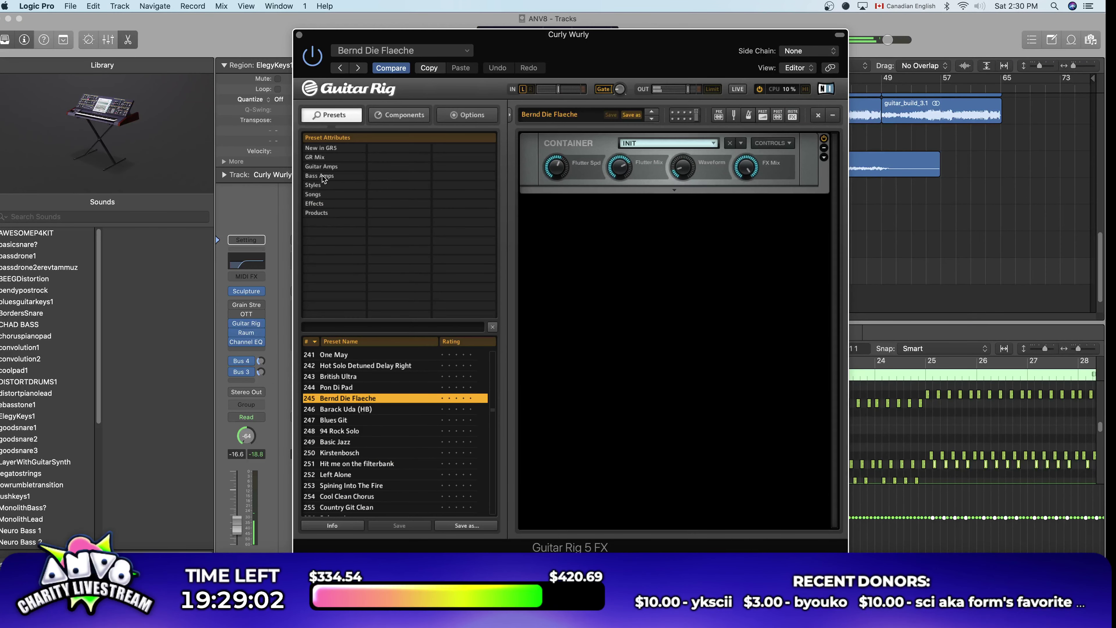
left_click(328, 205)
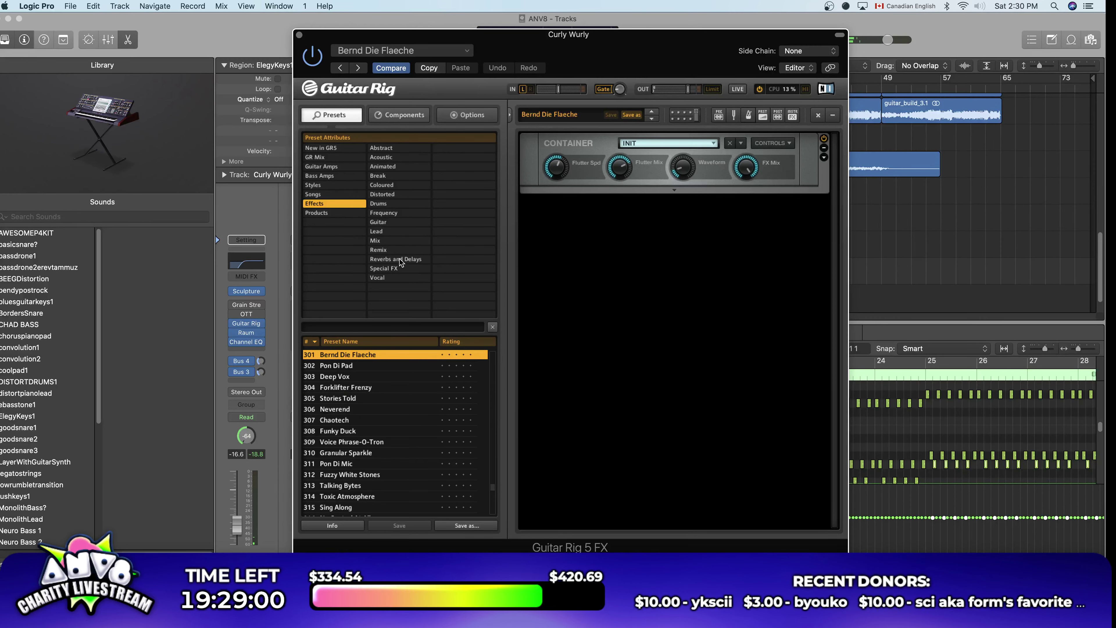
left_click(402, 269)
scroll(370, 361, "up", 10)
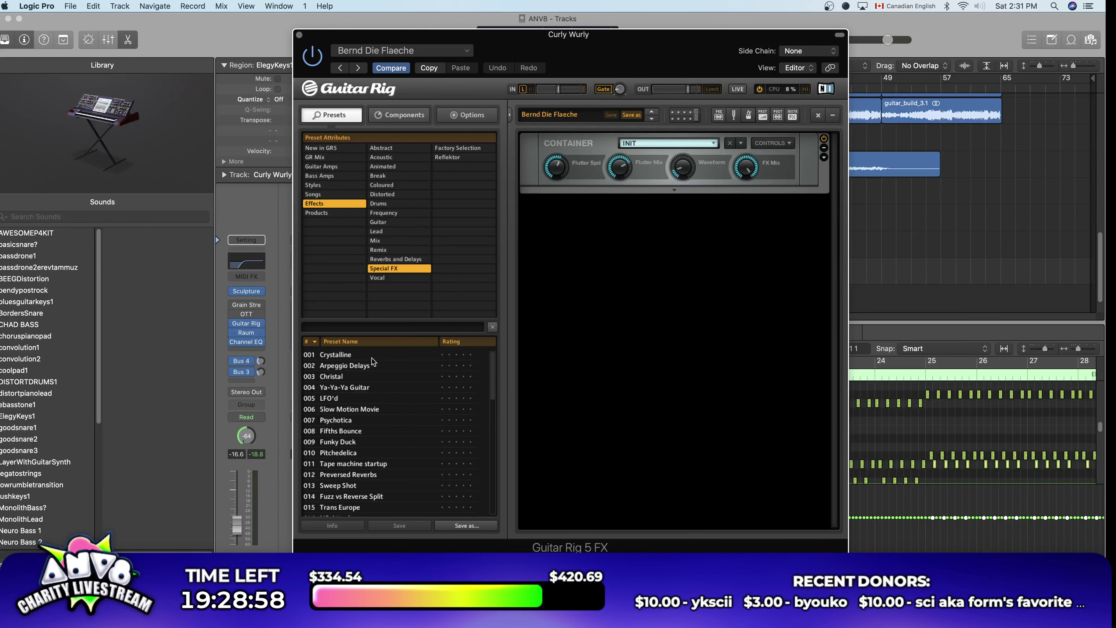
left_click(370, 356)
Step: Solo Curly Wurly to listen to it alone with the Crystalline preset
left_click_drag(395, 35, 402, 306)
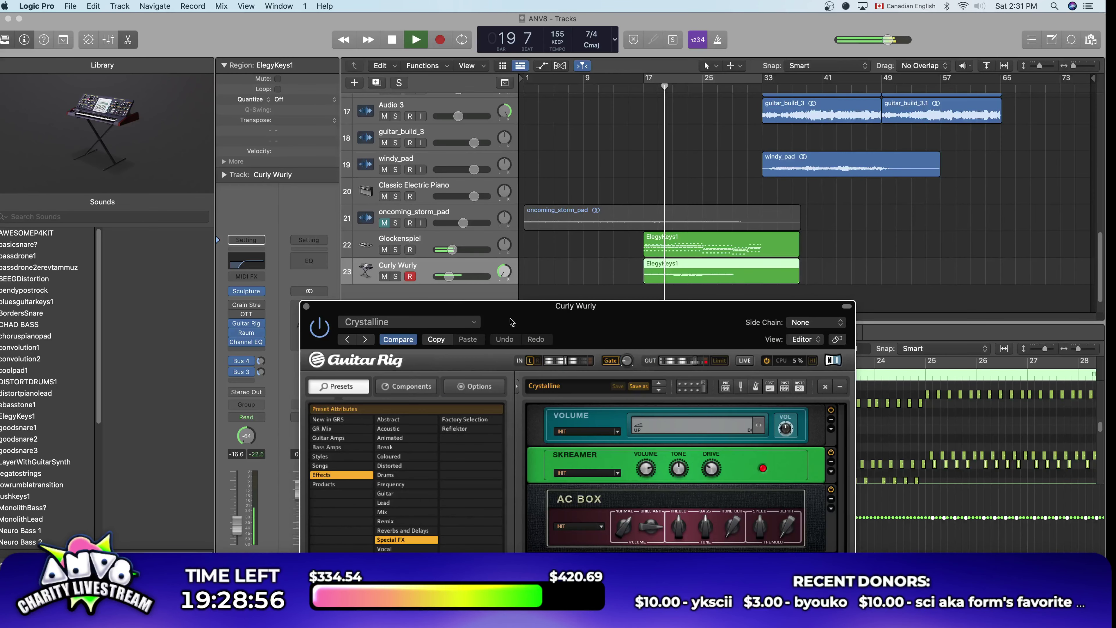
left_click(395, 276)
key("space")
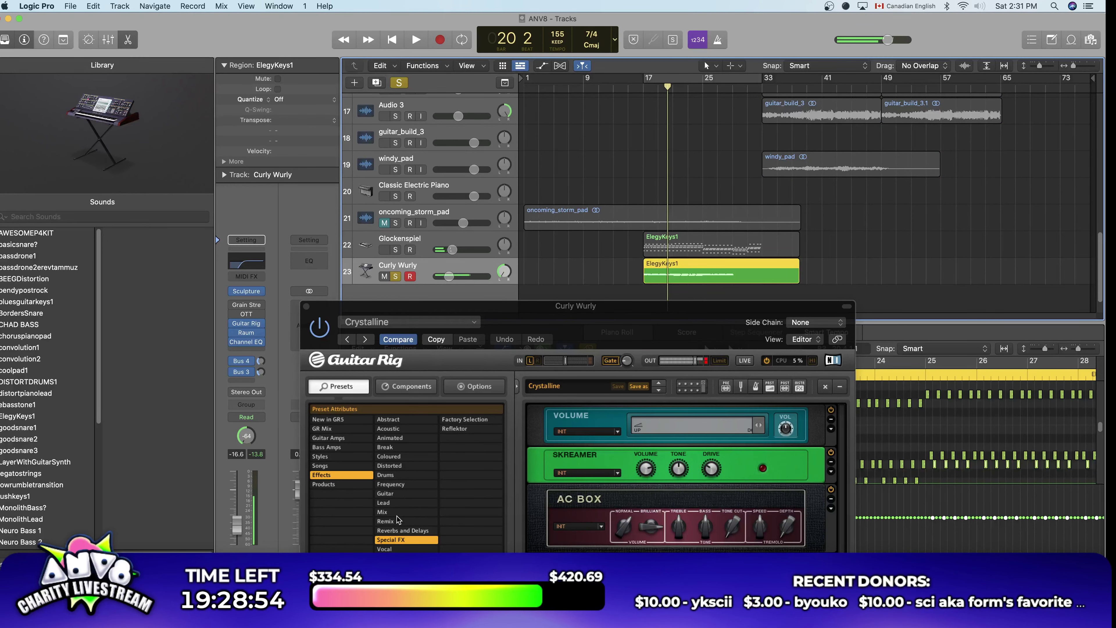
Step: Load the Arpeggio Delays preset from the Special FX list in Guitar Rig
left_click_drag(591, 335, 320, 47)
left_click(102, 350)
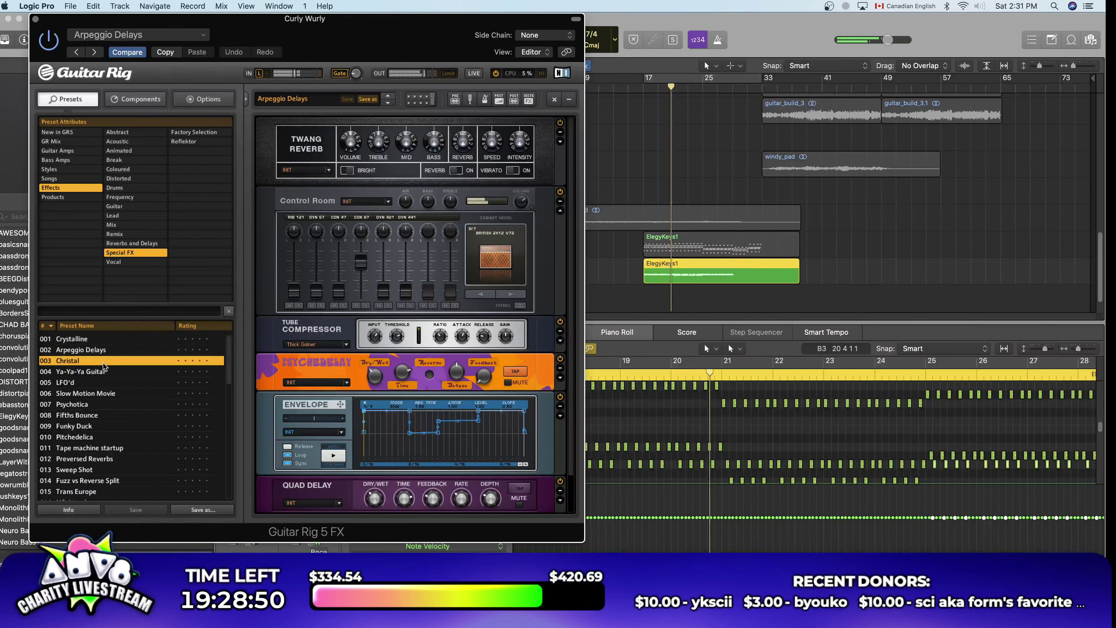
key("Down")
Step: Clear the Curly Wurly solo and play the mix from bar 17 with Arpeggio Delays
left_click_drag(409, 37, 506, 397)
left_click(402, 82)
left_click_drag(679, 87, 643, 104)
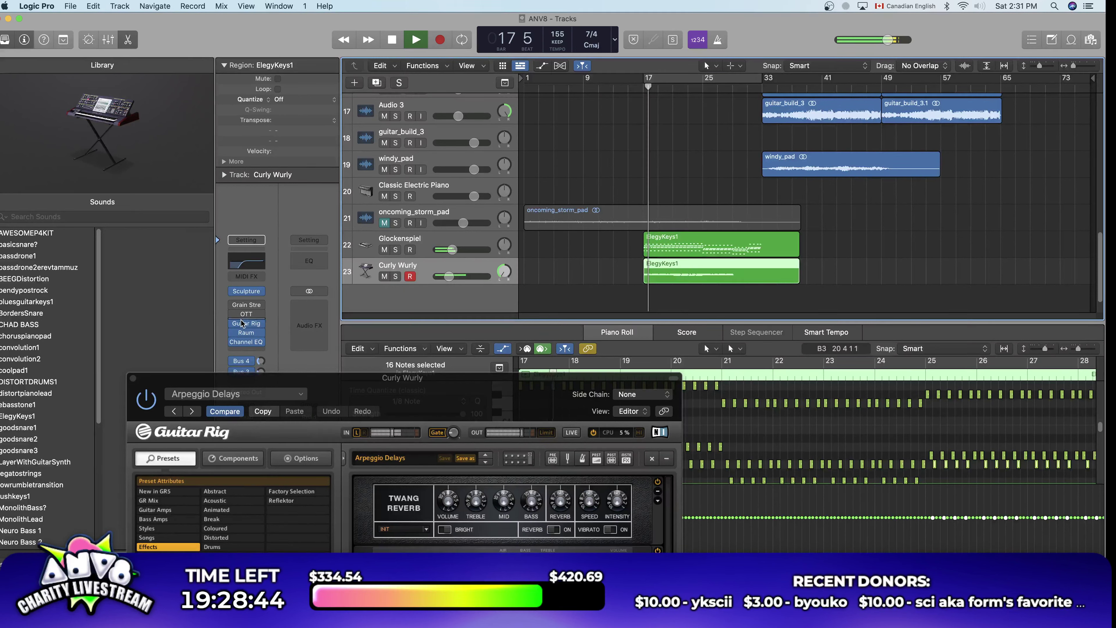
Step: Replay the mix from bar 17 to judge the Arpeggio Delays sound, and stop playback
mouse_move(237, 307)
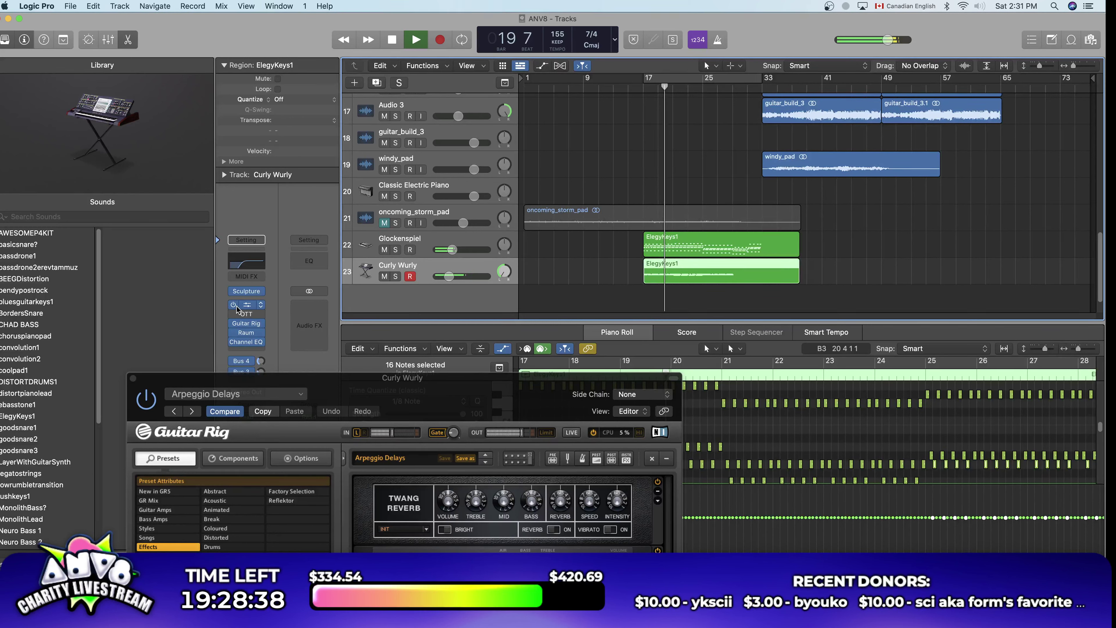
key("space")
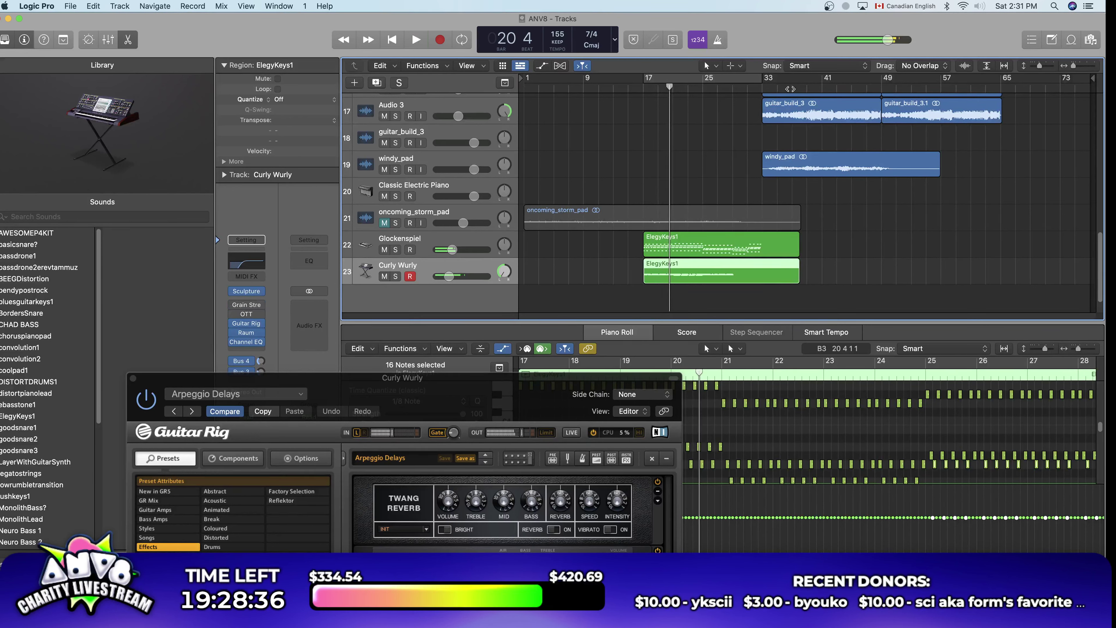
key("space")
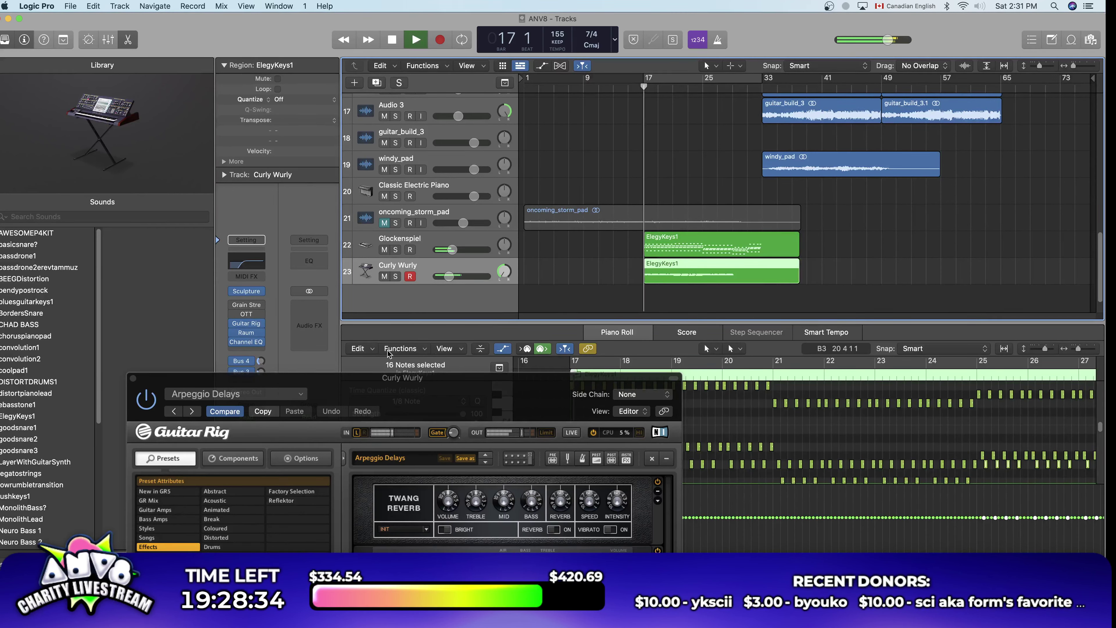
key("space")
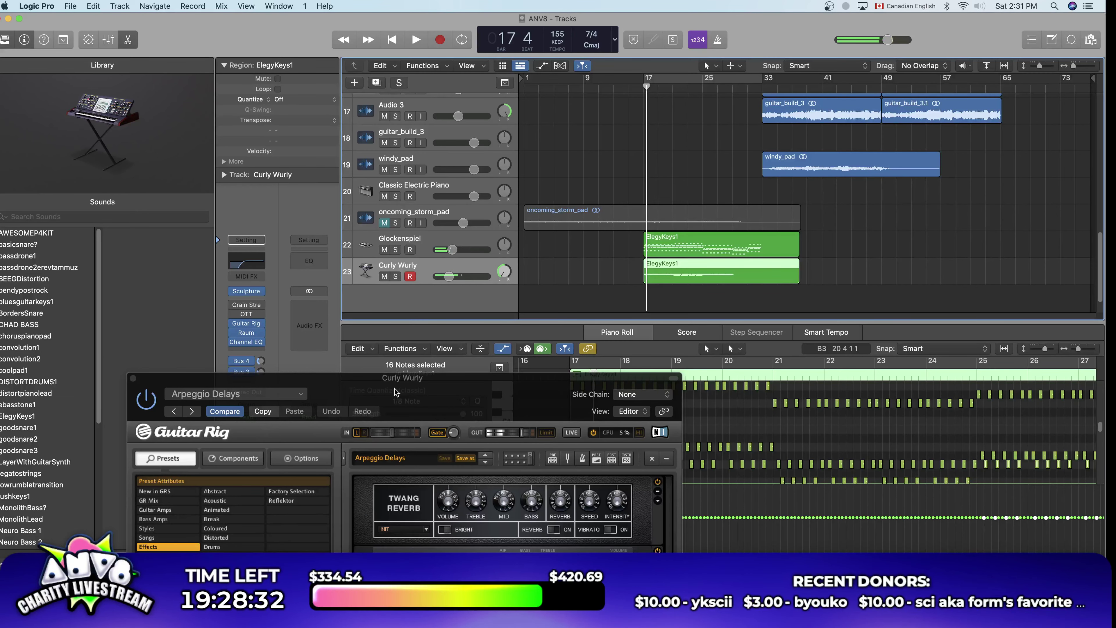
Step: Audition the Special FX presets in Guitar Rig from Ya-Ya-Ya Guitar down to Preversed Reverbs during playback
left_click_drag(394, 388, 454, 244)
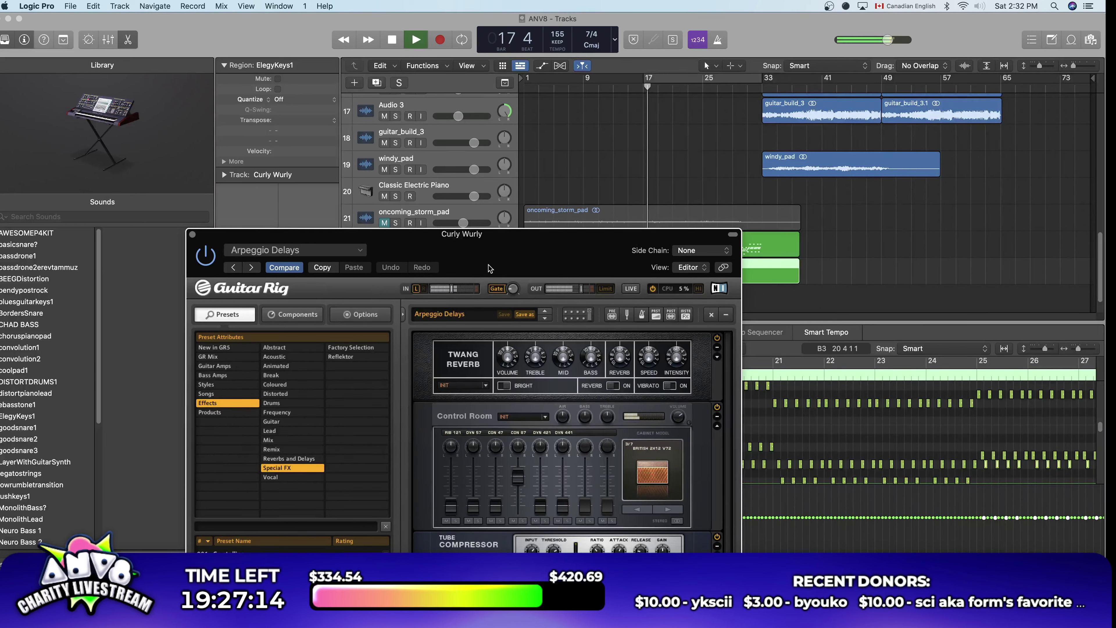
left_click_drag(488, 264, 513, 49)
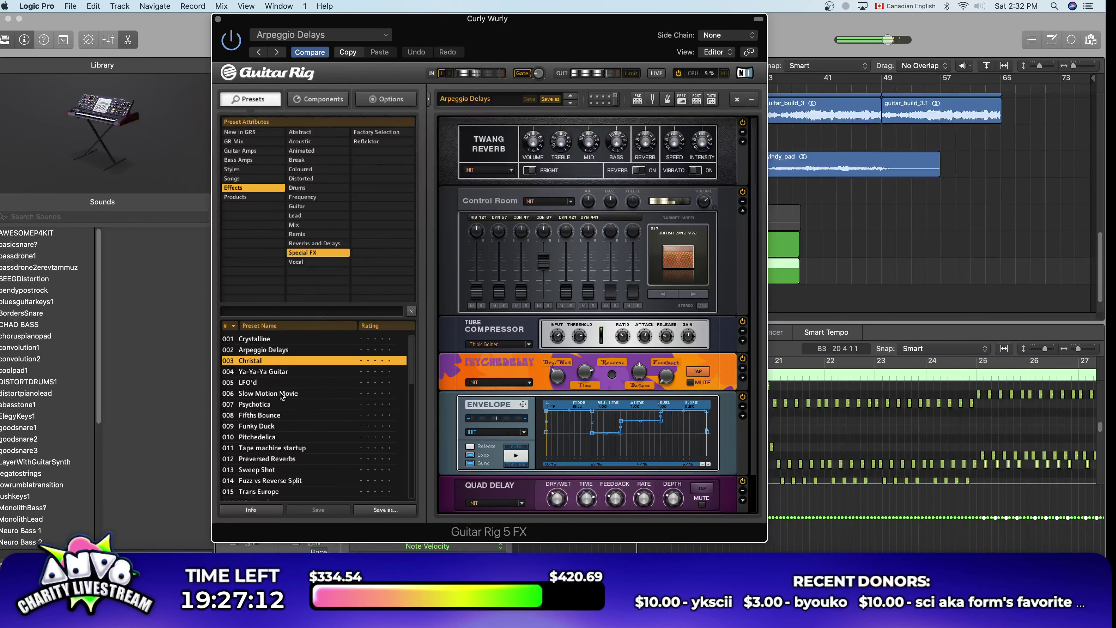
left_click(273, 373)
left_click(278, 393)
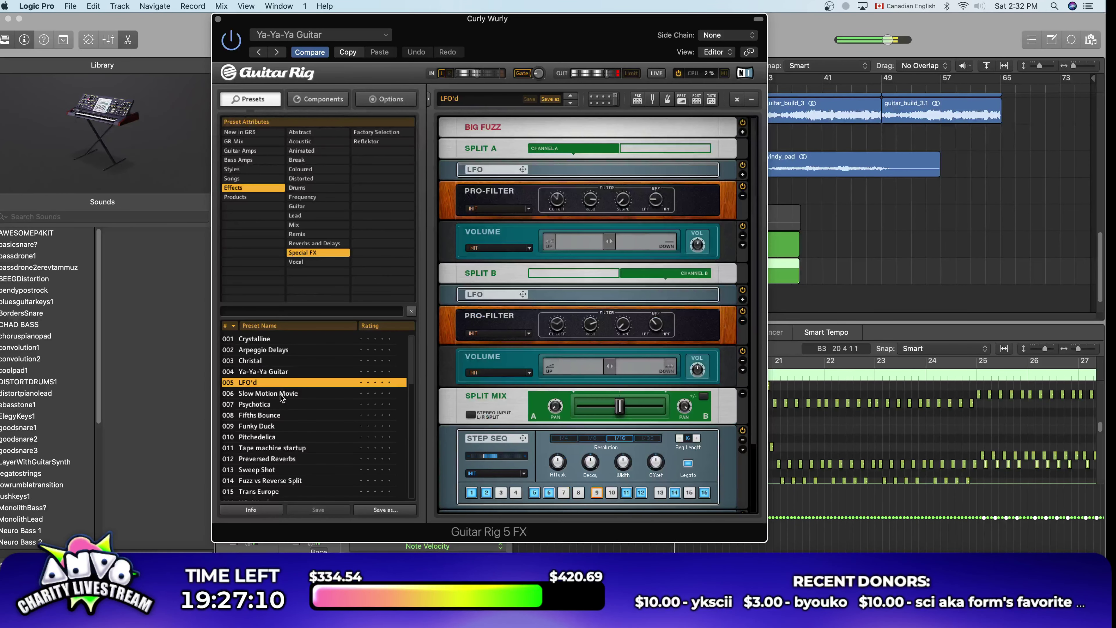
left_click(284, 405)
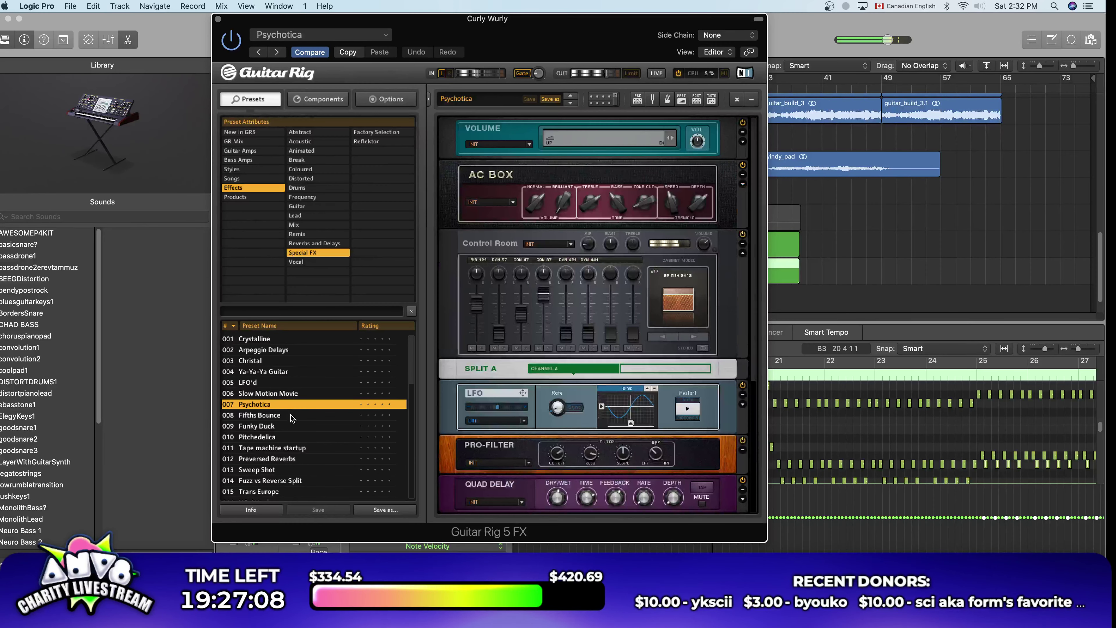
left_click(294, 417)
left_click(300, 433)
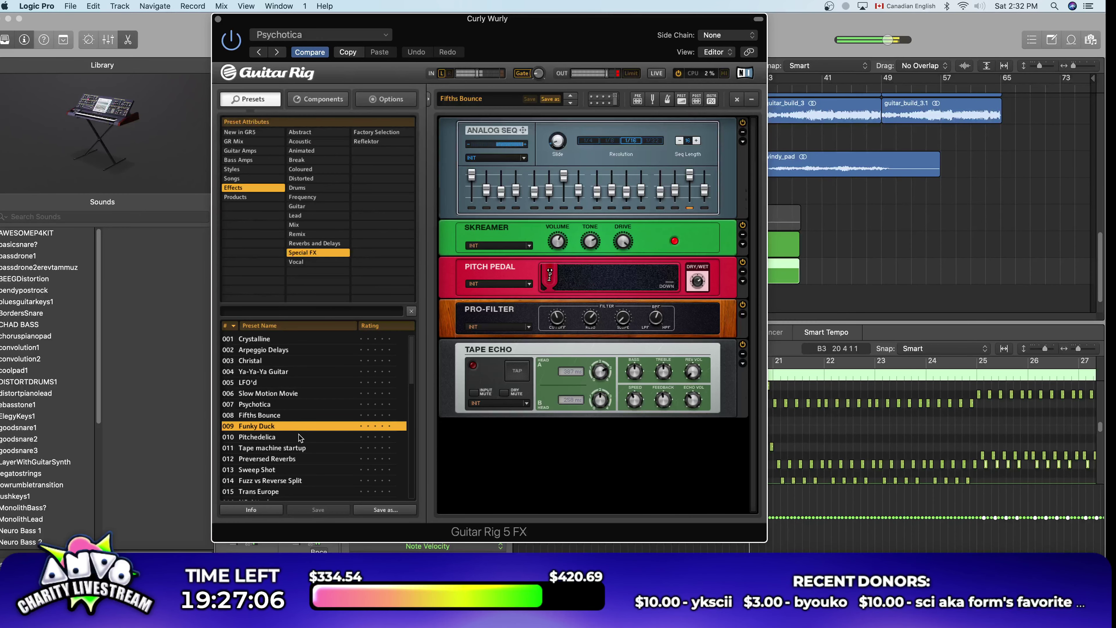
left_click(301, 436)
scroll(300, 454, "down", 3)
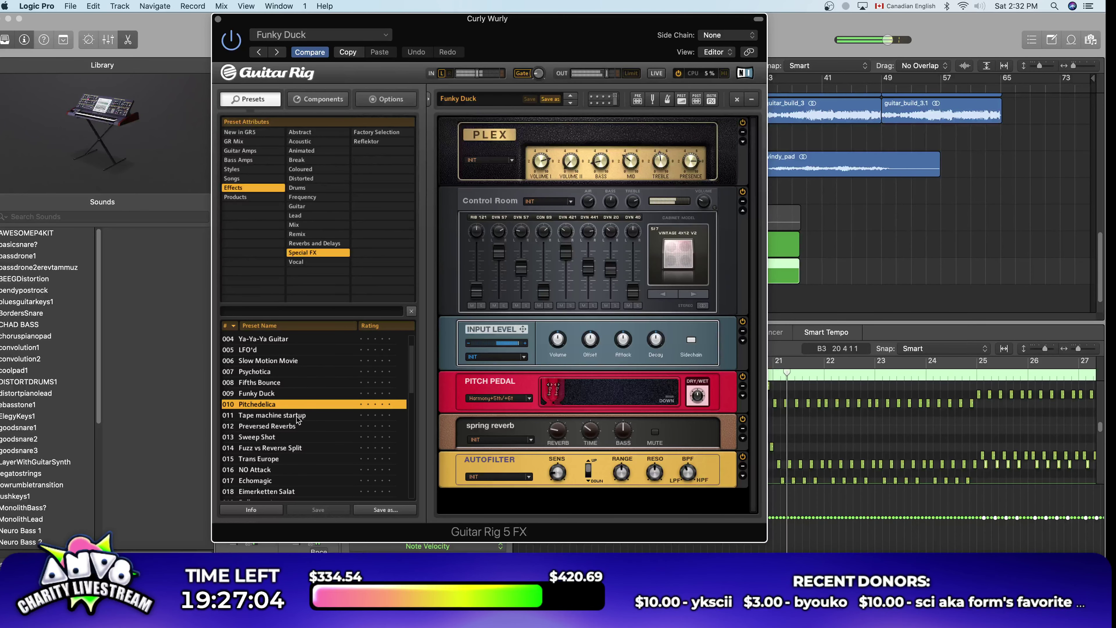
key("Down")
key("Down")
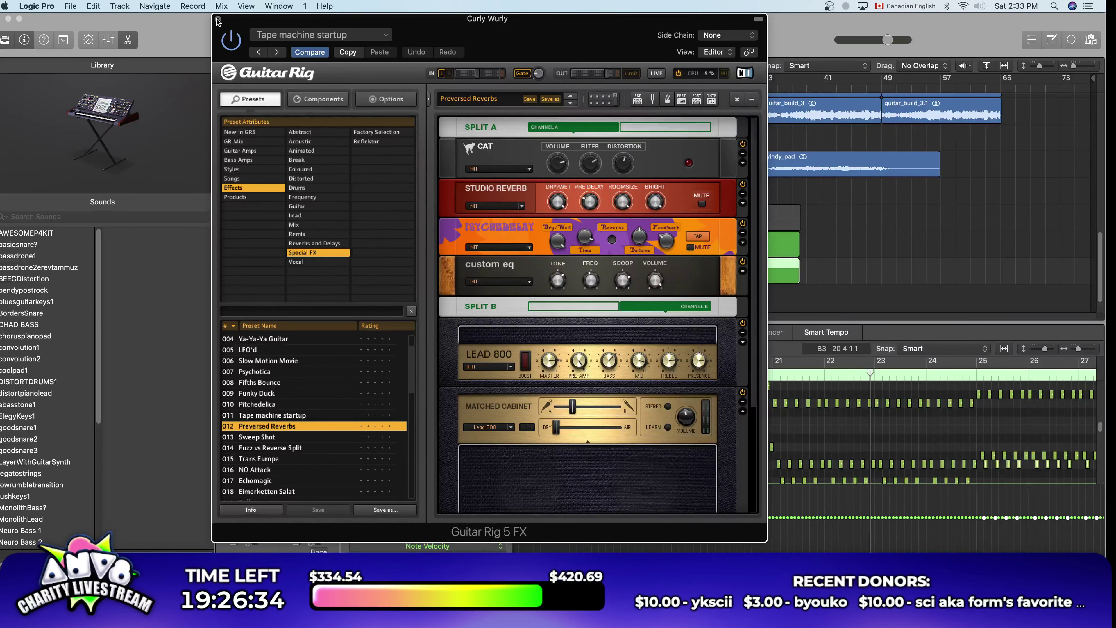
Step: Audition Sweep Shot and Fuzz vs Reverse Split, load the Trans Europe preset, and close Guitar Rig
key("space")
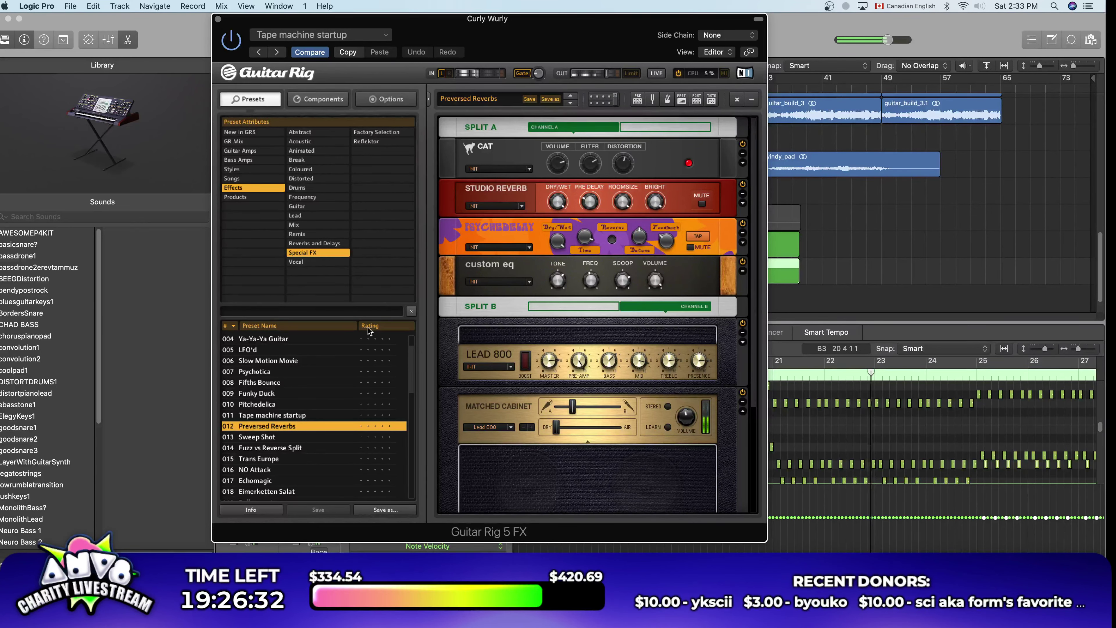
left_click(286, 438)
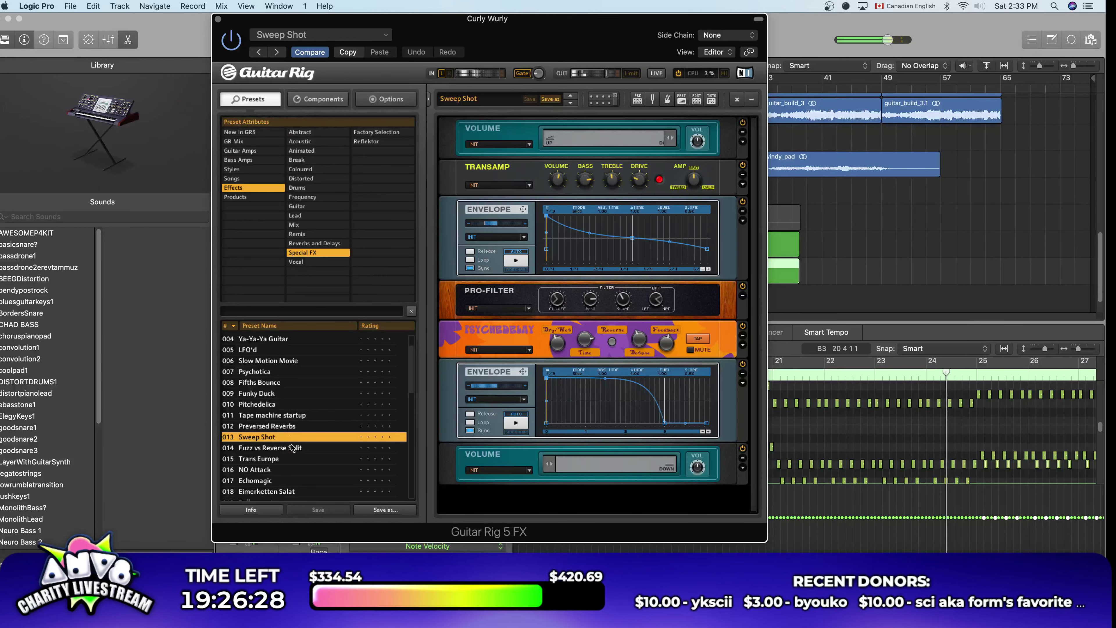
left_click(293, 448)
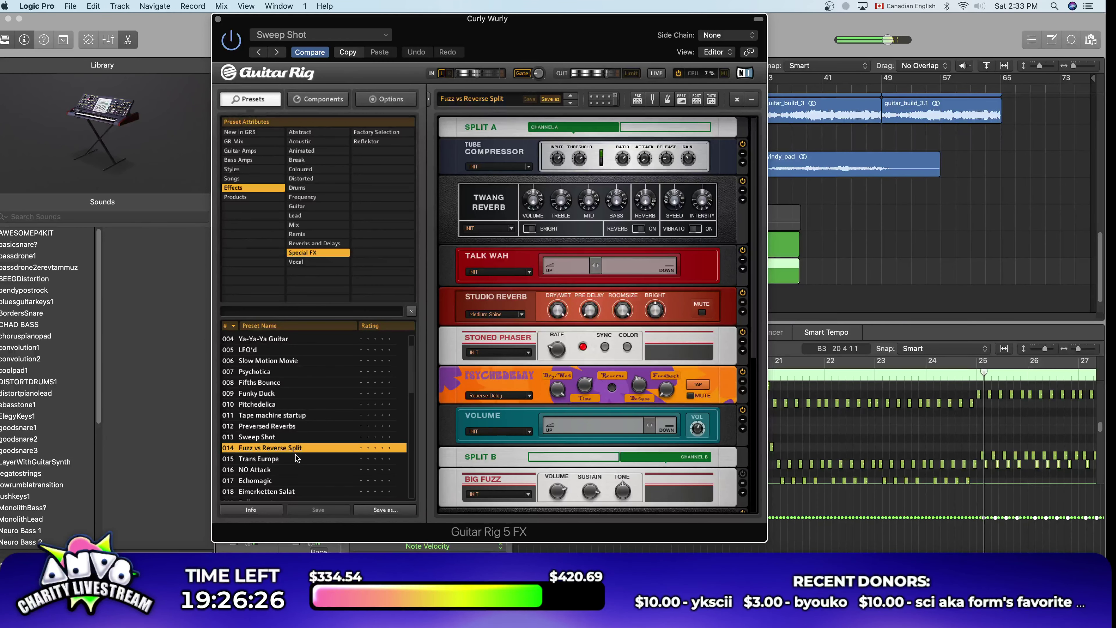
left_click(296, 459)
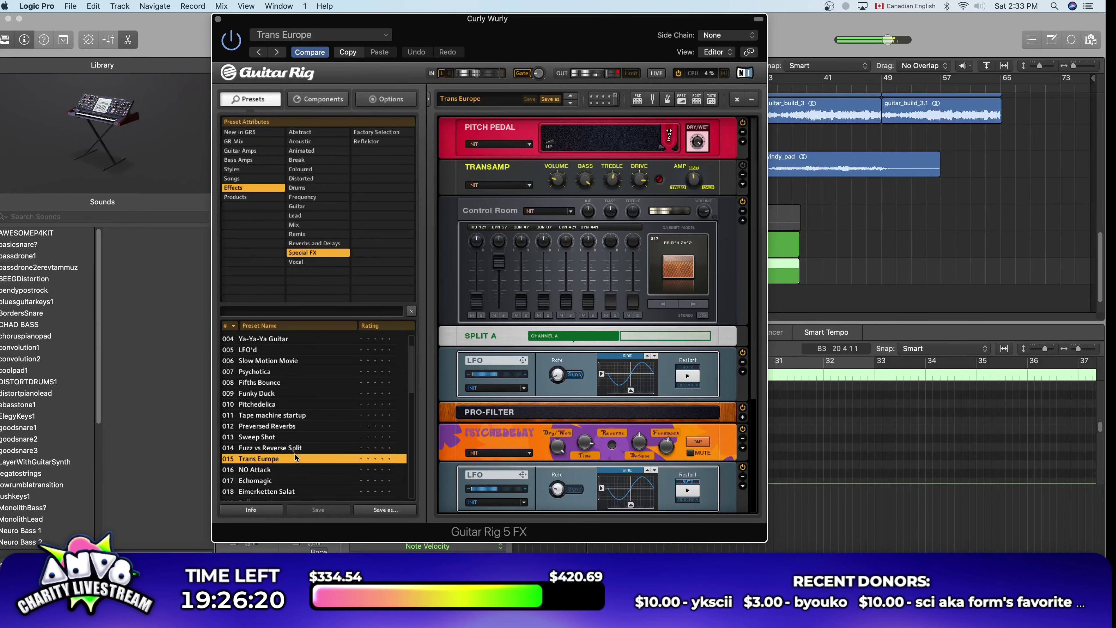
left_click(218, 20)
Step: Mute the Curly Wurly track and listen to the arrangement from bar 1
left_click(384, 276)
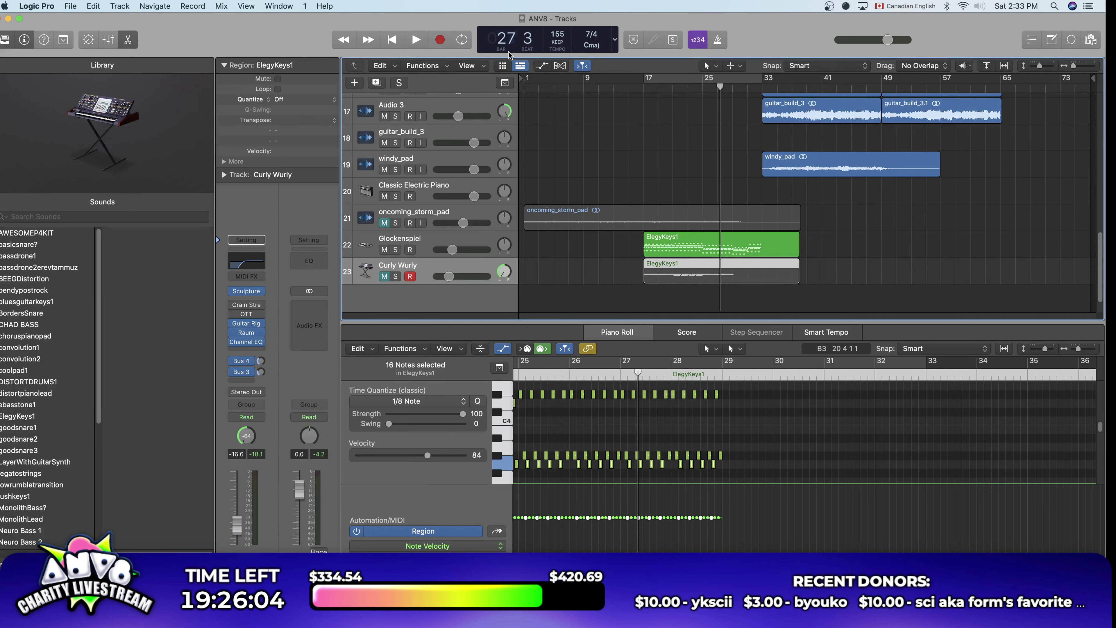
key("space")
key("space")
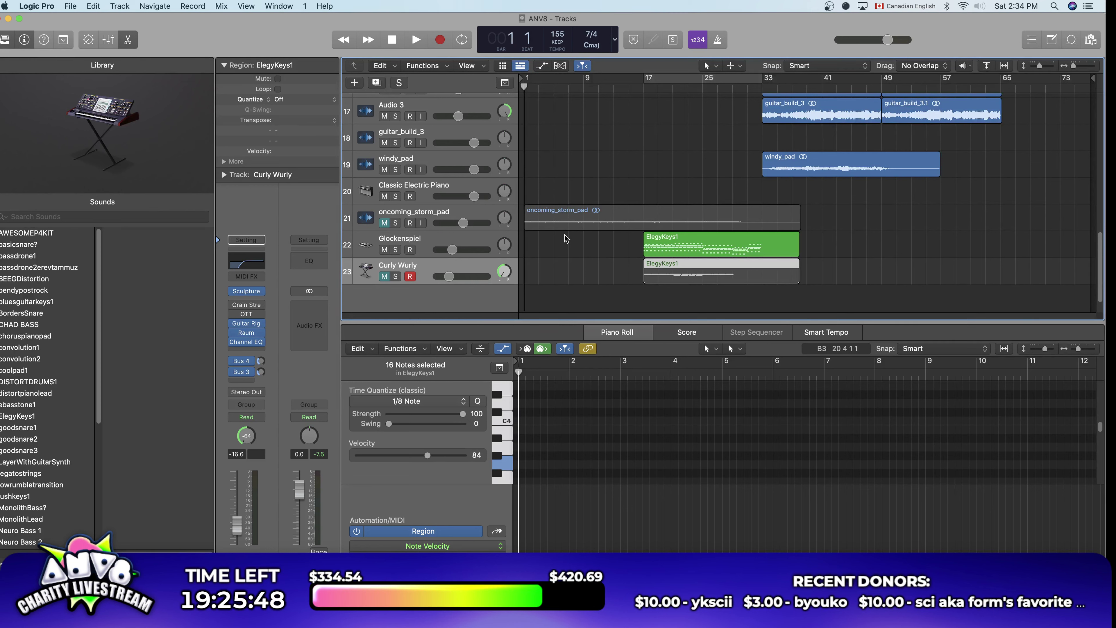
key("space")
scroll(613, 246, "up", 2)
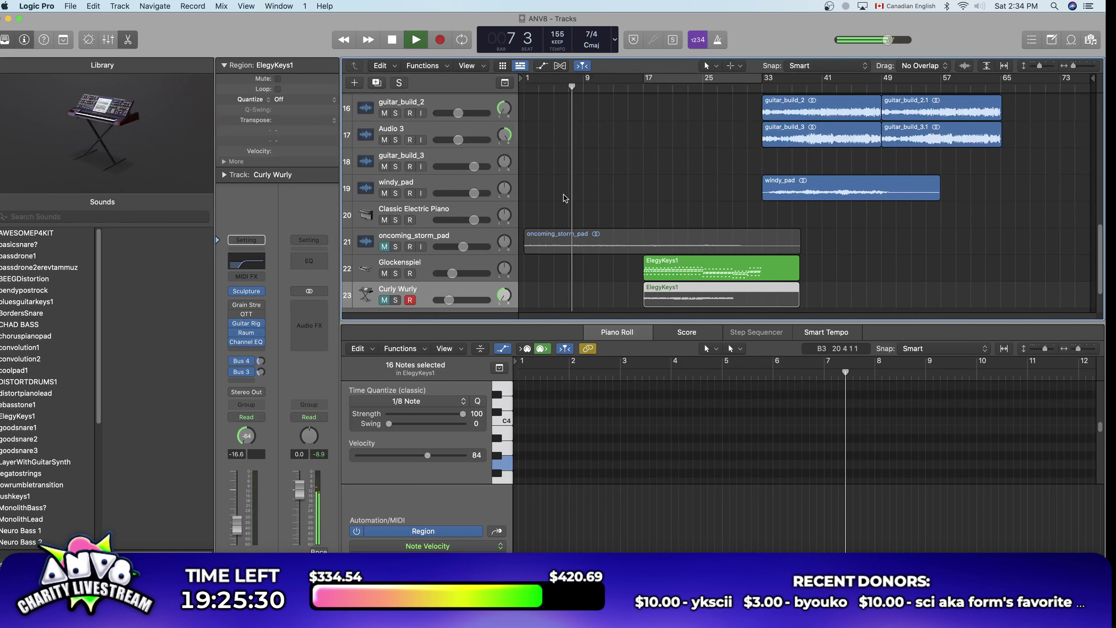
scroll(551, 172, "up", 5)
scroll(554, 170, "up", 8)
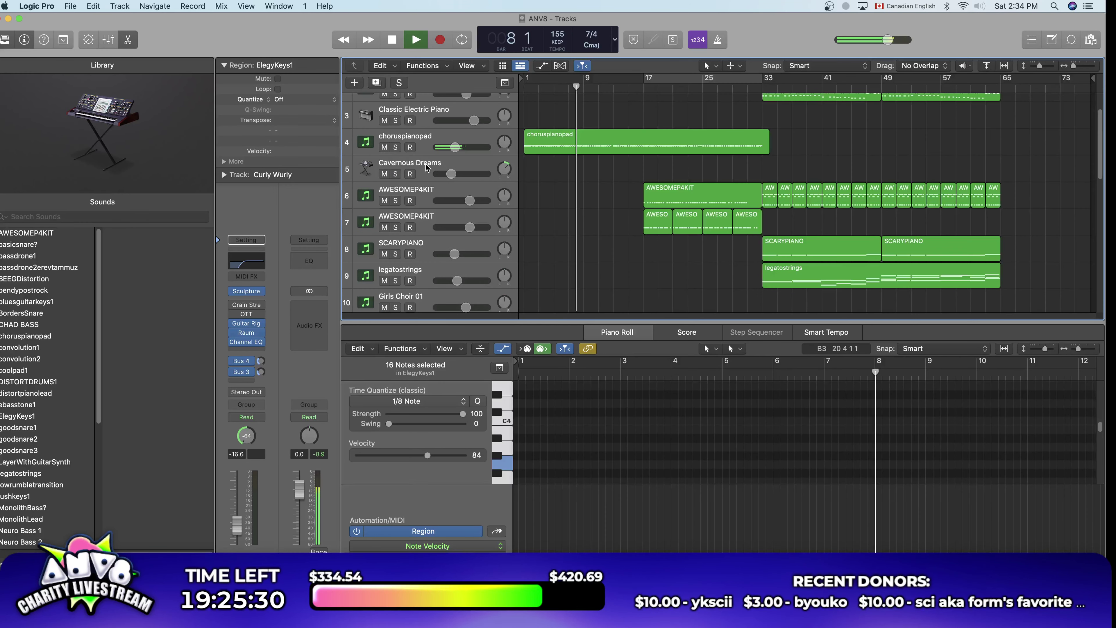
Step: Select the Cavernous Dreams track, show the Musical Typing keyboard for it, and stop playback
left_click(426, 168)
left_click(327, 6)
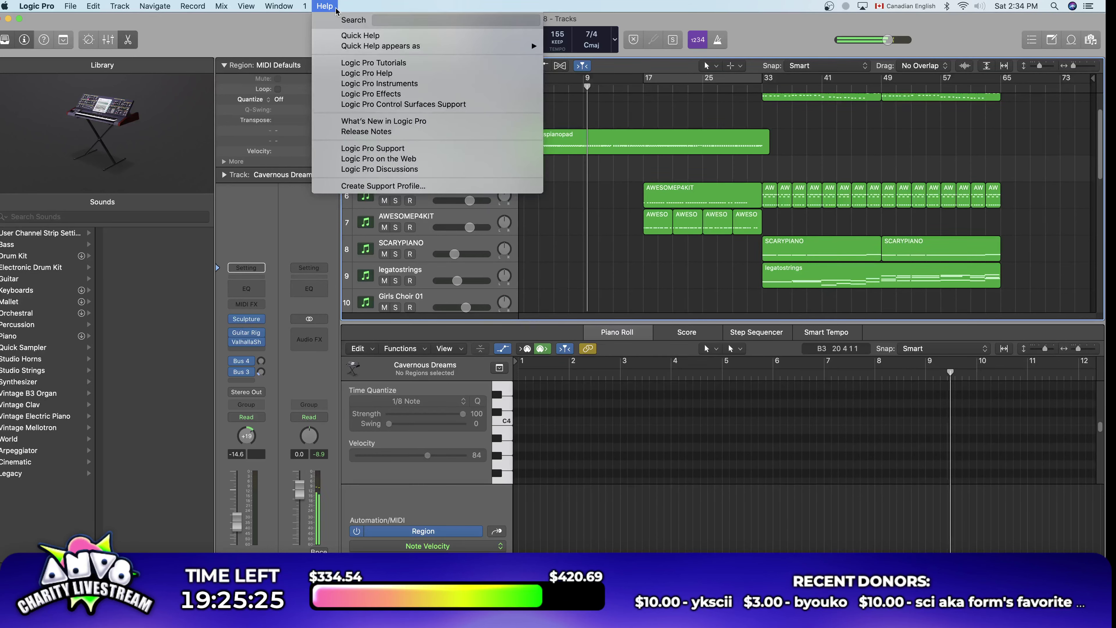
key("super+k")
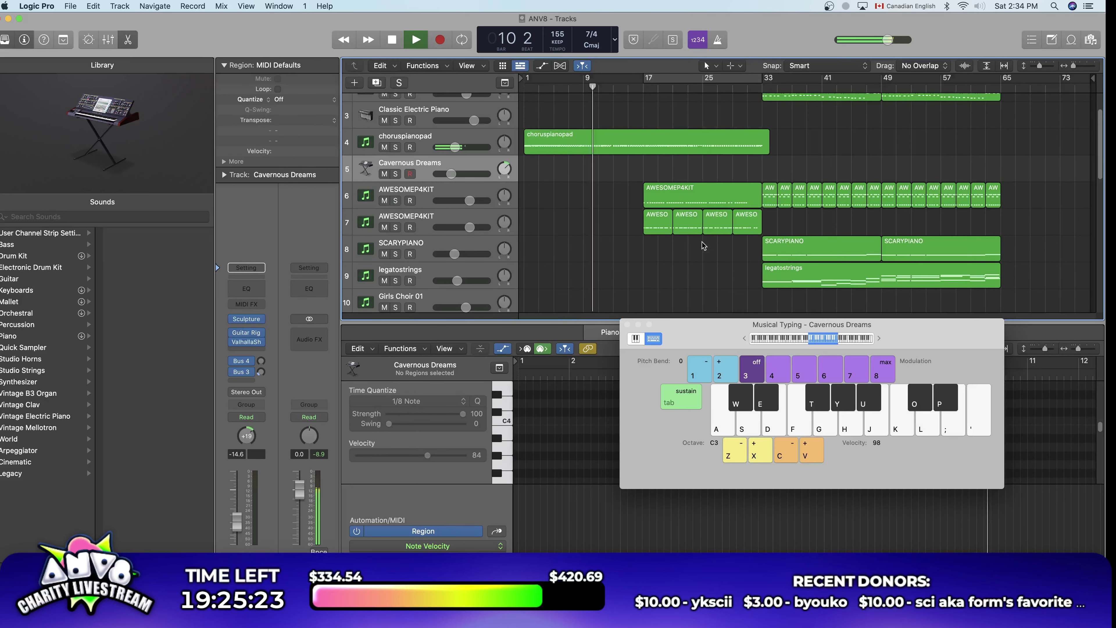
scroll(702, 242, "down", 3)
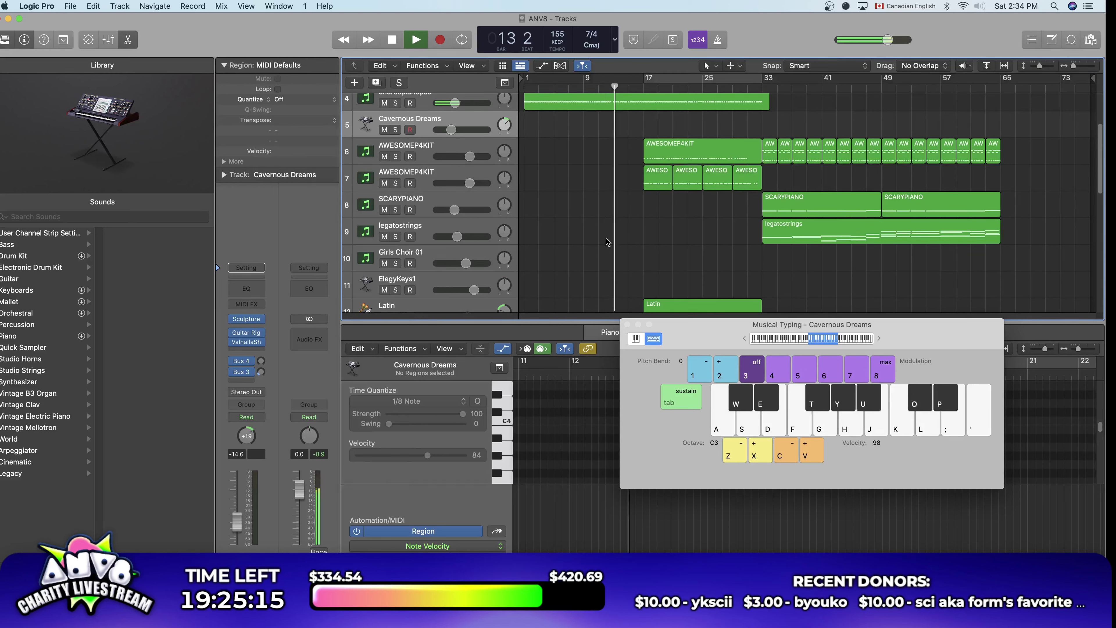
scroll(637, 228, "down", 6)
key("space")
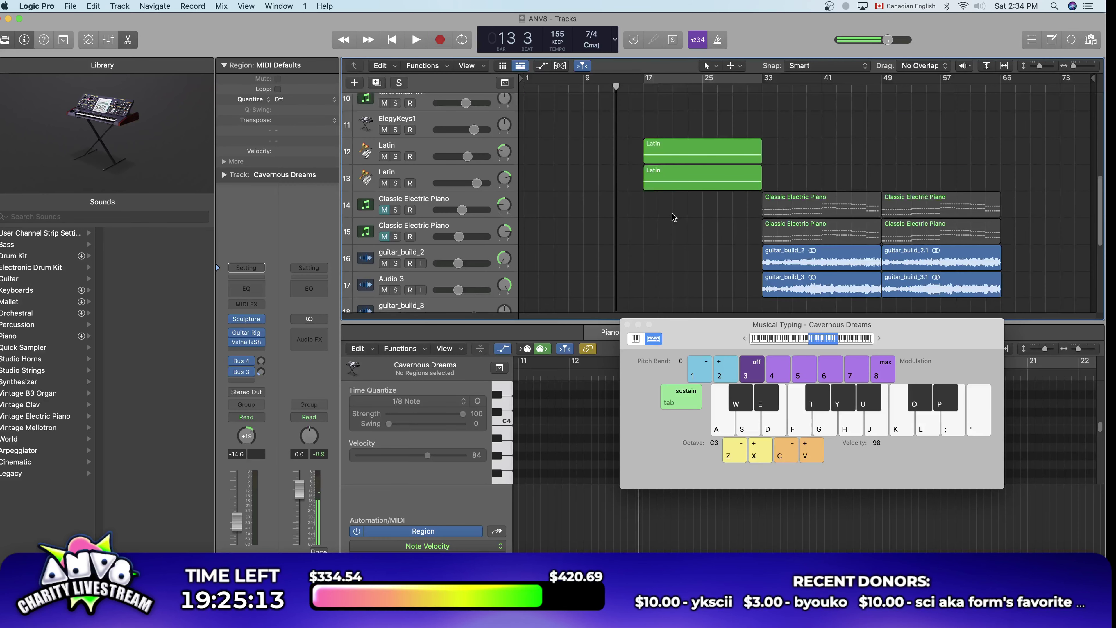
Step: Play from bar 17 and unmute the Curly Wurly track
scroll(672, 214, "down", 6)
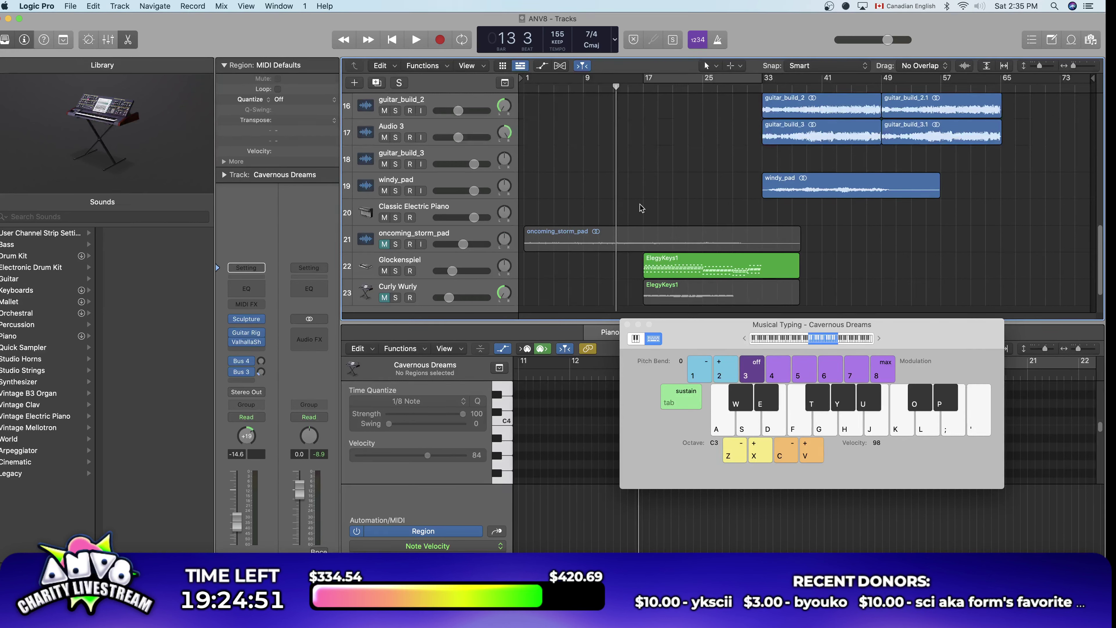
scroll(640, 204, "down", 3)
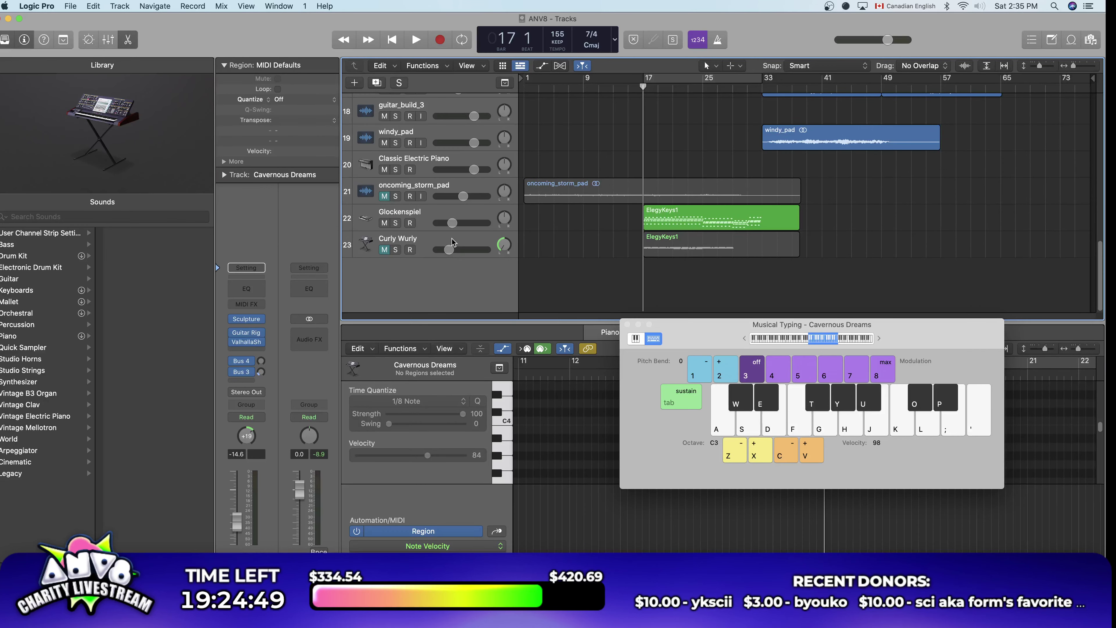
key("space")
left_click(384, 249)
Step: Center the Curly Wurly pan, set its volume to -15.4 dB, and solo the track
left_click_drag(504, 245, 451, 249)
left_click(395, 249)
left_click(404, 238)
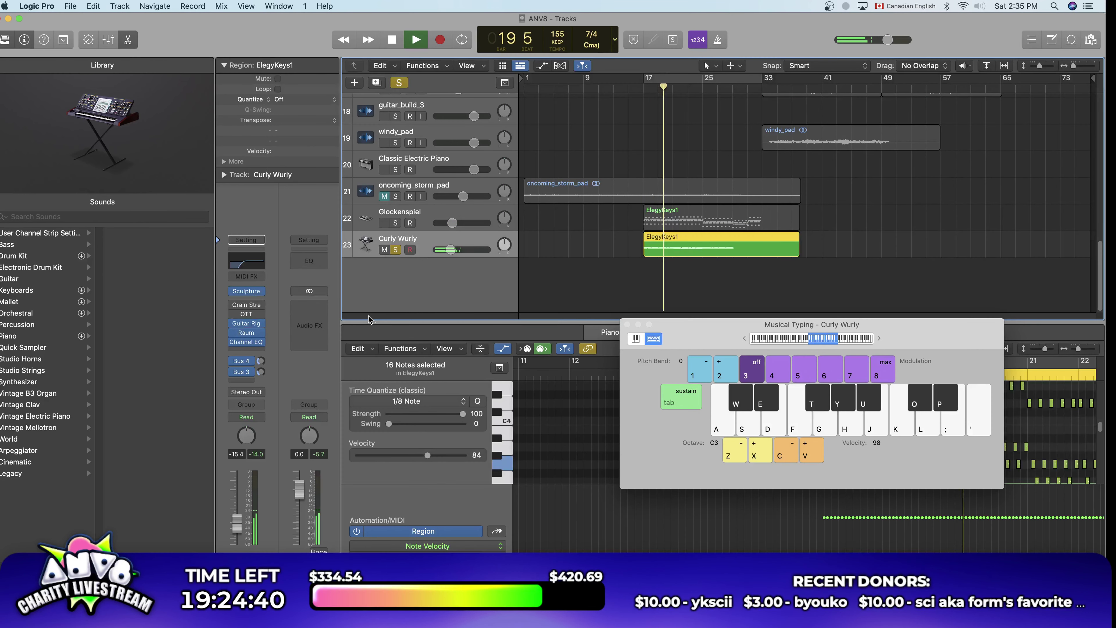
Step: Check the Guitar Rig and Channel EQ settings on the soloed Curly Wurly track
left_click(251, 335)
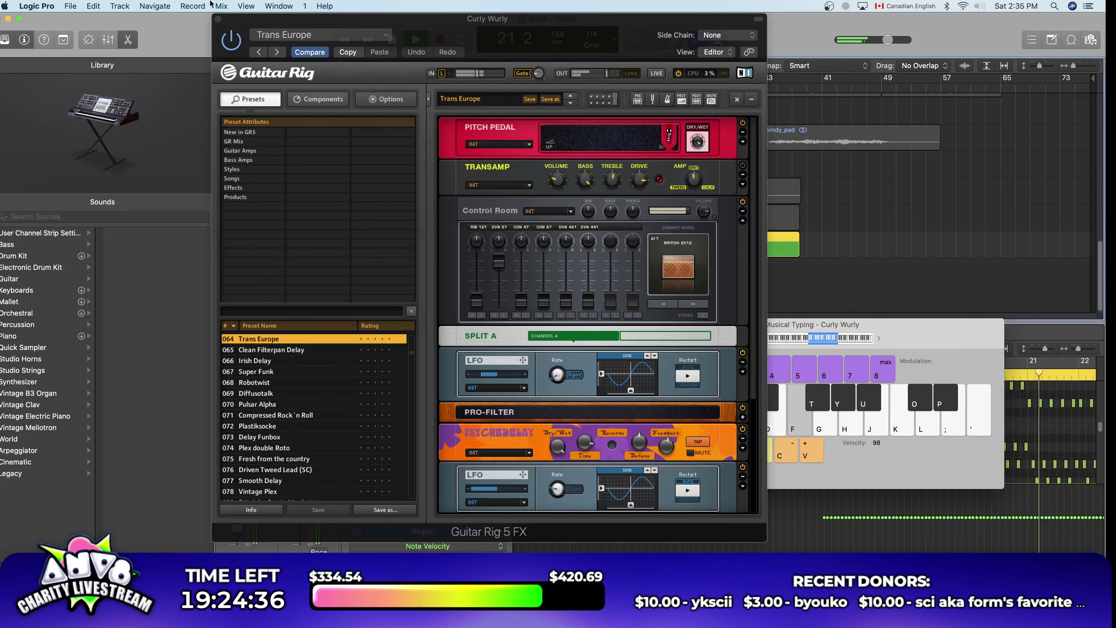
left_click(218, 19)
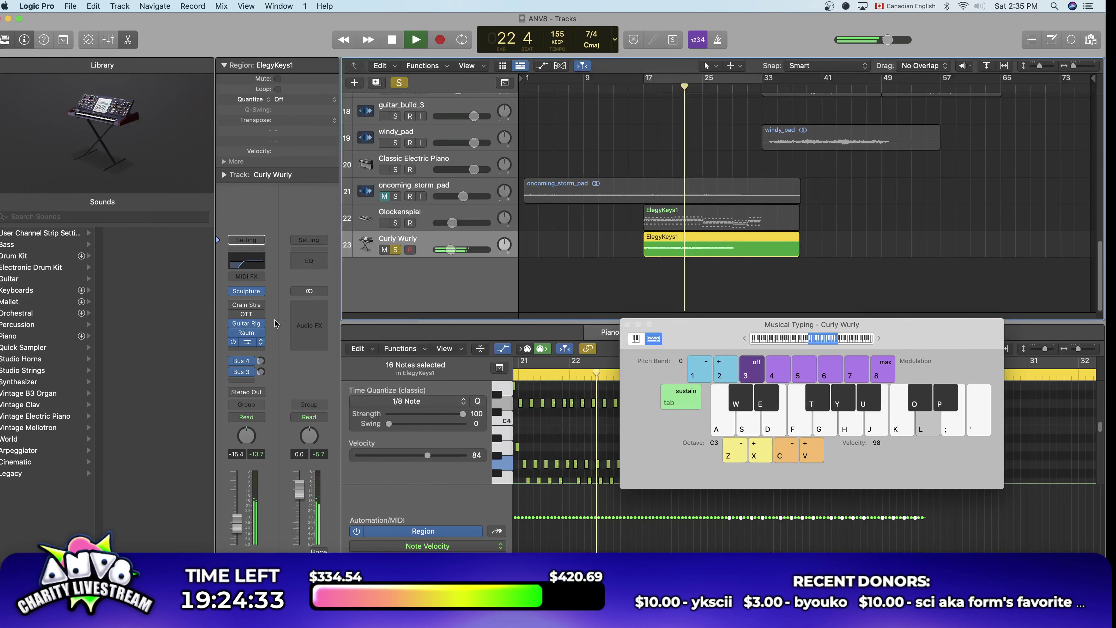
left_click(246, 341)
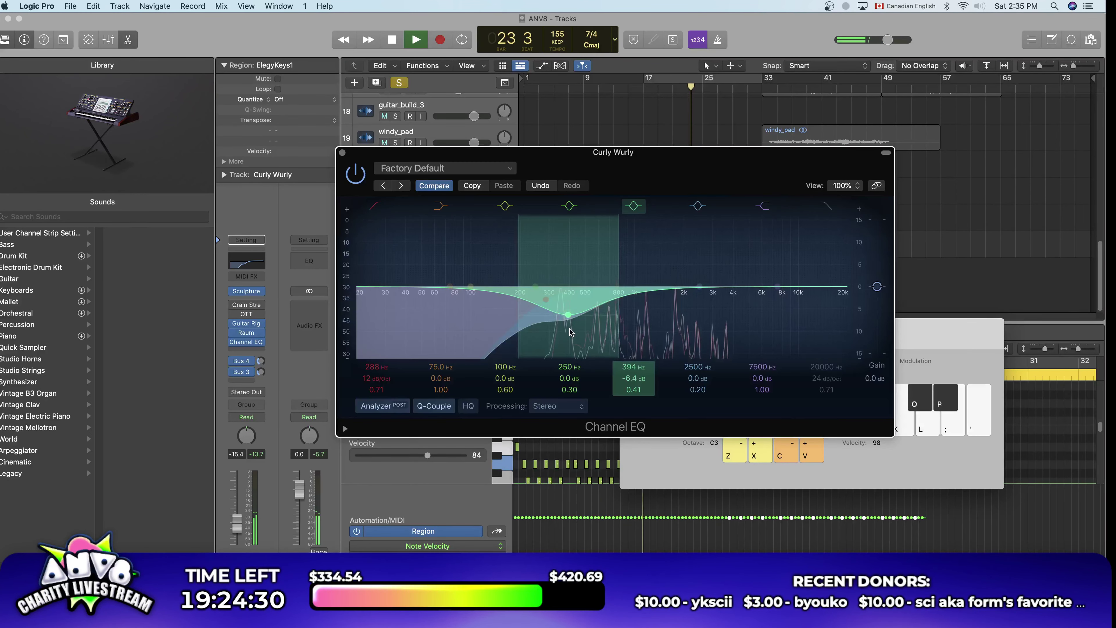
left_click(342, 152)
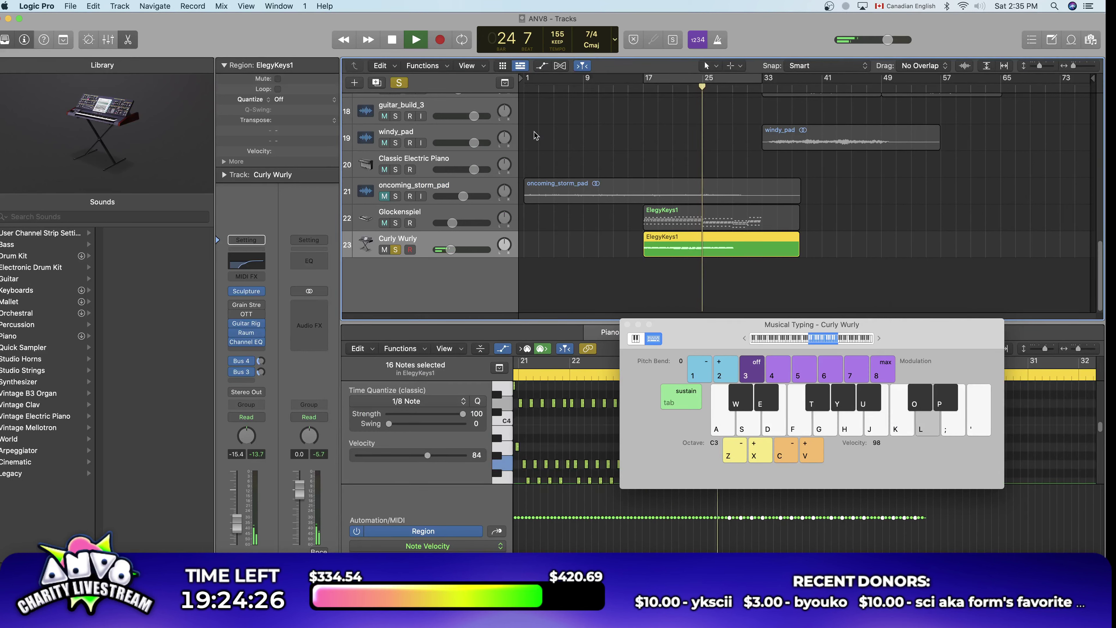
Step: Move the Curly Wurly region to start at bar 1, and play it unsoloed in the mix at -18.5 dB
key("space")
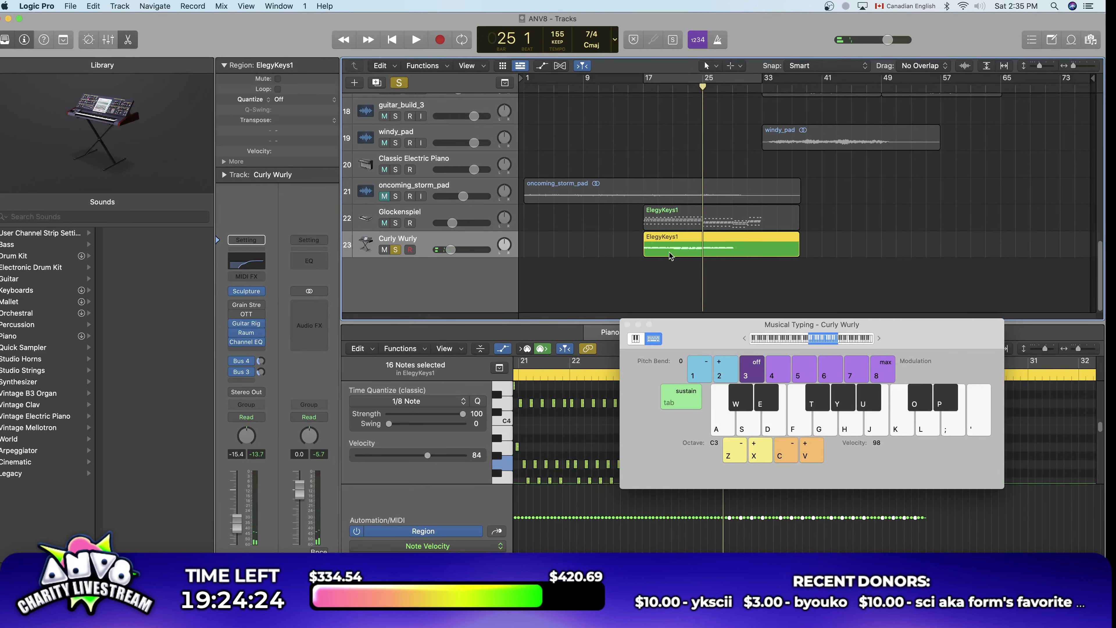
left_click_drag(671, 254, 535, 252)
key("Return")
key("space")
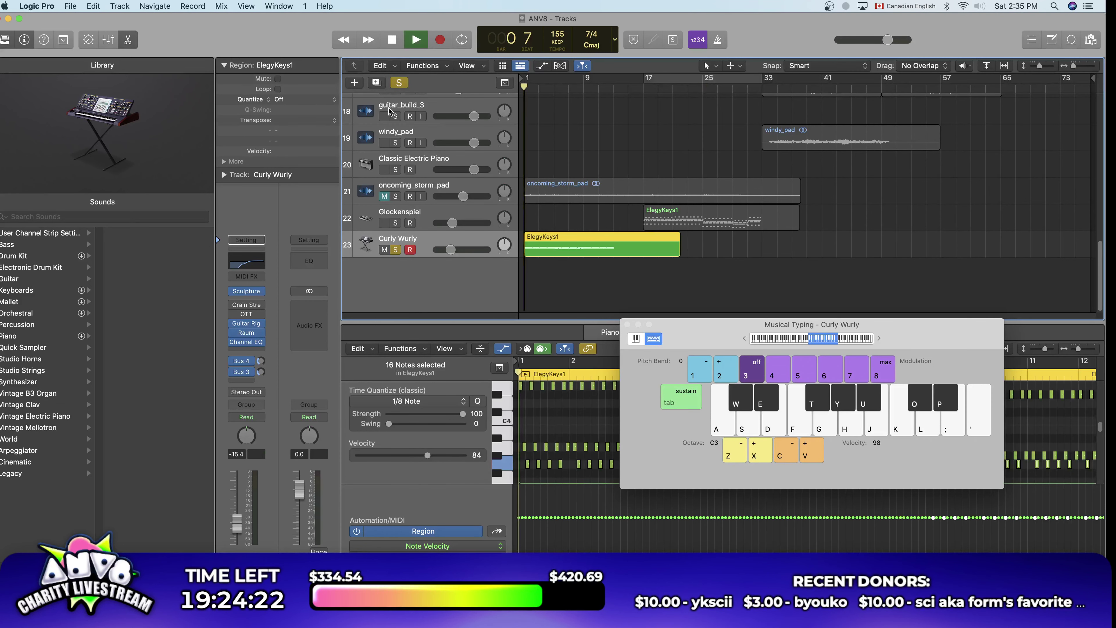
left_click(399, 82)
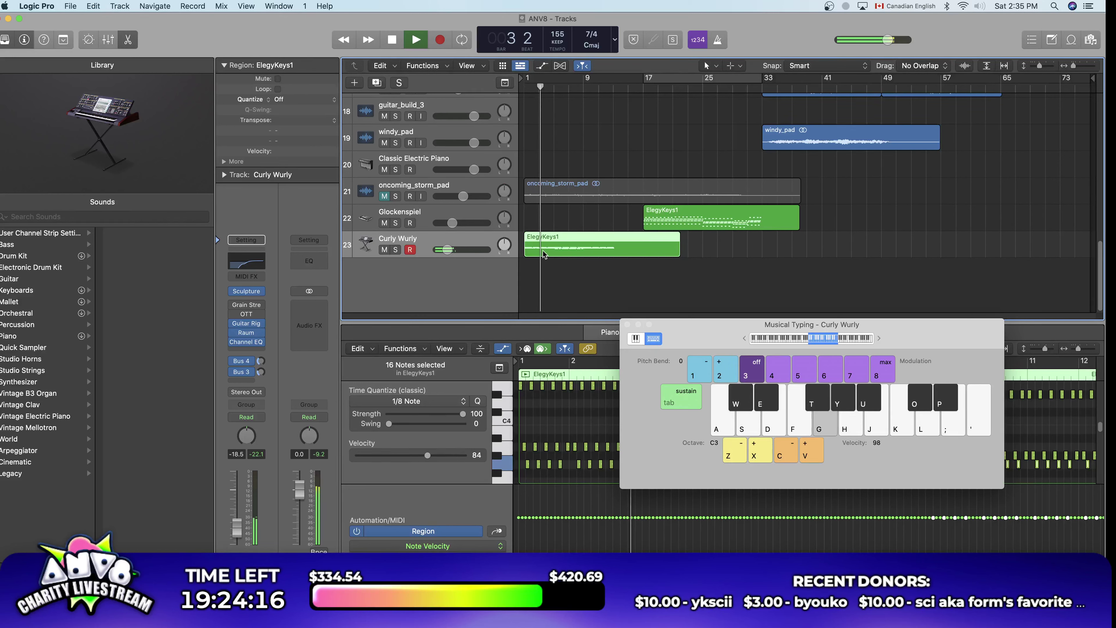
Step: Show track automation and play an improvised line on the Curly Wurly instrument with Musical Typing over the intro up to bar 9
left_click(542, 66)
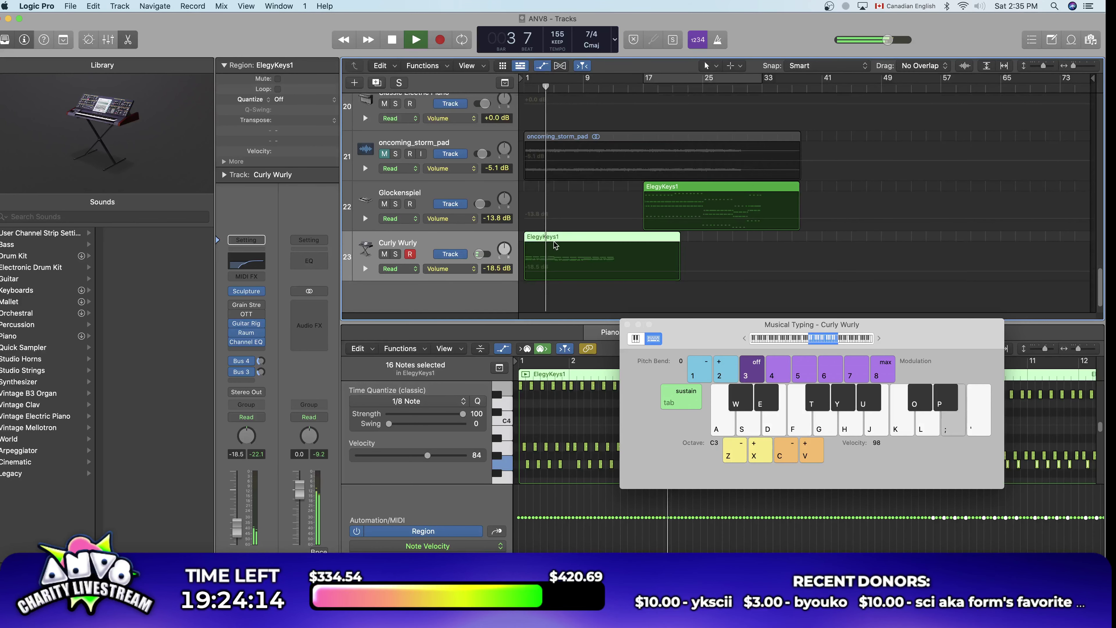
key("h")
key("semicolon")
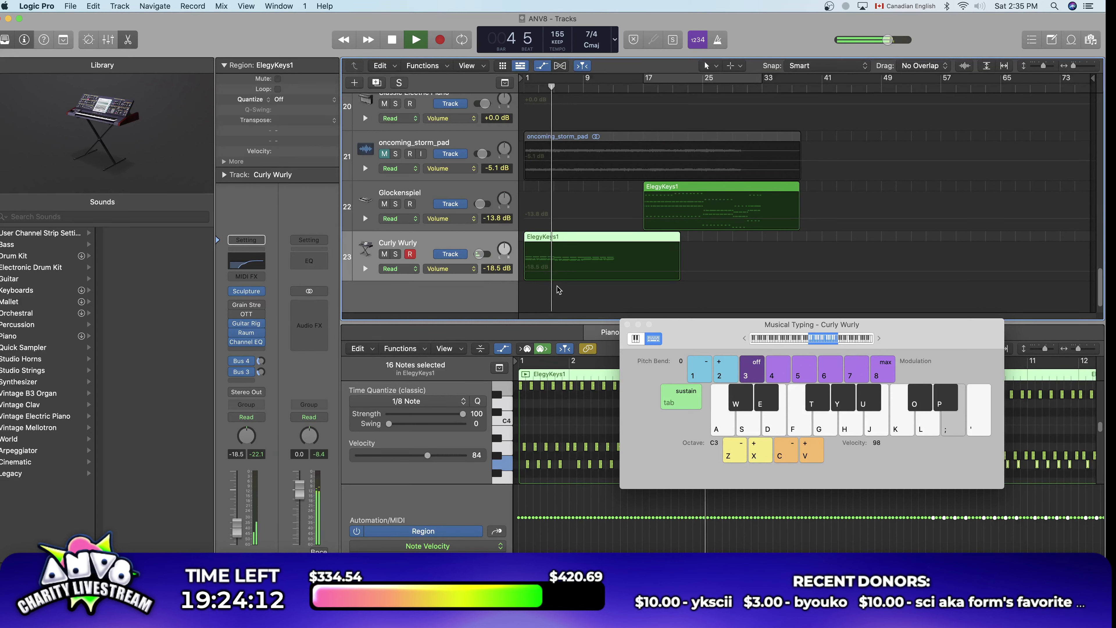
key("semicolon")
key("h")
key("g")
key("h")
key("l")
key("g")
key("l")
key("g")
key("f")
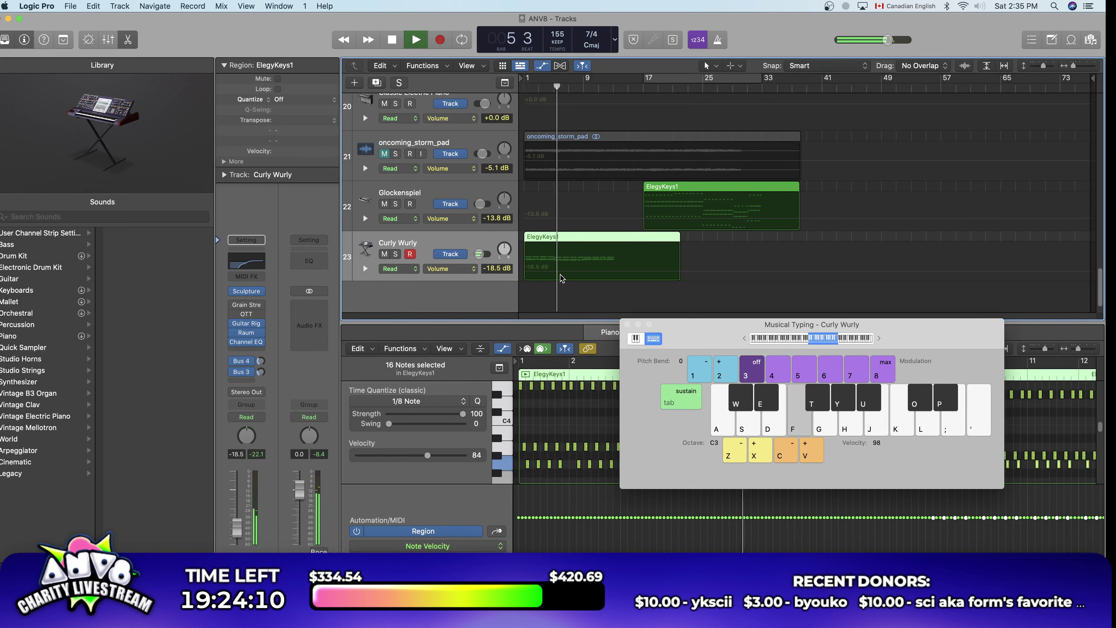
key("l")
key("f")
key("l")
key("g")
key("l")
left_click_drag(503, 249, 504, 237)
key("l")
key("f")
key("l")
key("g")
key("l")
key("g")
key("f")
key("o")
key("t")
key("t")
key("p")
key("y")
key("p")
key("space")
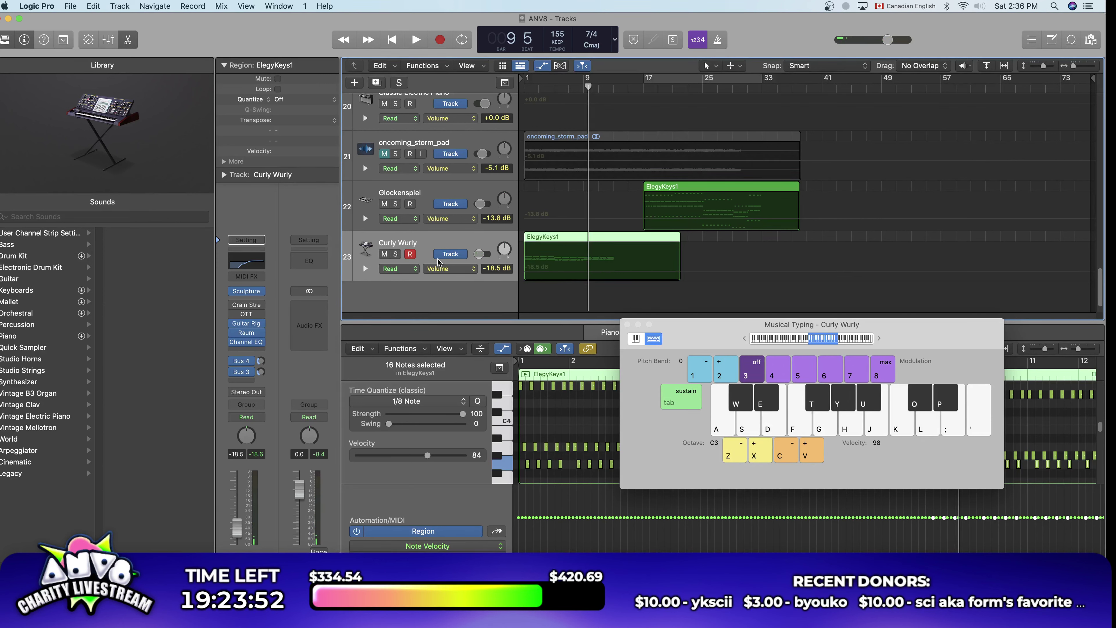
Step: Mute the Curly Wurly track and close the Musical Typing keyboard with the playhead back at bar 1
left_click(384, 254)
key("Return")
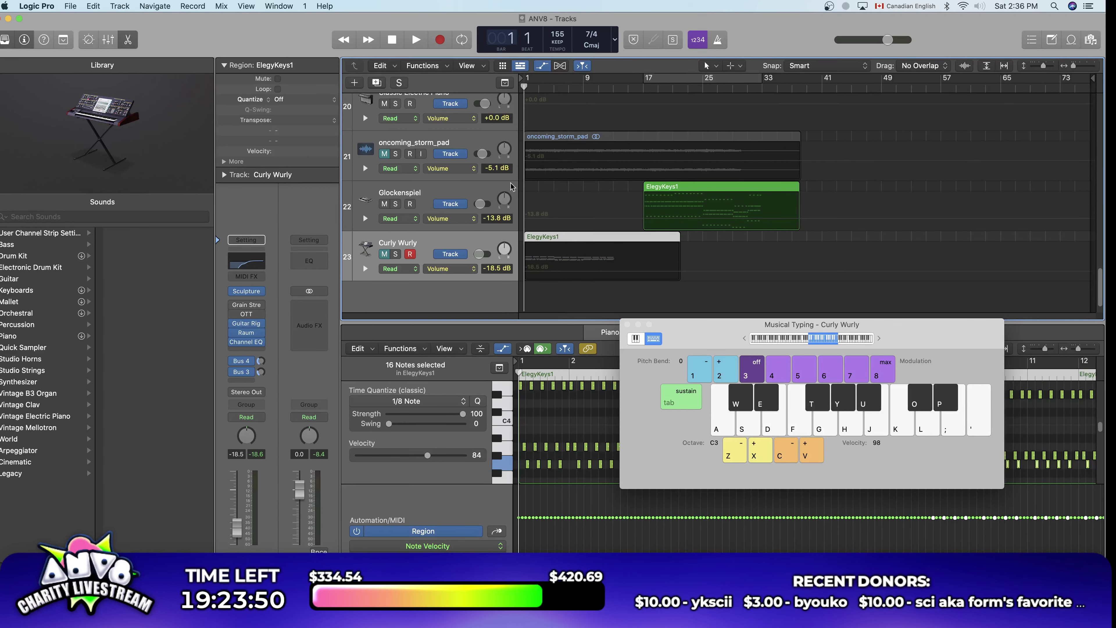
key("super+k")
Step: Play the mix from bar 1 without the Curly Wurly while looking over the other tracks
scroll(580, 240, "up", 5)
scroll(580, 241, "up", 10)
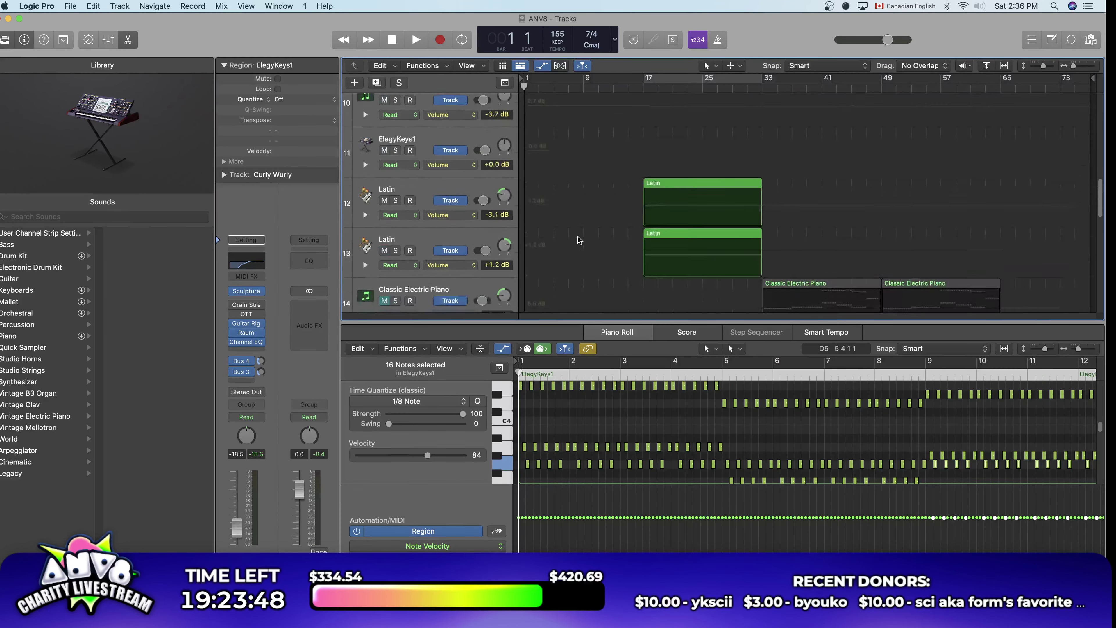
key("space")
scroll(579, 245, "down", 15)
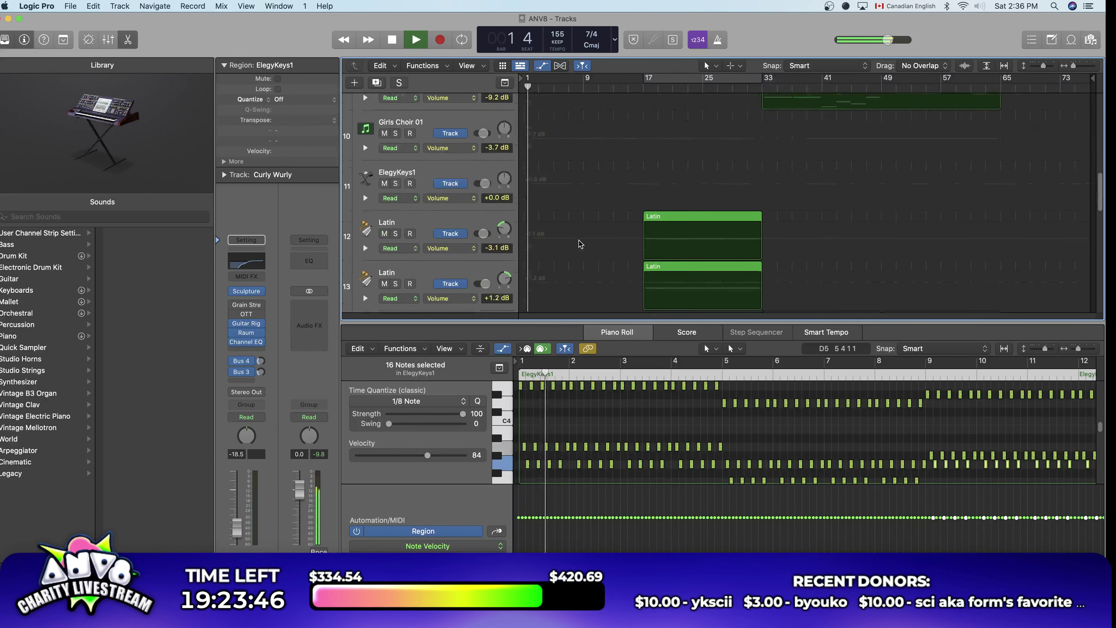
scroll(584, 257, "up", 5)
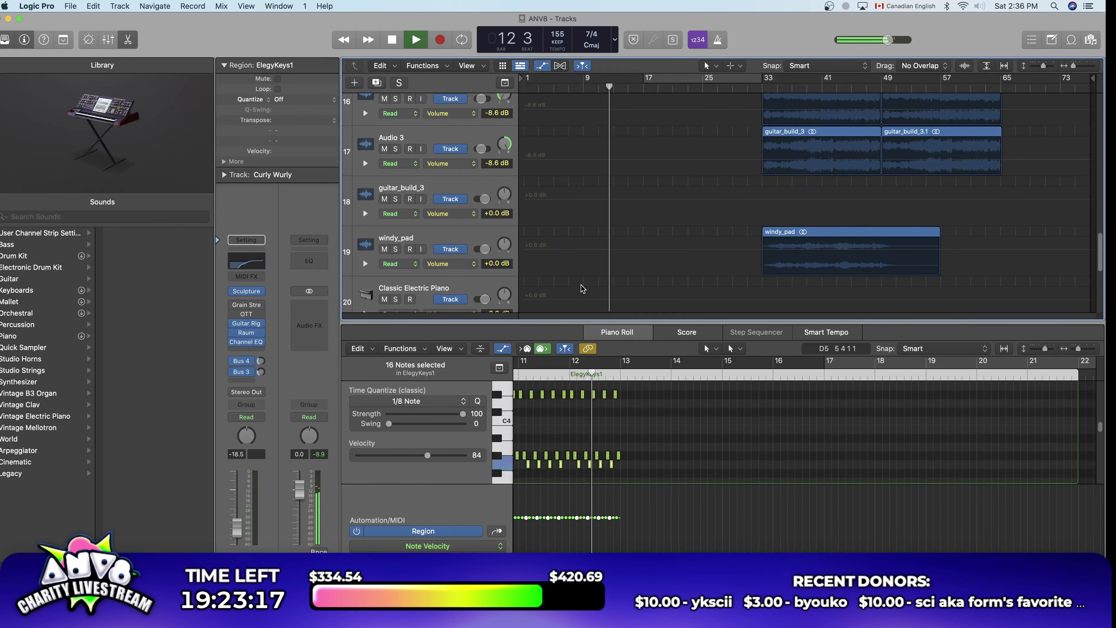
Step: Add Glockenspiel volume automation points dropping from -13.8 dB at about bar 31 to -16.2 dB just before bar 33
scroll(703, 264, "down", 4)
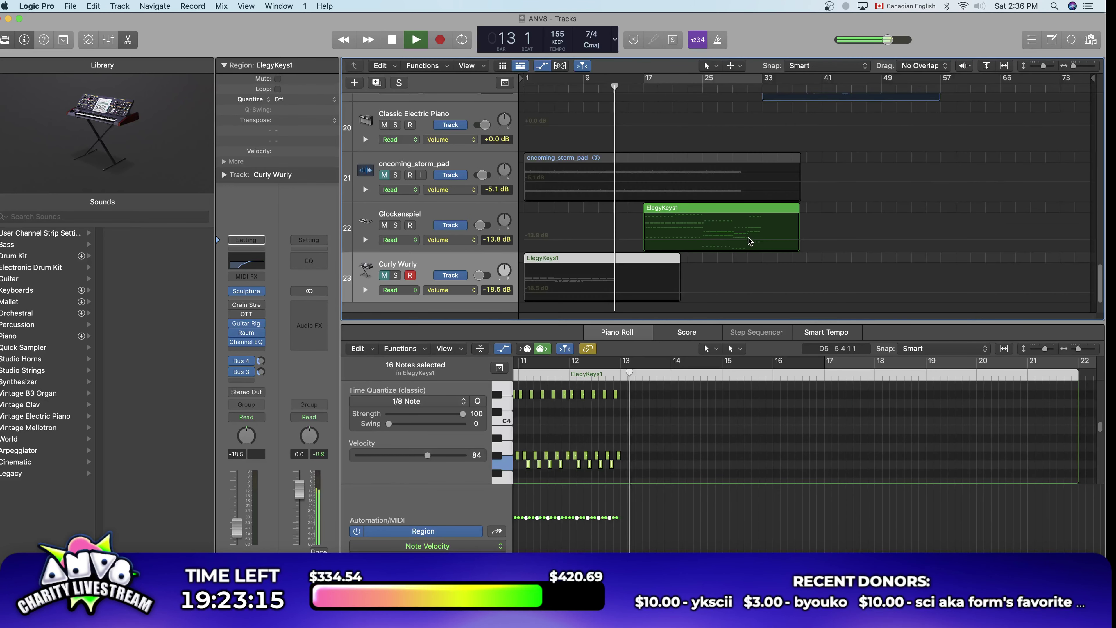
left_click(748, 240)
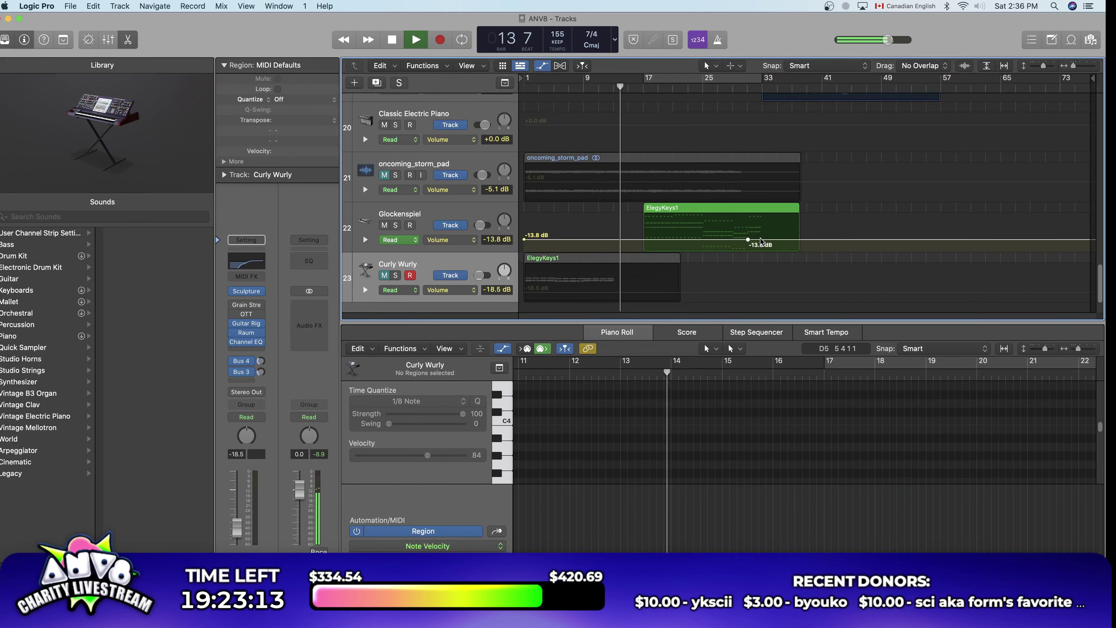
left_click(761, 241)
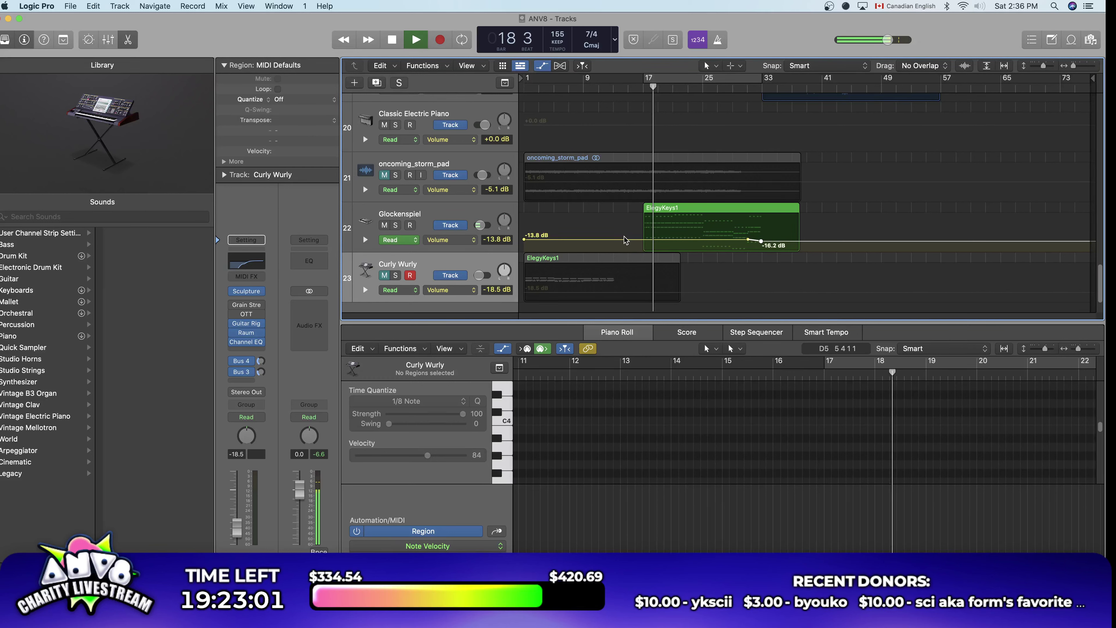
Step: Listen to the arrangement from bar 18 through to bar 65
key("space")
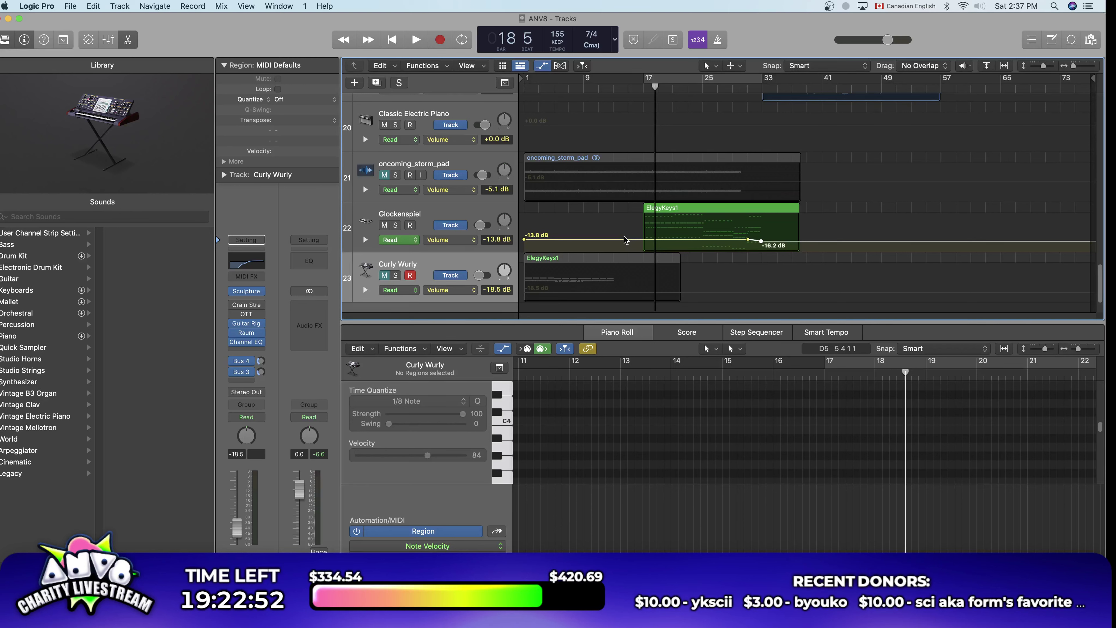
key("space")
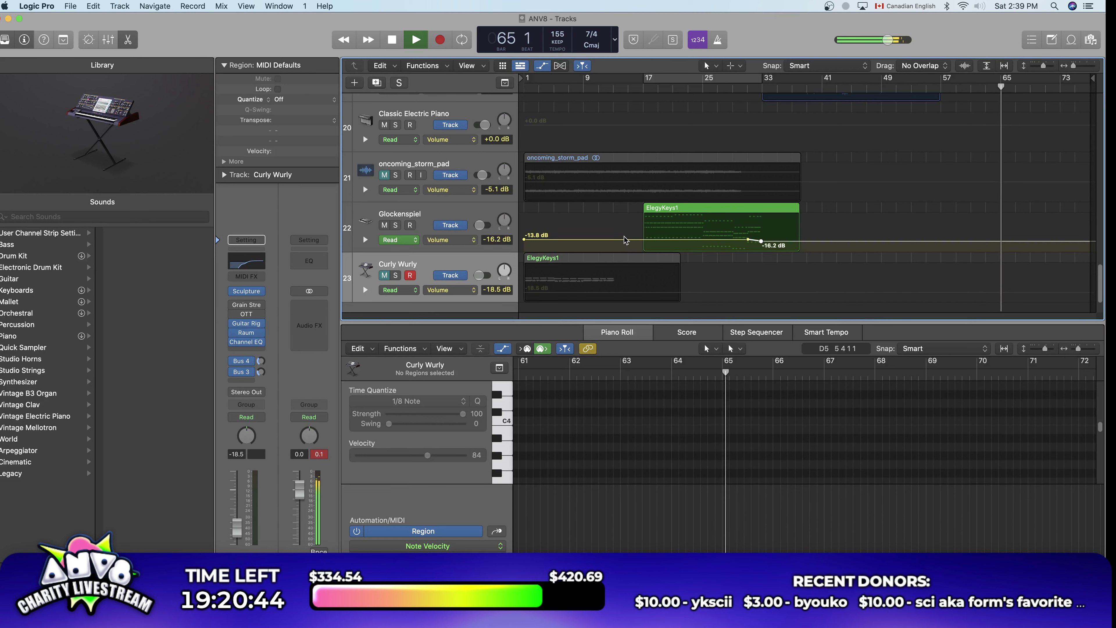
key("space")
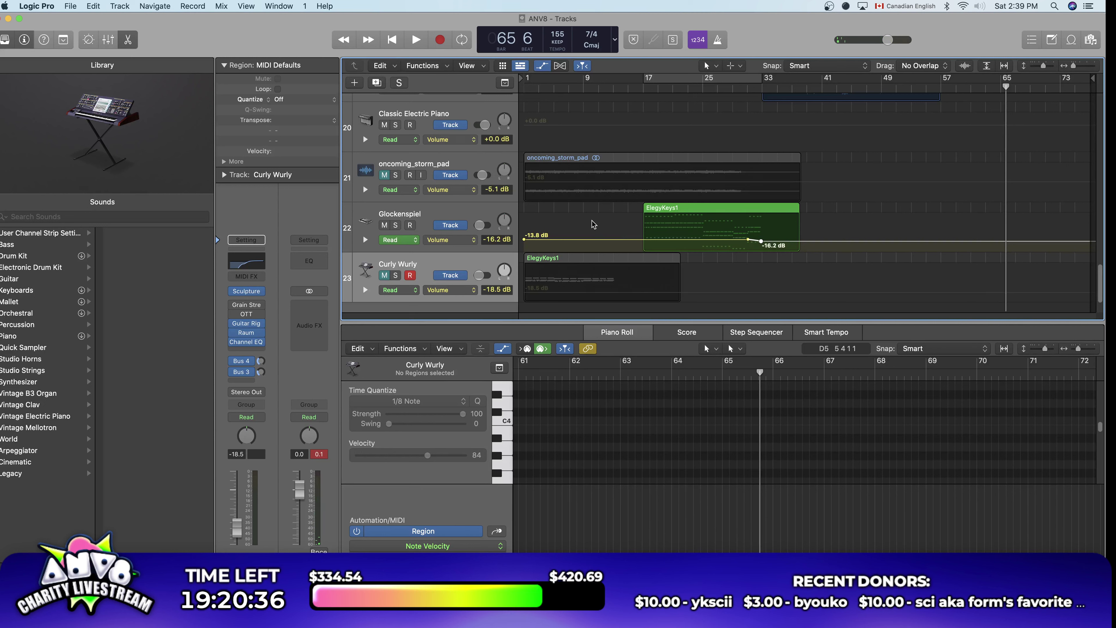
Step: Play the opening of the intro again from bar 1 while reviewing the upper tracks
left_click_drag(510, 38, 534, 311)
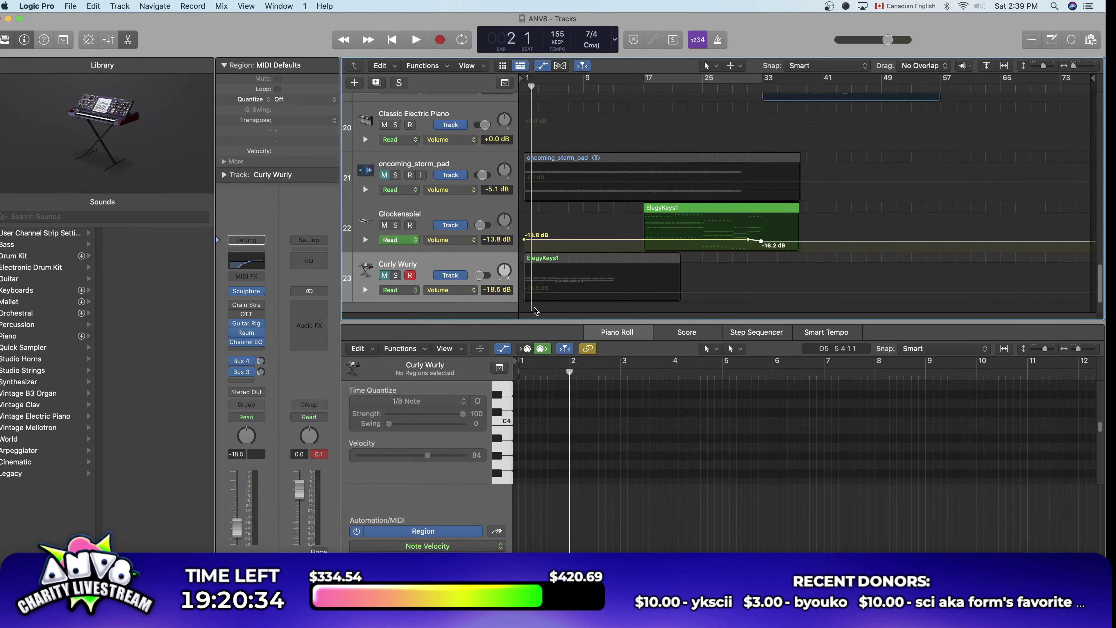
scroll(535, 310, "up", 5)
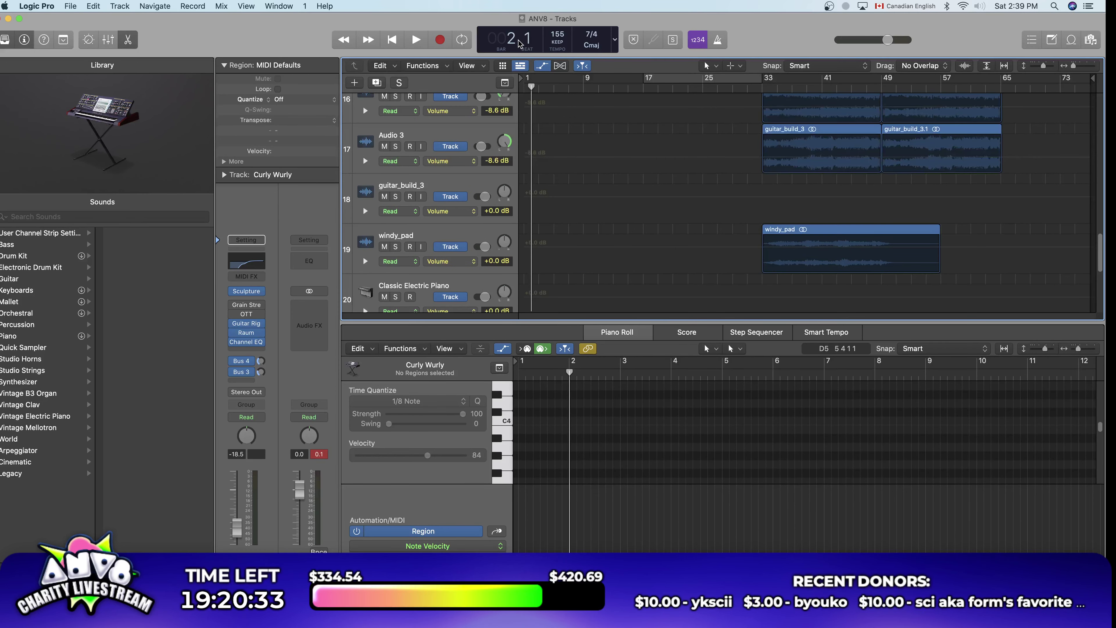
key("comma")
scroll(558, 218, "up", 6)
key("space")
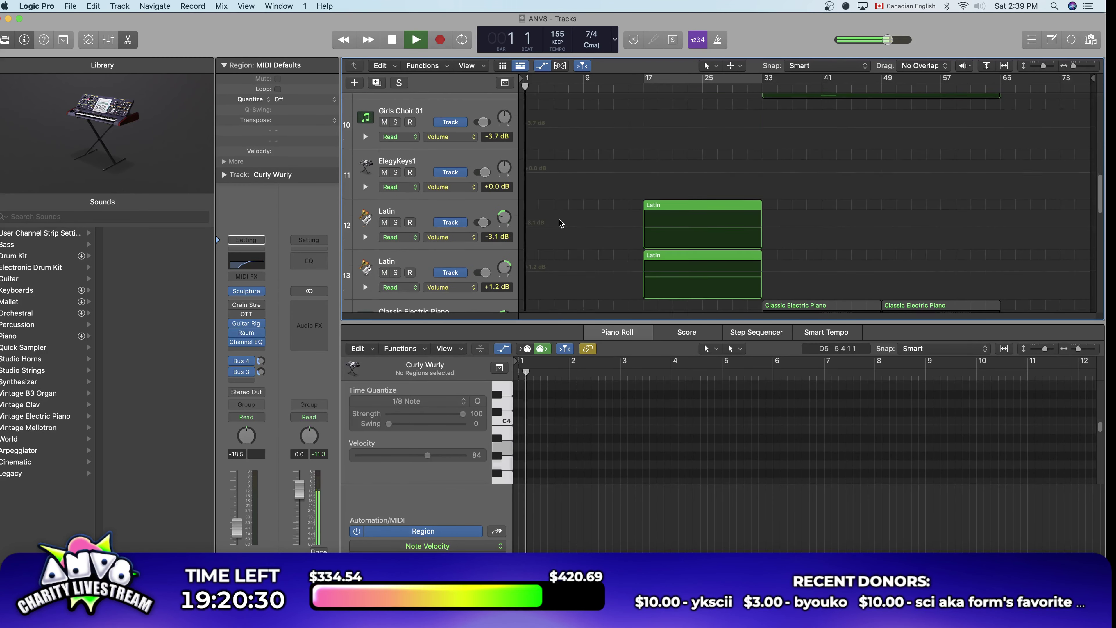
scroll(560, 223, "up", 4)
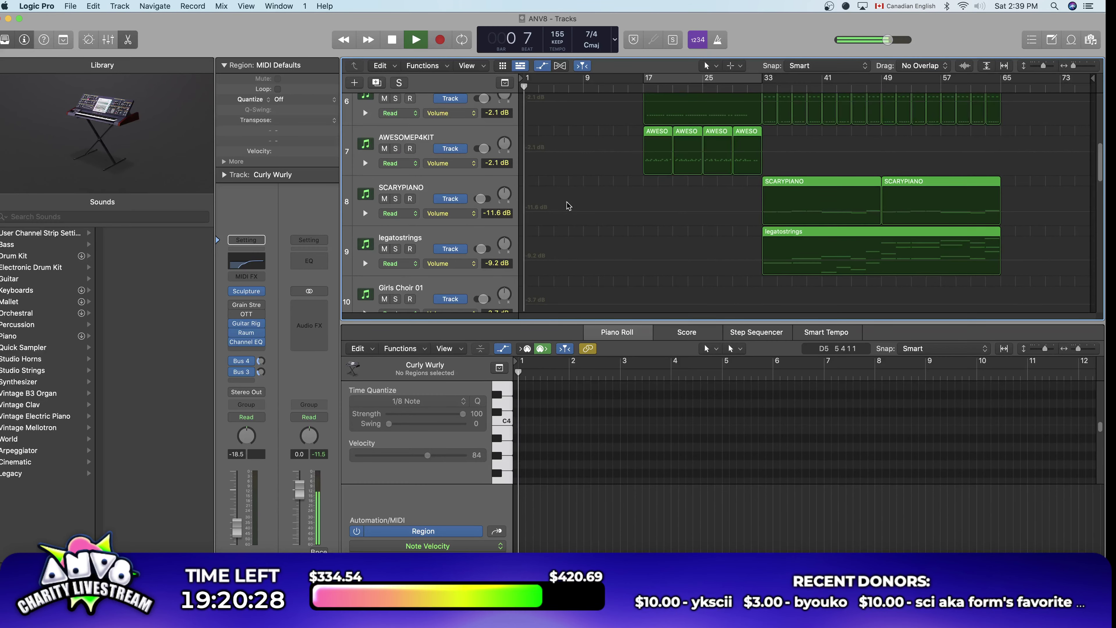
scroll(569, 206, "down", 3)
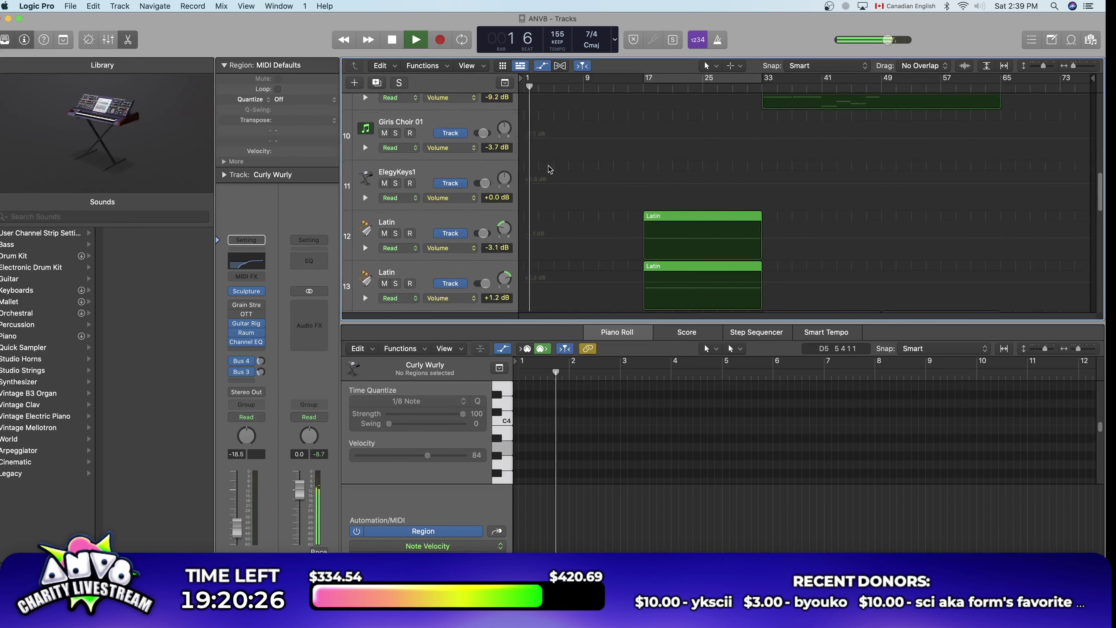
key("space")
Step: Unmute and solo the Curly Wurly track, and set its volume to -18.0 dB during playback
scroll(555, 243, "down", 10)
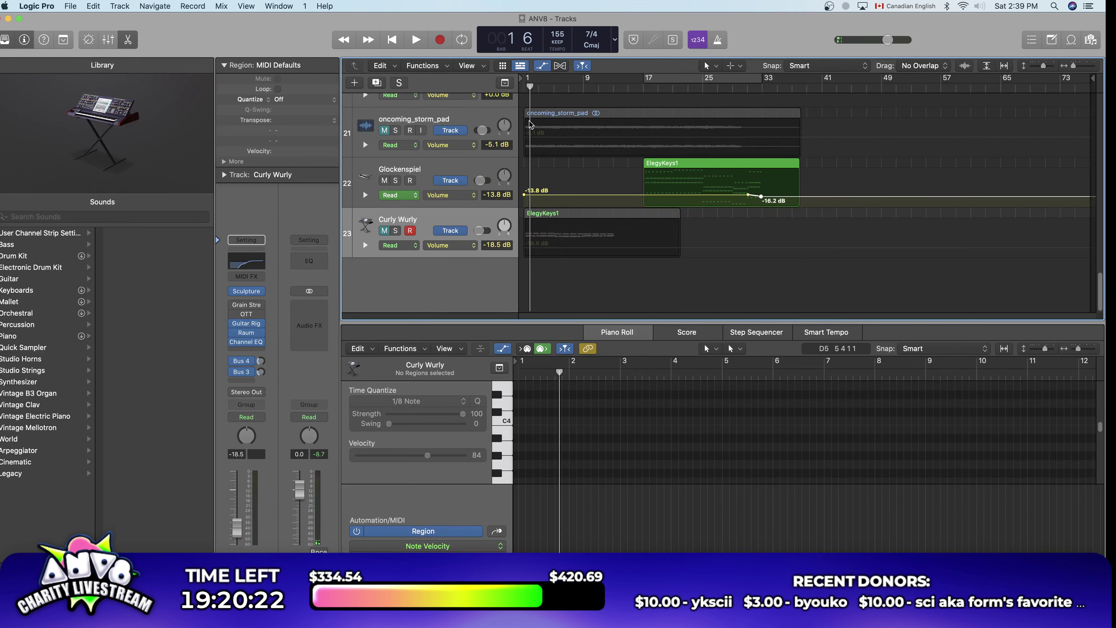
left_click(383, 230)
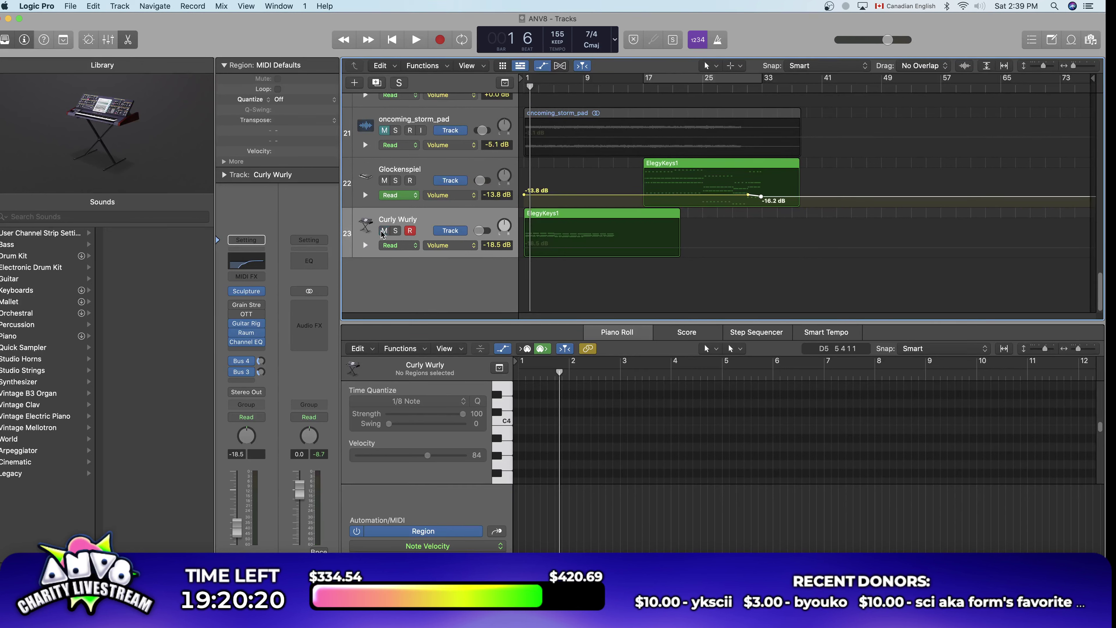
left_click(395, 230)
key("space")
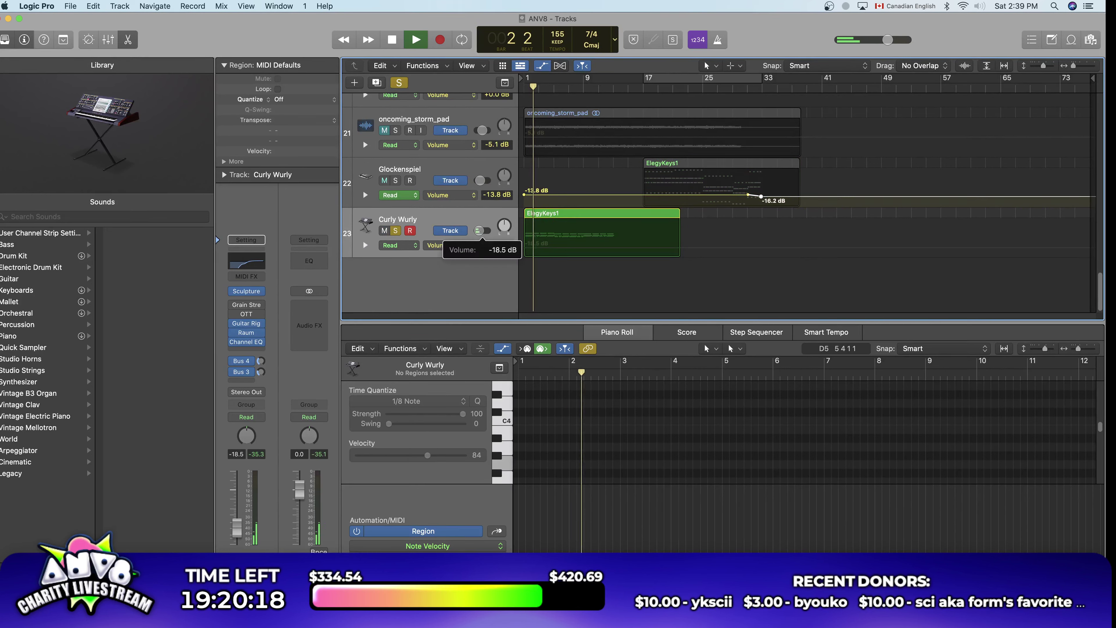
key("space")
Step: Create a second Curly Wurly track with duplicate settings and copy the original track's ElegyKeys1 region
right_click(460, 218)
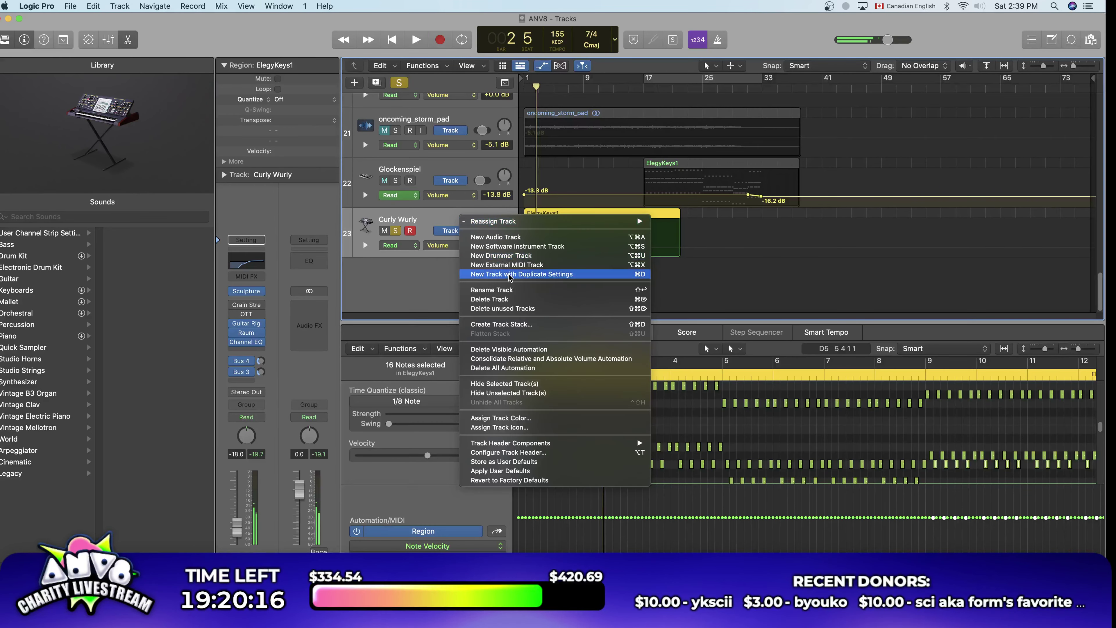
left_click(508, 274)
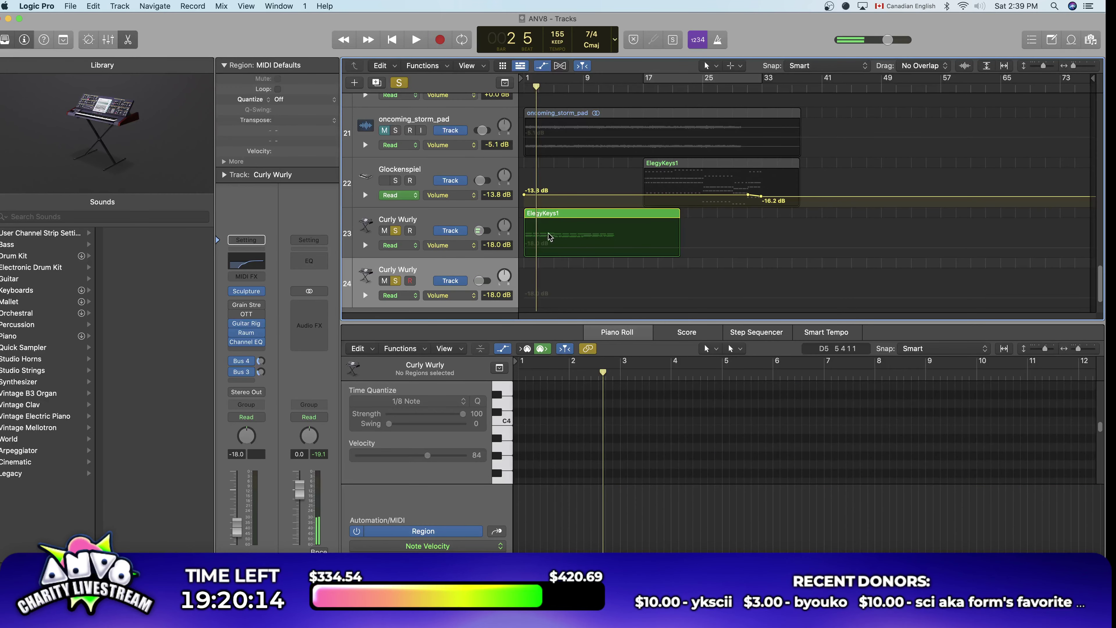
left_click(557, 214)
key("Return")
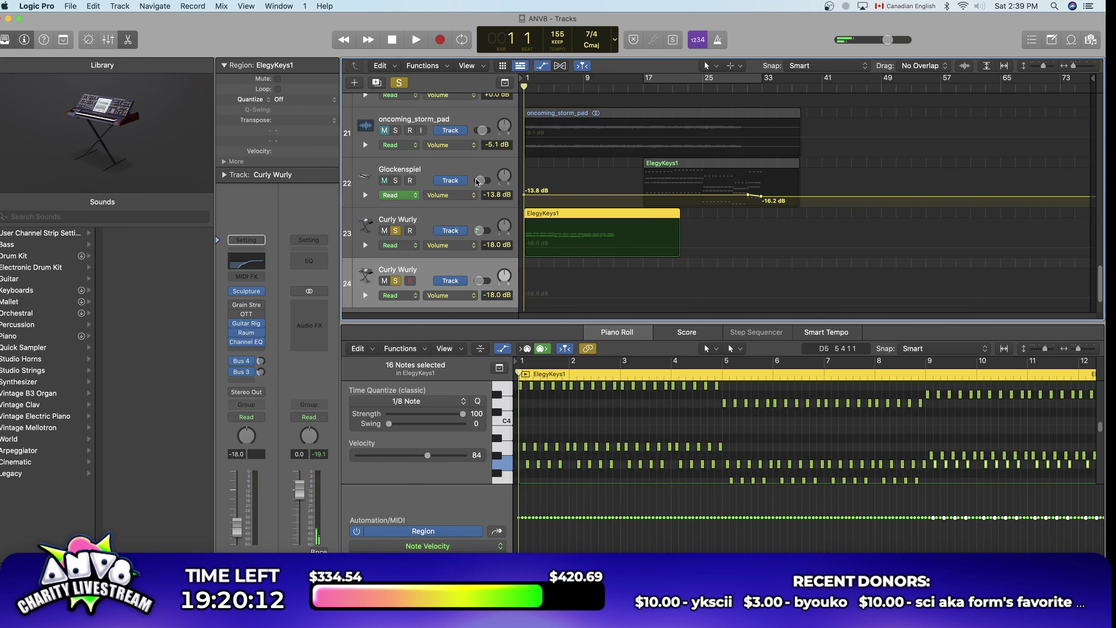
Step: Clear the solo, mute the original Curly Wurly track, and paste the ElegyKeys1 region at bar 1 of the duplicate
left_click(399, 83)
left_click(385, 231)
key("super+v")
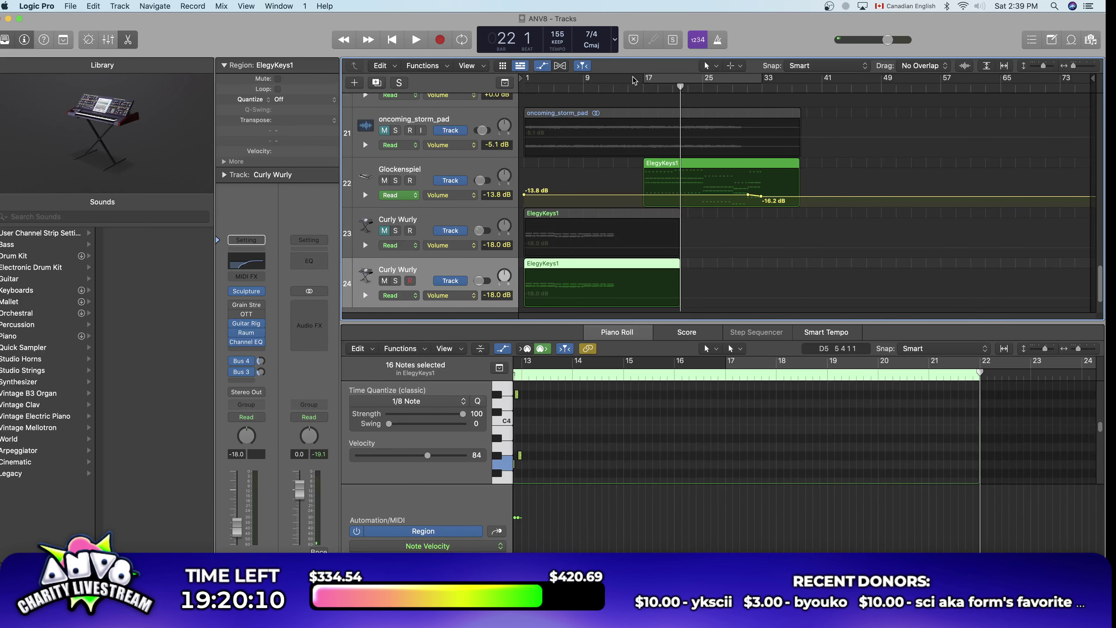
key("Return")
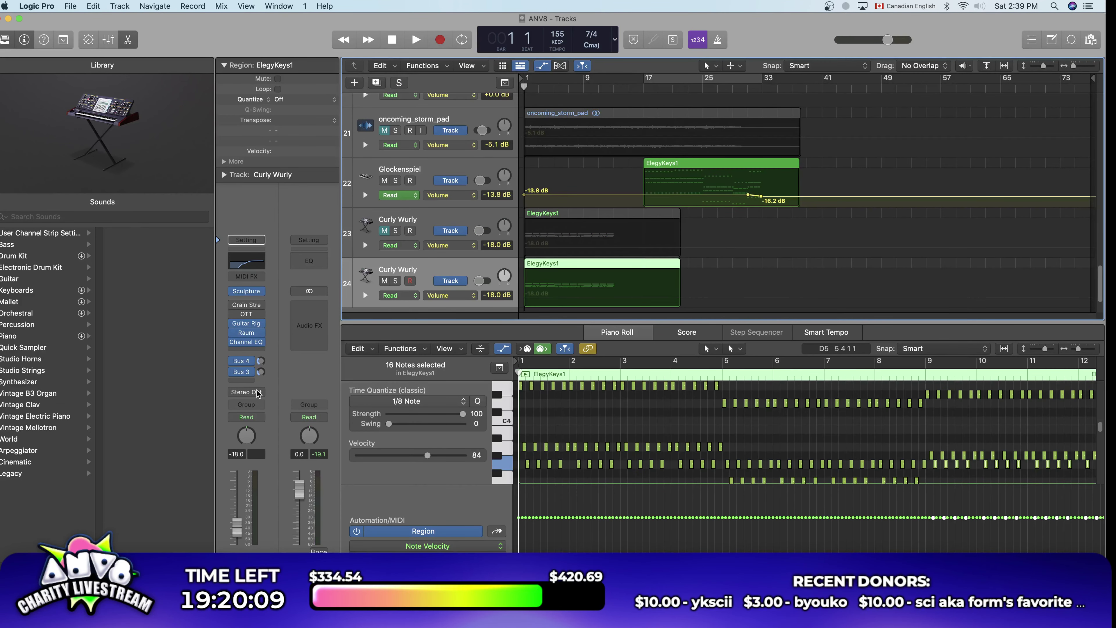
Step: Open Guitar Rig on the duplicate Curly Wurly track and audition the Clean Filterpan Delay preset
left_click(246, 323)
left_click(415, 397)
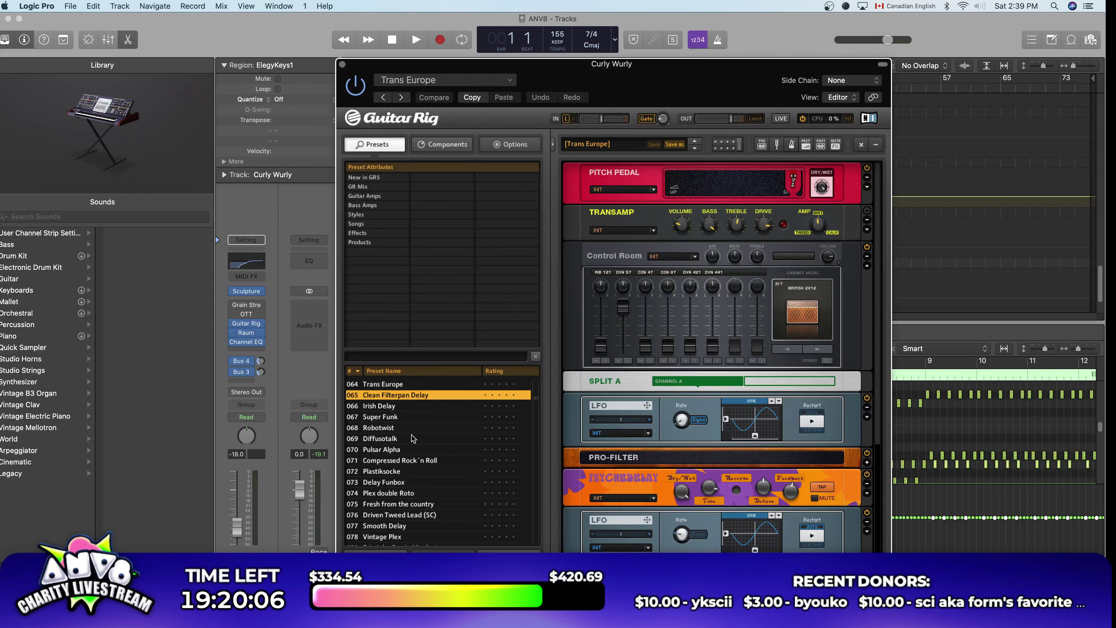
key("space")
Step: Browse the Guitar Amps presets in Guitar Rig, including the Ultrasonic and Van 51 categories
left_click(394, 198)
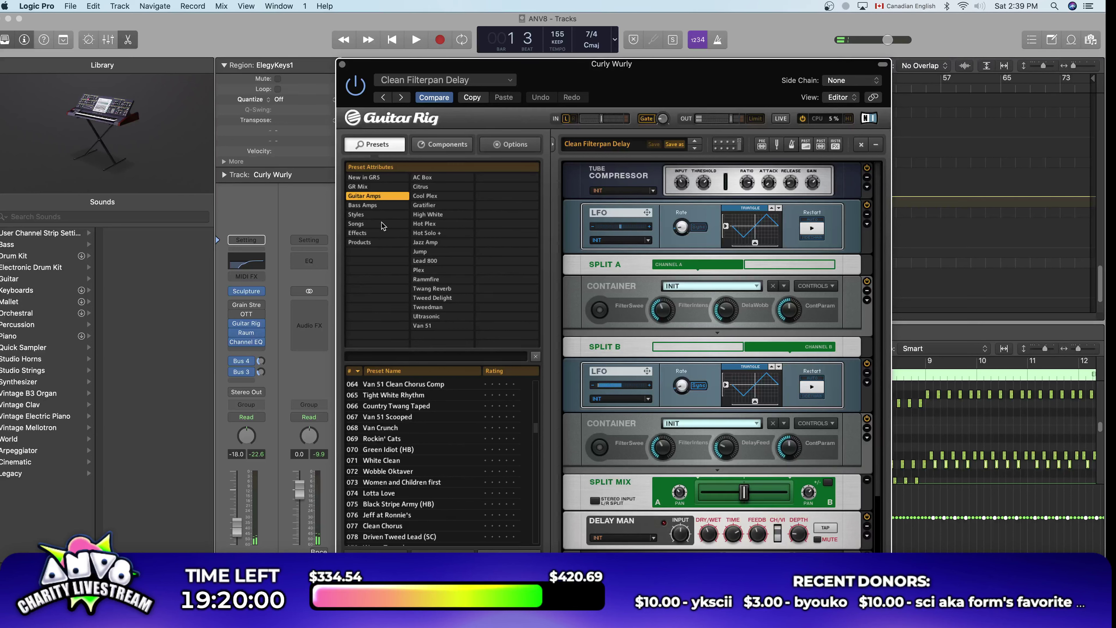
scroll(436, 438, "down", 5)
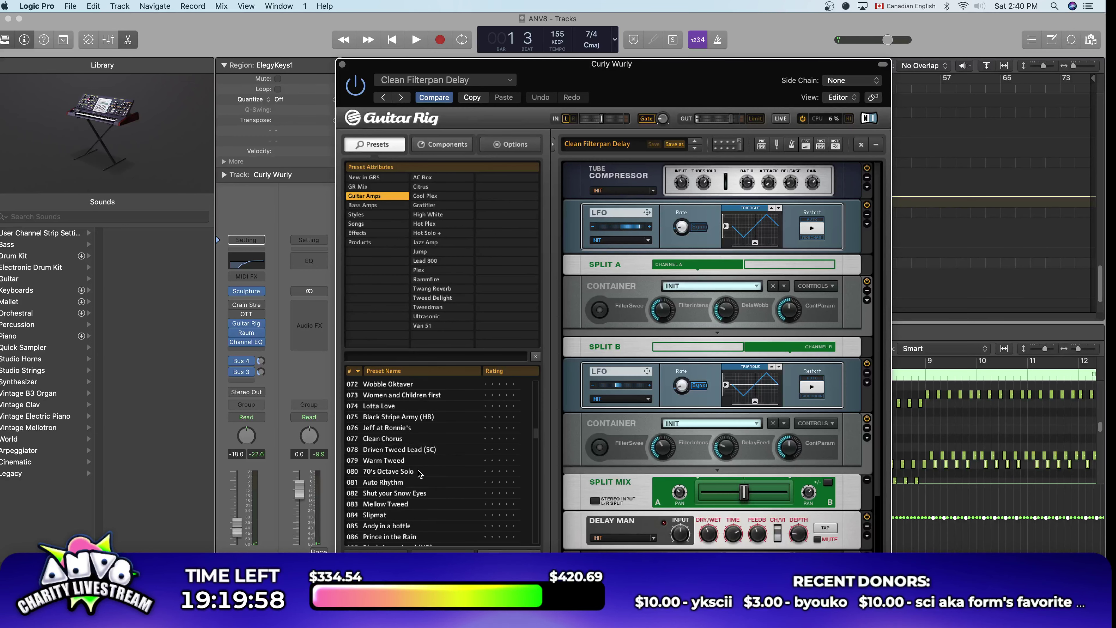
left_click(434, 317)
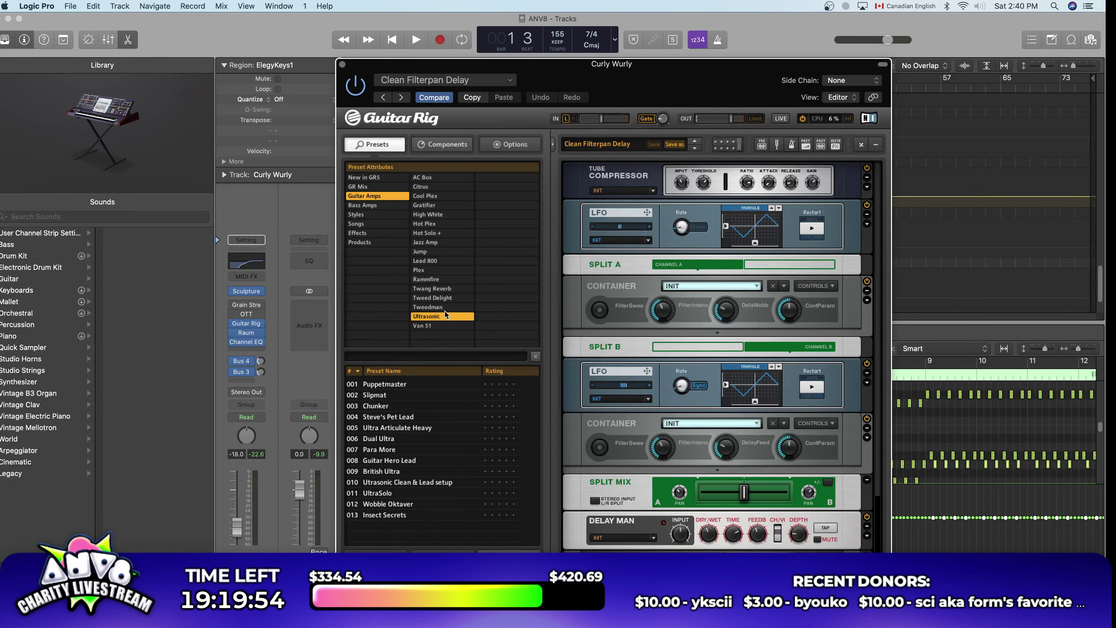
left_click(445, 326)
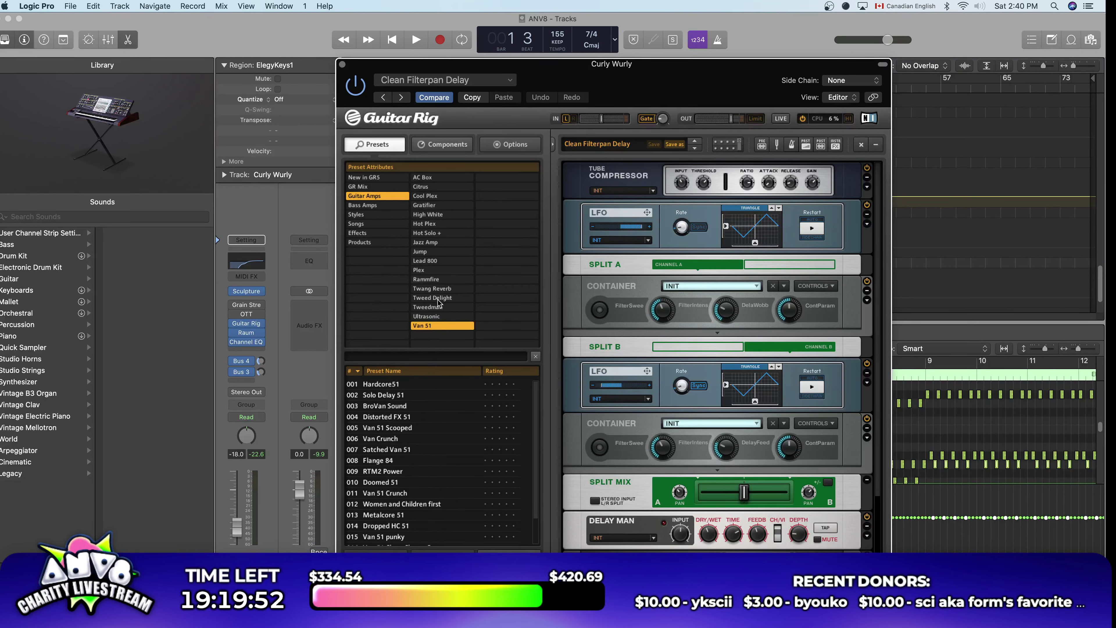
Step: Load the Echomagic preset from Guitar Rig's Special FX effects category
left_click(377, 234)
left_click(434, 300)
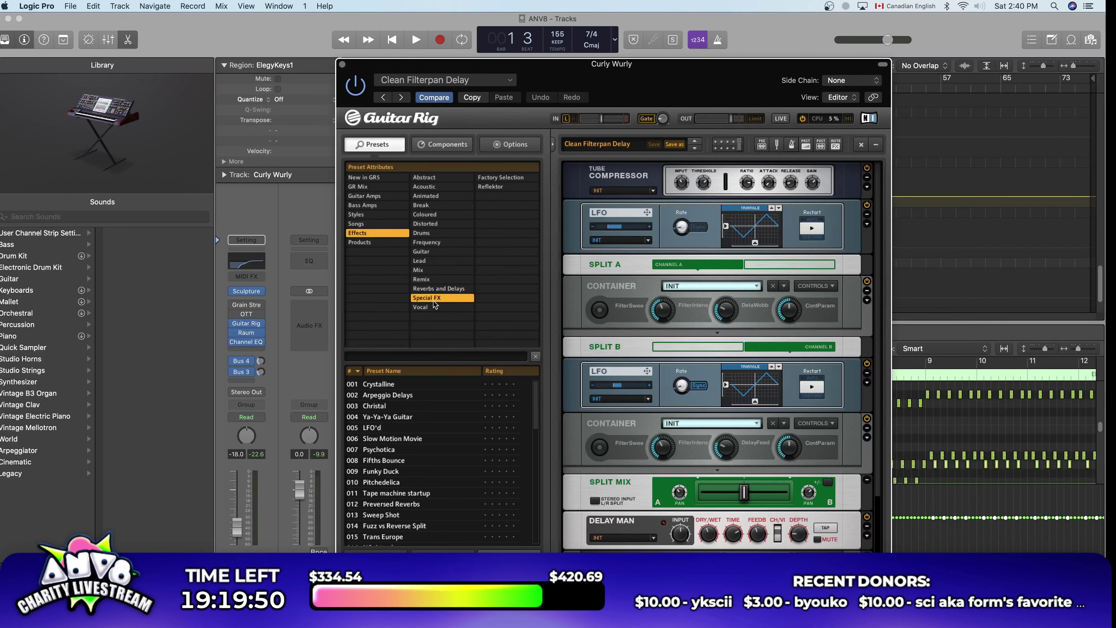
scroll(429, 493, "down", 3)
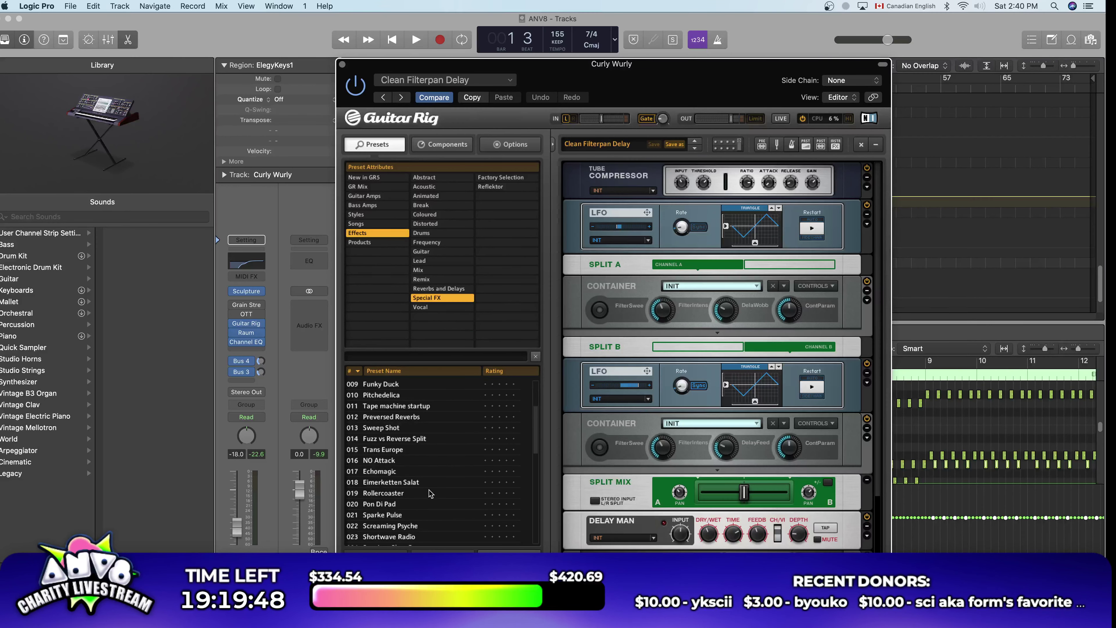
left_click(420, 474)
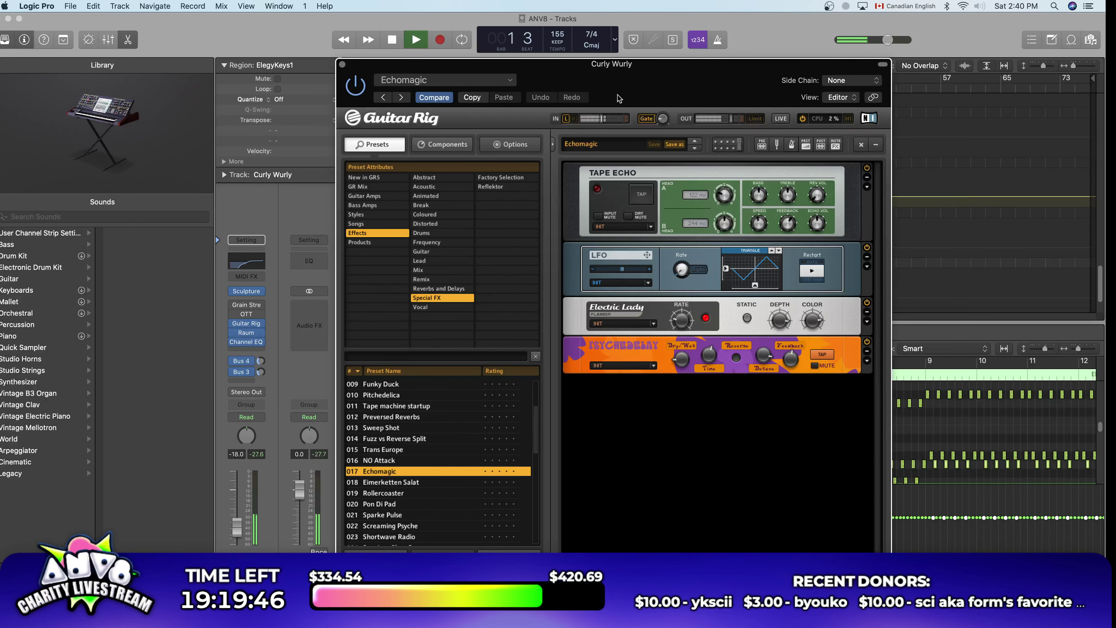
Step: Audition Guitar Rig's Special FX presets, including Sparke Pulse, Steel Lung Pitch, NO Attack - MC and Preversed Reverbs - MC
left_click(416, 484)
scroll(416, 485, "down", 1)
left_click(413, 480)
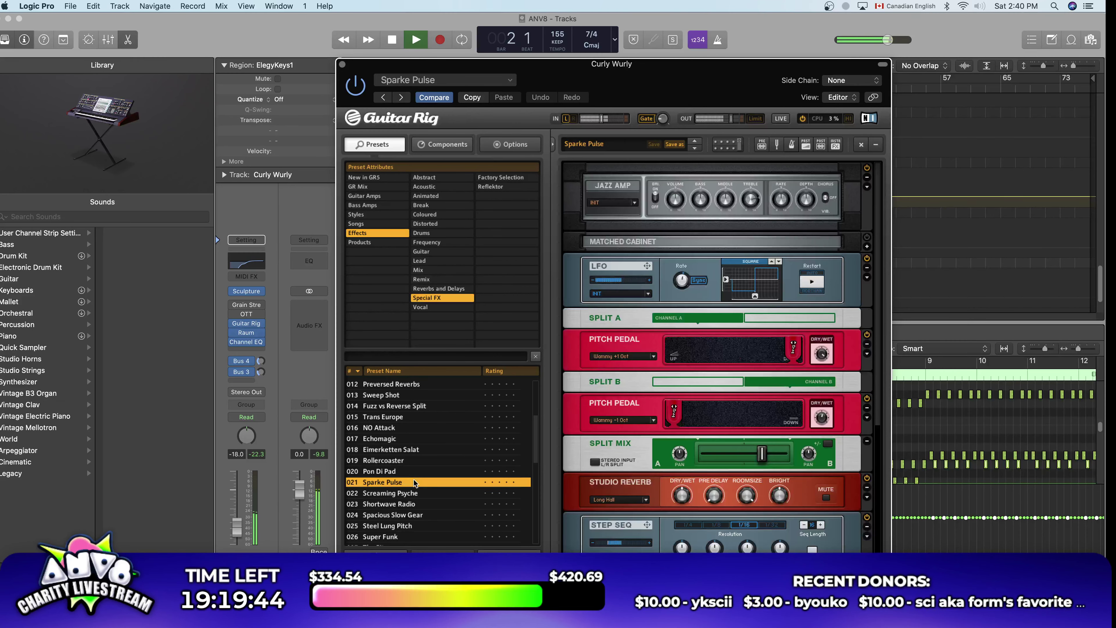
scroll(413, 480, "down", 3)
left_click(413, 460)
left_click(412, 449)
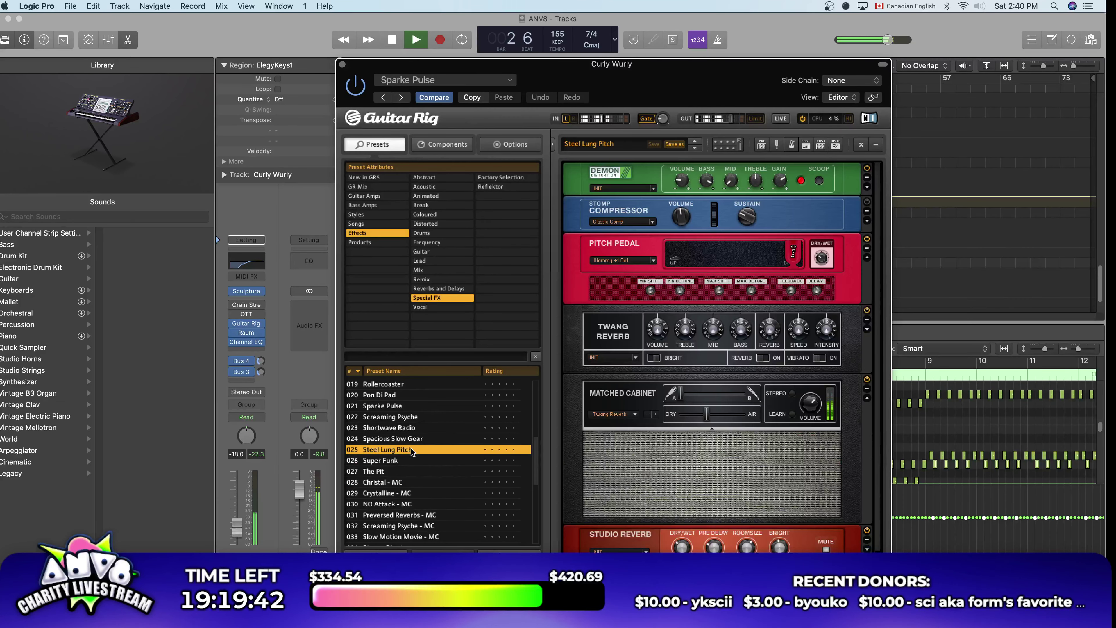
left_click(411, 443)
scroll(413, 459, "down", 3)
left_click(418, 473)
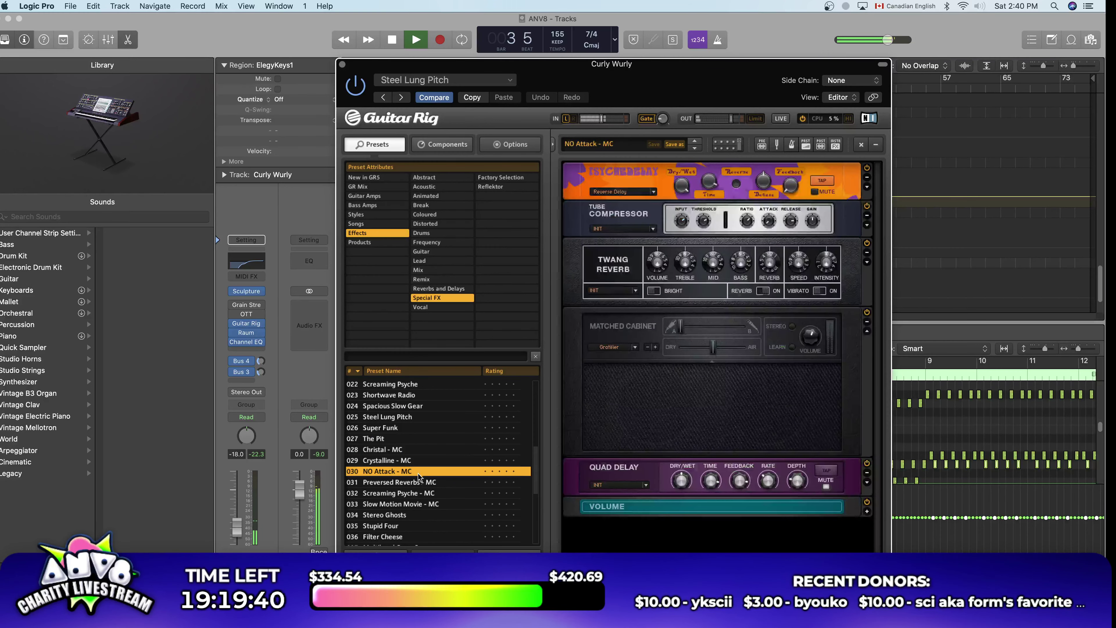
left_click(420, 482)
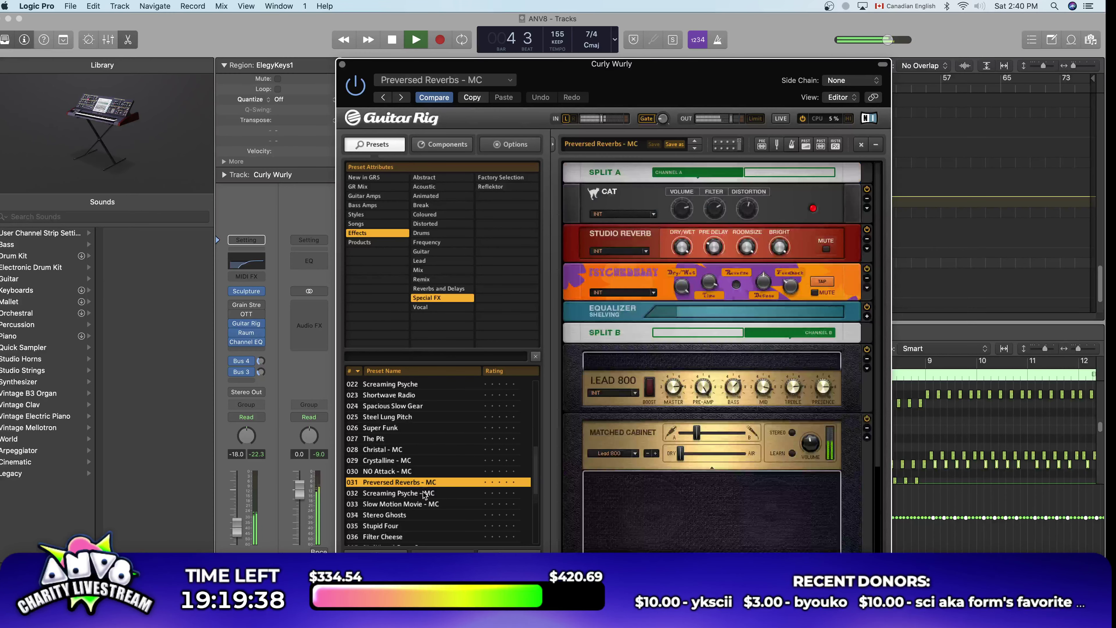
Step: Load the Slow Motion Movie - MC preset from the Special FX list
scroll(420, 487, "down", 3)
left_click(421, 491)
left_click(415, 473)
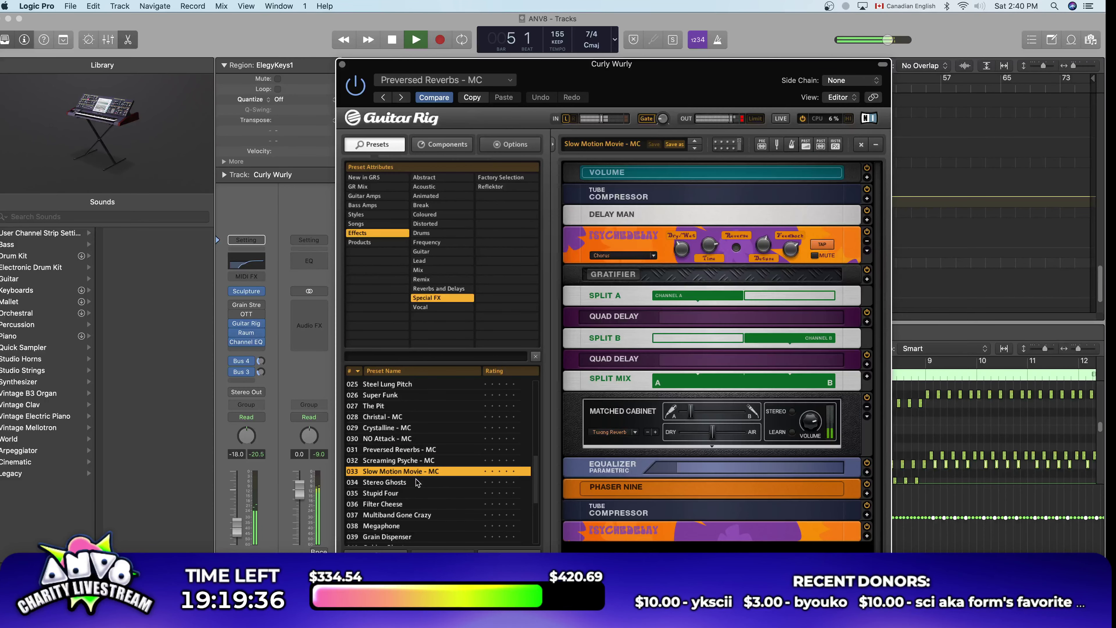
scroll(421, 486, "down", 8)
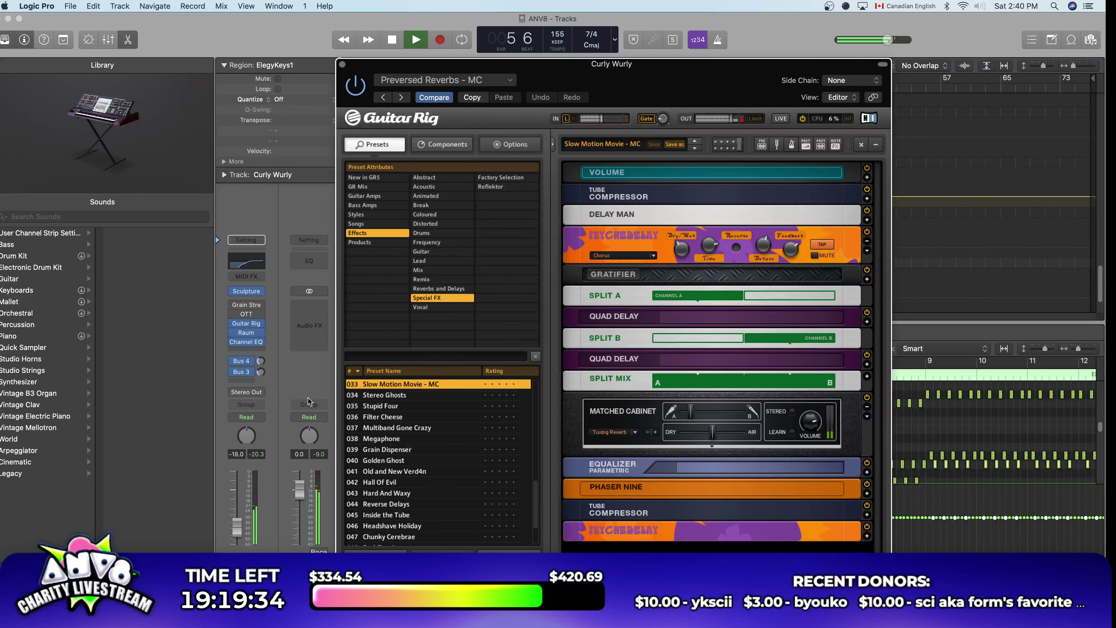
Step: Pan the duplicate Curly Wurly track to -30 and close its Guitar Rig window
left_click(254, 459)
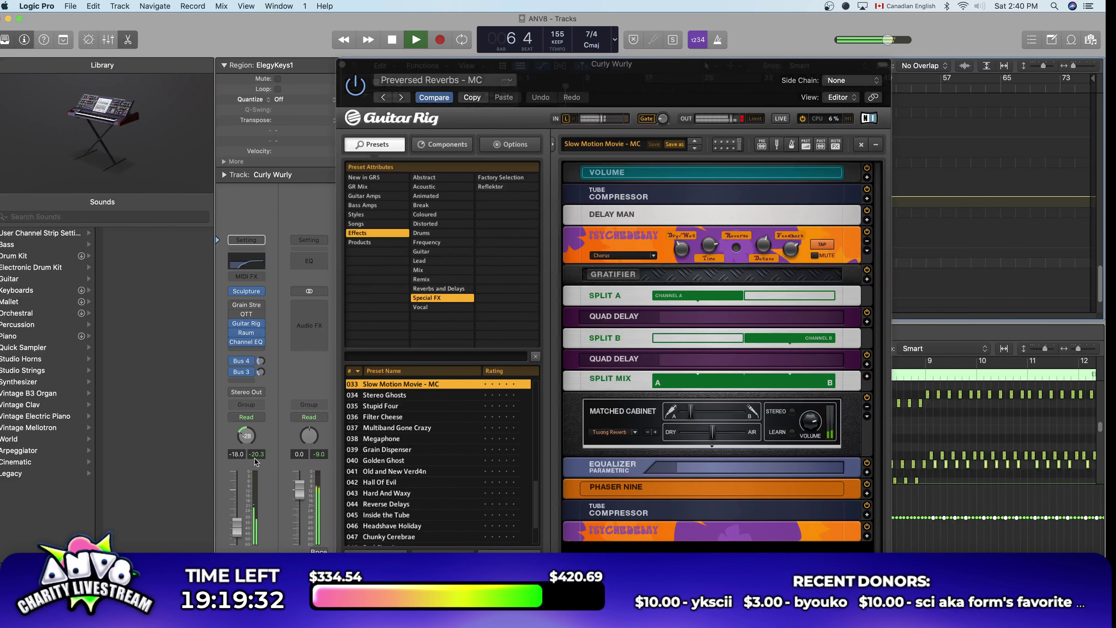
left_click(342, 64)
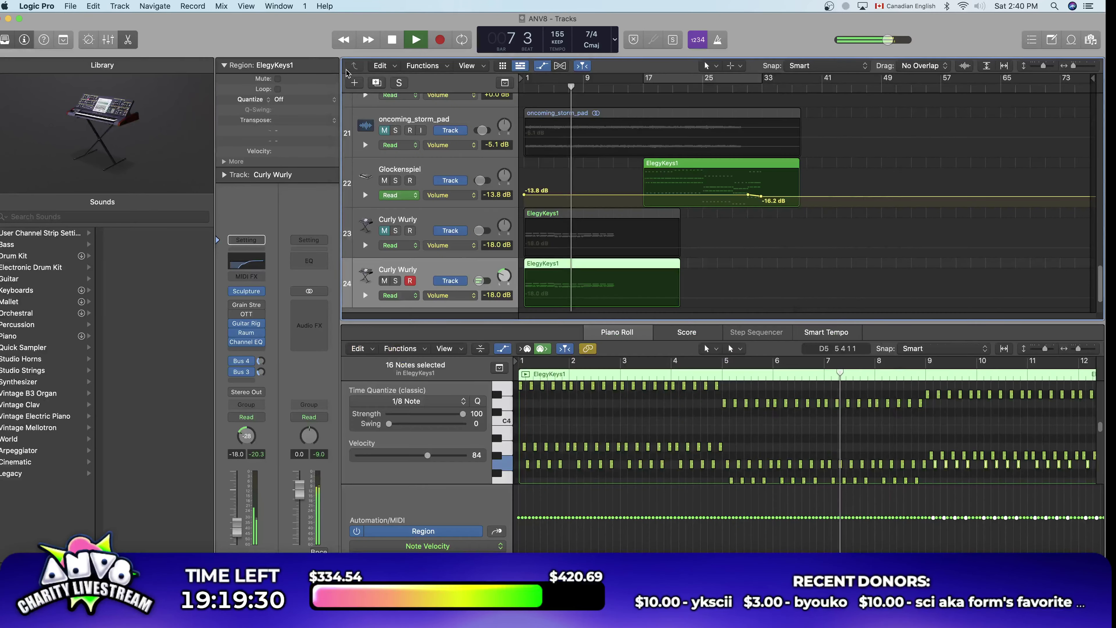
left_click_drag(504, 275, 503, 273)
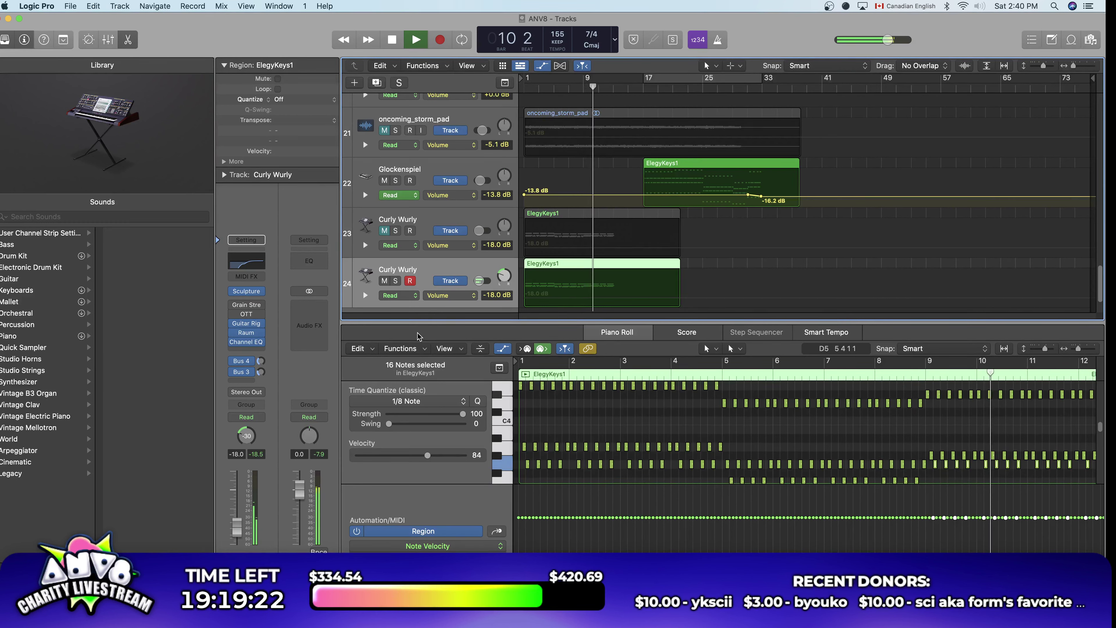
key("space")
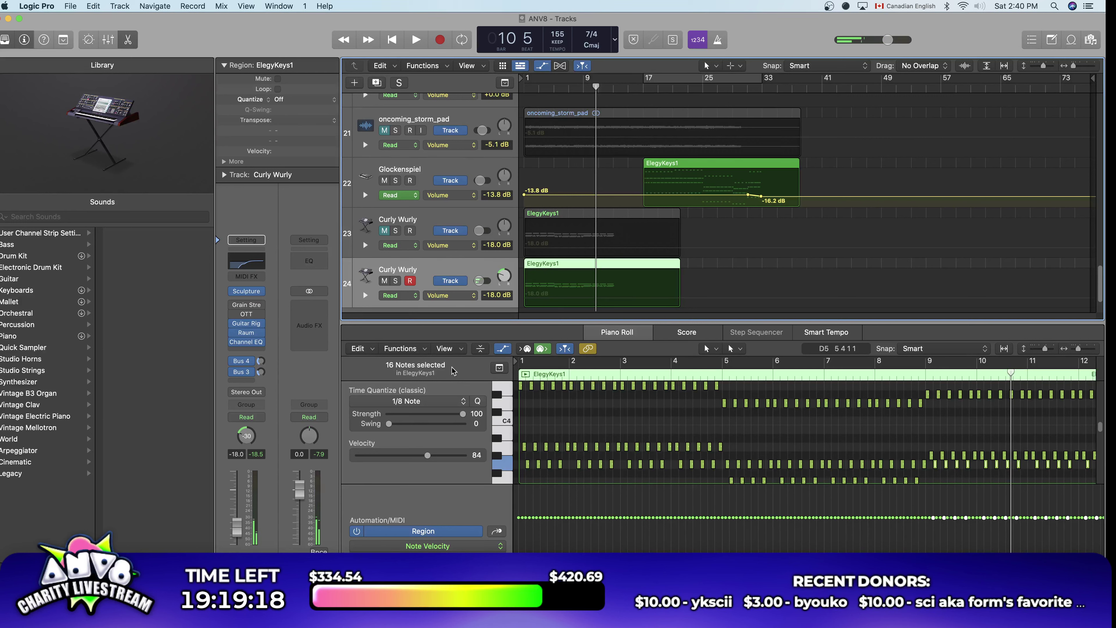
Step: Paste two bars of the lower-pitched arpeggio pattern at bar 13 of the duplicate's ElegyKeys1 region
key("space")
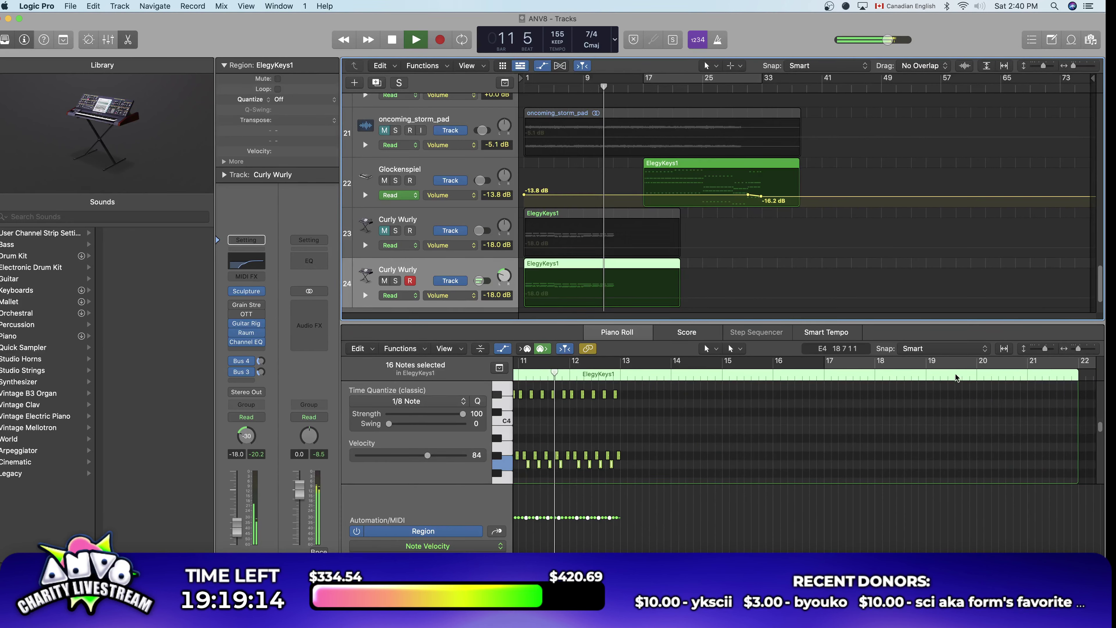
left_click_drag(1076, 349, 1075, 349)
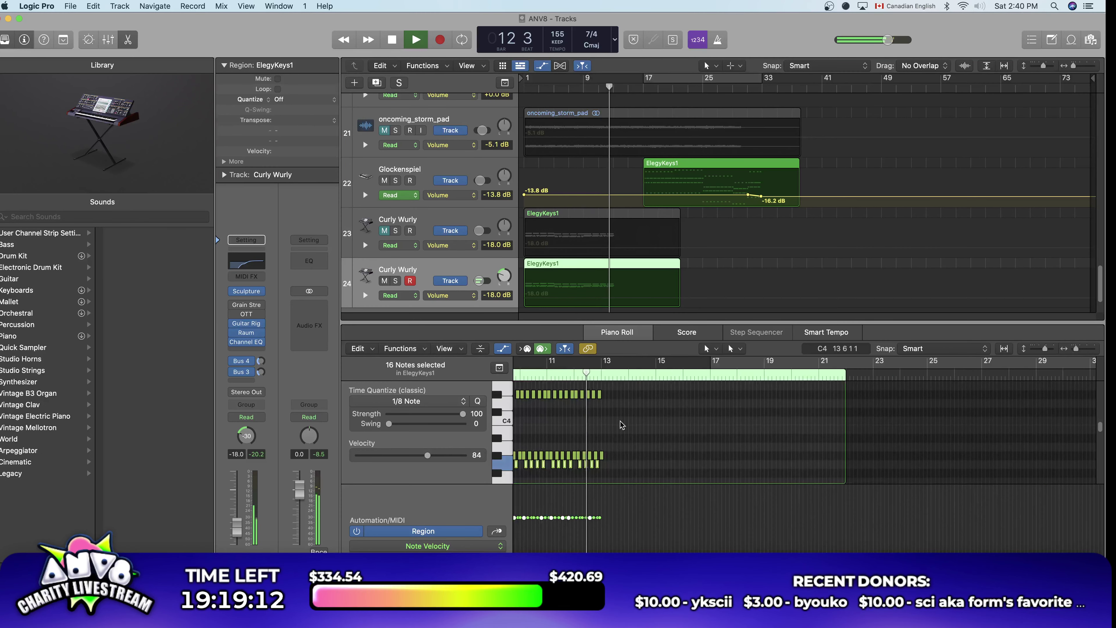
key("space")
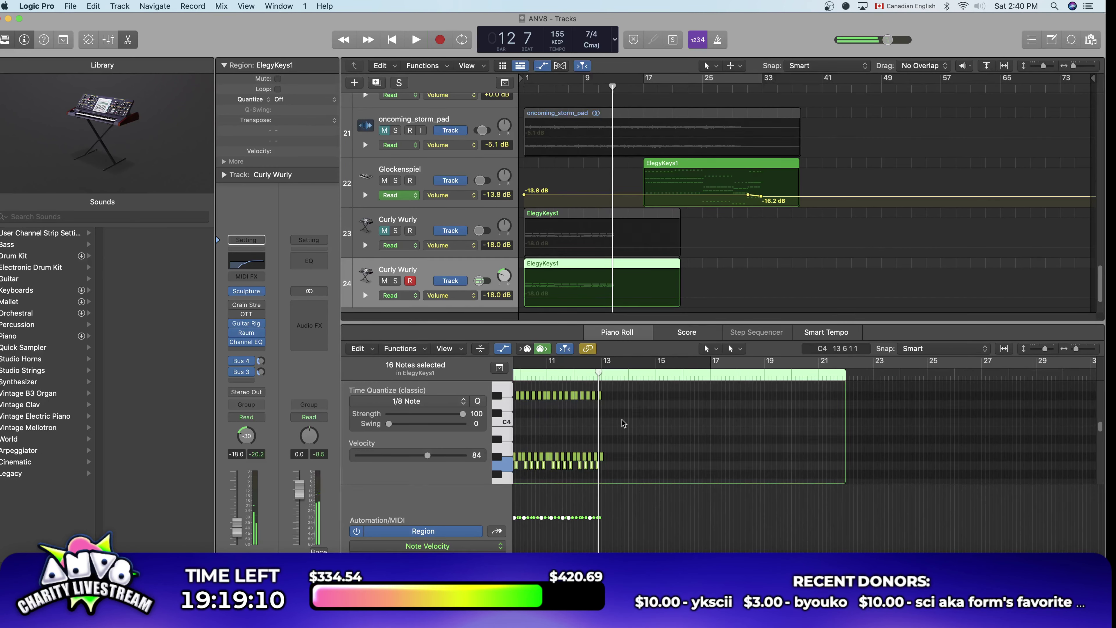
left_click(602, 375)
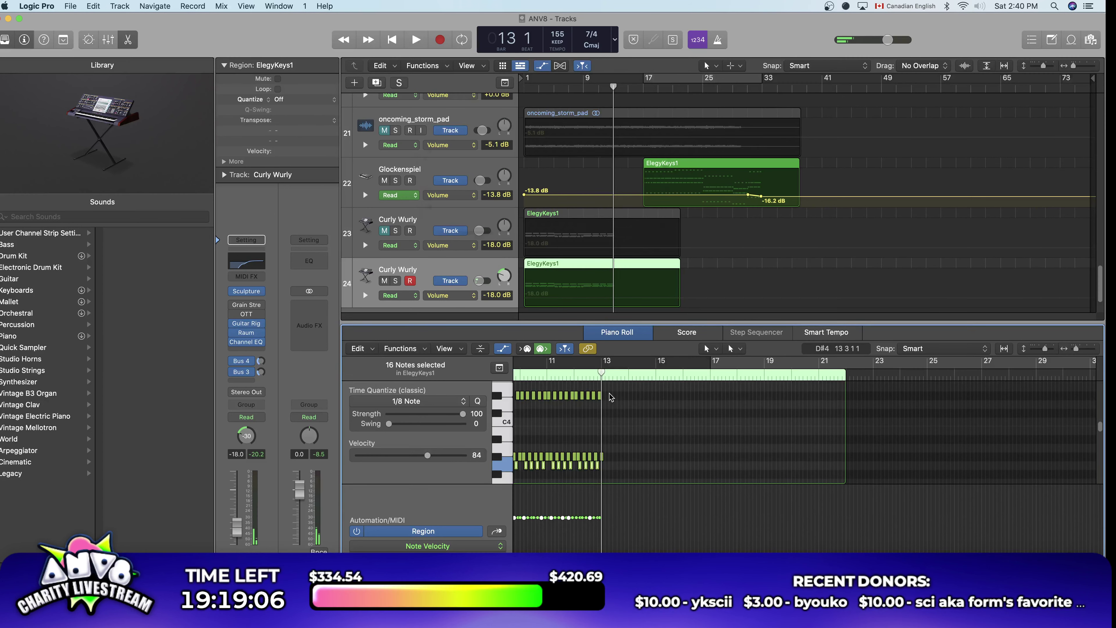
key("super+v")
left_click(647, 210)
left_click_drag(621, 401, 549, 474)
left_click_drag(701, 371, 650, 443)
key("super+v")
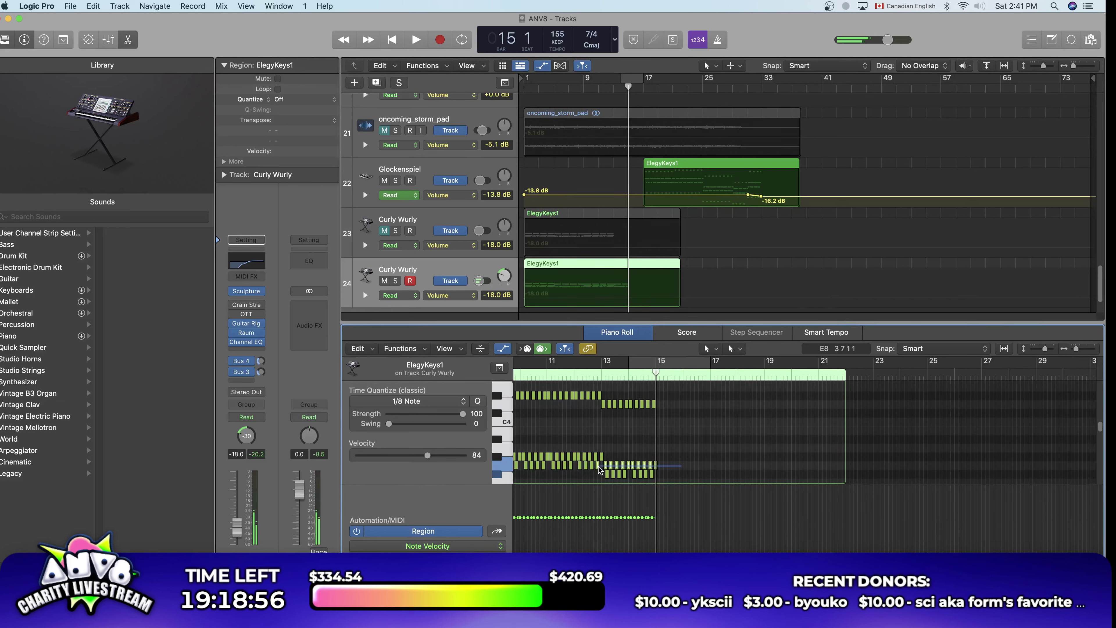
Step: Raise the two lower note lines in bars 13 and 14 of the arpeggio and play the passage back
left_click_drag(604, 471, 606, 447)
left_click_drag(666, 473, 607, 466)
key("shift+space")
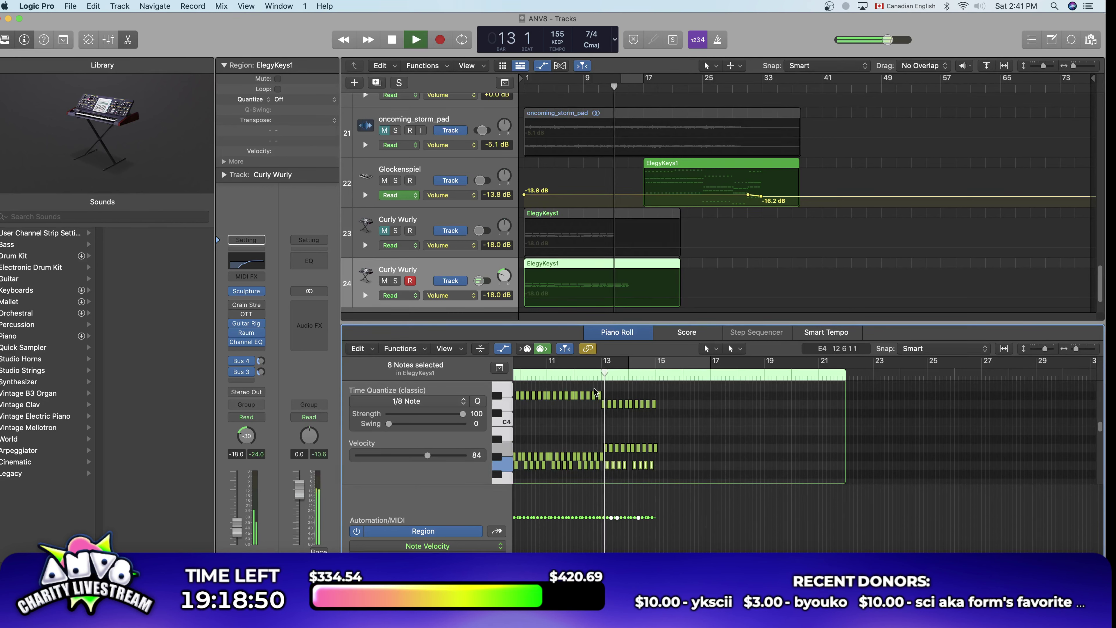
mouse_move(594, 396)
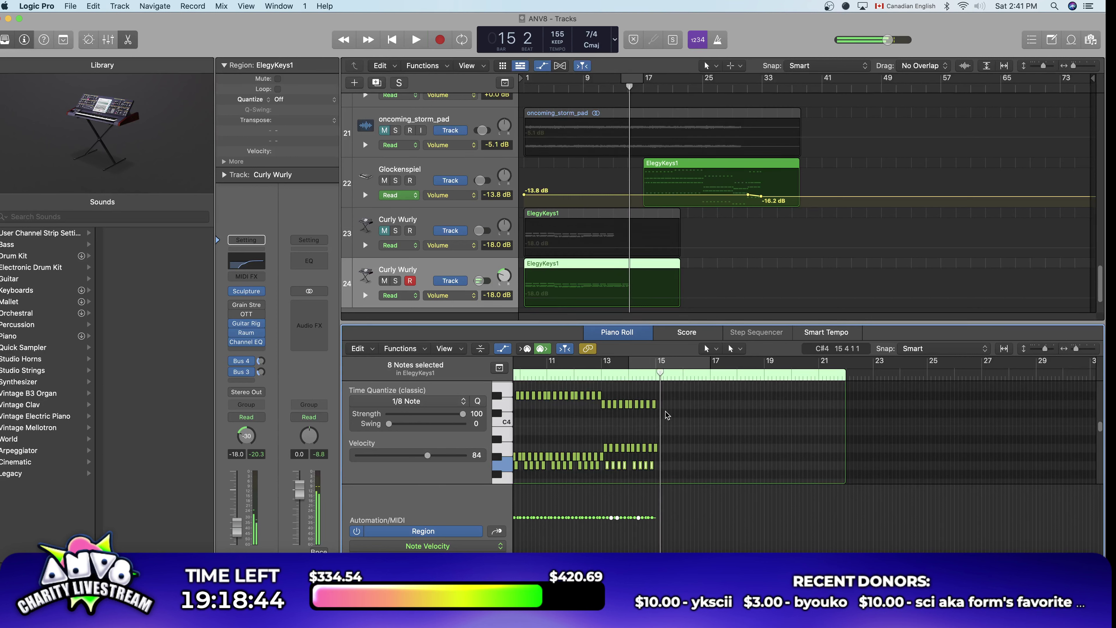
Step: Copy the arpeggio notes of bars 13 and 14 and paste them at bar 15
left_click_drag(664, 374, 605, 473)
key("super+c")
key("super+v")
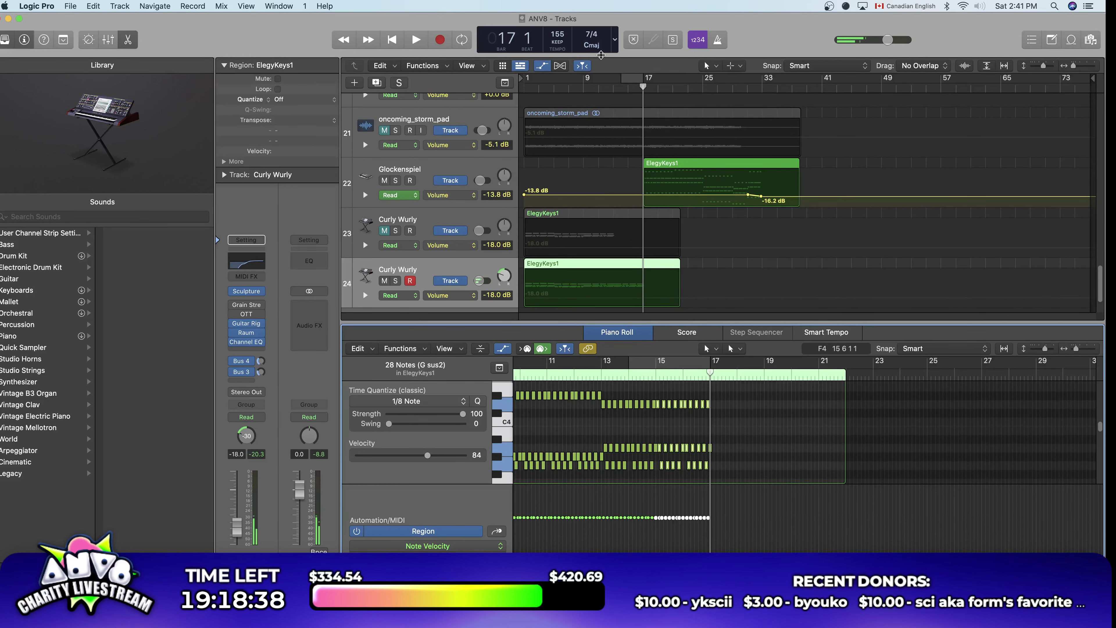
Step: Raise the upper arpeggio notes in bars 15 and 16 to the top pitch used in the opening bars
left_click_drag(637, 92, 629, 93)
key("Return")
key("space")
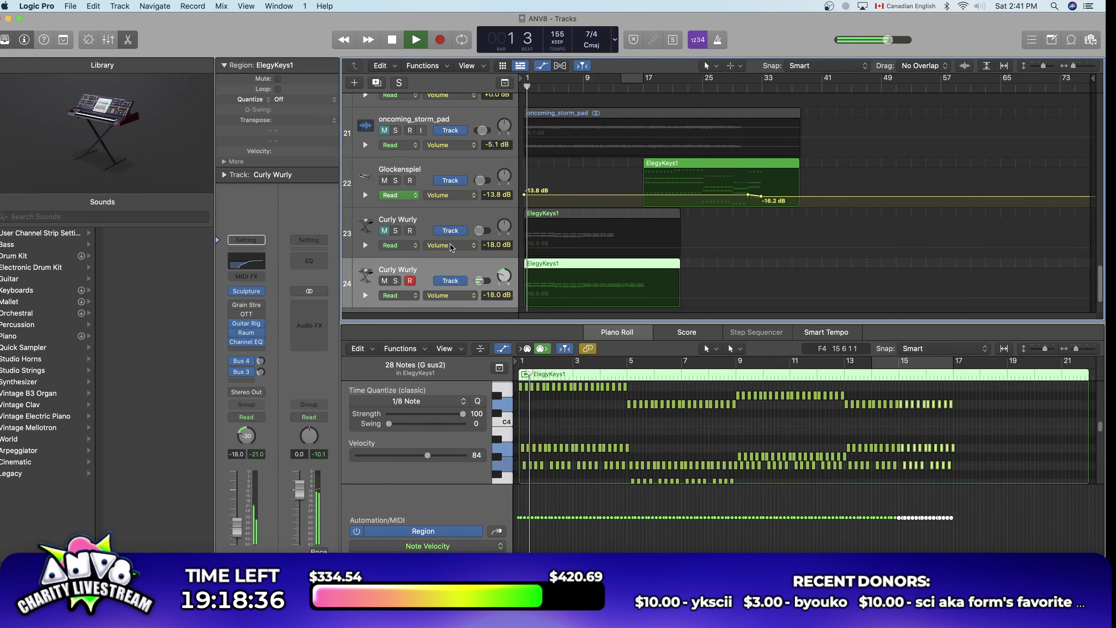
key("space")
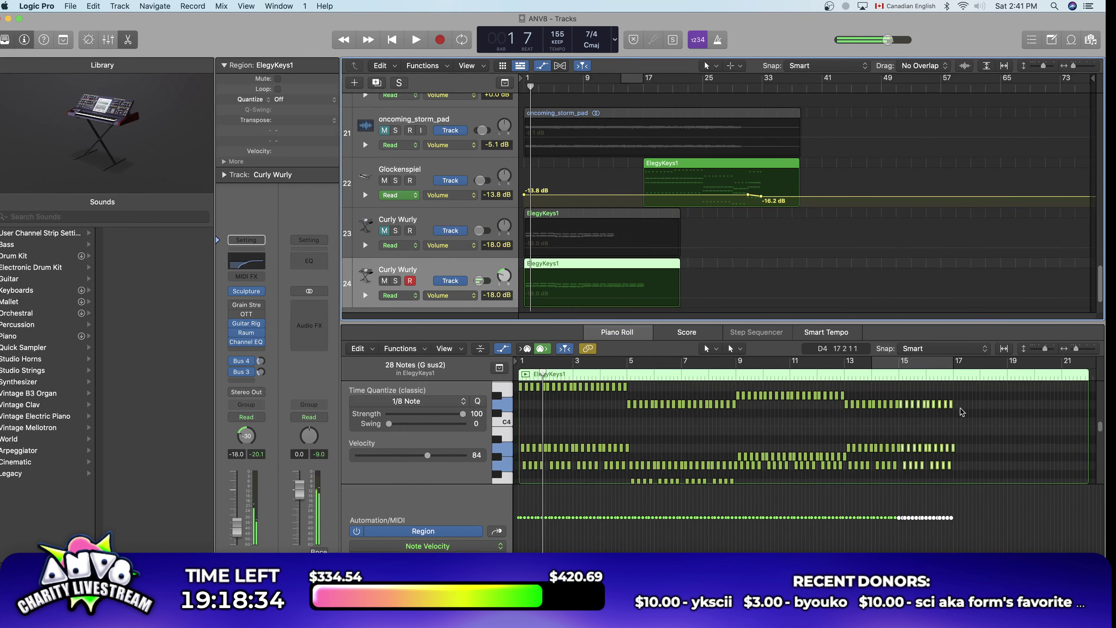
left_click_drag(962, 412, 897, 388)
key("space")
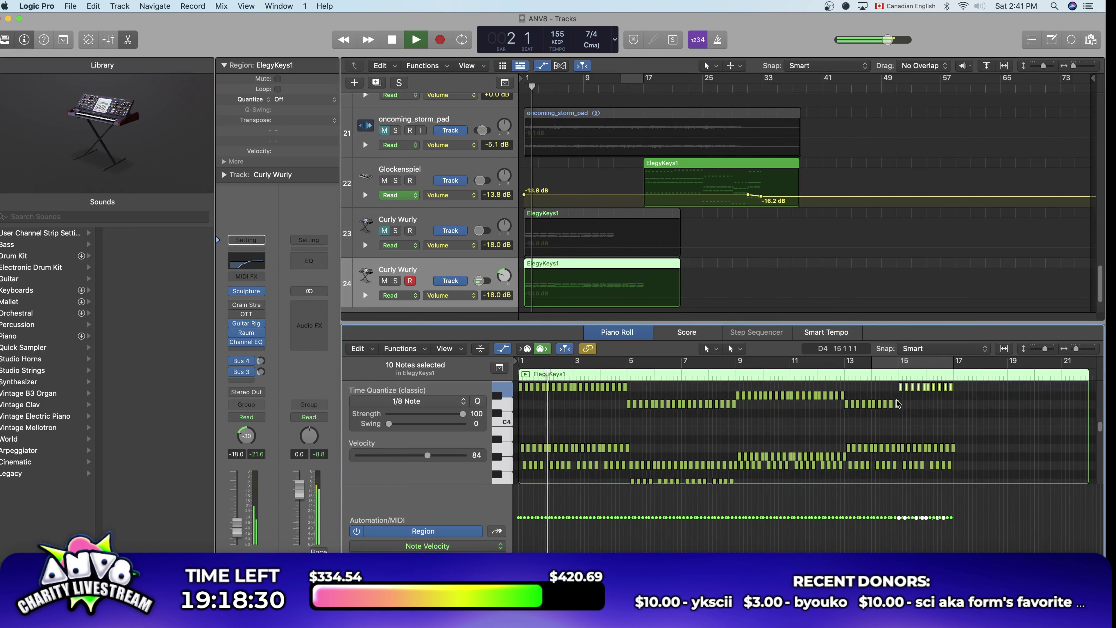
Step: Create another Curly Wurly track with duplicate settings and set track 24's volume to -18.5 dB
right_click(463, 271)
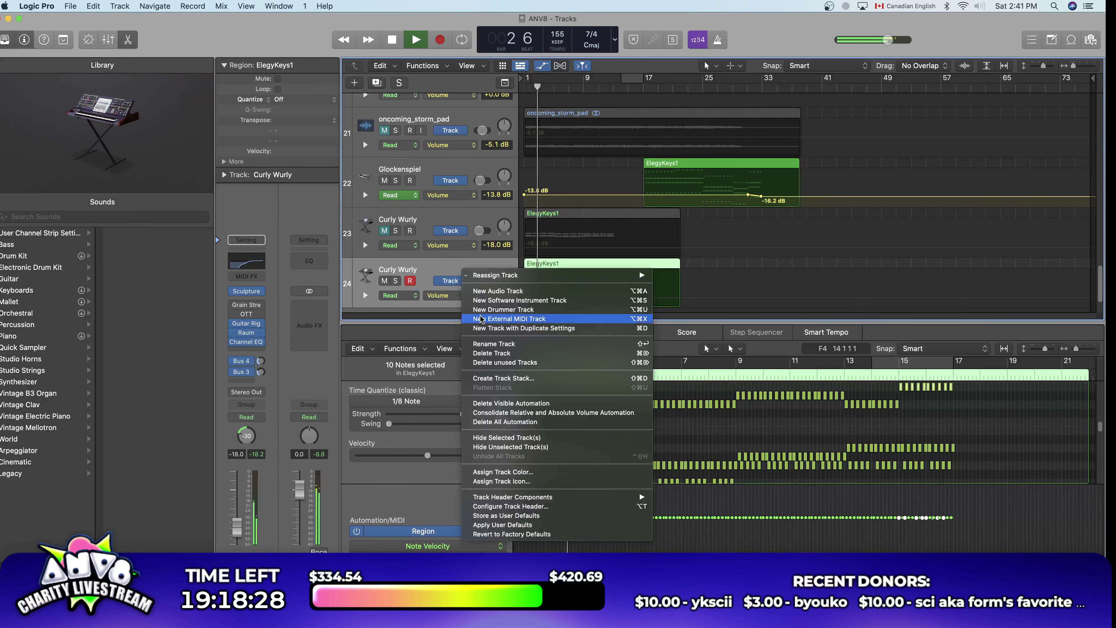
left_click(485, 328)
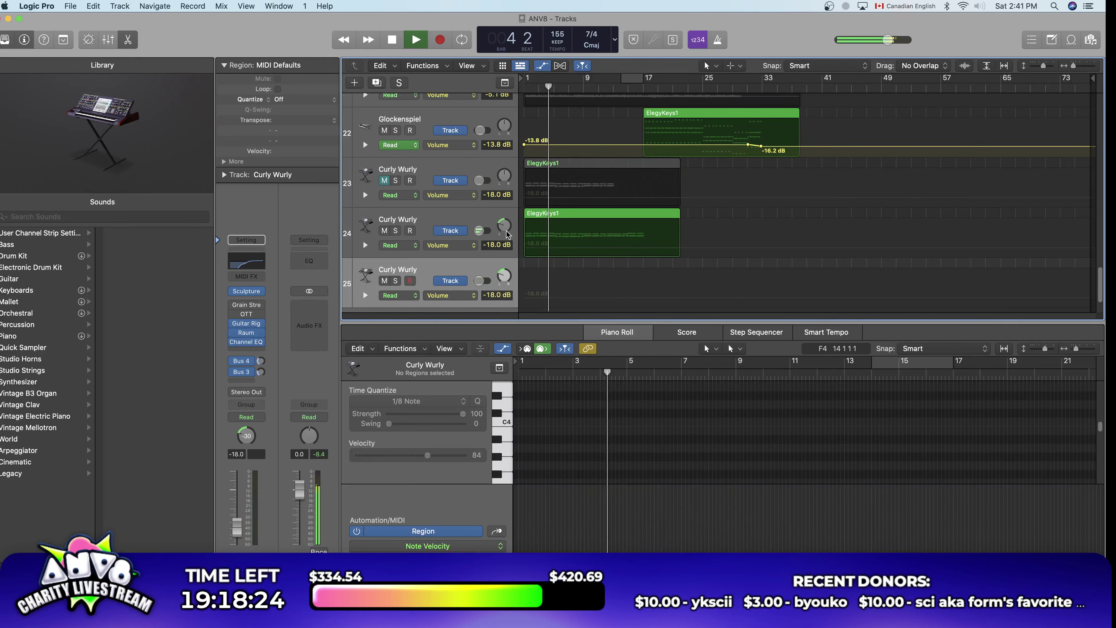
left_click_drag(498, 245, 486, 264)
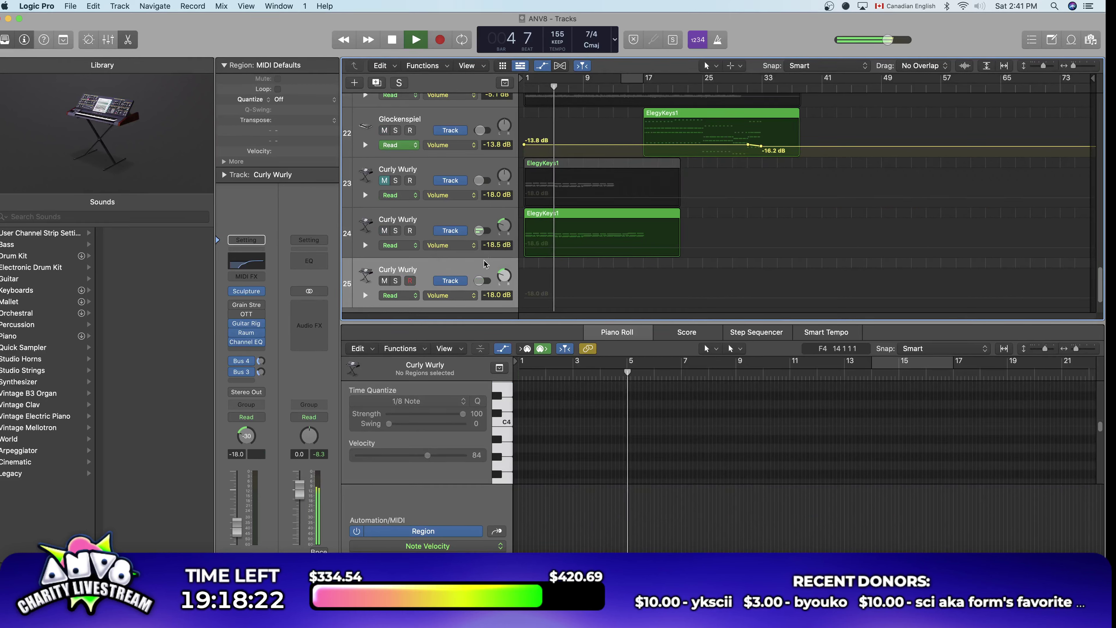
Step: Compare the intro with and without the choruspianopad track, leaving that track muted
scroll(486, 264, "up", 15)
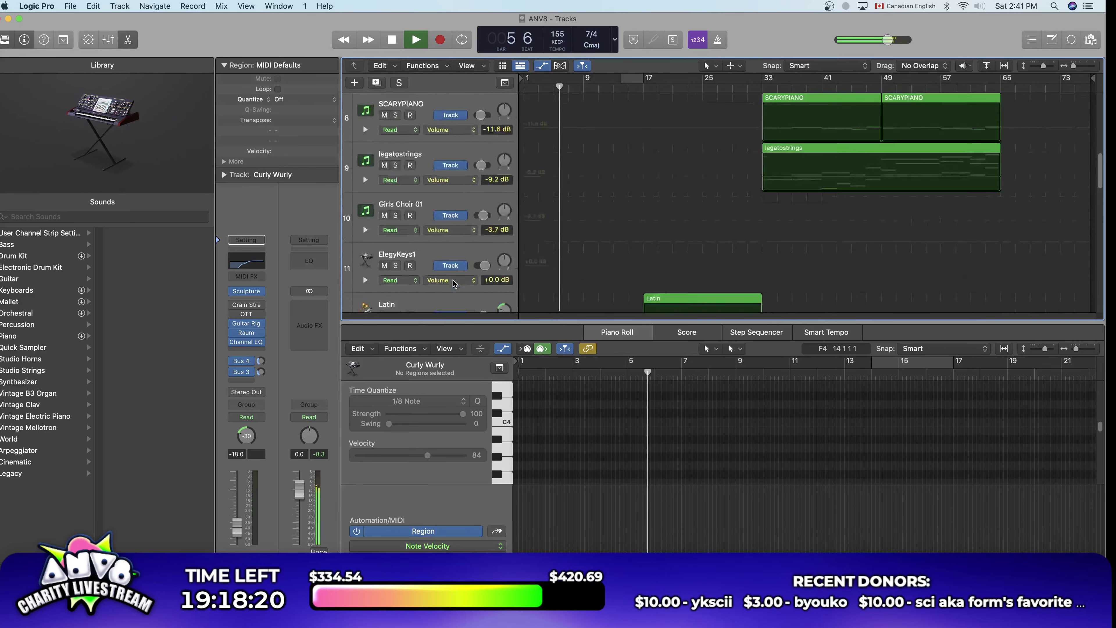
scroll(454, 283, "up", 10)
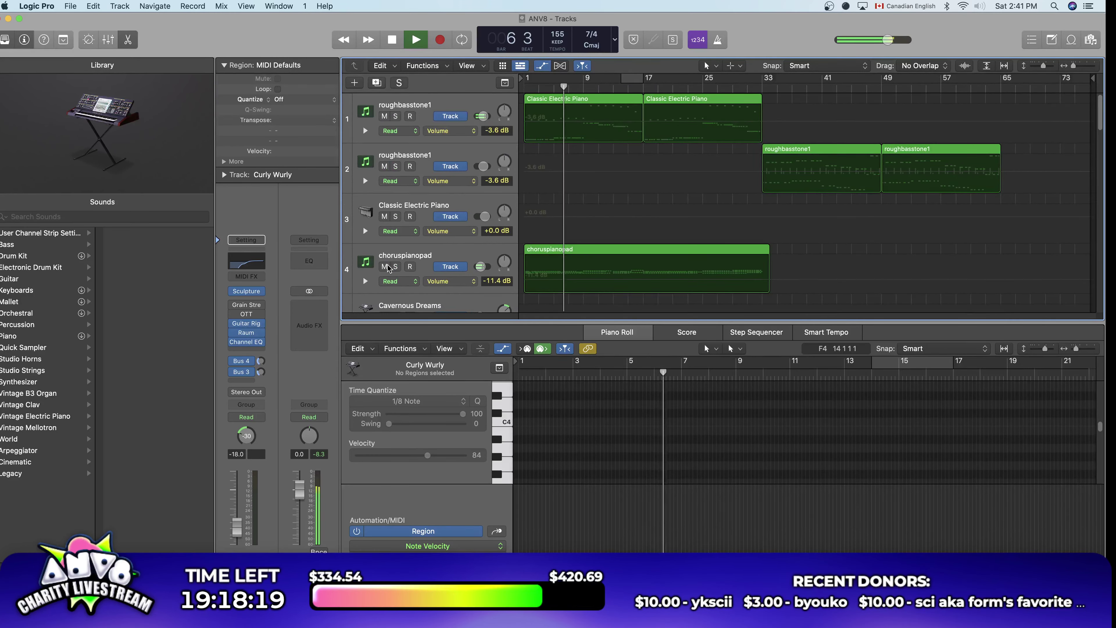
left_click(385, 267)
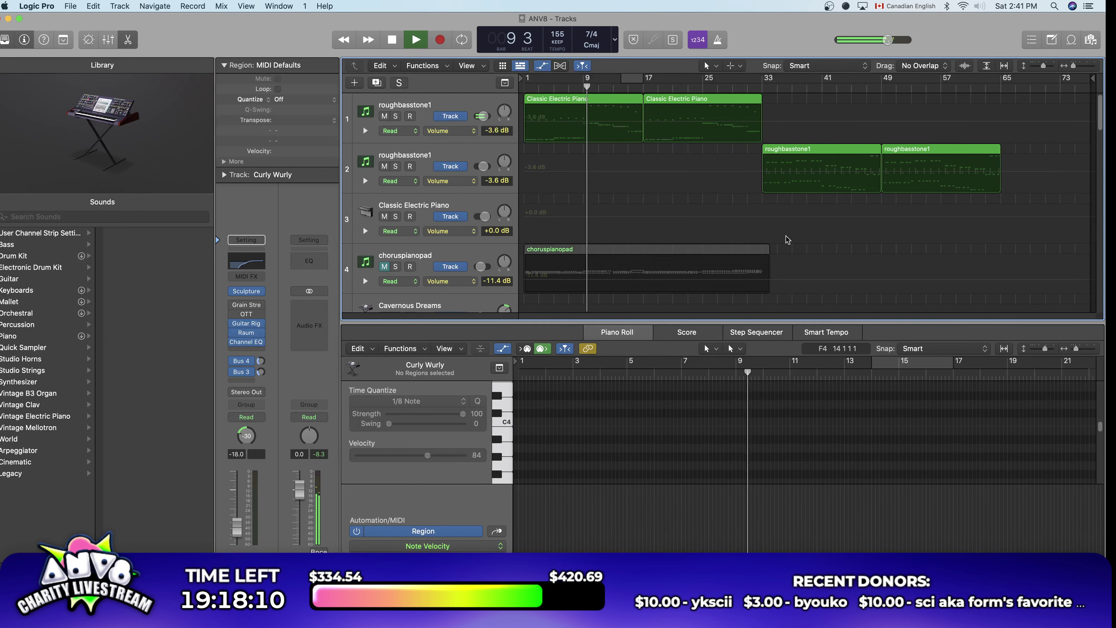
scroll(422, 193, "down", 3)
left_click(385, 181)
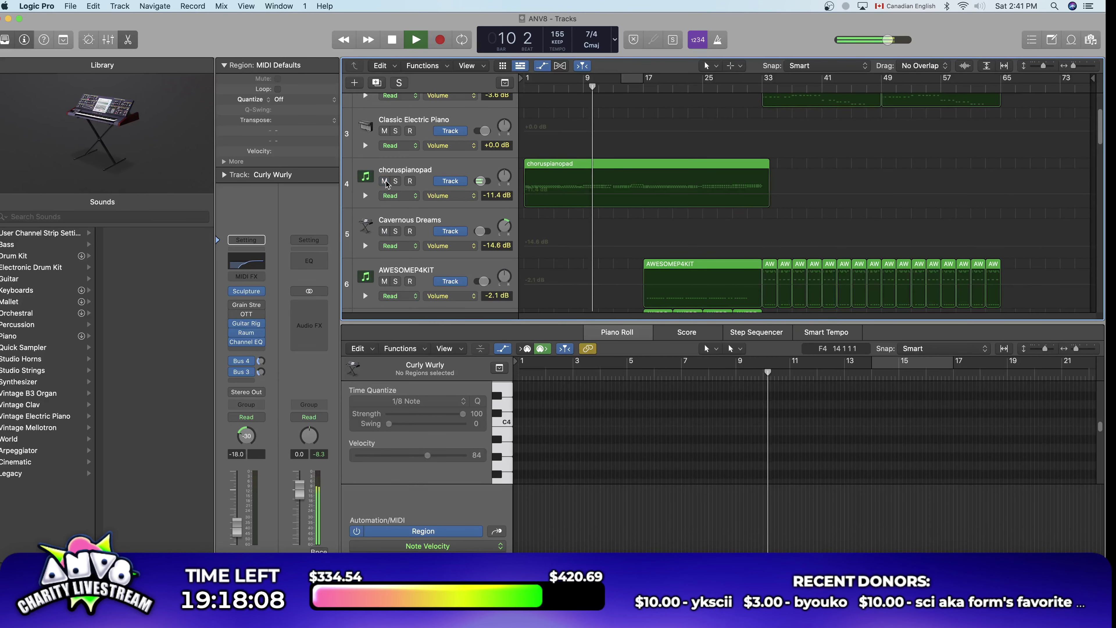
left_click(384, 181)
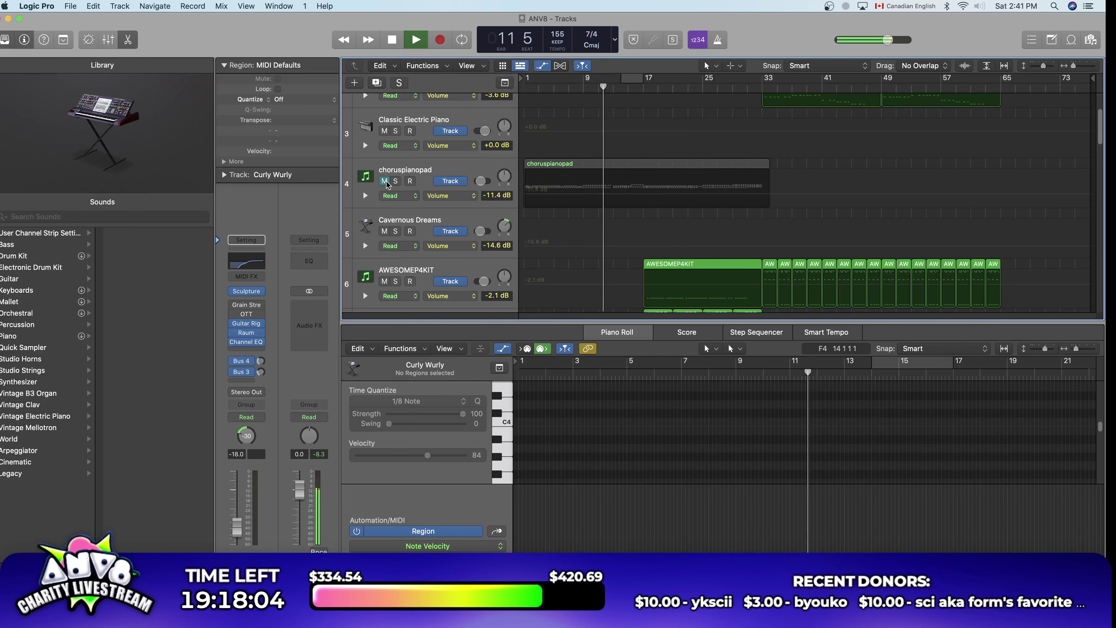
Step: Trim the ElegyKeys1 region on Curly Wurly track 24 so that it ends at bar 17
scroll(630, 249, "down", 12)
scroll(630, 249, "down", 15)
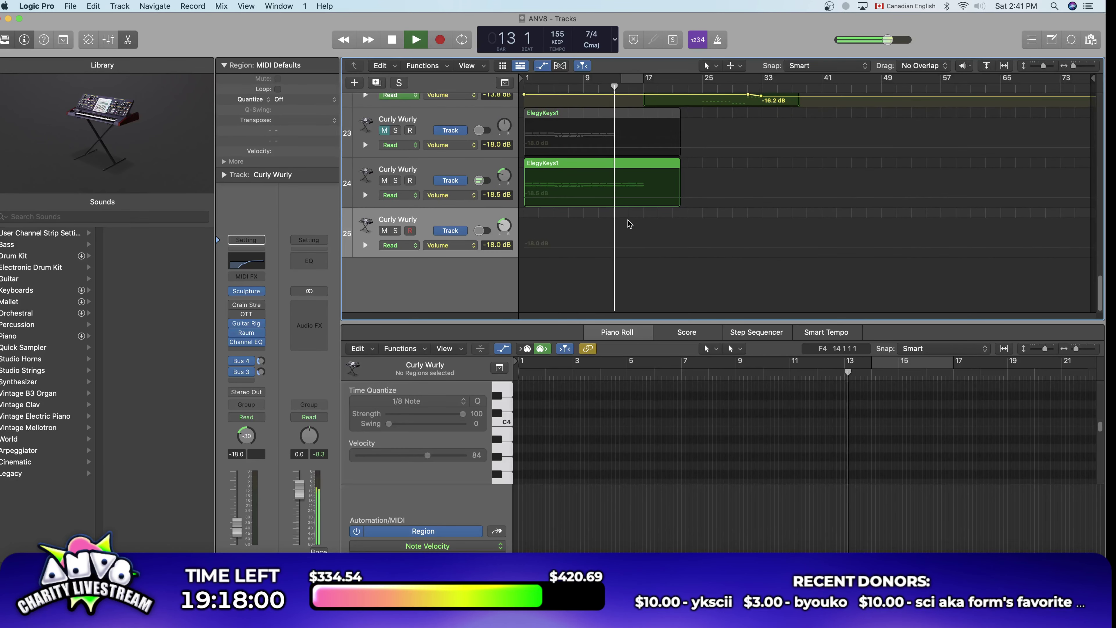
left_click(655, 167)
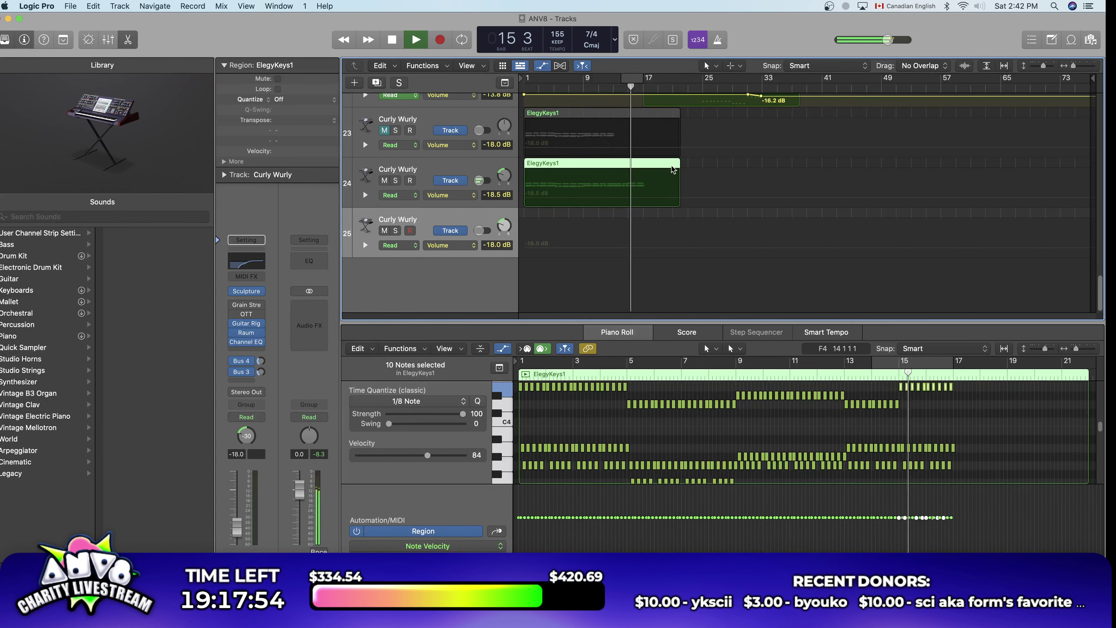
left_click(687, 165)
left_click_drag(675, 166, 643, 164)
Step: Paste a copy of the trimmed ElegyKeys1 region at bar 17 on track 24 and play from around bar 30
key("space")
left_click_drag(652, 88, 643, 100)
key("super+v")
mouse_move(752, 88)
left_mouse_down()
mouse_move(643, 124)
mouse_move(651, 89)
mouse_move(731, 101)
mouse_move(746, 88)
left_mouse_up()
key("space")
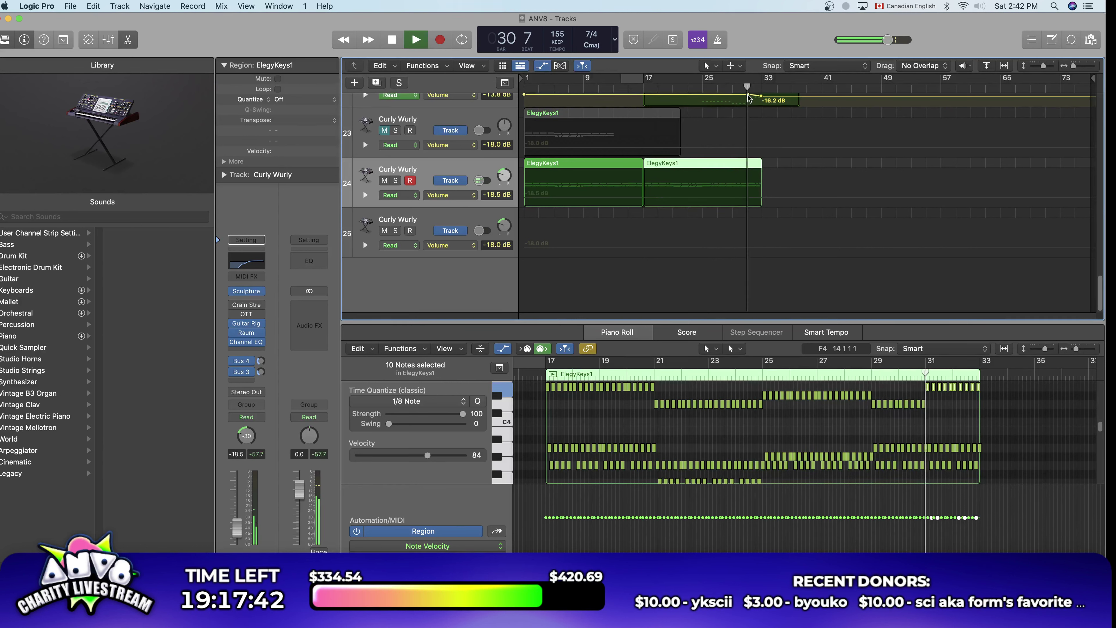
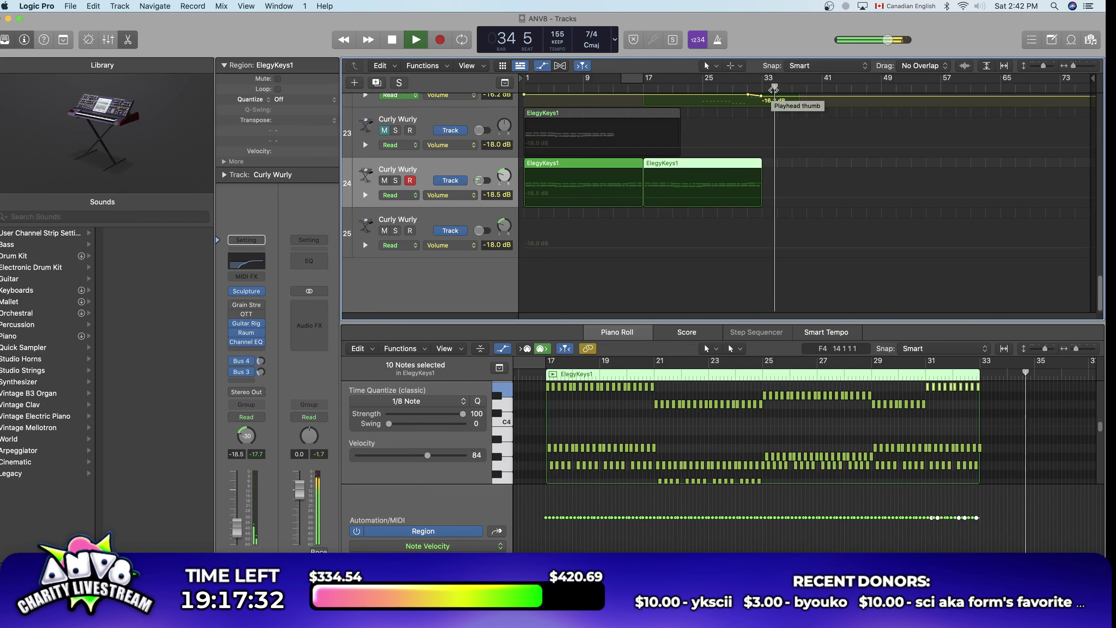
Step: Restart playback from the beginning of the song to hear the two ElegyKeys1 regions on track 24
key("space")
key("Return")
key("space")
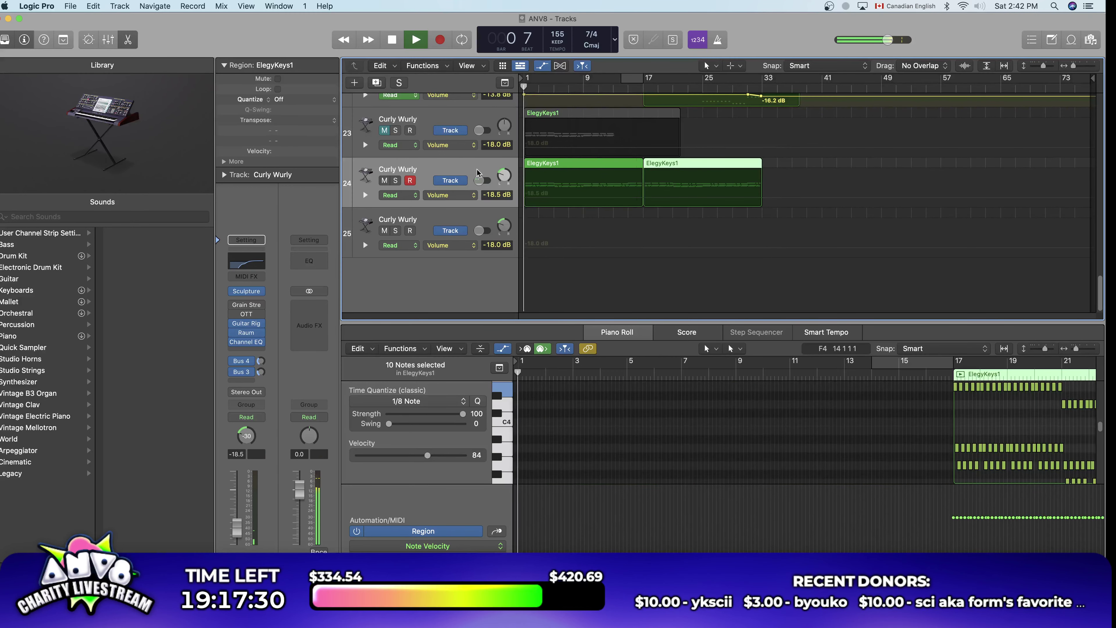
Step: Create a new track with duplicate settings below Curly Wurly track 24 and pan it to +30
right_click(457, 170)
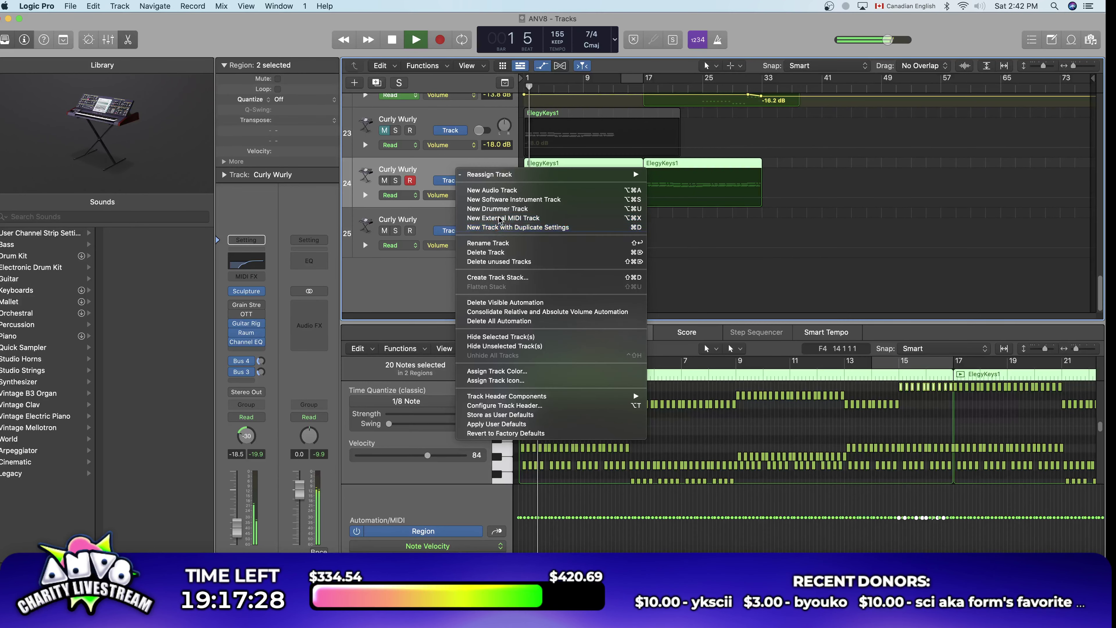
left_click(536, 91)
key("cmd+d")
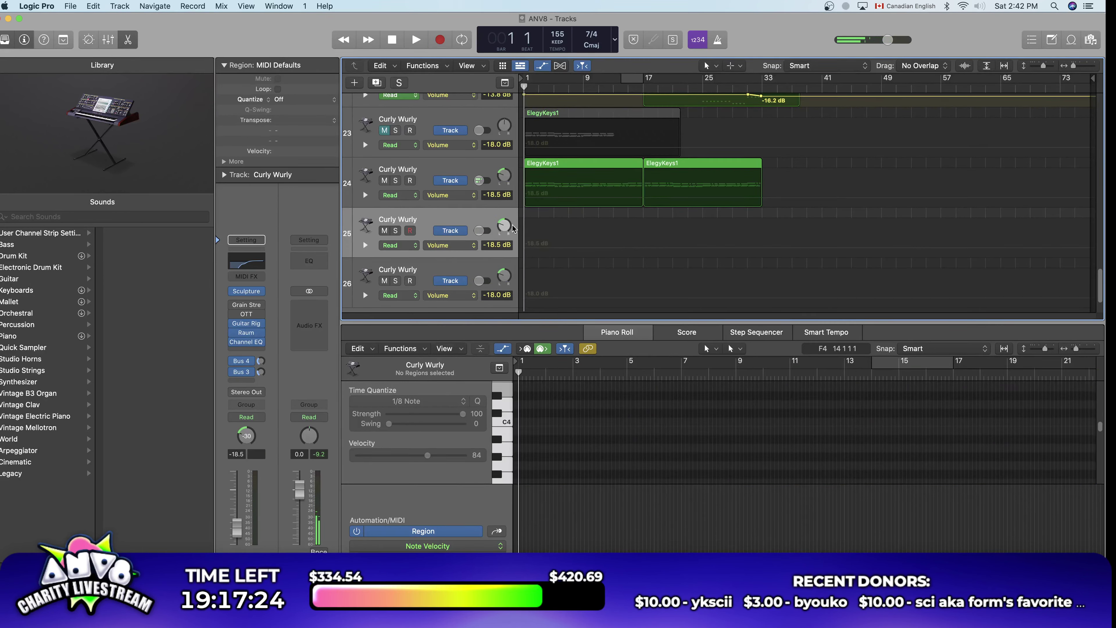
mouse_move(504, 226)
left_mouse_down()
mouse_move(503, 213)
mouse_move(503, 224)
left_mouse_up()
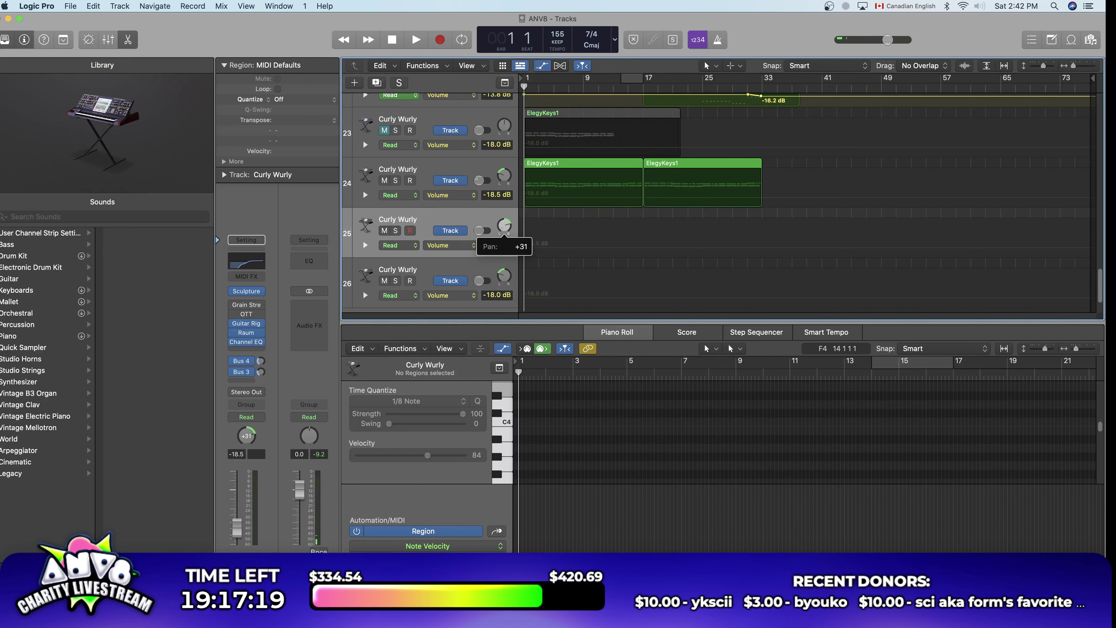
left_click_drag(504, 225, 504, 226)
Step: Find and show the Musical Typing keyboard for track 25 and raise its octave to C4
left_click(324, 6)
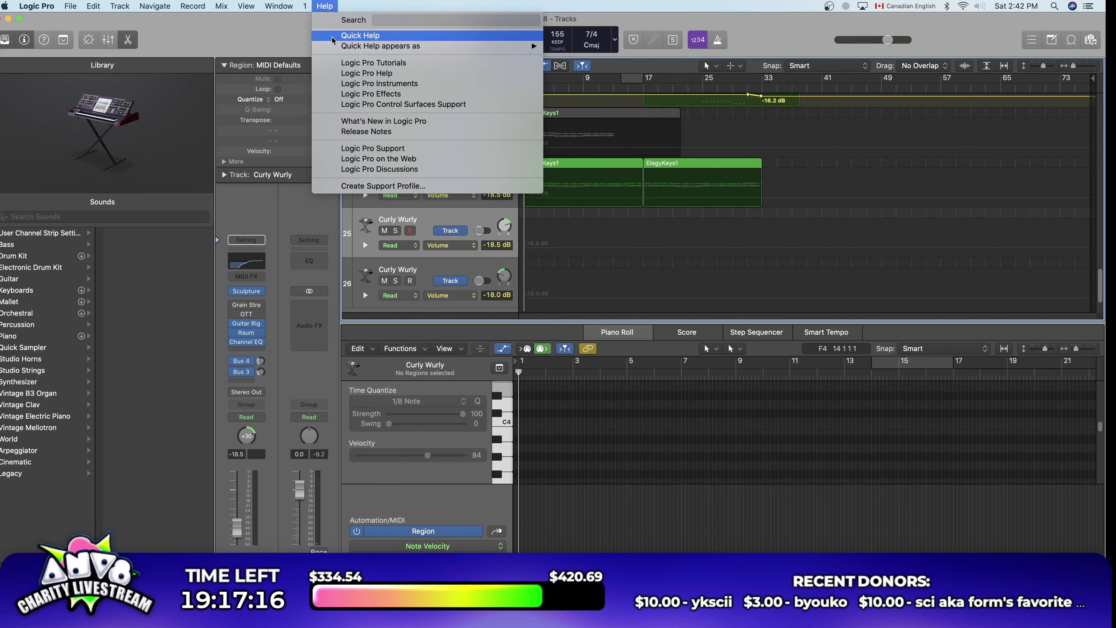
type("musi")
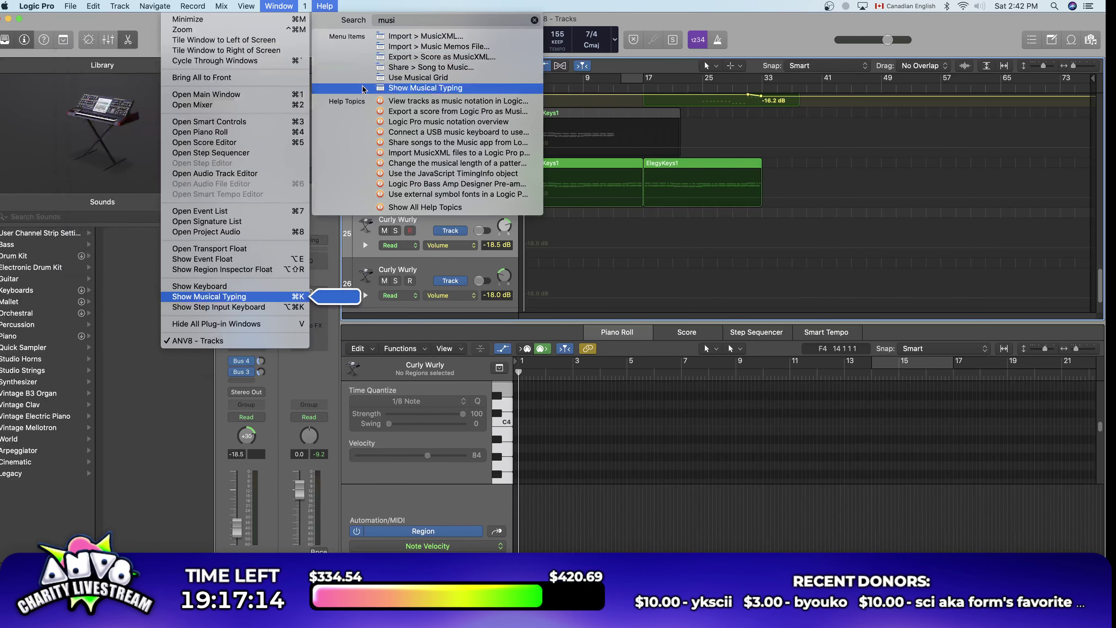
left_click(386, 88)
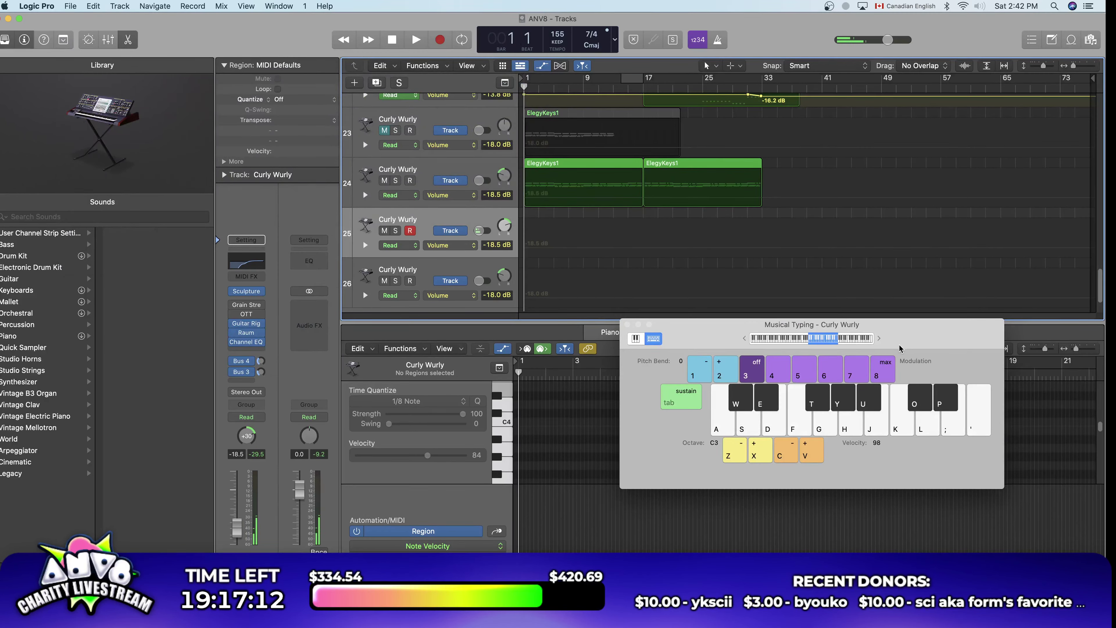
key("s")
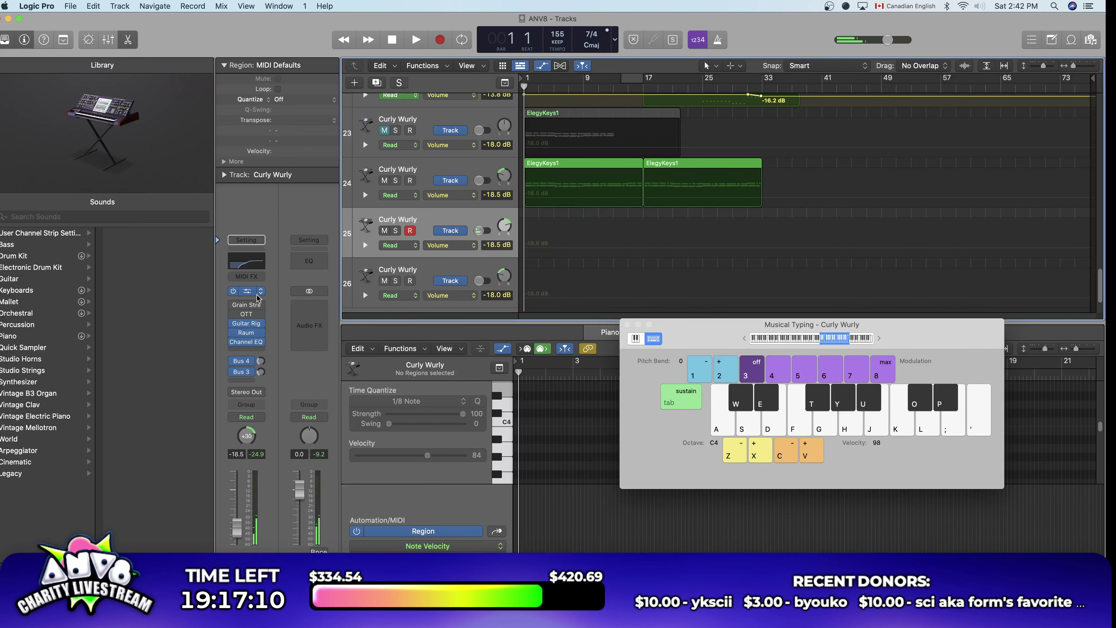
Step: Switch track 25's Sculpture instrument to the Electric Grand preset
left_click(248, 291)
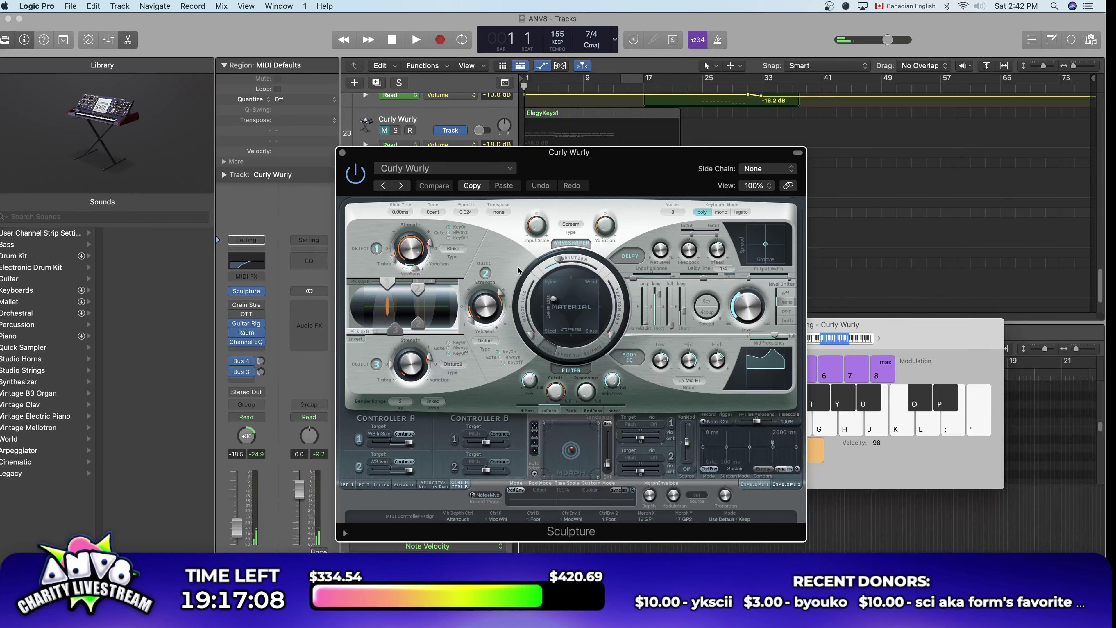
left_click(400, 187)
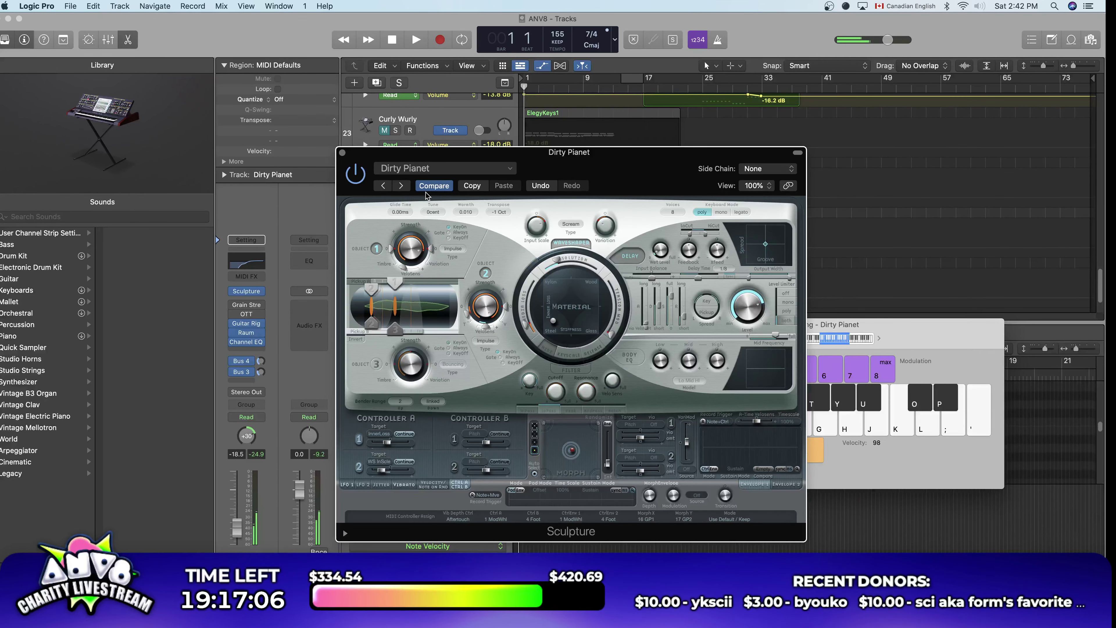
left_click(407, 189)
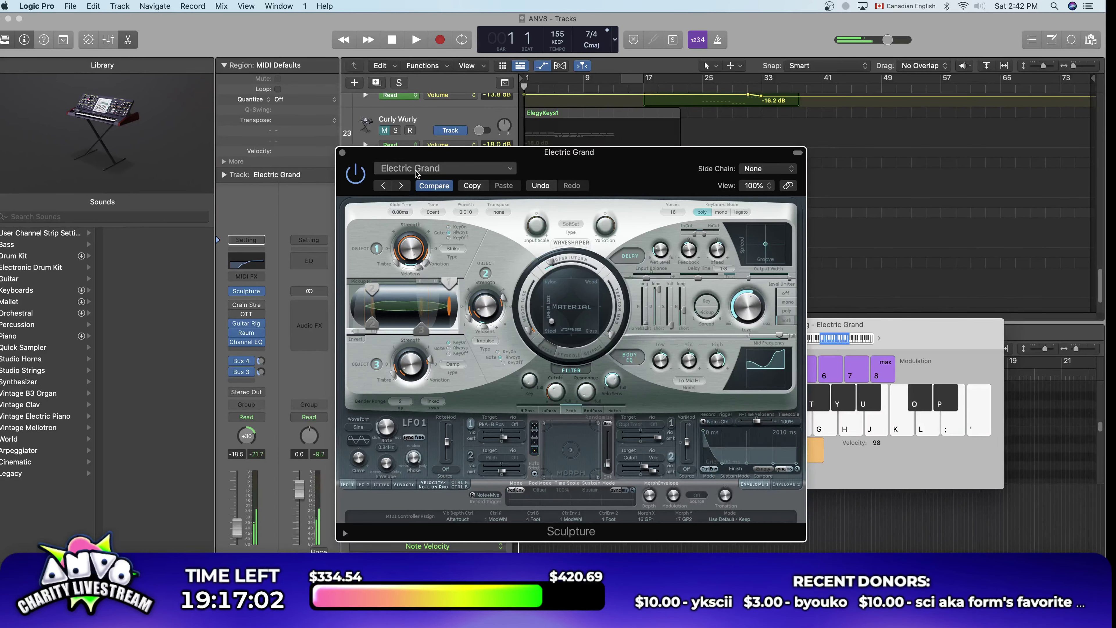
Step: Audition the Electric Grand preset with a few D, G and A notes, and close the Sculpture window
left_click(848, 432)
key("h")
key("g")
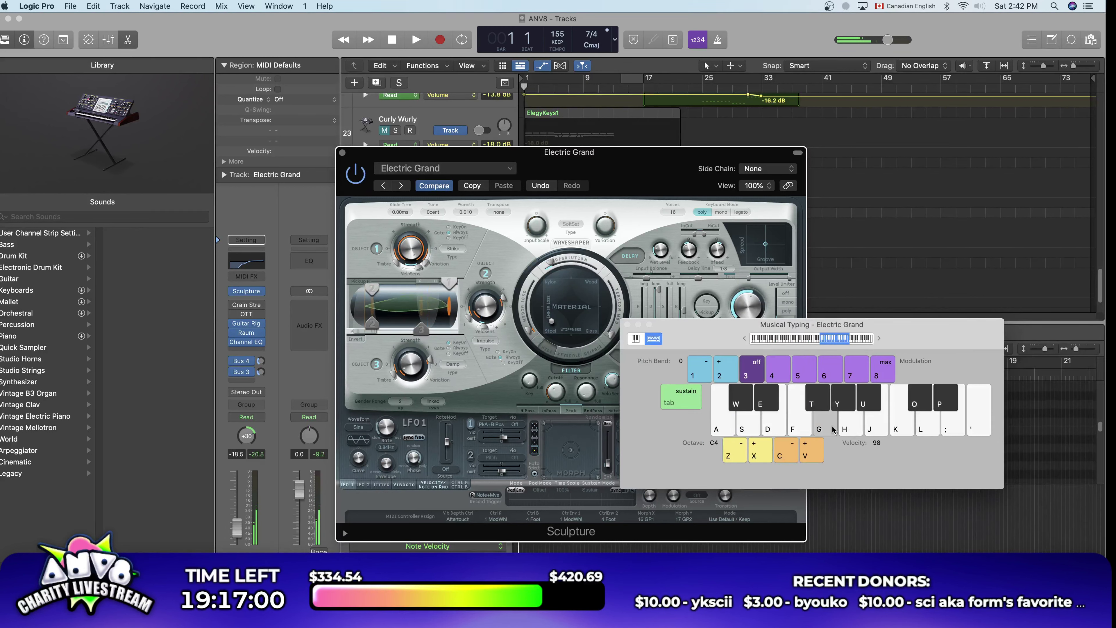
key("s")
key("h")
key("h")
key("s")
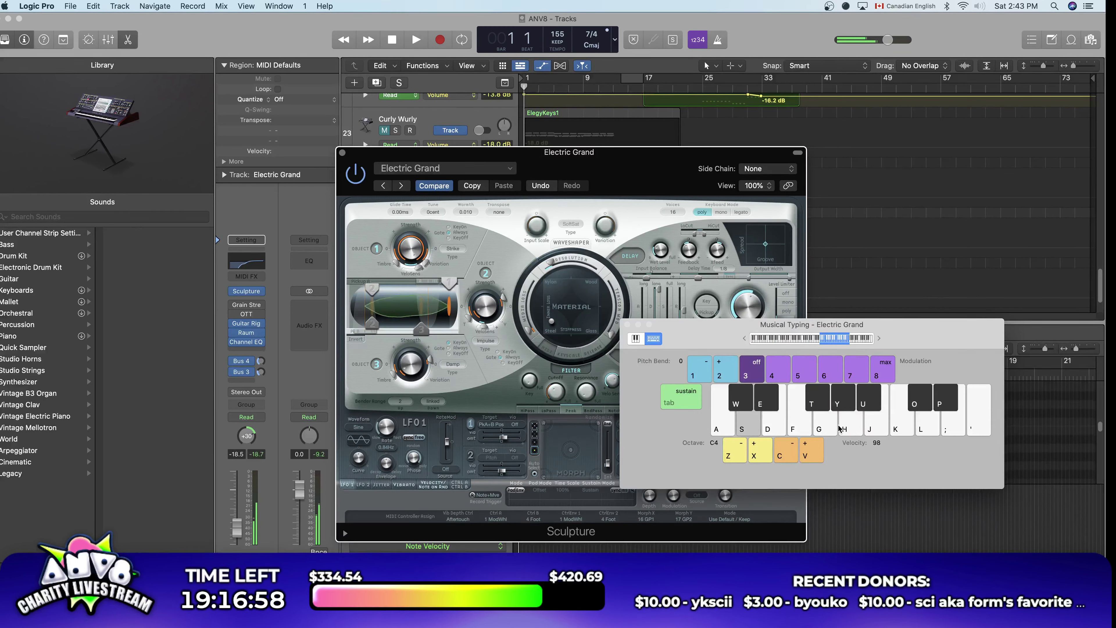
key("s")
key("h")
key("g")
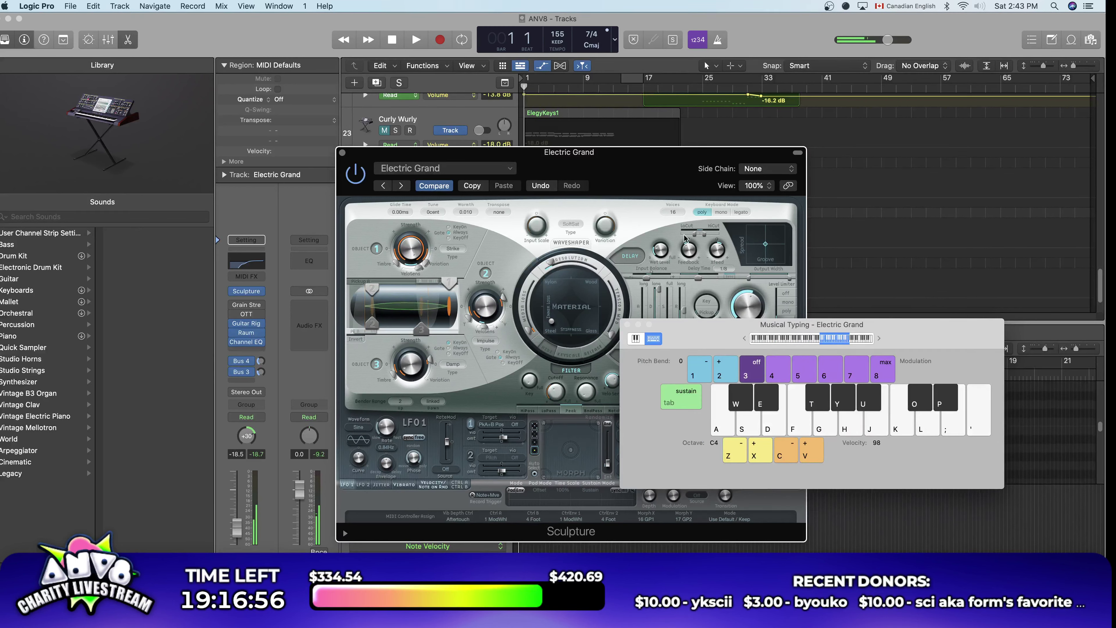
left_click(343, 153)
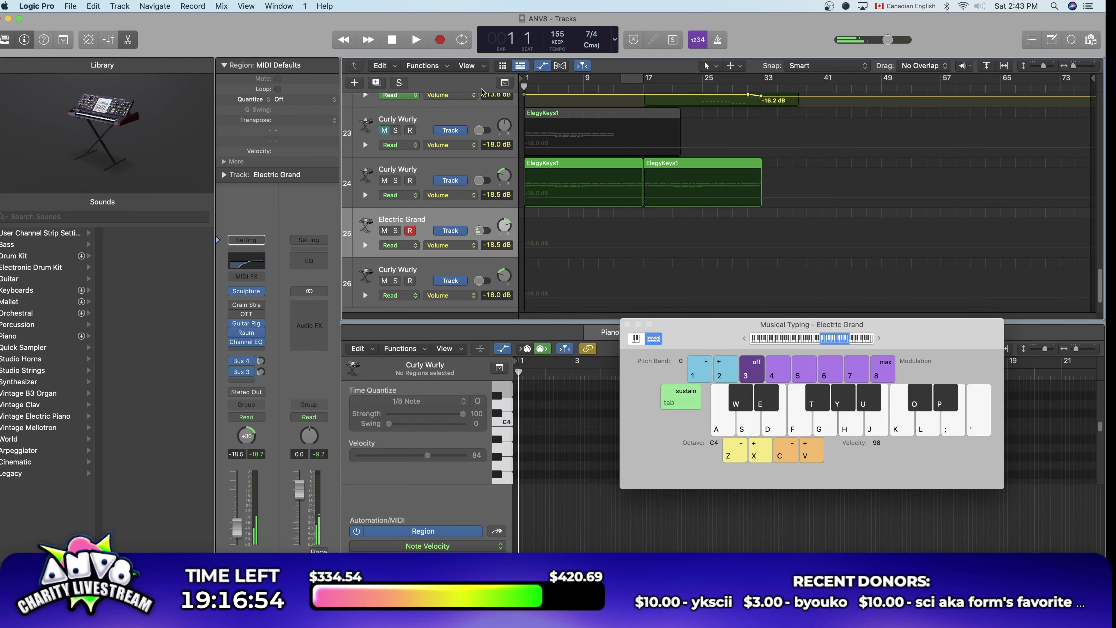
Step: Try a few Electric Grand notes over the song's opening bar and return the playhead to bar 1
key("space")
key("s")
key("k")
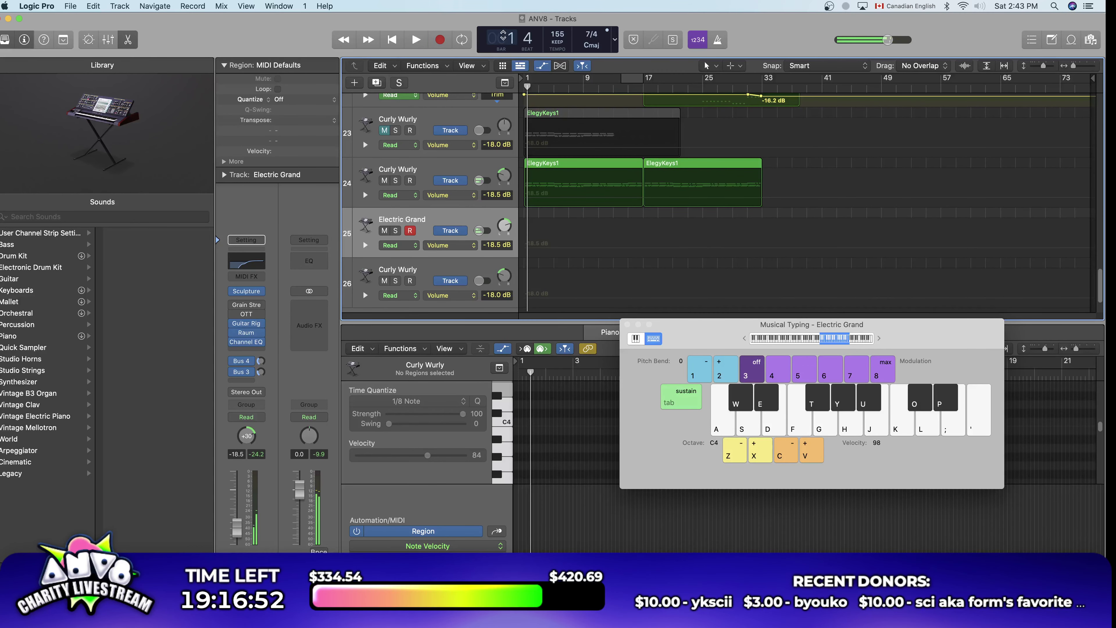
key("s")
key("j")
key("space")
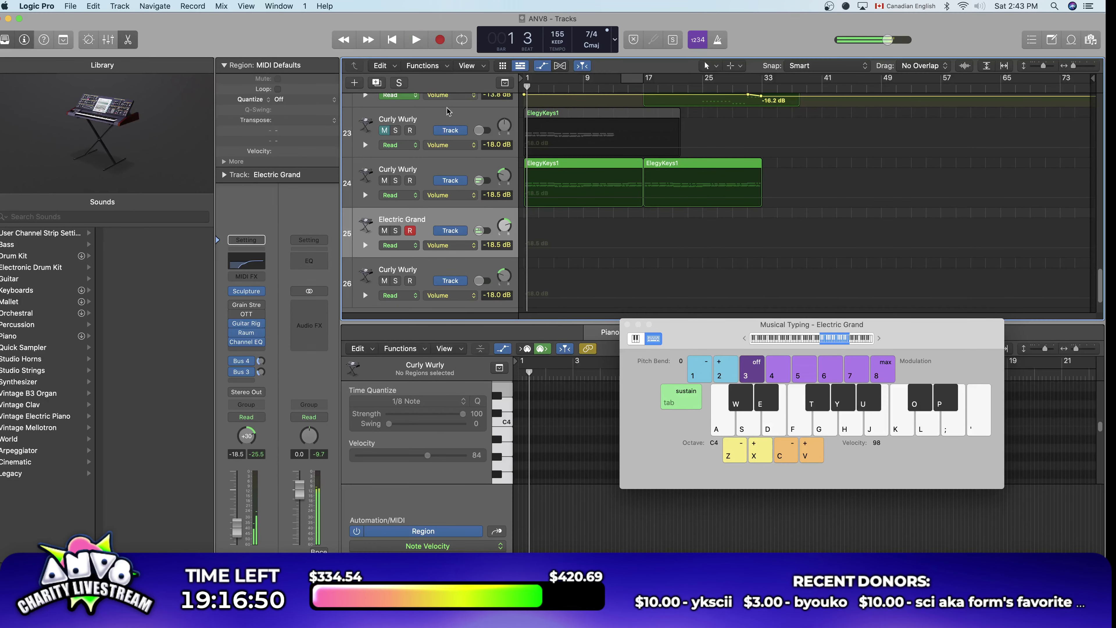
key("Return")
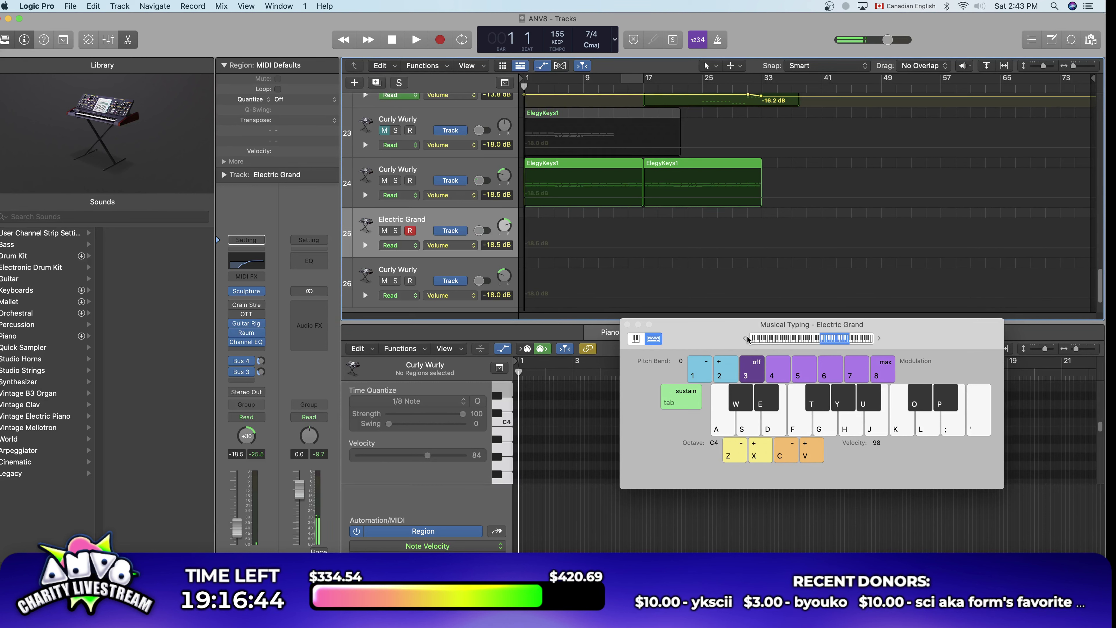
Step: Audition D and higher C and C-sharp notes on Electric Grand with the song stopped
key("s")
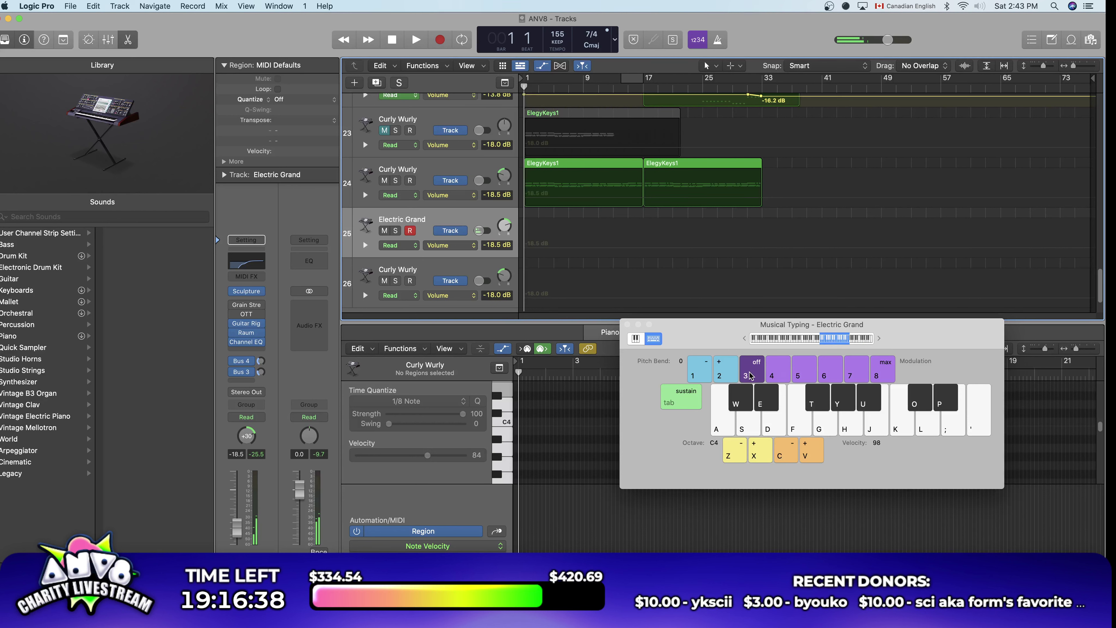
key("o")
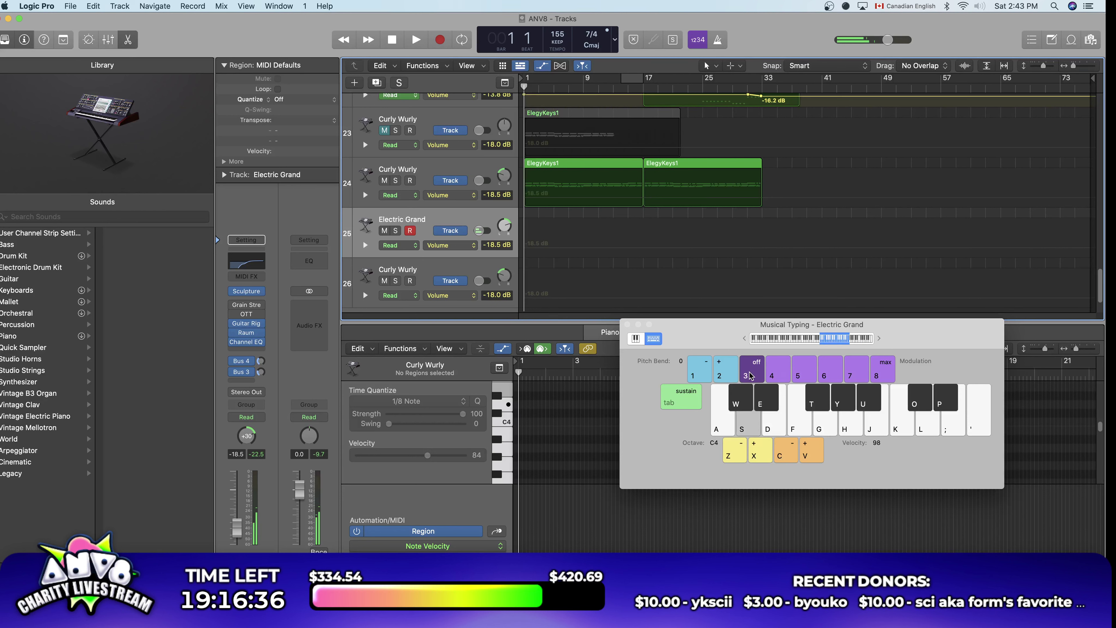
key("k")
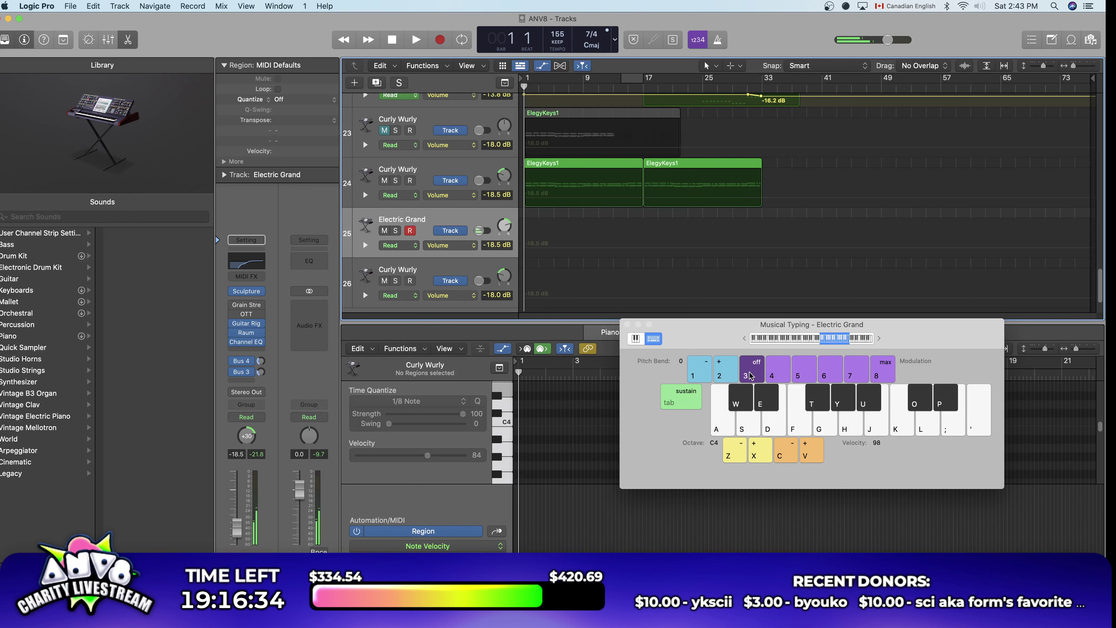
Step: Start the song from bar 1 and improvise D, G, A and higher C and D notes on Electric Grand over bars 1 to 5
key("space")
key("s")
key("k")
key("g")
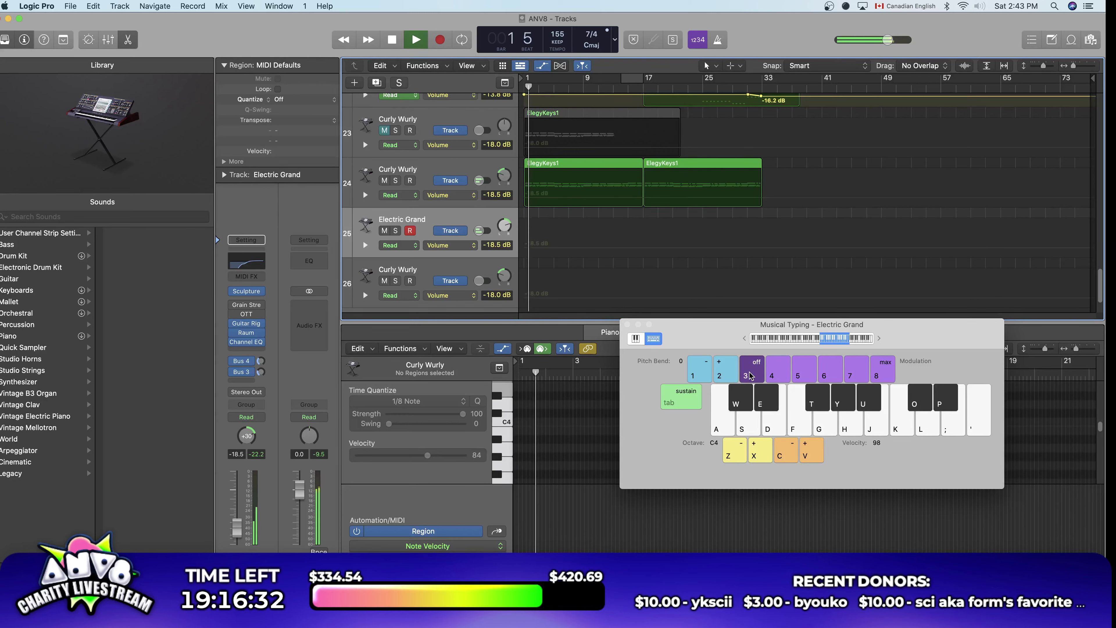
key("h")
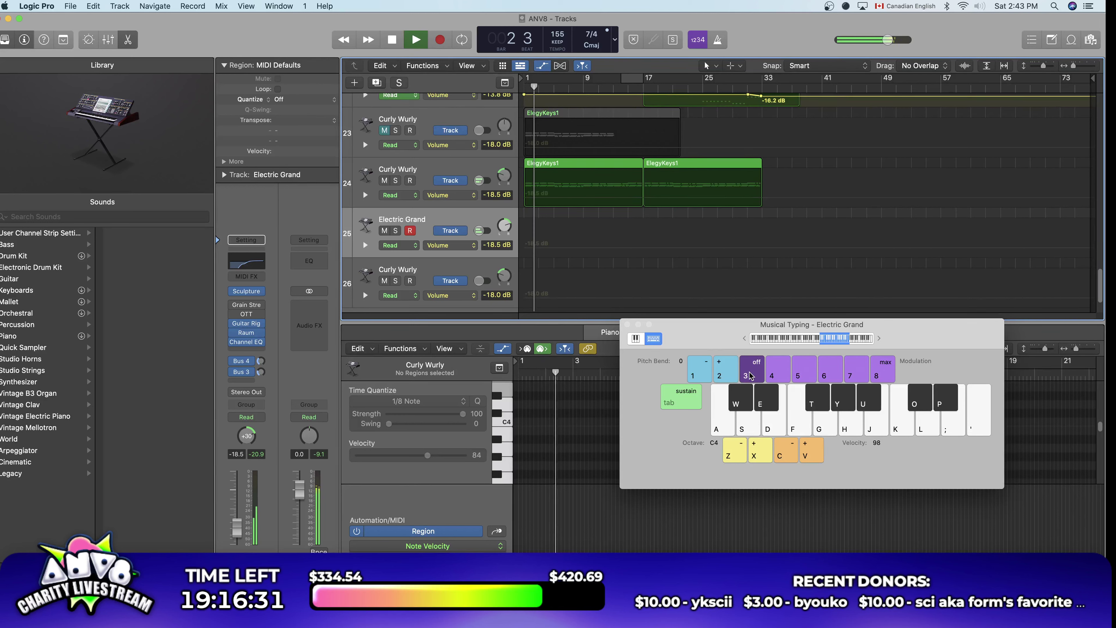
key("h")
key("s")
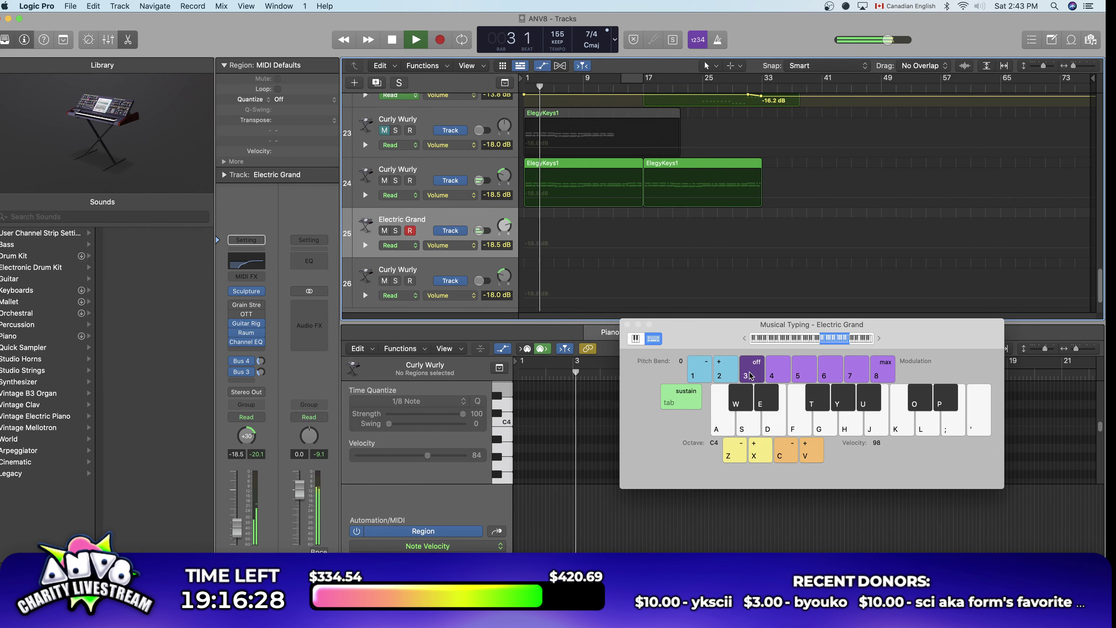
key("g")
key("h")
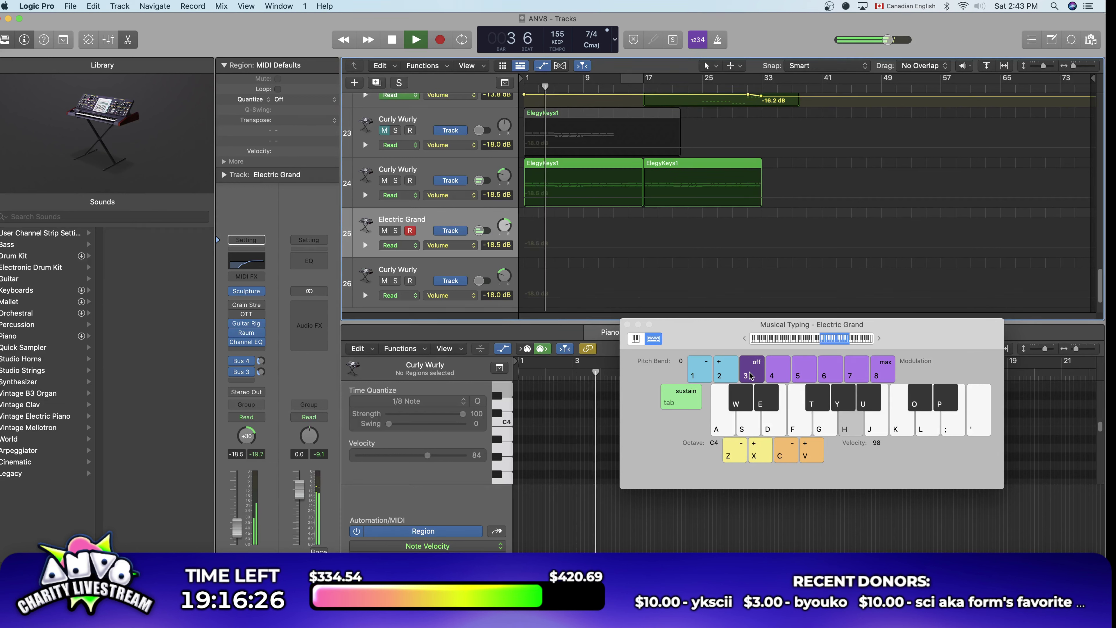
key("s")
key("k")
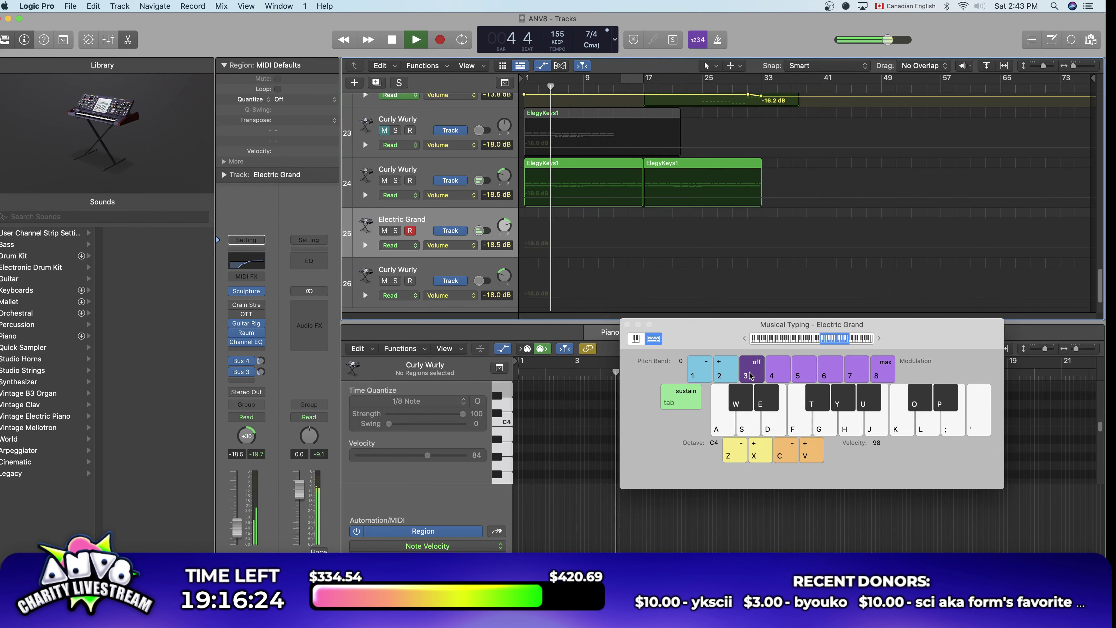
key("s")
key("l")
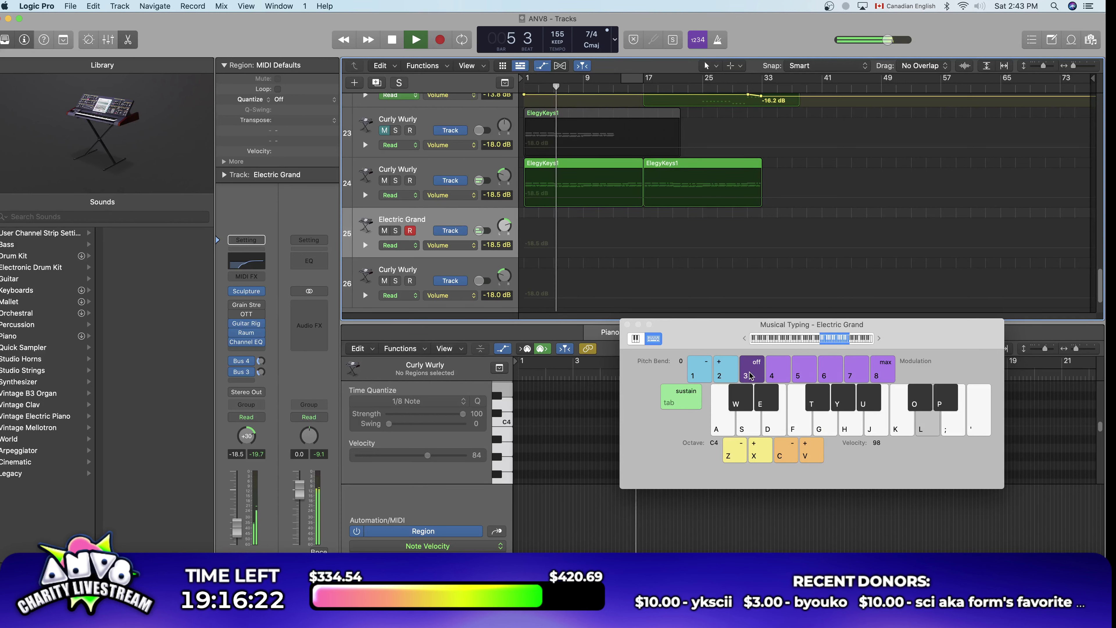
Step: Continue trying out a D, G, A and higher D melody on Electric Grand over bars 5 to 8
key("h")
key("s")
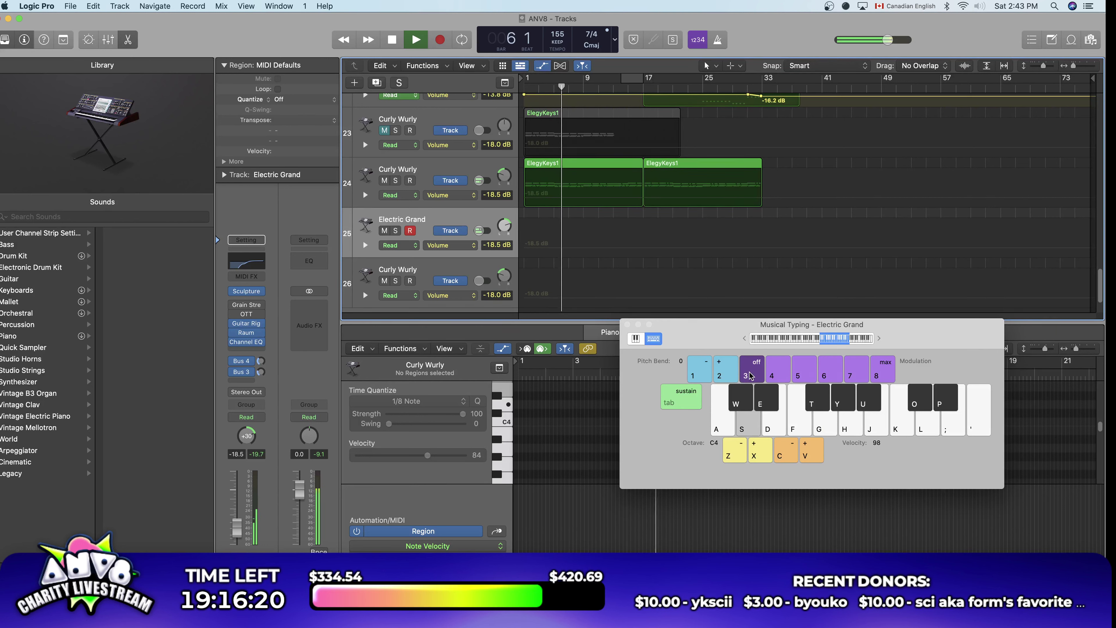
key("l")
key("g")
key("h")
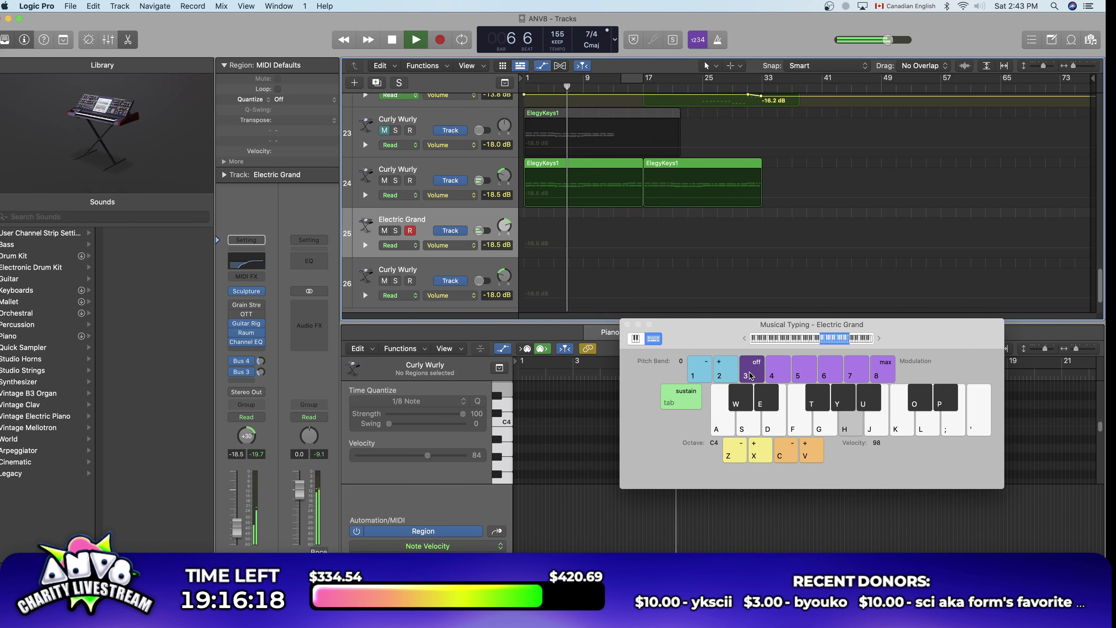
key("s")
key("l")
key("g")
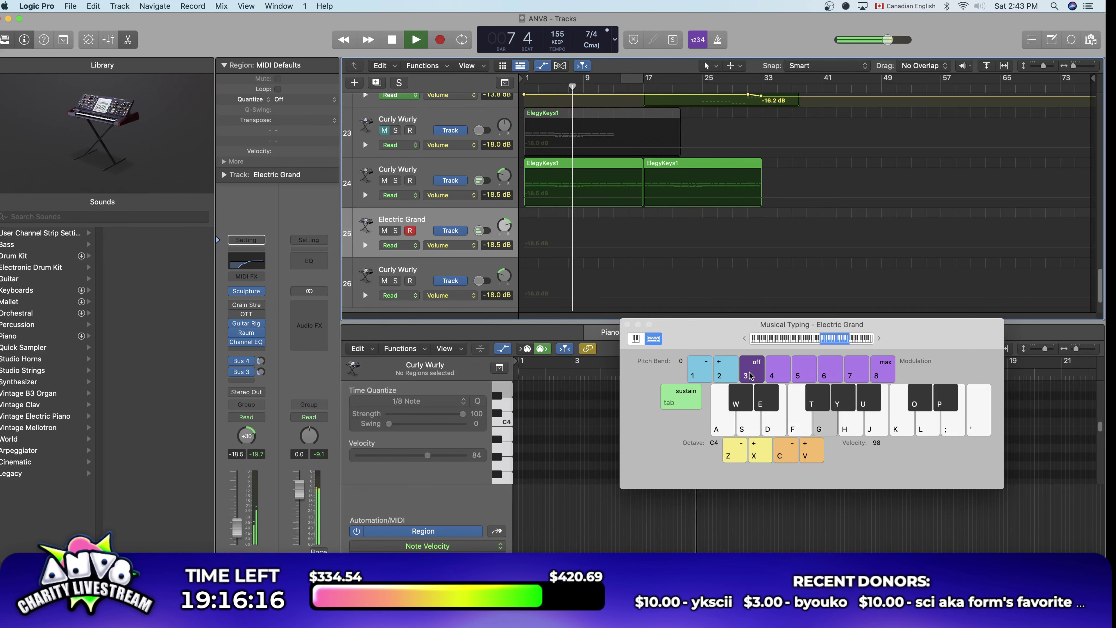
key("h")
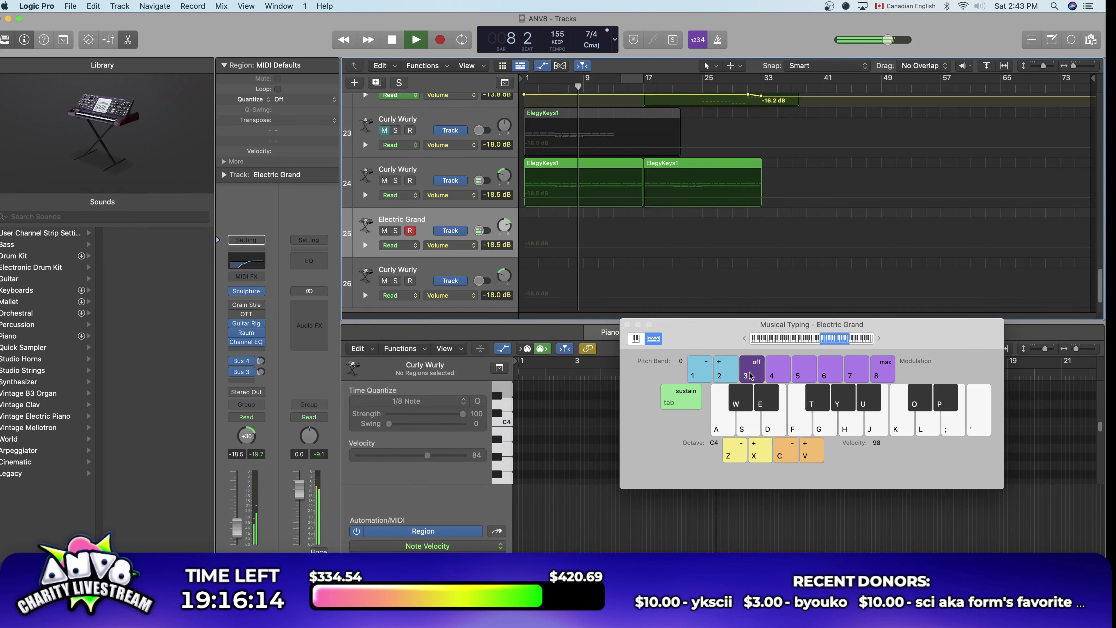
key("l")
key("g")
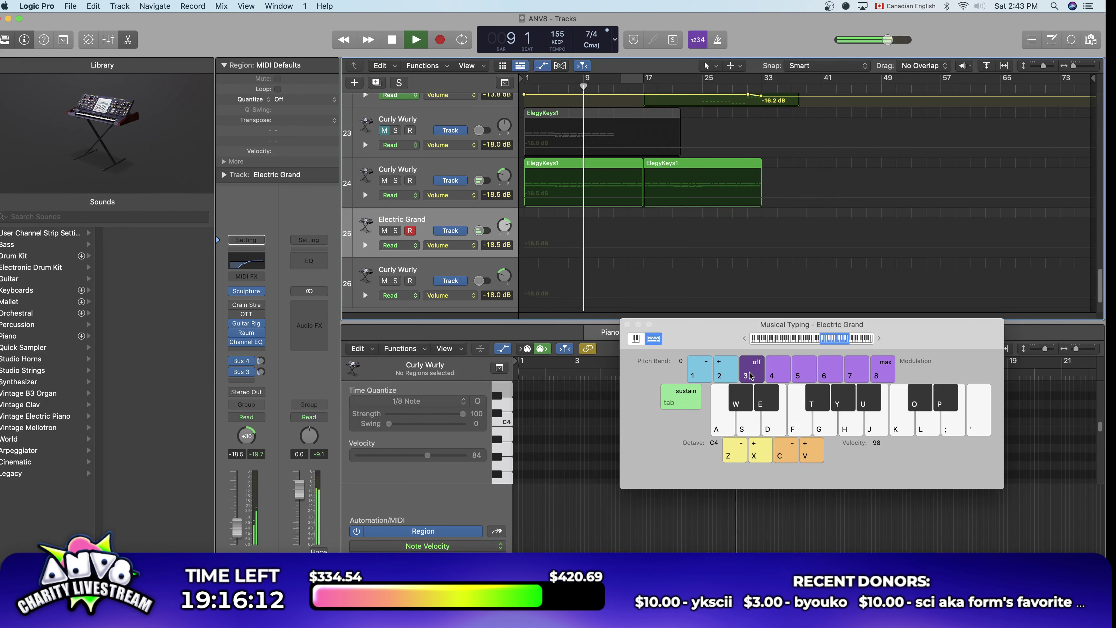
Step: Try D-sharp, A-sharp and higher C-sharp and D-sharp notes over the passage from bar 9 to bar 13
key("e")
key("o")
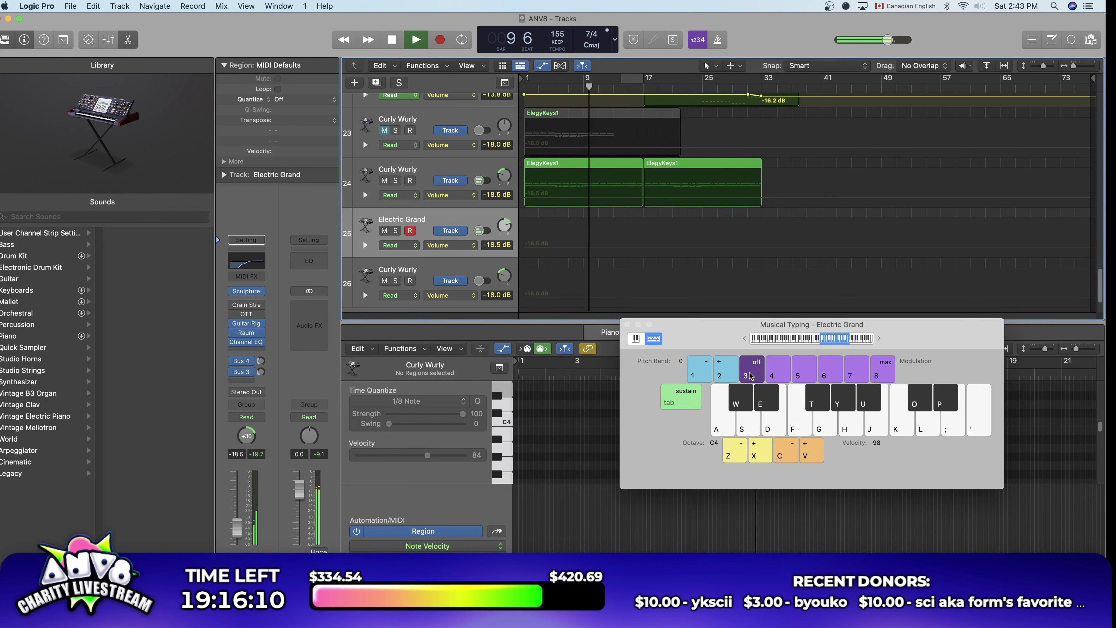
key("e")
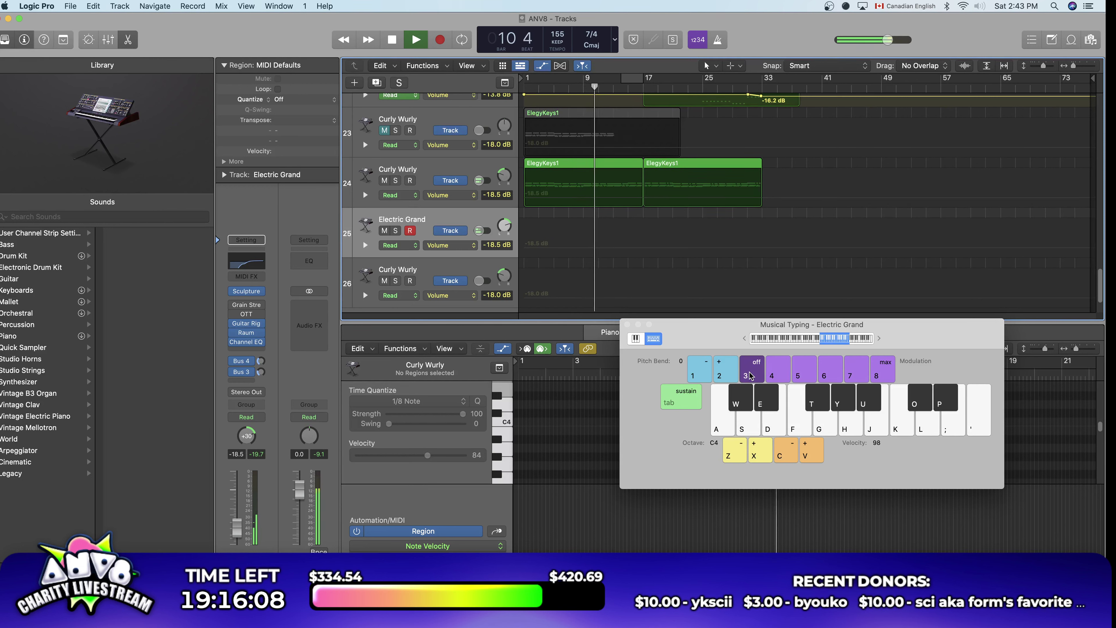
key("p")
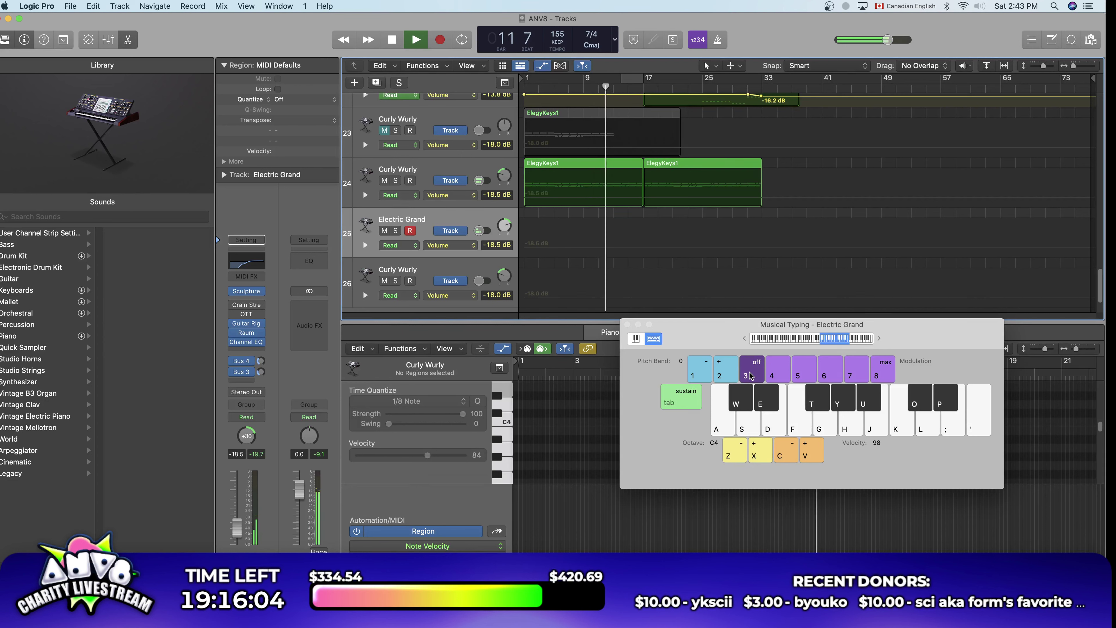
key("u")
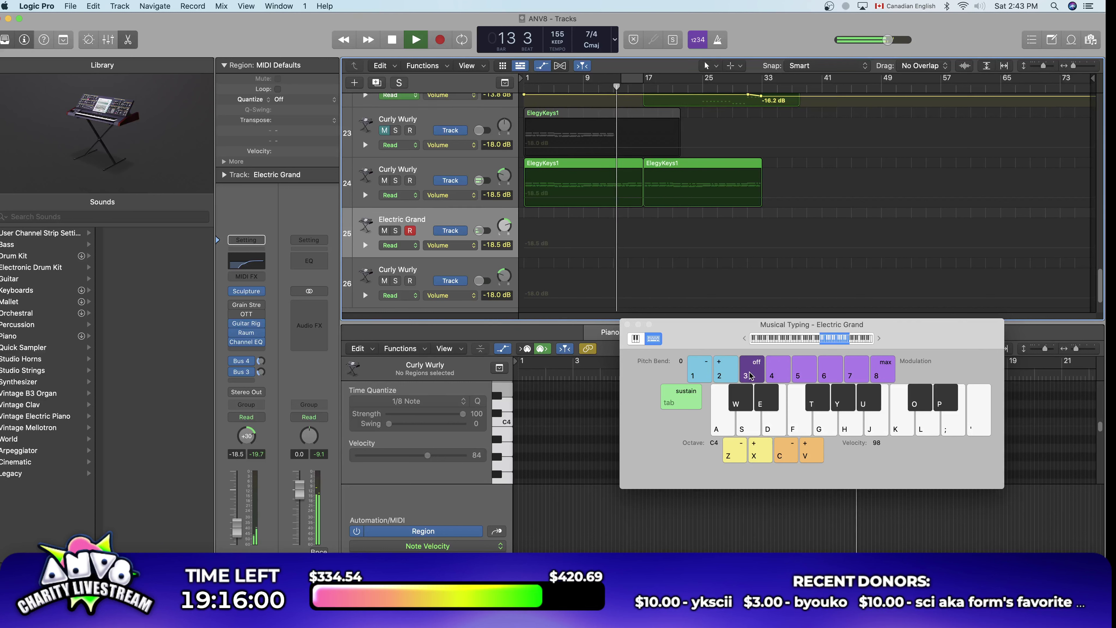
Step: Try A, G, D and higher D notes over bars 13 to 16 and stop playback
key("h")
key("l")
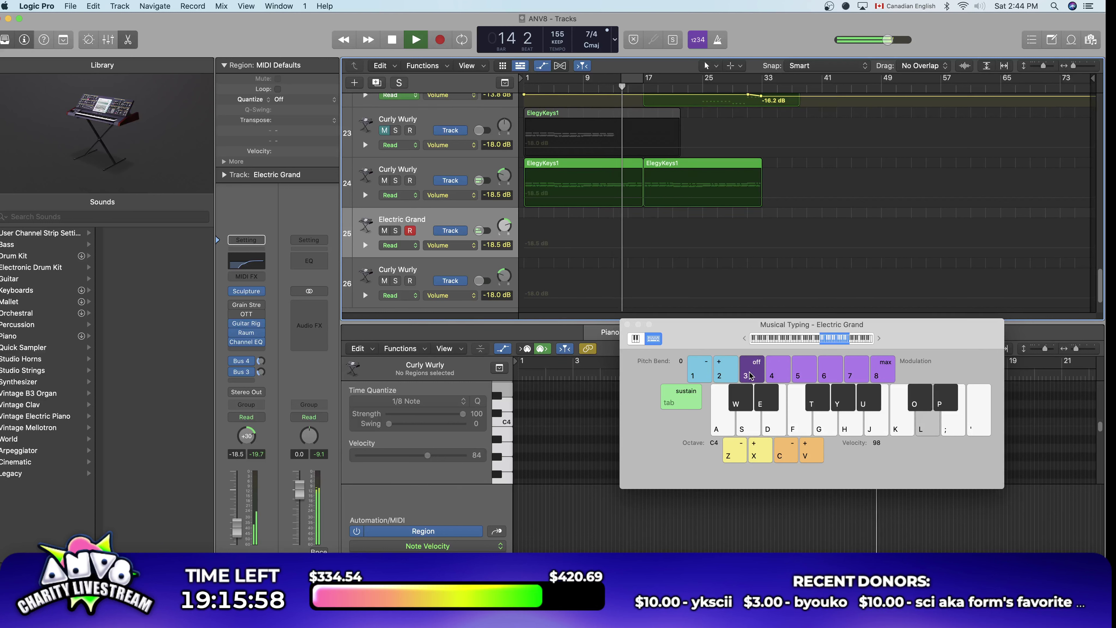
key("g")
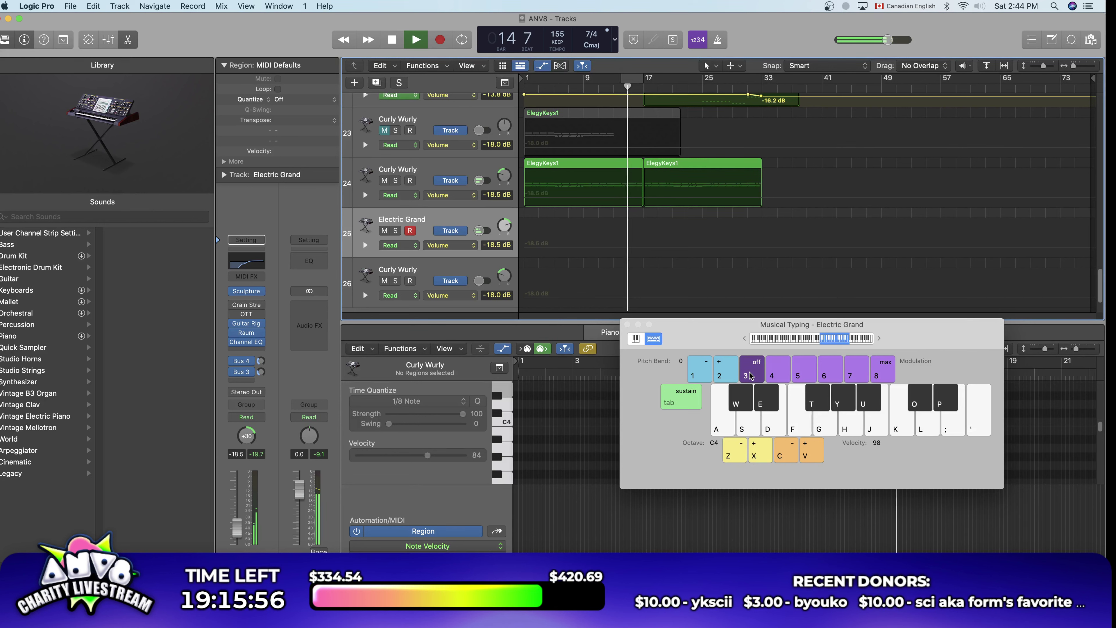
key("h")
key("l")
key("g")
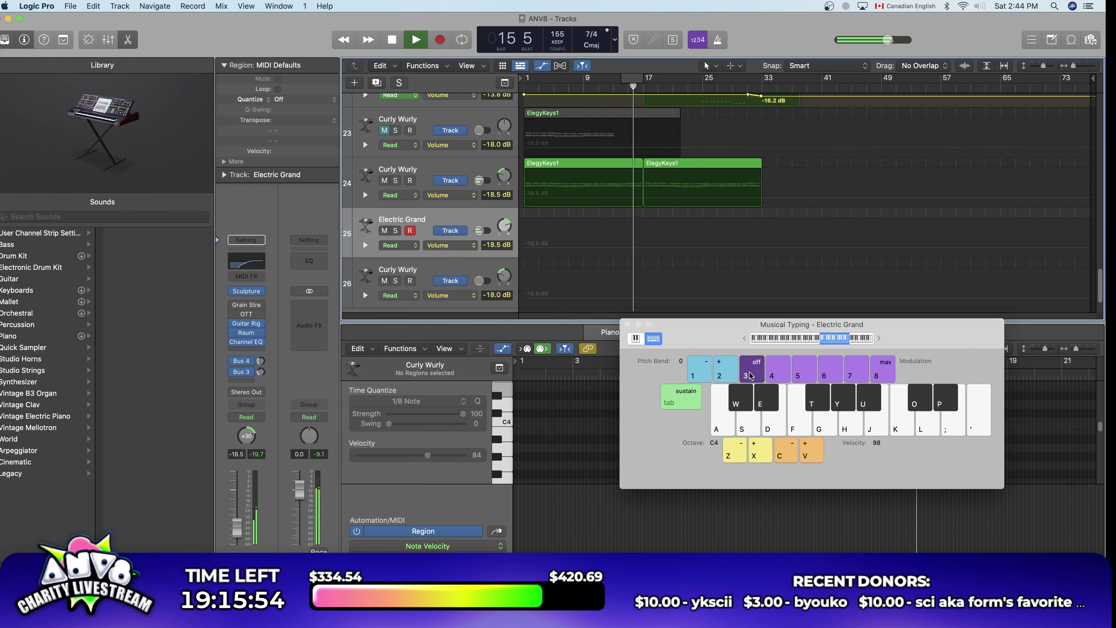
key("h")
key("s")
key("l")
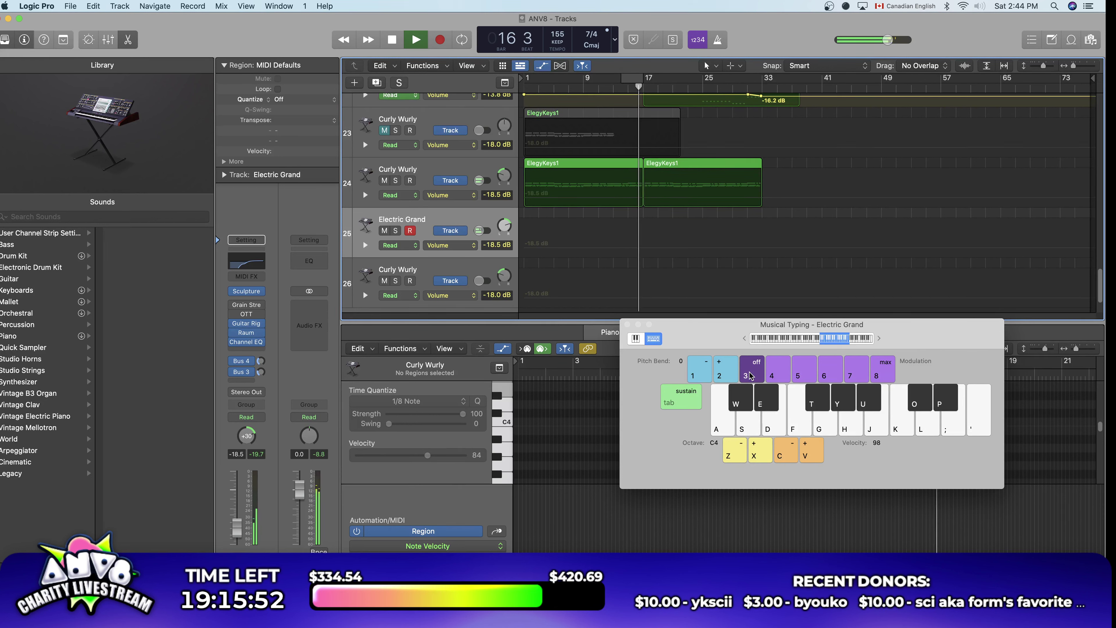
key("space")
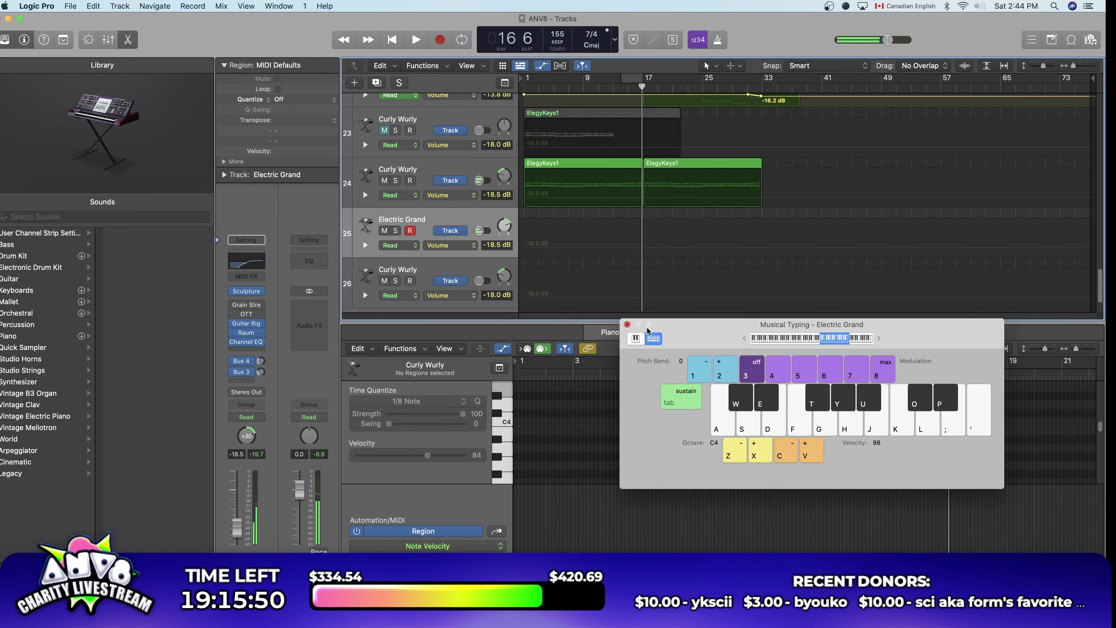
Step: Close Musical Typing and create an empty MIDI region on track 25 from bar 1, lengthened to 17 bars
left_click(628, 325)
key("Return")
key("space")
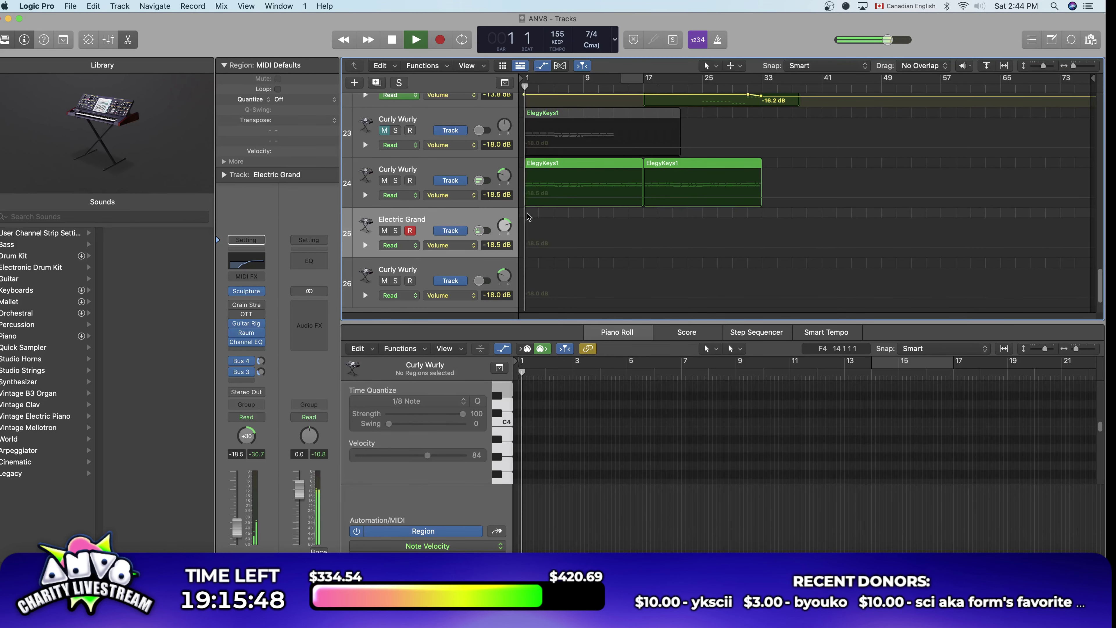
right_click(531, 213)
left_click(541, 218)
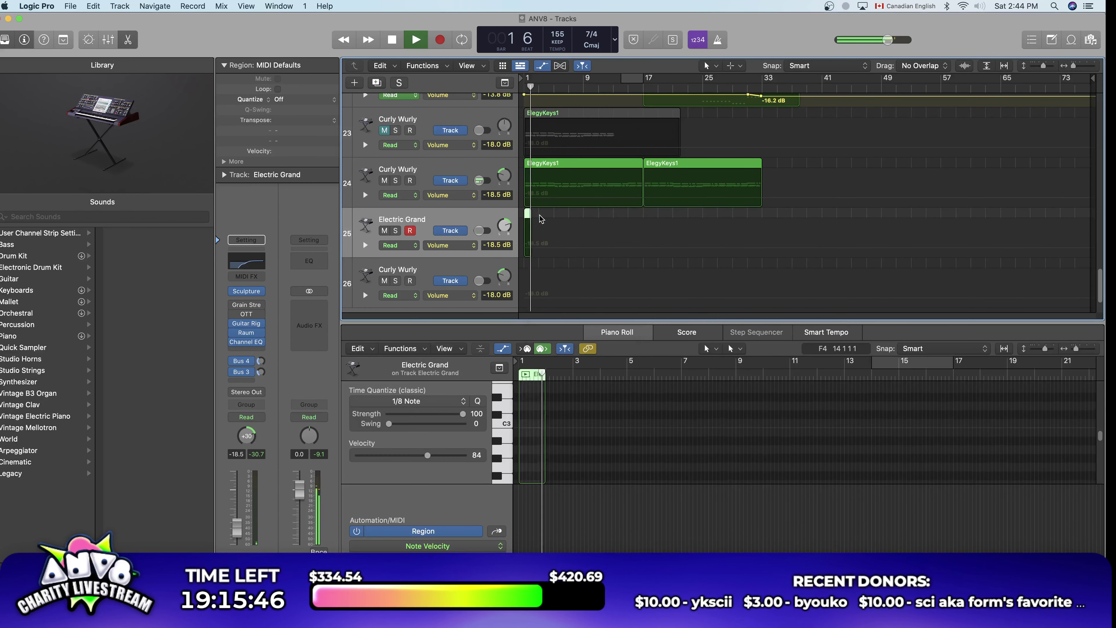
left_click_drag(530, 220, 650, 220)
key("space")
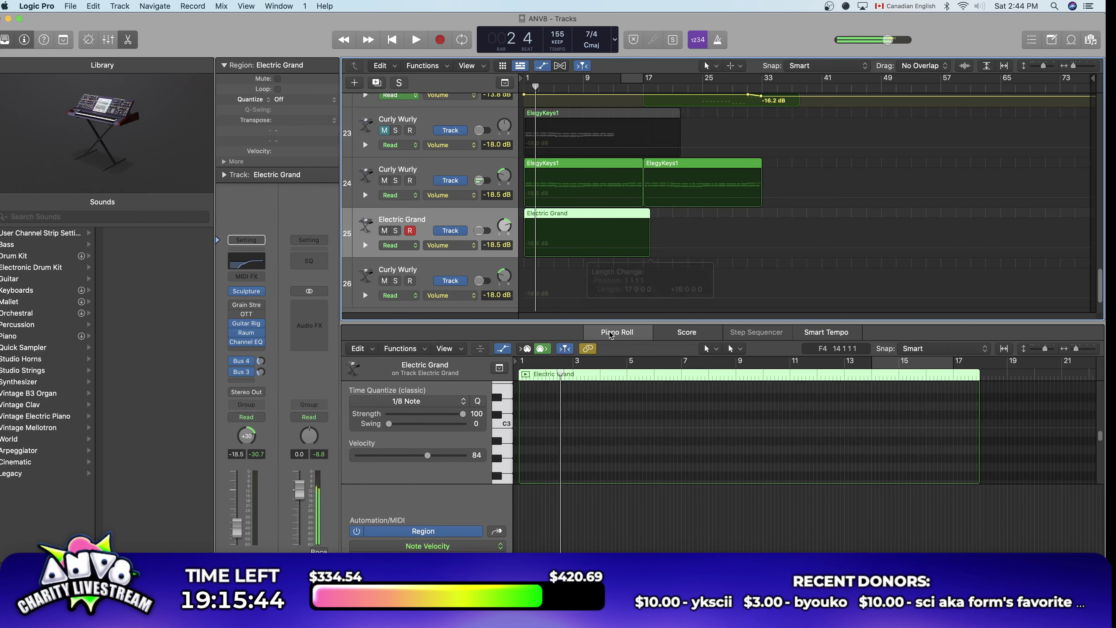
Step: Create a note at the start of the Electric Grand region in the piano roll and raise it to D4
scroll(525, 458, "up", 2)
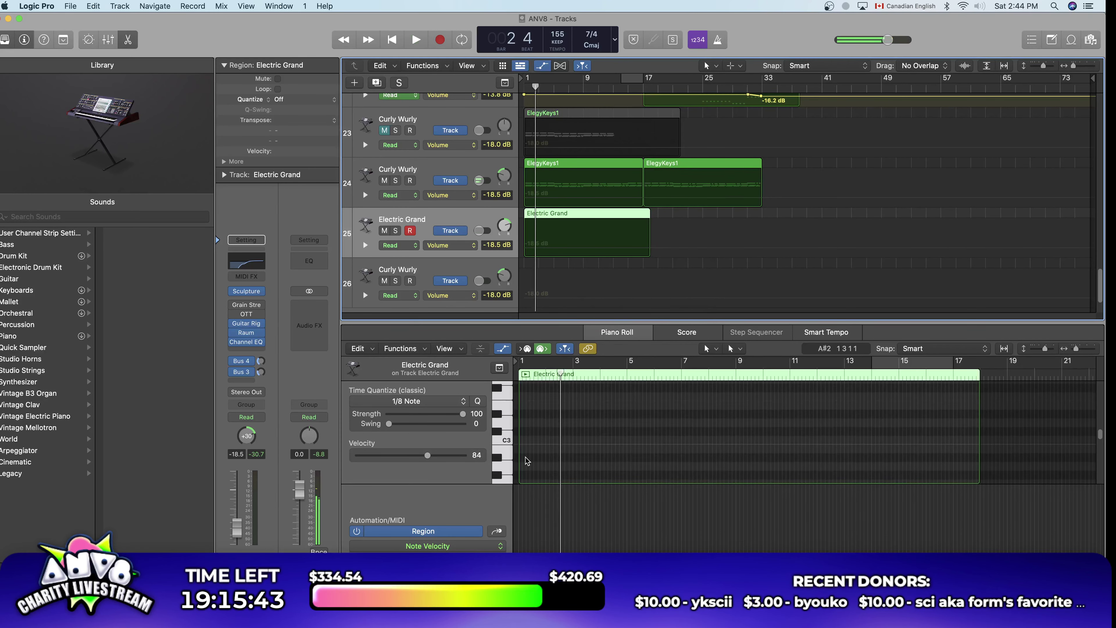
left_click(526, 424)
right_click(526, 424)
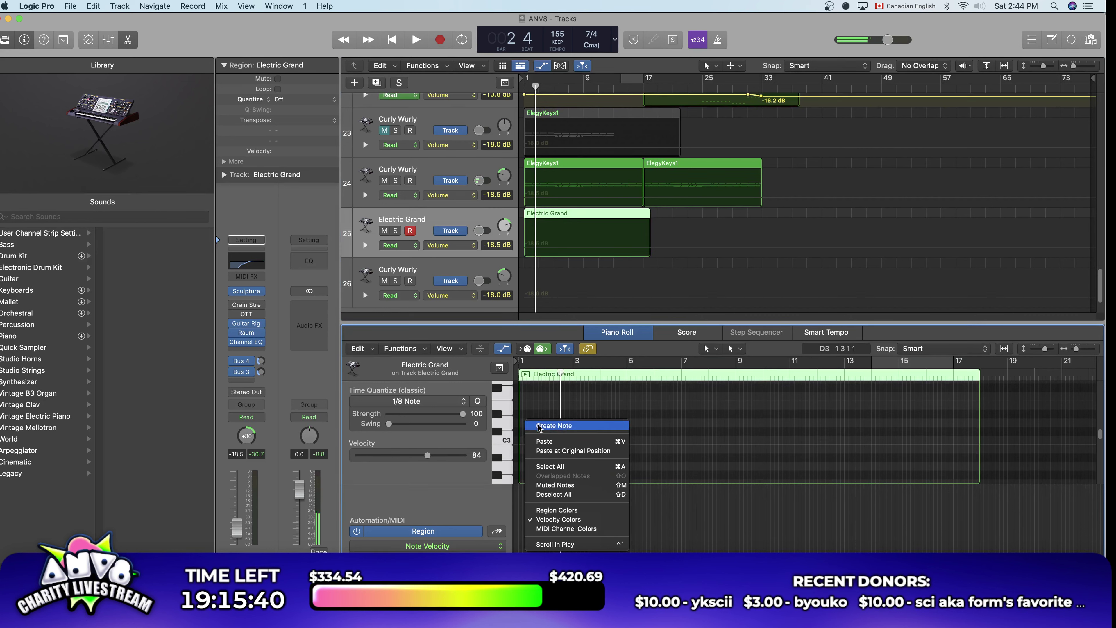
left_click(537, 424)
left_click_drag(529, 423, 525, 460)
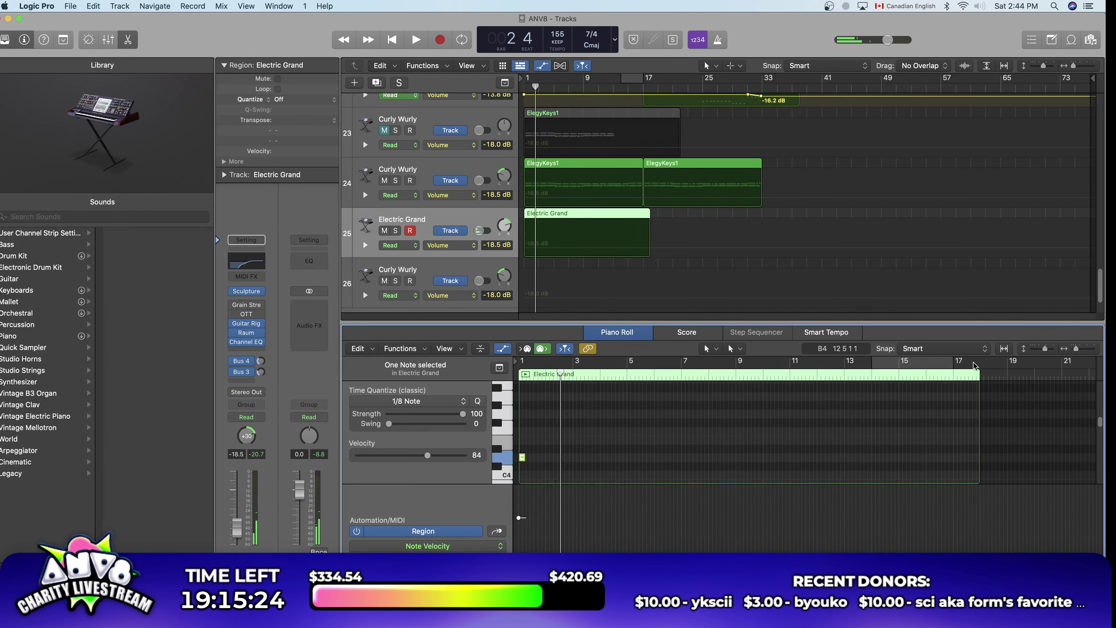
Step: Play the song's first beats from bar 1 to hear the opening Electric Grand note
left_click_drag(1075, 349, 1079, 349)
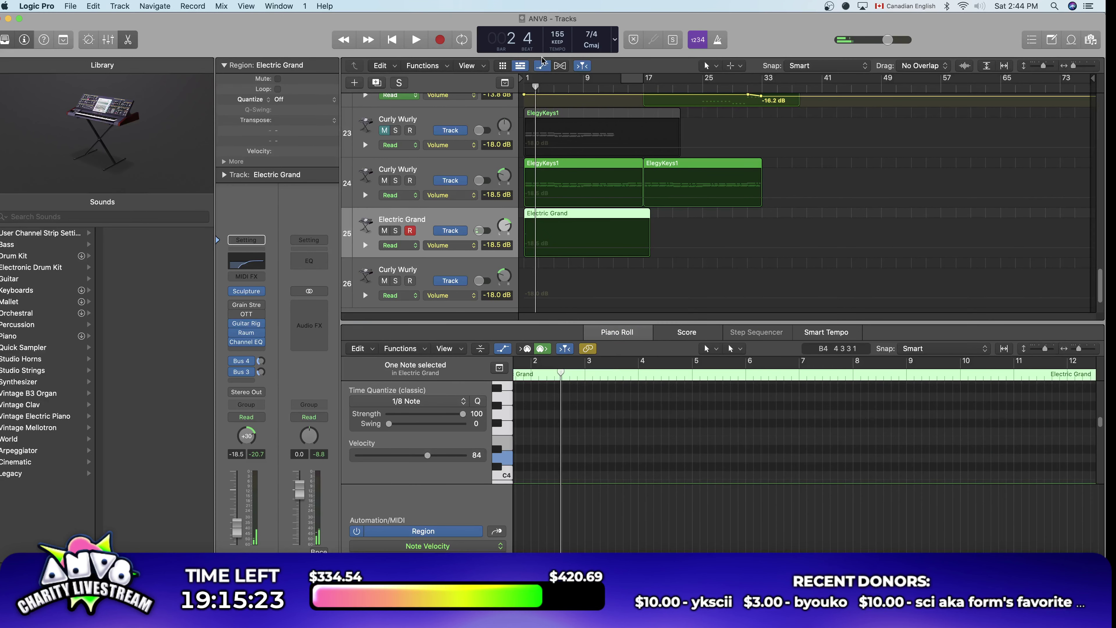
key("Return")
key("space")
scroll(627, 463, "up", 2)
key("space")
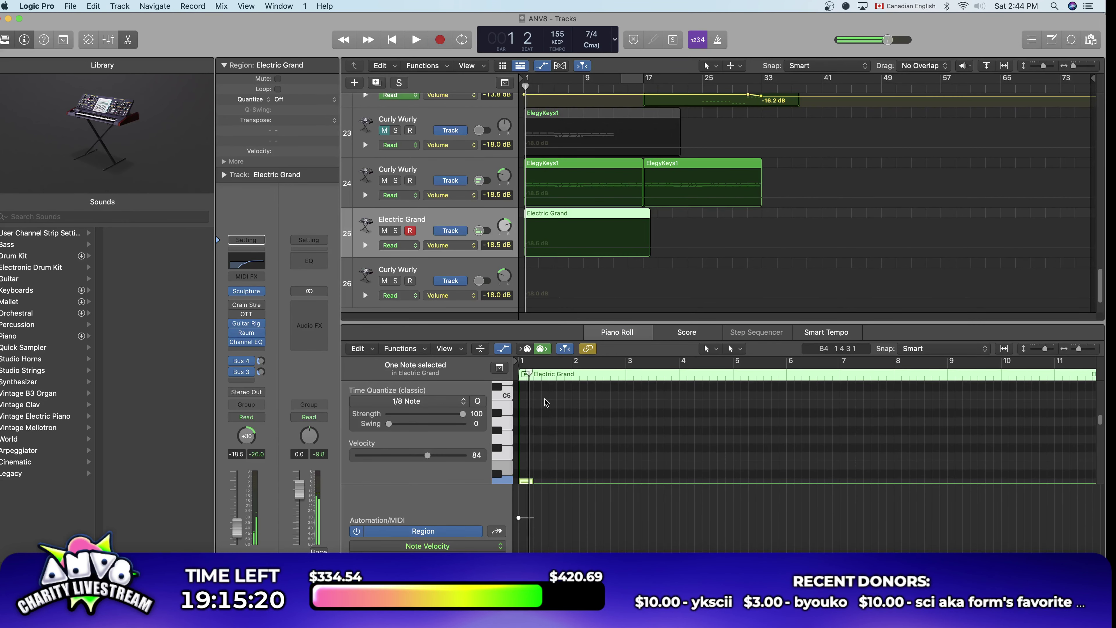
Step: Lower the opening Electric Grand note to C4 and play on briefly to beat 3
left_click(532, 394)
scroll(570, 460, "down", 1)
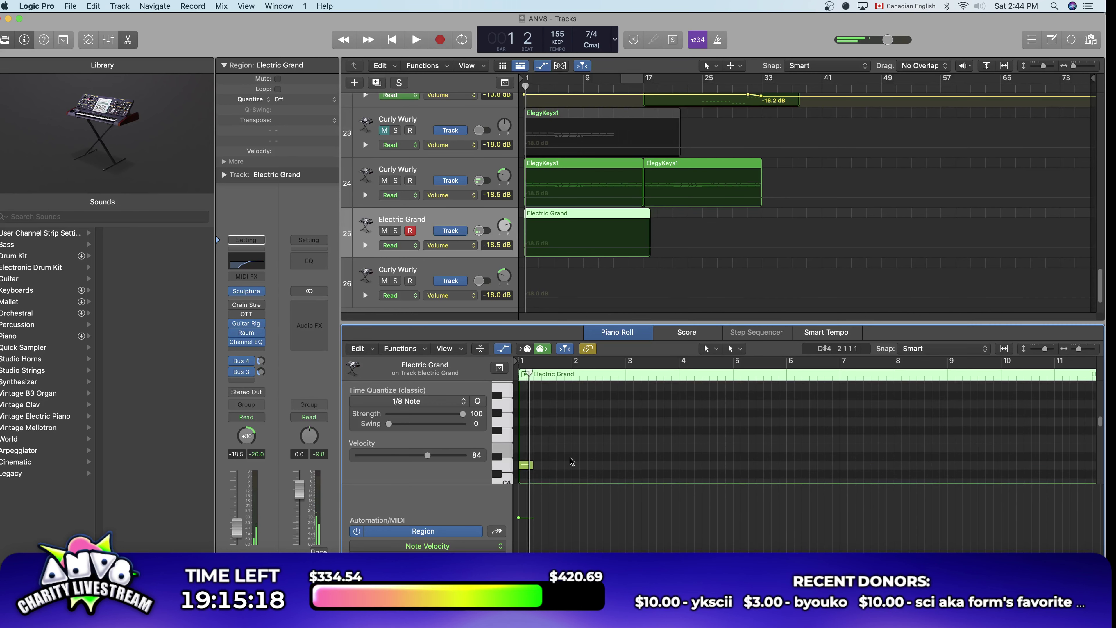
left_click_drag(530, 463, 530, 481)
key("space")
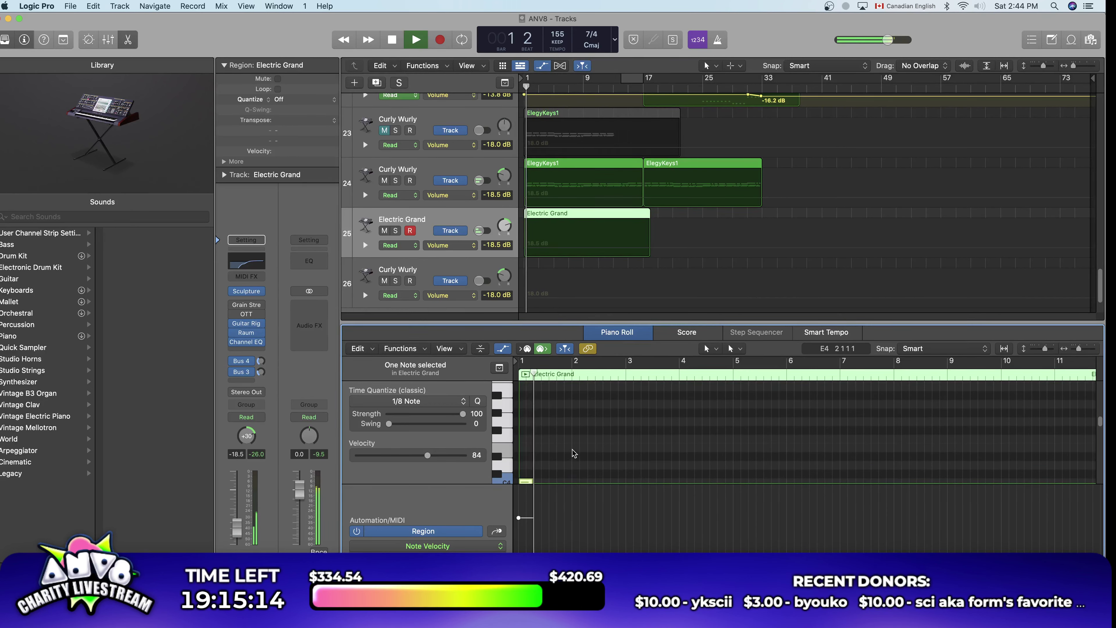
key("space")
Step: Add a C5 note on beat 4 of bar 1 in the Electric Grand region and select both notes
scroll(571, 447, "up", 1)
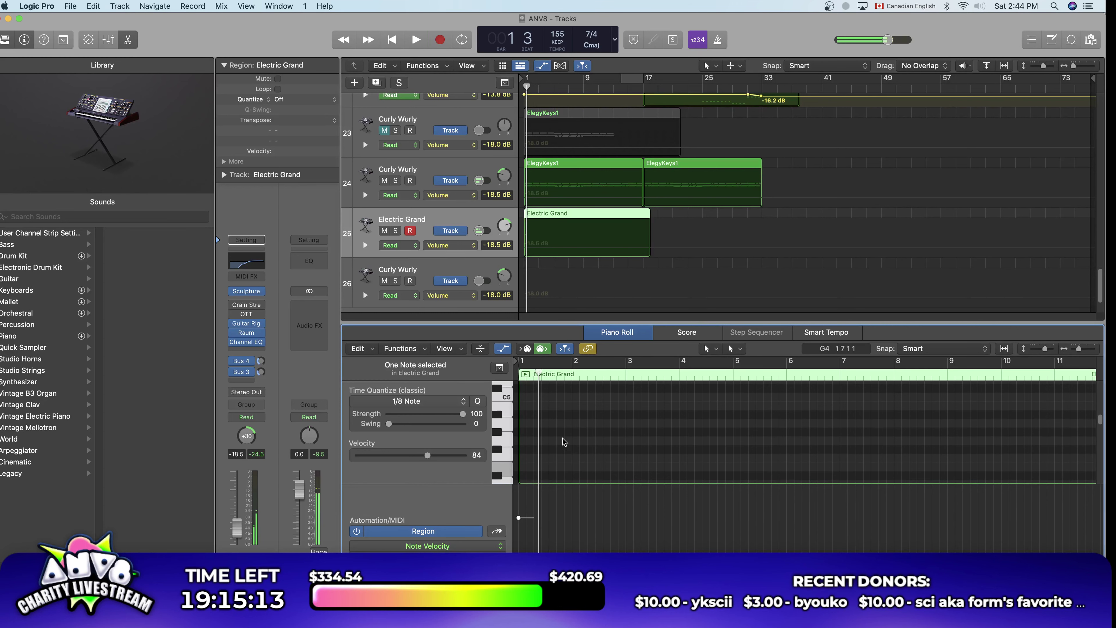
left_click(542, 401)
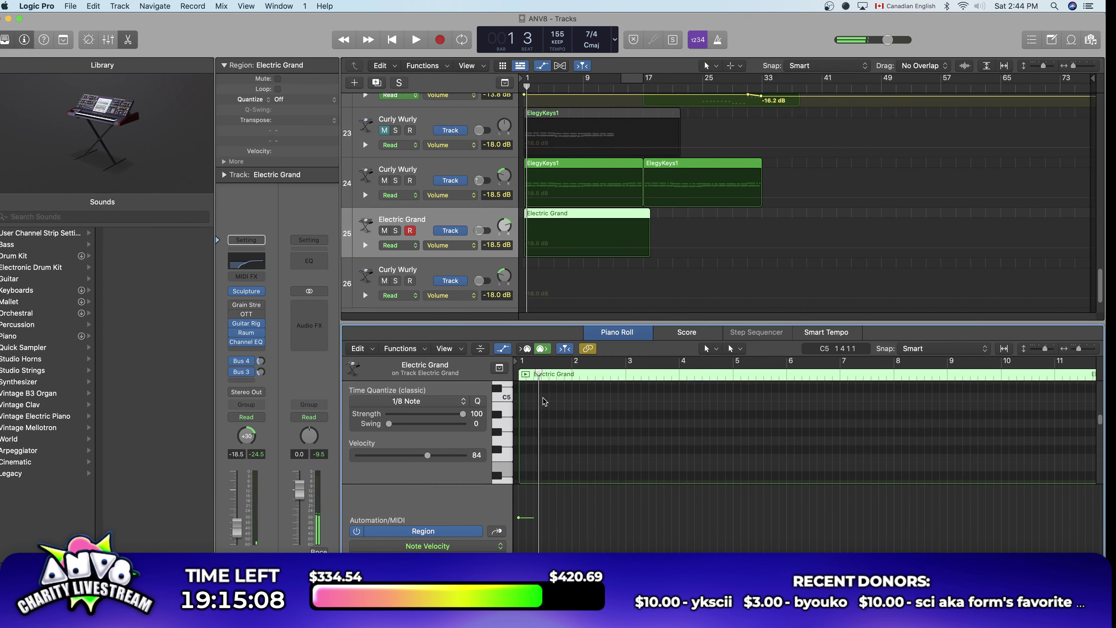
right_click(542, 398)
left_click(546, 401)
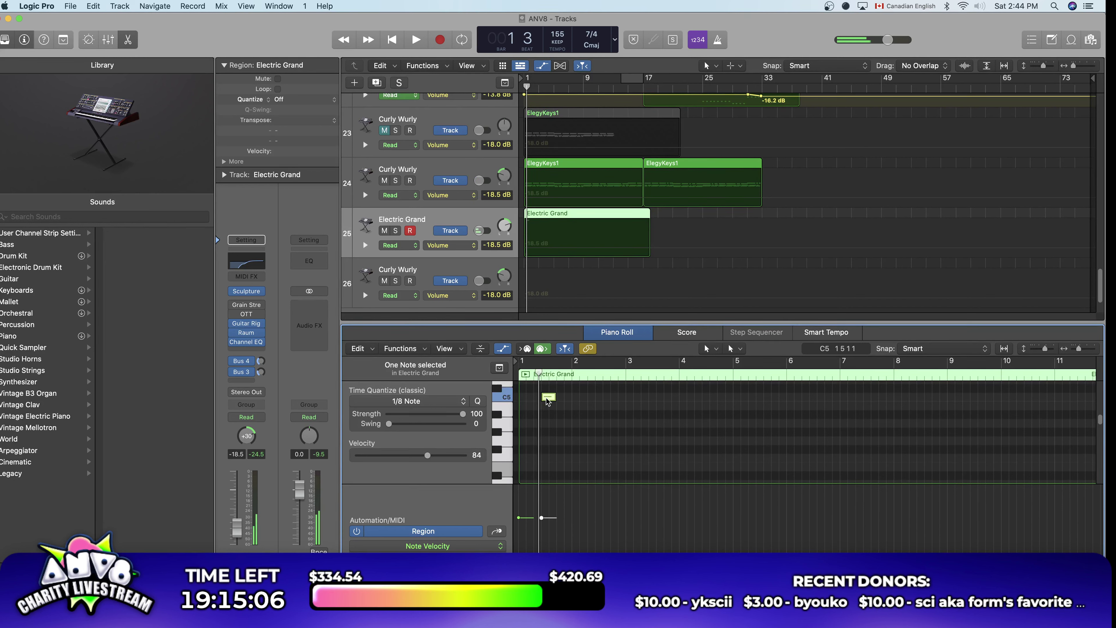
left_click_drag(546, 399, 514, 483)
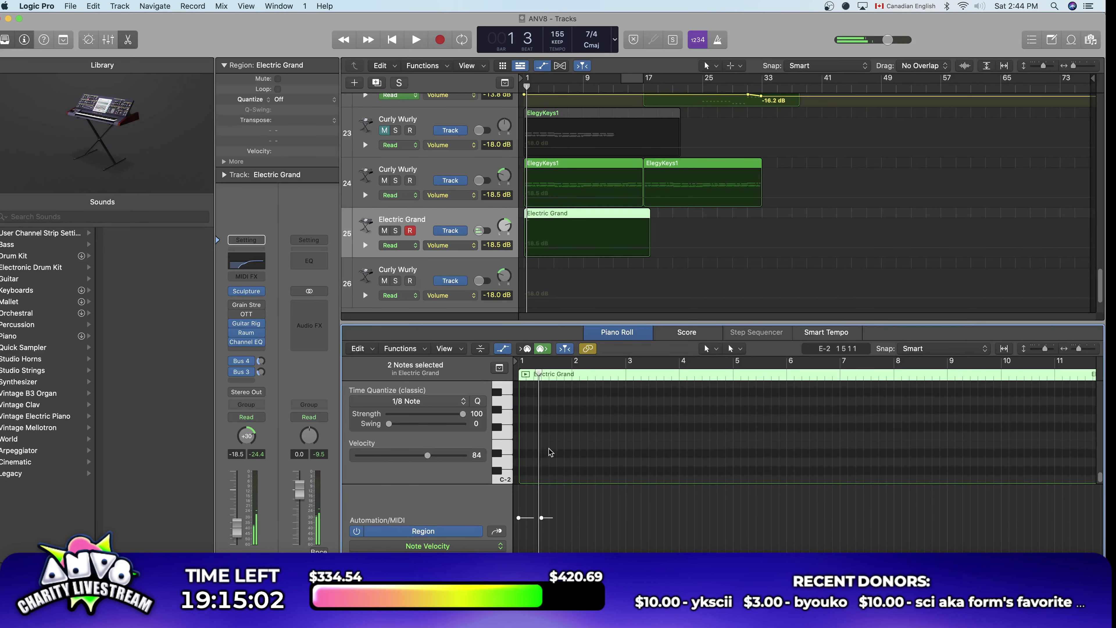
scroll(549, 449, "up", 10)
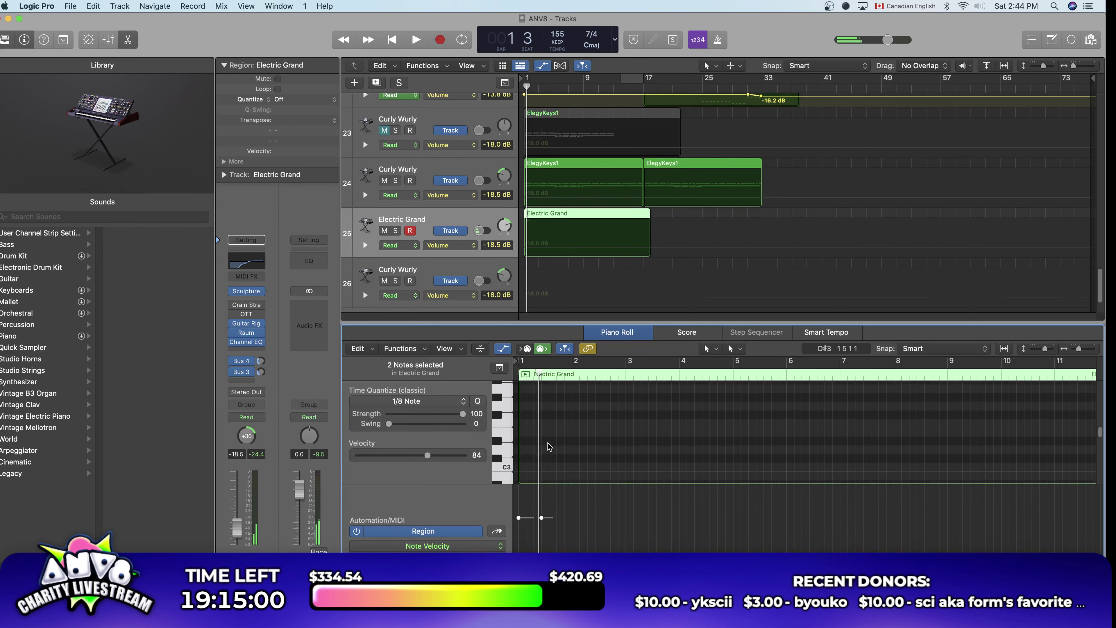
Step: Move the C5 note to beat 3 of bar 1 and paste a copy of both notes into the rest of the bar
scroll(548, 443, "up", 3)
scroll(548, 444, "down", 1)
left_click(548, 459)
scroll(536, 453, "up", 2)
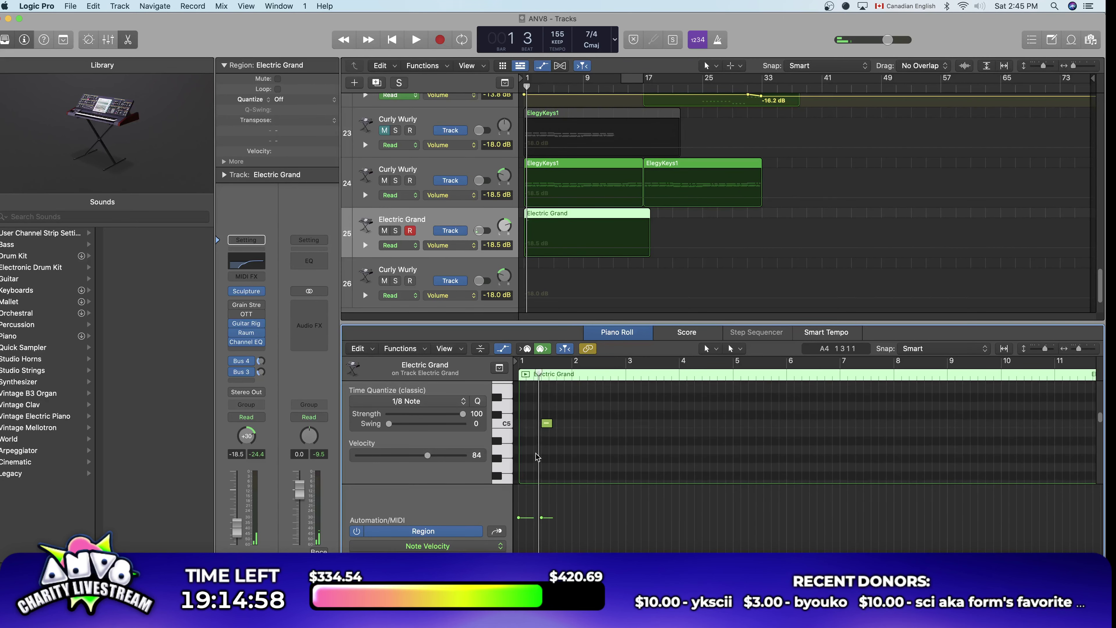
left_click_drag(547, 424, 514, 483)
left_click_drag(536, 374, 573, 376)
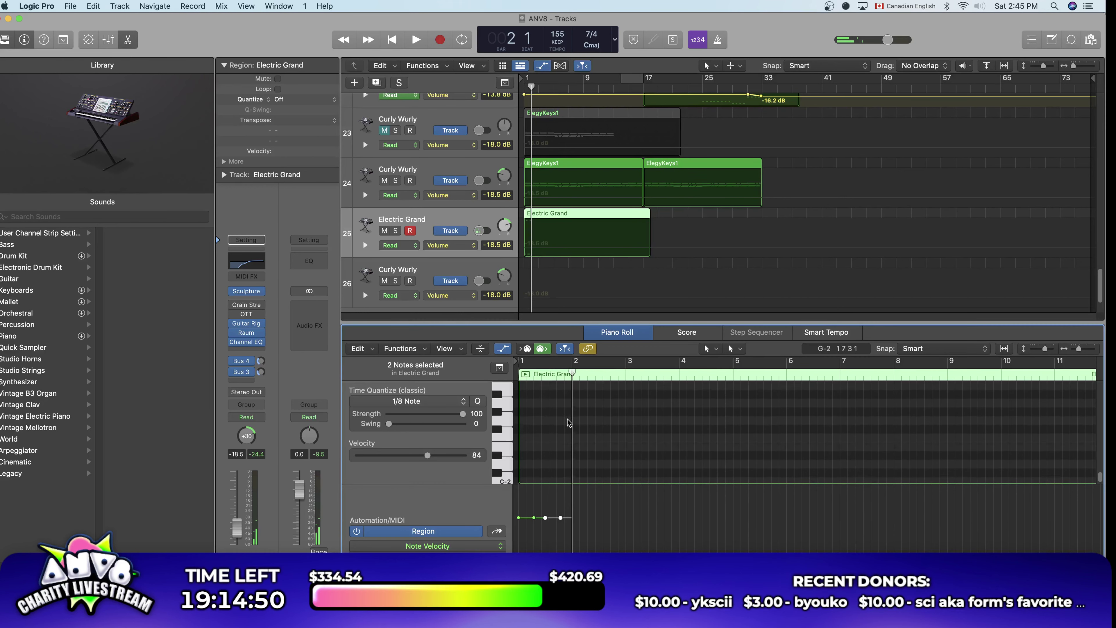
Step: Change the pitches of the two copied notes in bar 1 to G4 and A4
scroll(567, 422, "up", 5)
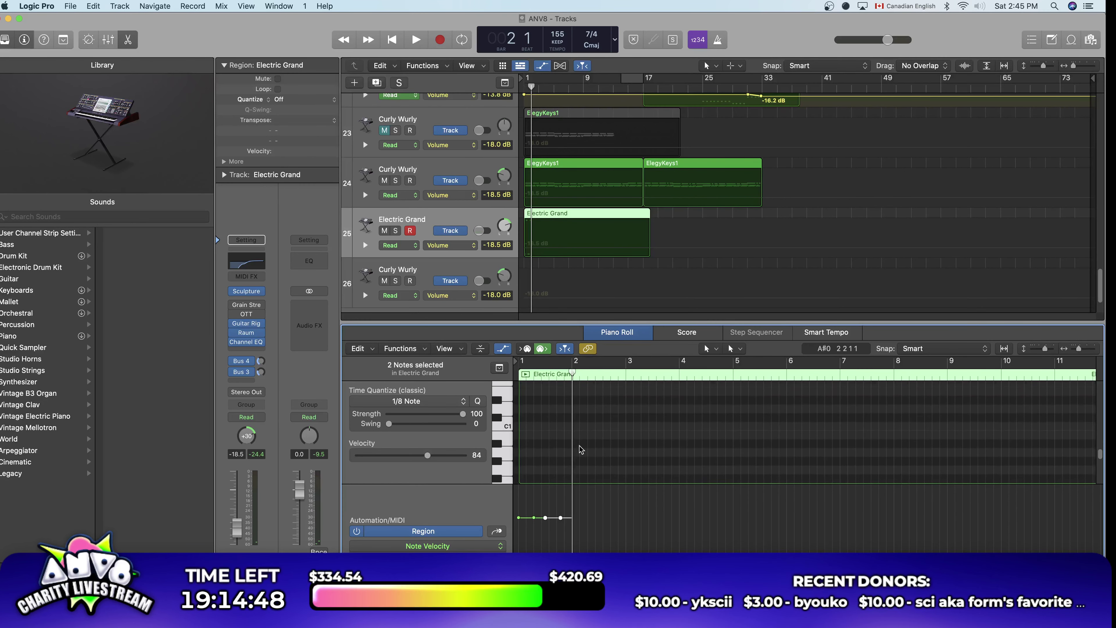
scroll(580, 447, "down", 5)
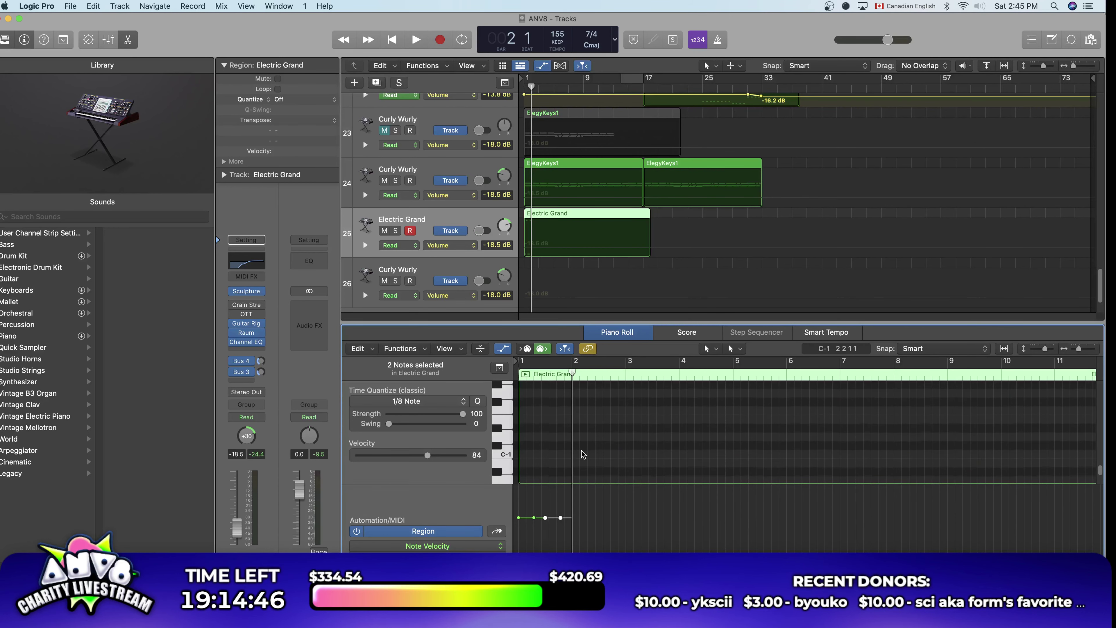
scroll(579, 447, "up", 8)
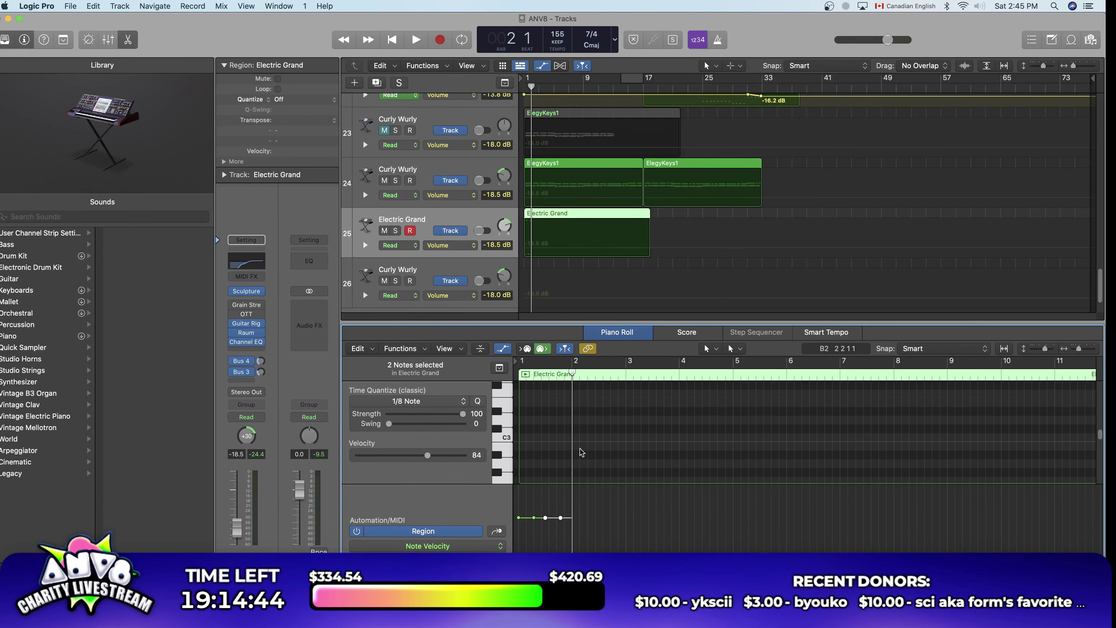
scroll(576, 443, "up", 5)
left_click(552, 458)
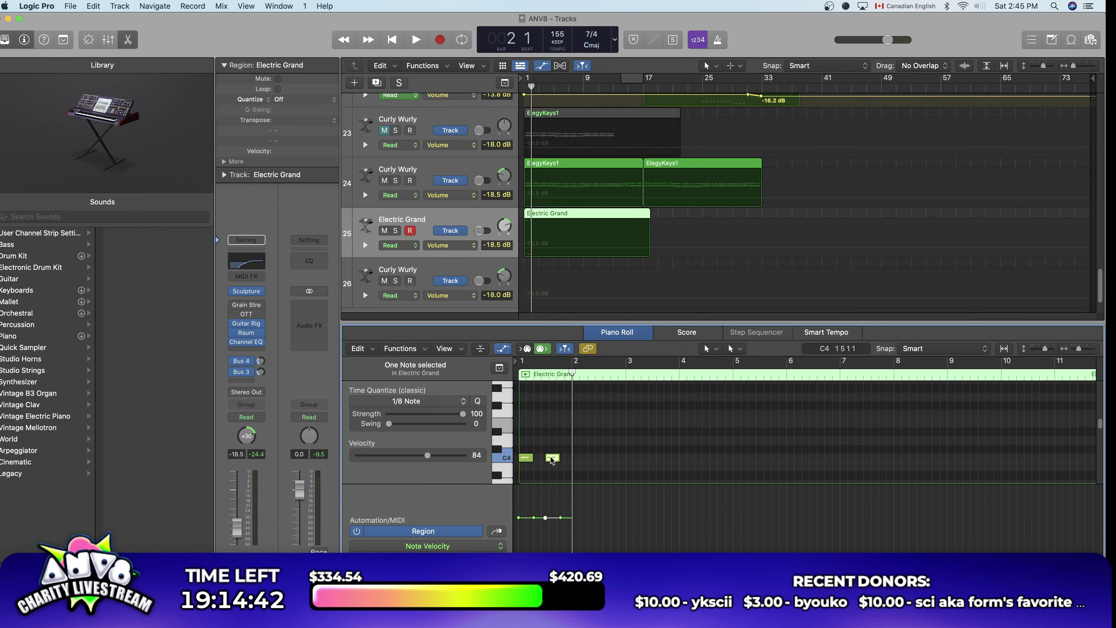
mouse_move(552, 459)
left_mouse_down()
mouse_move(552, 401)
mouse_move(565, 451)
left_mouse_up()
scroll(558, 408, "up", 2)
Step: Select the four-note pattern in bar 1 and paste copies of it into bars 2, 3 and 4
left_click_drag(589, 399, 515, 511)
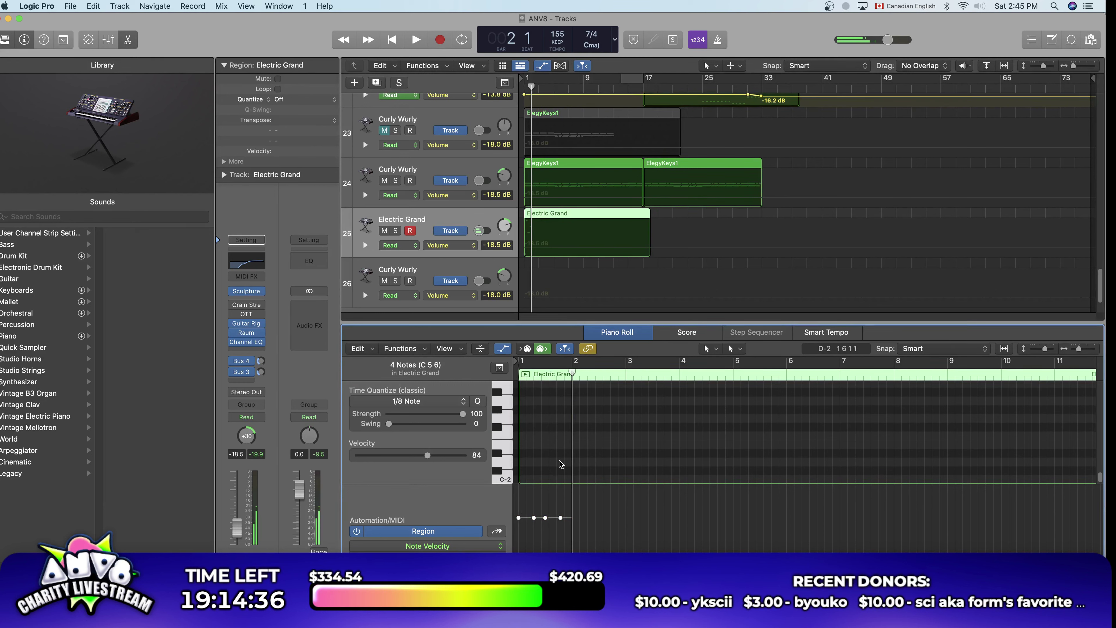
key("super+v")
key("super+v")
key("super+v")
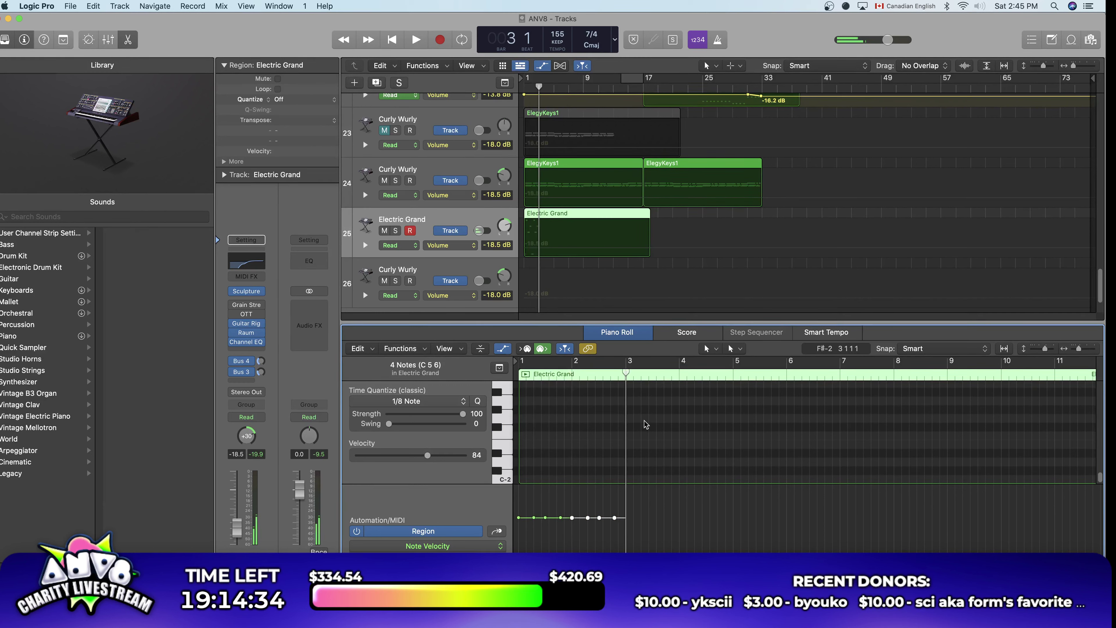
Step: Play the song from bar 1 into bar 4 to hear the repeated Electric Grand pattern
key("Return")
key("space")
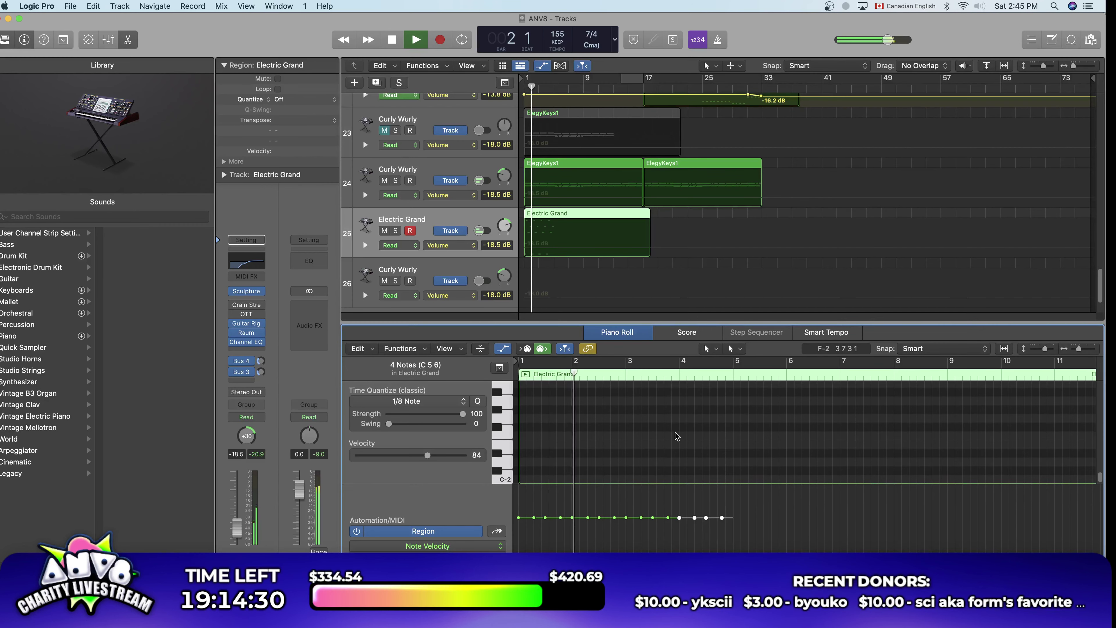
scroll(673, 428, "up", 5)
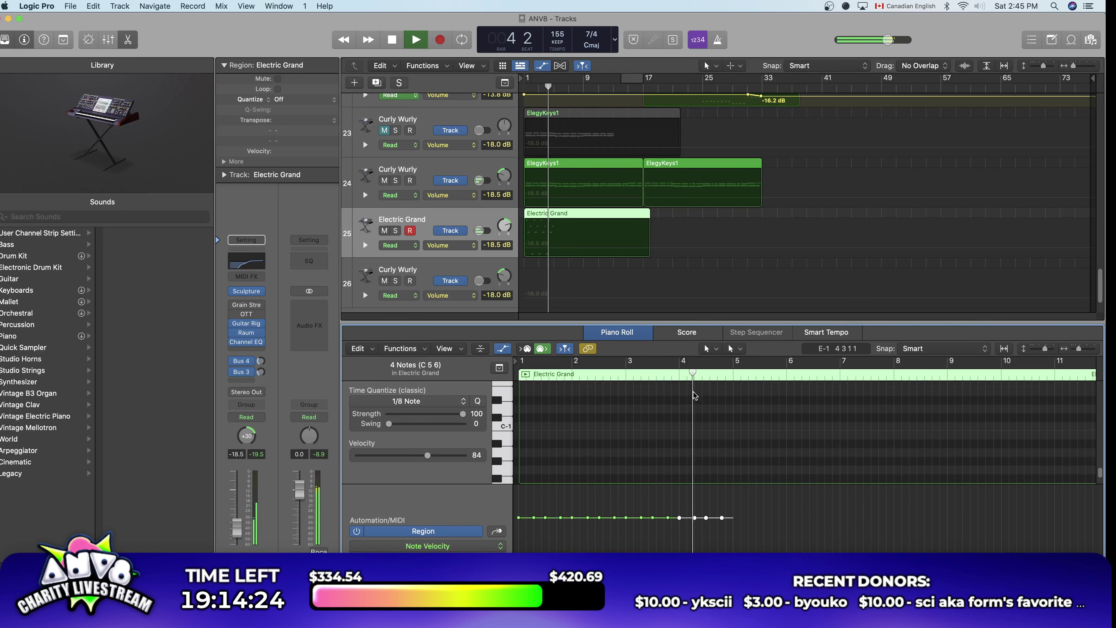
key("space")
left_click_drag(722, 376, 732, 375)
key("super+v")
scroll(719, 443, "down", 2)
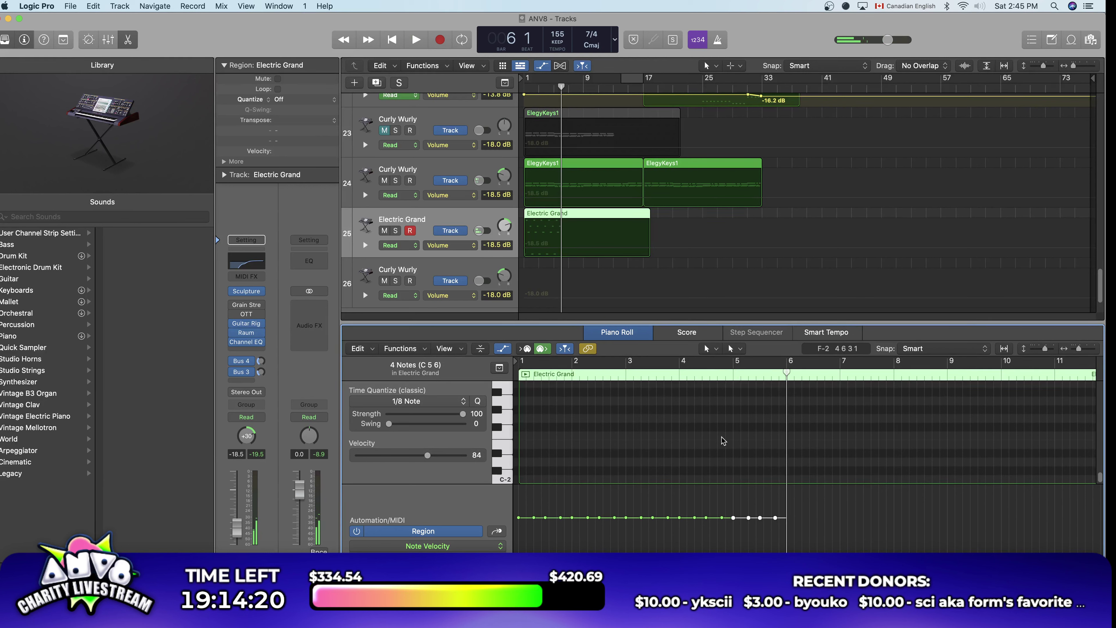
scroll(738, 437, "up", 3)
scroll(737, 434, "up", 10)
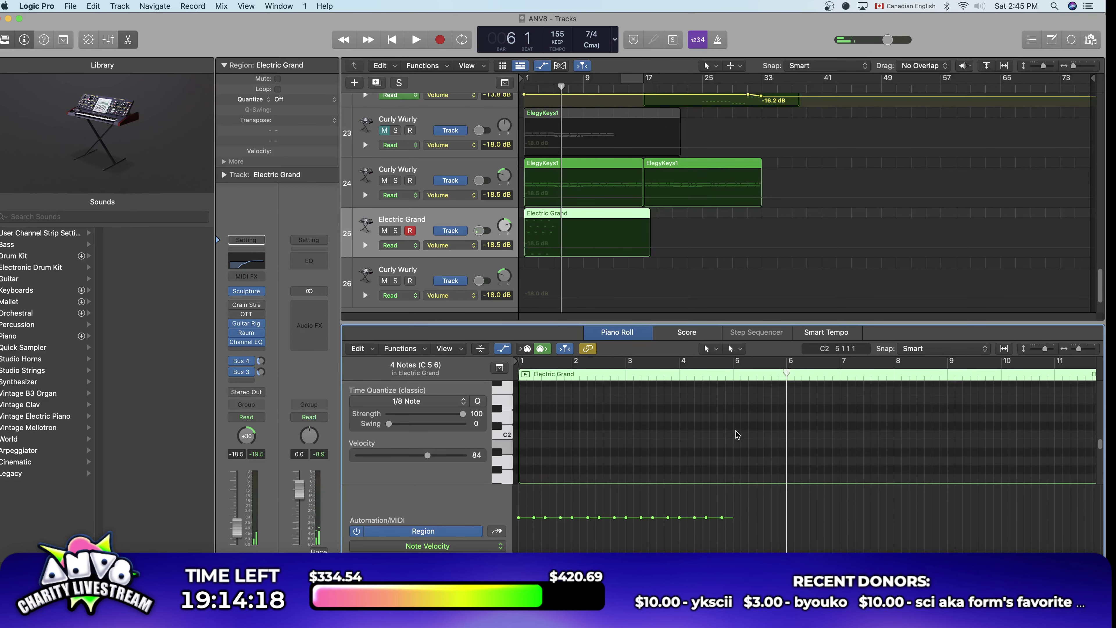
Step: Copy all 16 notes of bars 1 to 4 and paste them at bar 5
left_click_drag(814, 460, 513, 380)
scroll(727, 427, "down", 2)
left_click(732, 374)
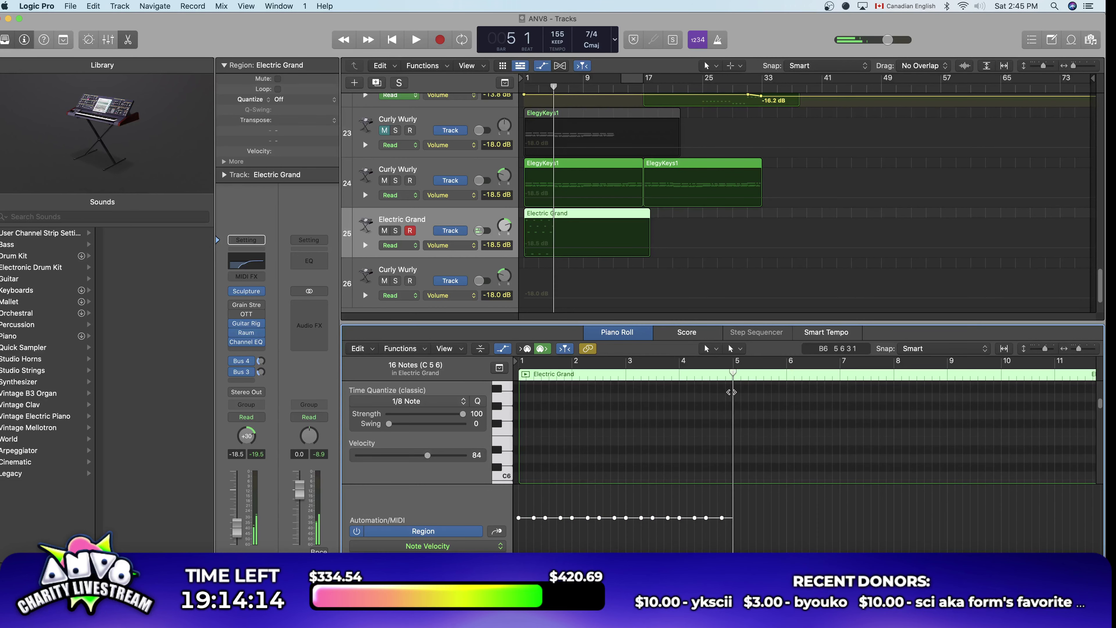
key("super+v")
scroll(747, 426, "down", 7)
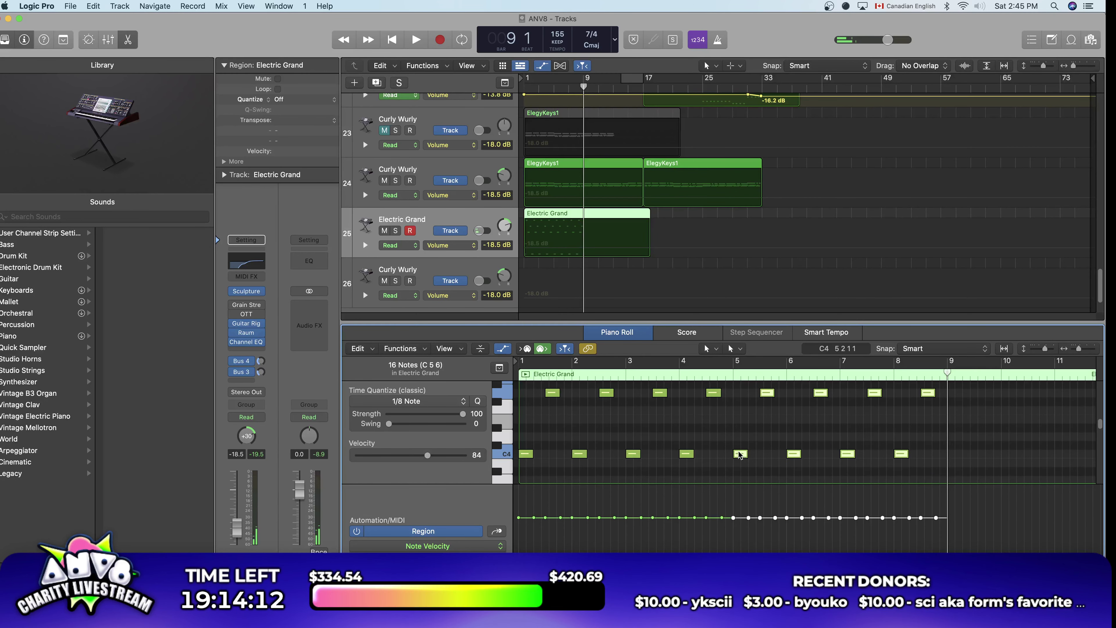
Step: Raise the C4 and C5 notes in bars 5 to 8 to D4 and D5
mouse_move(741, 456)
left_click_drag(964, 441, 731, 470)
scroll(735, 453, "up", 3)
left_click_drag(964, 432, 754, 426)
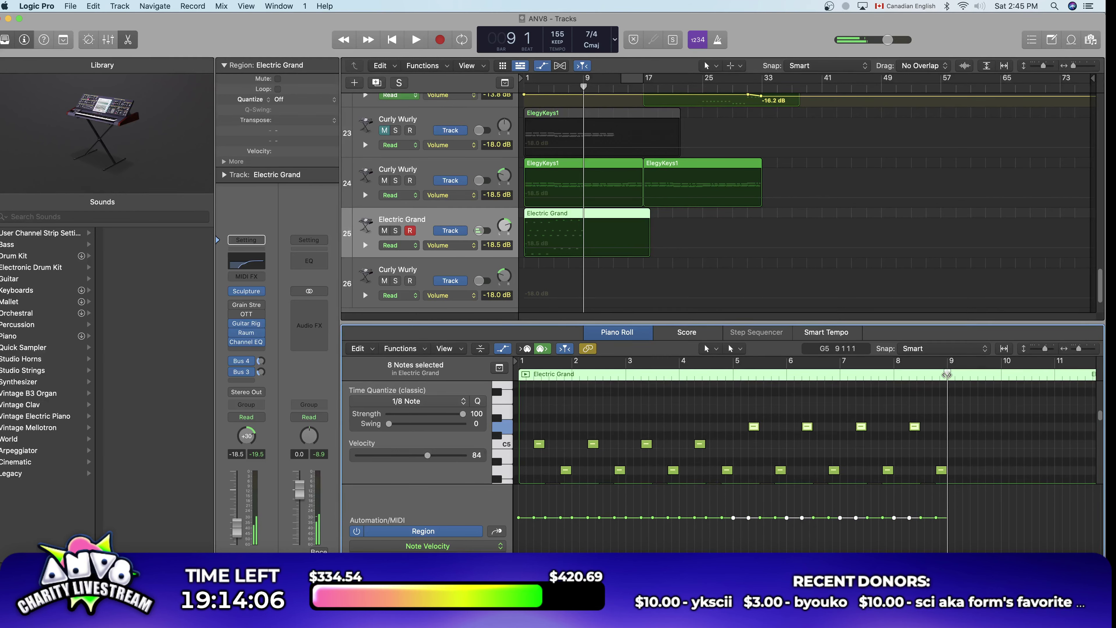
Step: Play the edited bars 5 to 8 and pan the Electric Grand track to +63 during playback
key("space")
scroll(747, 418, "down", 2)
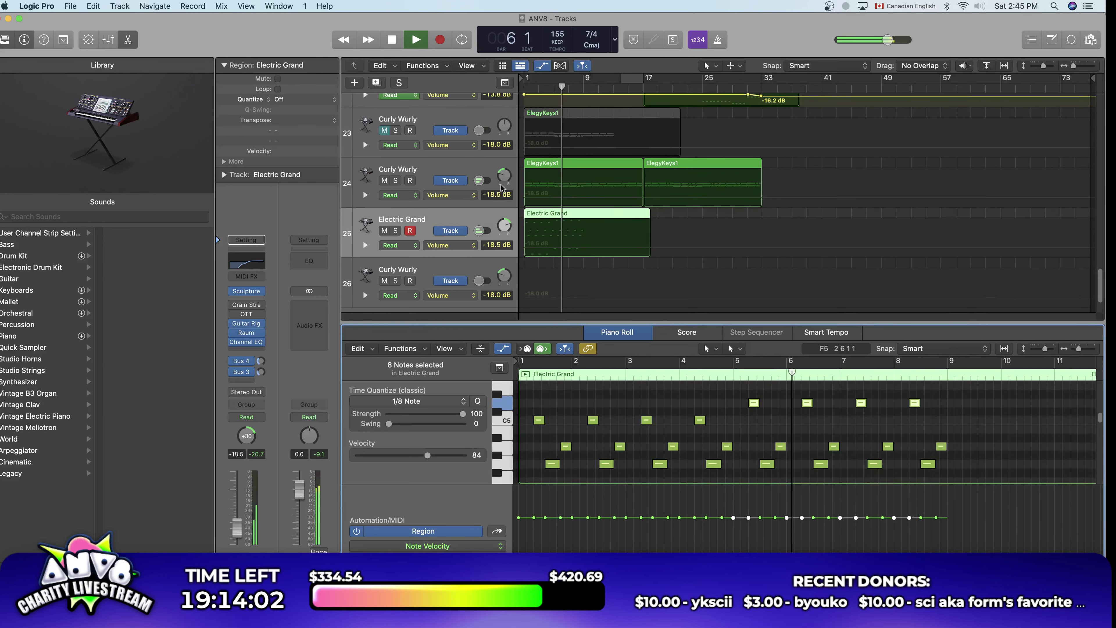
left_click_drag(504, 226, 504, 211)
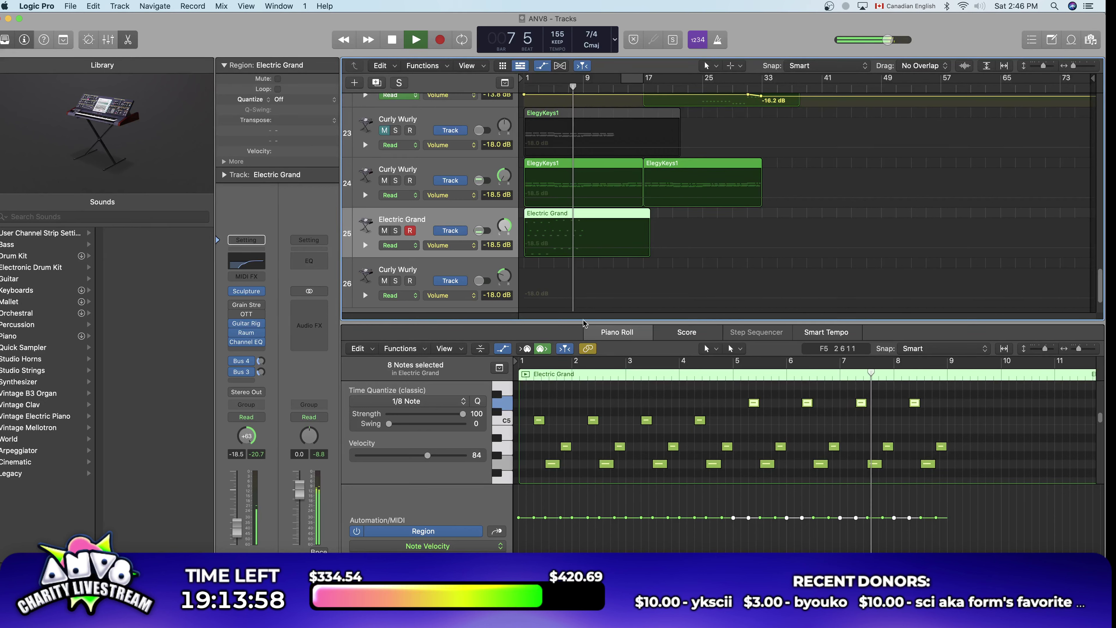
scroll(917, 388, "down", 2)
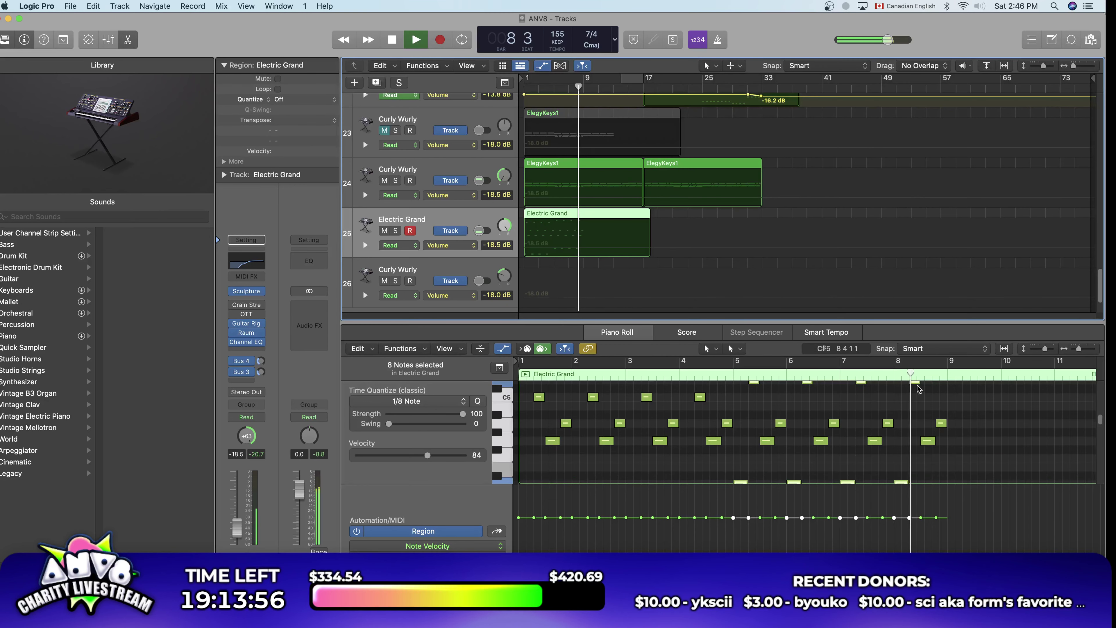
scroll(928, 398, "down", 2)
scroll(928, 398, "down", 1)
key("space")
Step: Copy the 16 notes of bars 5 to 8 and paste them at bar 9
left_click_drag(735, 450, 948, 373)
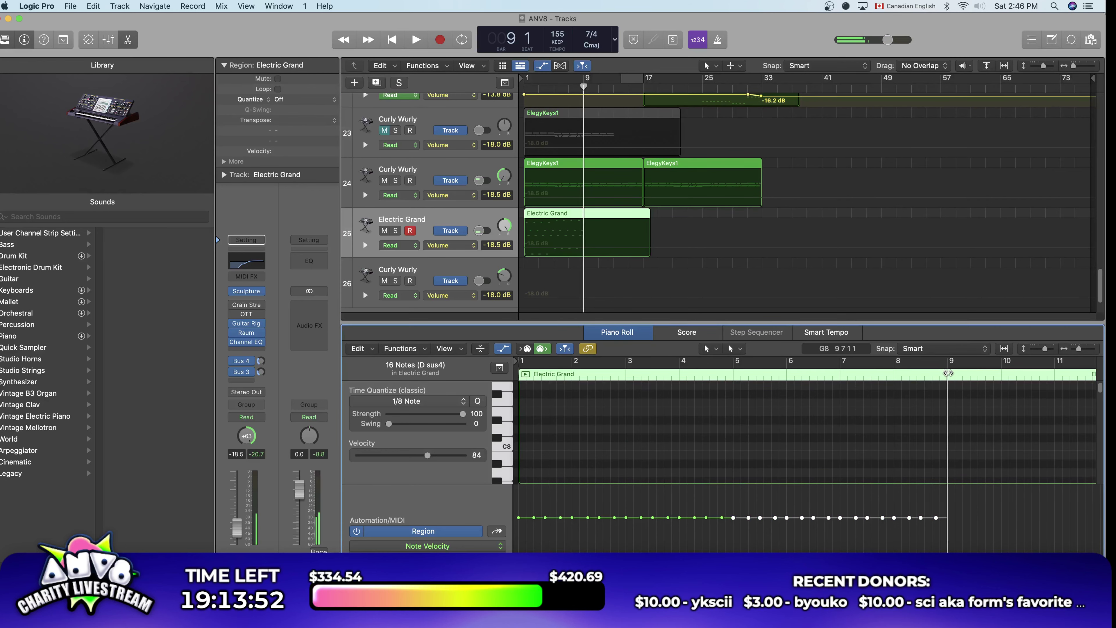
key("super+v")
scroll(949, 428, "down", 8)
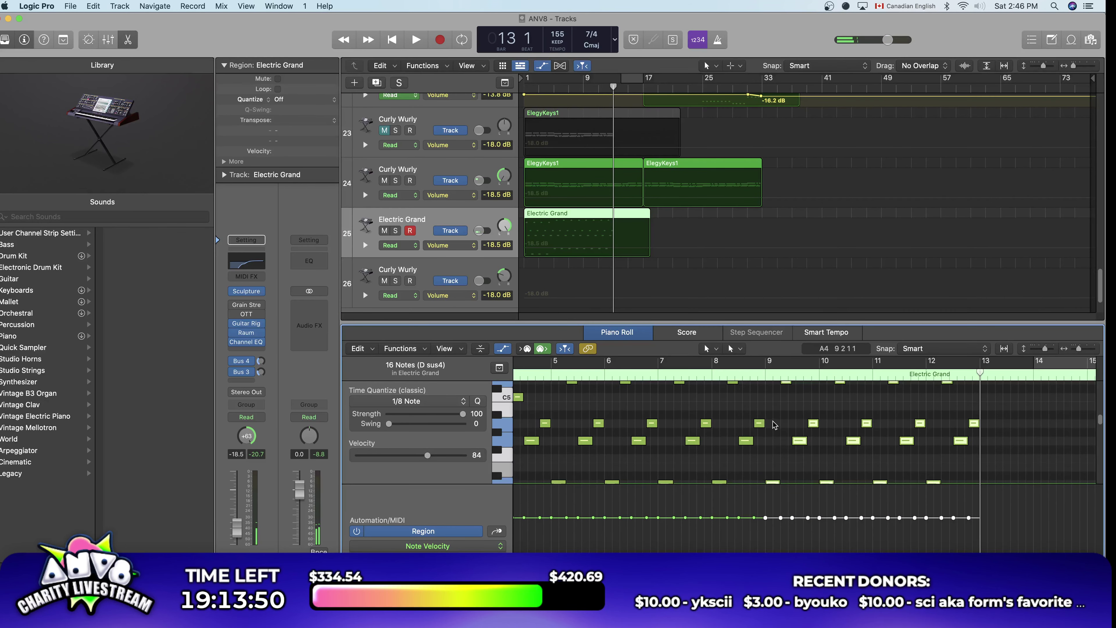
scroll(789, 396, "up", 1)
left_click(786, 386)
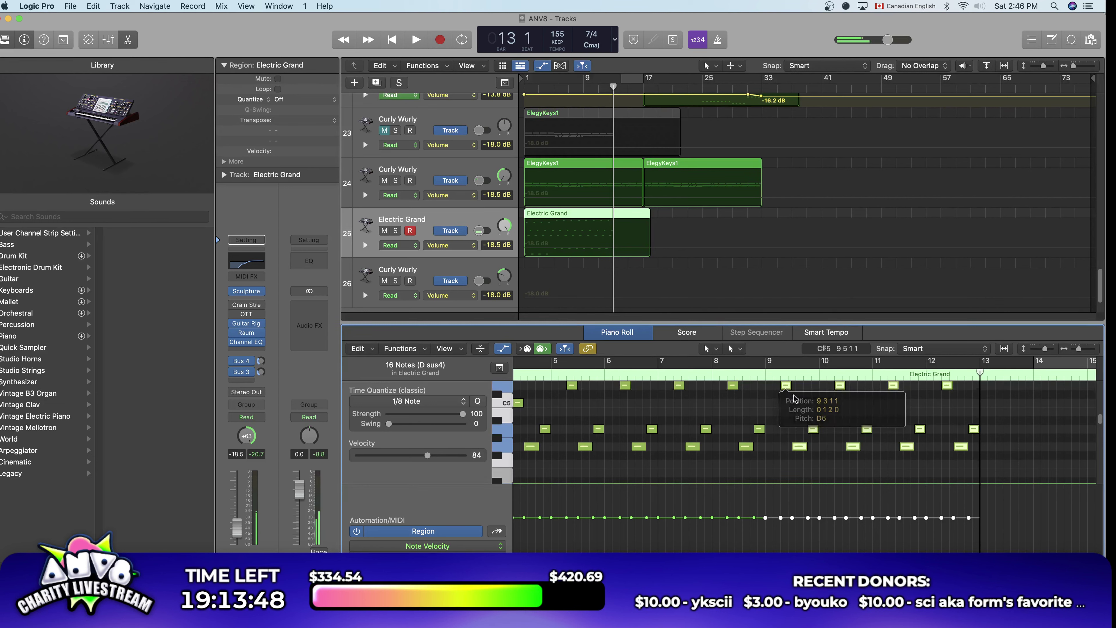
Step: Play the start of bar 9 briefly and raise the 16 pasted notes in bars 9 to 12 by one semitone
left_click_drag(978, 372, 766, 373)
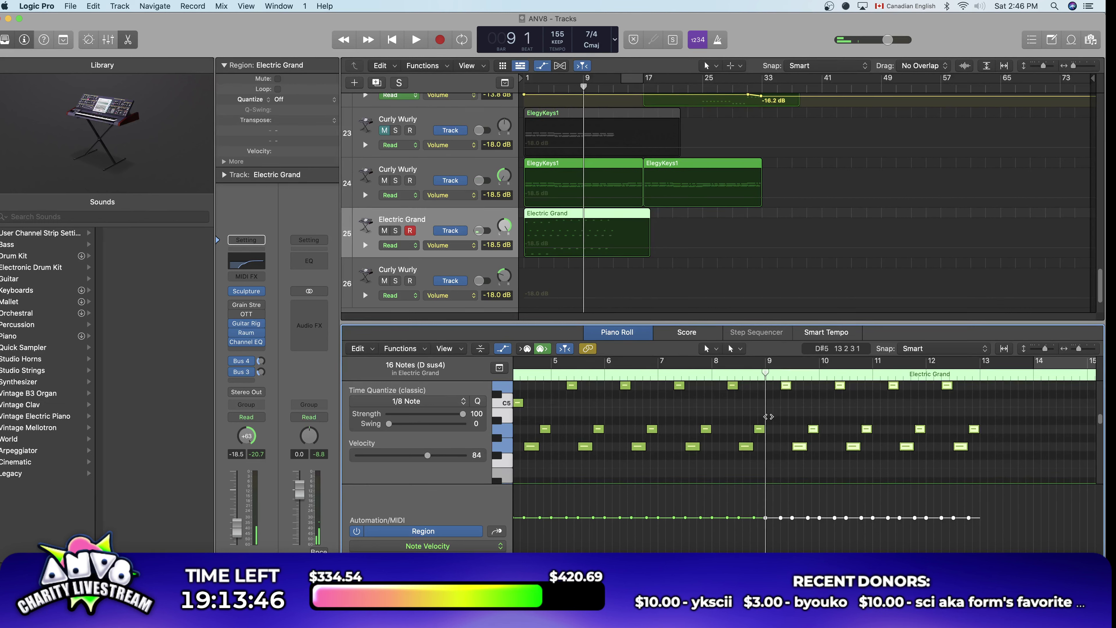
key("space")
key("space")
scroll(786, 411, "up", 5)
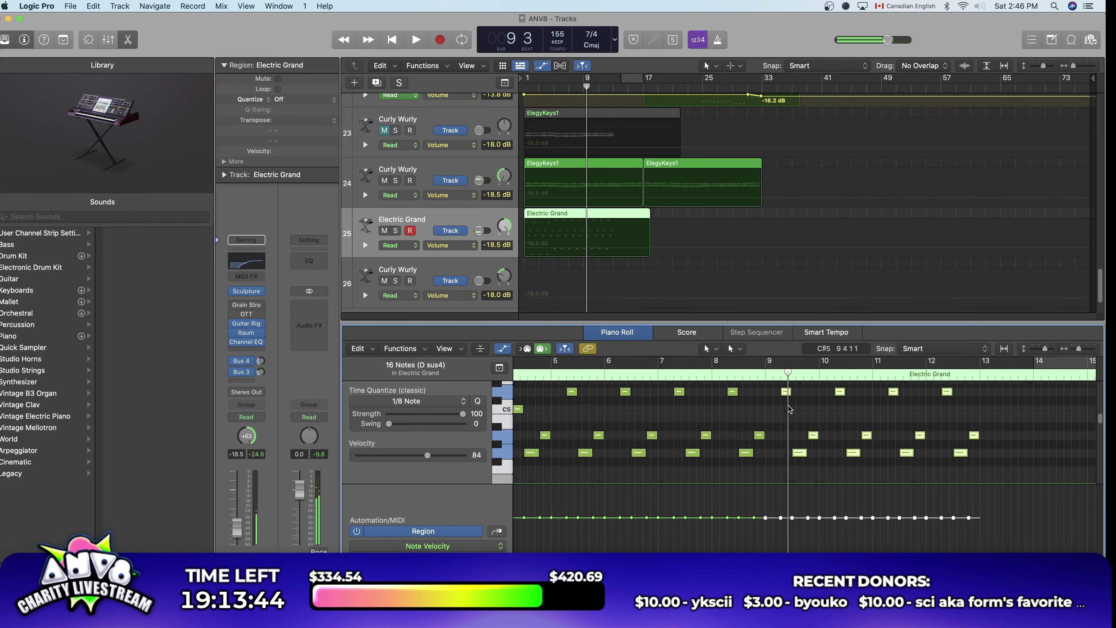
left_click_drag(784, 407, 785, 398)
Step: Play bars 9 to 12 to hear the transposed Electric Grand notes
left_click(765, 372)
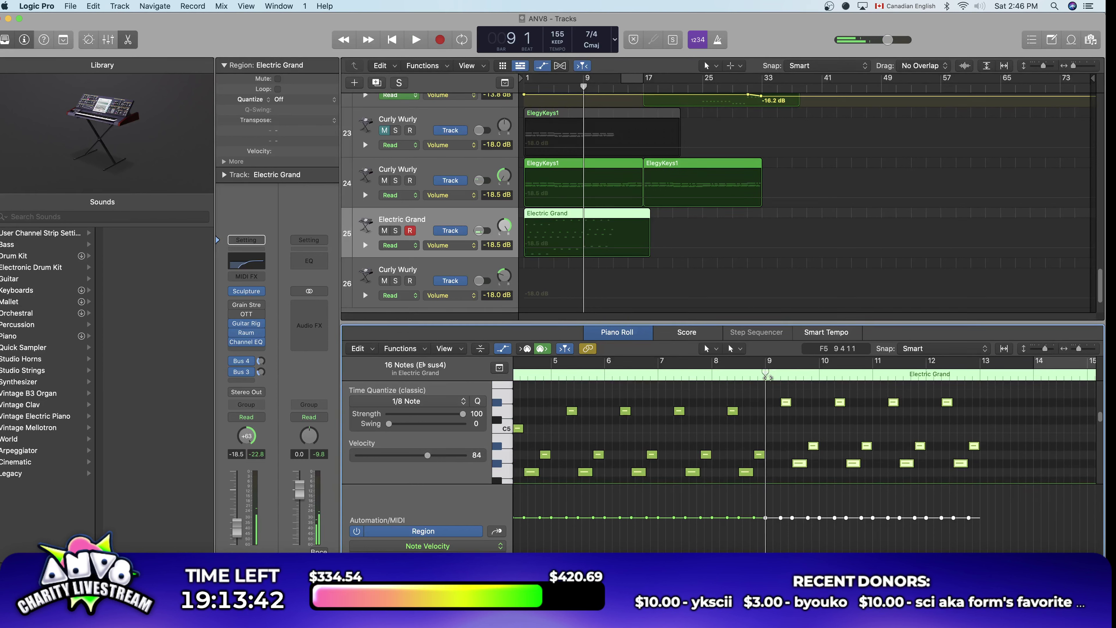
scroll(777, 414, "down", 6)
key("space")
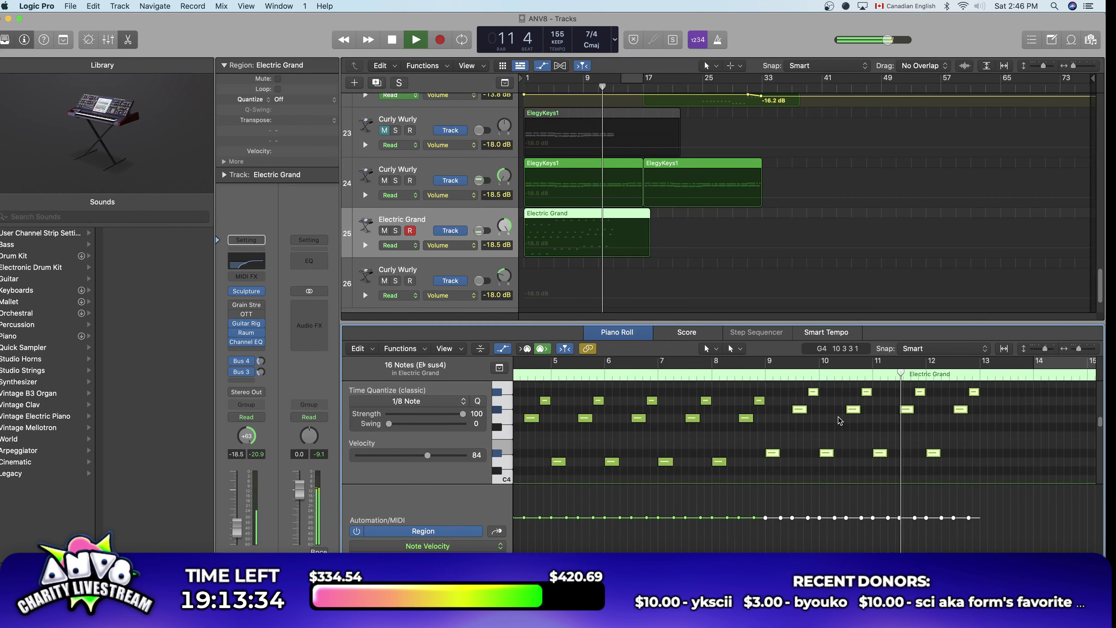
scroll(854, 425, "up", 2)
scroll(853, 424, "up", 2)
Step: Paste the untransposed 16-note D4 pattern at bar 13 and play it from there
scroll(935, 426, "down", 2)
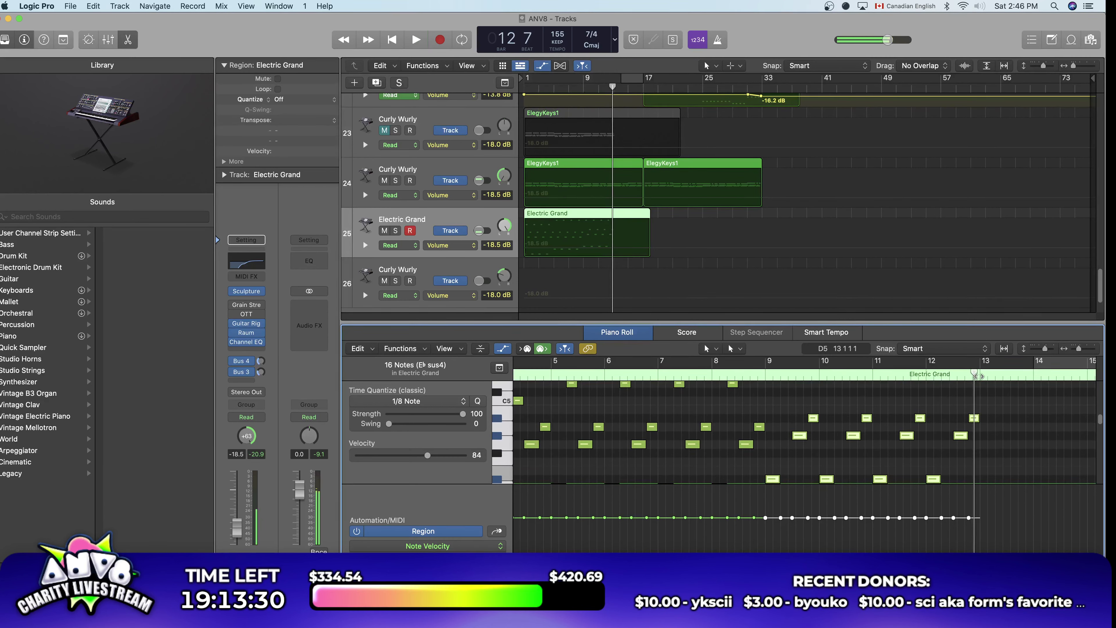
key("super+v")
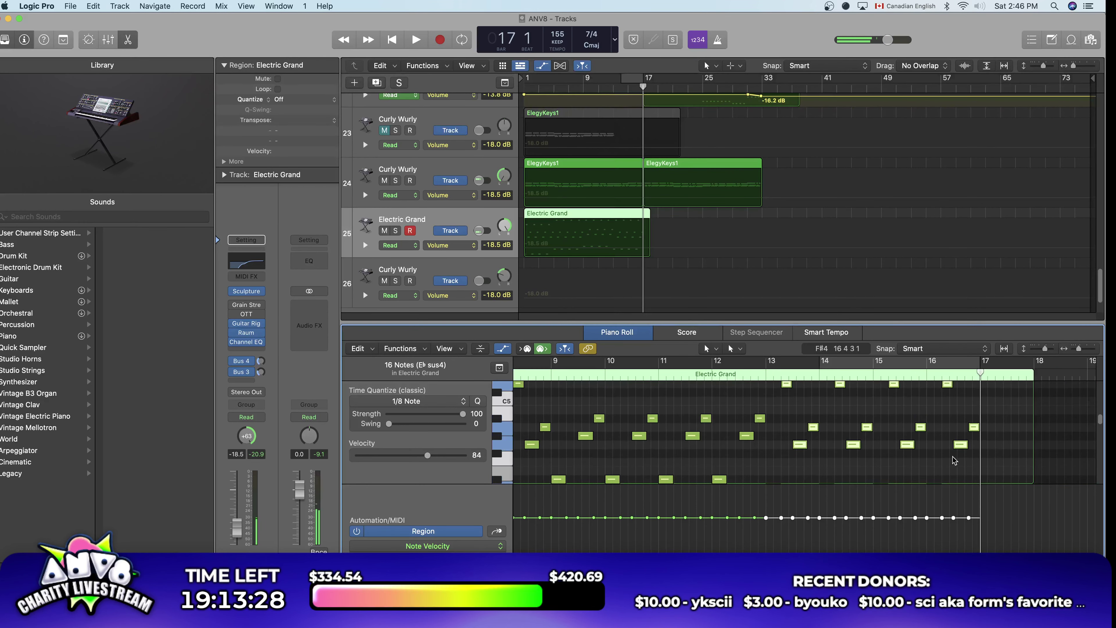
scroll(798, 437, "down", 3)
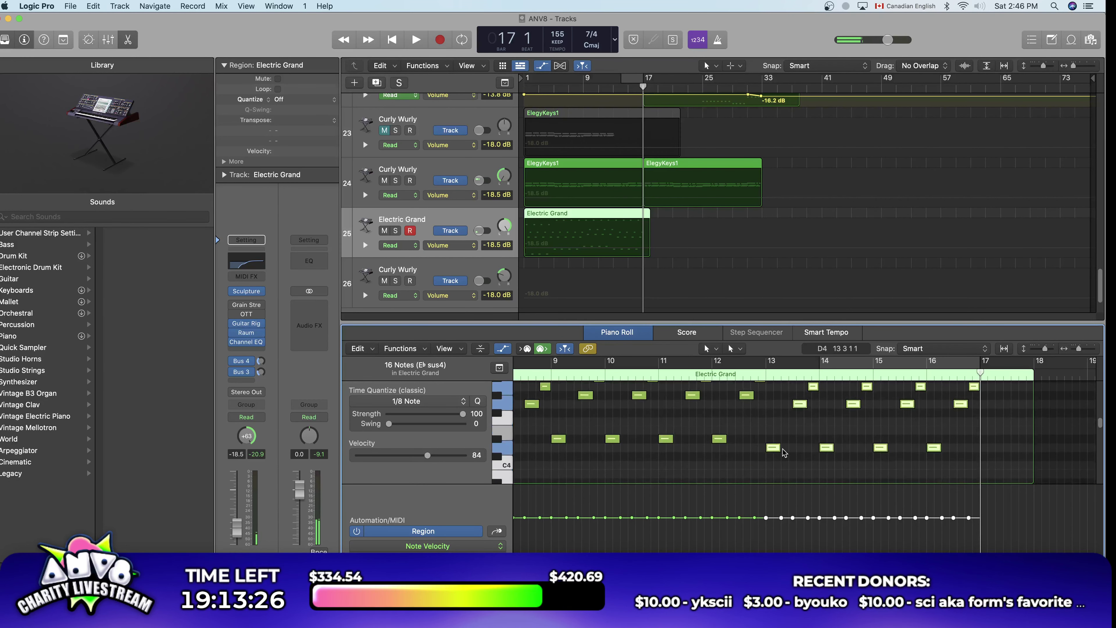
left_click_drag(980, 372, 759, 413)
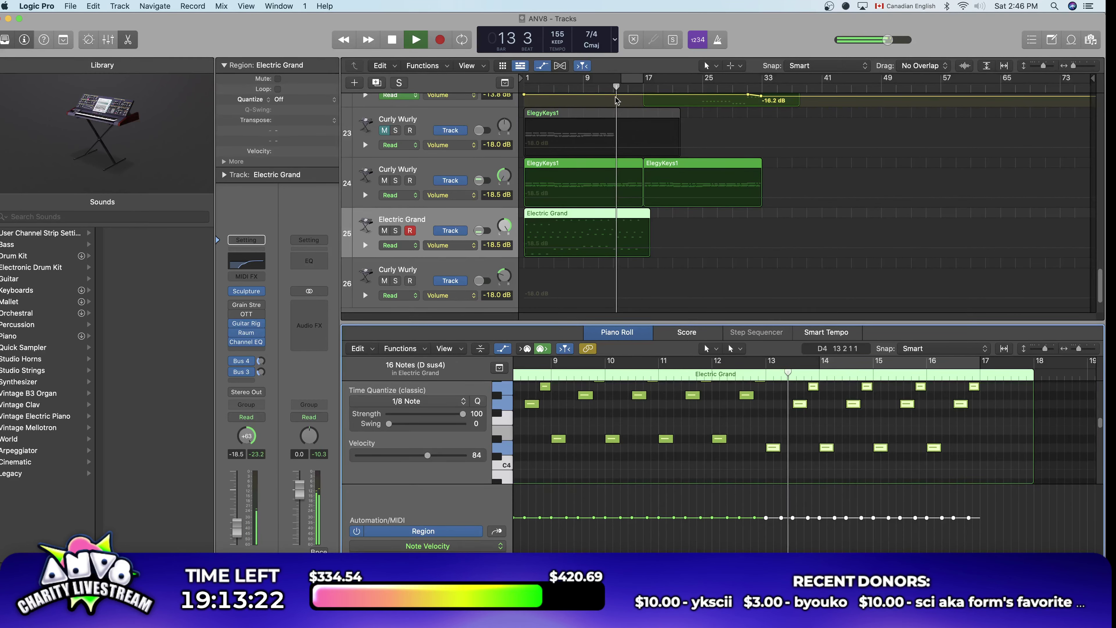
key("space")
Step: Play from bar 11 into bar 14 while briefly viewing the Electric Grand track's Raum reverb settings
left_click(603, 91)
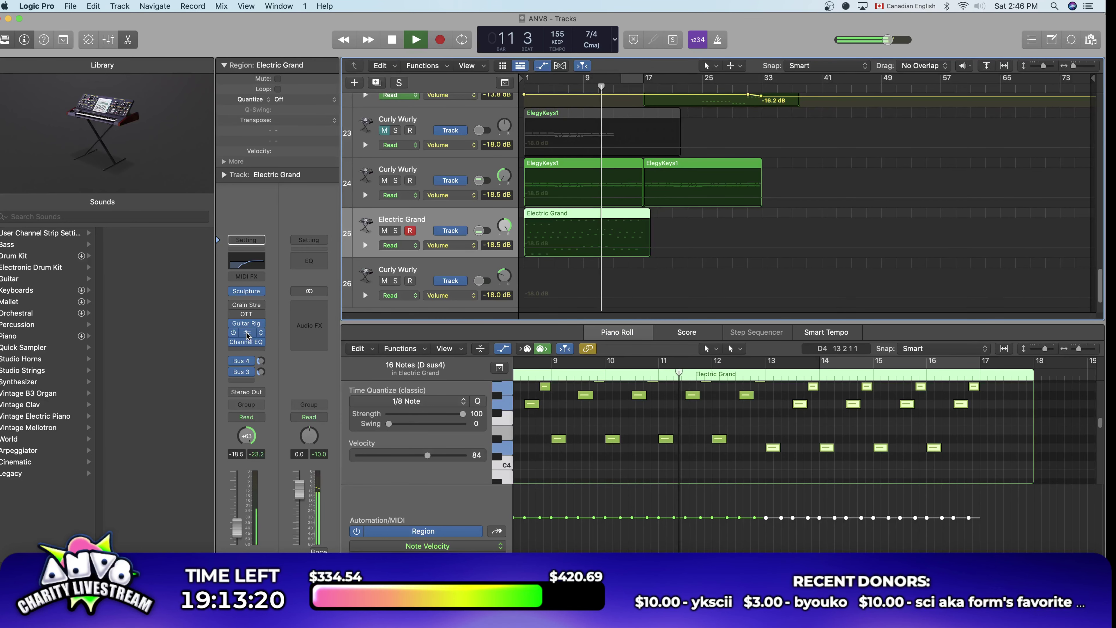
left_click(247, 335)
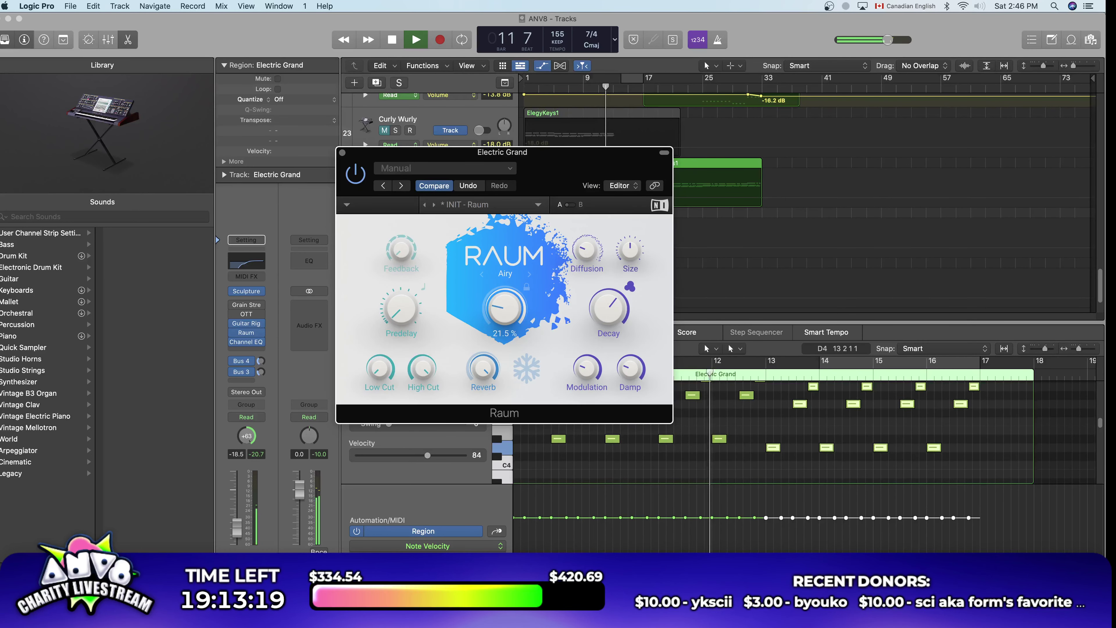
left_click(343, 153)
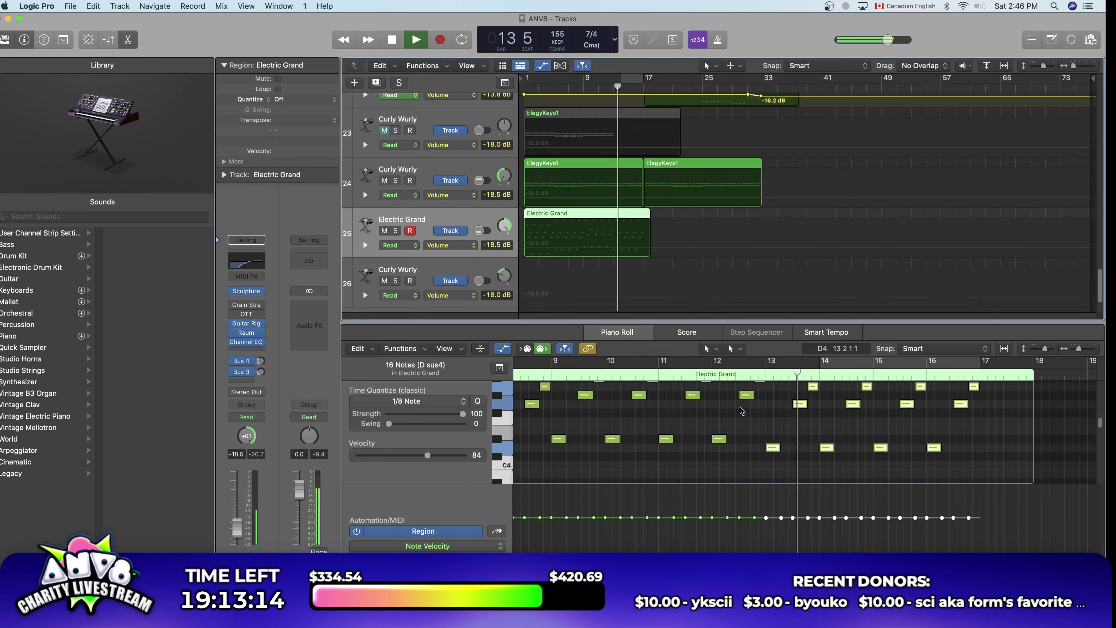
scroll(787, 398, "up", 3)
key("space")
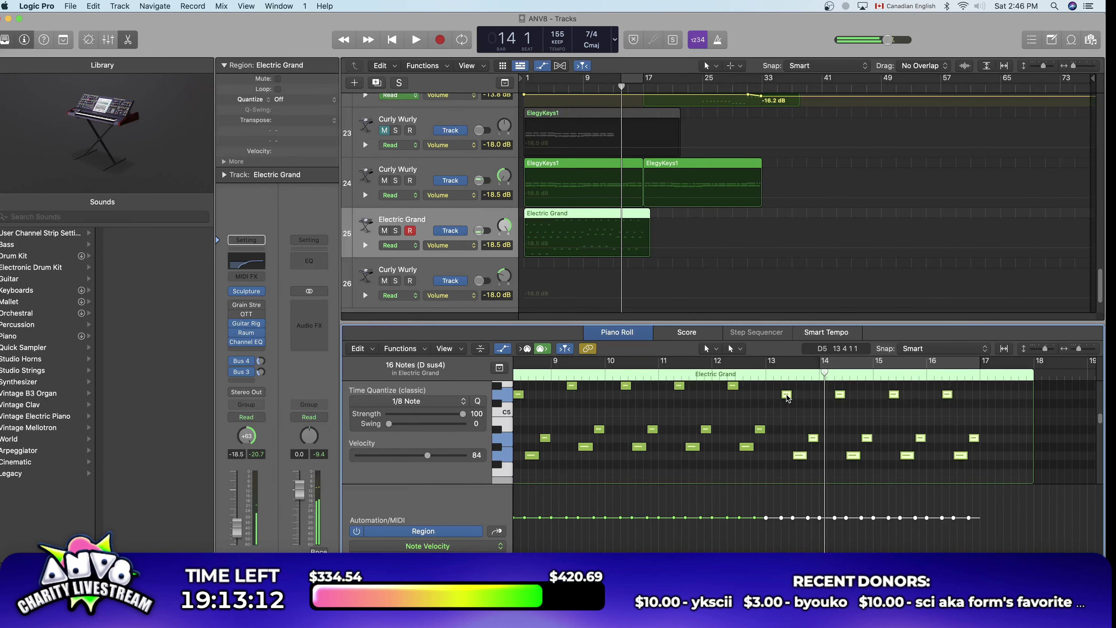
Step: Play the Electric Grand part from about bar 12 into bar 16 to hear the change into the last four bars
left_click_drag(825, 375, 711, 391)
key("space")
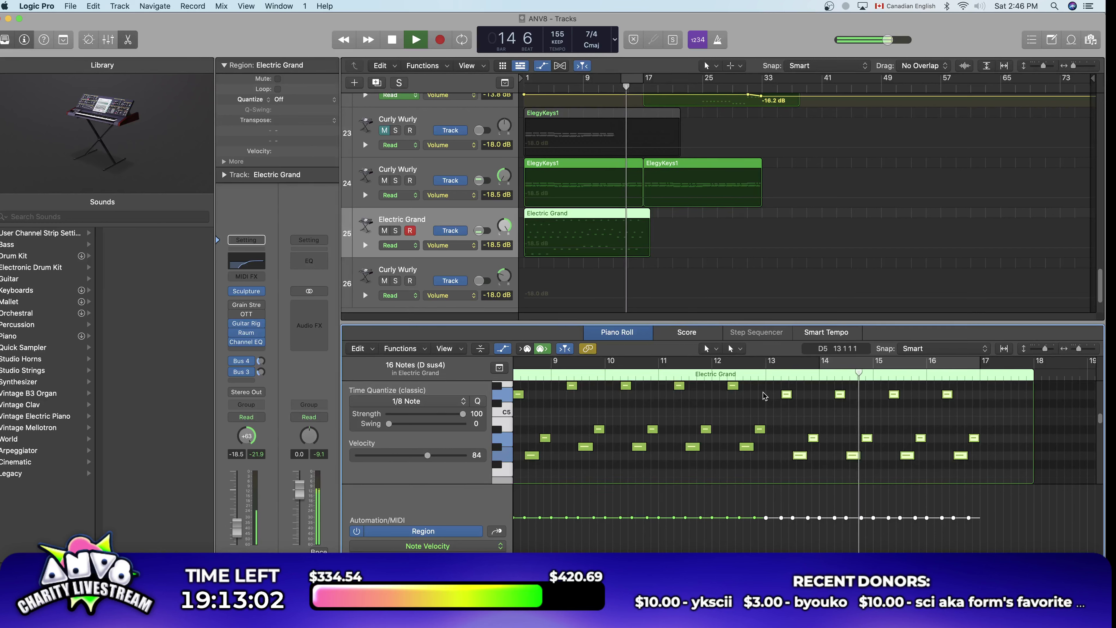
scroll(915, 413, "down", 2)
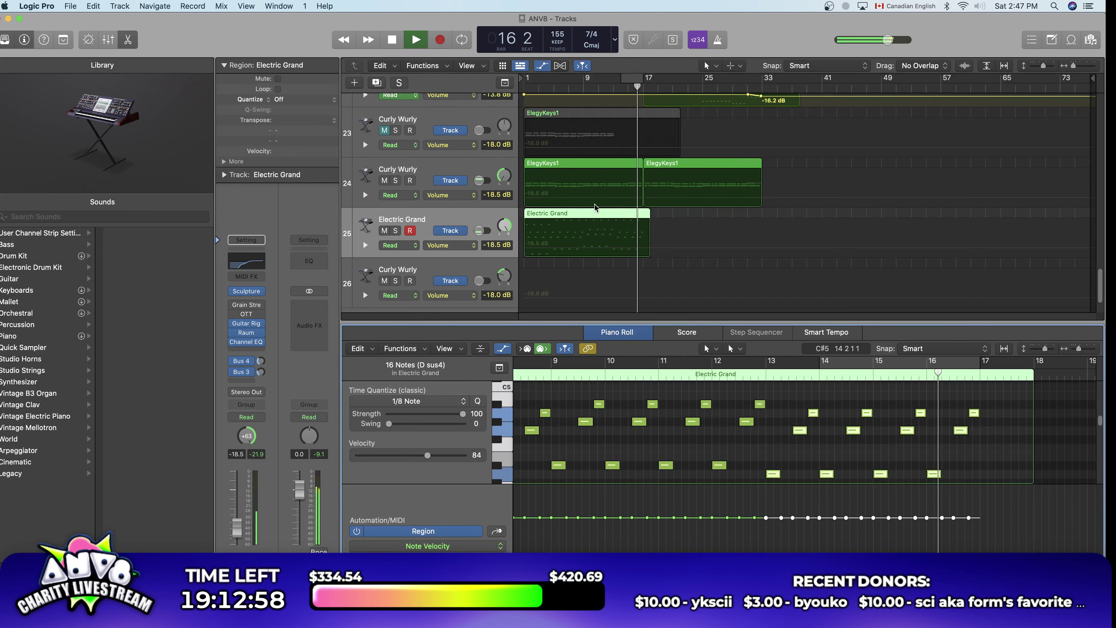
Step: Trim the Electric Grand region to end at bar 17, repeat it once after itself, and play from bar 17
key("space")
left_click_drag(648, 215, 640, 215)
left_click(641, 88)
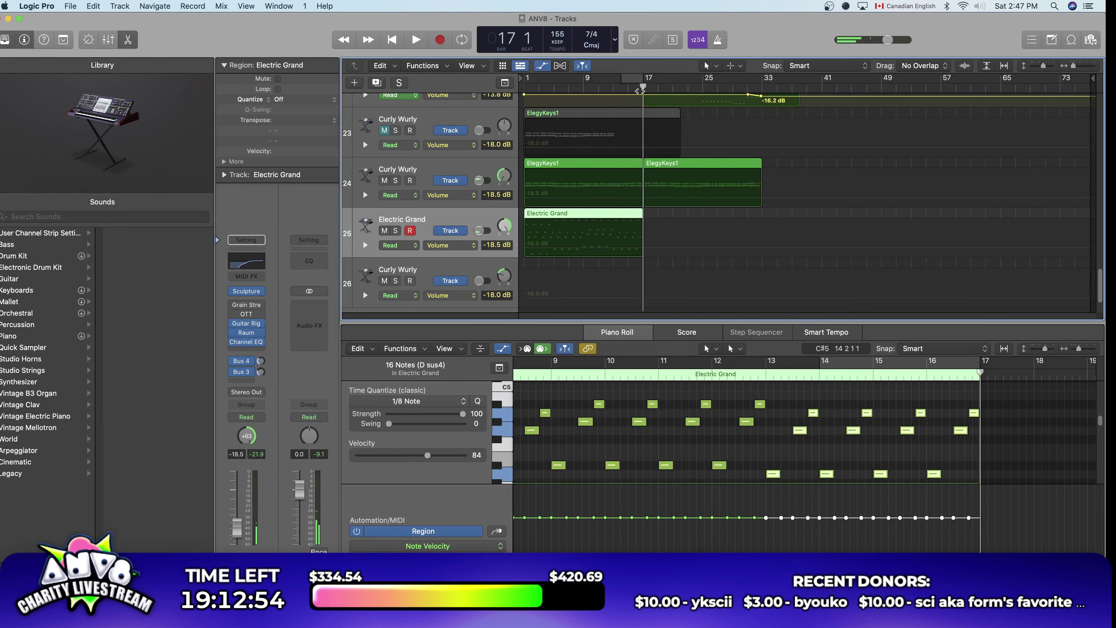
key("cmd+r")
key("space")
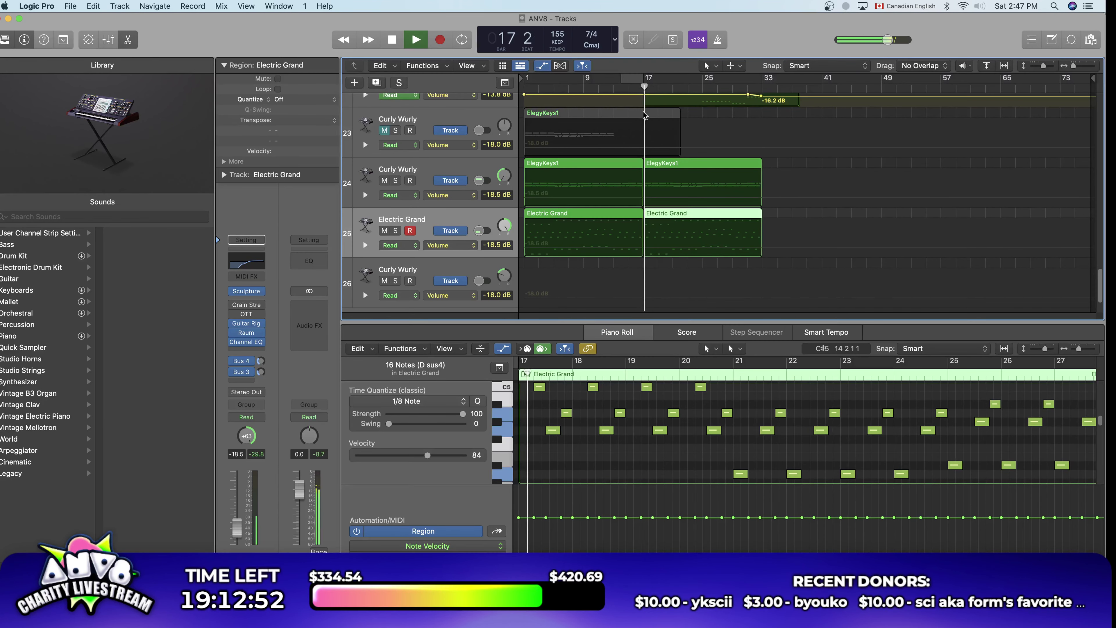
scroll(635, 459, "up", 2)
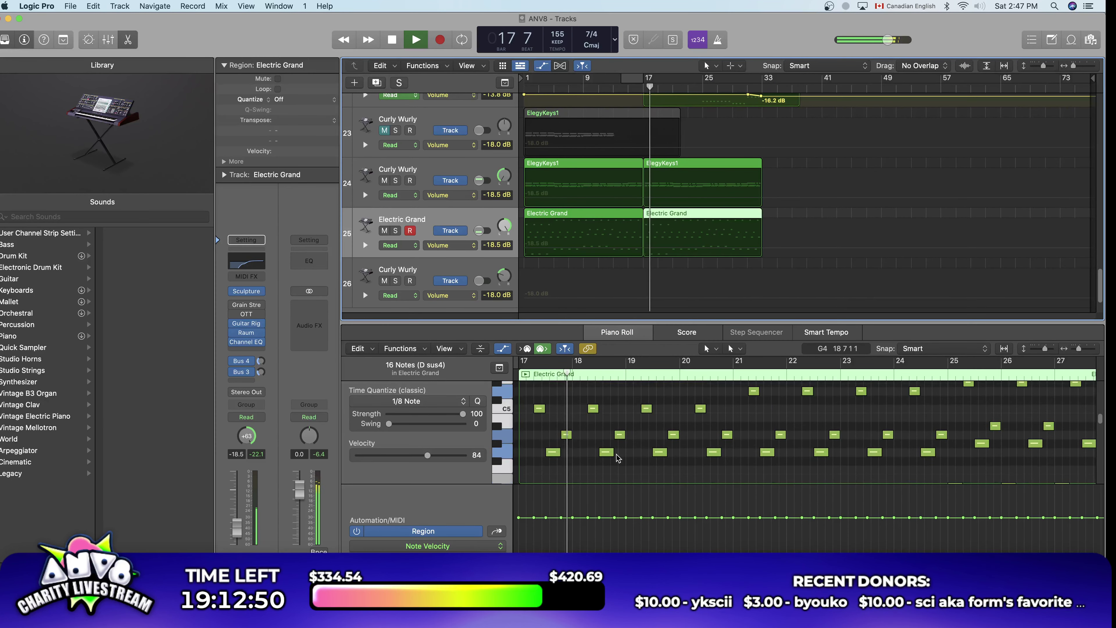
Step: Play from bar 15 into bar 16 to hear the lead-in to the repeated Electric Grand region
key("space")
left_click_drag(648, 88, 631, 112)
key("space")
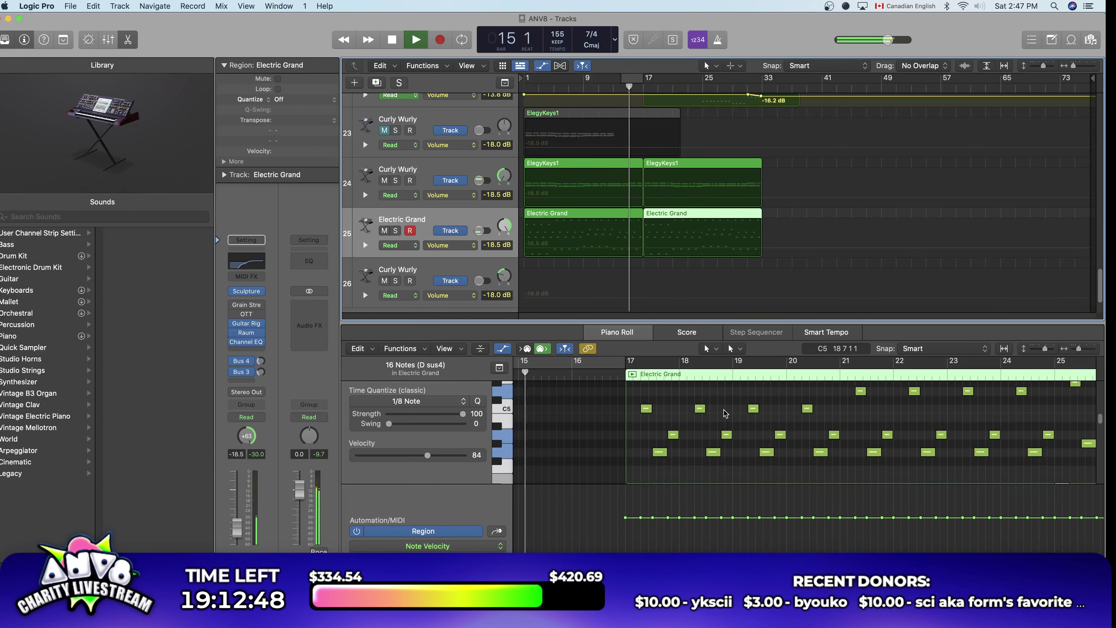
scroll(721, 407, "down", 2)
scroll(720, 407, "down", 4)
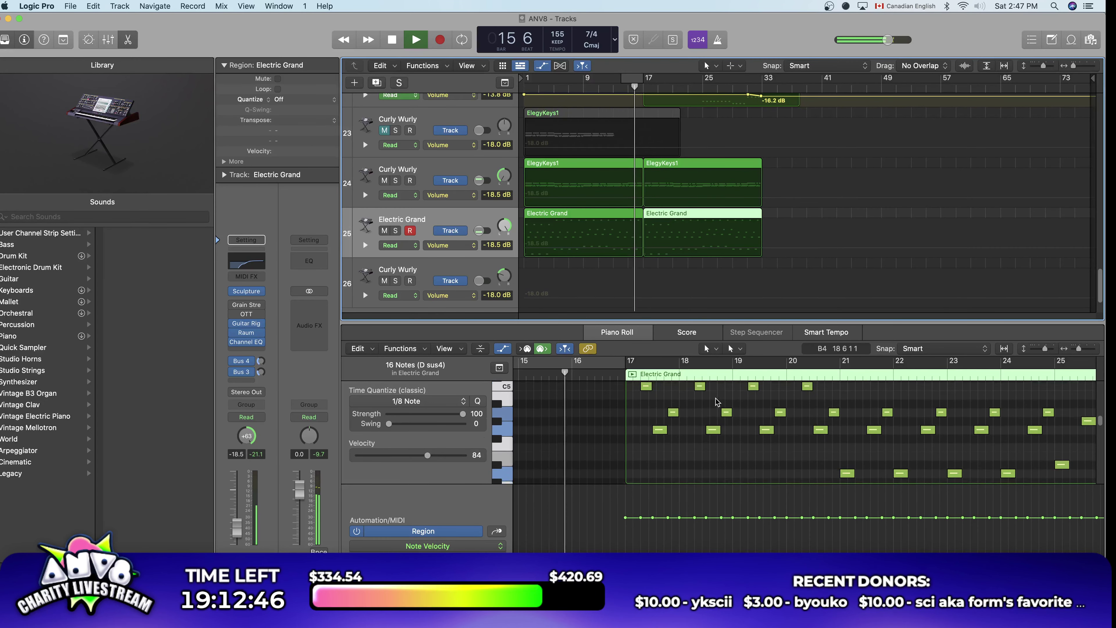
key("space")
Step: Select the eight C4 and C5 notes in bars 17 to 20 of the repeated Electric Grand region and play from bar 16
left_click(660, 402)
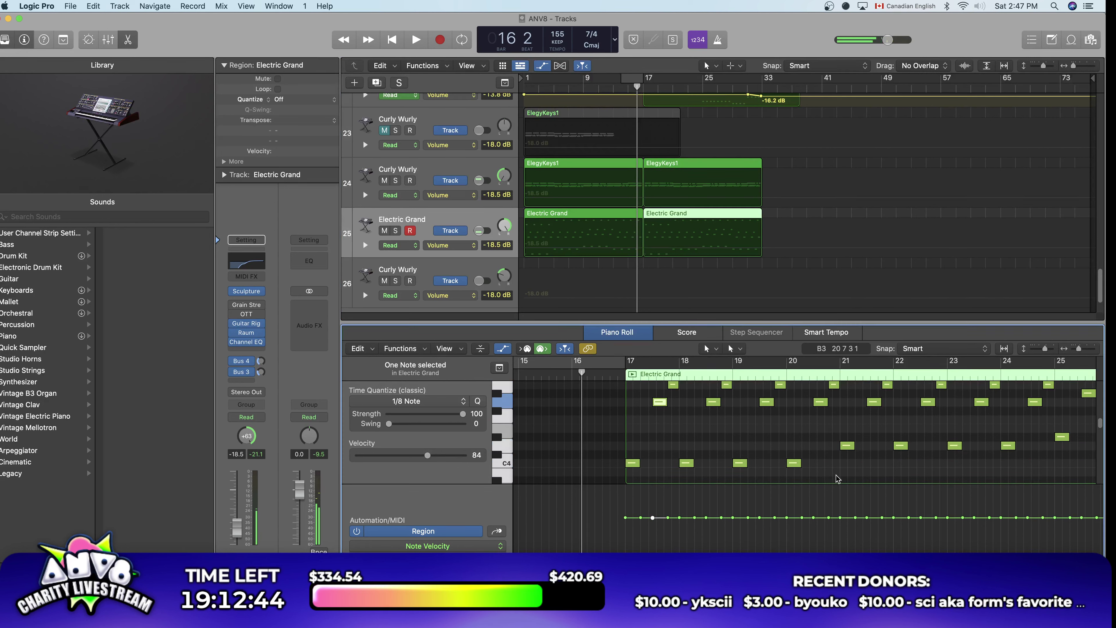
left_click_drag(834, 474, 596, 463)
scroll(611, 457, "up", 6)
left_click_drag(835, 441, 637, 445)
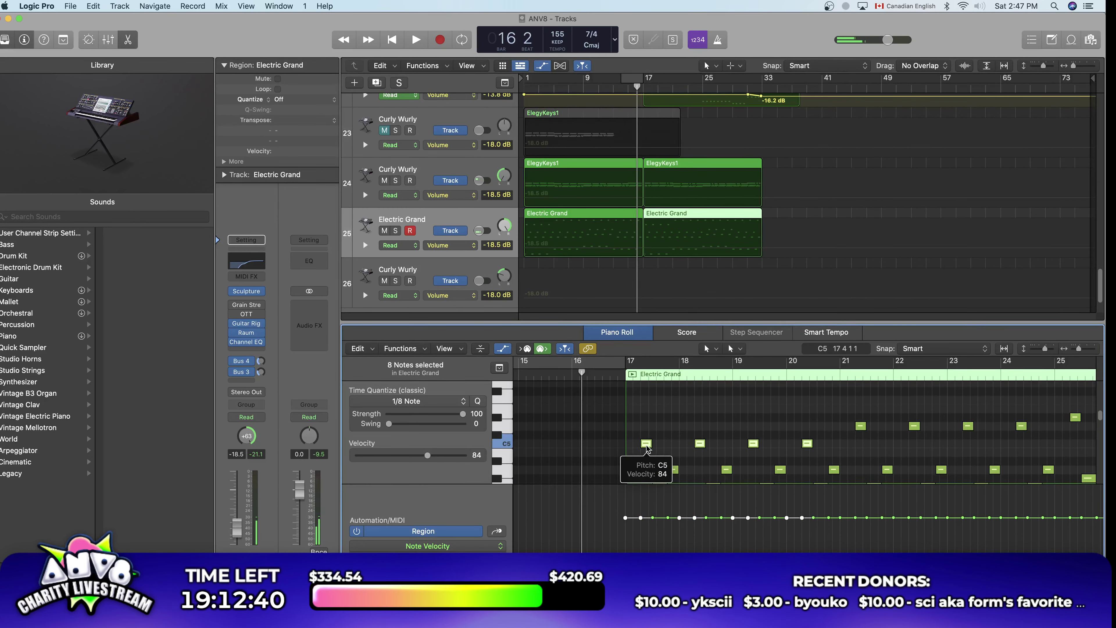
scroll(646, 448, "down", 2)
mouse_move(647, 432)
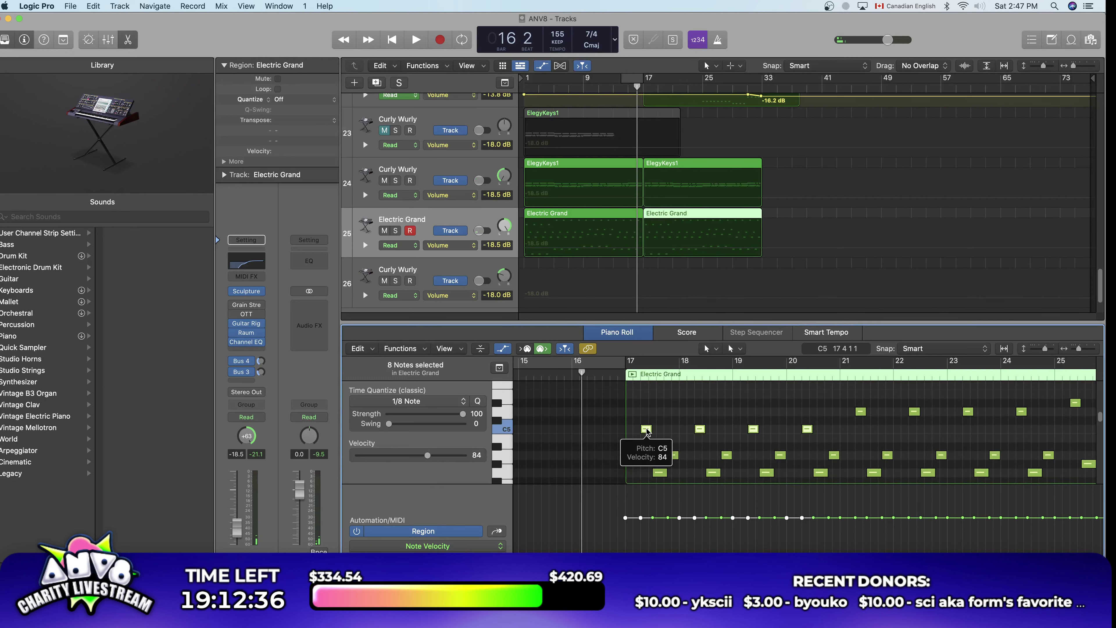
scroll(655, 435, "down", 9)
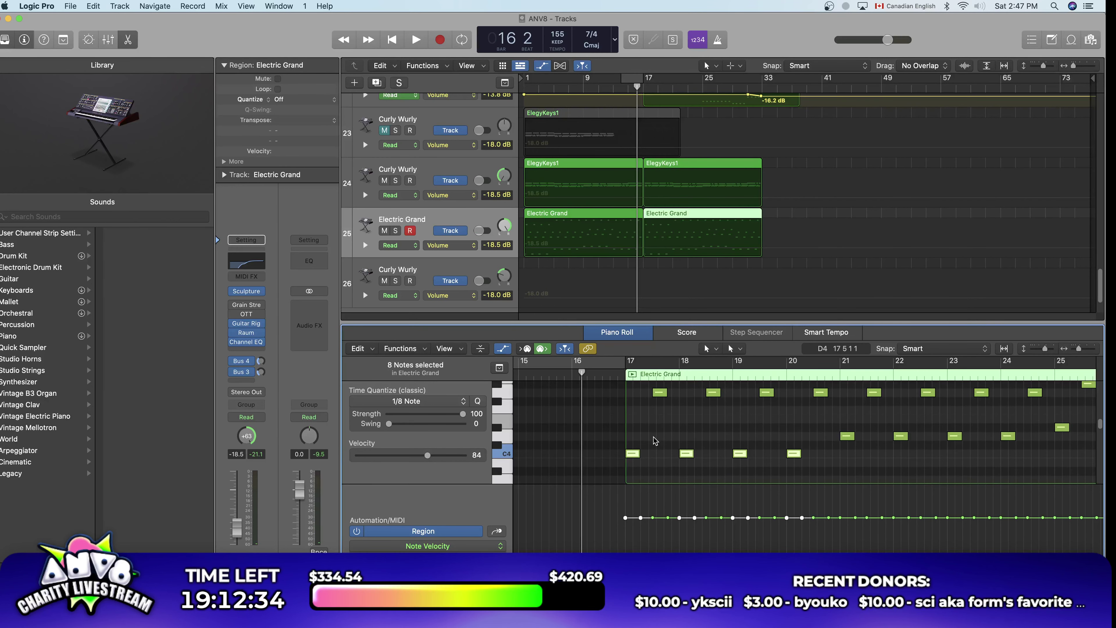
key("space")
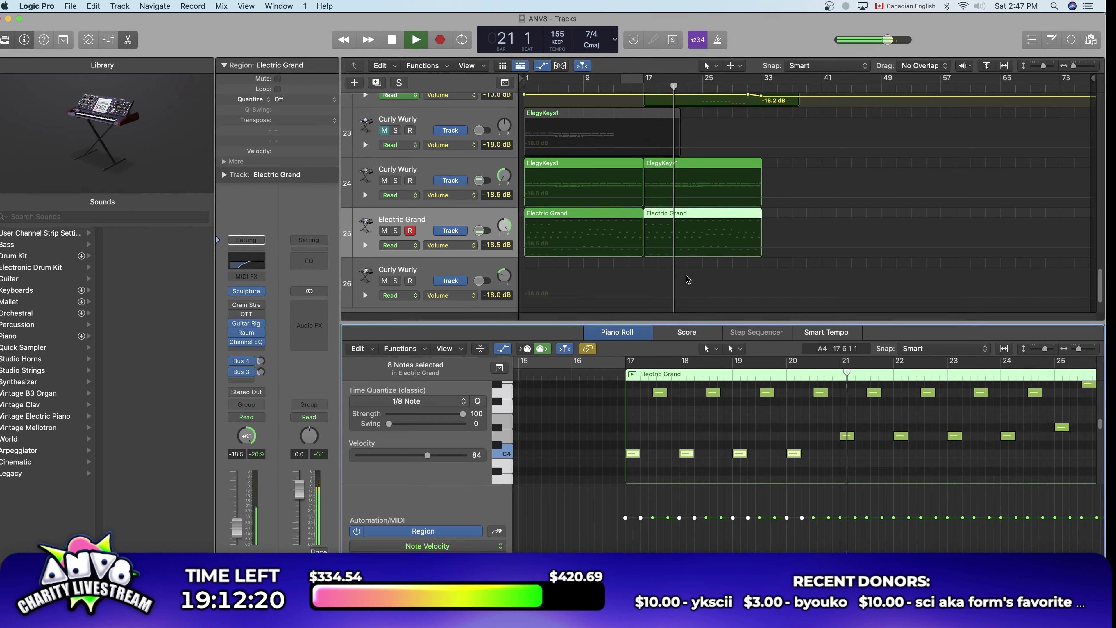
Step: Unmute the choruspianopad track to audition it, set its volume to -16.4 dB, and mute it again
scroll(688, 280, "up", 5)
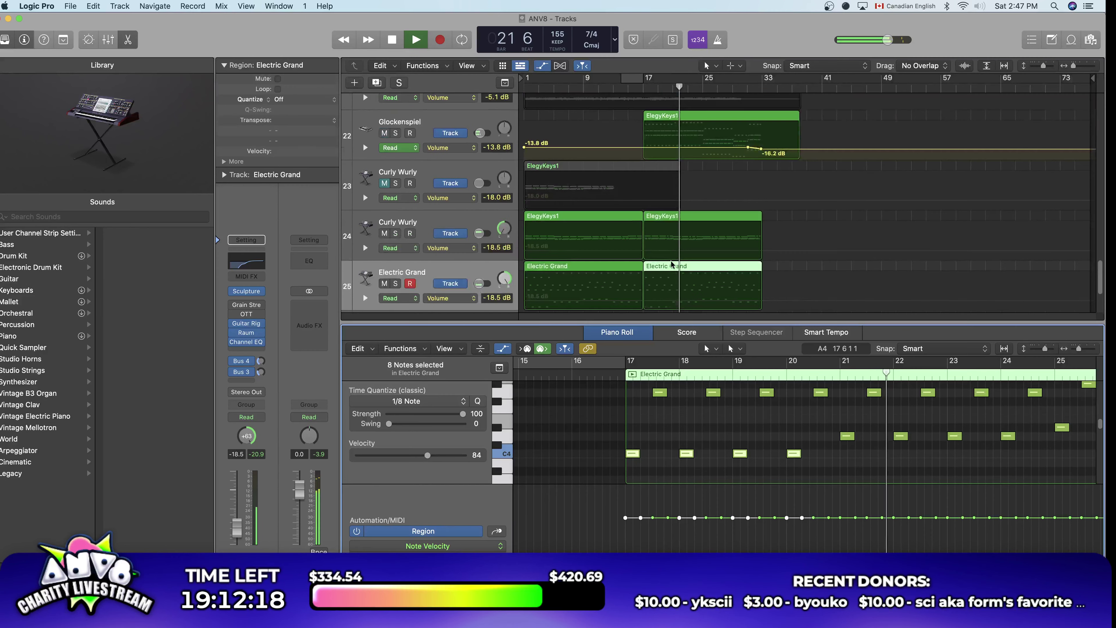
scroll(675, 275, "up", 15)
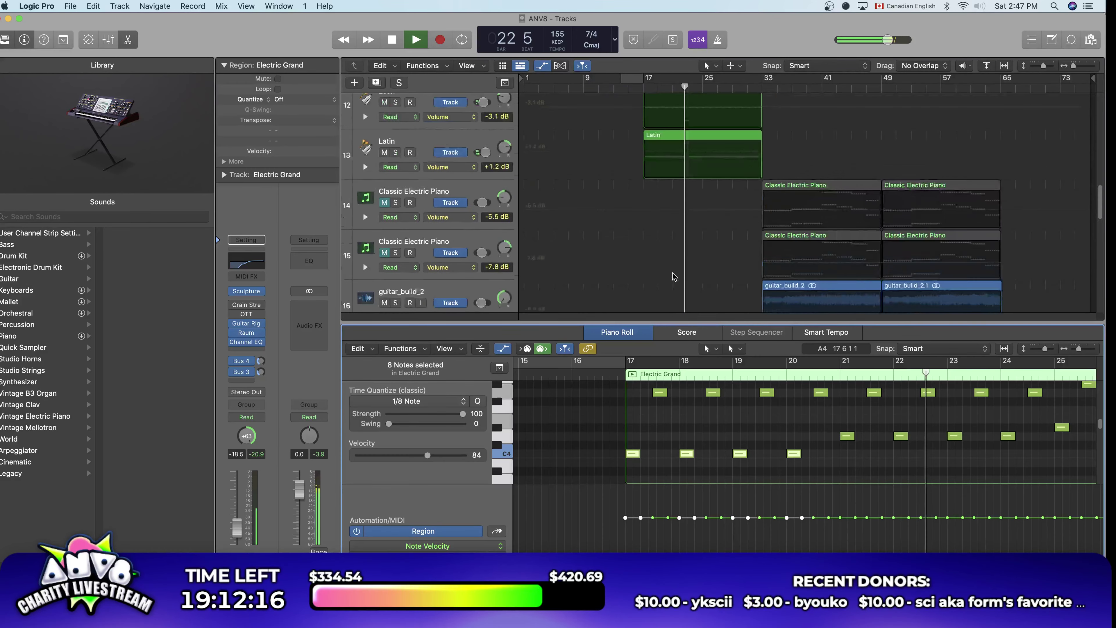
scroll(670, 280, "up", 5)
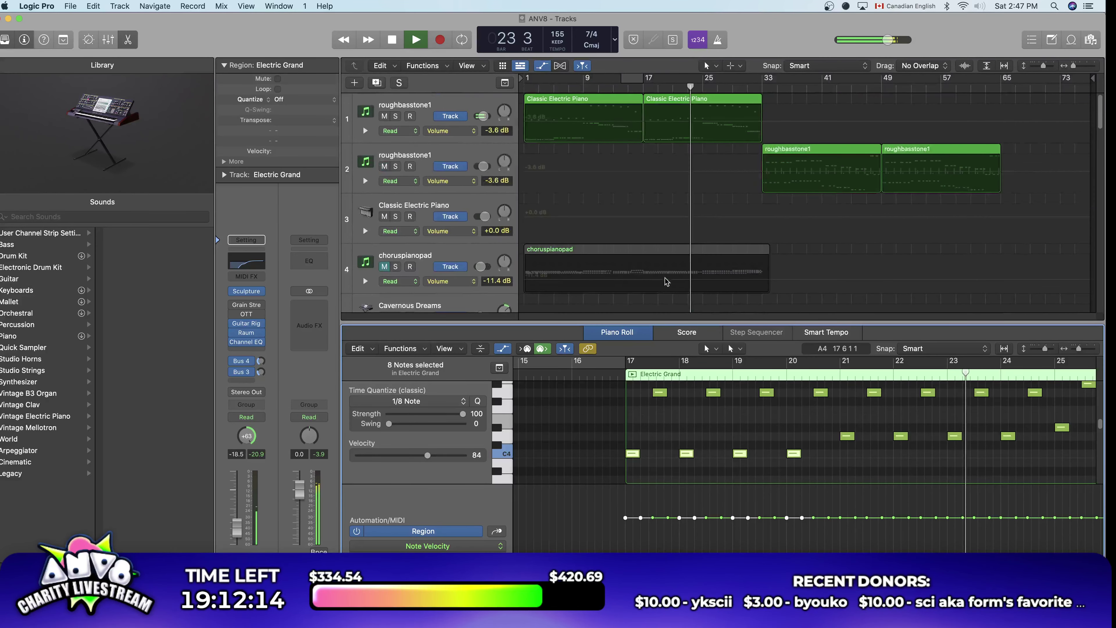
left_click(385, 267)
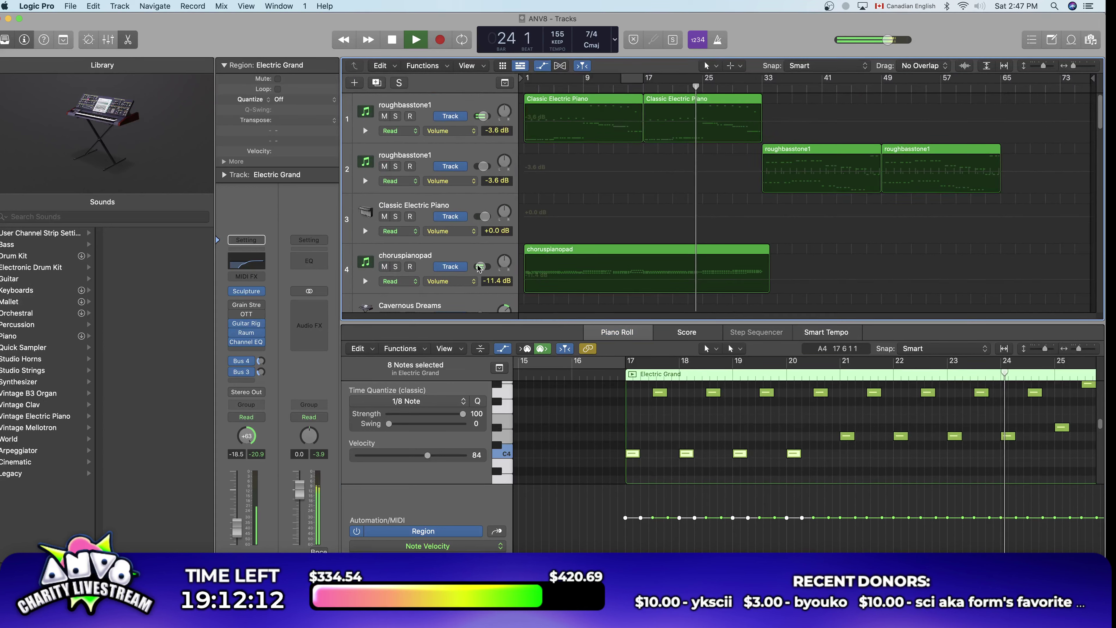
left_click_drag(482, 266, 478, 268)
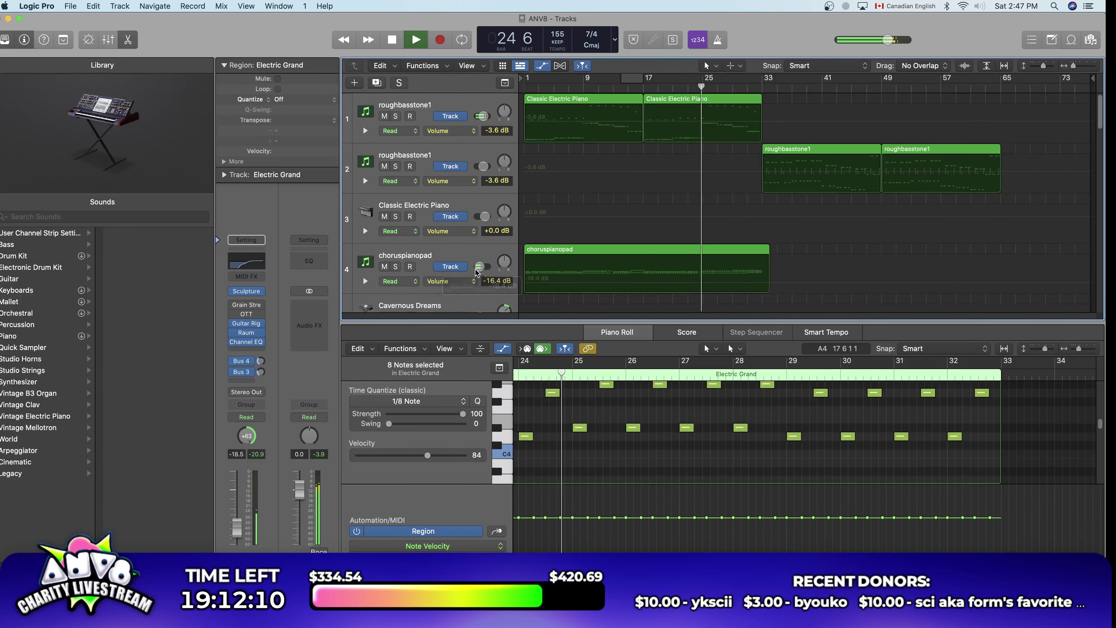
left_click(384, 267)
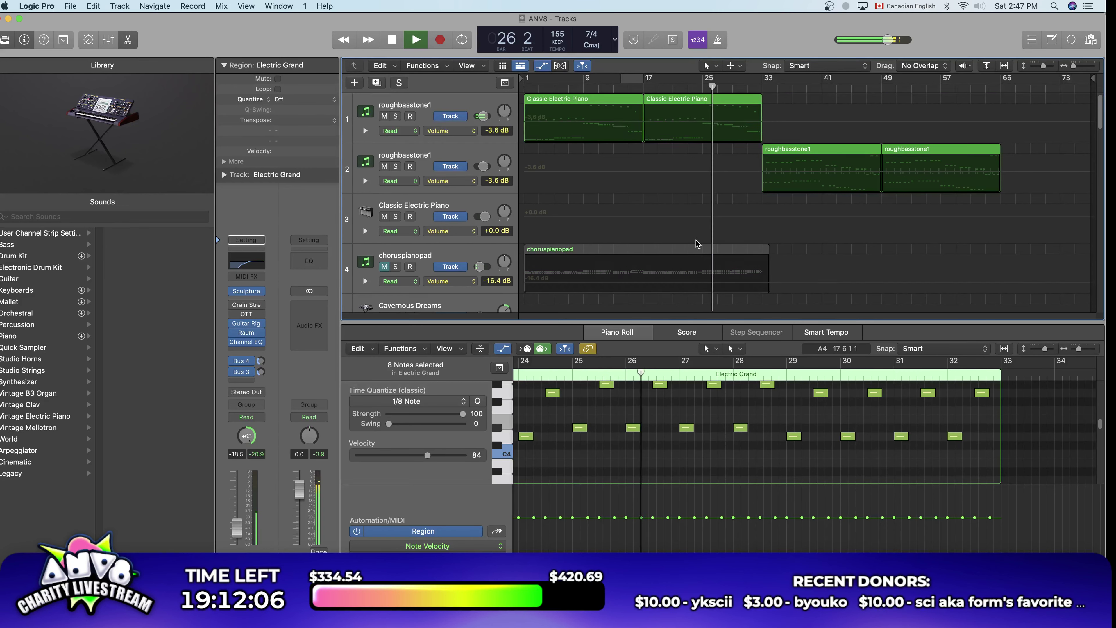
Step: Enable the first Guitar Rig effect on the first roughbasstone1 track and lower the track's volume to -10.0 dB
scroll(699, 254, "down", 5)
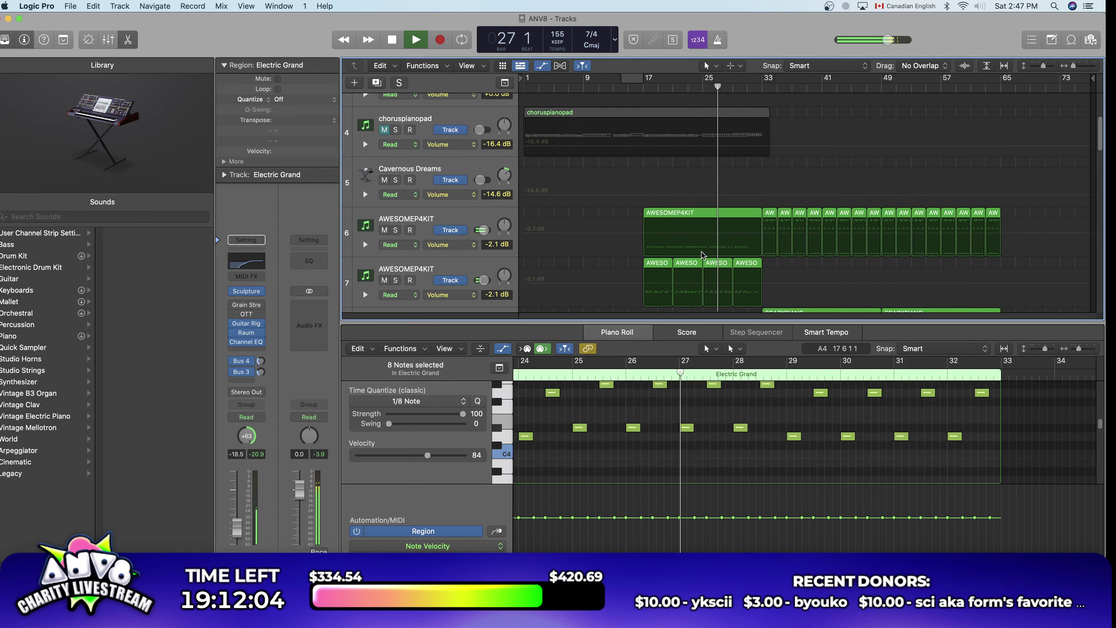
scroll(659, 254, "up", 4)
scroll(574, 254, "up", 2)
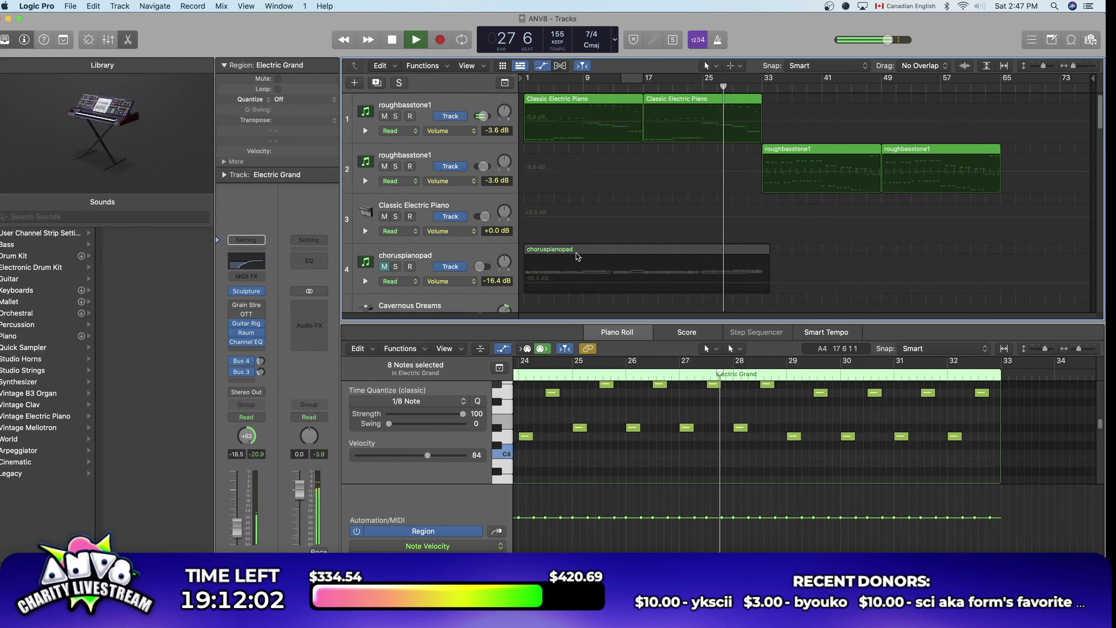
left_click(429, 111)
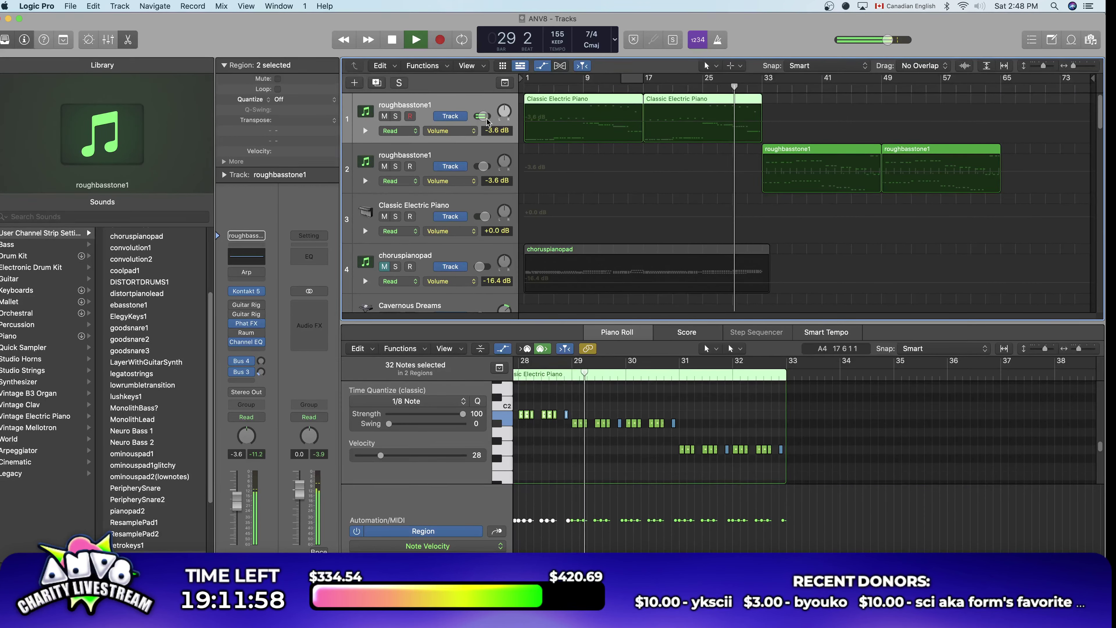
left_click_drag(483, 116, 481, 116)
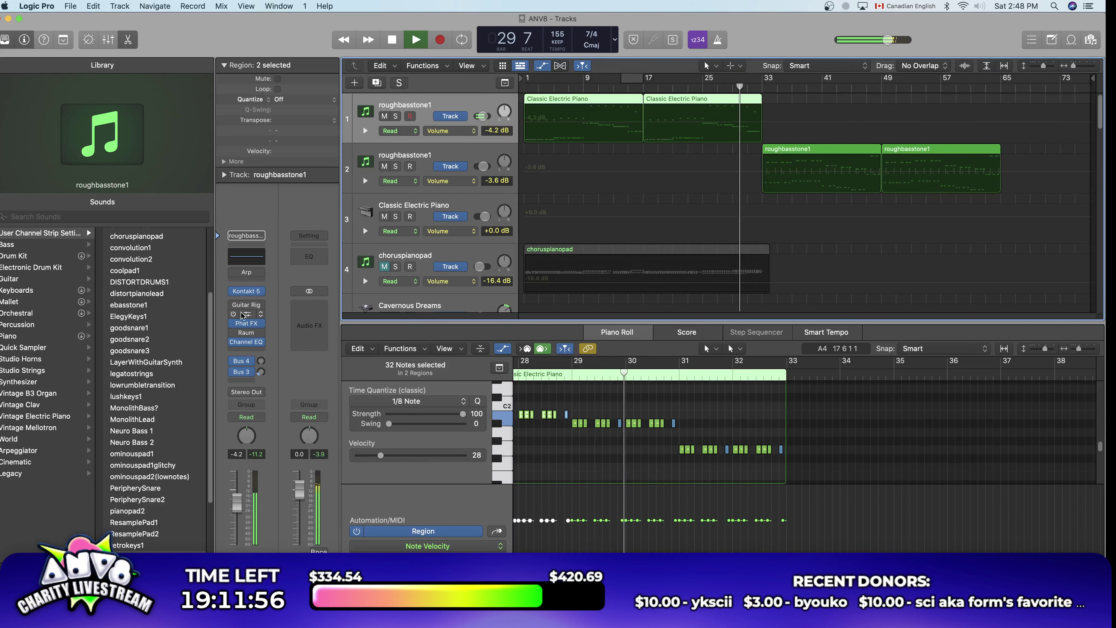
left_click(231, 303)
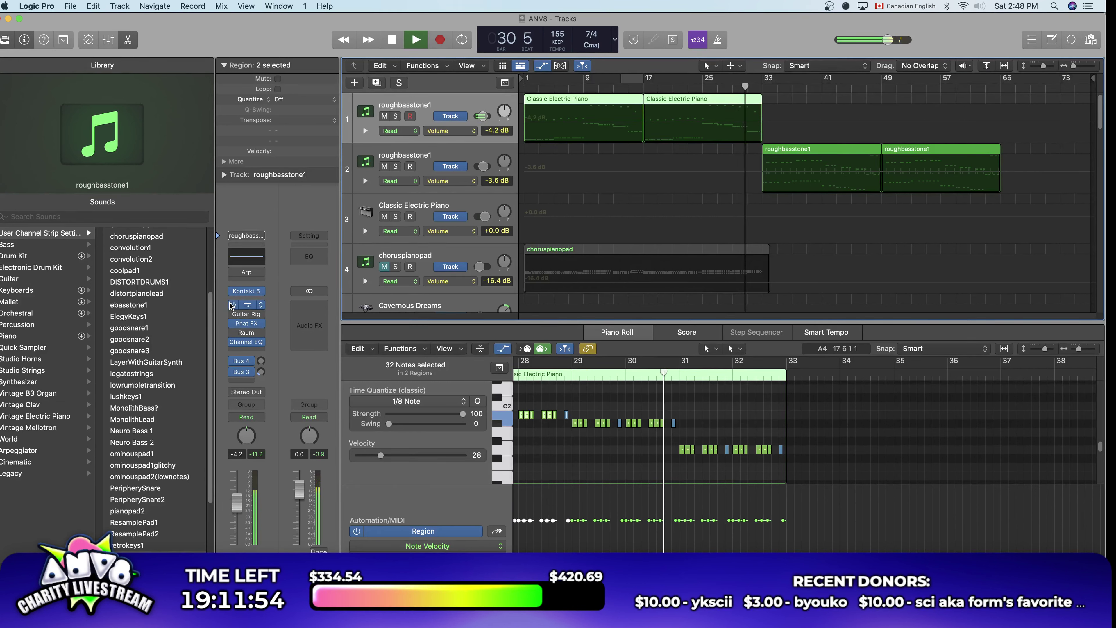
left_click(236, 514)
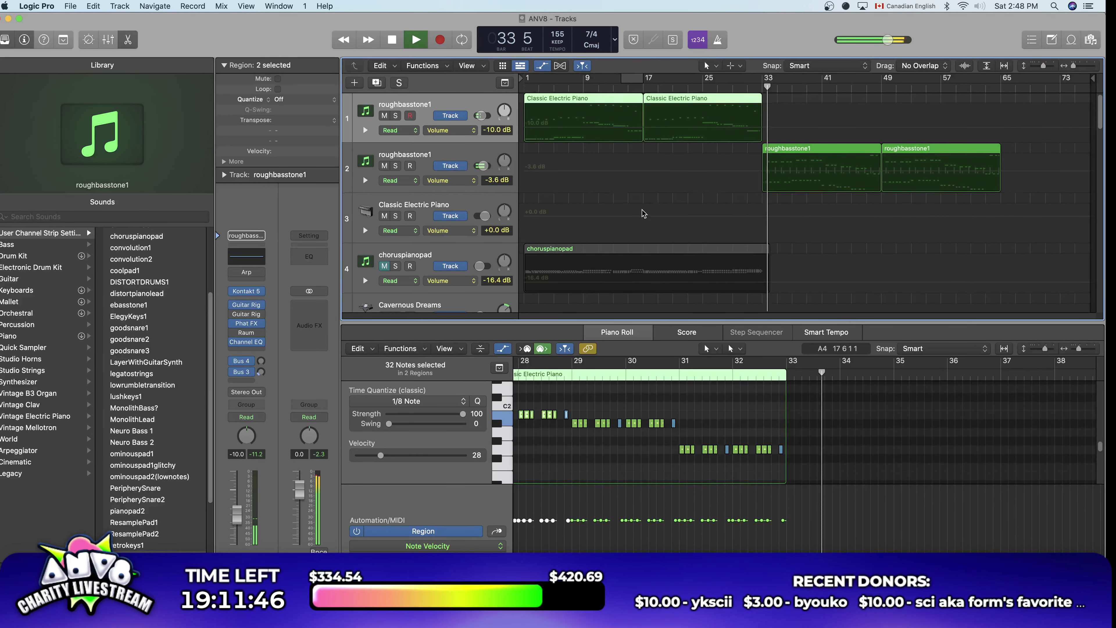
Step: Copy the Curly Wurly, Electric Grand and Glockenspiel regions starting at bar 17 to bar 33 and play them
scroll(642, 214, "down", 15)
key("space")
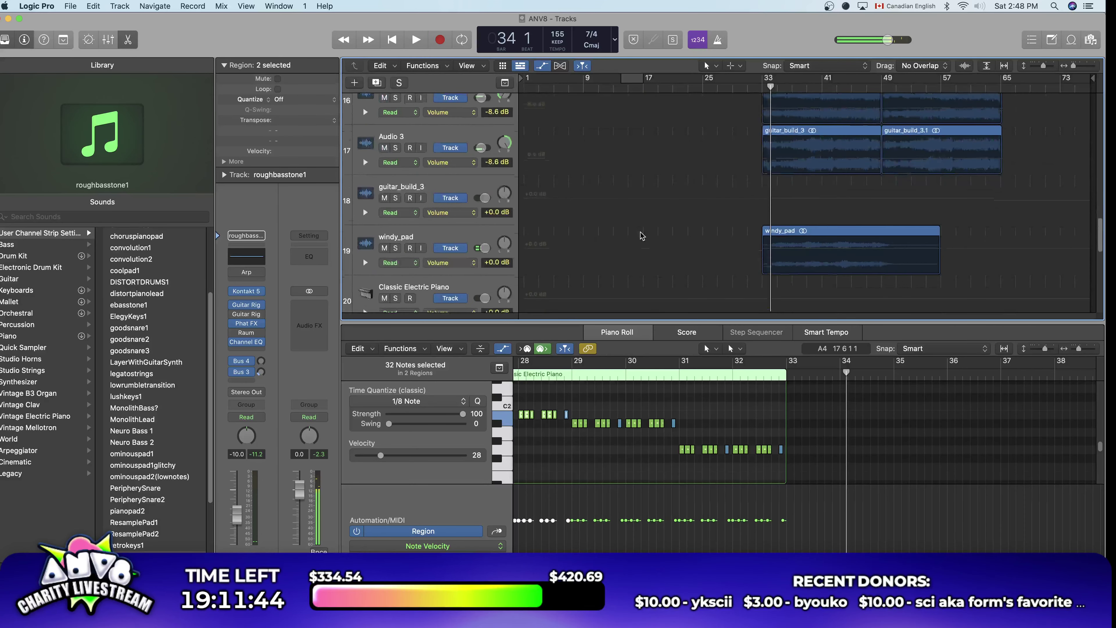
scroll(642, 236, "down", 7)
left_click(754, 162)
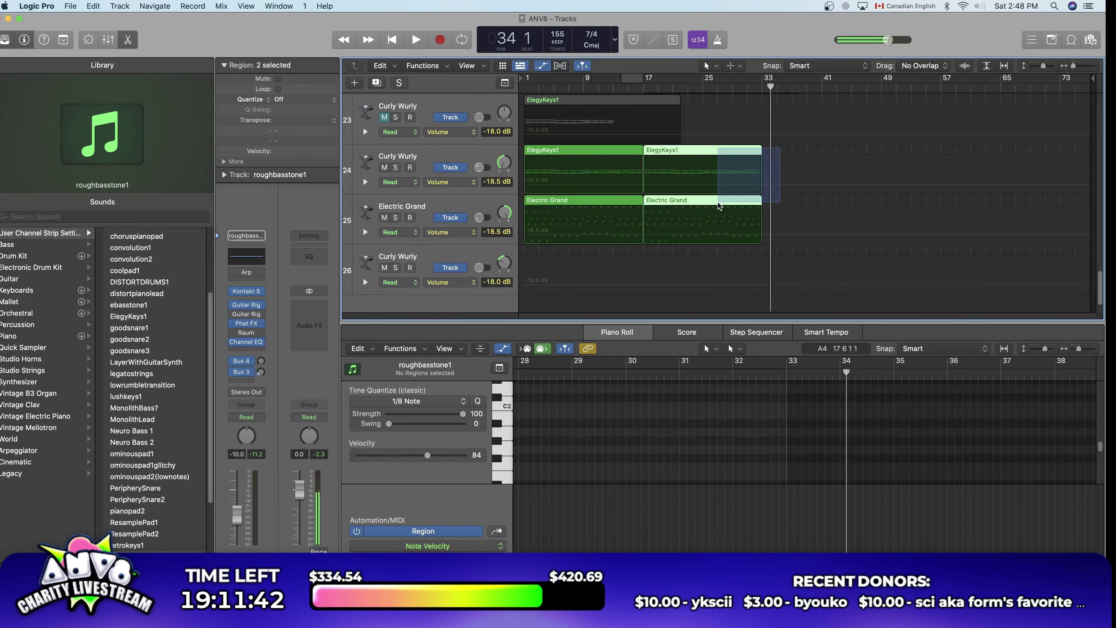
scroll(741, 207, "up", 3)
scroll(742, 206, "up", 1)
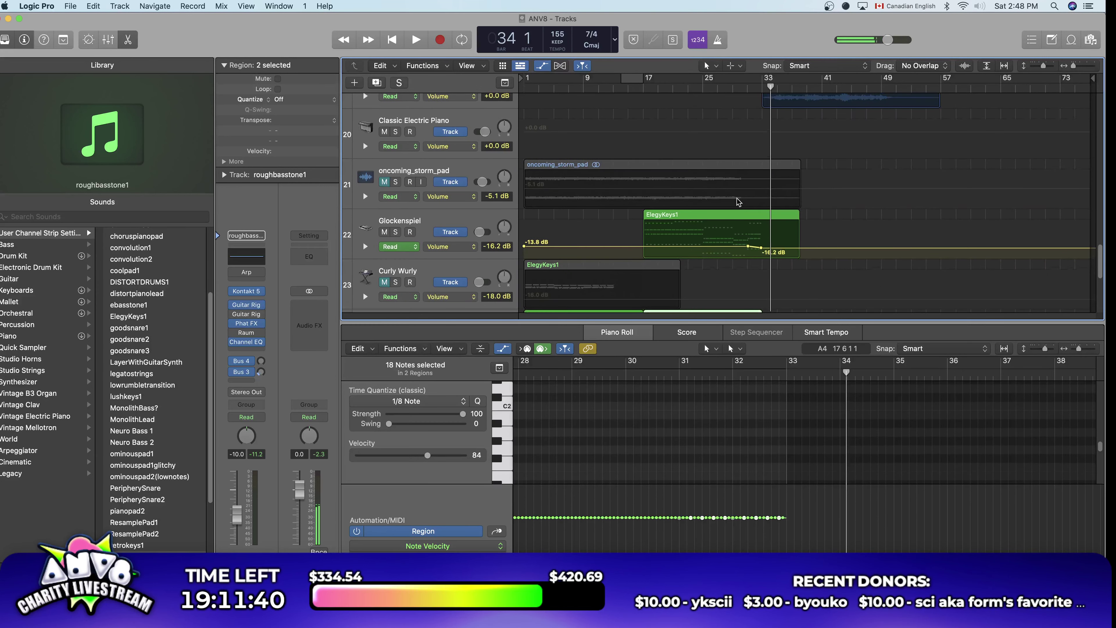
left_click(726, 214, "shift")
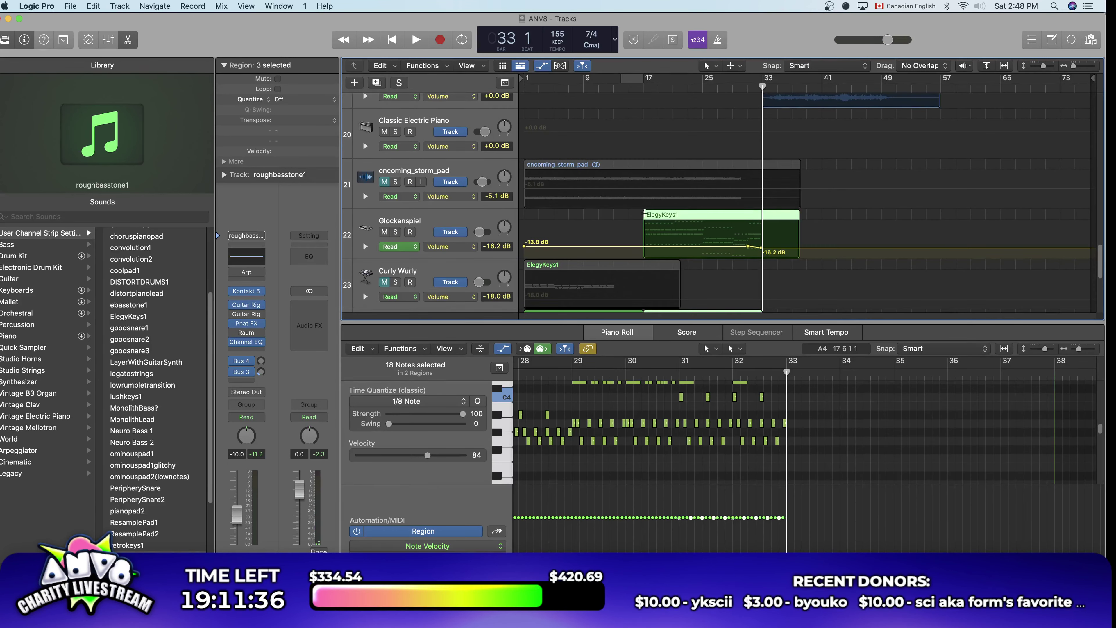
key("super+v")
key("space")
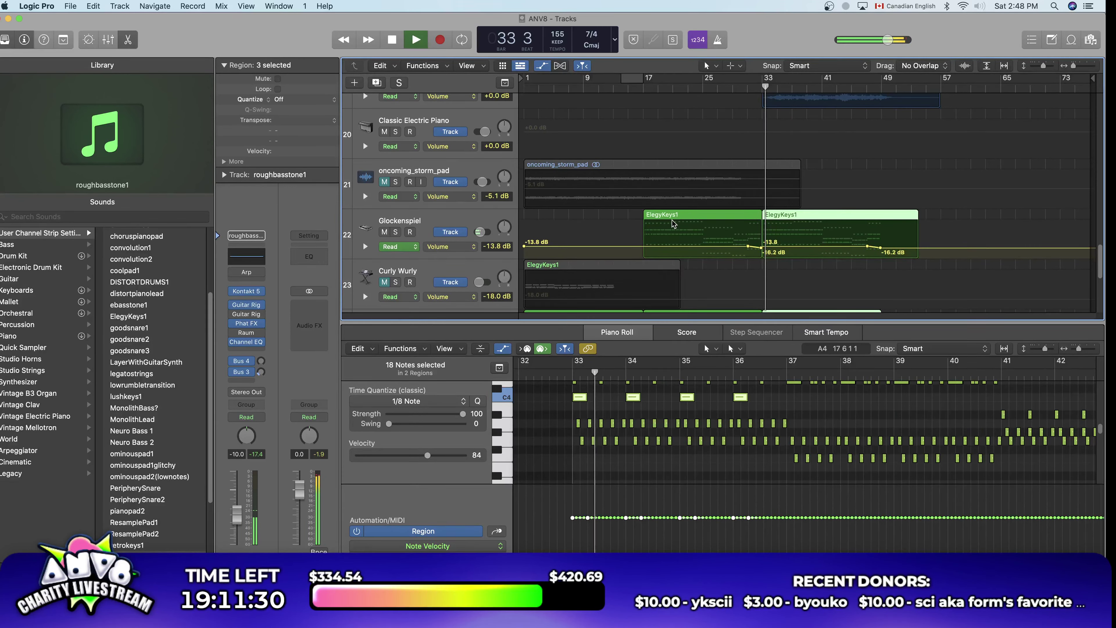
Step: Delete the copied Glockenspiel region at bar 33
left_click(868, 246)
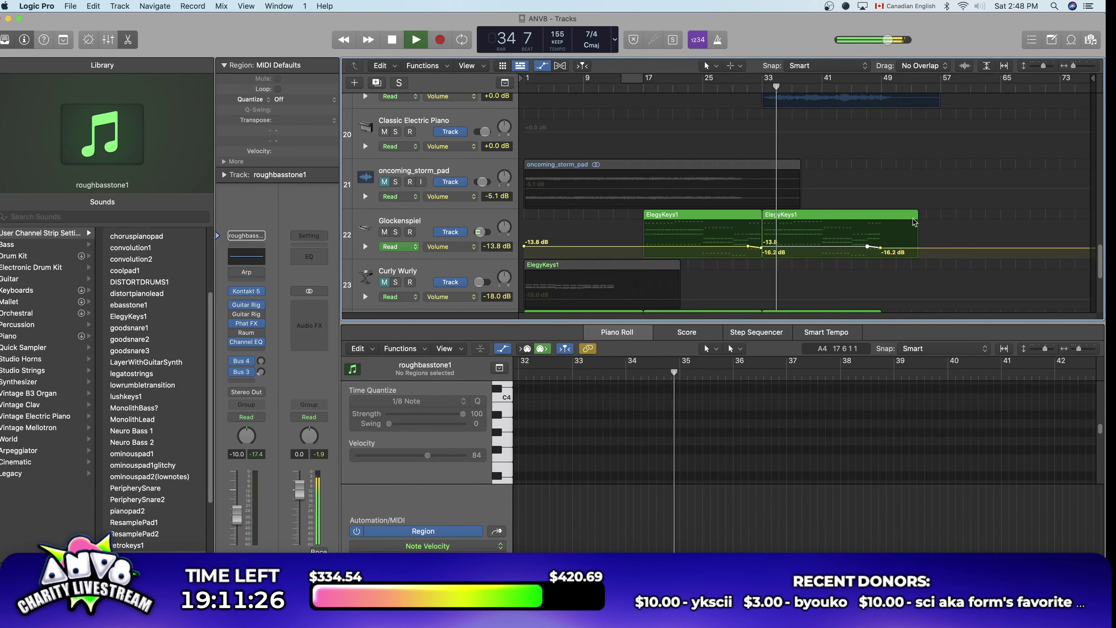
left_click(769, 253)
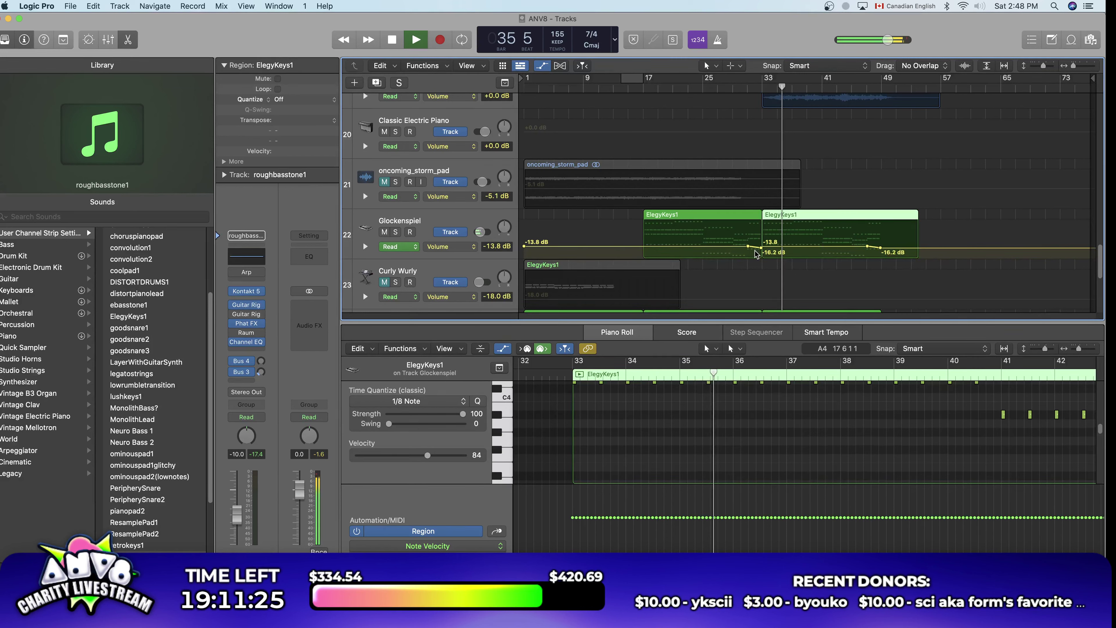
key("Delete")
left_click(570, 205)
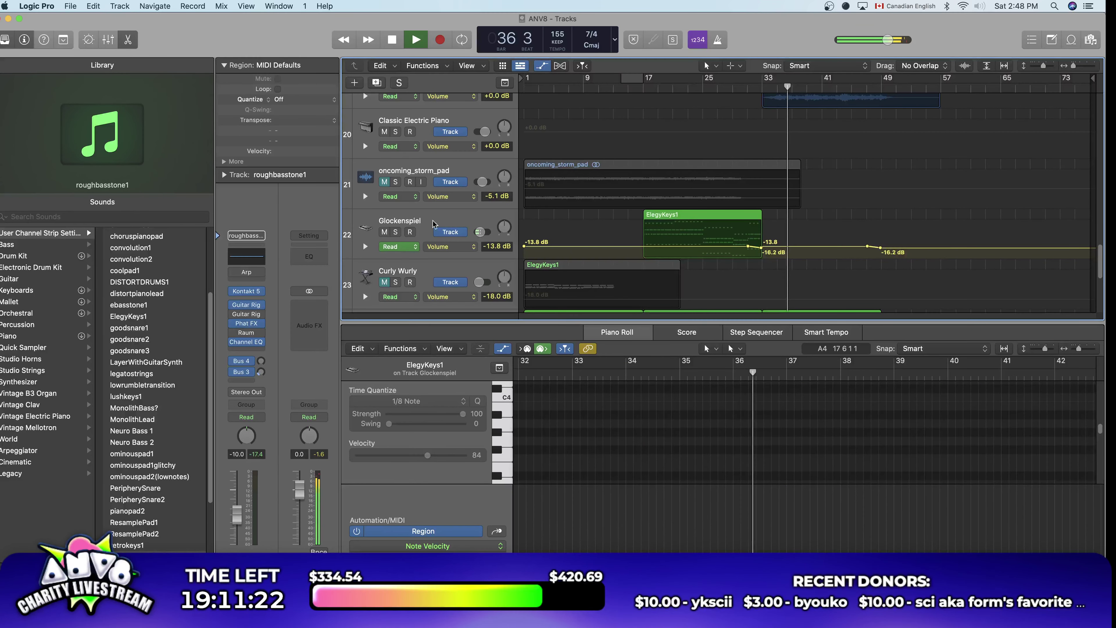
Step: Play from bar 17, comparing the mix with and without the Glockenspiel track, and leave that track muted
key("space")
left_click_drag(789, 87, 644, 140)
key("space")
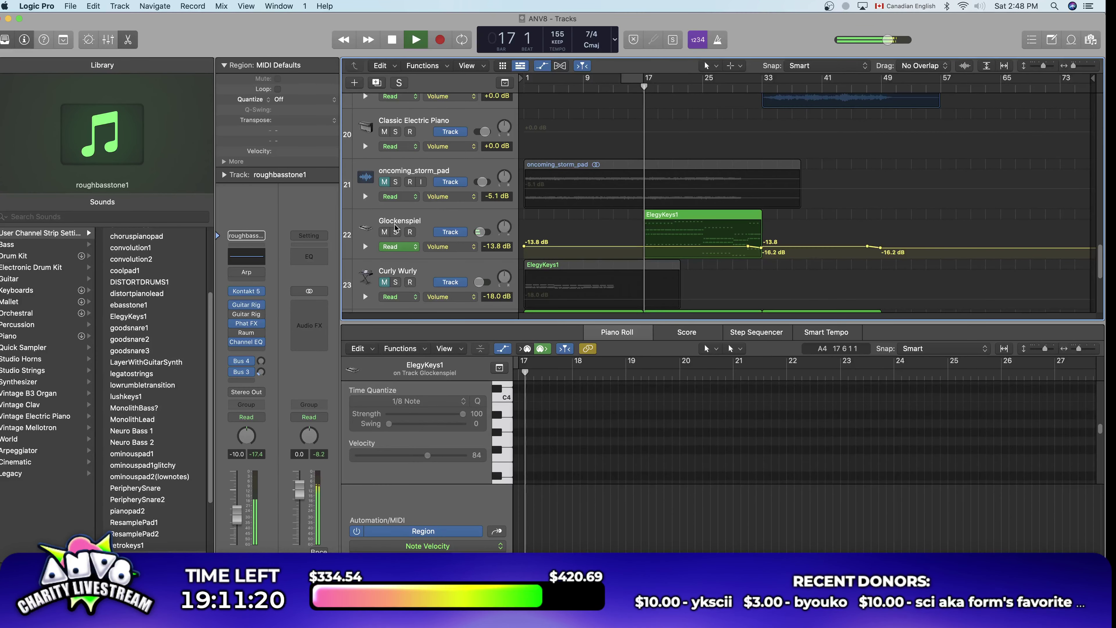
key("ctrl+m")
scroll(750, 240, "down", 3)
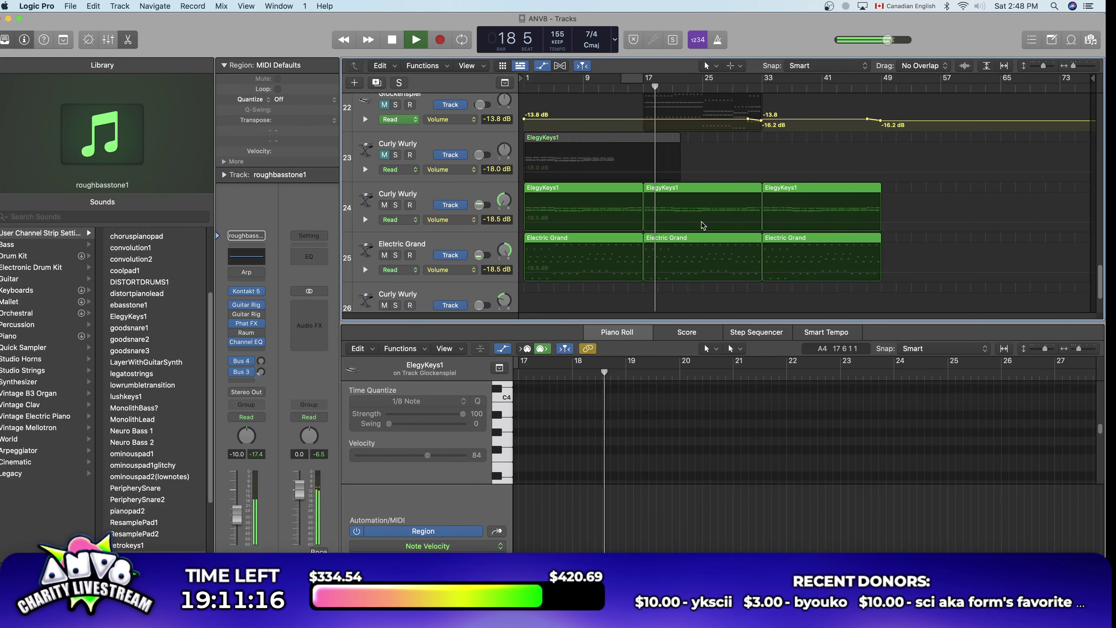
scroll(750, 239, "up", 2)
left_click(385, 161)
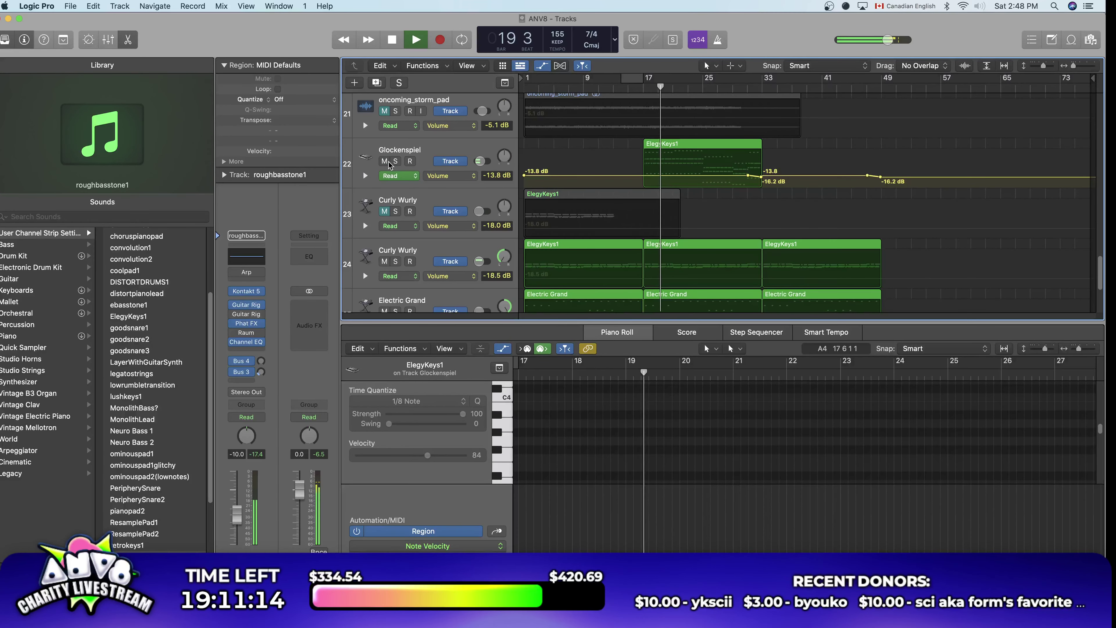
left_click(388, 163)
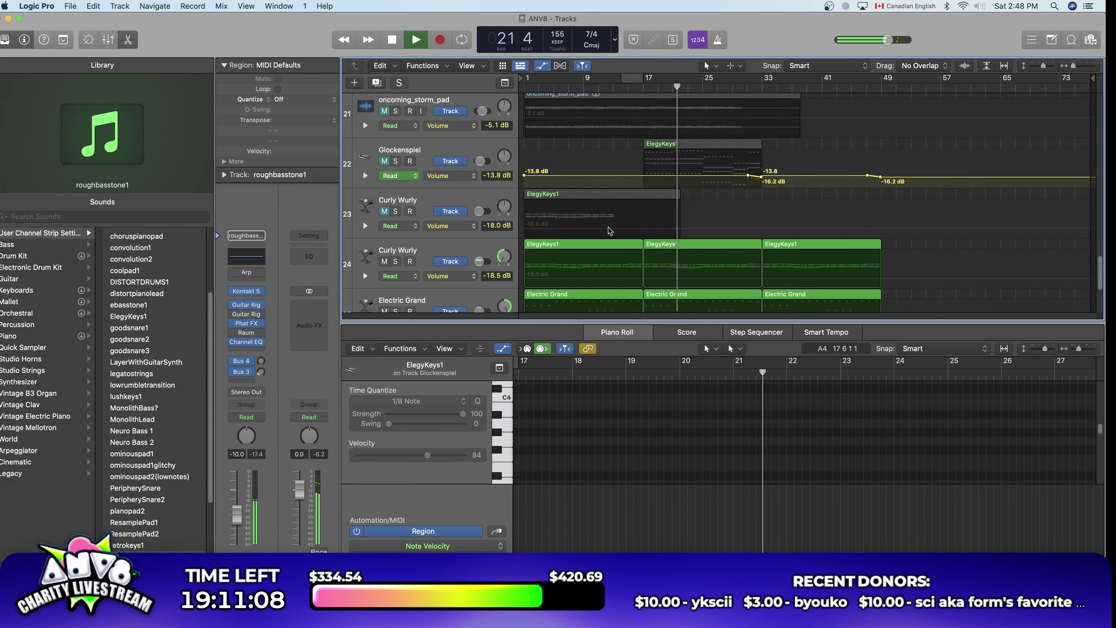
scroll(603, 207, "up", 3)
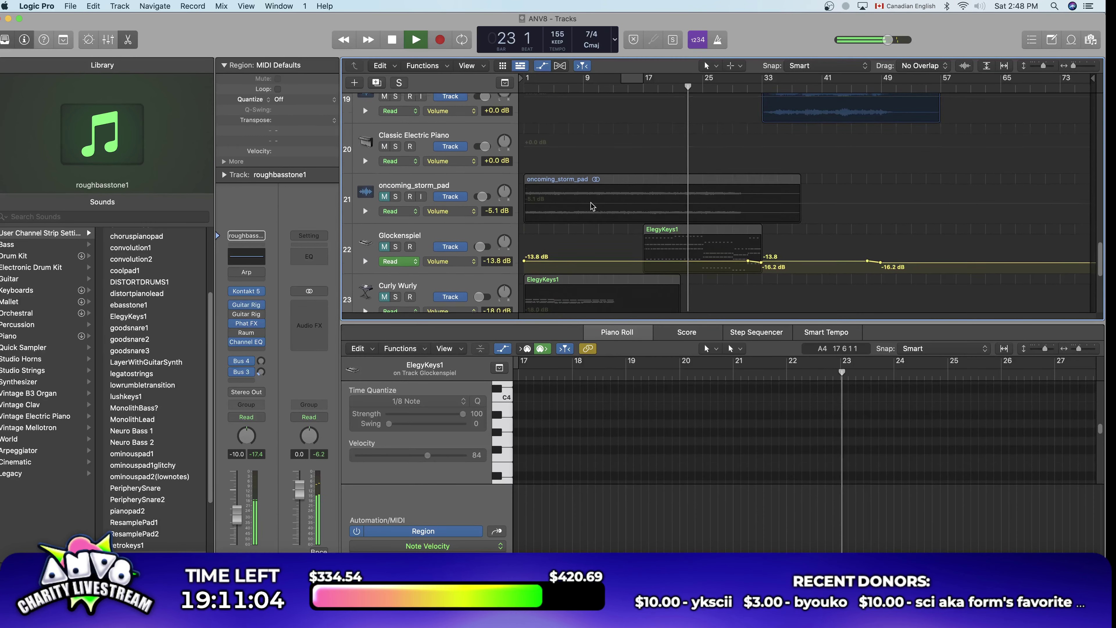
Step: Lower the Raum reverb's mix on the Curly Wurly track above Electric Grand
scroll(592, 203, "down", 4)
scroll(671, 216, "down", 3)
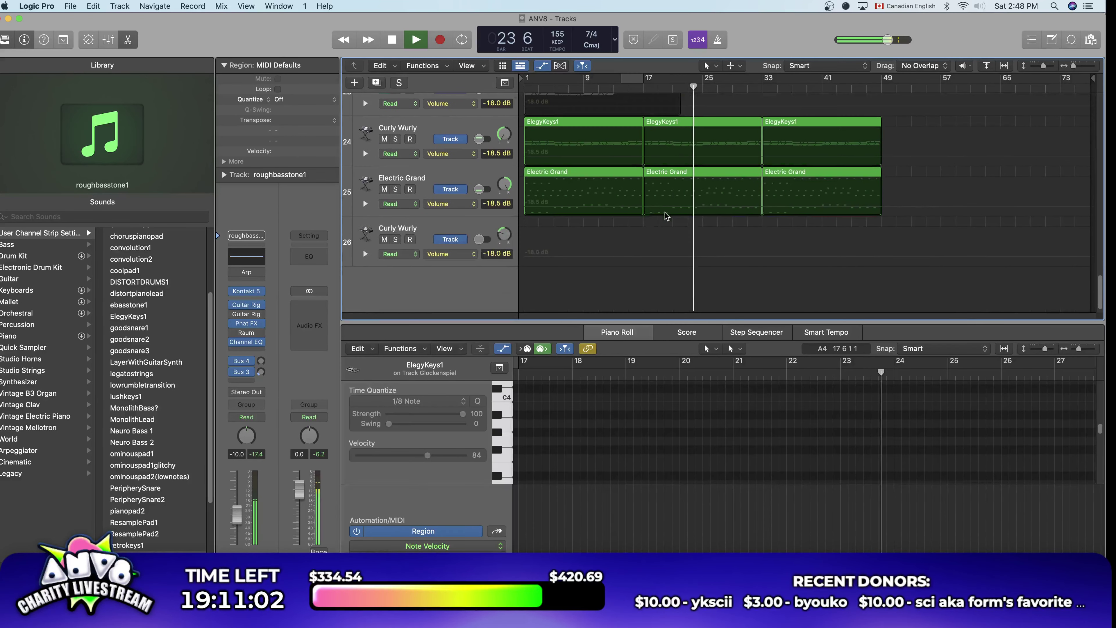
scroll(671, 215, "up", 5)
scroll(671, 212, "down", 1)
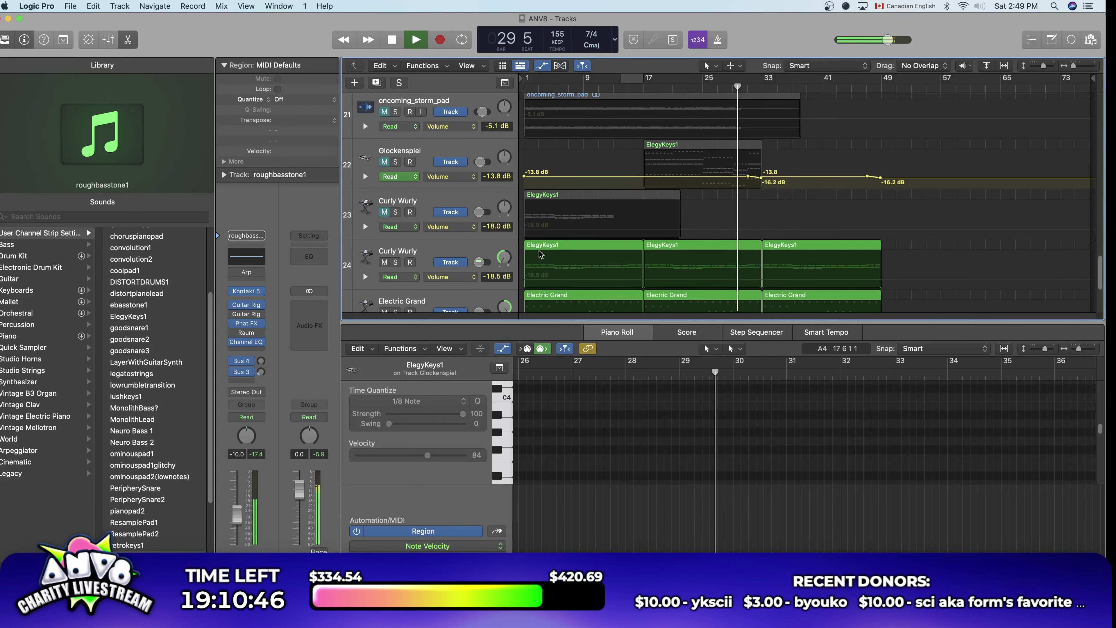
left_click(443, 255)
left_click(245, 332)
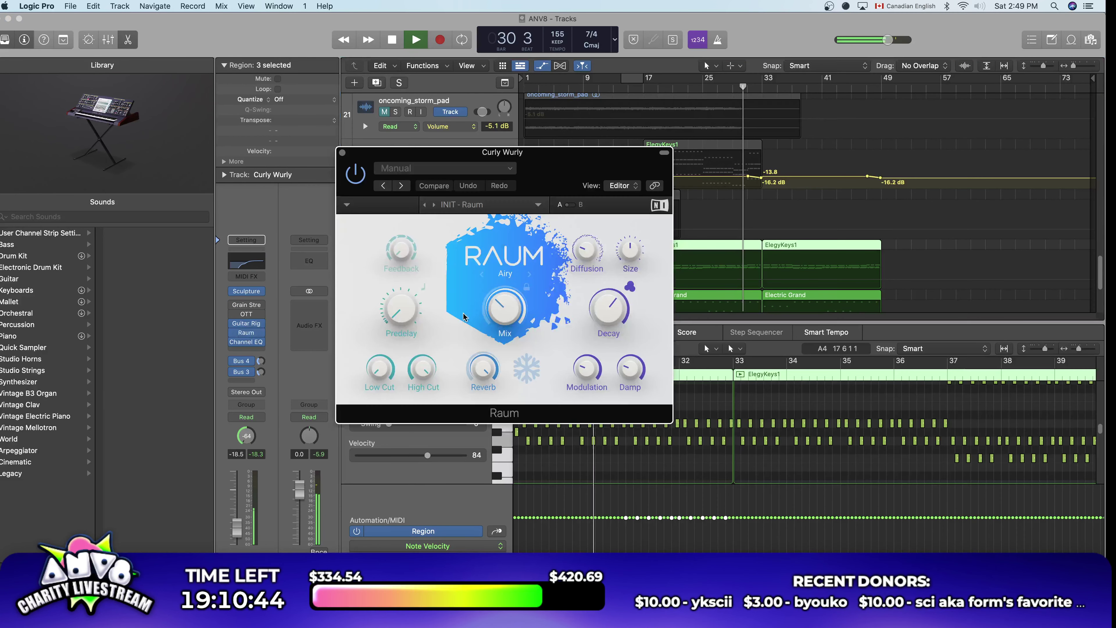
left_click_drag(504, 307, 504, 321)
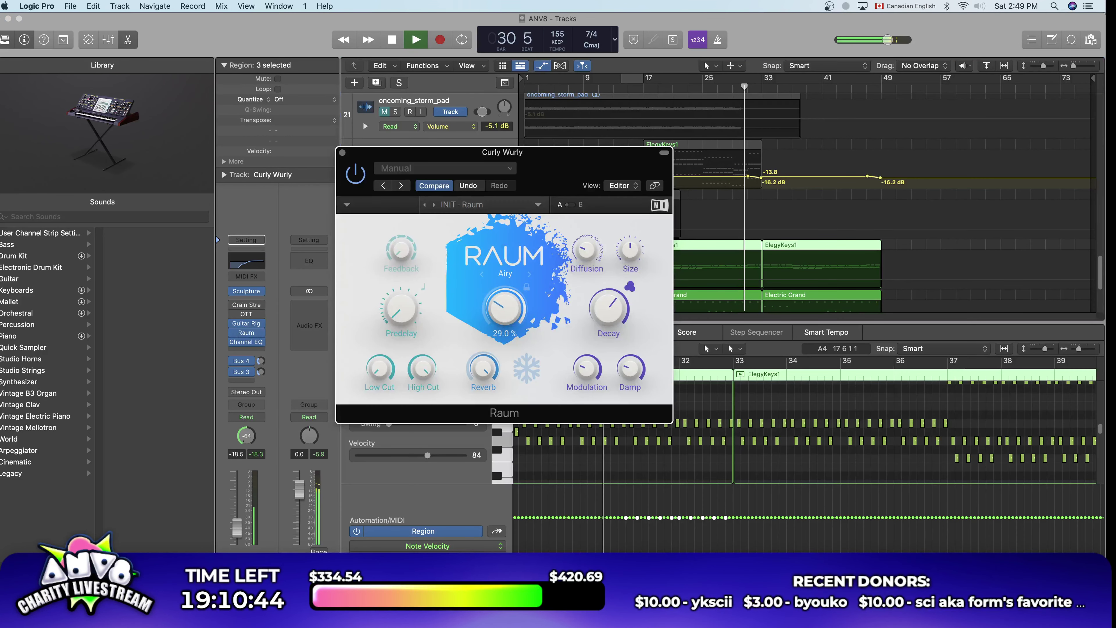
left_click(342, 152)
Step: Listen through the section from bar 33 to about bar 52 while reviewing the guitar, pad, Glockenspiel and keyboard tracks, and stop playback
scroll(615, 237, "down", 3)
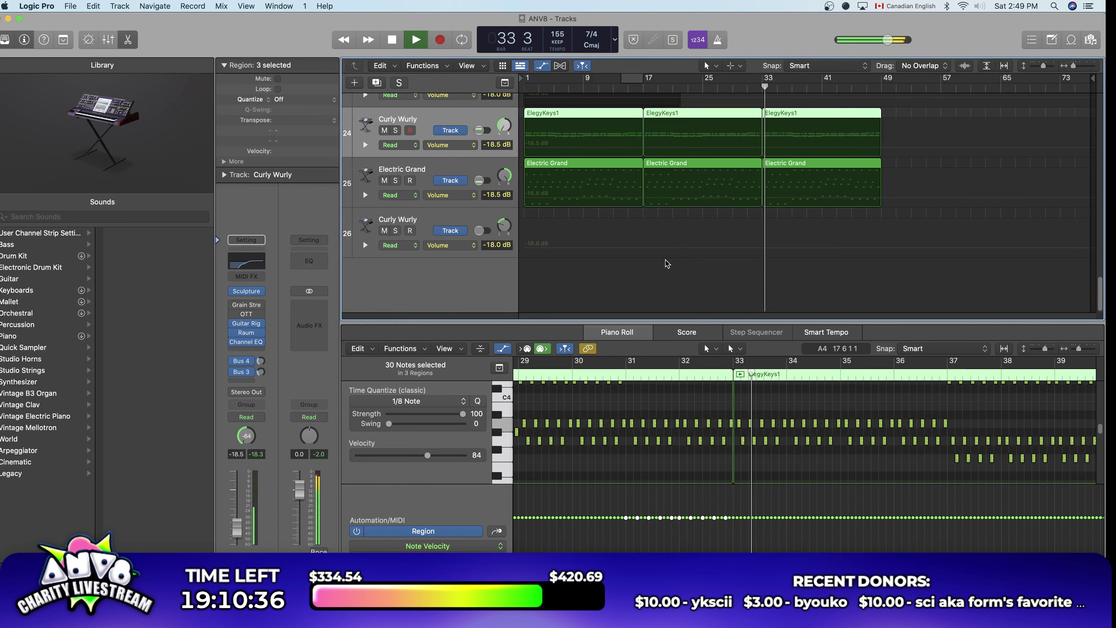
scroll(610, 249, "up", 2)
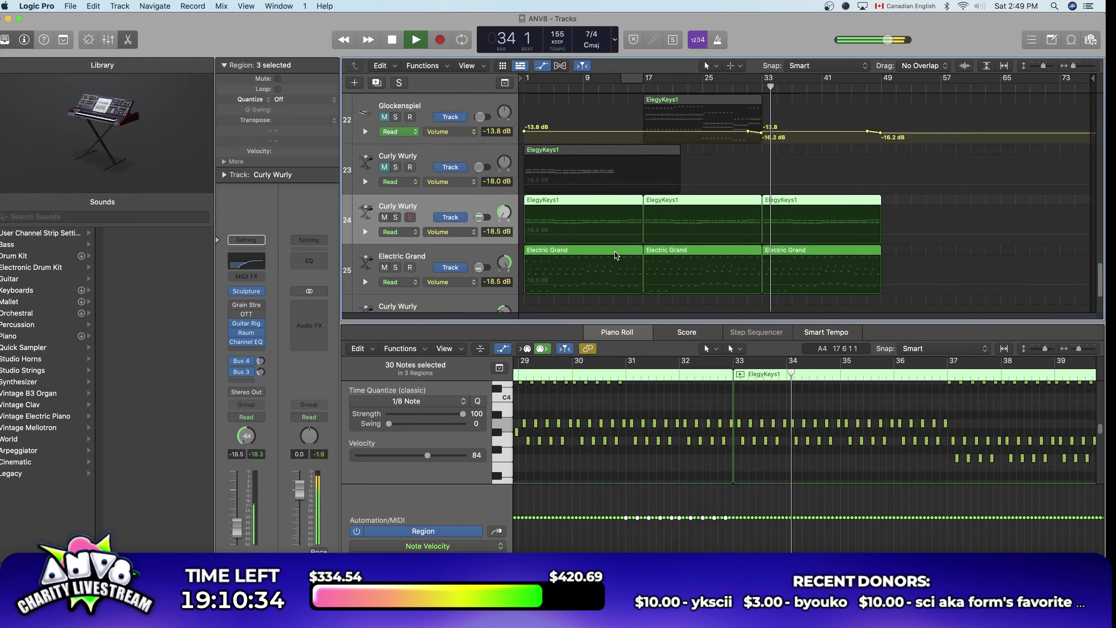
scroll(616, 254, "up", 2)
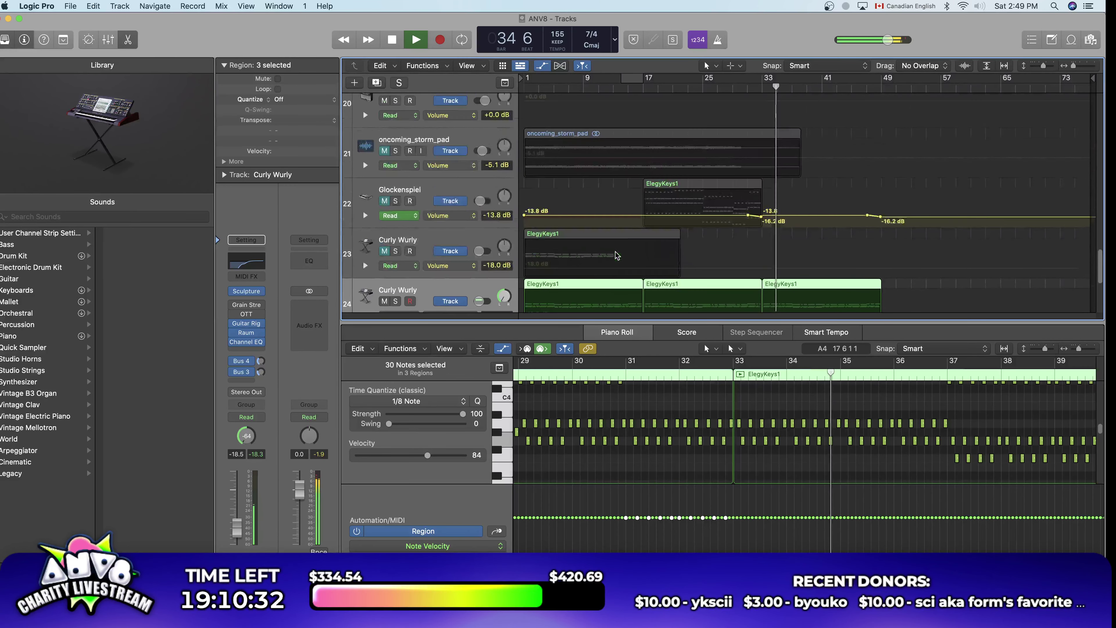
left_click(392, 188)
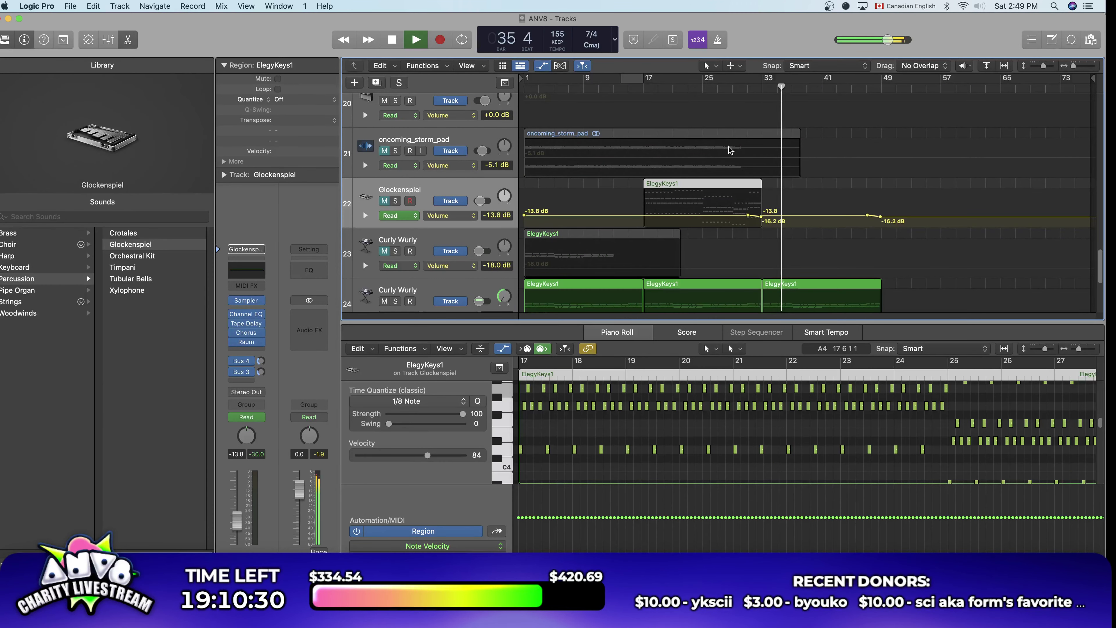
scroll(724, 176, "down", 3)
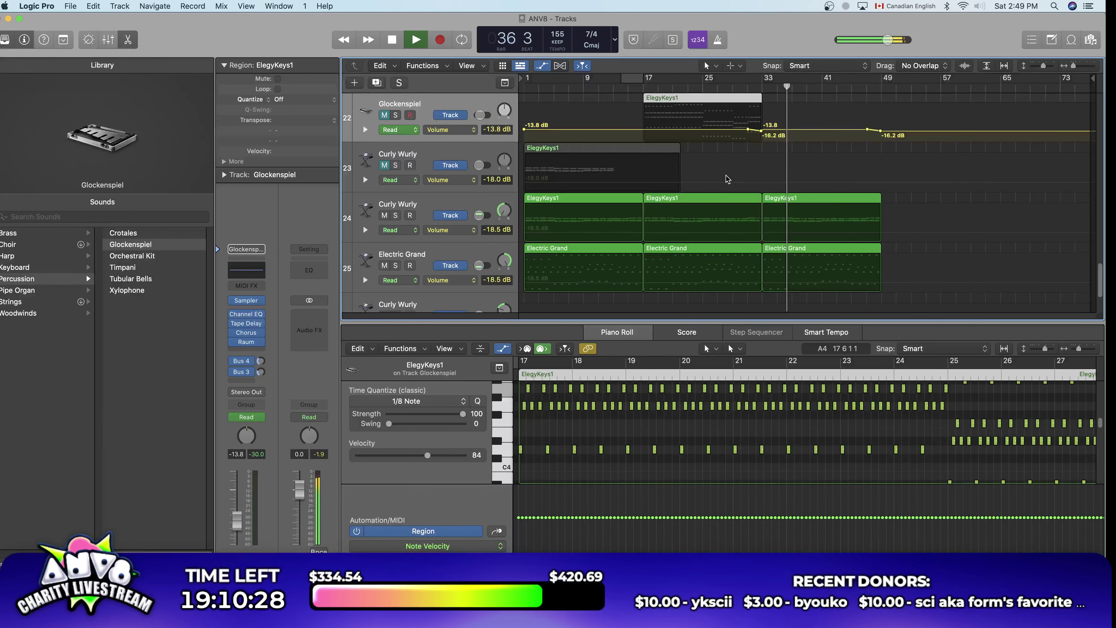
scroll(727, 180, "up", 2)
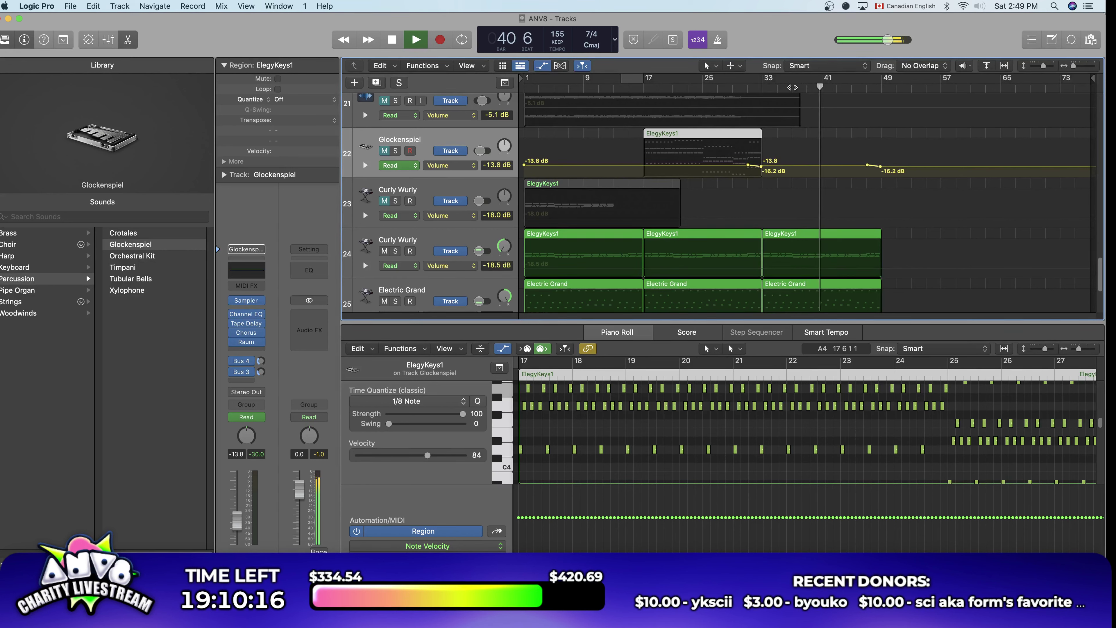
scroll(781, 225, "up", 10)
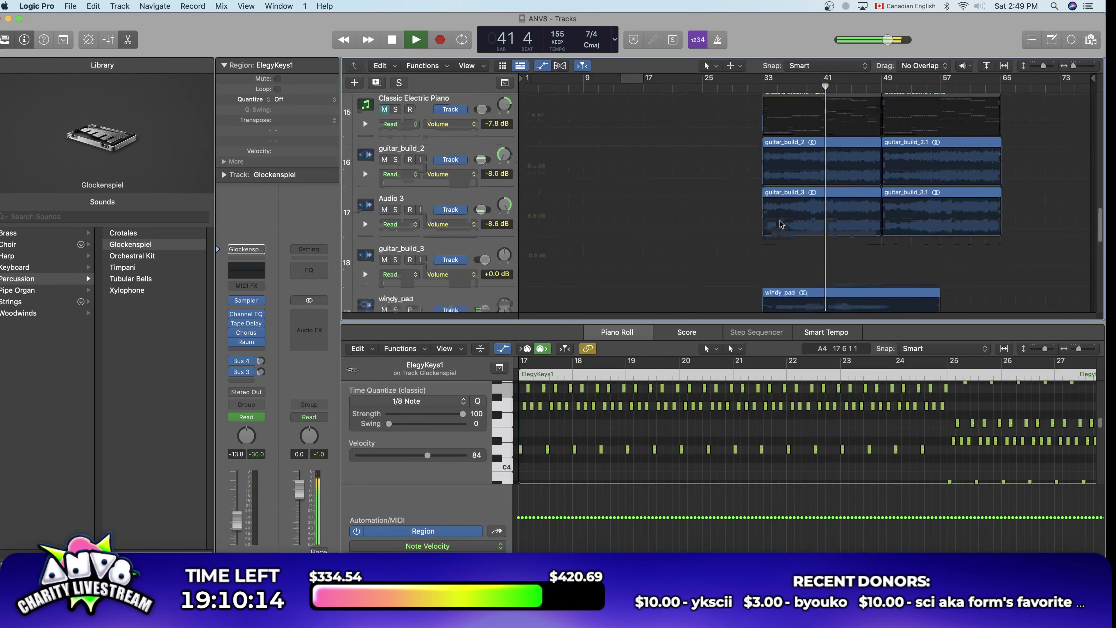
scroll(781, 225, "up", 4)
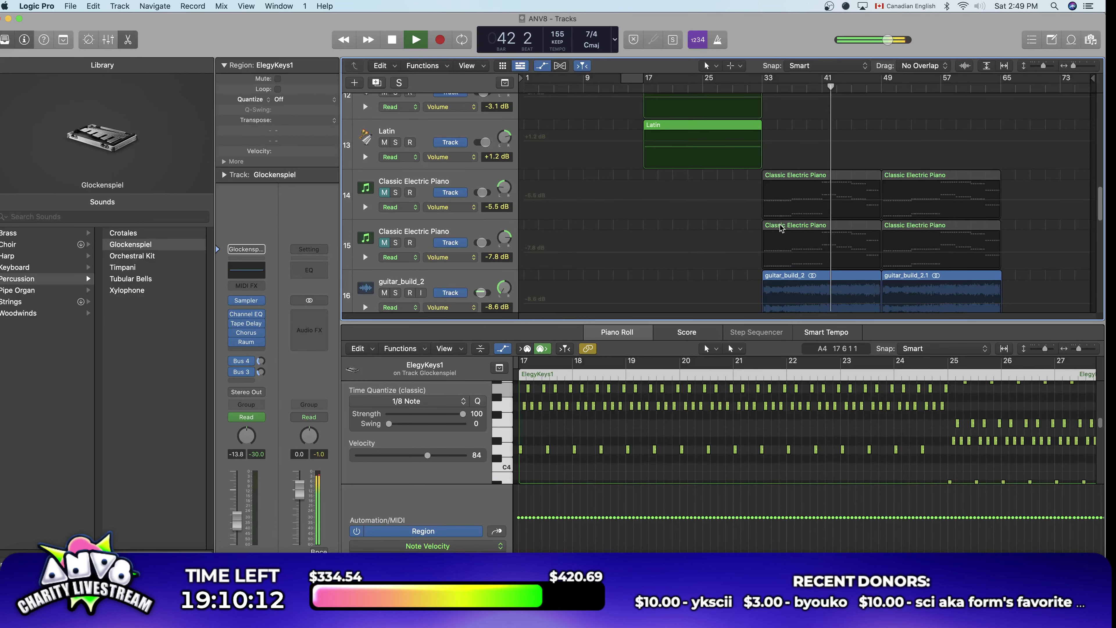
scroll(781, 228, "down", 12)
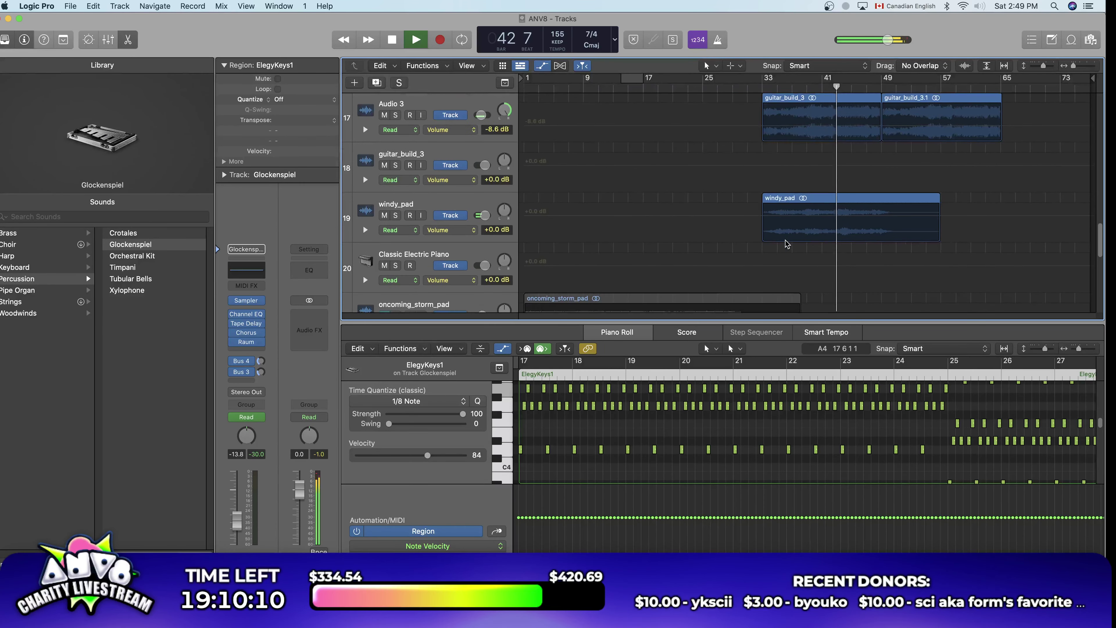
scroll(786, 244, "down", 7)
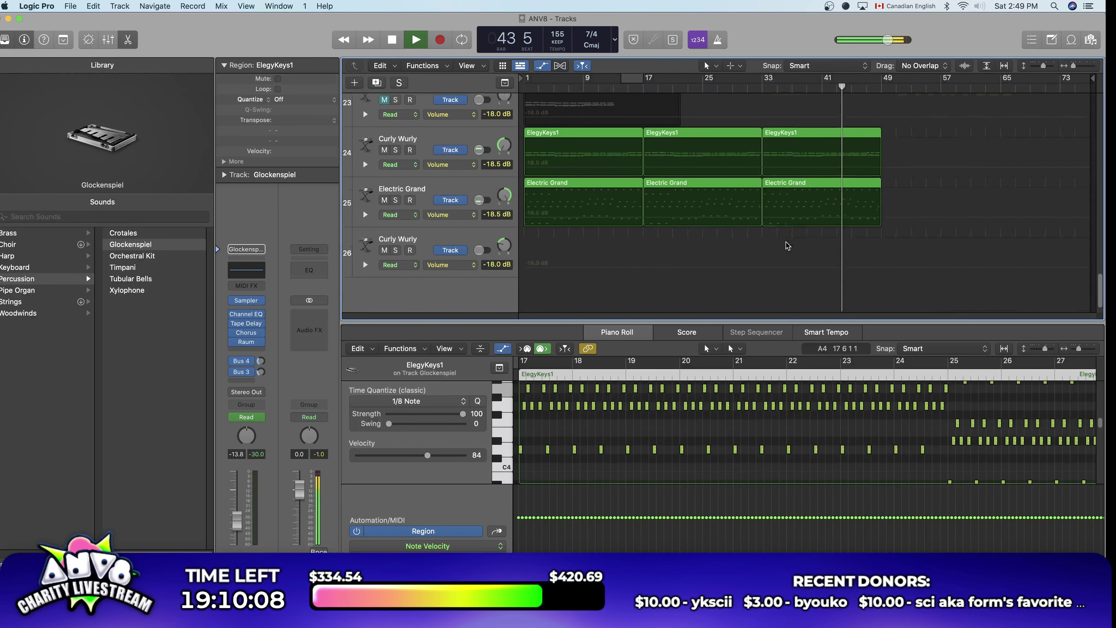
scroll(788, 249, "down", 1)
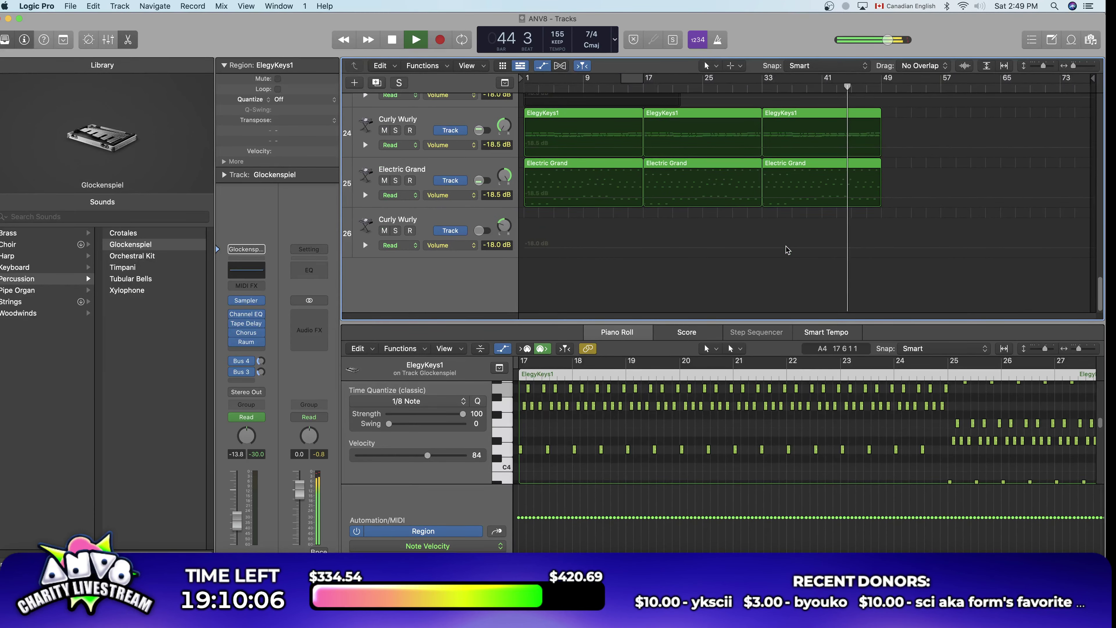
scroll(787, 250, "up", 3)
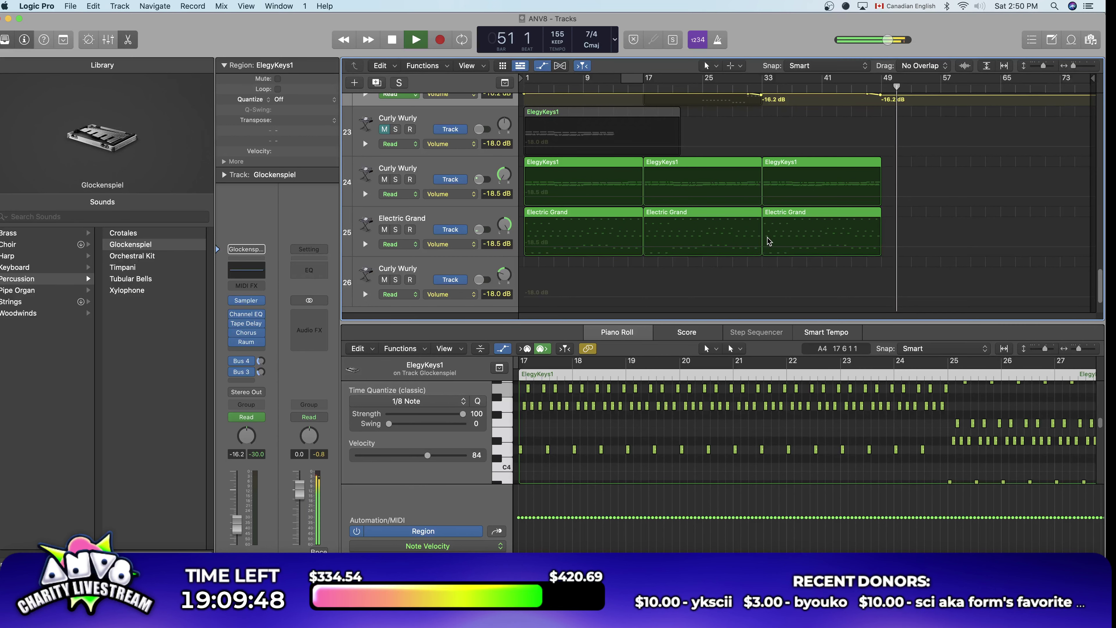
scroll(768, 241, "up", 6)
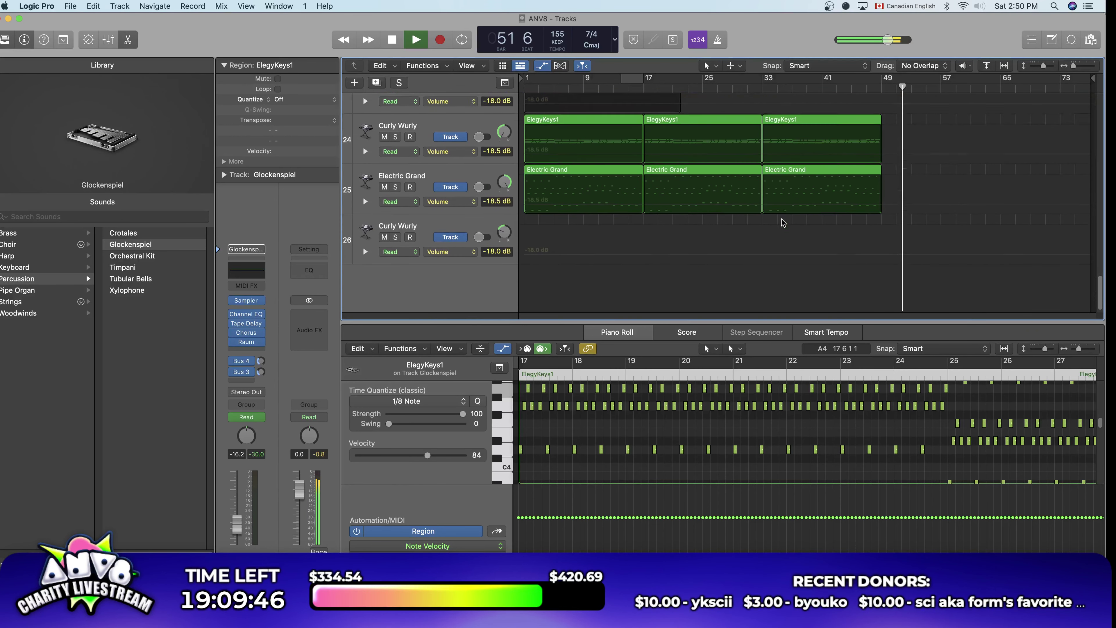
key("space")
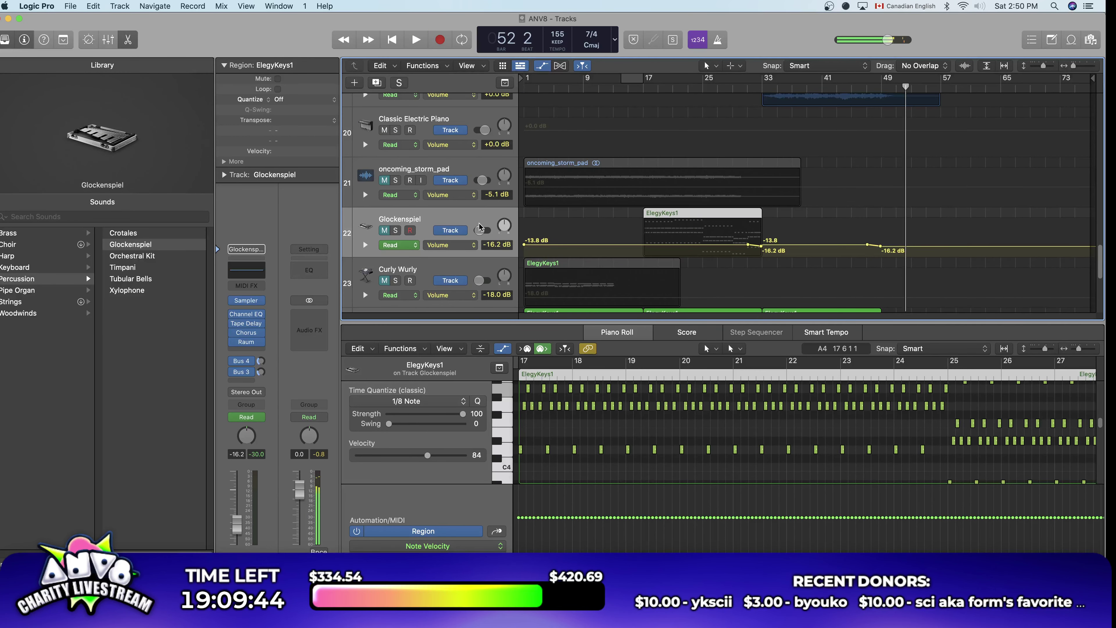
Step: Move the Glockenspiel region from bar 17 to bar 33 and pan its track to -64
key("ctrl+s")
left_click_drag(734, 217, 853, 217)
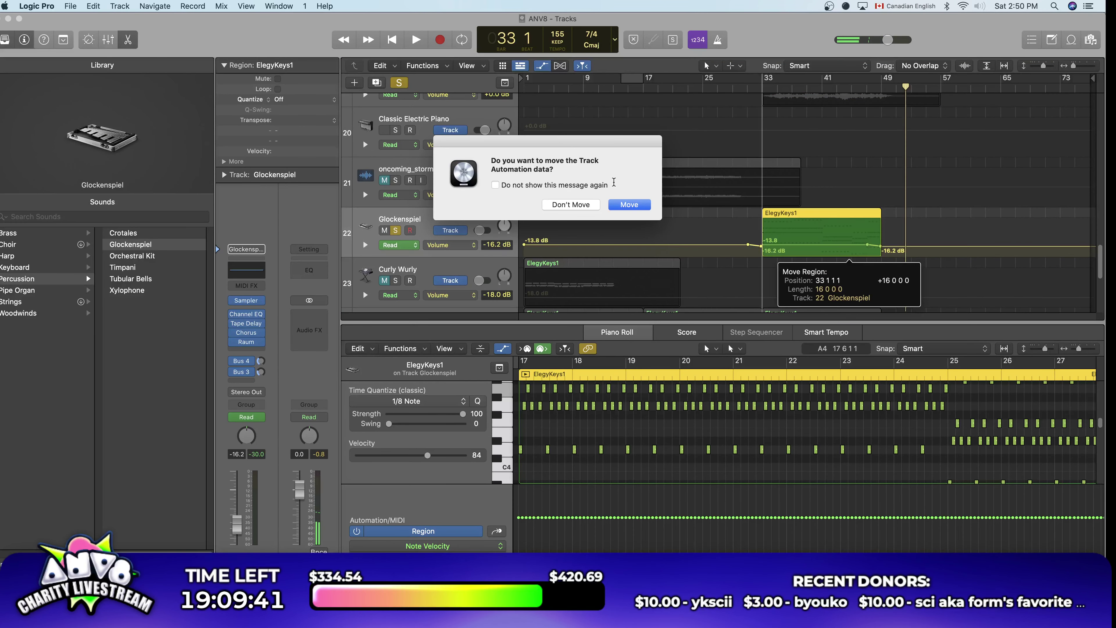
key("Return")
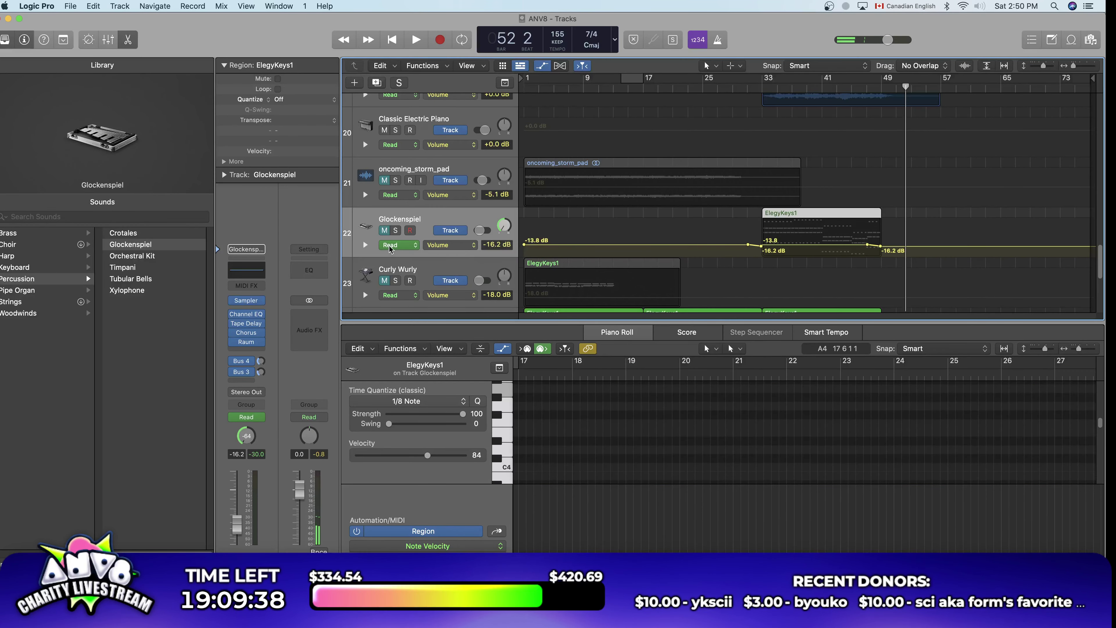
Step: Play the unmuted Glockenspiel track soloed from bar 33 and raise its volume automation across the region to -10.5 dB
key("ctrl+s")
left_click_drag(904, 89, 762, 145)
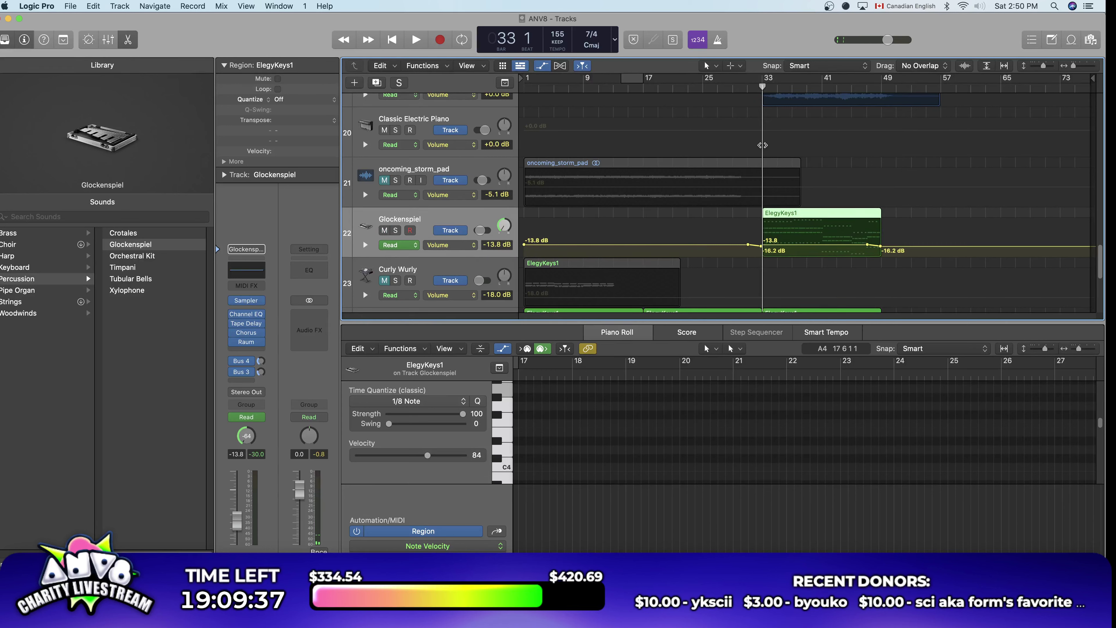
key("s")
key("space")
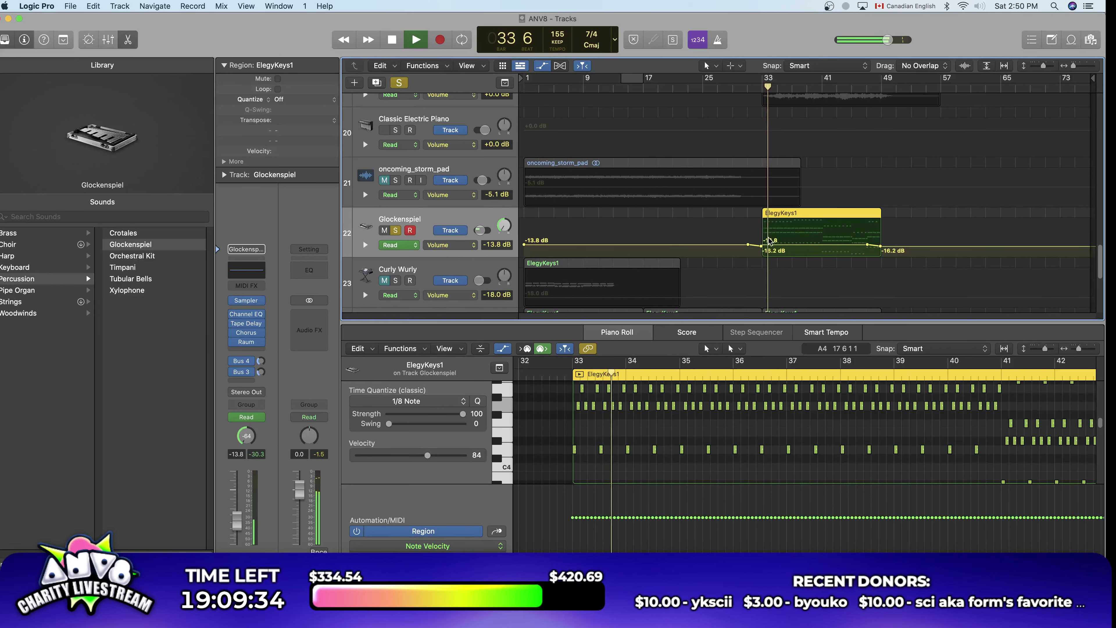
left_click_drag(762, 245, 762, 241)
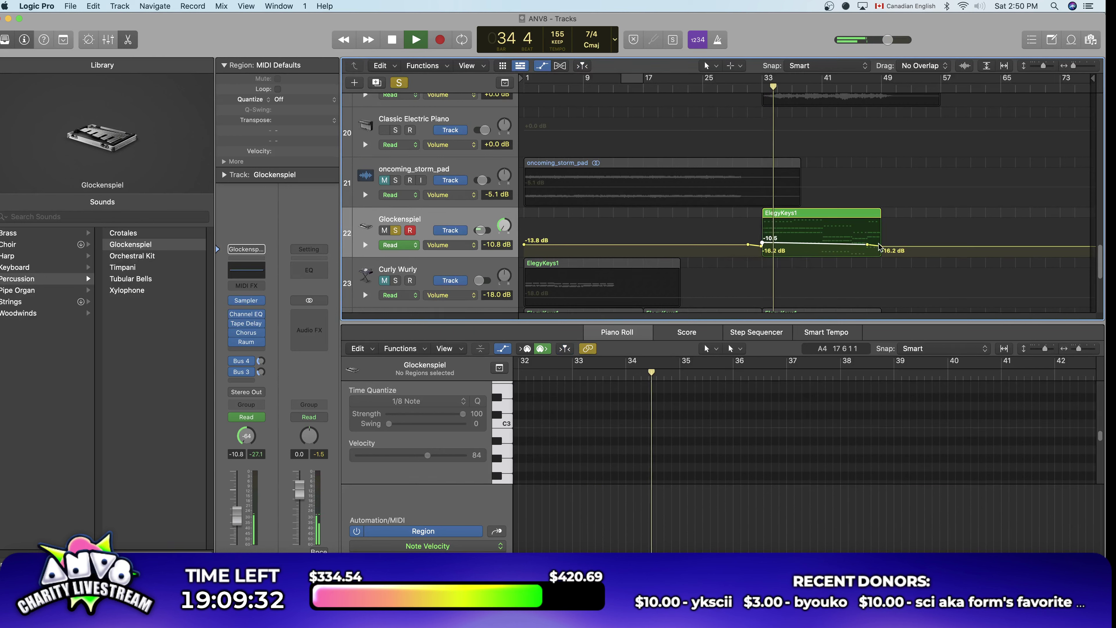
left_click_drag(880, 249, 867, 243)
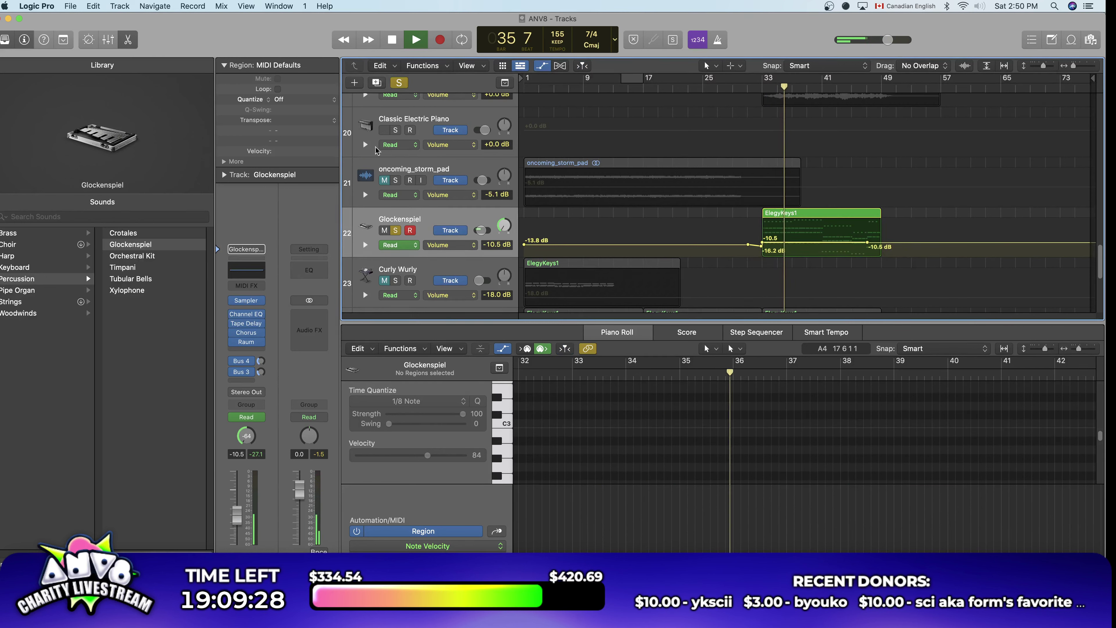
Step: Duplicate the Glockenspiel track with its bar 33 region, leaving out the automation, and pan the duplicate to +63
right_click(439, 218)
left_click(490, 274)
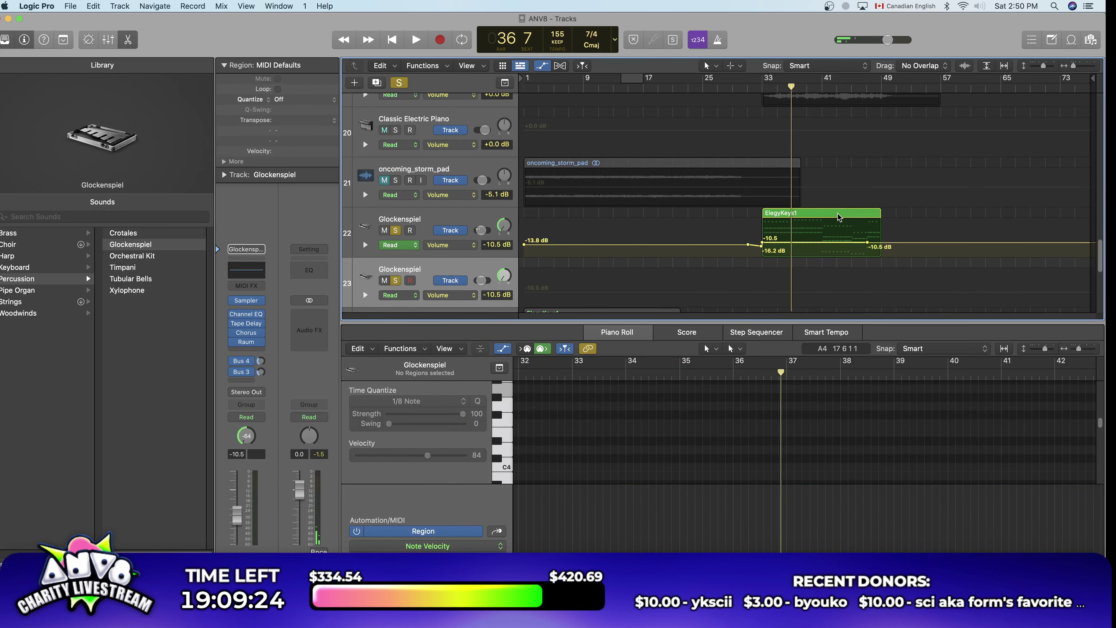
left_click(811, 231)
key("comma")
key("comma")
key("comma")
key("super+c")
key("super+v")
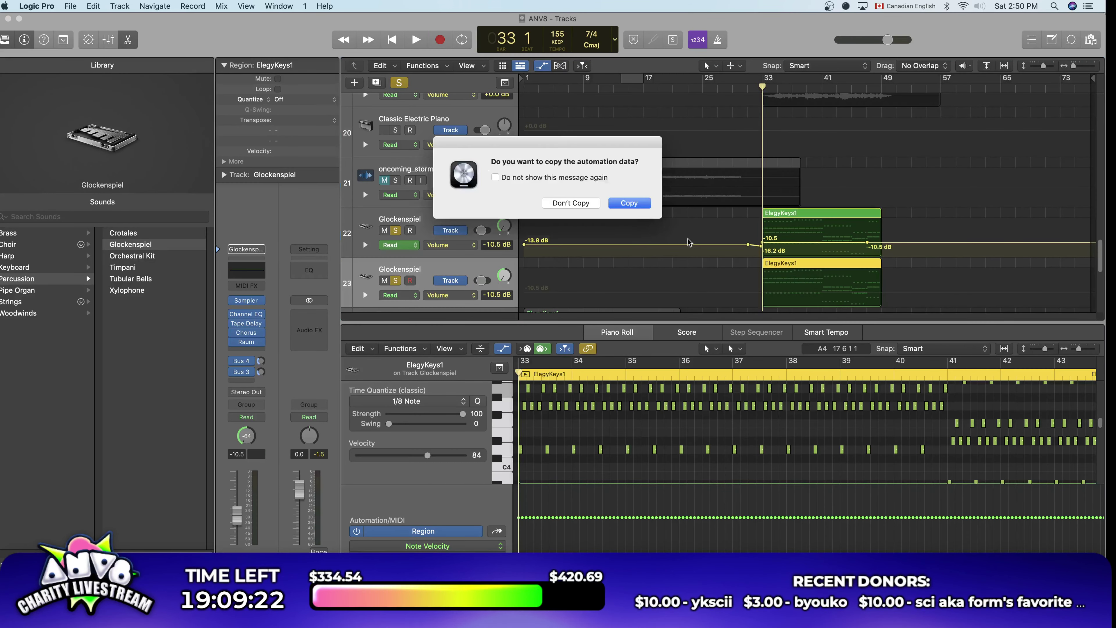
left_click(571, 205)
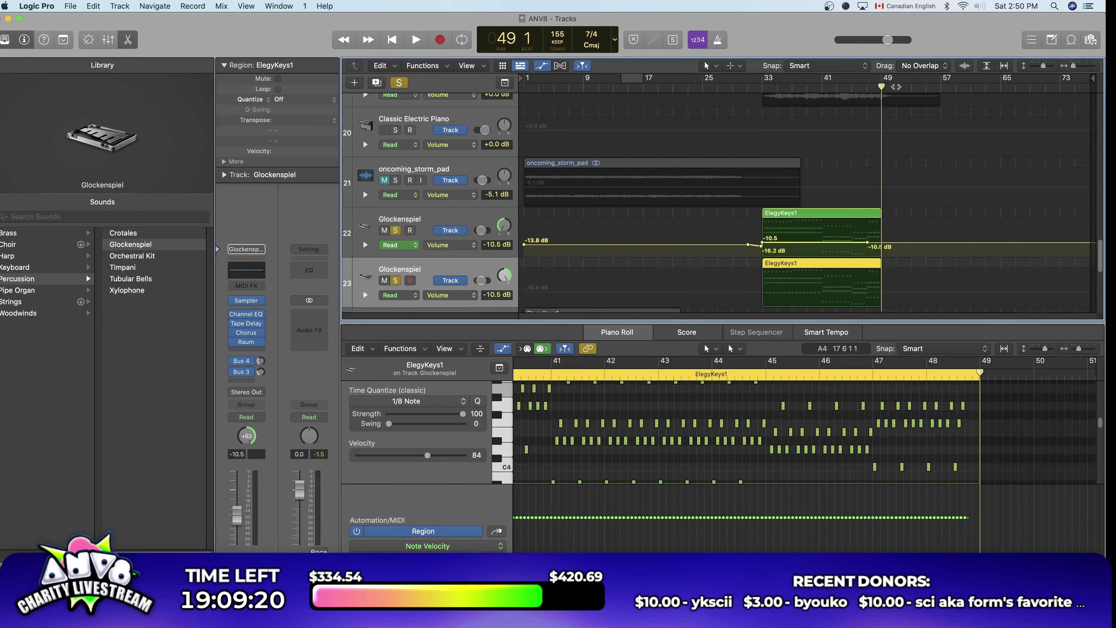
Step: Audition the Crotales and Xylophone sounds alone on the duplicate track from bar 33, and return it to the Glockenspiel sound
left_click_drag(896, 87, 762, 141)
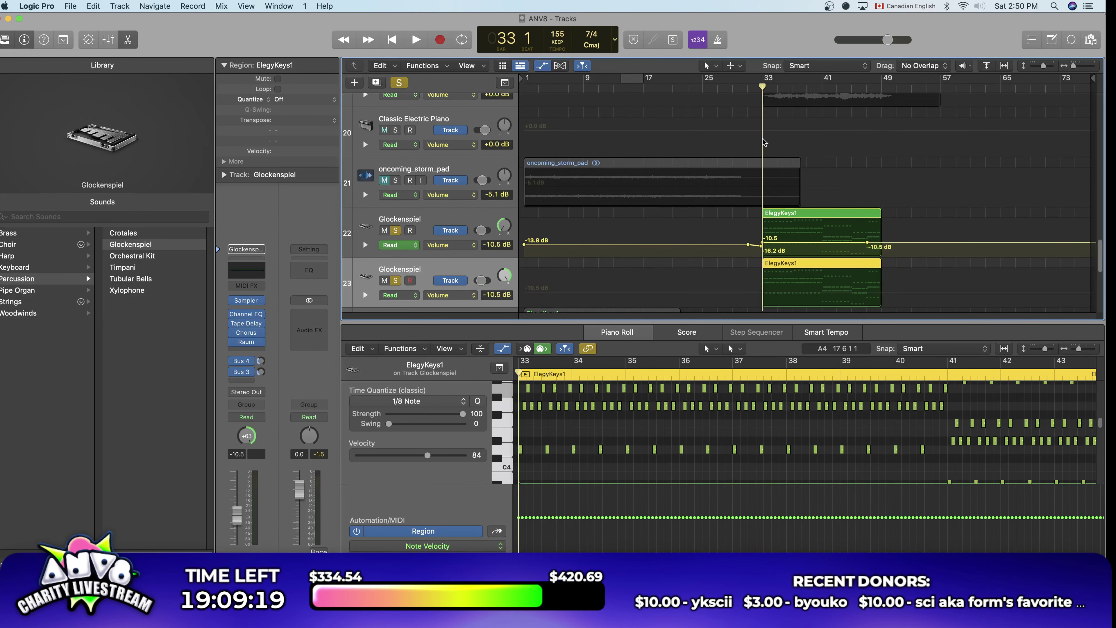
left_click(145, 233)
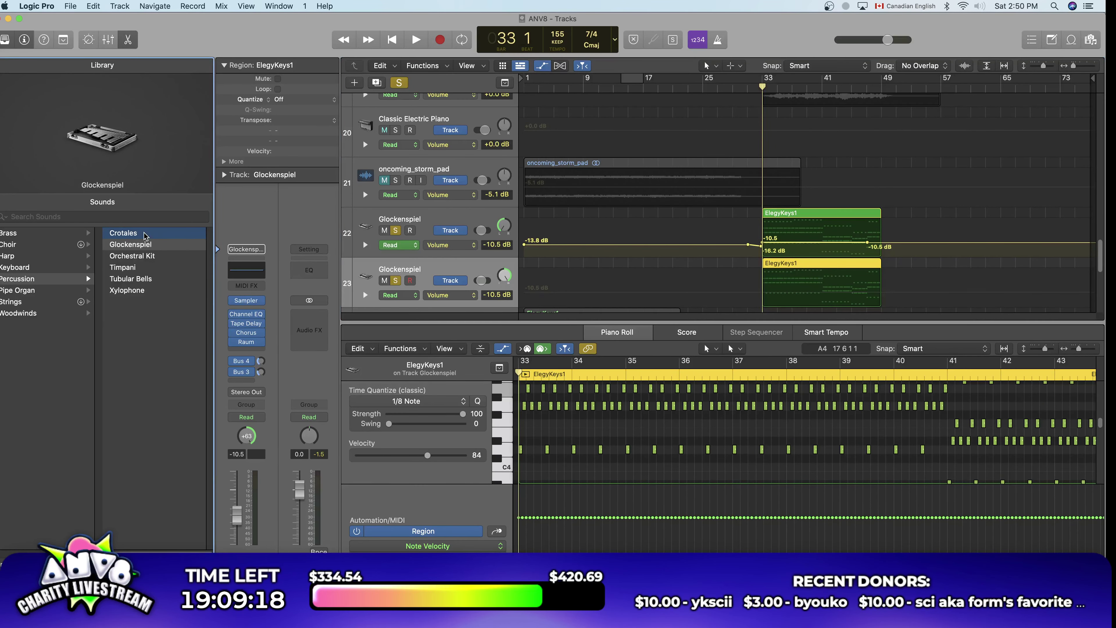
left_click(394, 230)
key("space")
key("space")
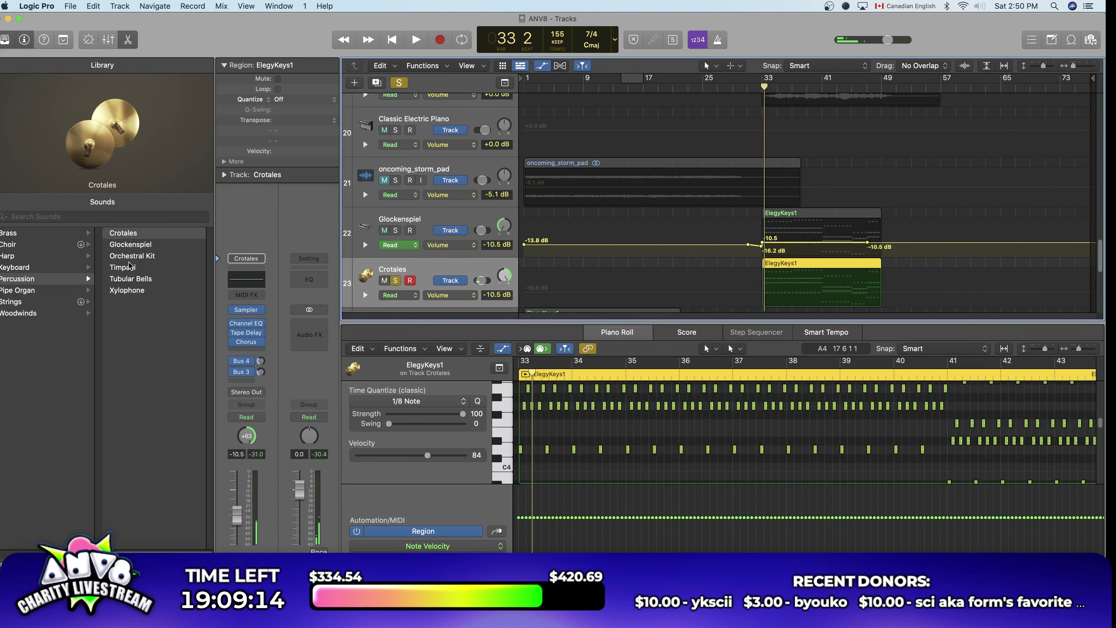
left_click(138, 281)
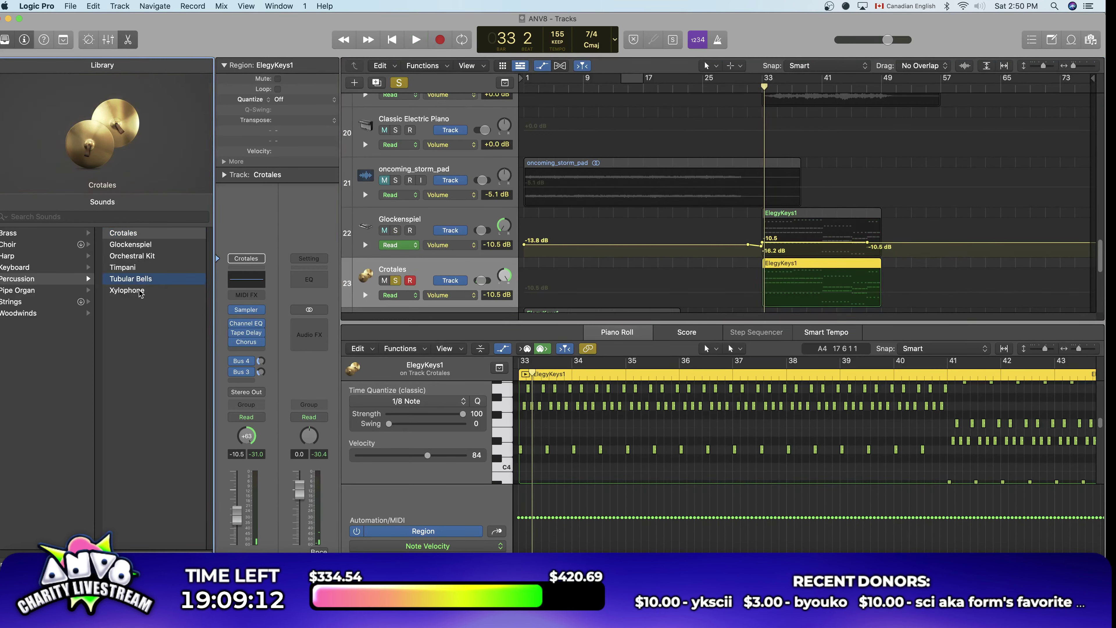
left_click(141, 293)
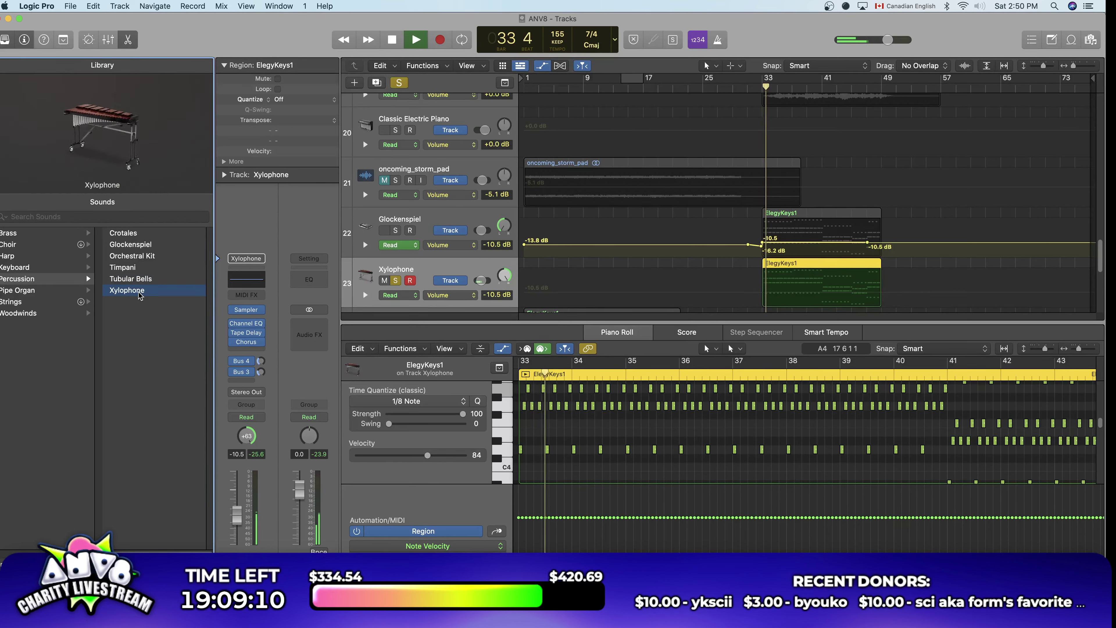
left_click(140, 245)
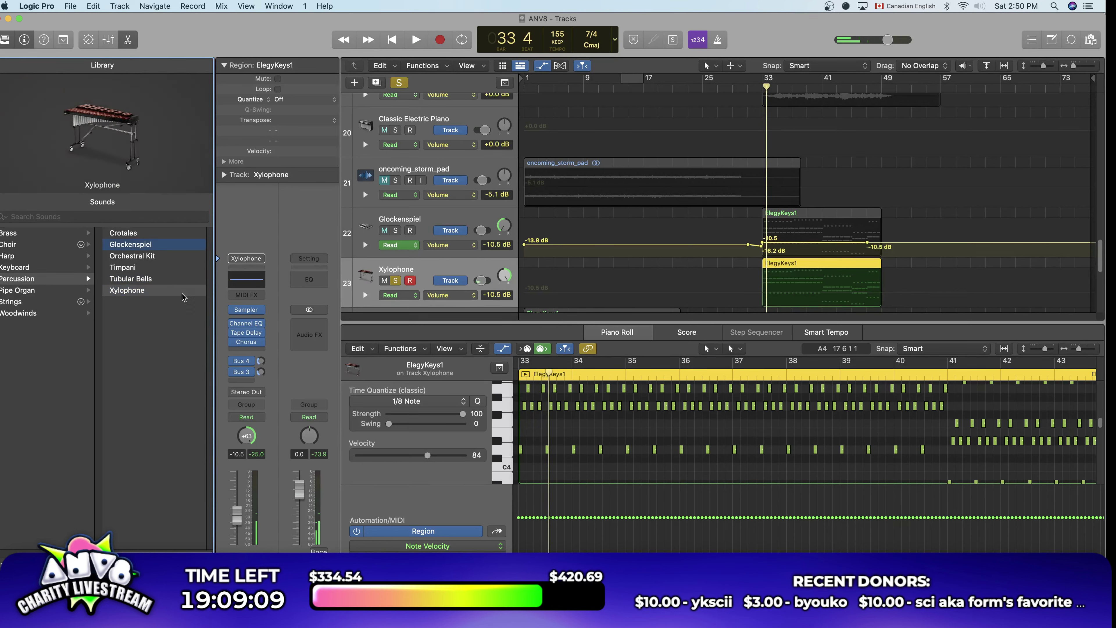
Step: Replace the instrument on the duplicate Glockenspiel track with Sculpture and briefly play it
left_click(261, 310)
mouse_move(313, 275)
left_click(425, 274)
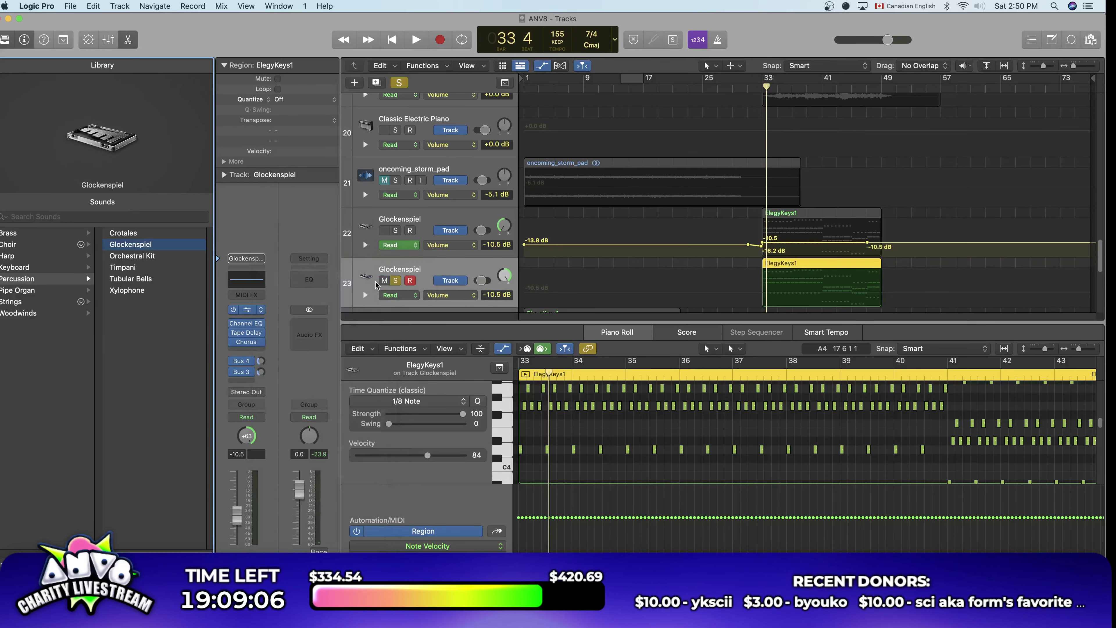
key("space")
key("space")
Step: Audition Sculpture's Mystic Vibes and Acoustic Harp presets on the duplicate track during playback
left_click(483, 168)
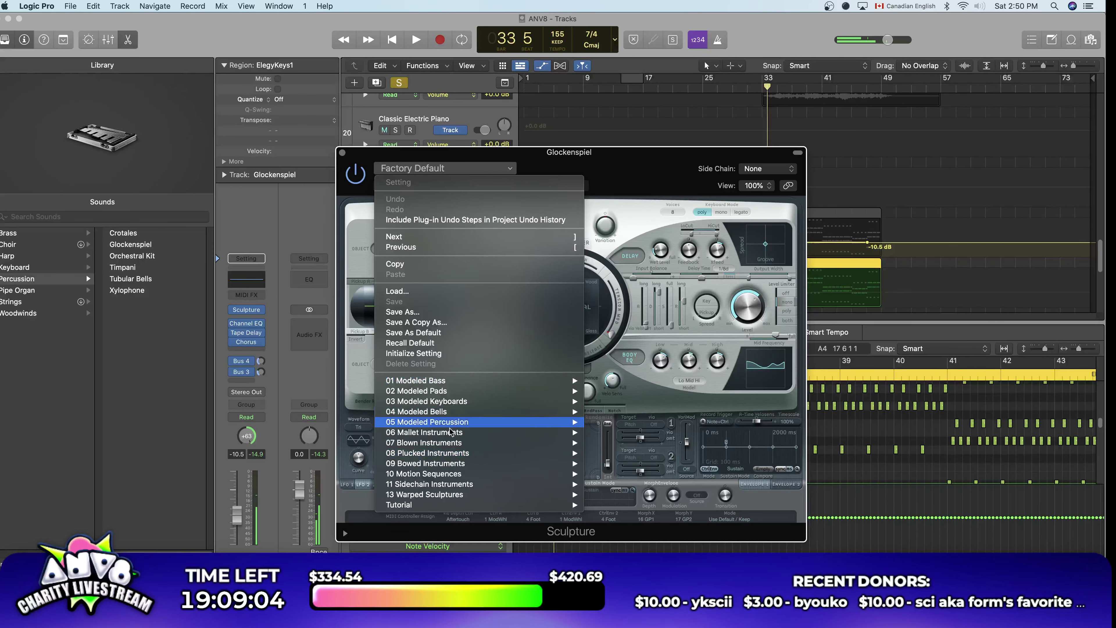
mouse_move(448, 435)
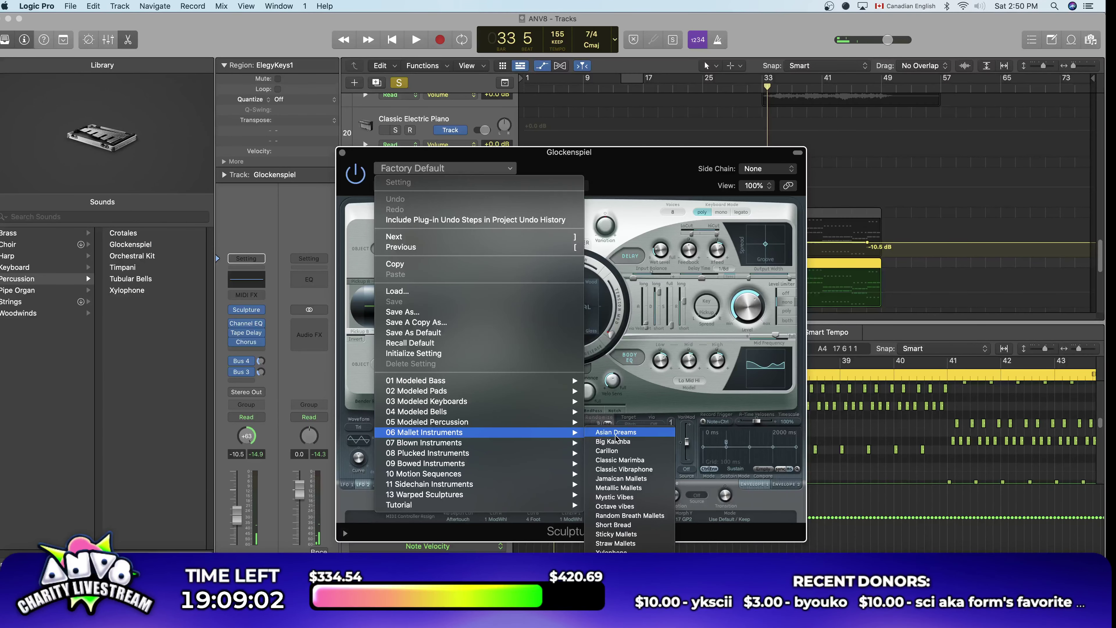
left_click(617, 497)
key("space")
left_click(439, 168)
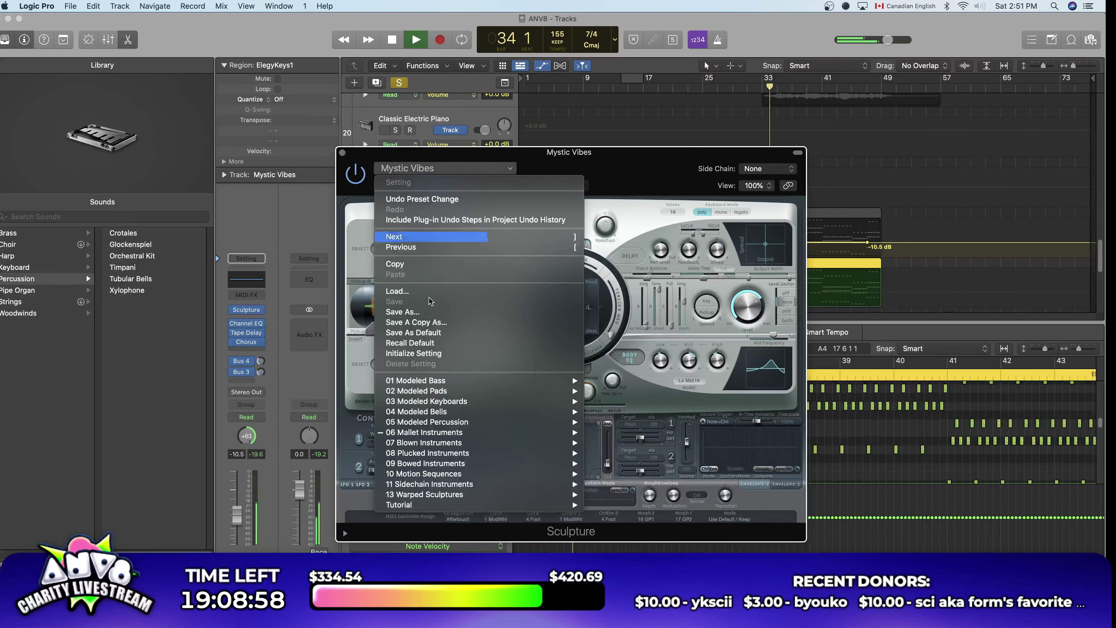
mouse_move(461, 453)
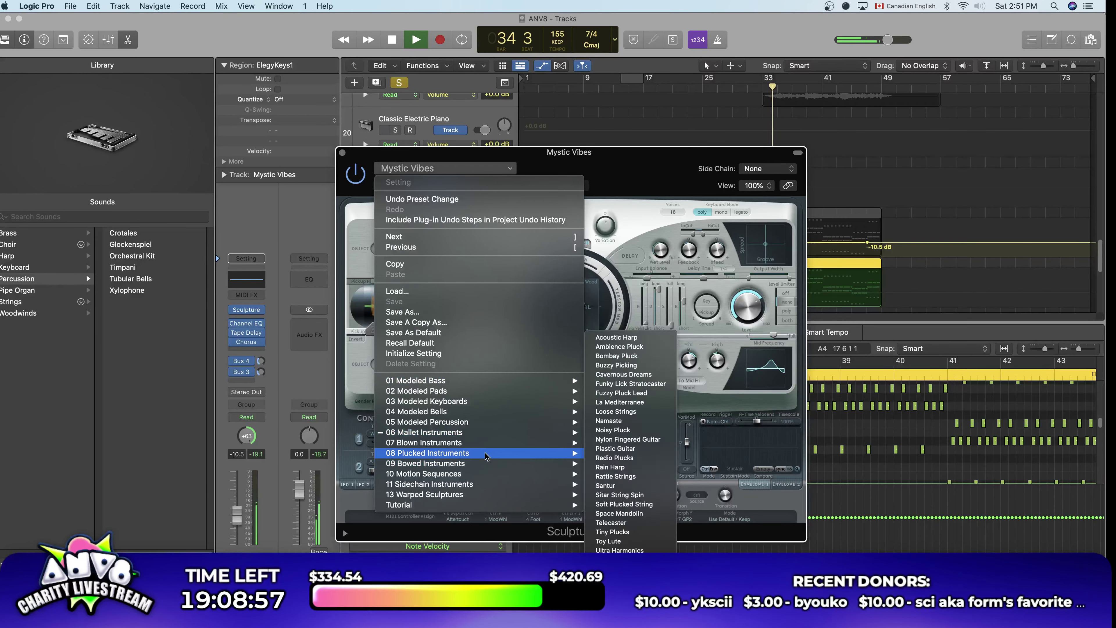
left_click(649, 344)
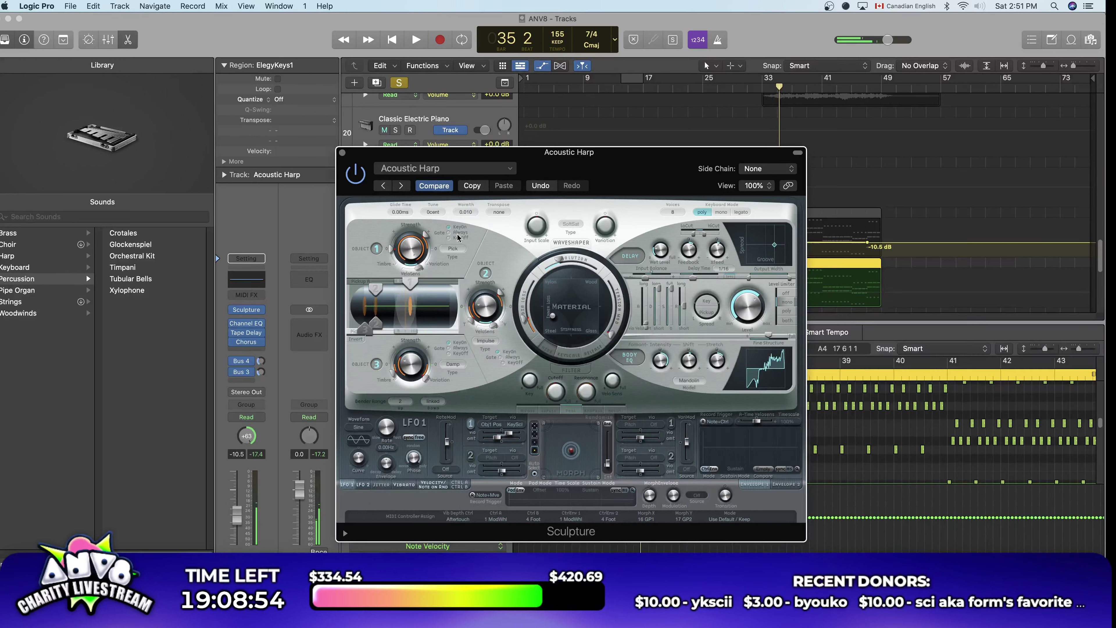
left_click(435, 172)
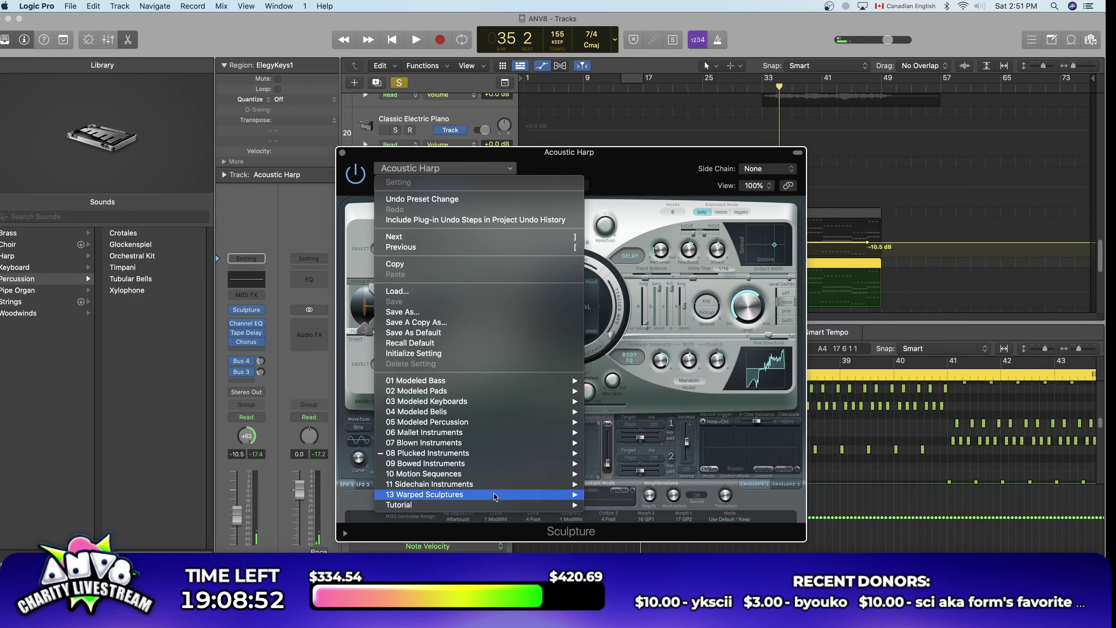
left_click(435, 170)
Step: Load Sculpture's Glockenspiel preset from the Modeled Bells category and play the duplicate track with it
left_click(434, 171)
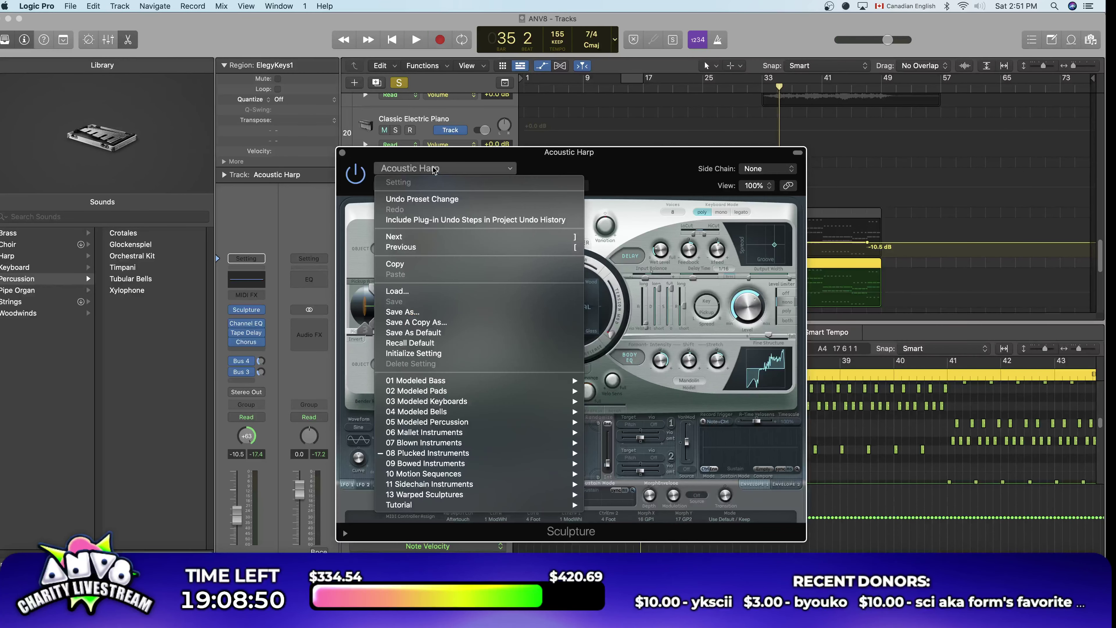
mouse_move(448, 414)
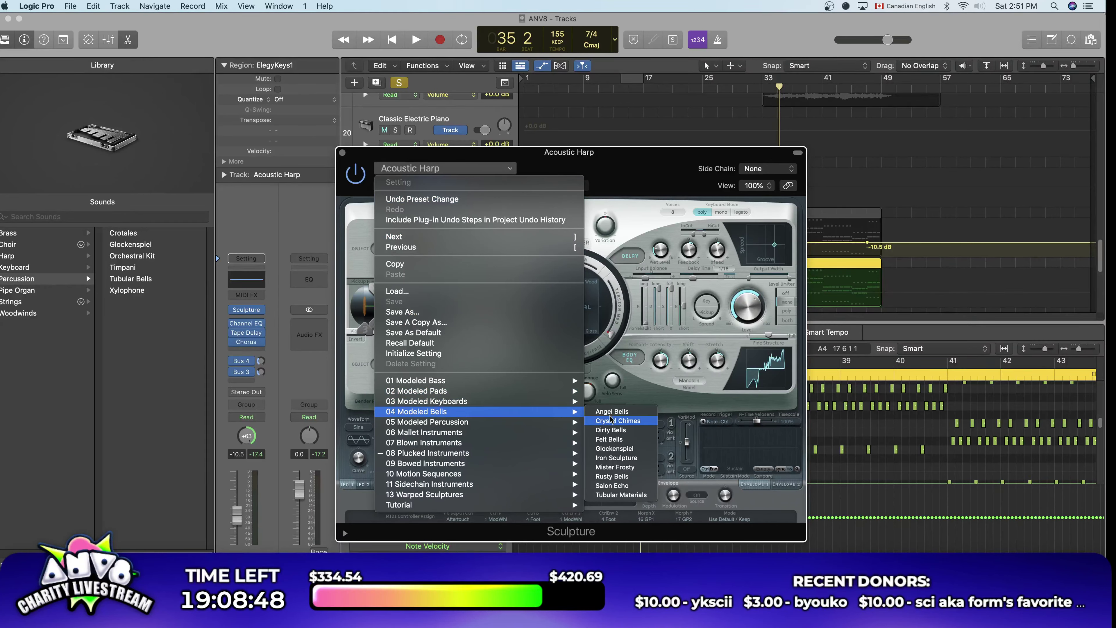
left_click(614, 448)
key("space")
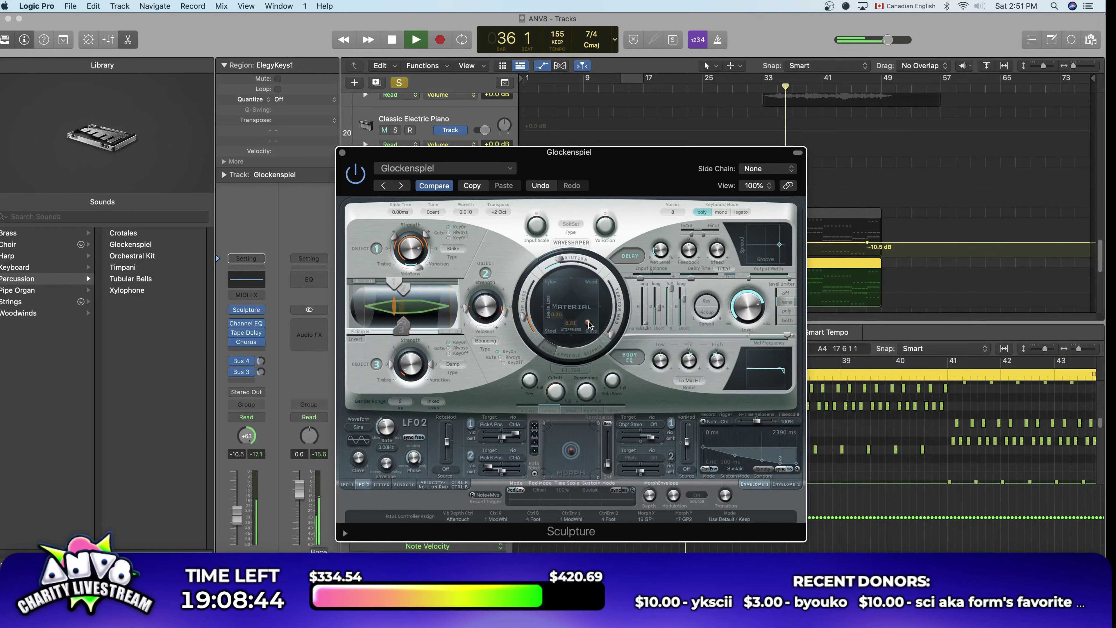
left_click_drag(589, 325, 588, 291)
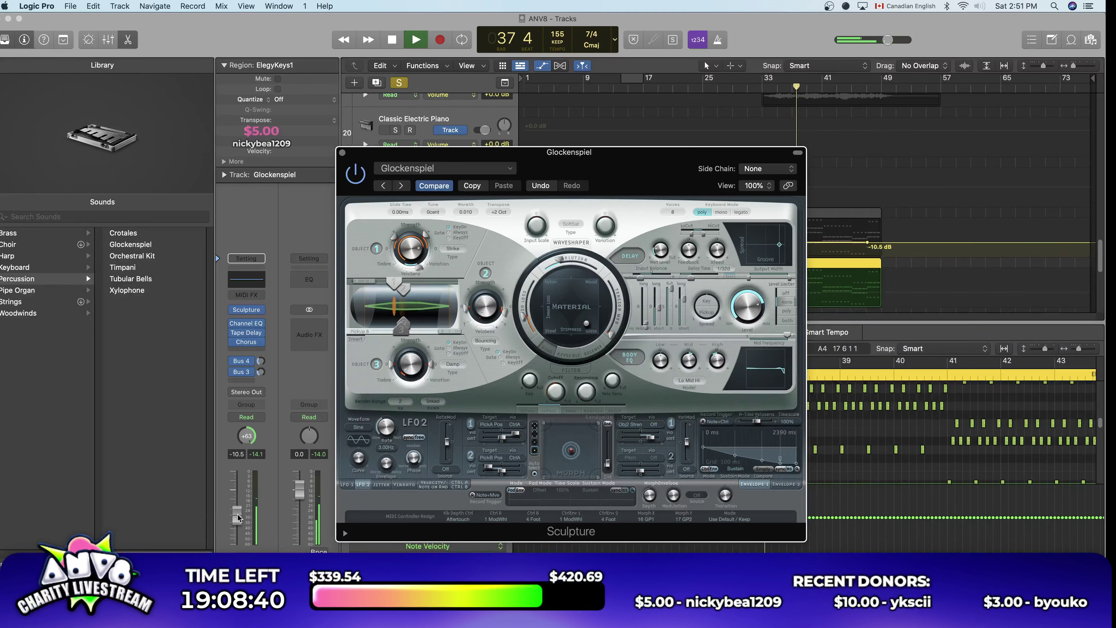
Step: Solo both Glockenspiel tracks to compare them and lower the duplicate's volume to -21.5 dB
left_click_drag(237, 515, 237, 528)
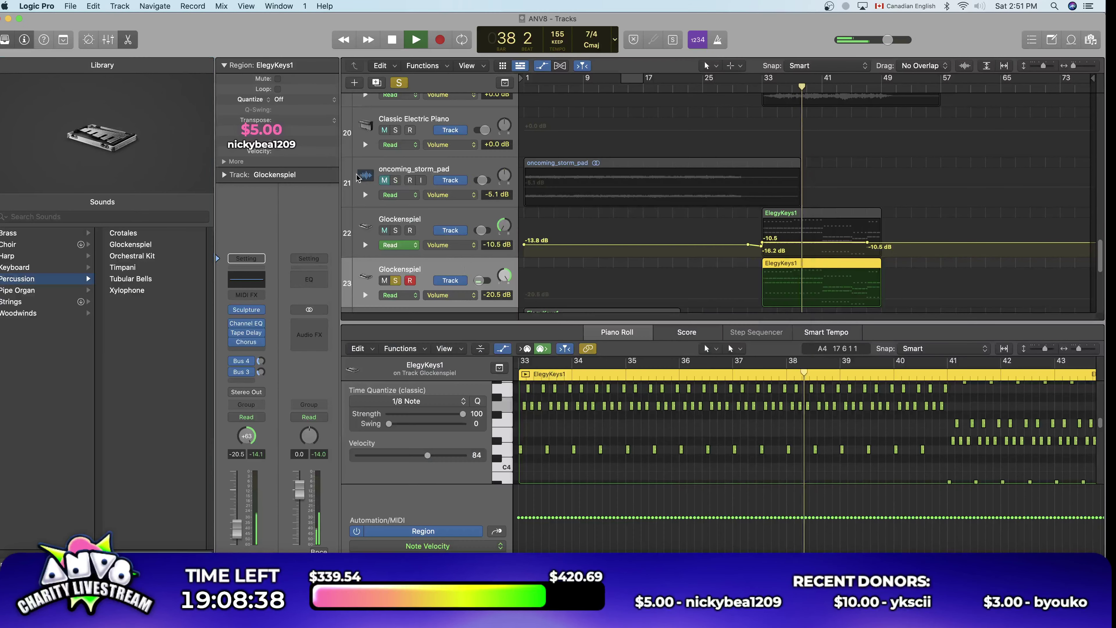
left_click(397, 233)
left_click(396, 230)
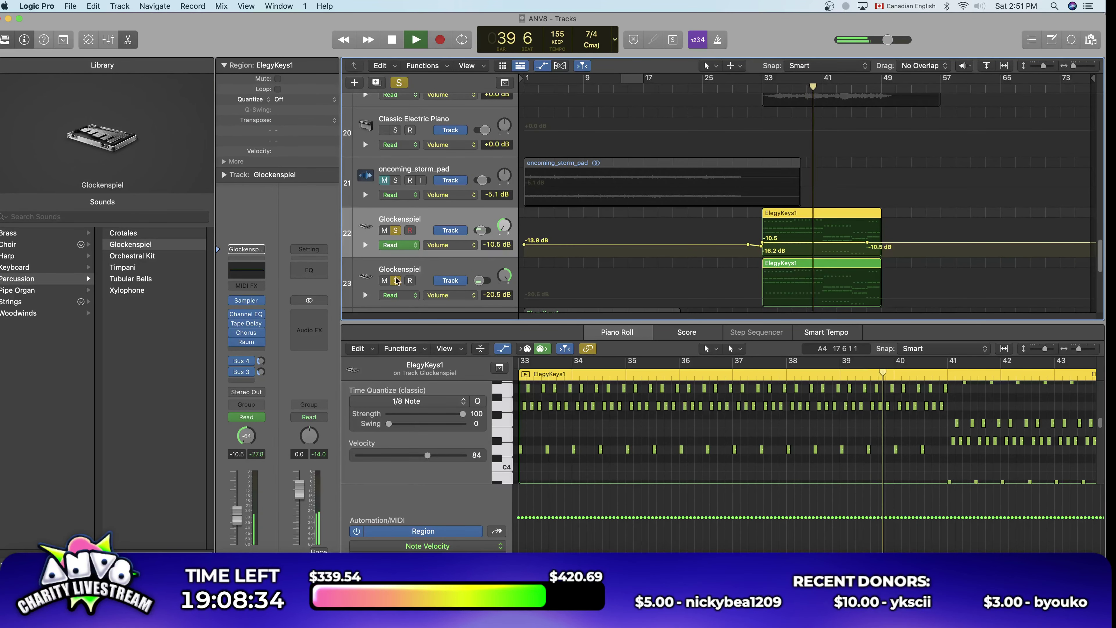
left_click(401, 270)
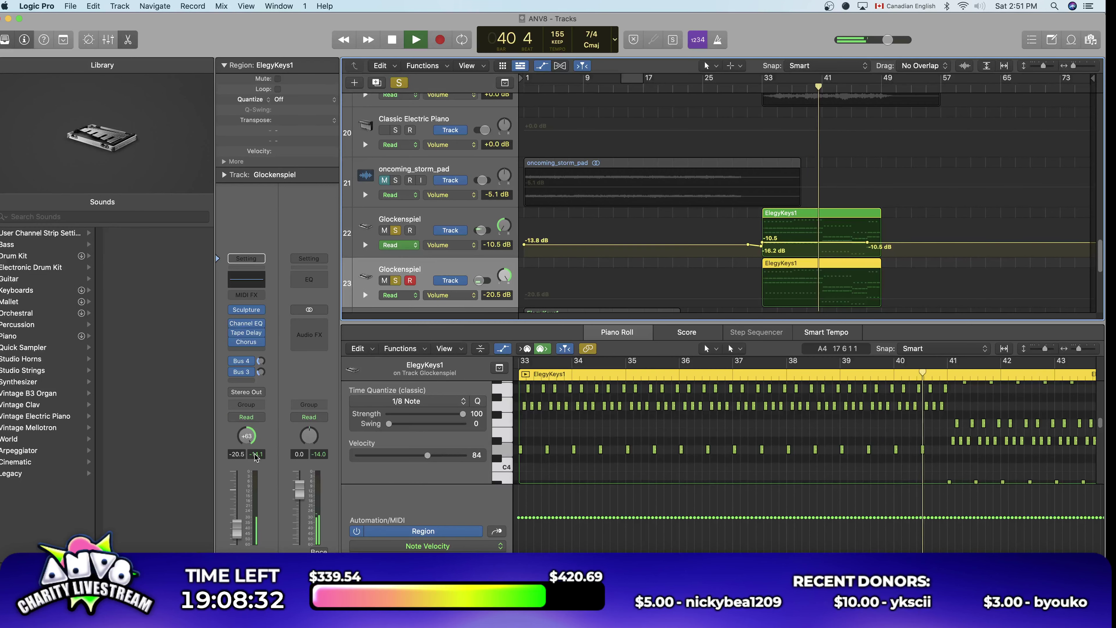
left_click_drag(237, 527, 237, 529)
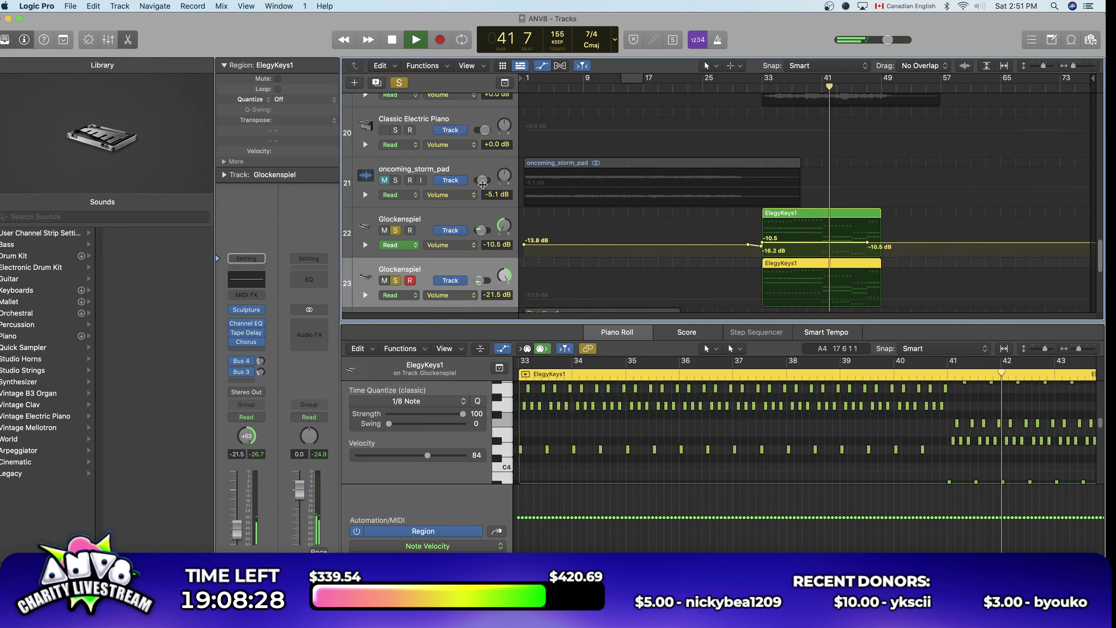
key("space")
Step: Clear the solos and play the full mix from around bar 33
left_click(399, 82)
left_click_drag(837, 90, 828, 89)
key("space")
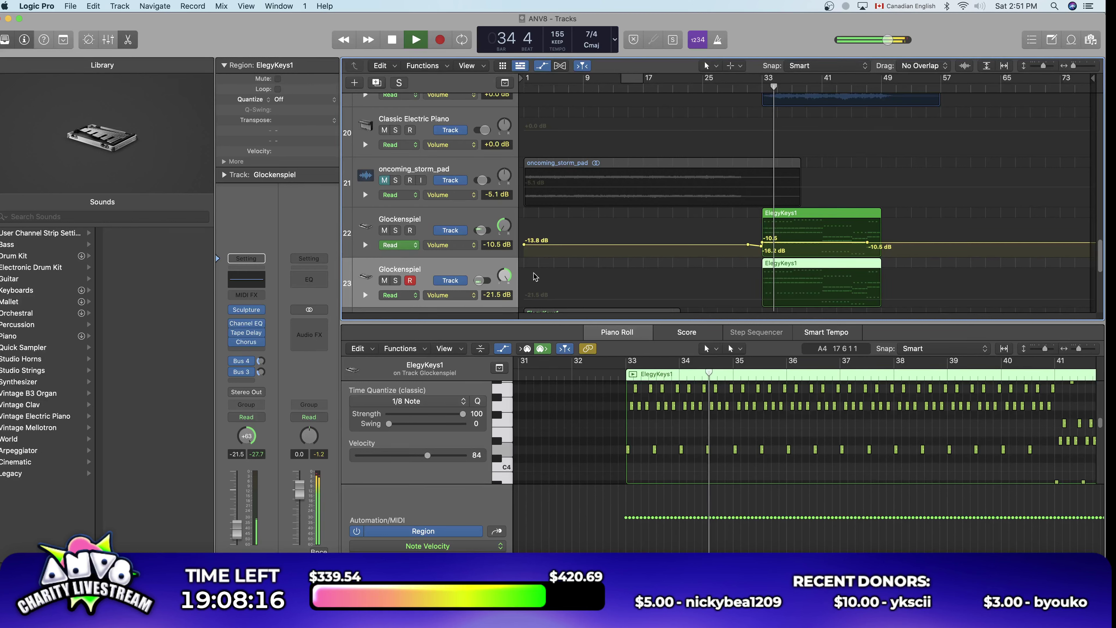
Step: Solo the original Glockenspiel track and insert a Bitcrusher after the Chorus on the duplicate track
left_click(400, 231)
key("space")
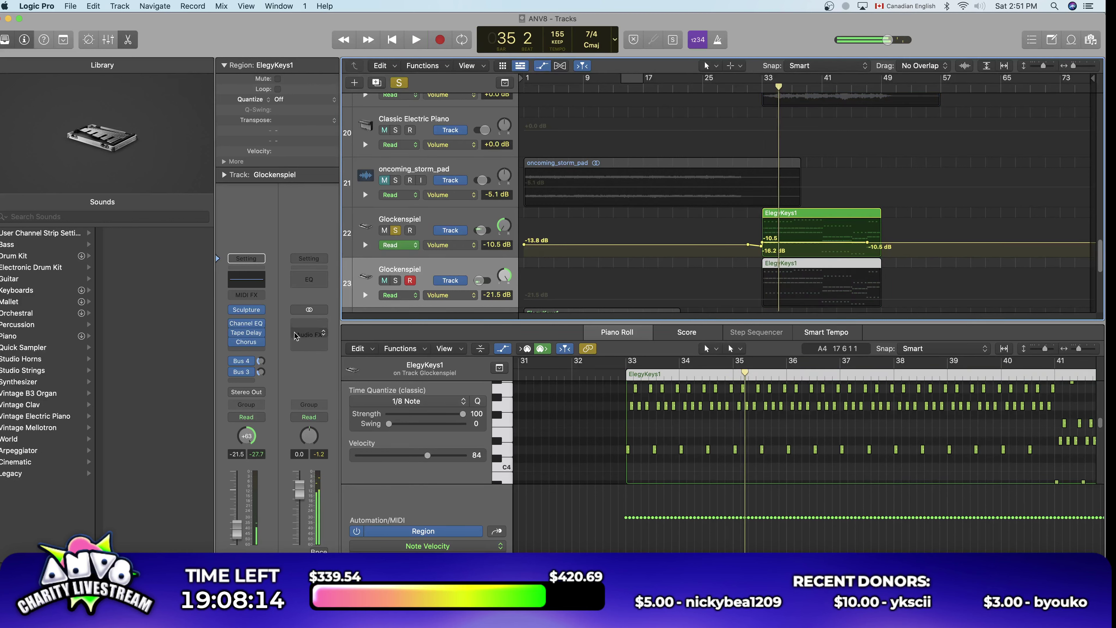
left_click(247, 352)
mouse_move(283, 445)
mouse_move(369, 443)
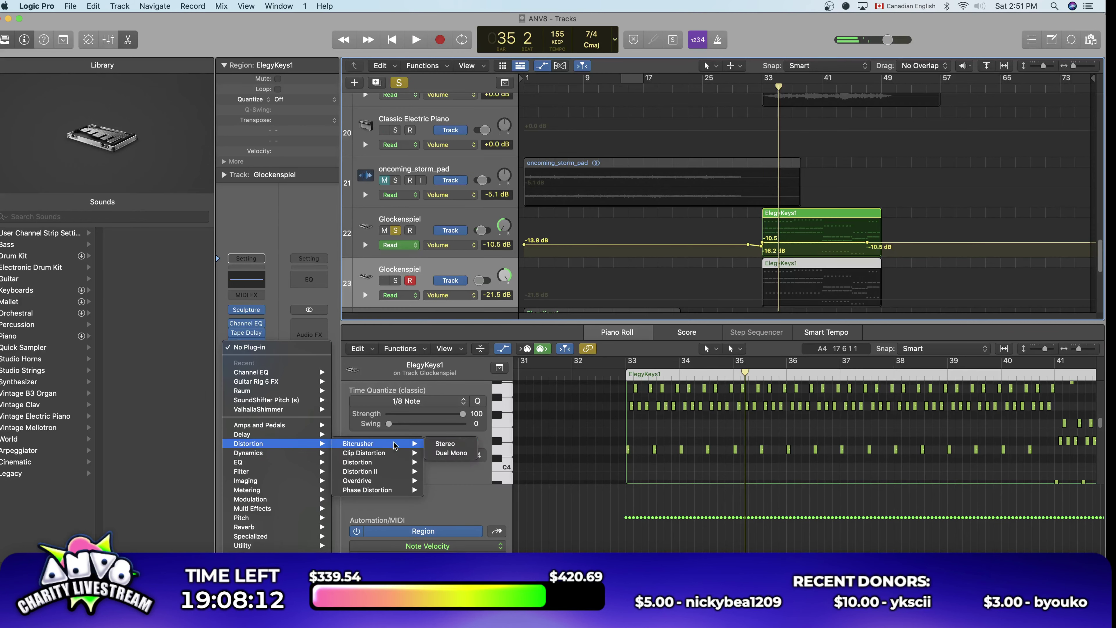
left_click(448, 453)
left_click_drag(522, 172, 538, 405)
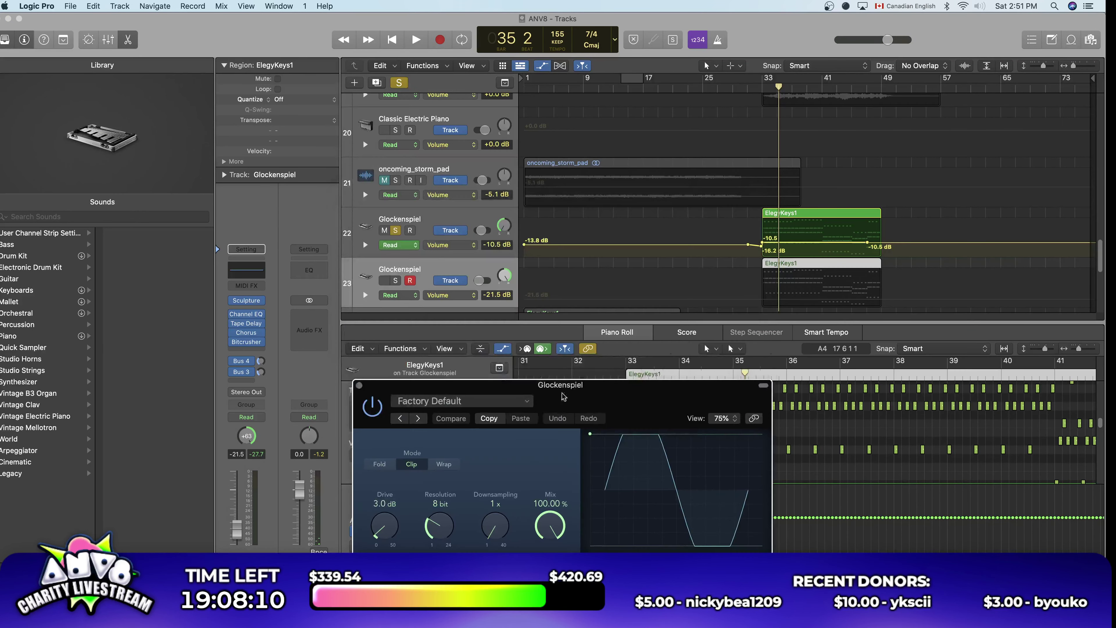
key("space")
left_click_drag(518, 516, 505, 538)
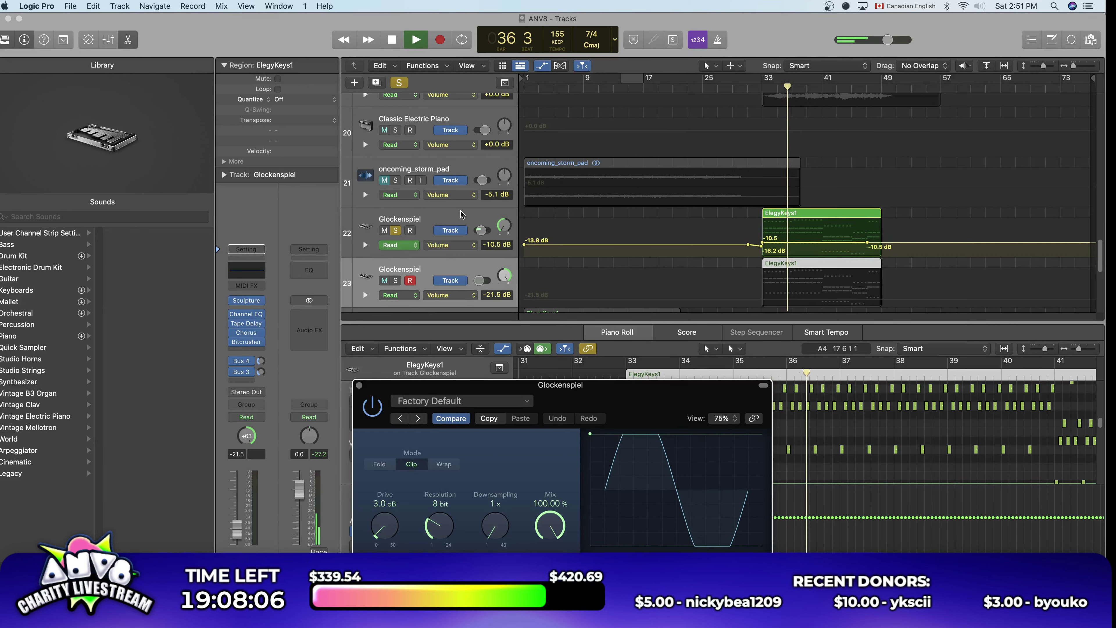
Step: Insert a Bitcrusher after Raum on the original Glockenspiel track and set its Downsampling to 3 x
left_click(439, 238)
left_click(246, 342)
mouse_move(296, 373)
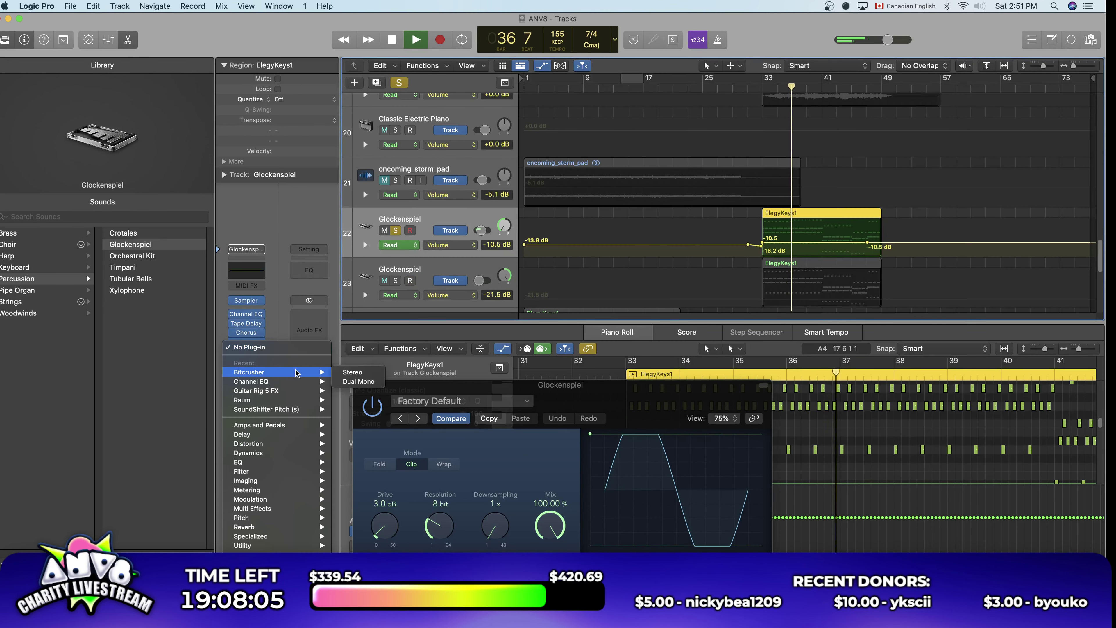
left_click(352, 371)
left_click_drag(483, 293, 489, 283)
left_click(343, 152)
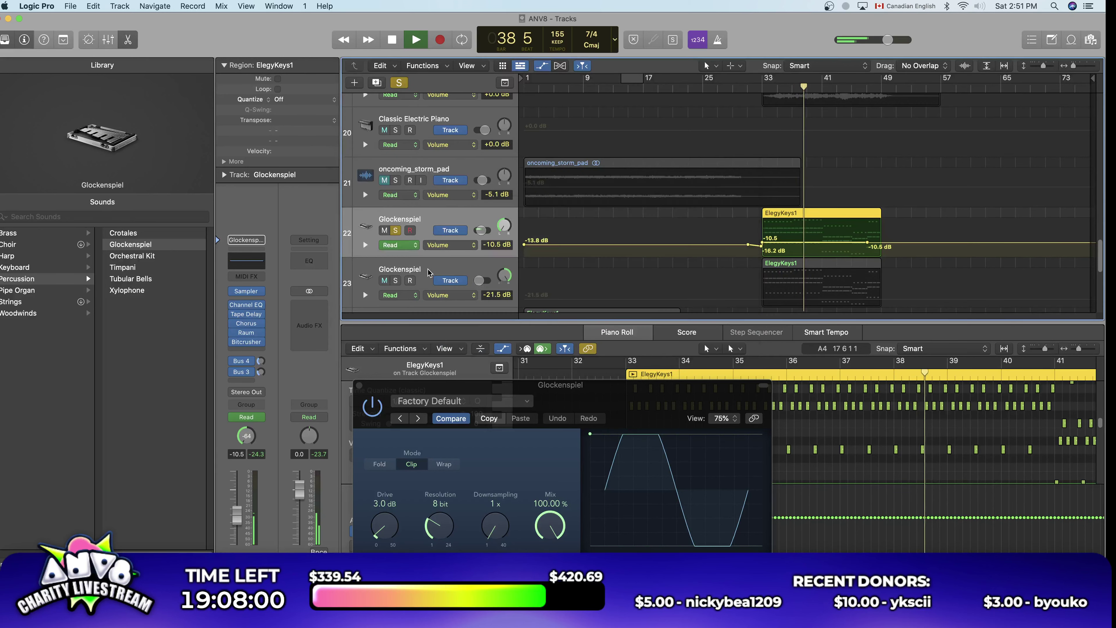
Step: Solo the duplicate Glockenspiel track as well and set its Bitcrusher Downsampling to 3 x
left_click(363, 290)
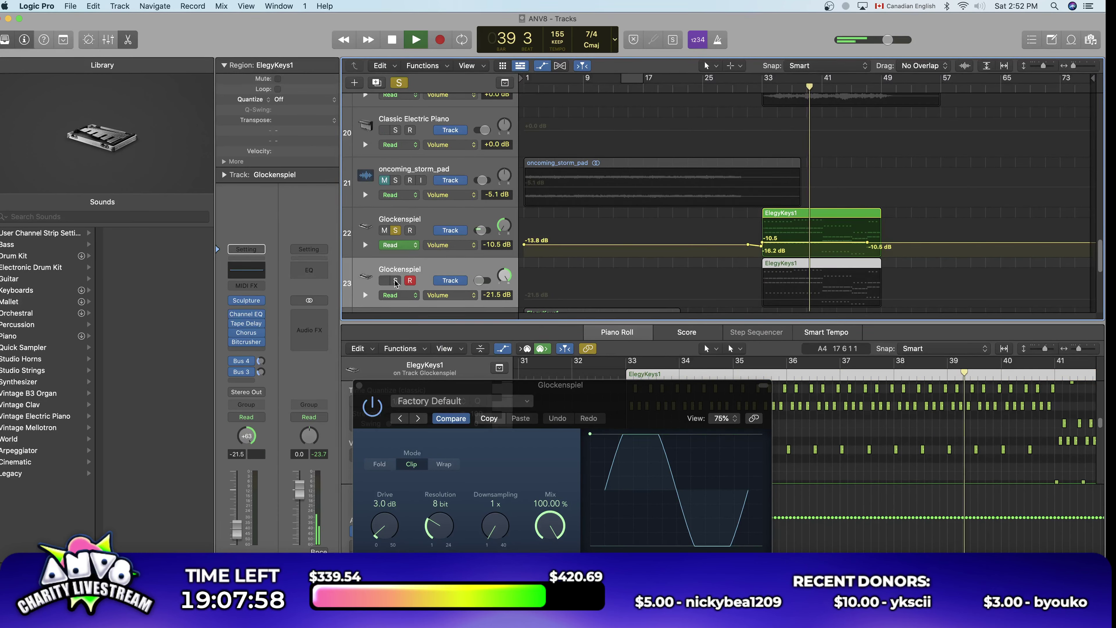
key("s")
left_click_drag(495, 527, 494, 518)
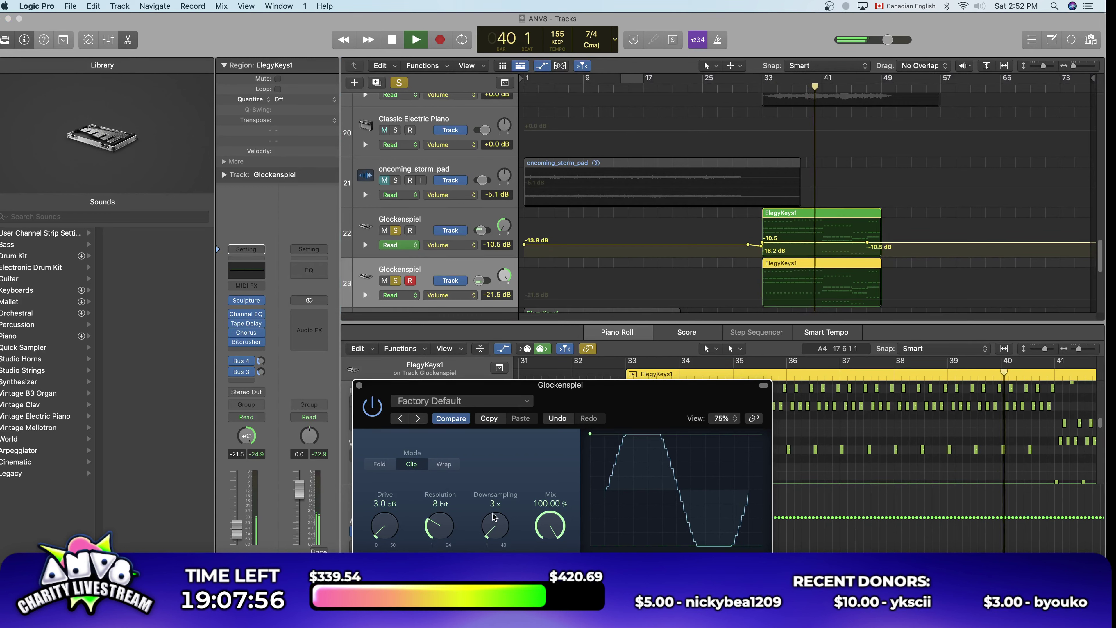
left_click(359, 385)
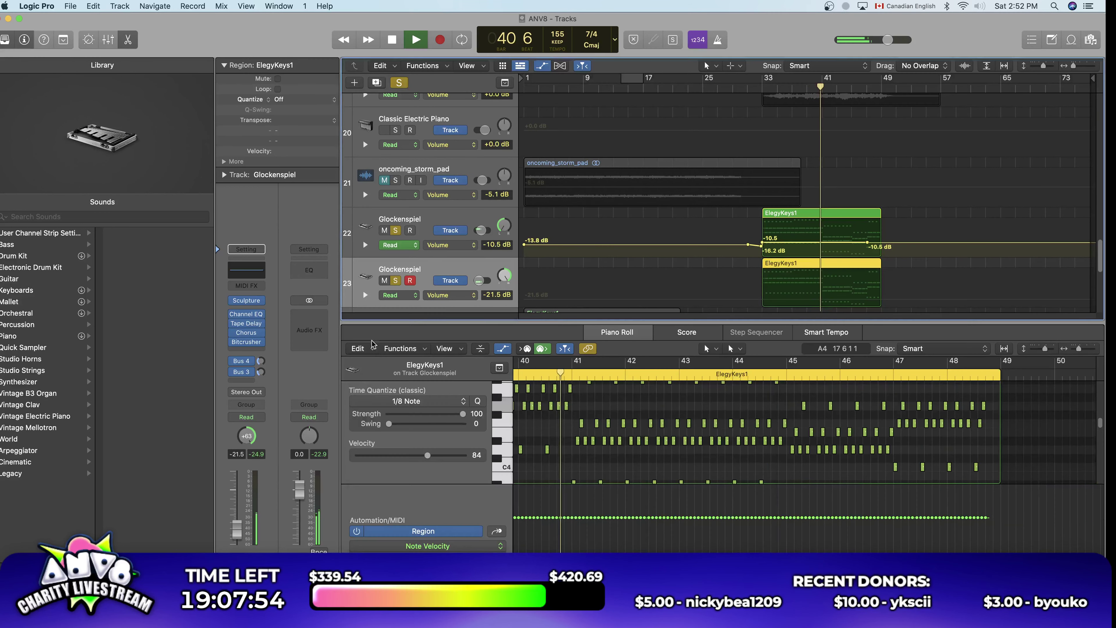
Step: Select both Glockenspiel tracks, clear the solos and play the full mix from just before bar 33
left_click(456, 220, "shift")
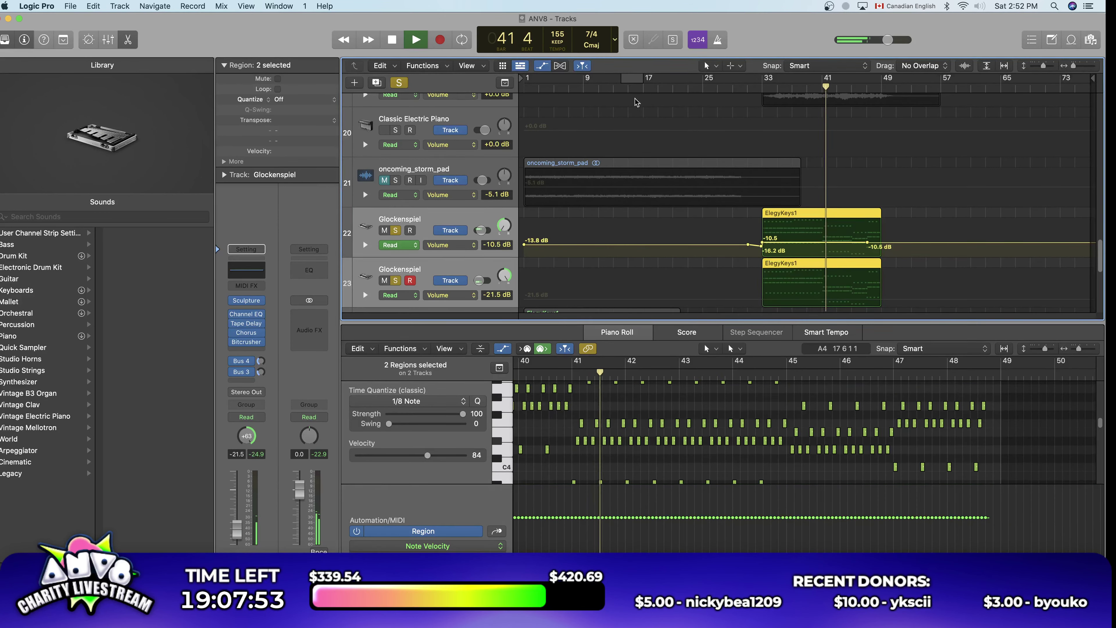
key("space")
left_click(399, 83)
left_click_drag(824, 87, 756, 104)
key("space")
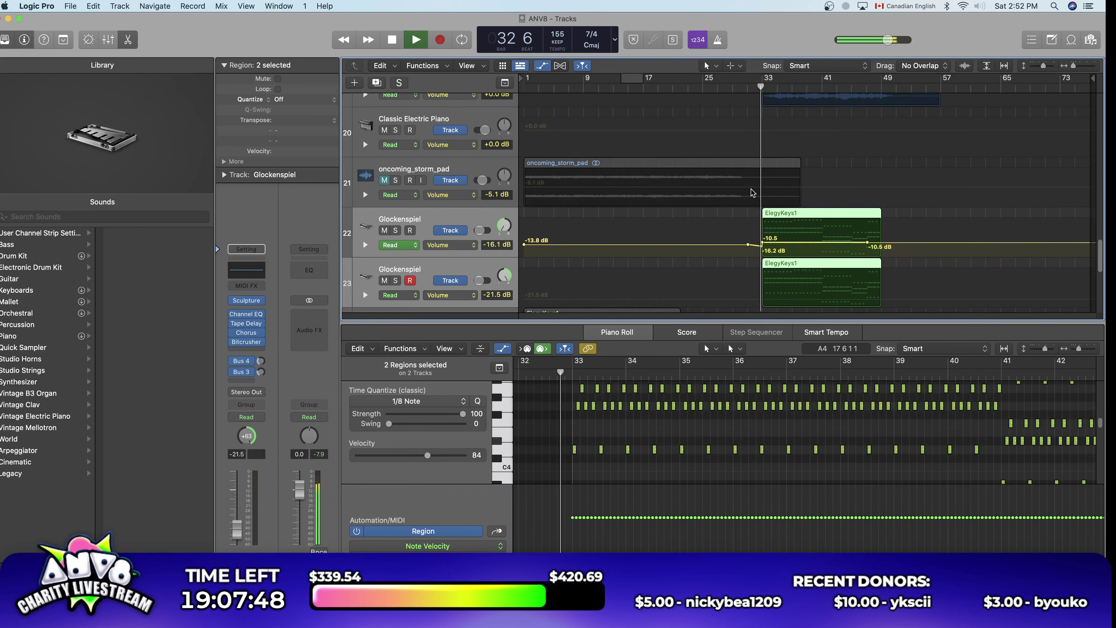
key("space")
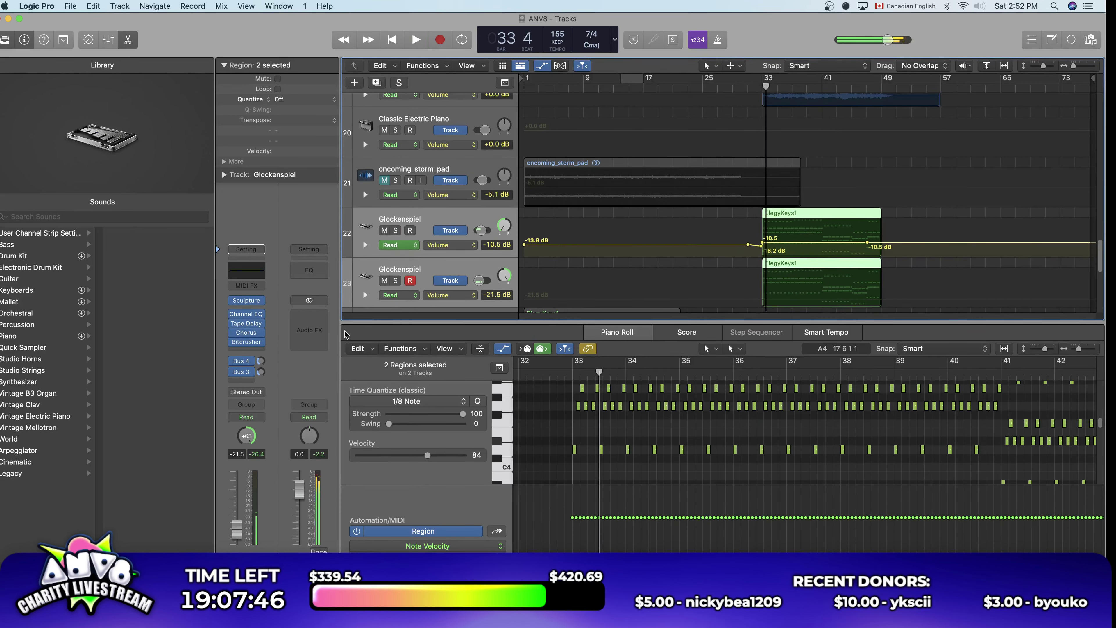
Step: Reduce the Bitcrusher Mix on the duplicate Glockenspiel track to 37.20 %
left_click(254, 345)
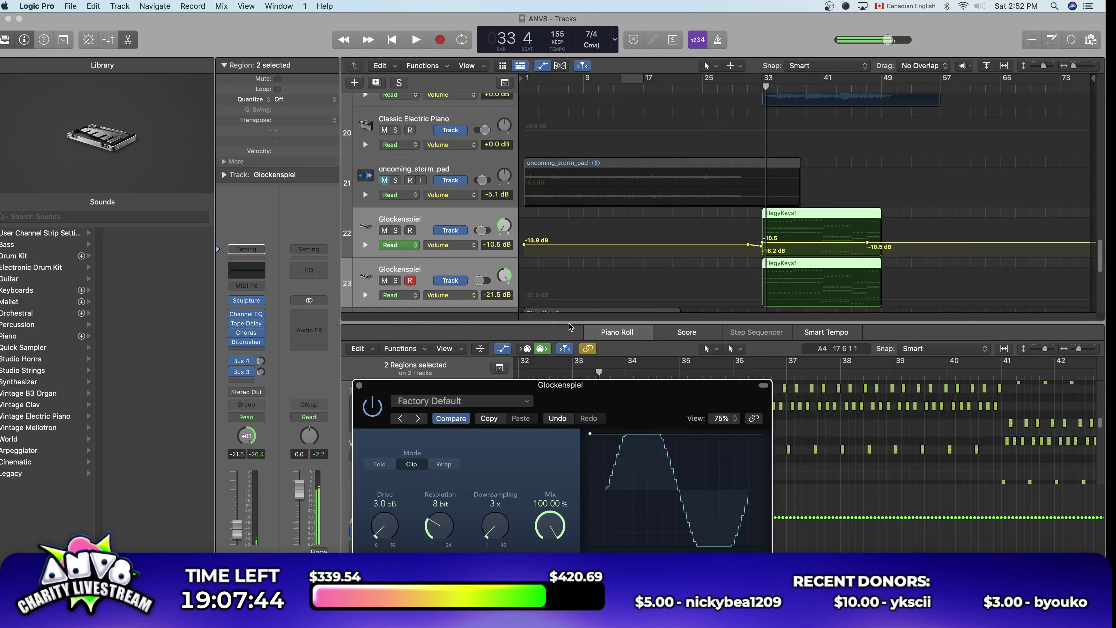
mouse_move(549, 525)
left_mouse_down()
mouse_move(549, 543)
mouse_move(549, 510)
left_mouse_up()
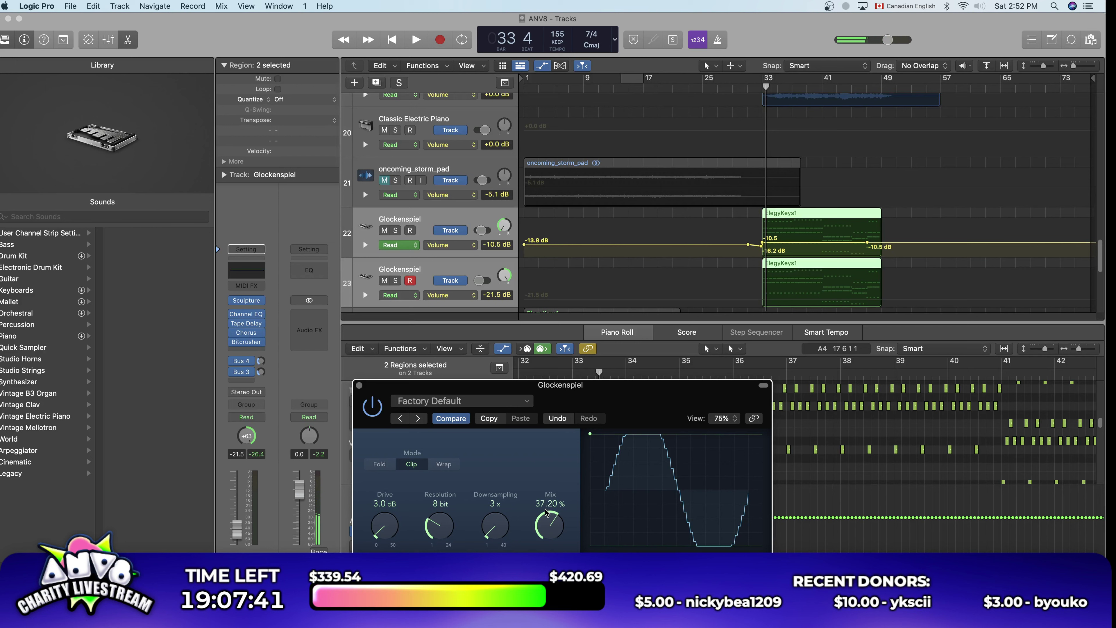
left_click(428, 270)
left_click(253, 341)
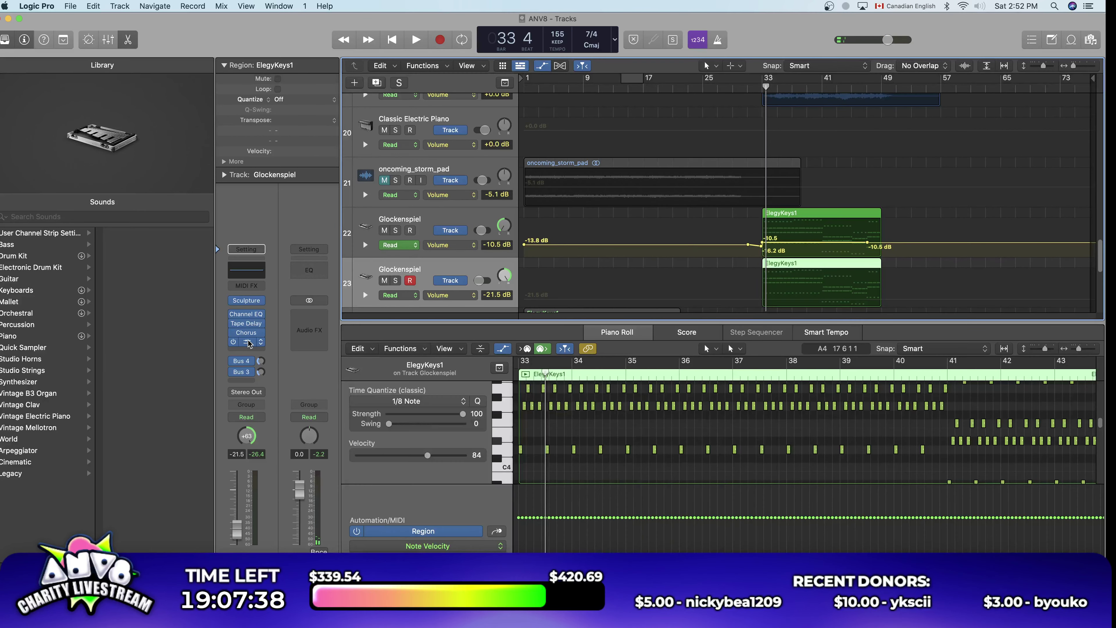
left_click(253, 341)
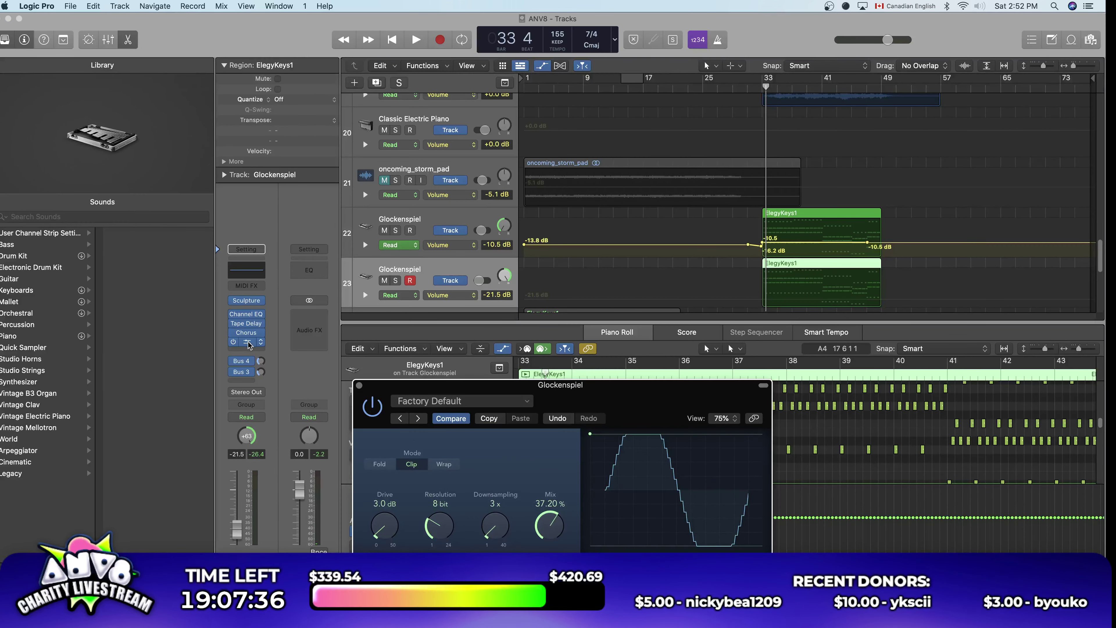
Step: Match the original Glockenspiel track's Bitcrusher Mix at 37.20 % and play the full mix into bar 33
key("Up")
left_click(241, 343)
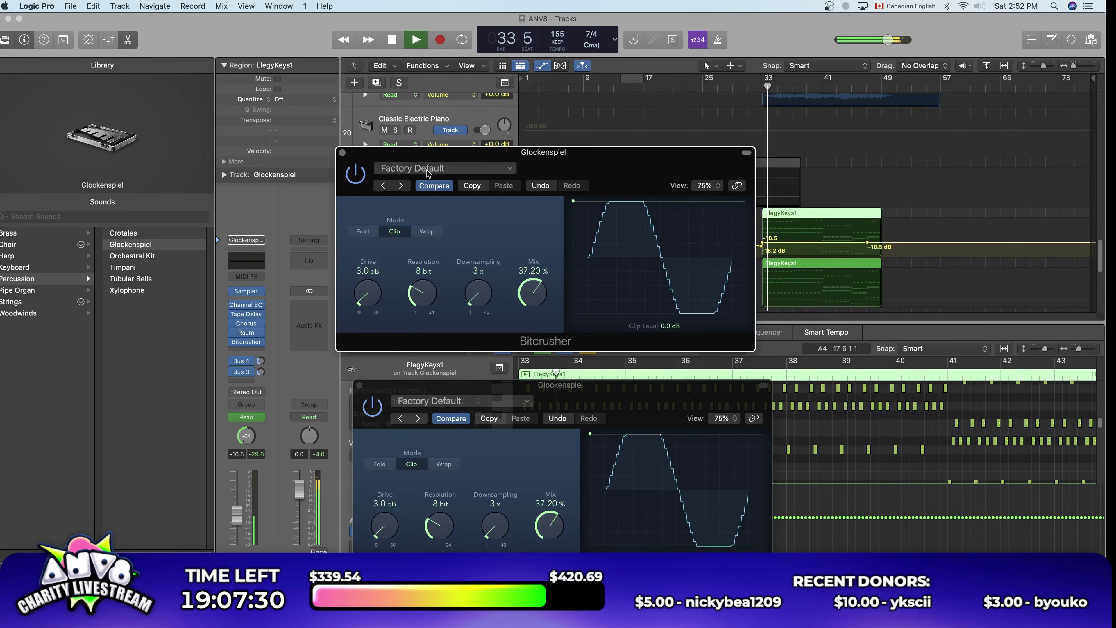
left_click(342, 153)
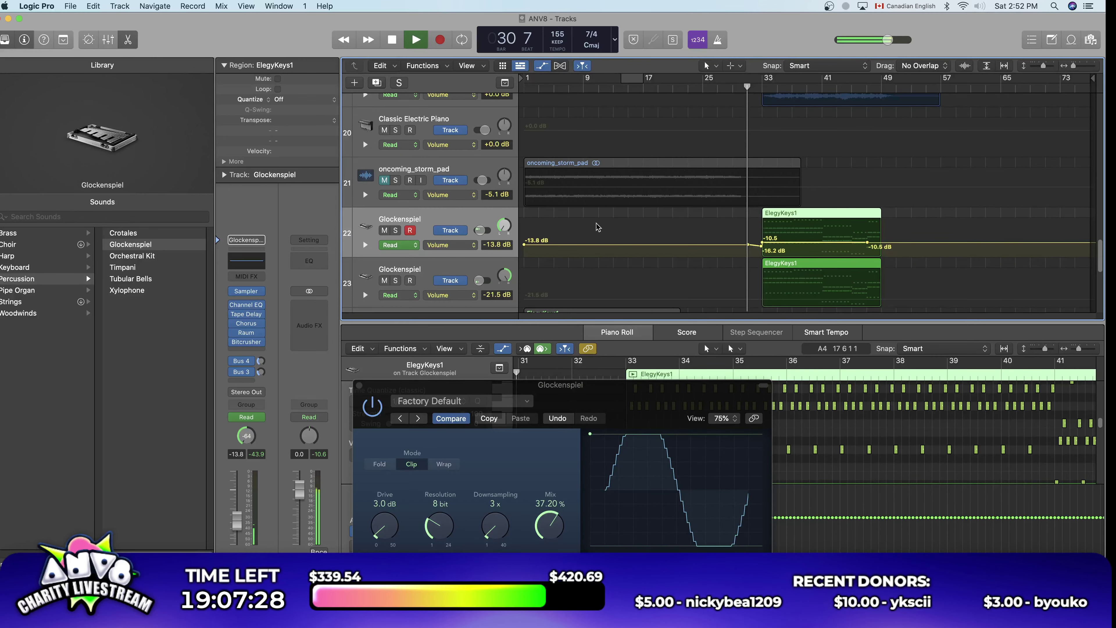
left_click(358, 385)
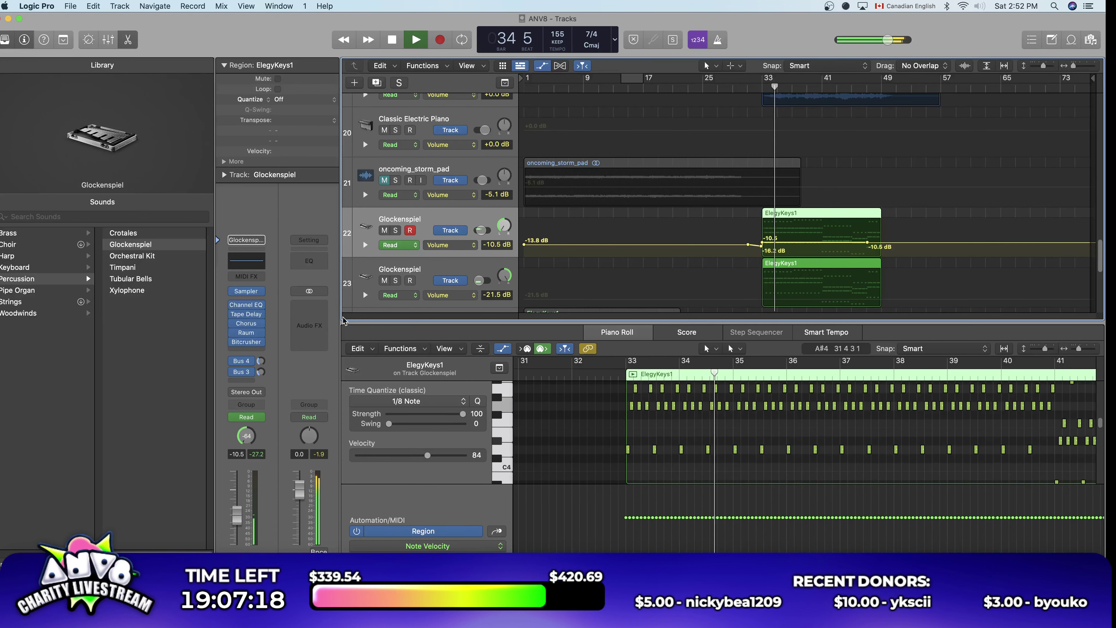
left_click(435, 272)
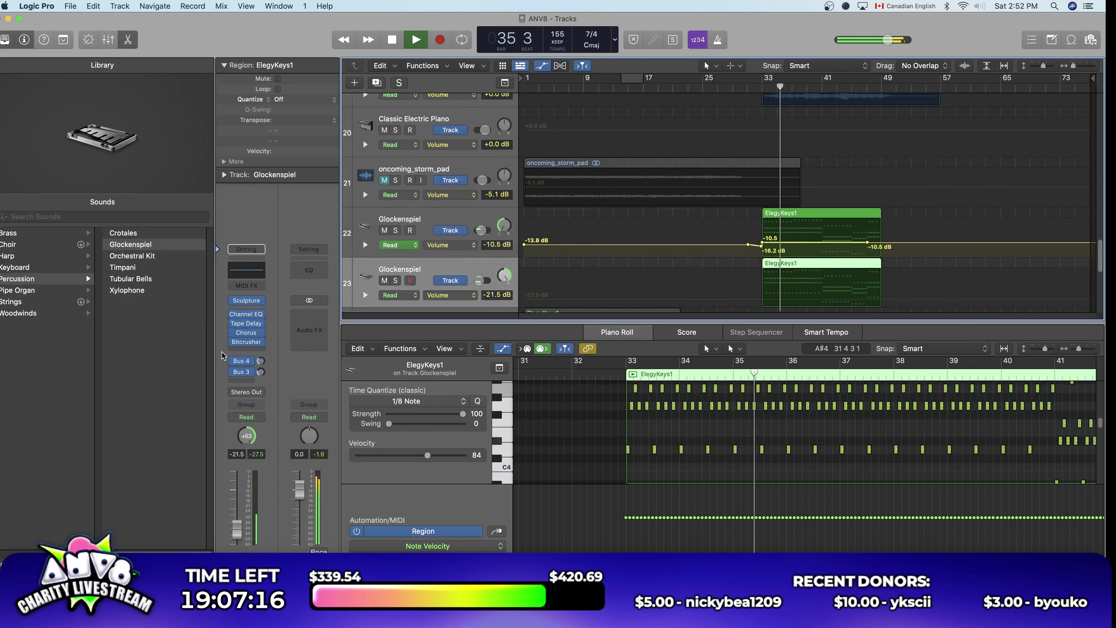
Step: Bypass the Bitcrusher on the duplicate Glockenspiel track and insert the Raum reverb directly before it
left_click(246, 341)
left_click(359, 385)
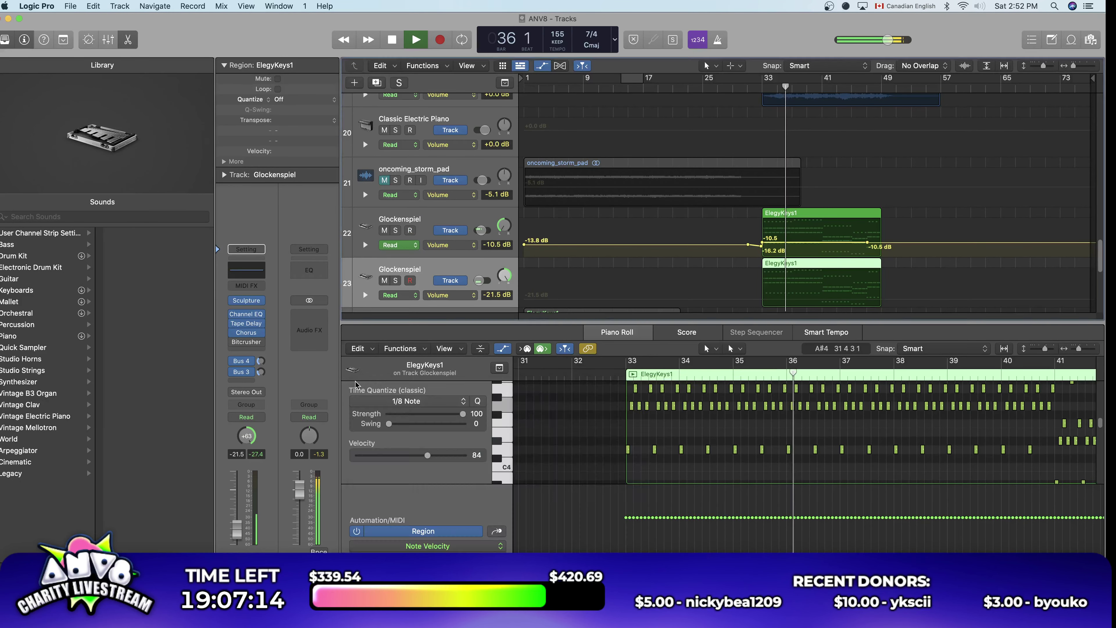
left_click(263, 342)
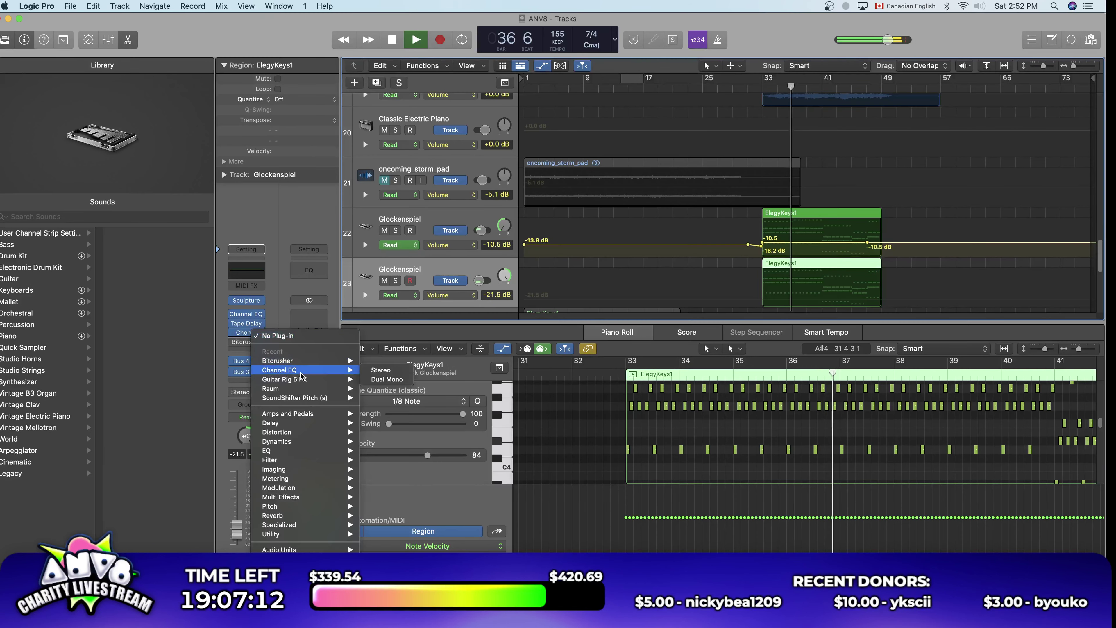
left_click(440, 330)
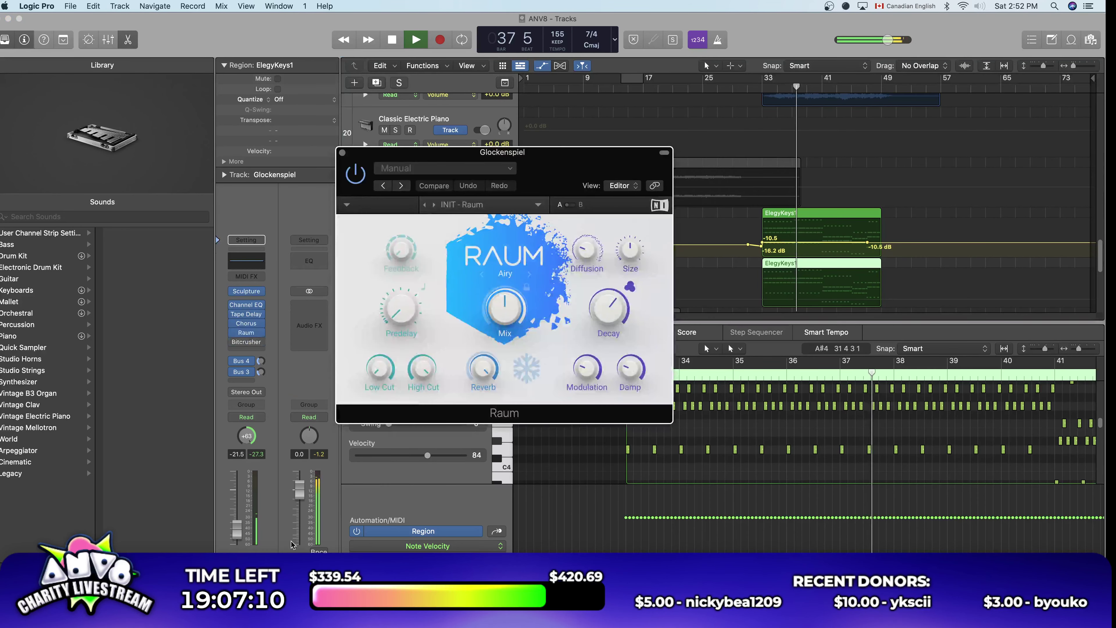
Step: Solo the duplicate Glockenspiel track during playback, close the Raum window and stop
key("s")
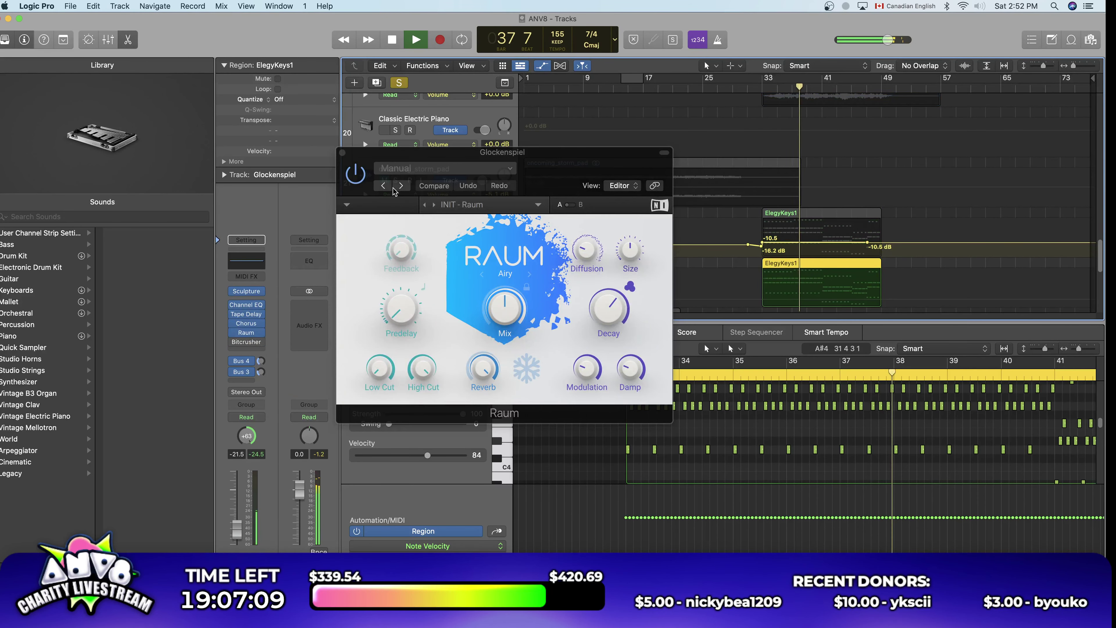
left_click(342, 152)
key("space")
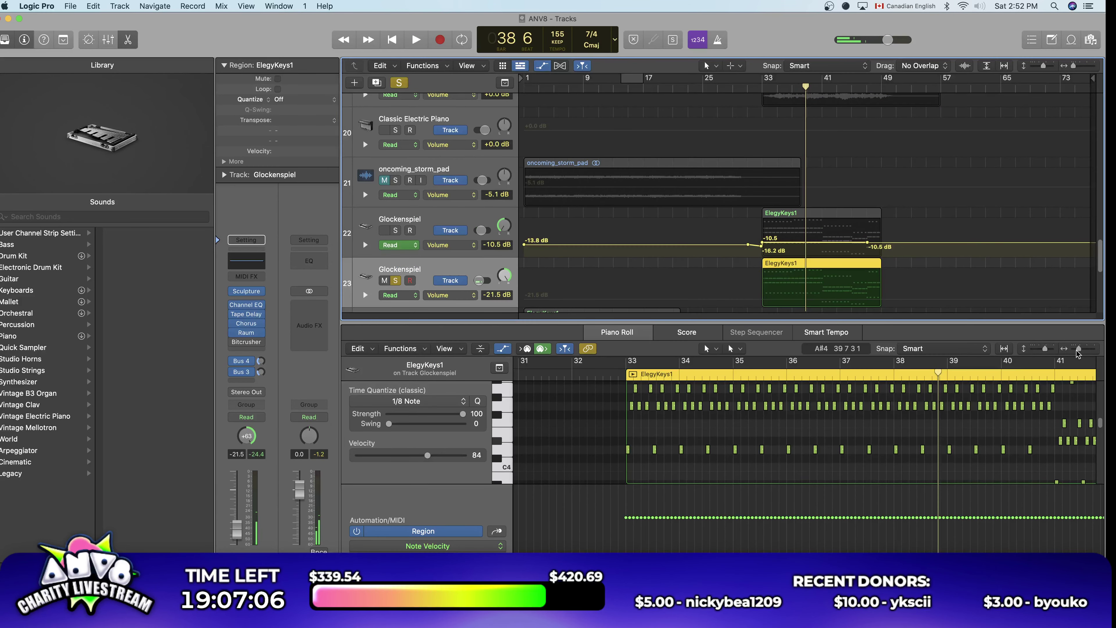
Step: Transpose all notes of the duplicate Glockenspiel's ElegyKeys1 region down one octave and play it from bar 33
left_click_drag(1077, 349, 1072, 349)
scroll(799, 422, "up", 5)
left_click_drag(798, 424, 1098, 550)
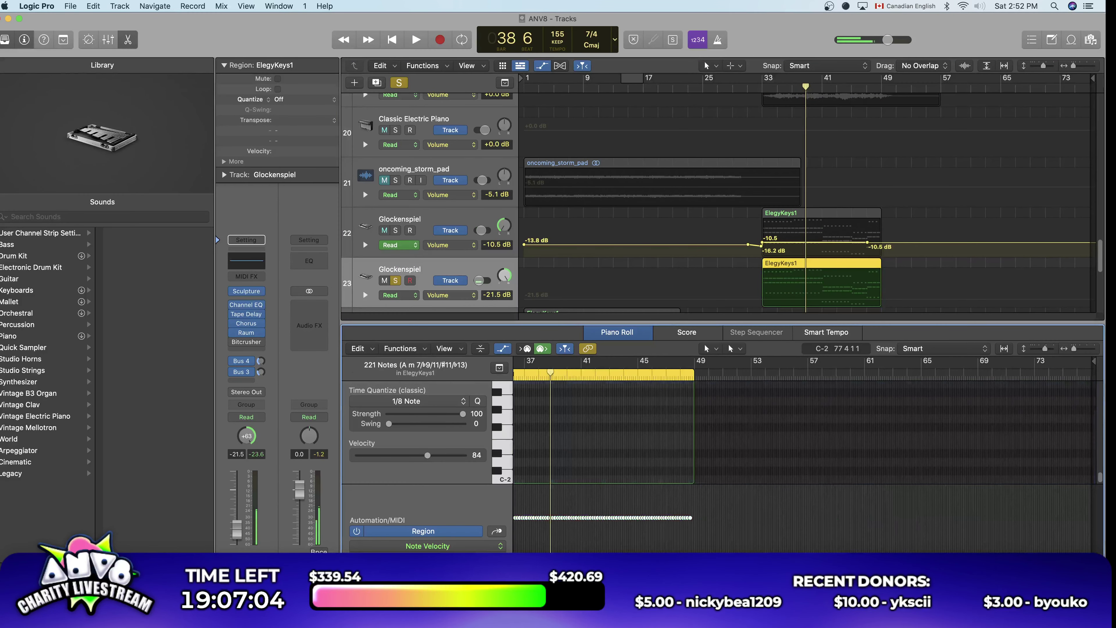
key("space")
key("space")
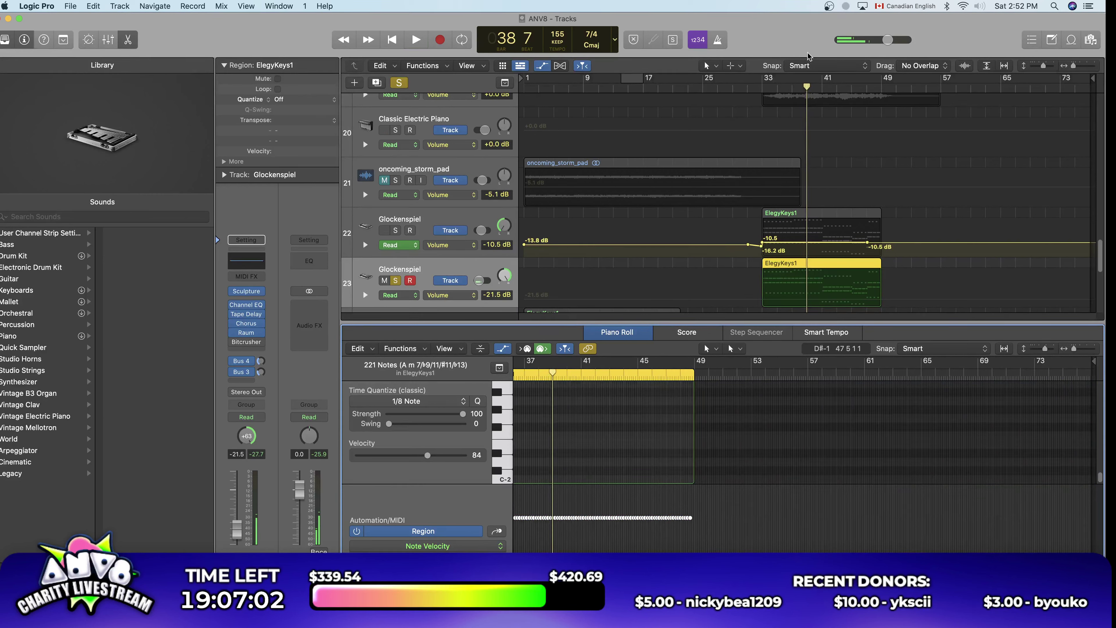
left_click_drag(805, 86, 760, 122)
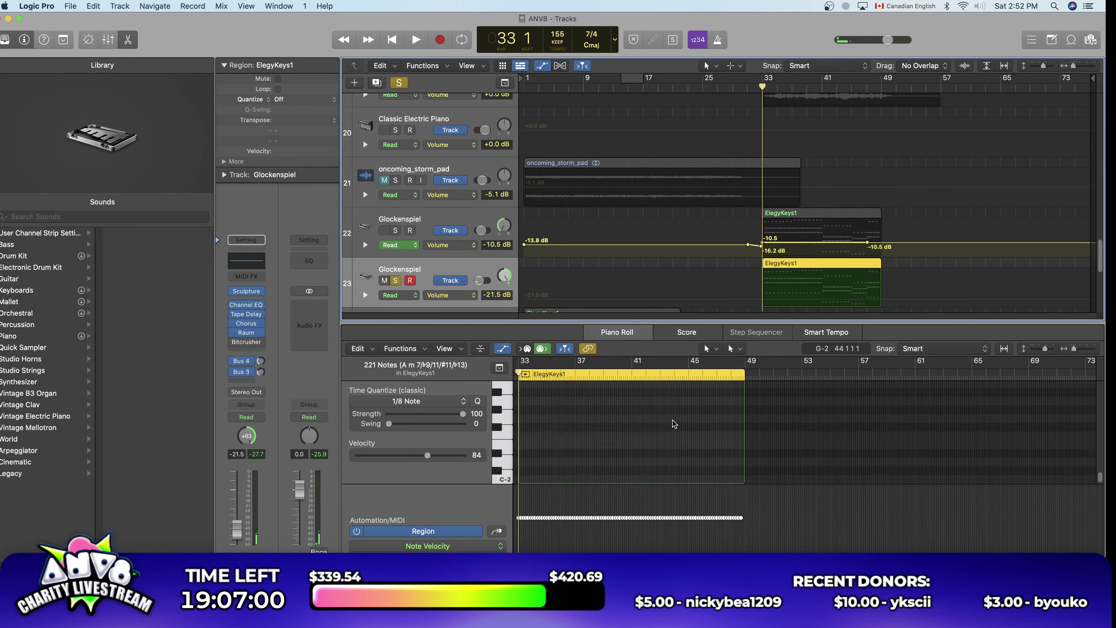
scroll(676, 424, "up", 10)
scroll(676, 422, "up", 5)
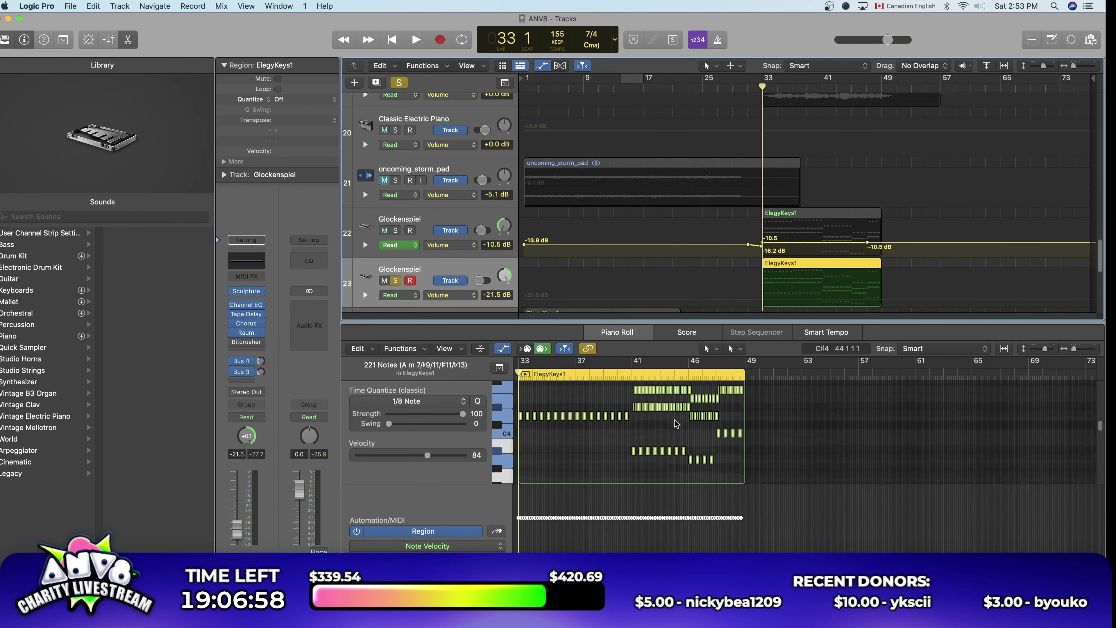
left_click_drag(526, 422, 526, 461)
scroll(523, 447, "down", 3)
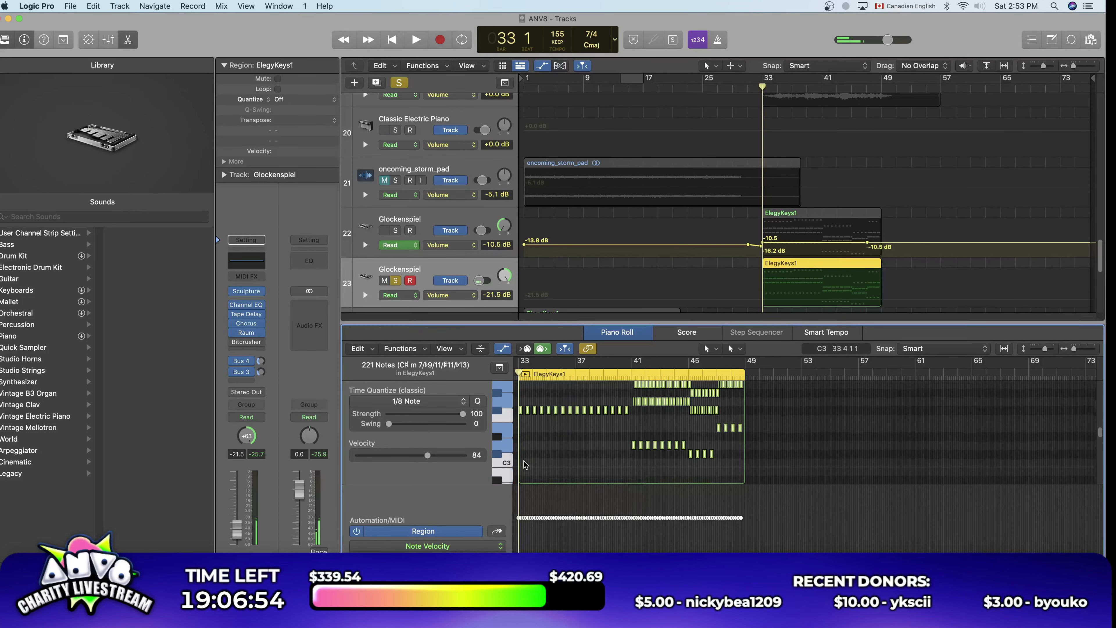
left_click_drag(522, 411, 528, 450)
key("space")
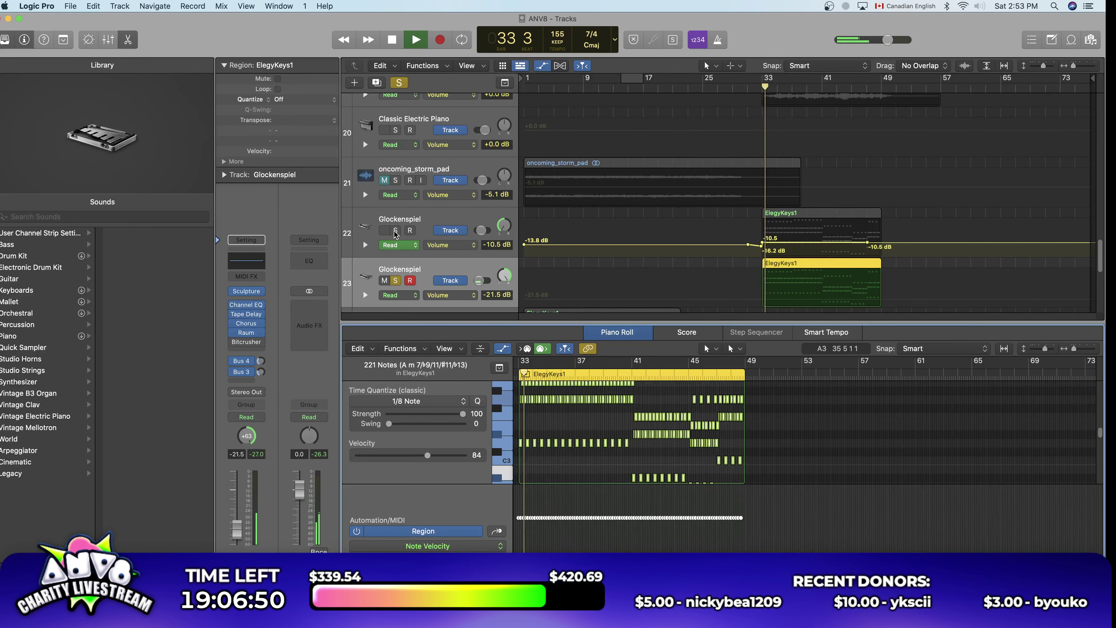
Step: Lower the duplicate Glockenspiel track's volume to -23.5 dB while soloing it with the original, and clear the solos
left_click(395, 230)
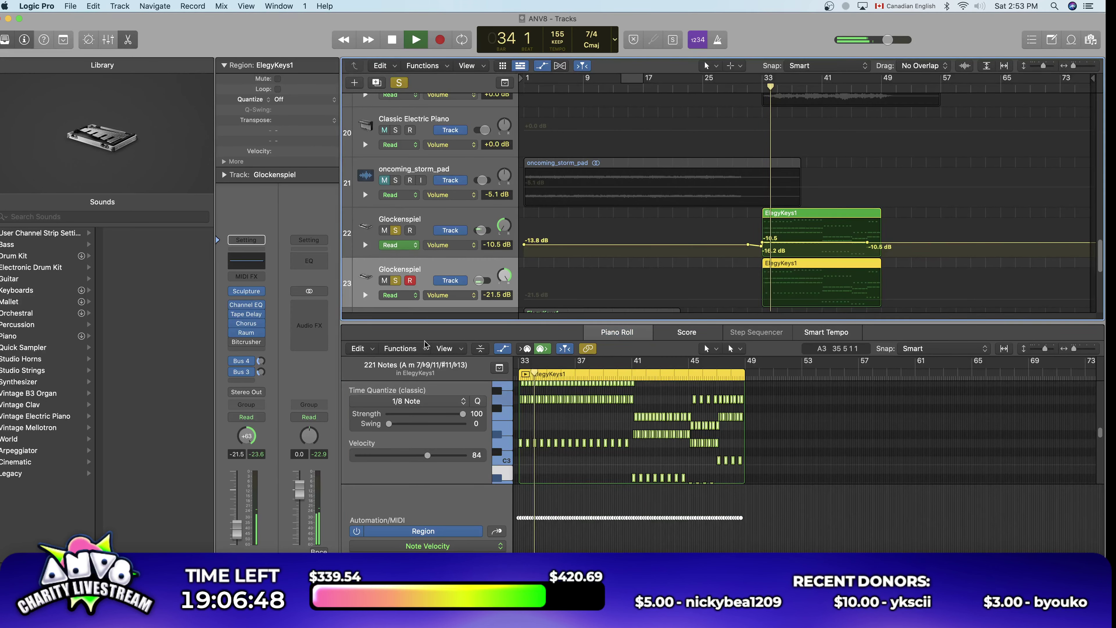
key("Up")
left_click(424, 266)
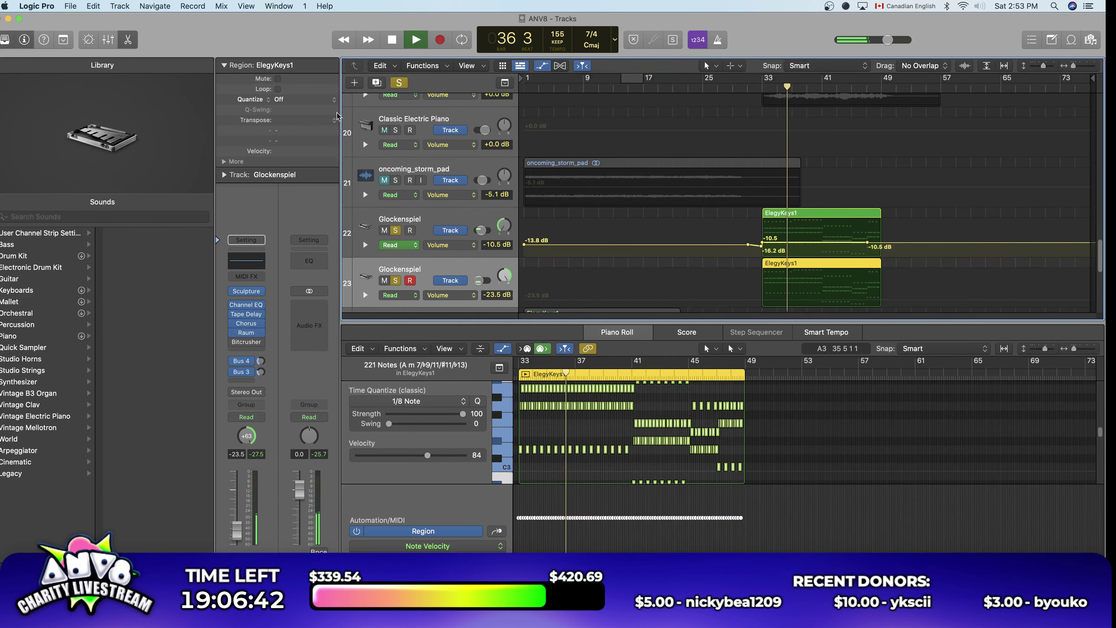
key("space")
left_click(398, 82)
Step: Shift all notes of the duplicate Glockenspiel region about an eighth note earlier
scroll(765, 448, "down", 3)
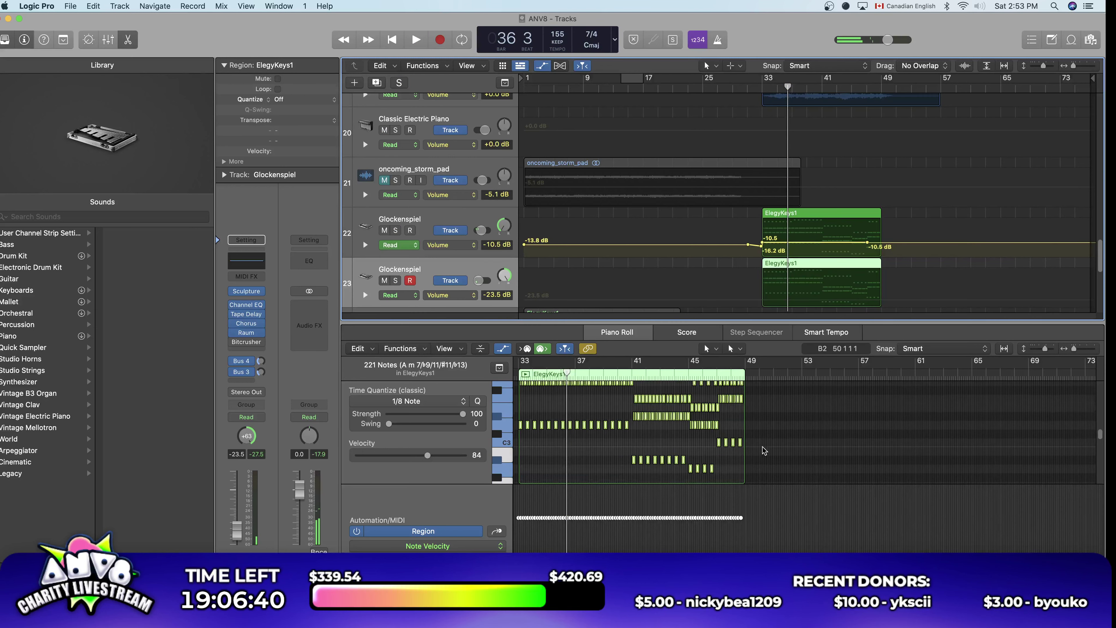
left_click_drag(779, 475, 500, 369)
scroll(813, 433, "down", 10)
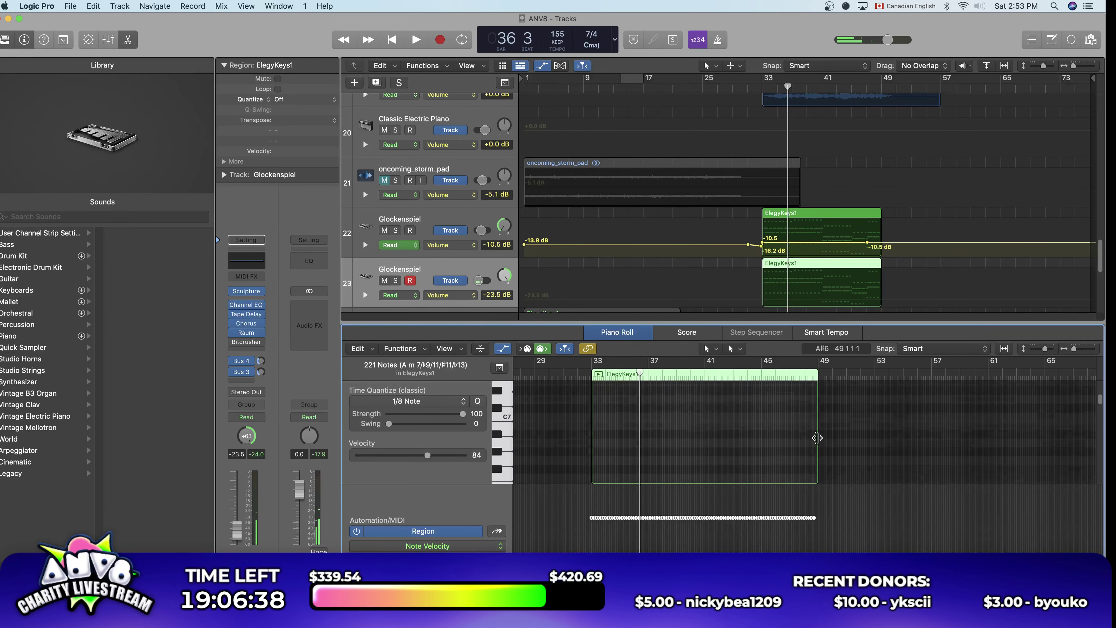
scroll(753, 448, "up", 3)
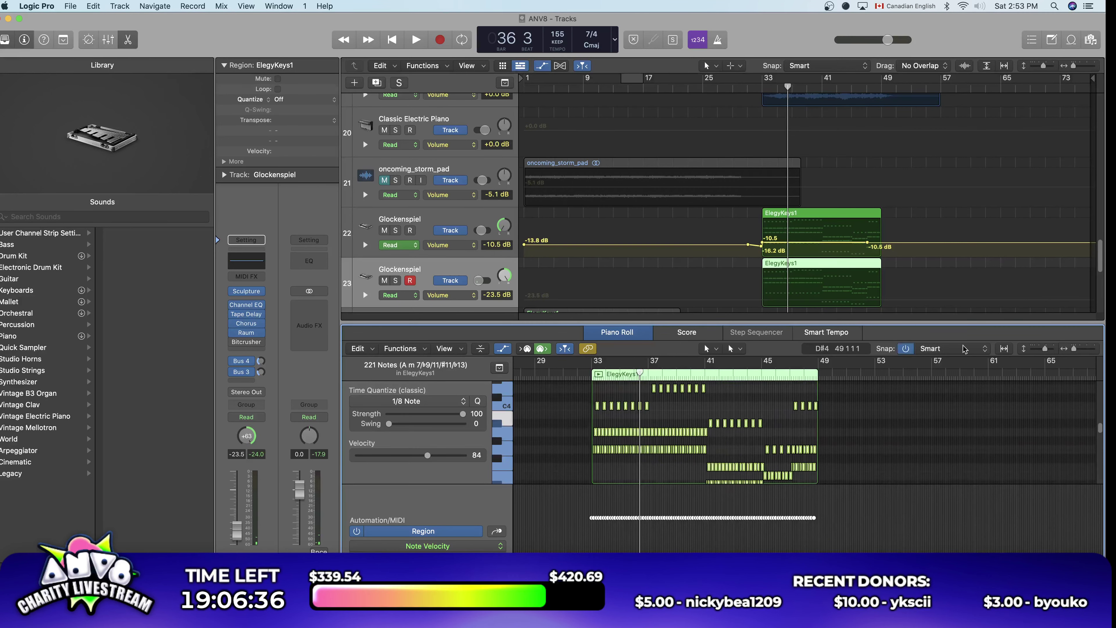
left_click_drag(1073, 349, 1082, 350)
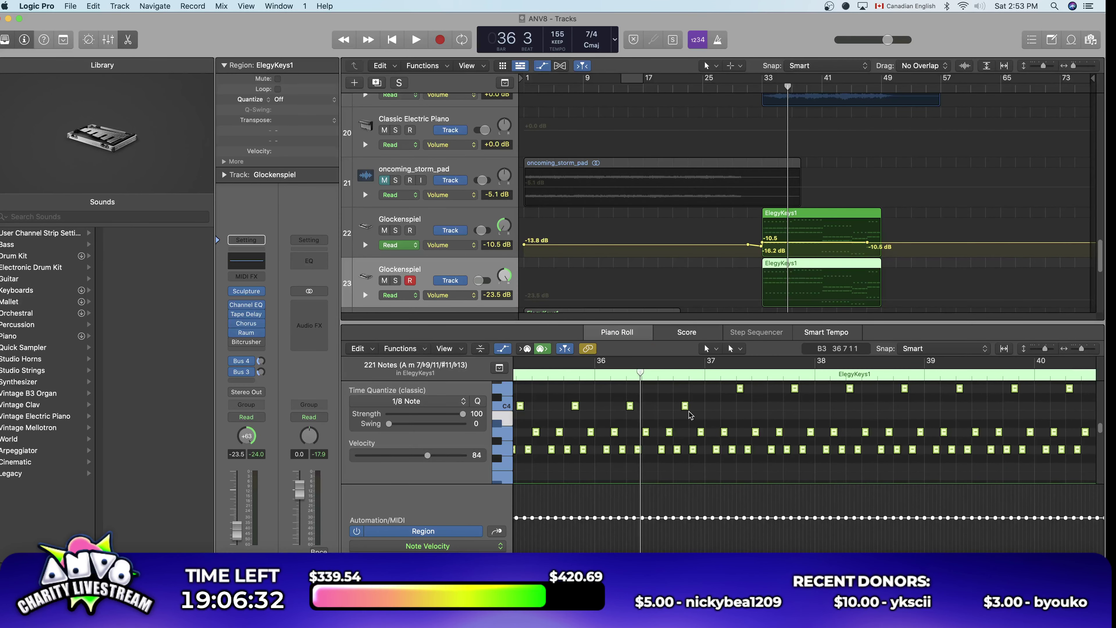
left_click(677, 406)
left_click_drag(676, 406, 676, 406)
Step: Play both Glockenspiel tracks soloed from bar 36 to check the offset layering, comparing their notes, and clear the solos
key("space")
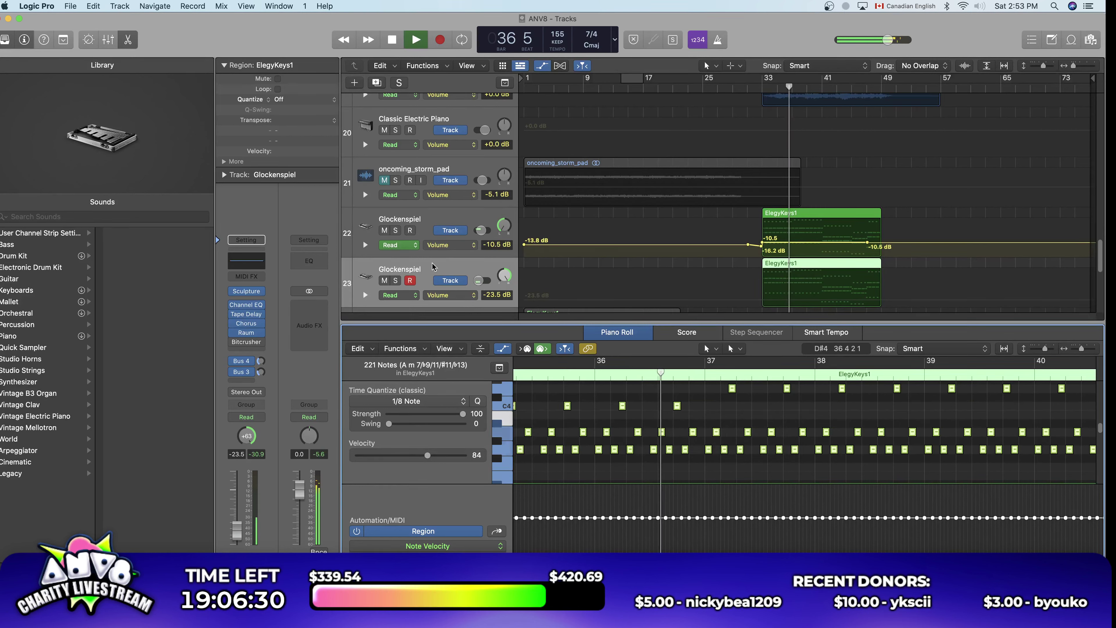
left_click(395, 230)
left_click(396, 280)
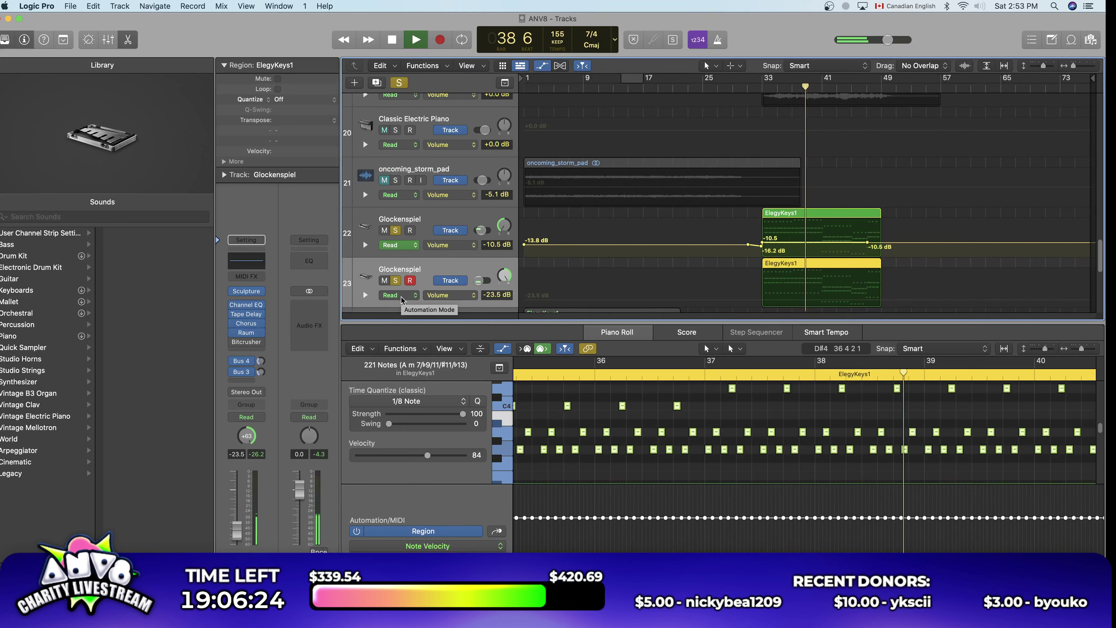
left_click(418, 232)
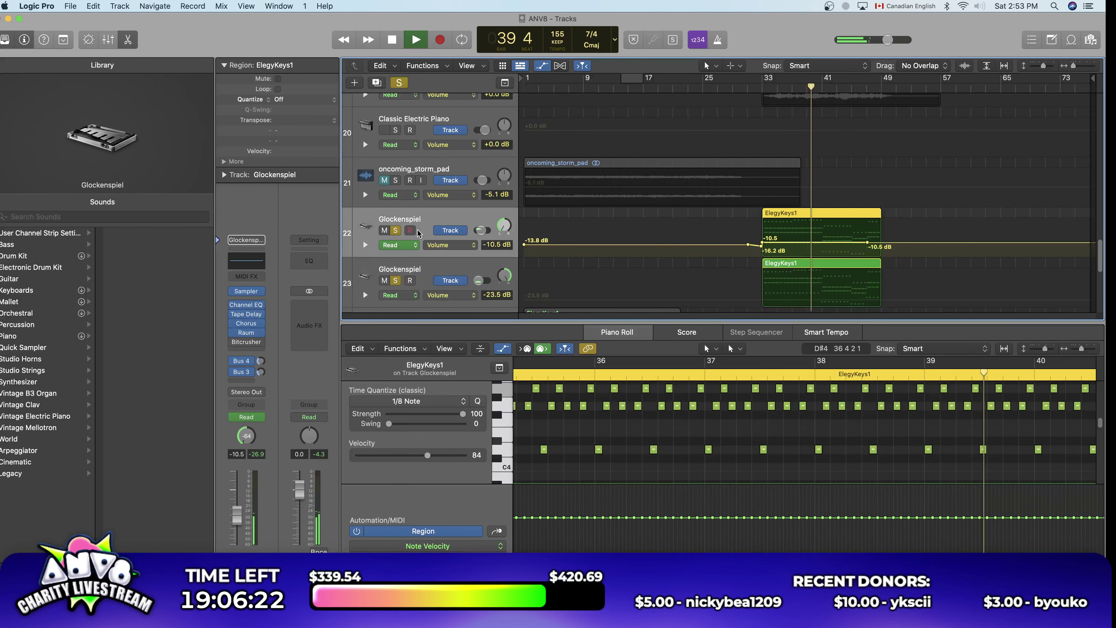
left_click(419, 274)
scroll(688, 464, "down", 3)
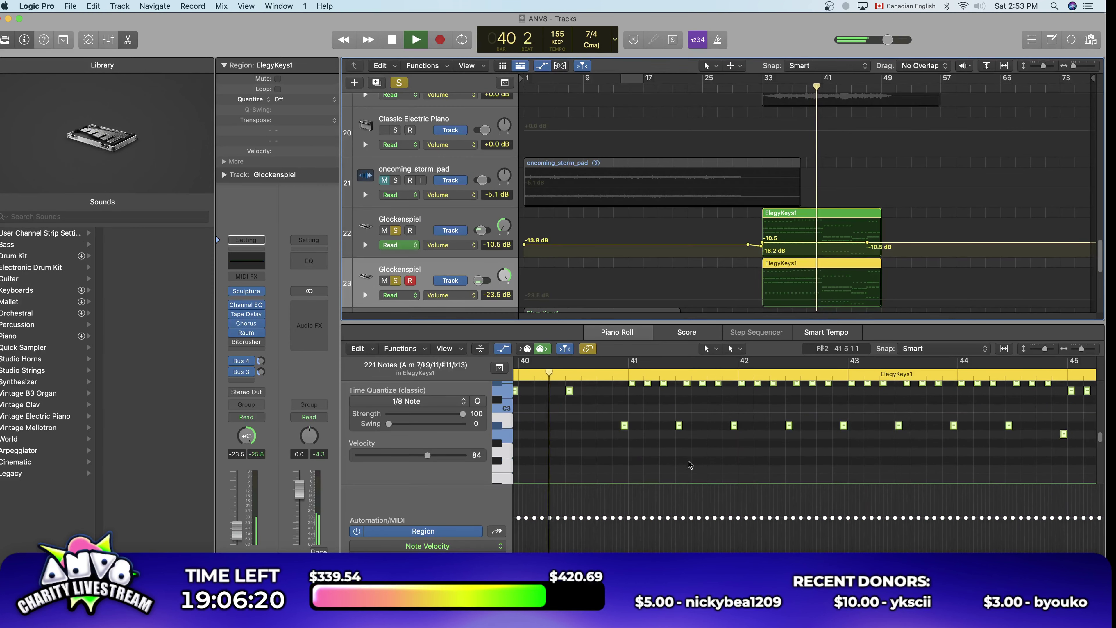
left_click_drag(1081, 348, 1068, 350)
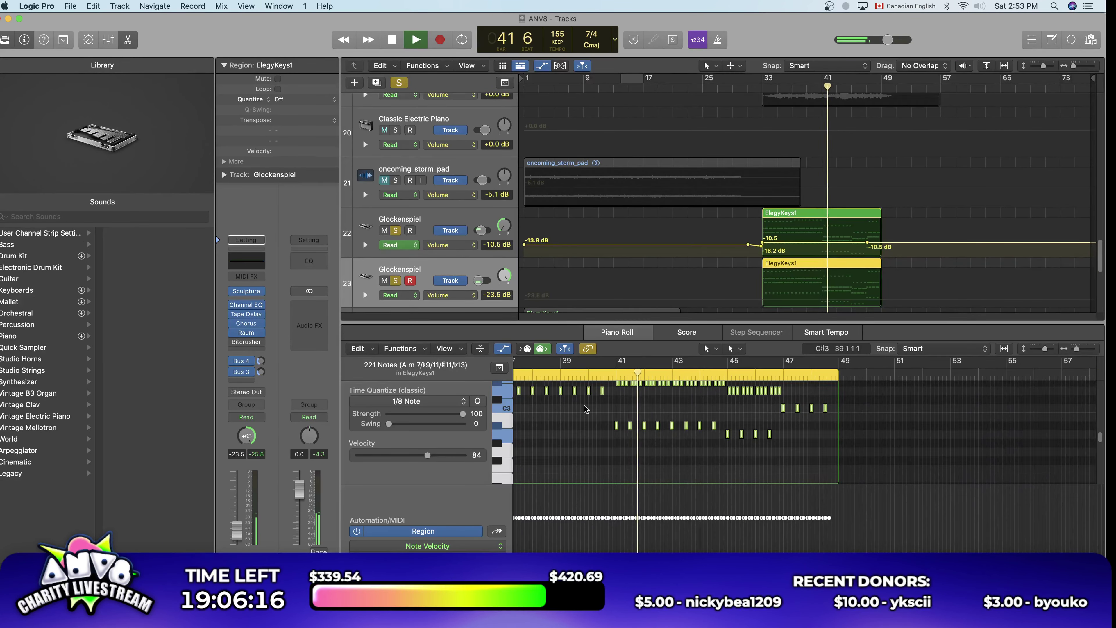
scroll(585, 409, "up", 3)
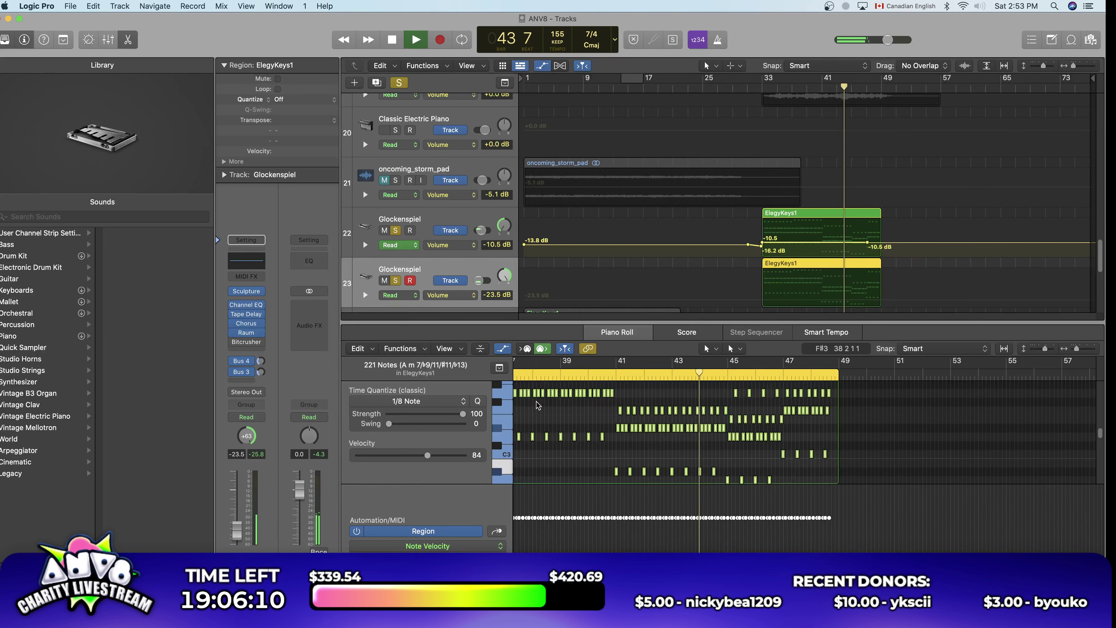
key("space")
left_click(398, 83)
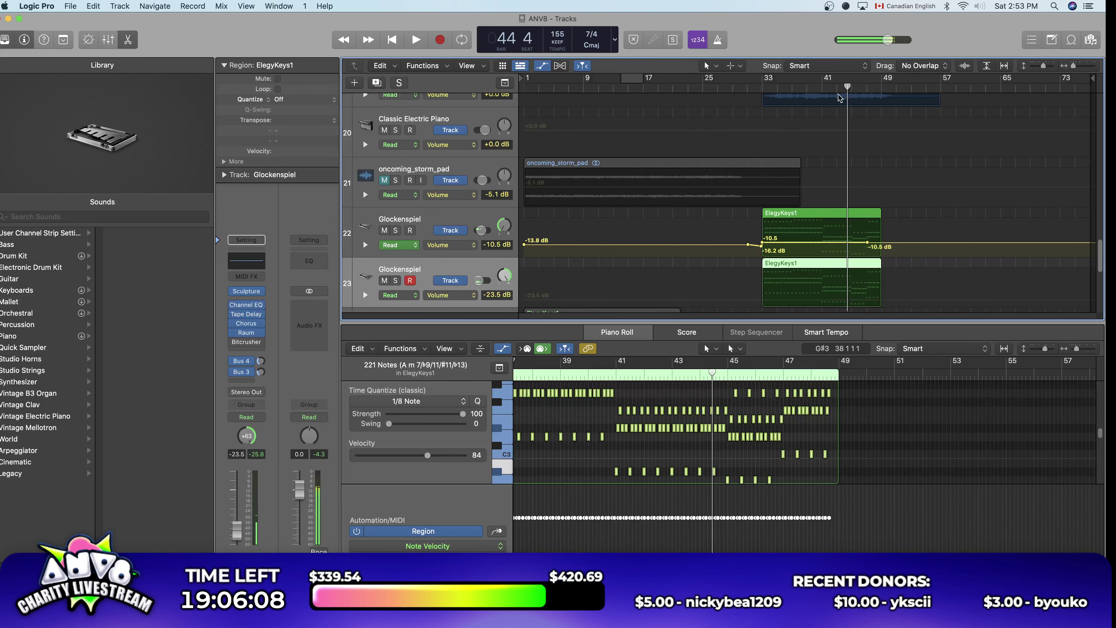
Step: Play the full mix from bar 33 and delete the duplicate Glockenspiel's low note overhanging the region start
left_click_drag(838, 90, 752, 148)
key("space")
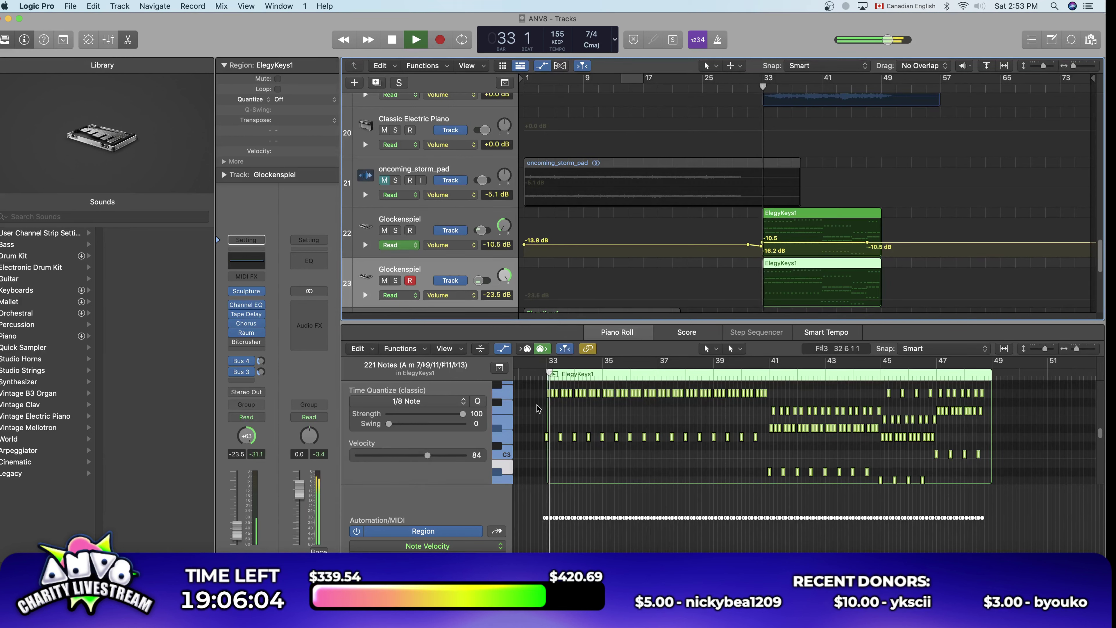
left_click(546, 446)
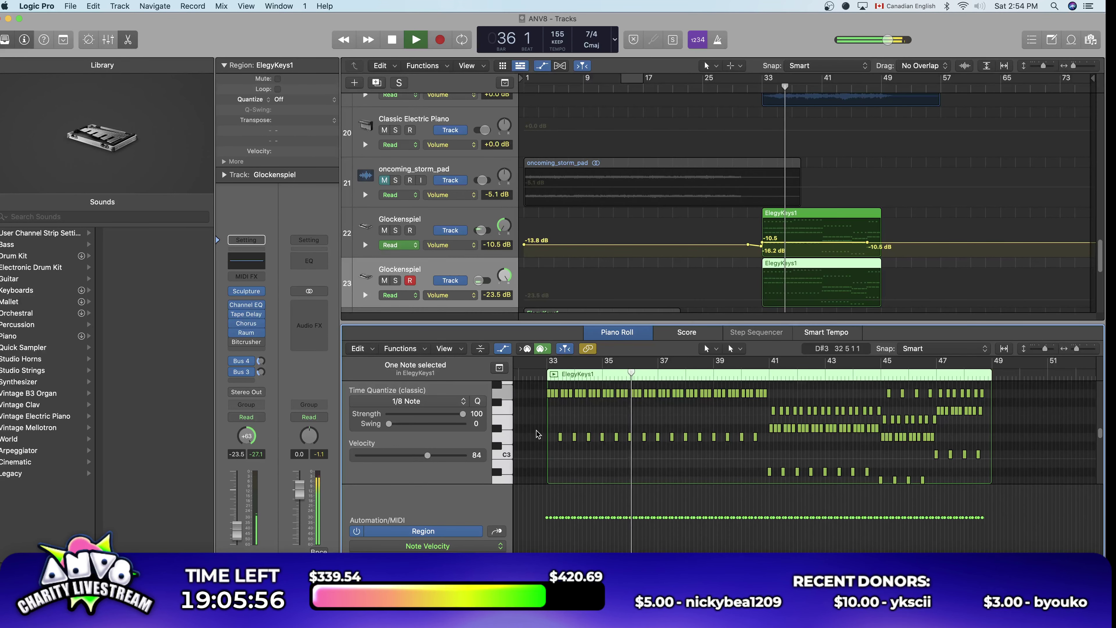
Step: Copy the regions of both Latin tracks and paste them twice in a row from bar 33 to bar 65
scroll(726, 184, "up", 5)
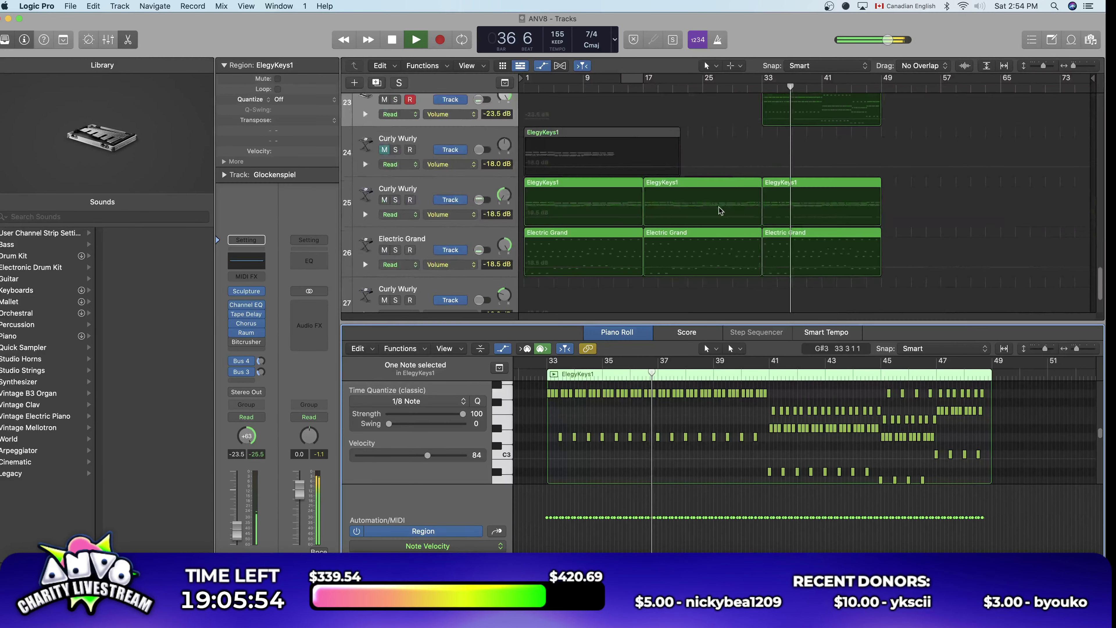
scroll(721, 214, "up", 8)
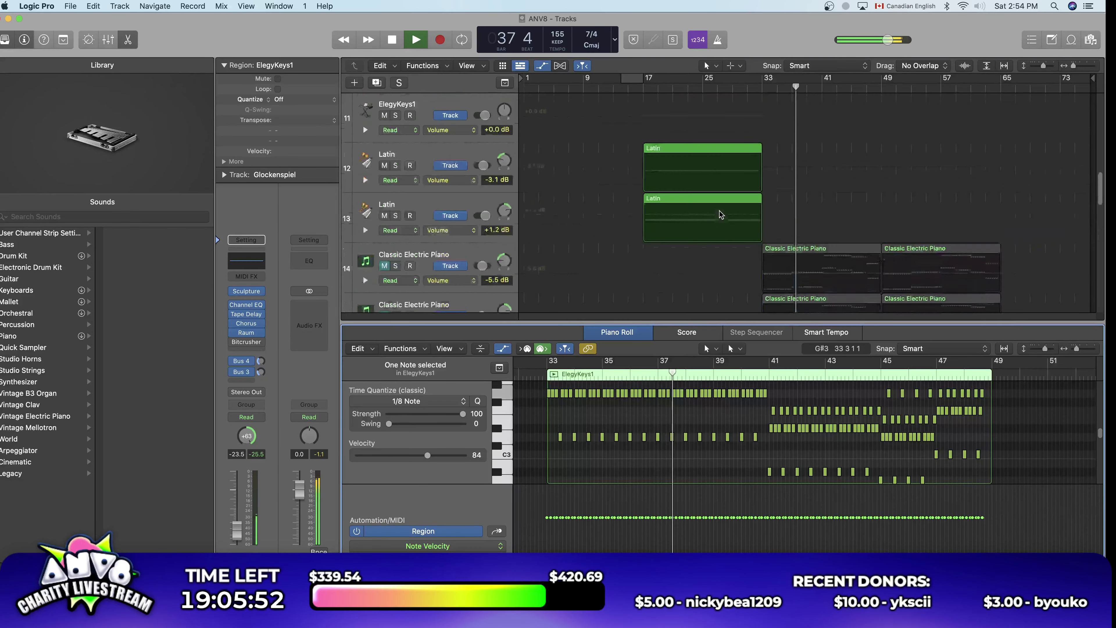
left_click(689, 273)
key("space")
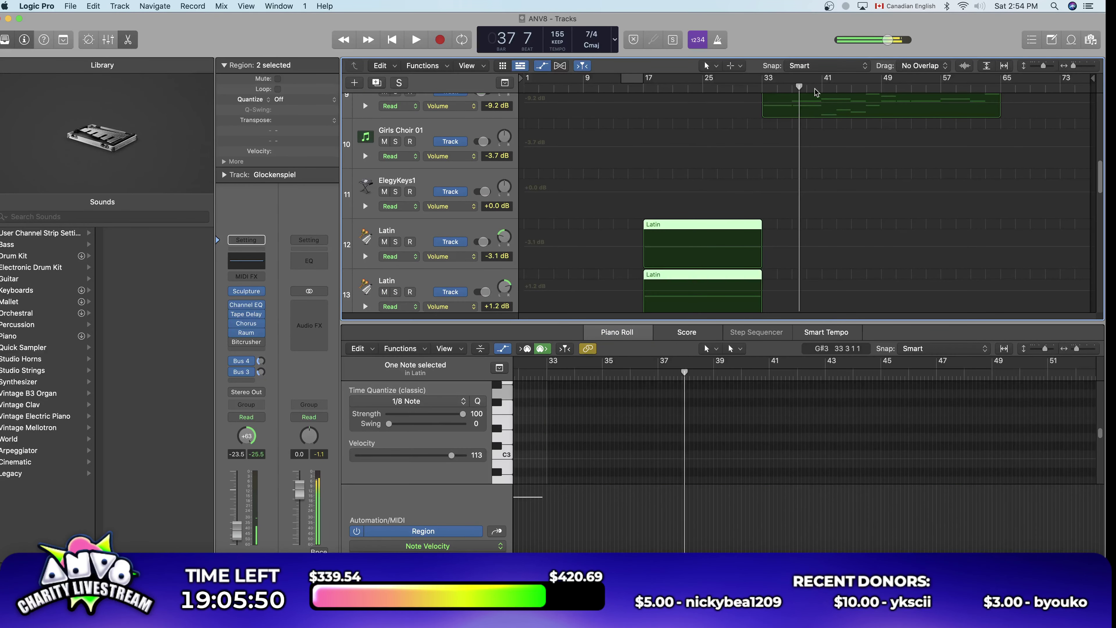
left_click_drag(774, 98, 762, 98)
left_click(471, 240)
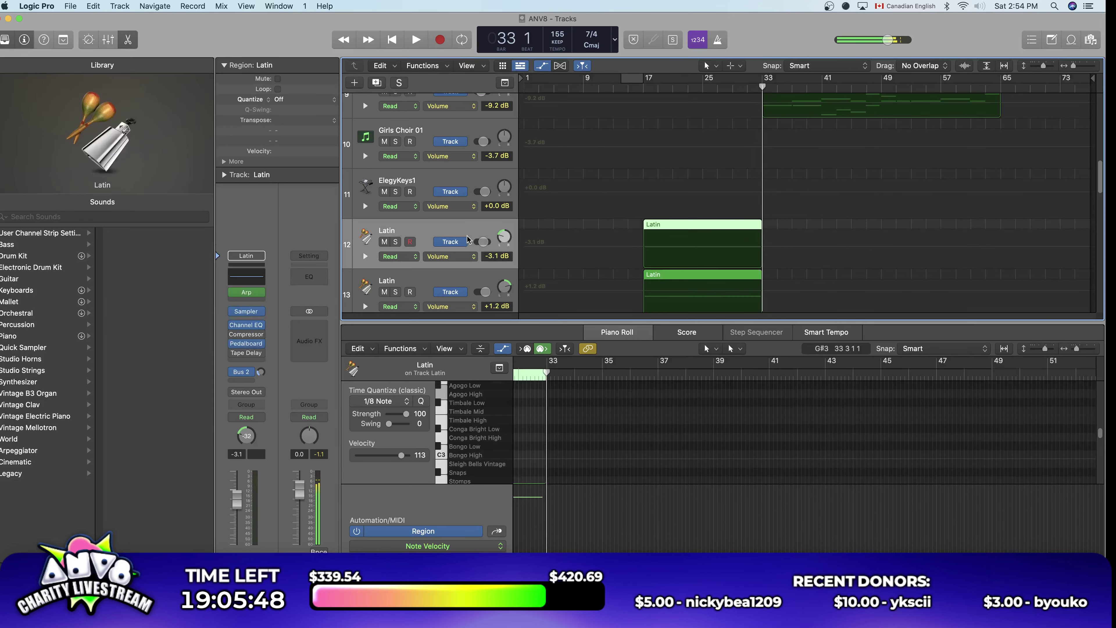
key("super+v")
key("super+v")
Step: Play the mix with the Latin percussion from bar 33 and again from bar 17
left_click_drag(996, 87, 764, 170)
key("space")
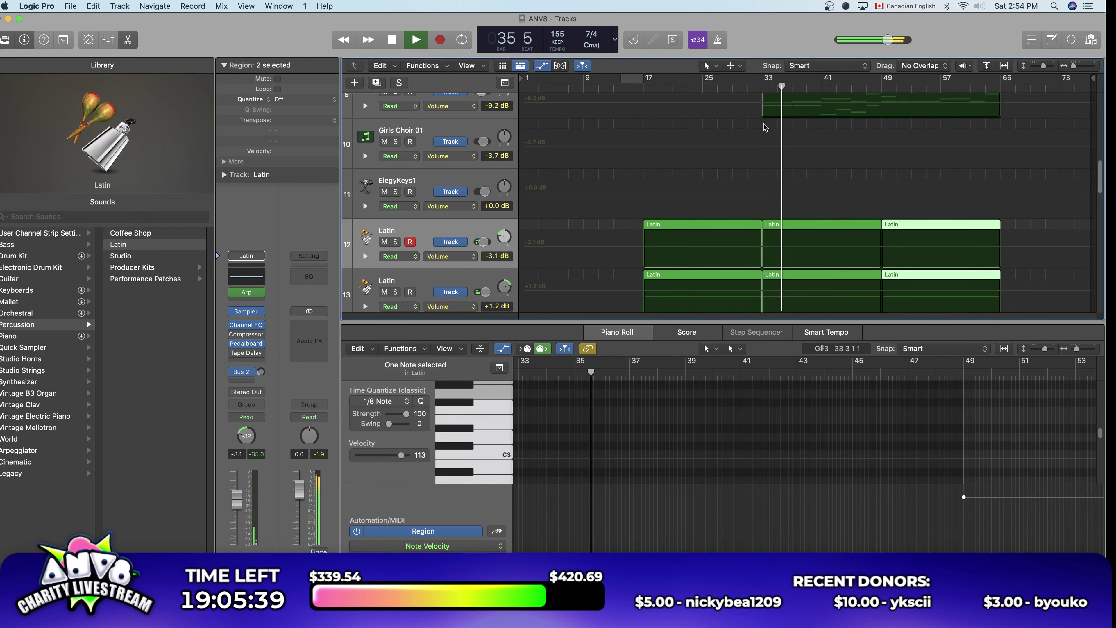
left_click(792, 90)
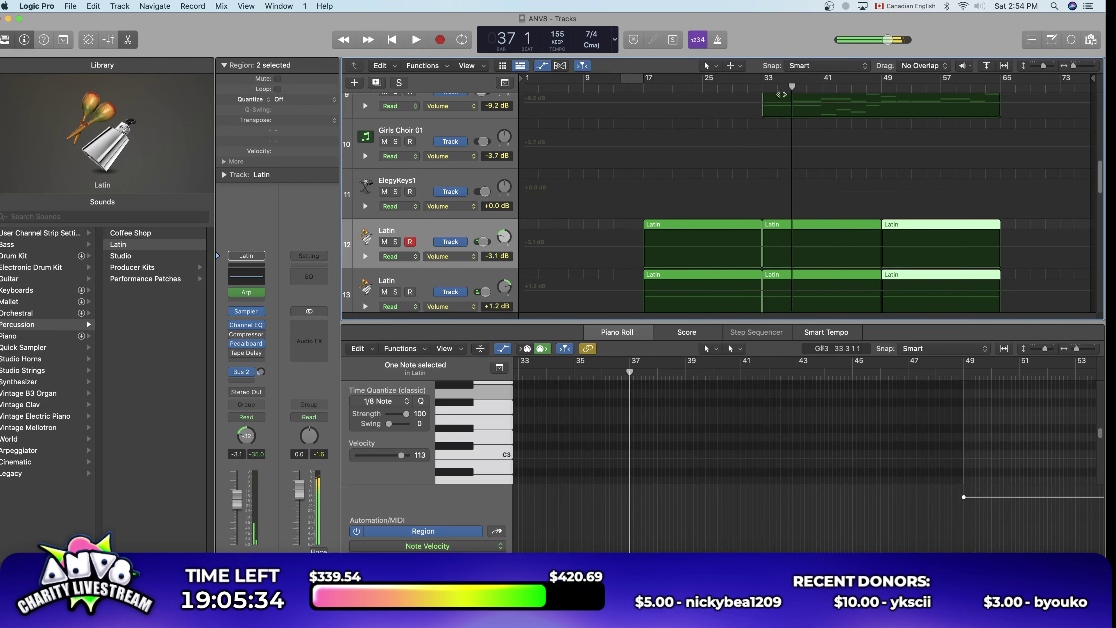
left_click_drag(792, 90, 643, 136)
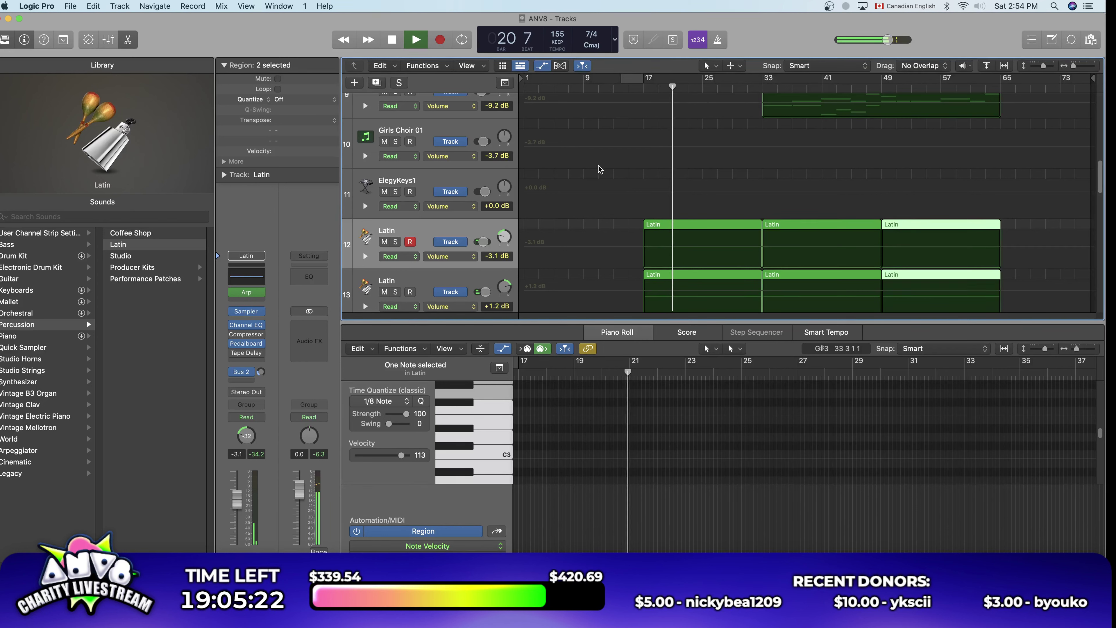
Step: Select the Cavernous Dreams track and open the Musical Typing keyboard for it
scroll(599, 170, "up", 5)
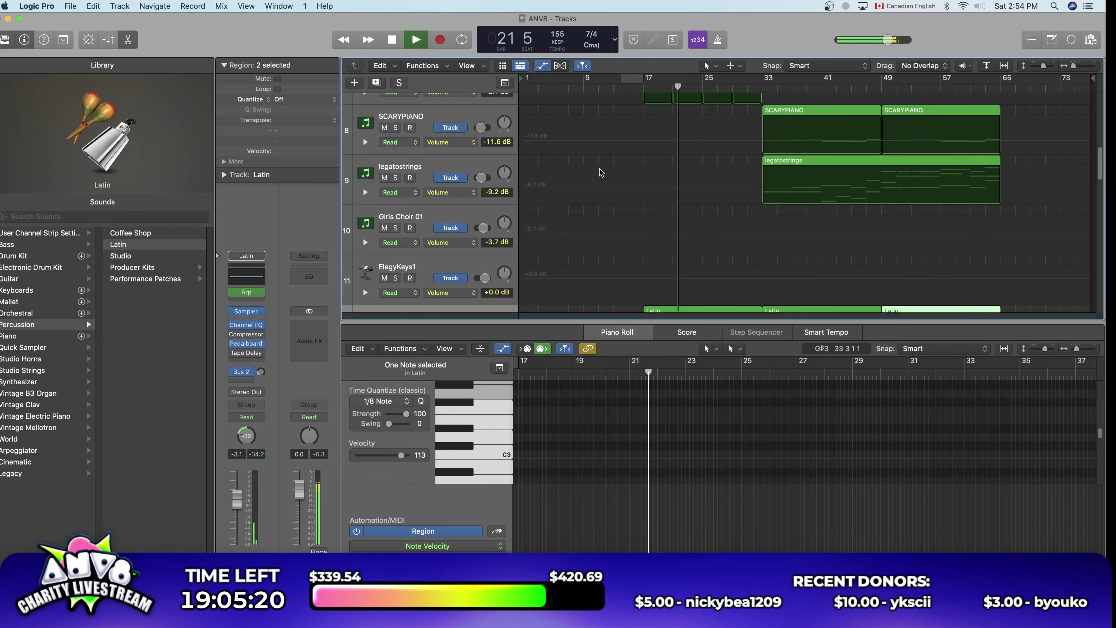
scroll(598, 170, "up", 3)
left_click(444, 242)
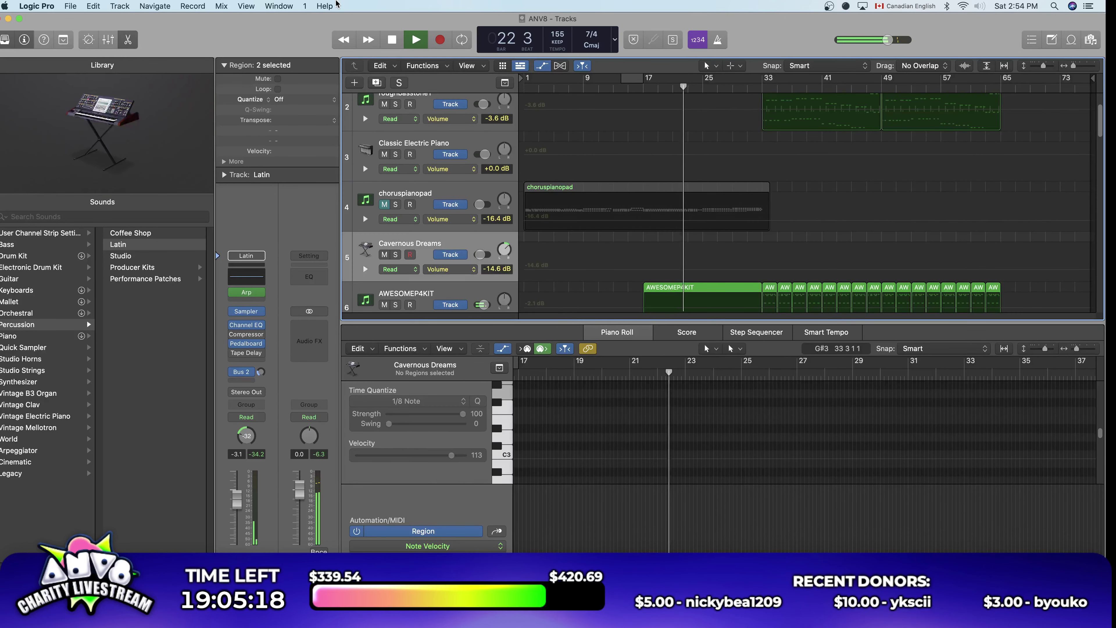
left_click(328, 5)
type("mus")
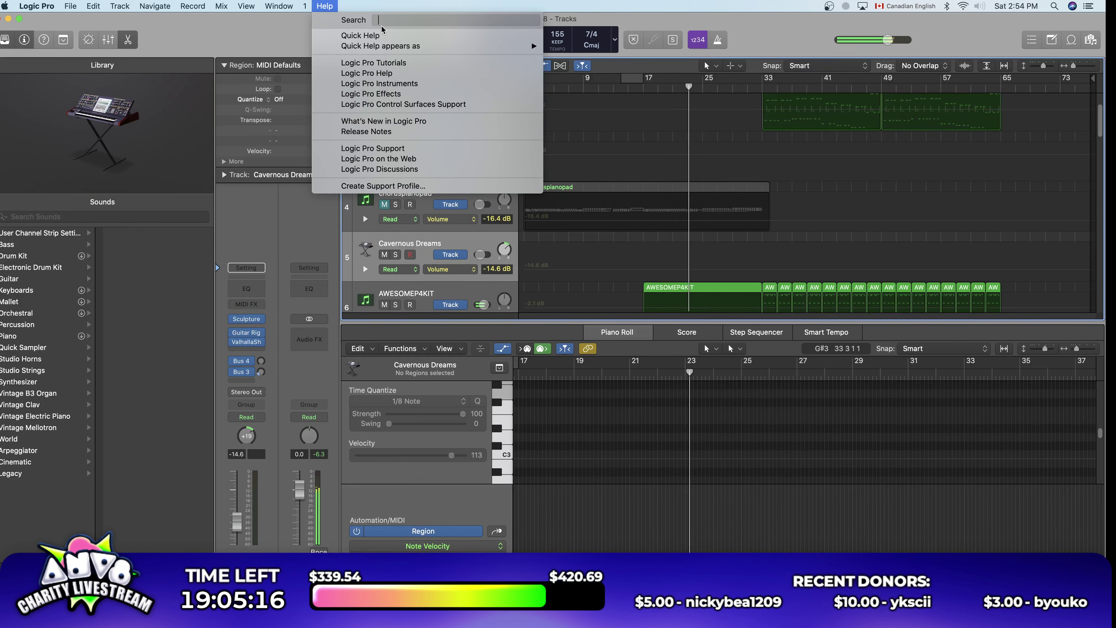
left_click(425, 87)
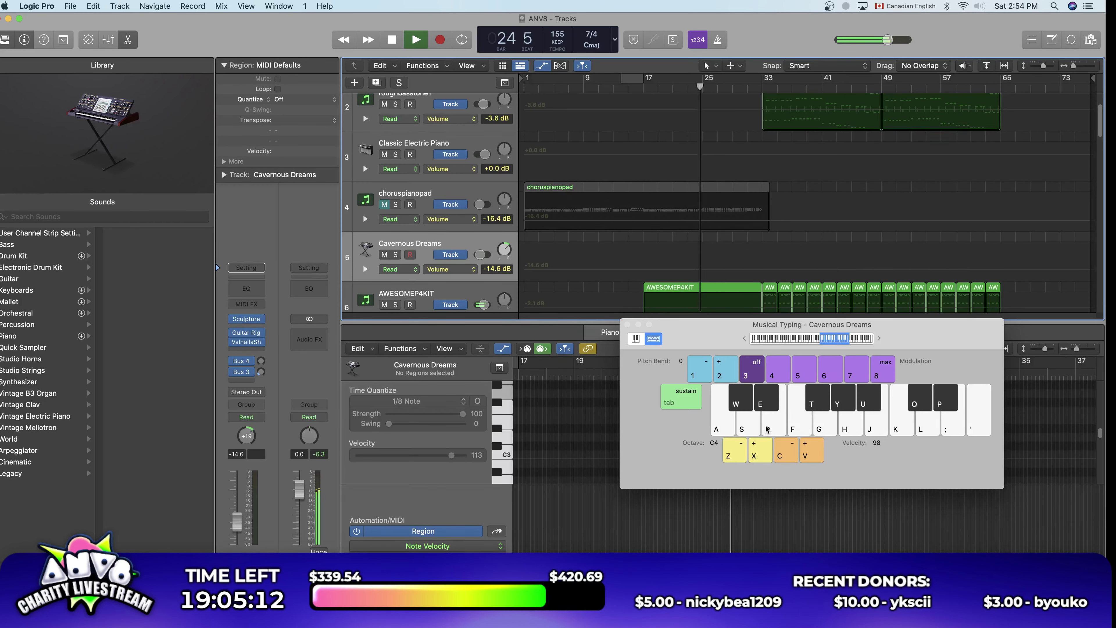
Step: Try out Cavernous Dreams notes in octave C3 over the playing mix and close the Musical Typing keyboard
left_click(756, 426)
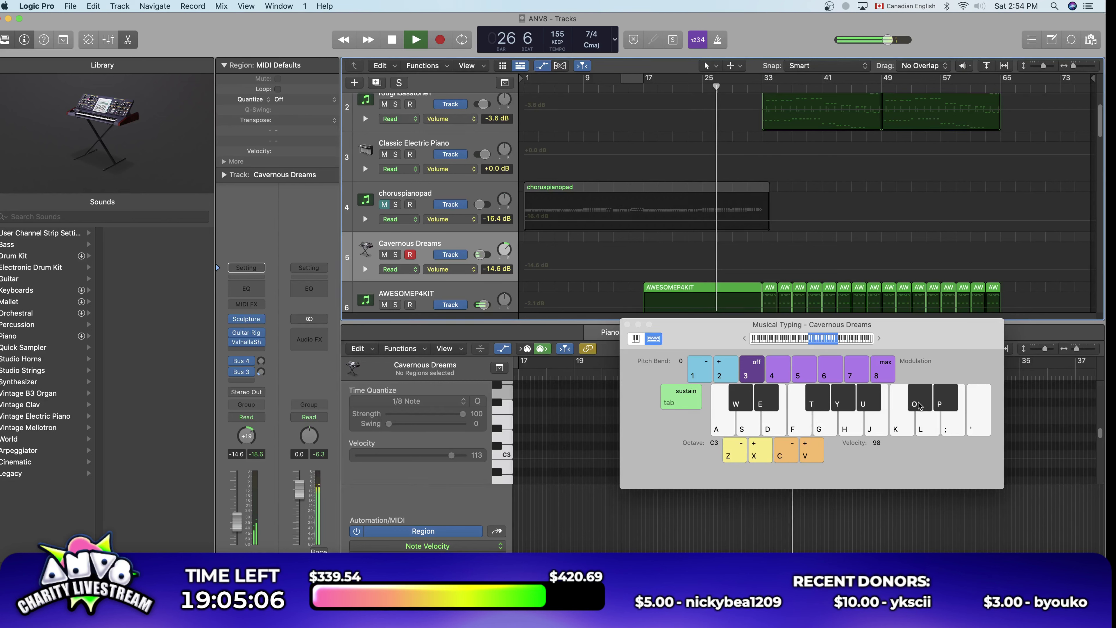
left_click(942, 405)
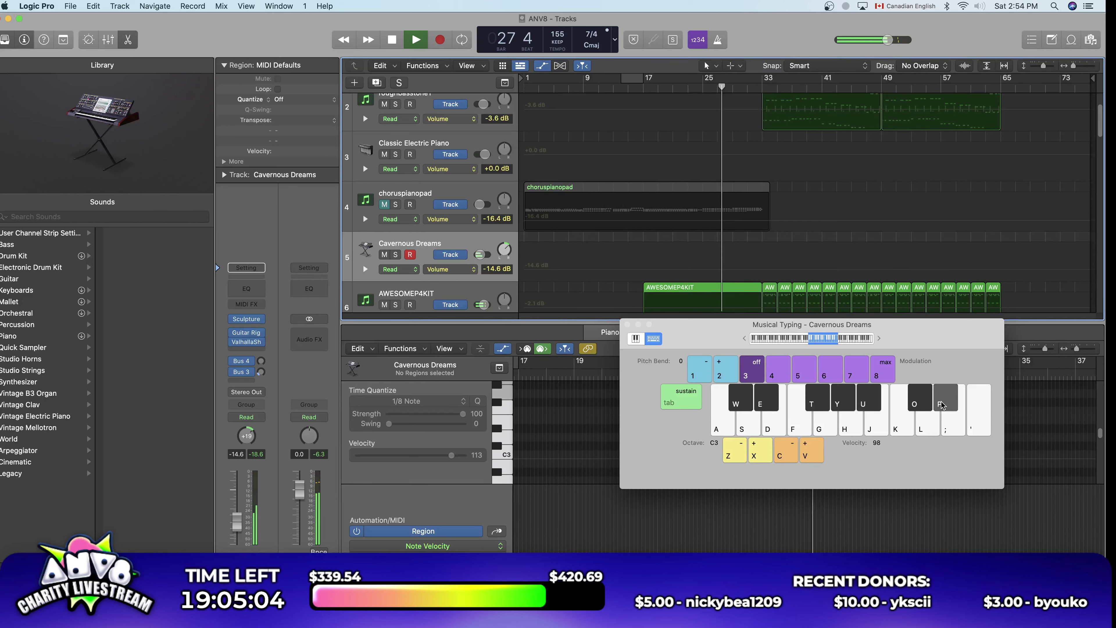
left_click(873, 405)
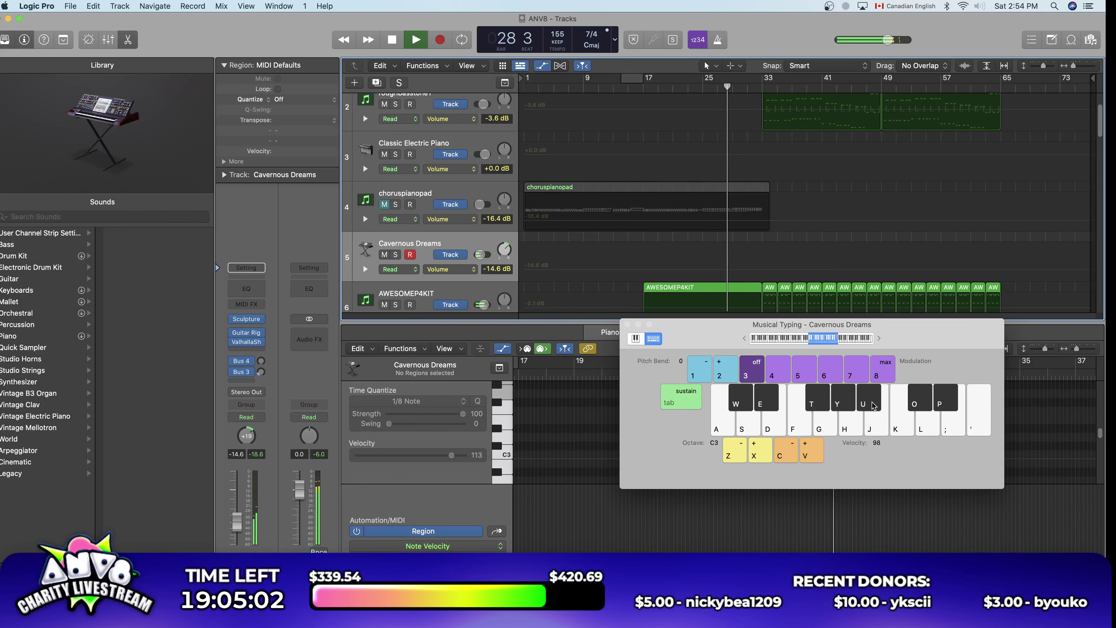
left_click(857, 427)
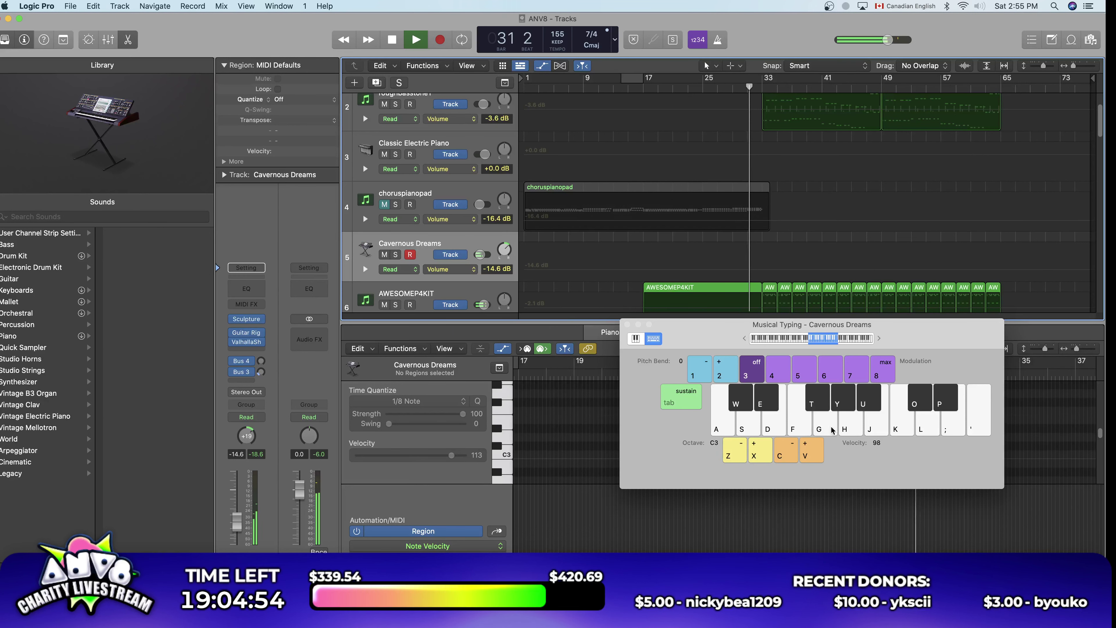
left_click(627, 324)
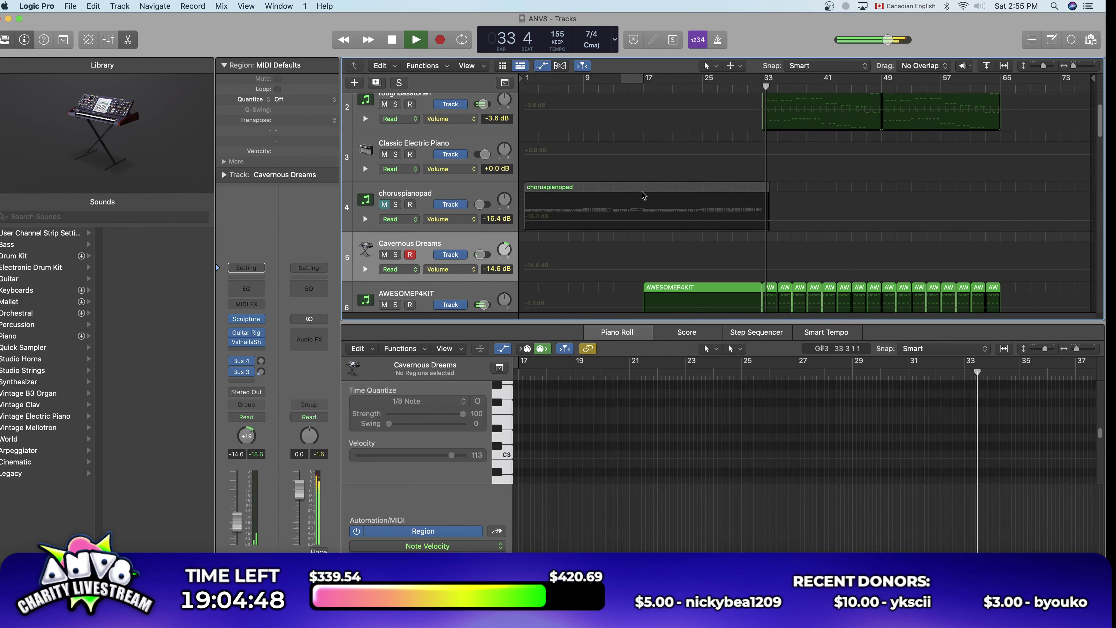
Step: Delete the regions between bars 33 and 49 from both Latin tracks
scroll(676, 233, "down", 1)
scroll(676, 233, "down", 10)
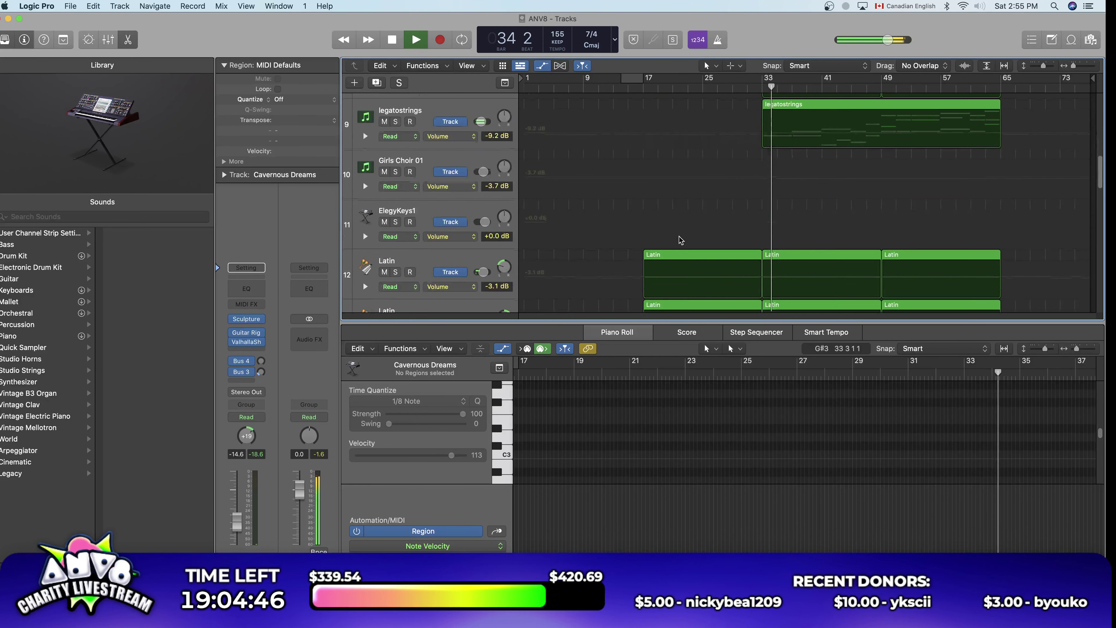
scroll(680, 245, "down", 5)
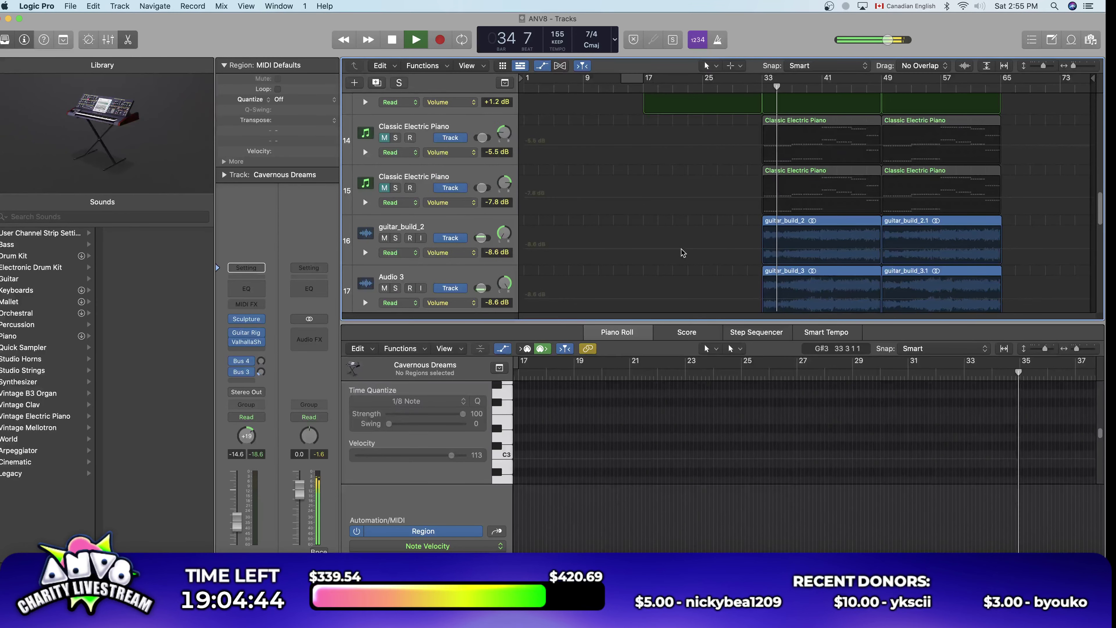
scroll(682, 257, "up", 3)
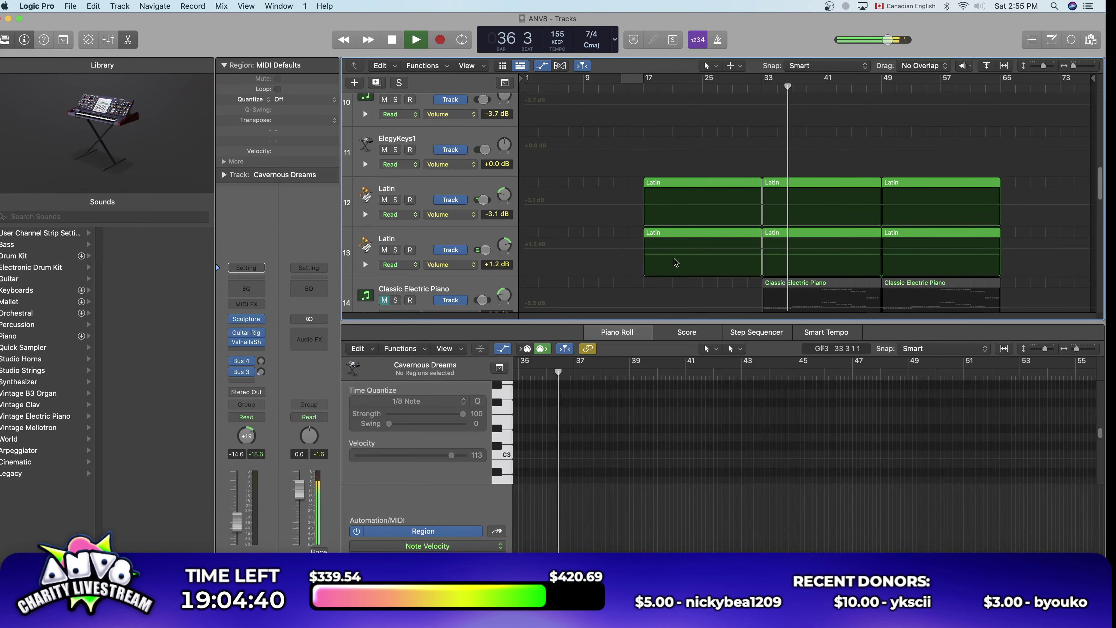
left_click(830, 182)
left_click(812, 232, "shift")
key("BackSpace")
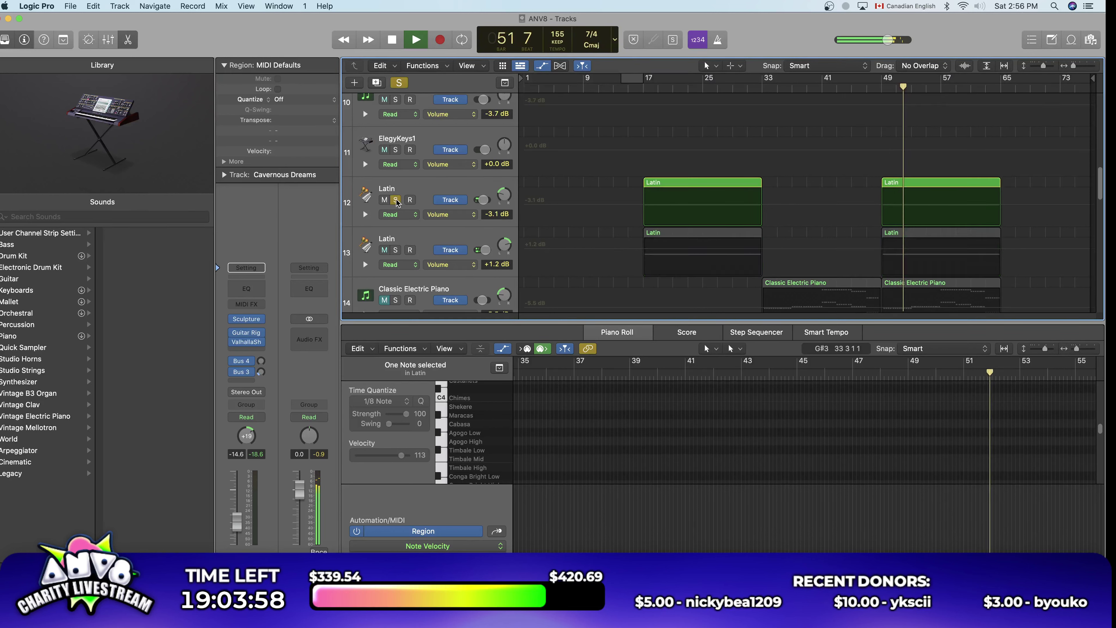
Step: Automate the Latin tracks' volumes to rise shortly before bar 49, the first to -1.3 dB and the second to +2.7 dB
left_click(855, 207)
left_click(854, 204)
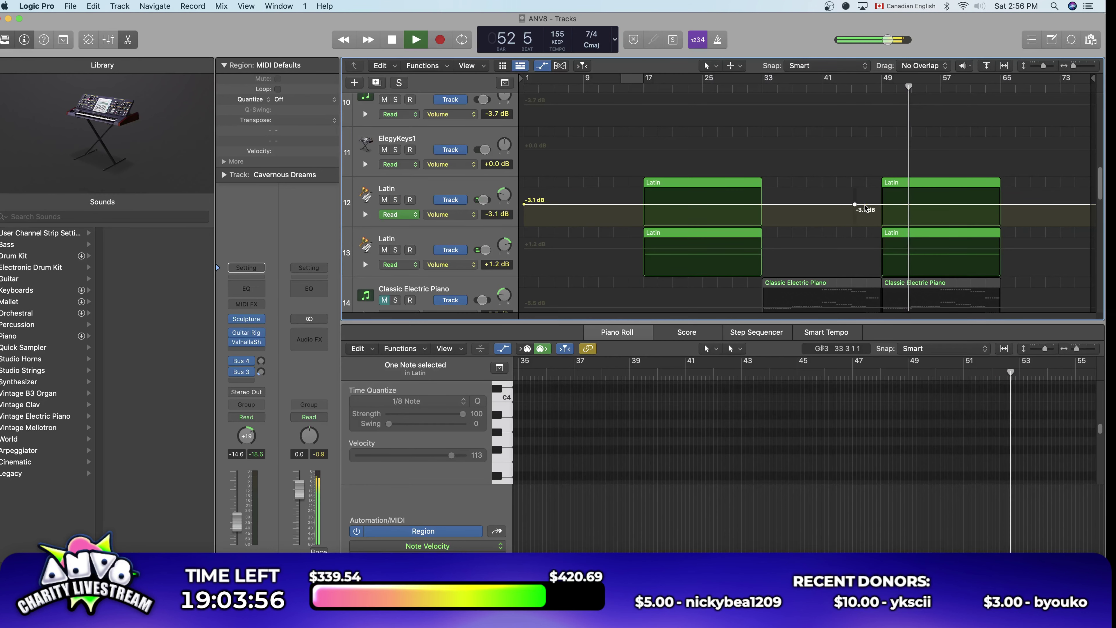
left_click_drag(864, 205, 861, 246)
left_click(848, 248)
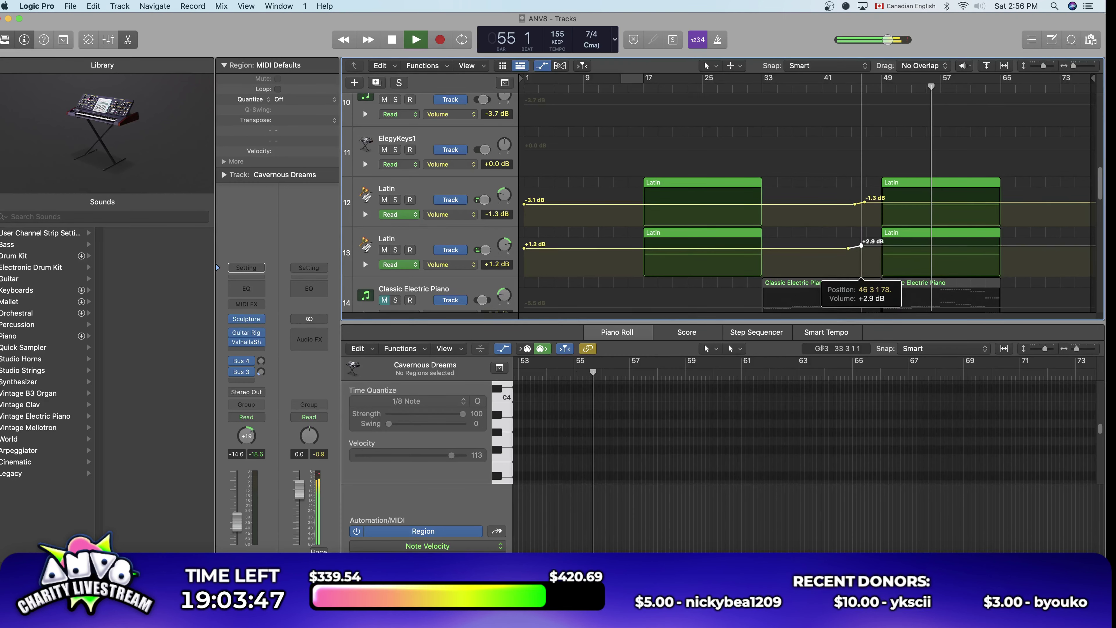
left_click_drag(861, 245, 861, 247)
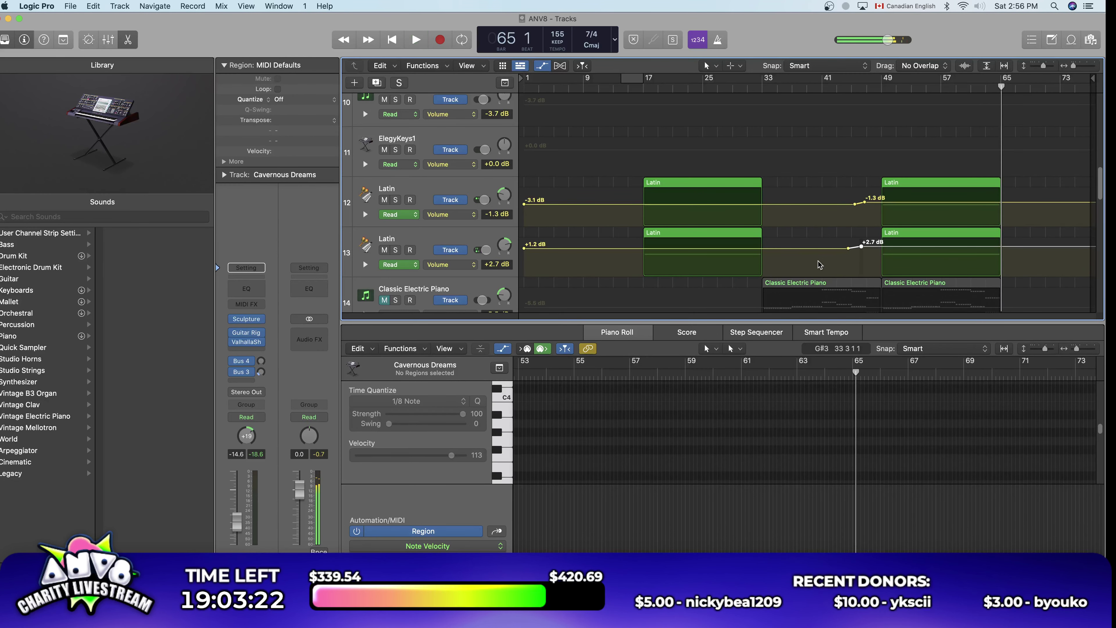
Step: Look through the lower tracks and play the arrangement from the beginning
scroll(820, 266, "down", 8)
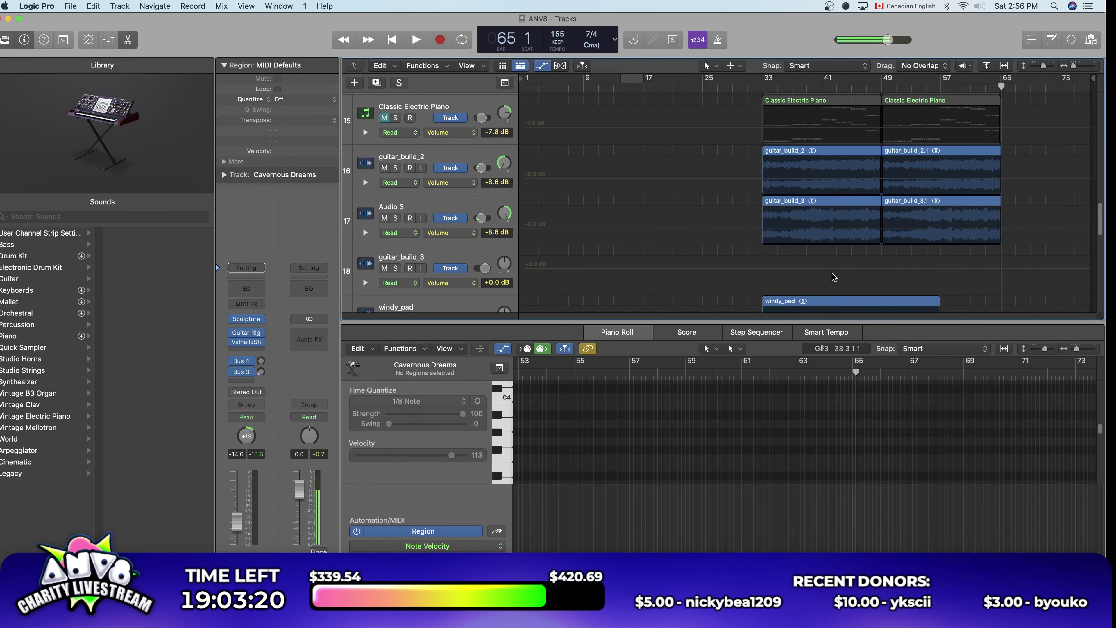
scroll(835, 278, "down", 8)
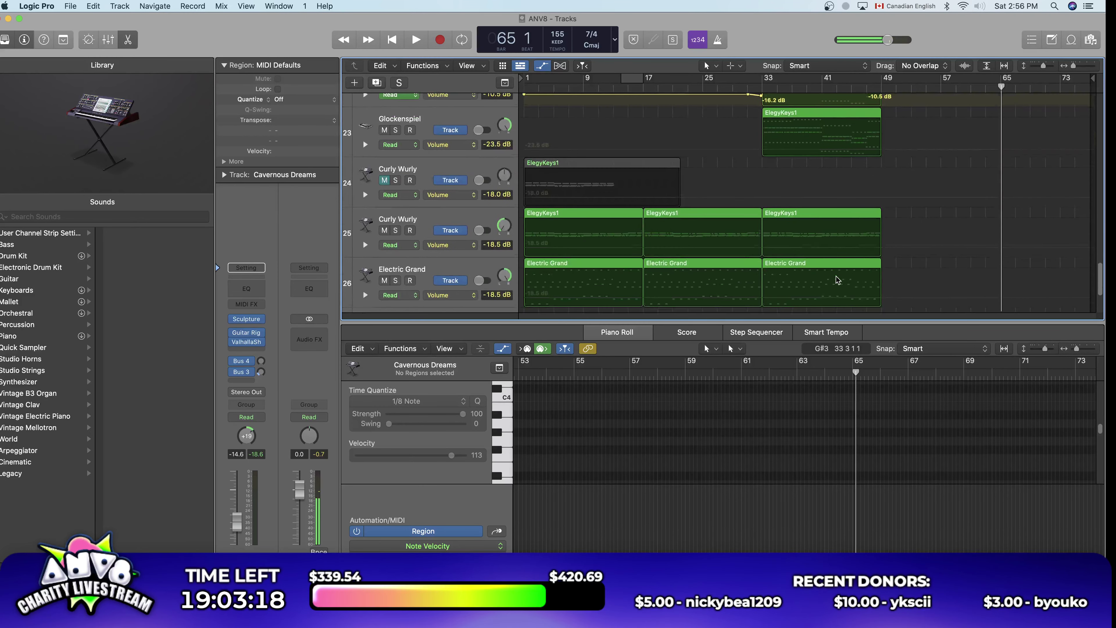
scroll(836, 276, "up", 4)
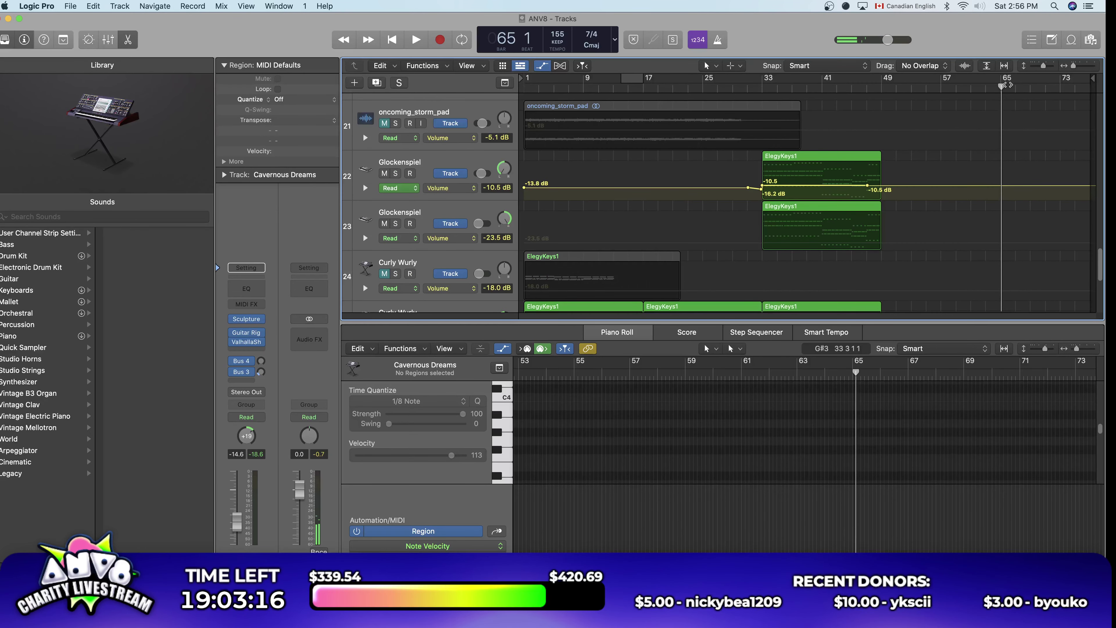
key("Return")
key("space")
scroll(650, 220, "up", 9)
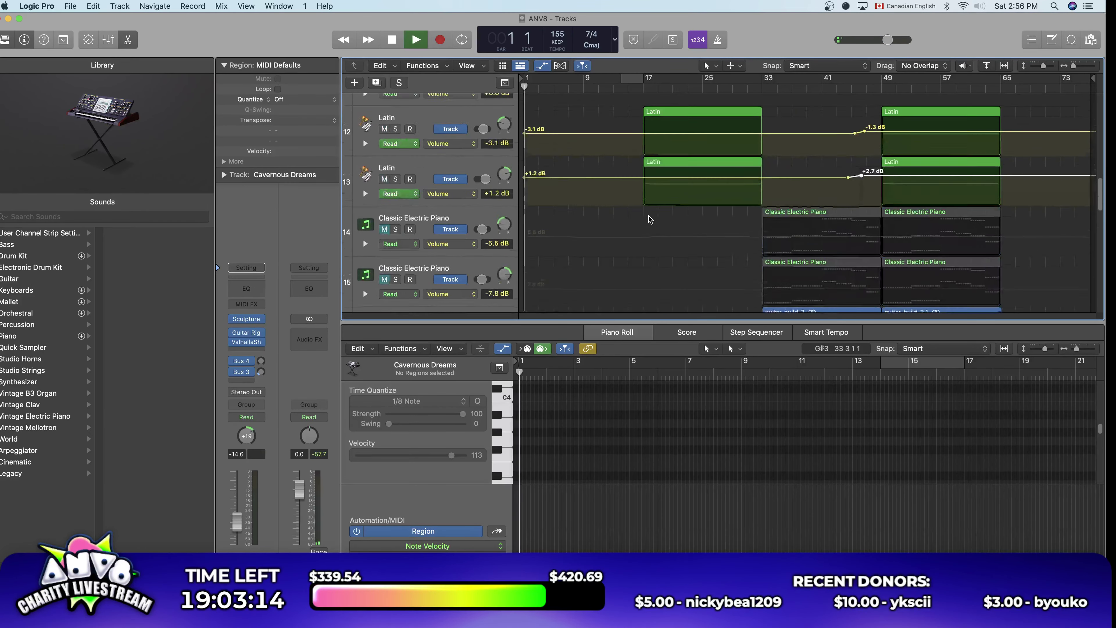
scroll(650, 220, "up", 11)
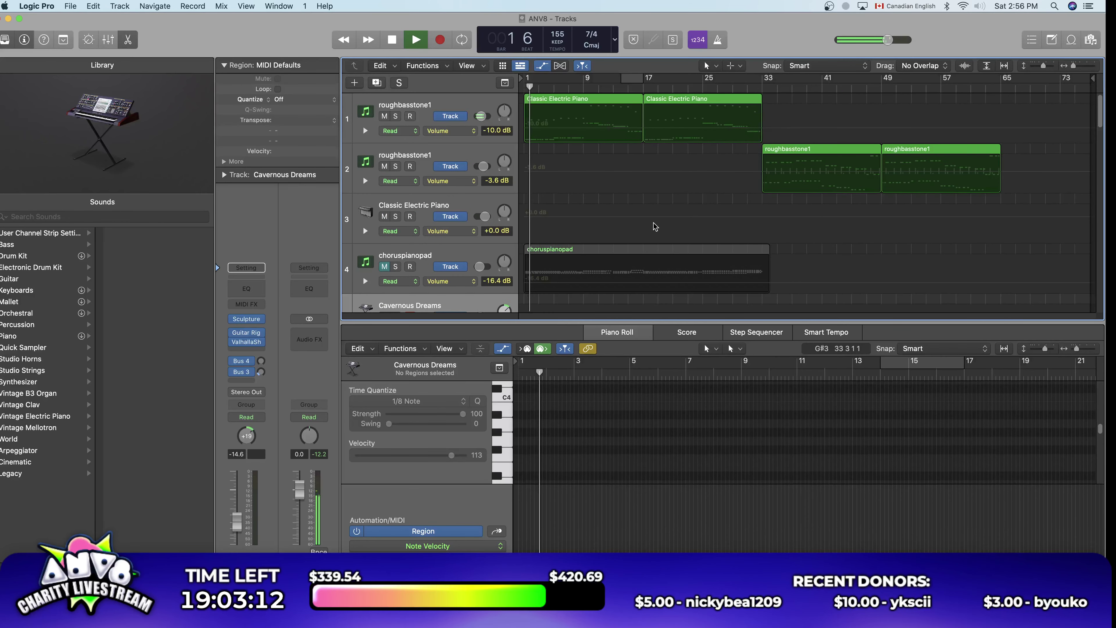
Step: Compare the opening roughbasstone1 track's sound with its Guitar Rig plug-ins bypassed and active during playback
left_click(438, 106)
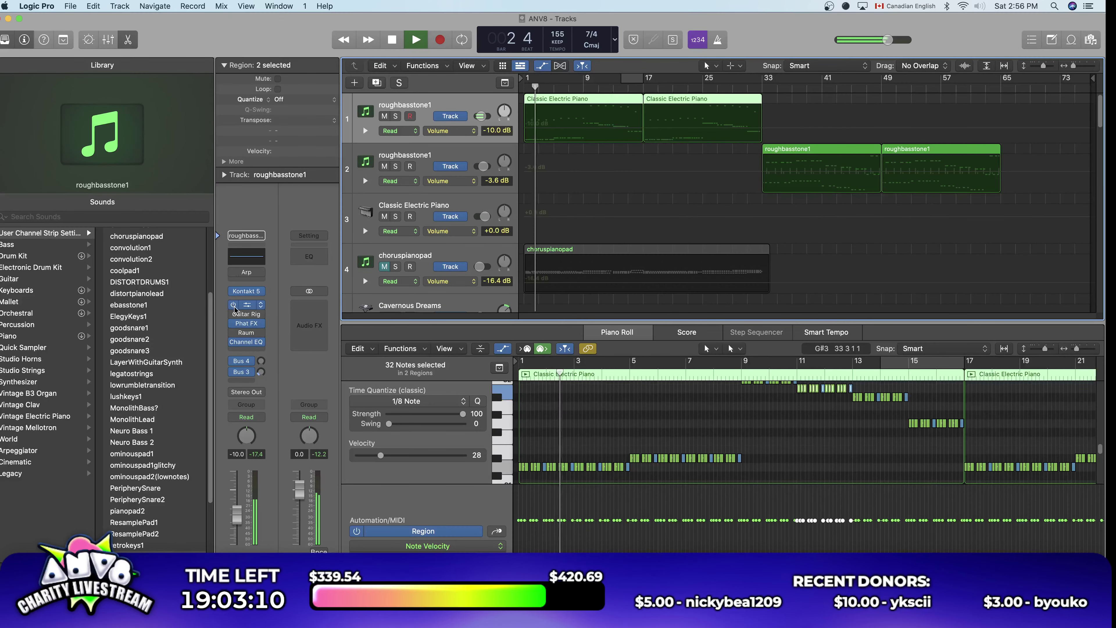
left_click(234, 315)
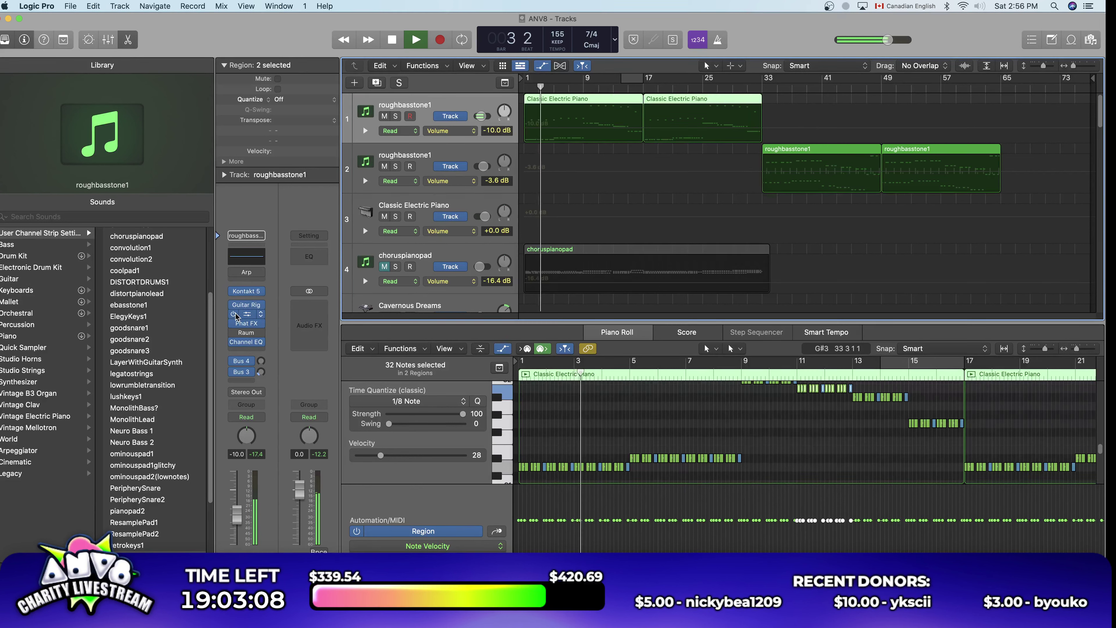
left_click(234, 306)
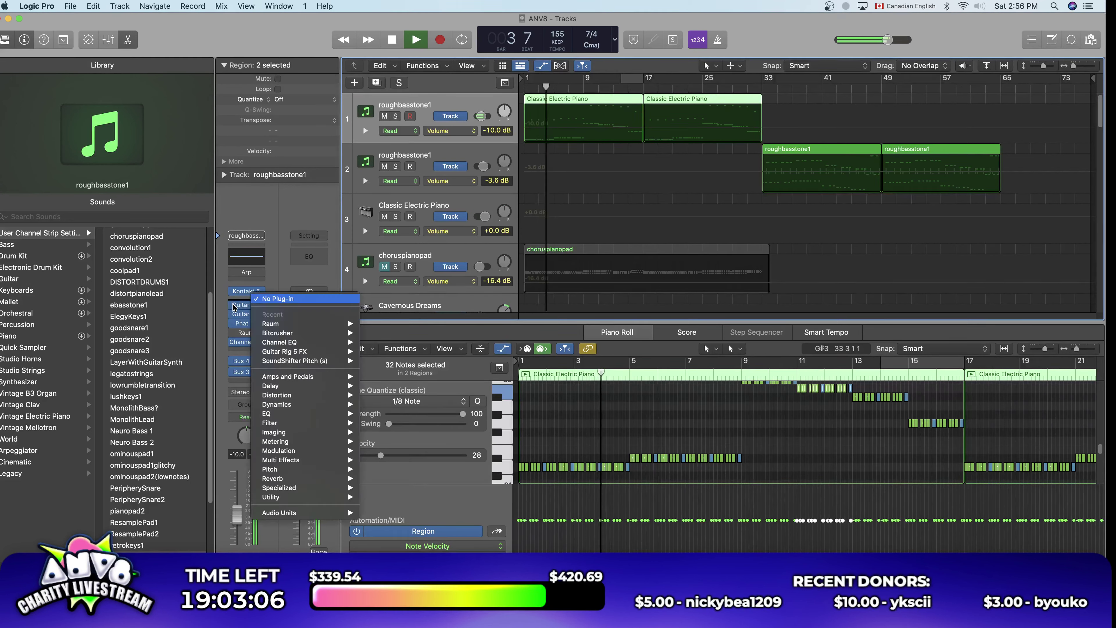
left_click(232, 304)
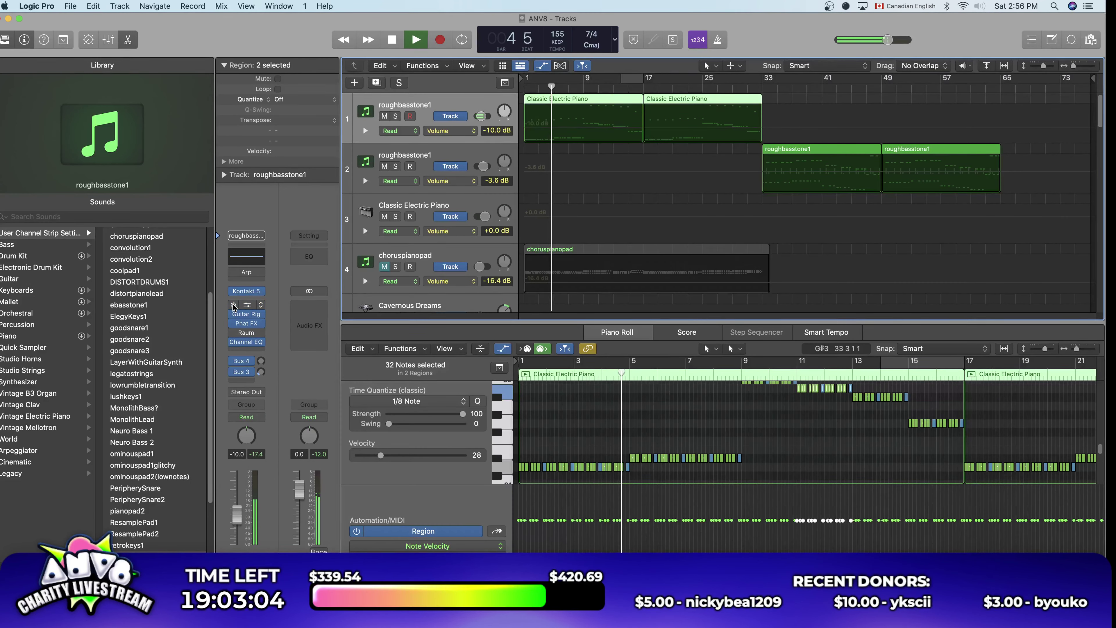
mouse_move(232, 314)
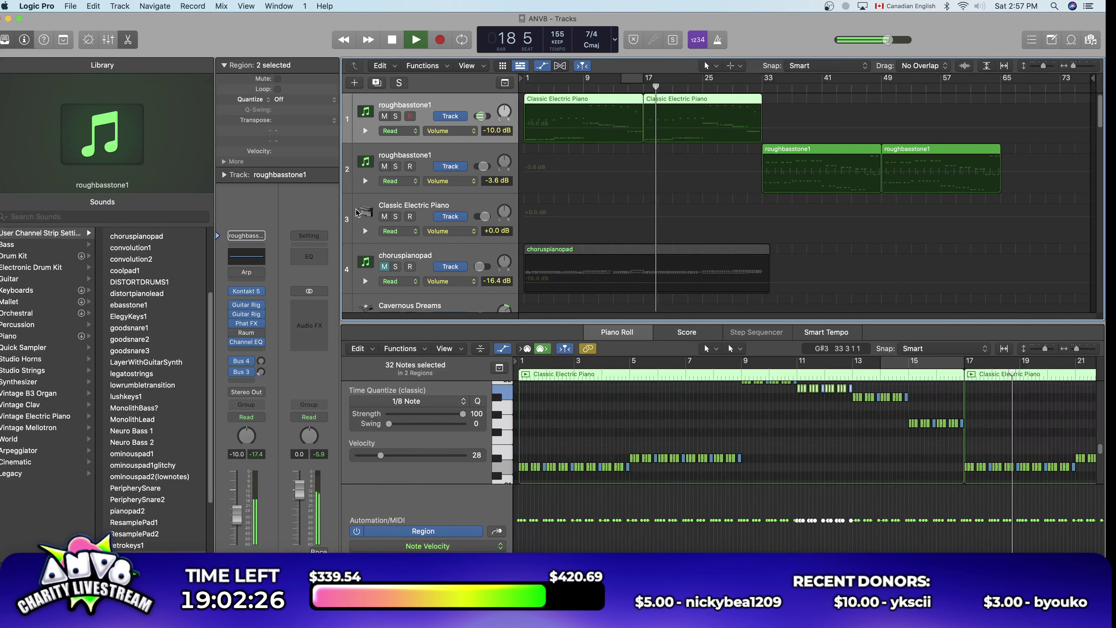
Step: Check the second roughbasstone1 track's plug-in setup and compare the first track again with its upper Guitar Rig bypassed and active
left_click(421, 154)
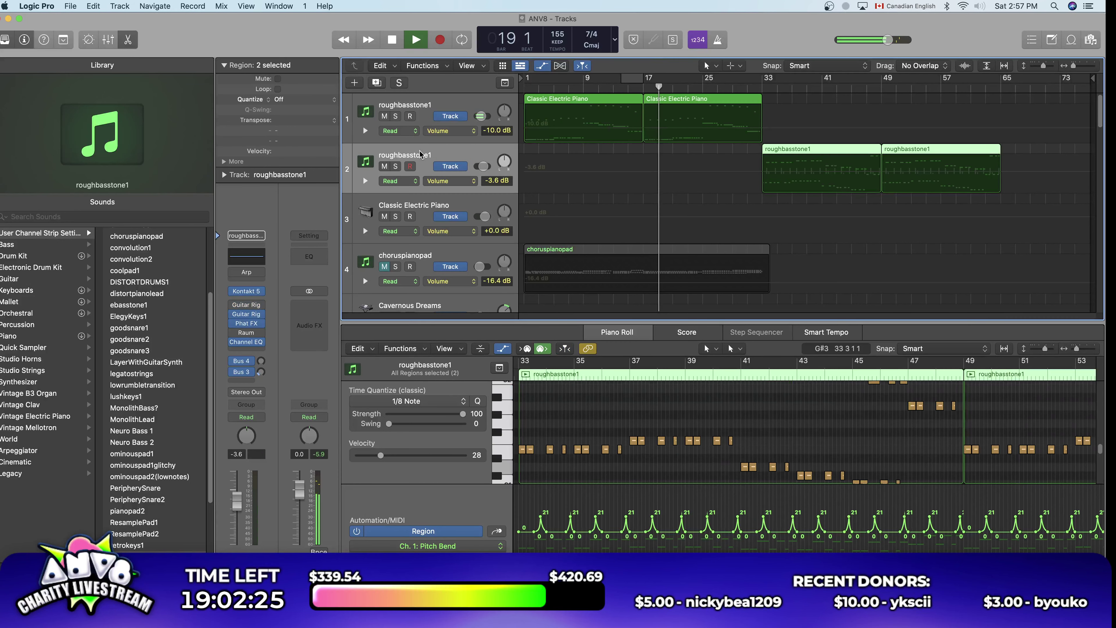
left_click(424, 105)
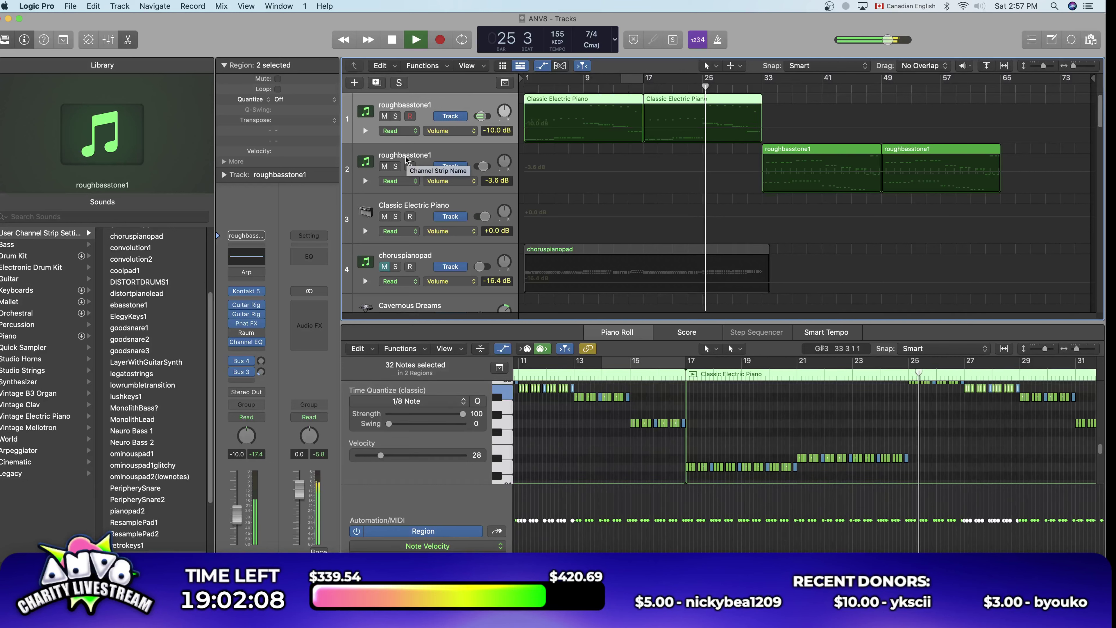
left_click(233, 307)
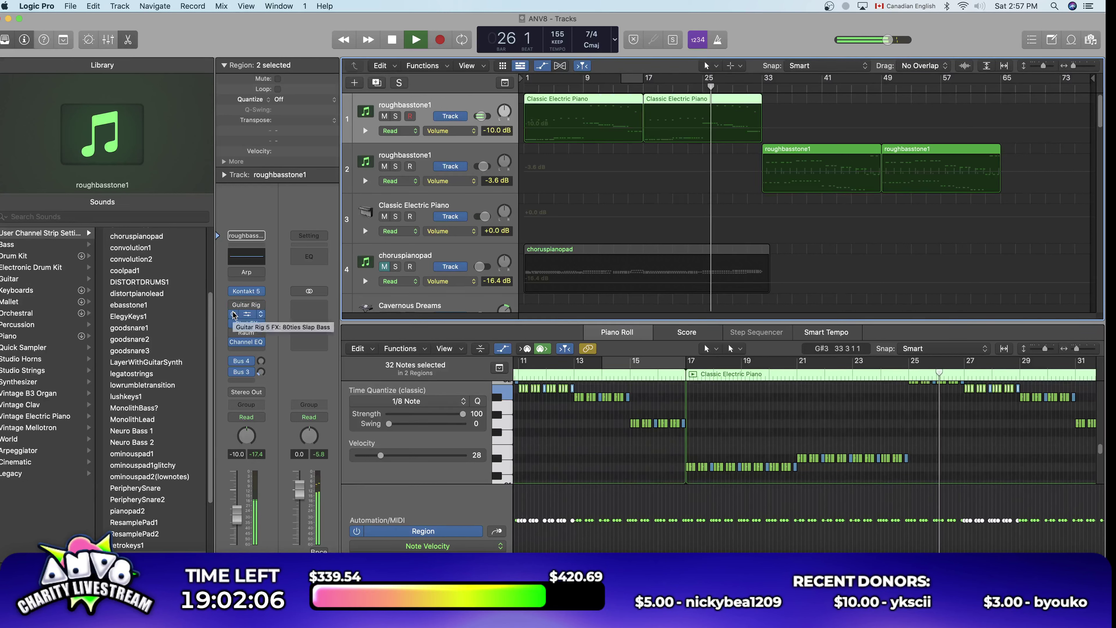
mouse_move(233, 308)
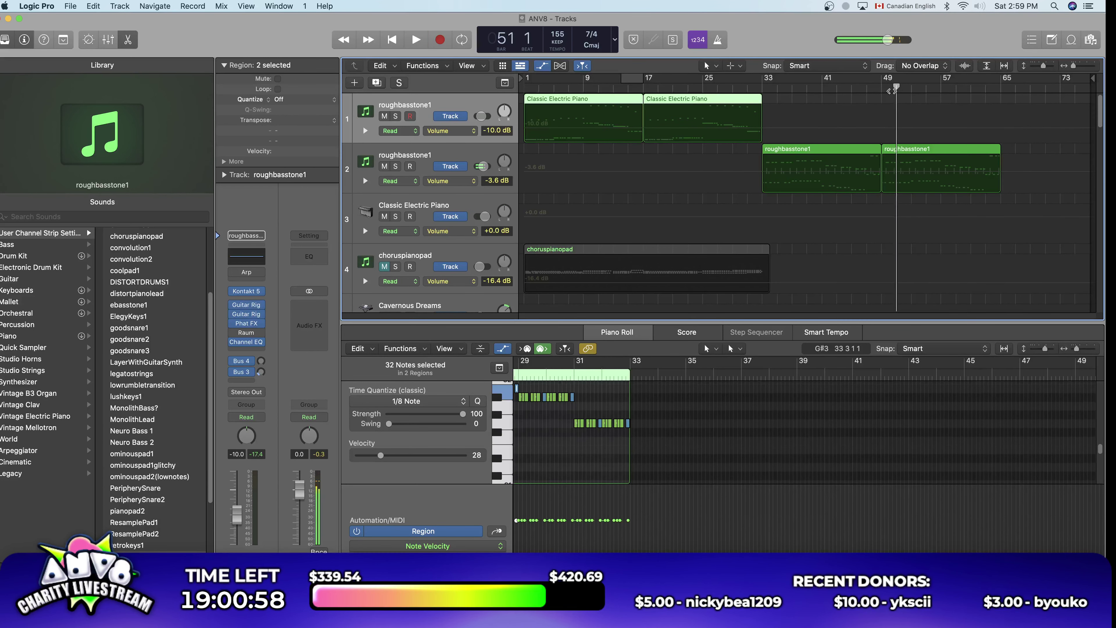
Step: Move the playhead to bar 49, deselect the regions and switch to OBS Studio
left_click_drag(891, 91, 882, 90)
scroll(877, 226, "down", 5)
key("super+Tab")
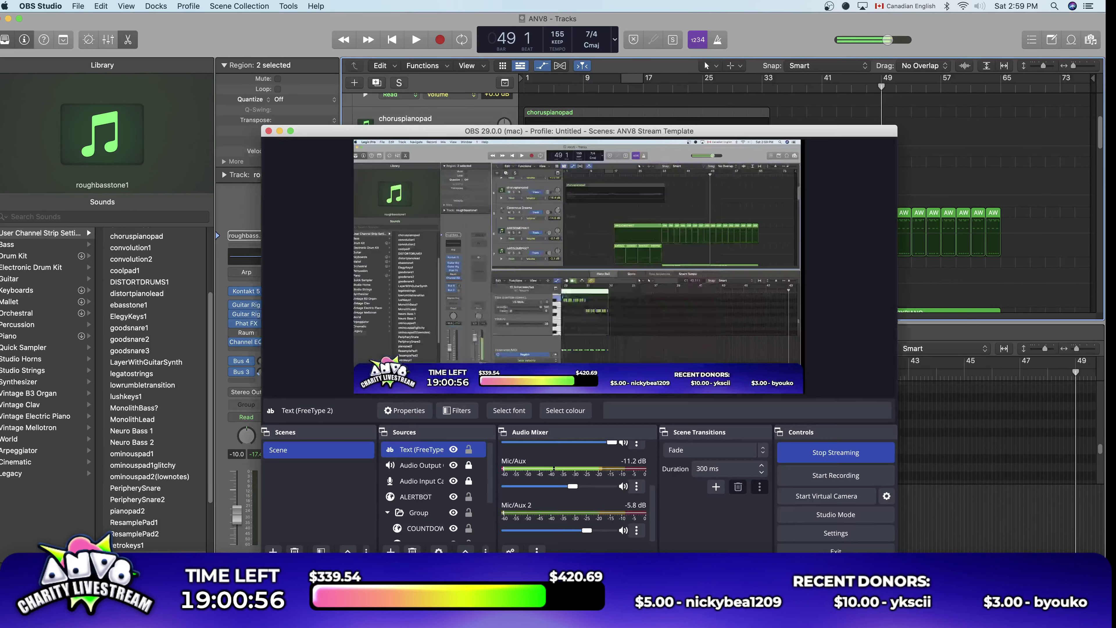
left_click(1060, 166)
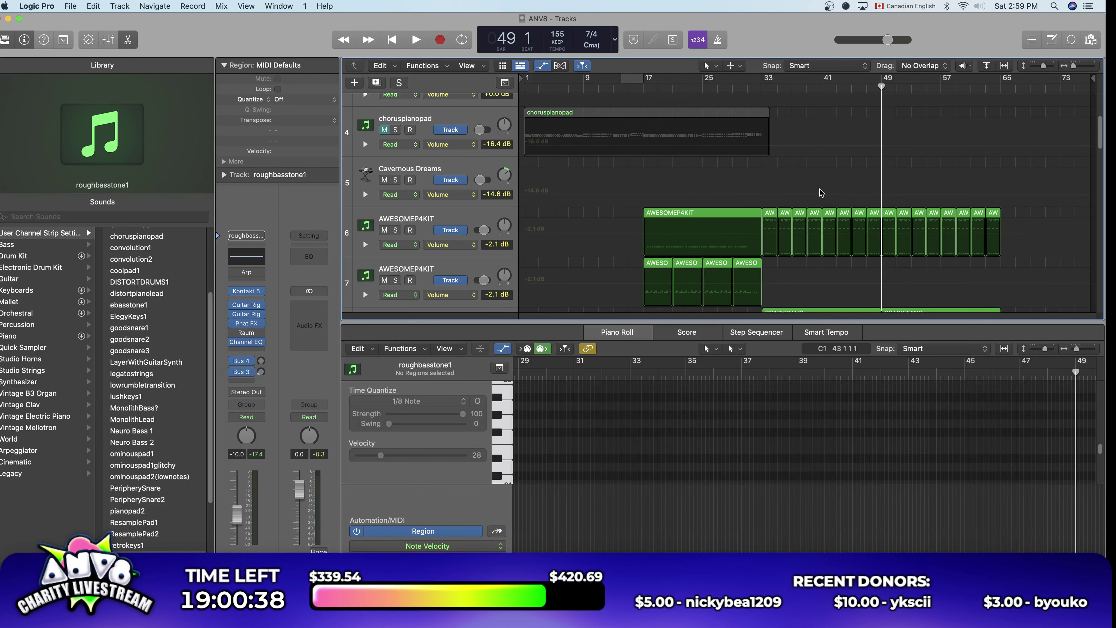
key("super+Tab")
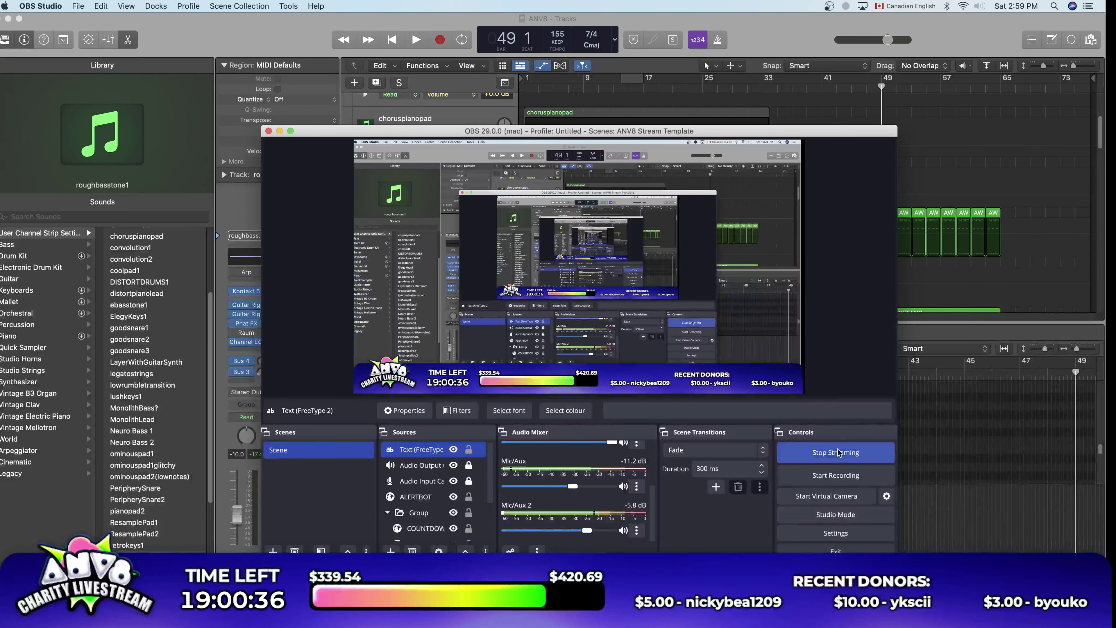